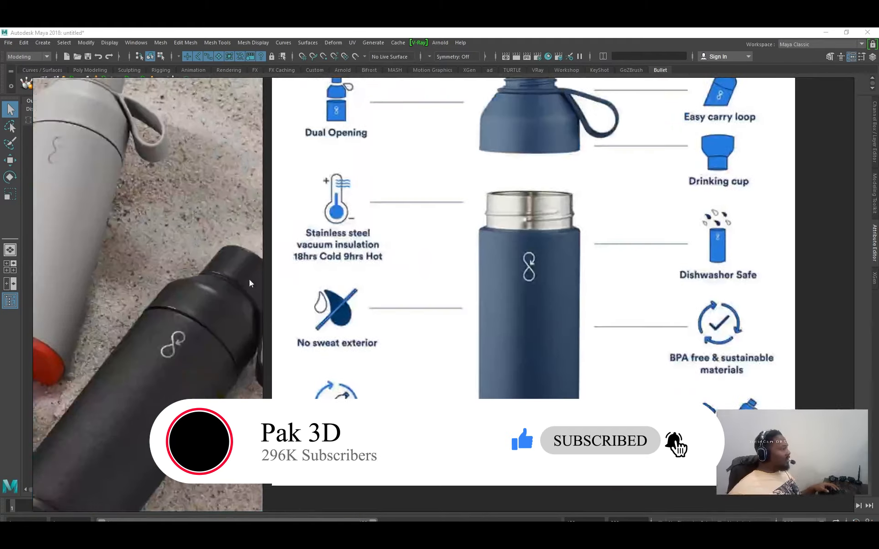
Review the bottle photos on the reference board, then shrink its window and move it clear of the modeling workspace.
middle_drag(53, 319, 447, 267)
scroll(447, 266, down, 4)
scroll(346, 307, down, 3)
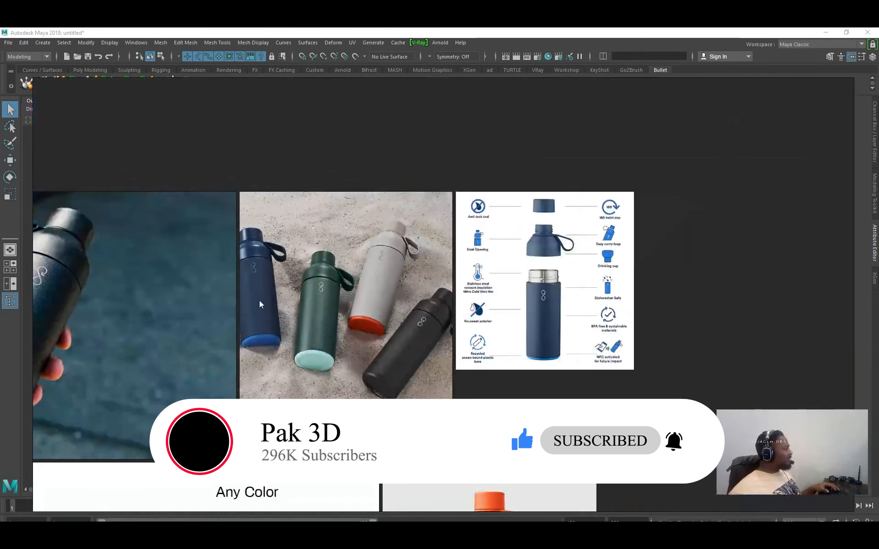
middle_drag(38, 343, 503, 196)
scroll(415, 273, down, 6)
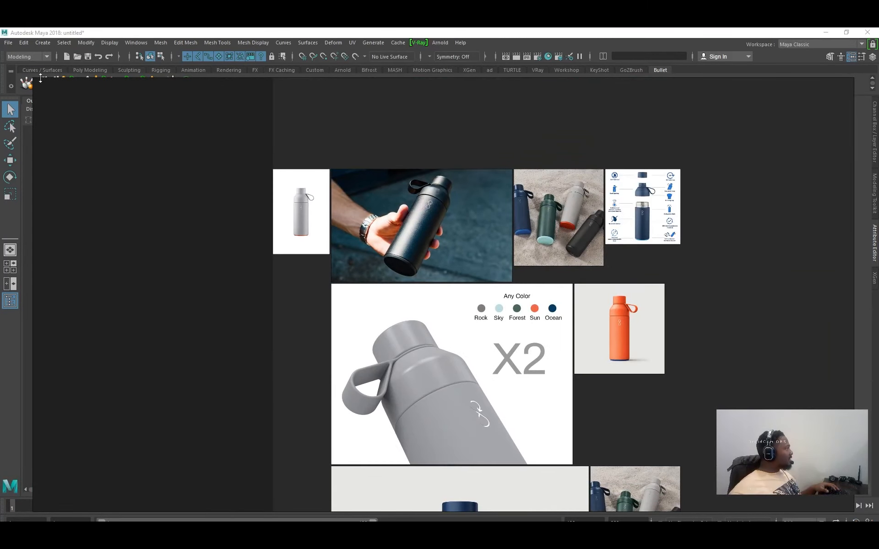
drag(33, 78, 695, 325)
right_drag(787, 399, 878, 321)
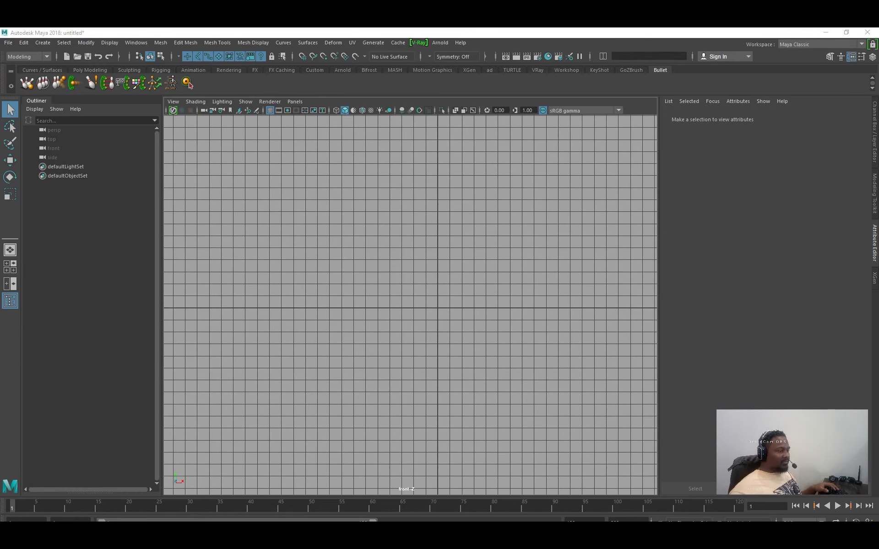
mouse_move(878, 164)
mouse_down()
mouse_move(641, 211)
mouse_move(633, 152)
mouse_move(878, 156)
mouse_up()
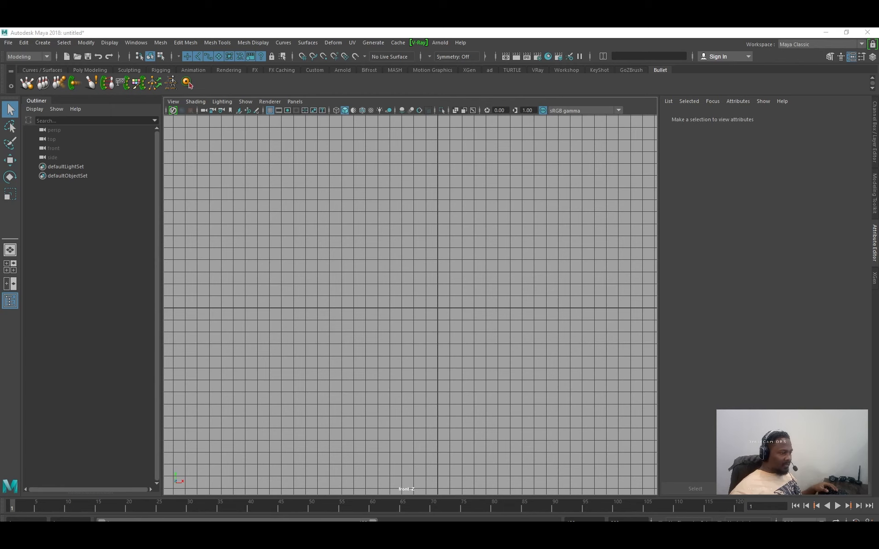
Open the front-view blue bottle image in Pdplayer, examine the whole bottle, and close the player.
drag(878, 72, 447, 88)
double_click(453, 90)
scroll(495, 278, down, 4)
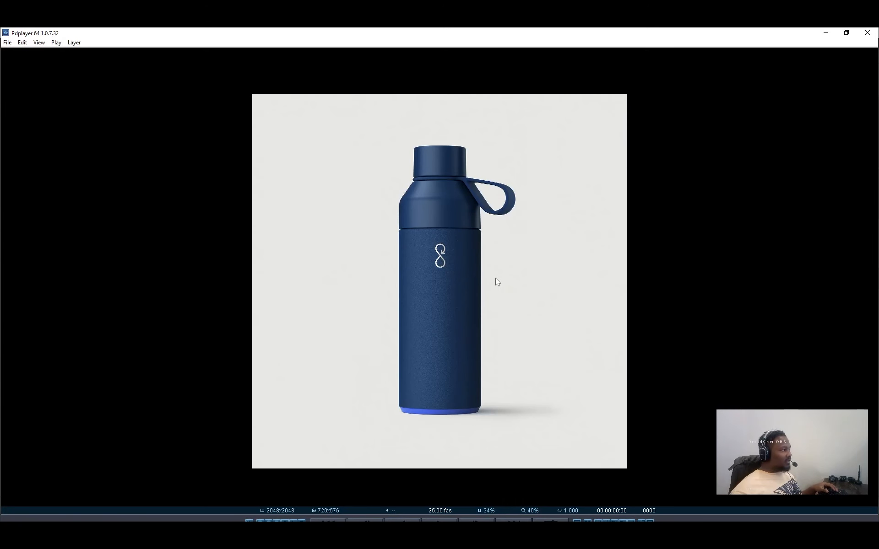
scroll(515, 280, up, 1)
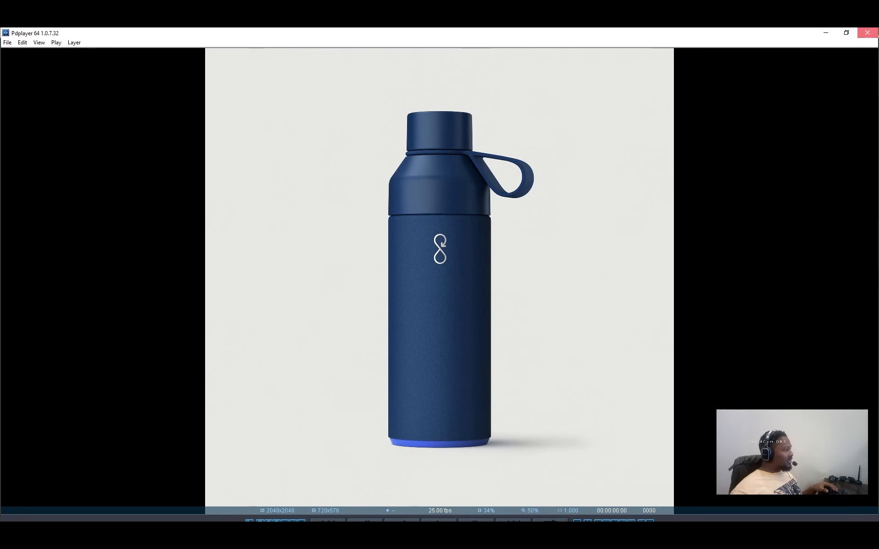
click(867, 33)
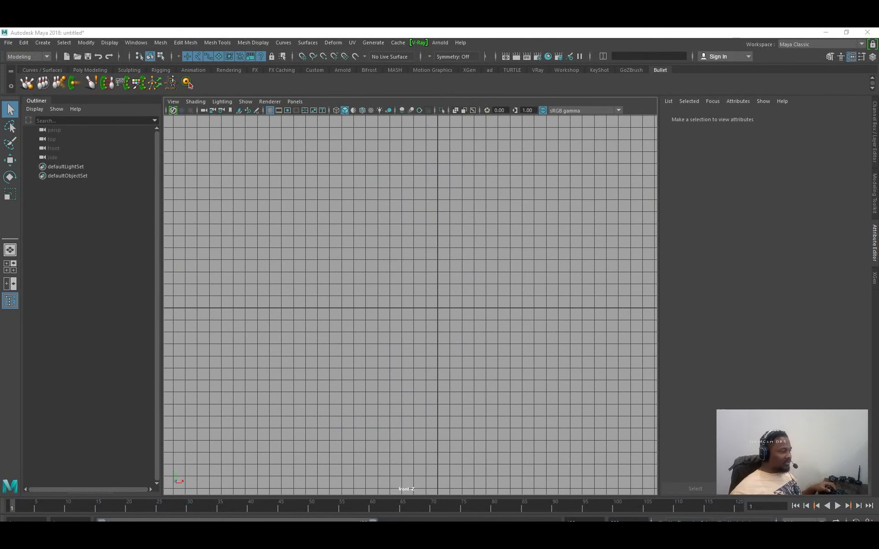
Import OceanBottle_OG_Front_Ocean-Blue_2048px.png from the 1_Ref folder as an image plane in the front view.
key(space)
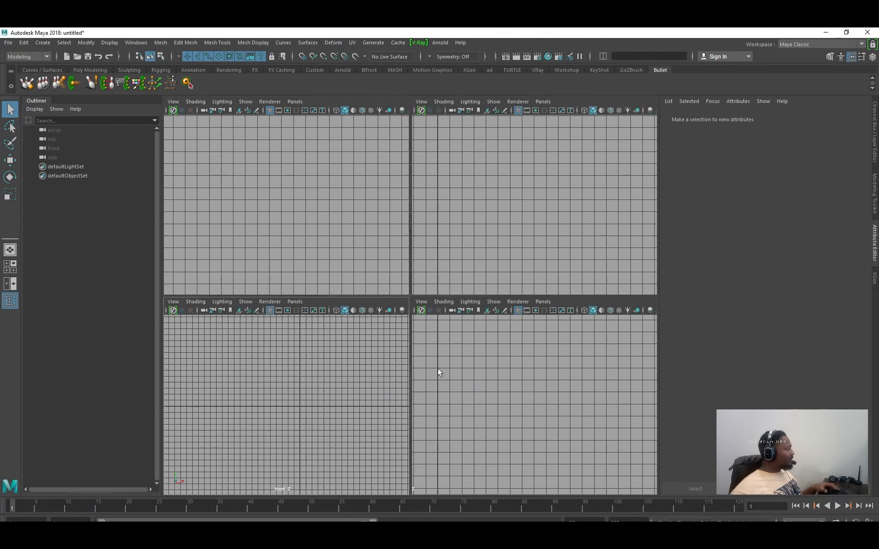
key(space)
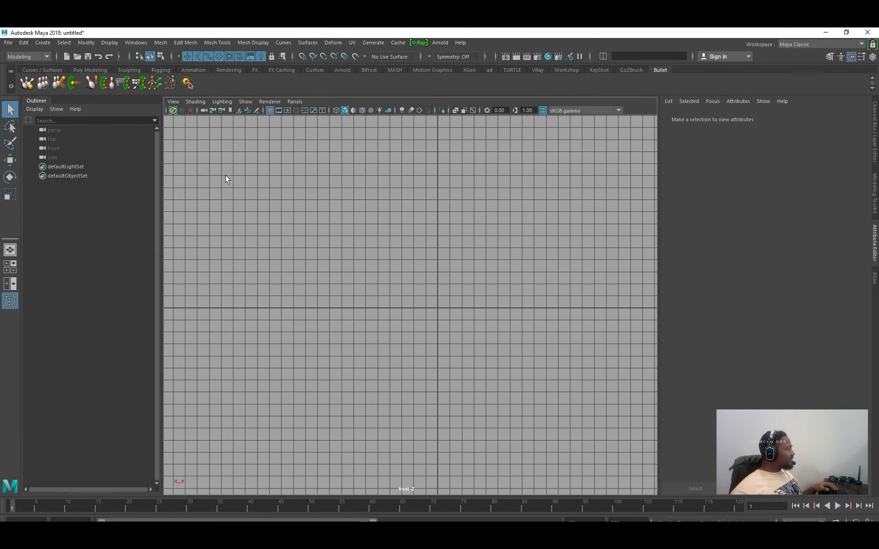
click(232, 112)
text("D:\Tutorial_Record\3D modeling_Beginners\1_Ref\OceanBottle_OG_Front_Ocean-Blue_2048px.png")
key(Return)
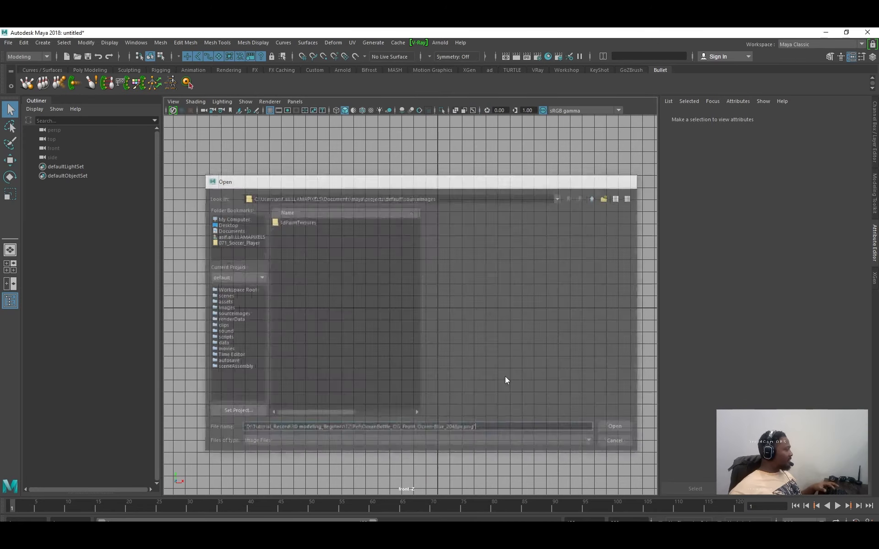
scroll(500, 359, up, 5)
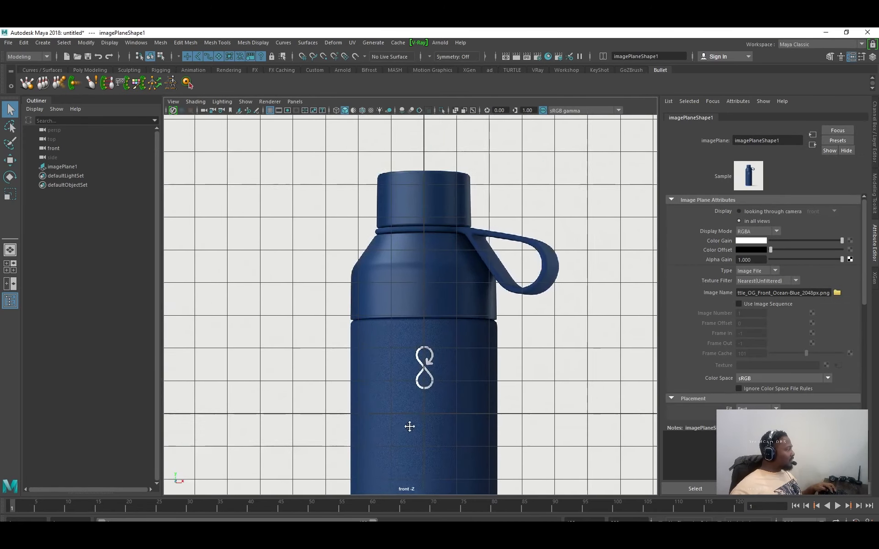
Switch the viewport background to a gradient and raise the image plane until the bottle's base rests on the grid's horizontal axis.
alt+middle_drag(410, 427, 466, 392)
alt+right_drag(293, 302, 117, 263)
key(w)
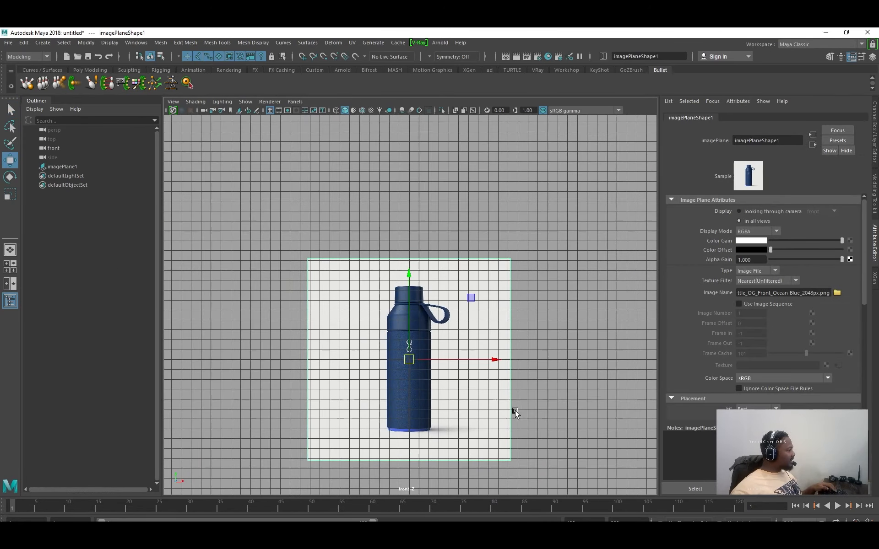
scroll(428, 387, up, 1)
key(alt+b)
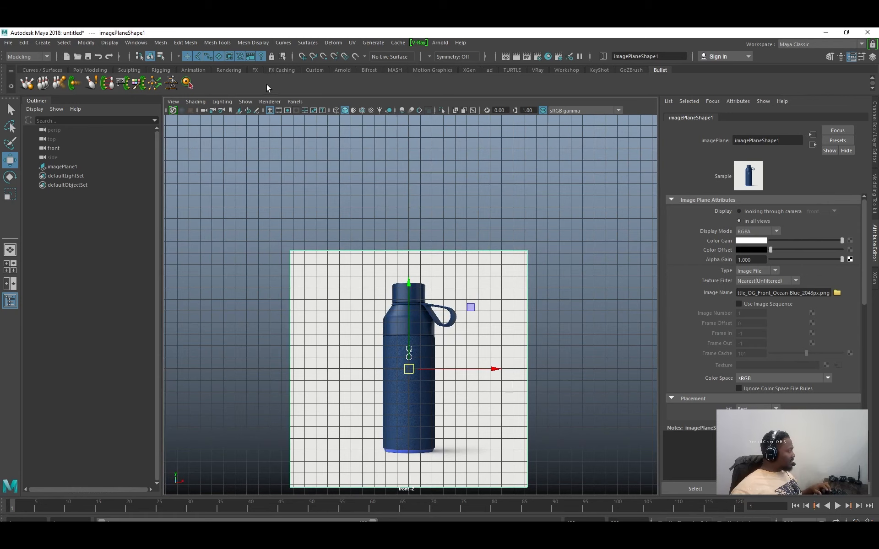
scroll(427, 311, up, 2)
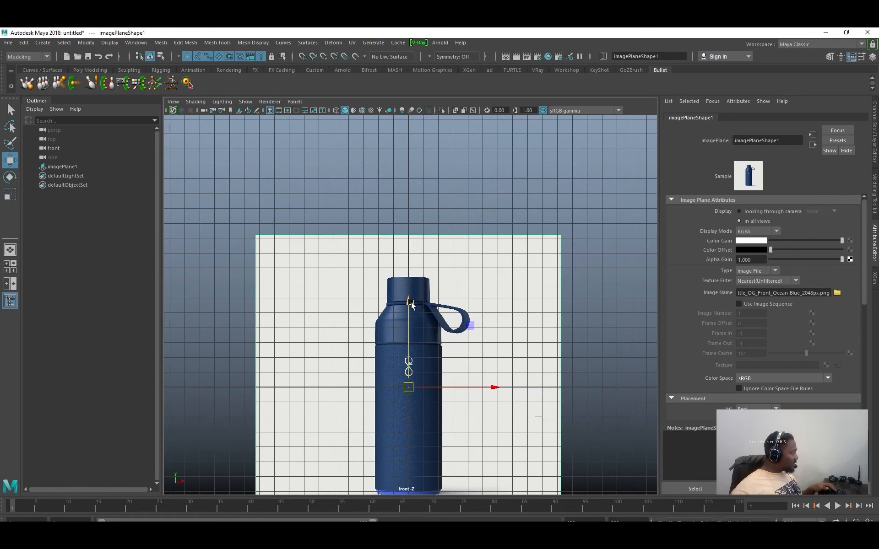
drag(411, 305, 411, 191)
scroll(412, 256, up, 4)
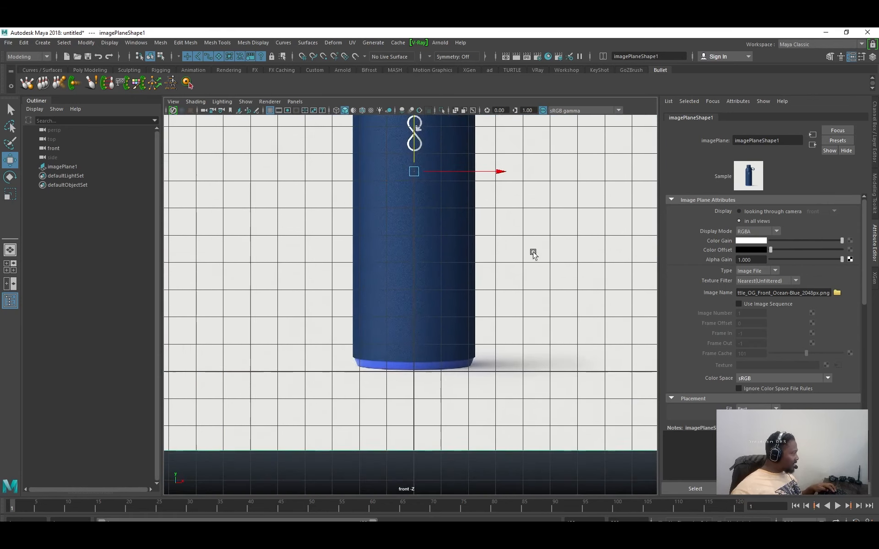
alt+right_drag(533, 253, 408, 294)
alt+middle_drag(362, 236, 381, 395)
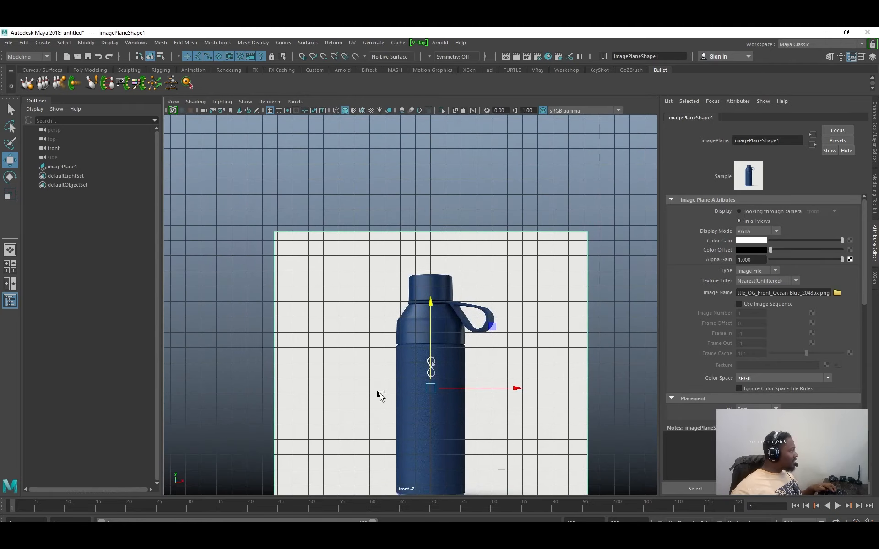
alt+right_drag(380, 396, 520, 290)
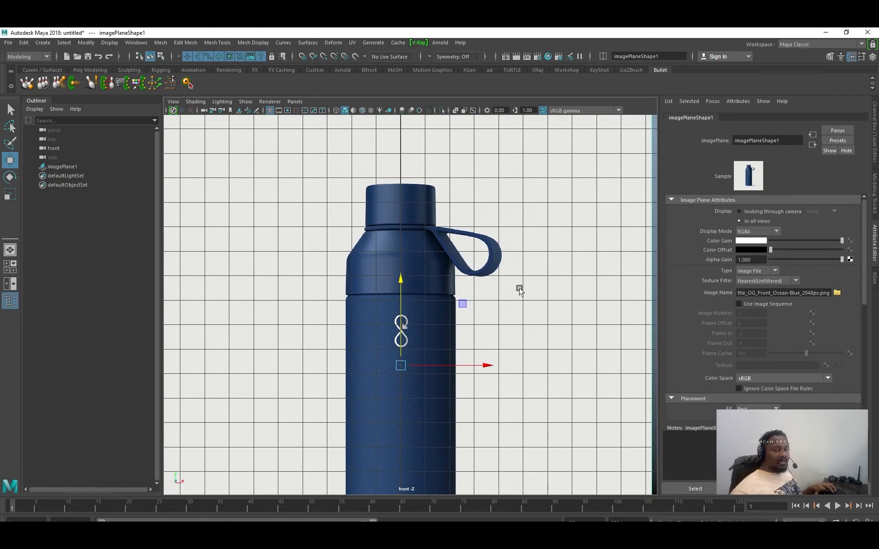
Move the image plane back along Z behind the grid in perspective and display it only when looking through the front camera.
key(space)
key(space)
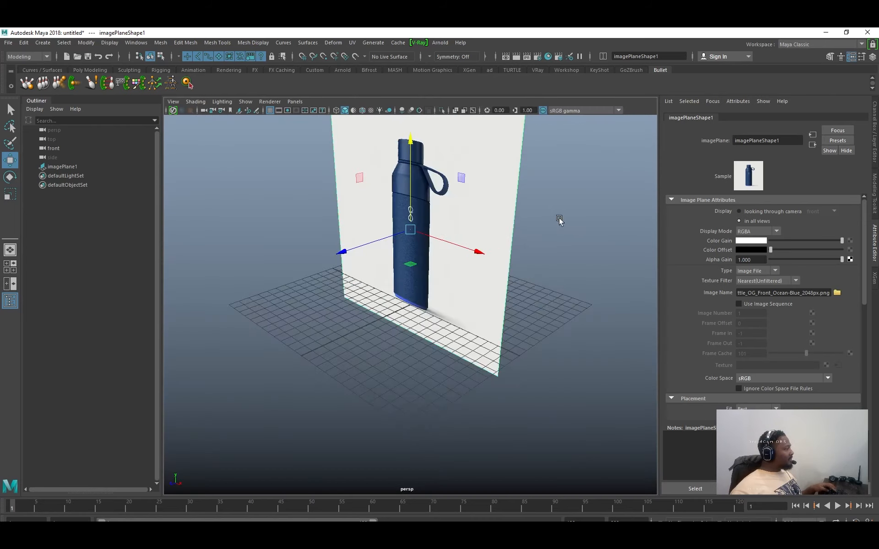
alt+drag(560, 219, 531, 224)
drag(341, 260, 524, 229)
alt+right_drag(480, 293, 315, 316)
alt+drag(316, 316, 490, 294)
click(762, 211)
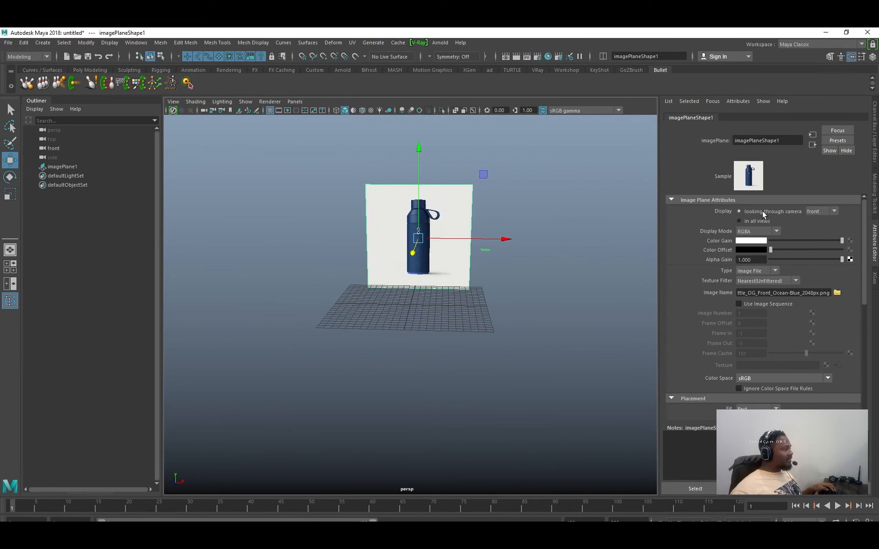
Deselect the image plane and hide the grid in the front view.
key(space)
key(space)
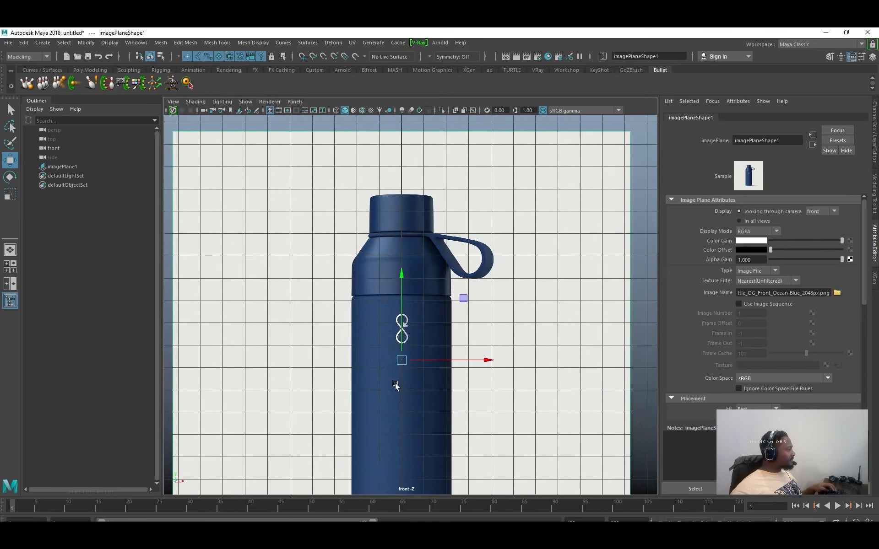
scroll(396, 385, down, 5)
click(567, 269)
scroll(423, 307, up, 1)
scroll(417, 249, up, 6)
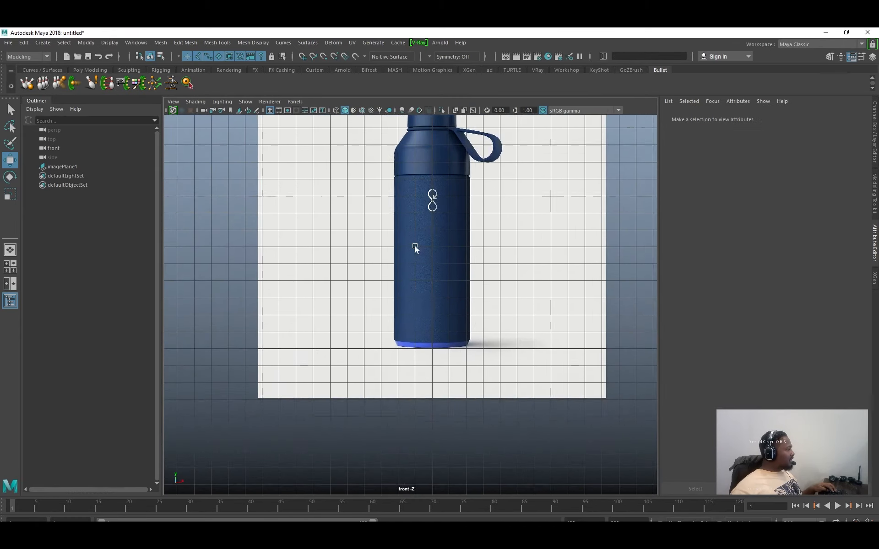
click(270, 110)
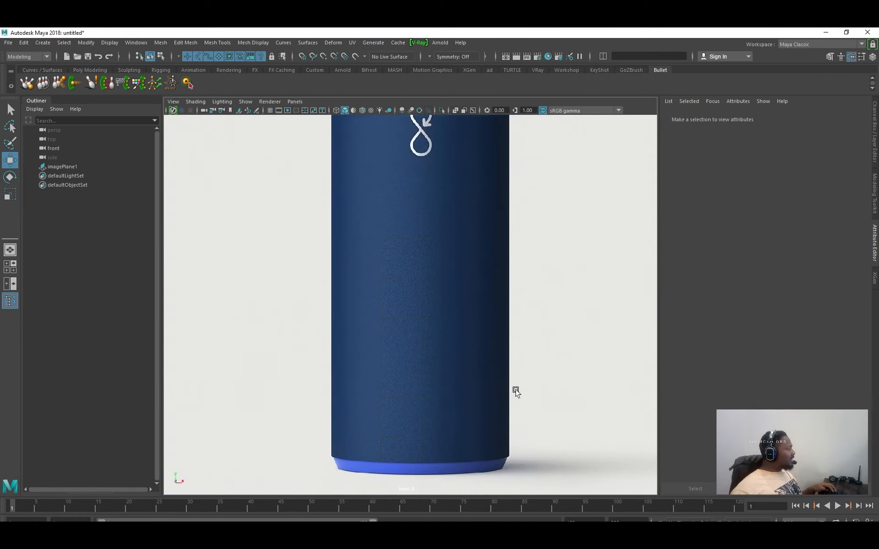
Examine the reference bottle's cap, shoulder, strap, logo, body seam and bevelled base in the front view.
scroll(530, 367, down, 3)
scroll(530, 369, up, 6)
scroll(490, 268, up, 3)
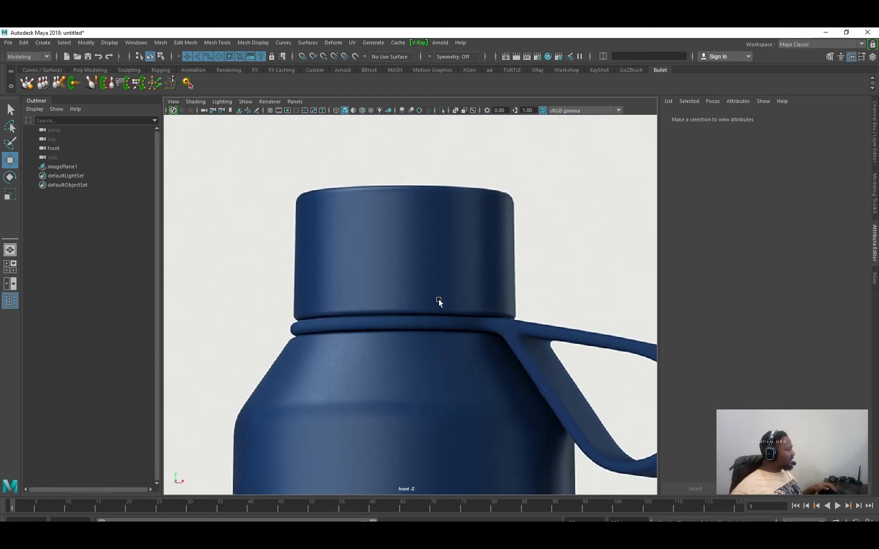
scroll(486, 310, down, 5)
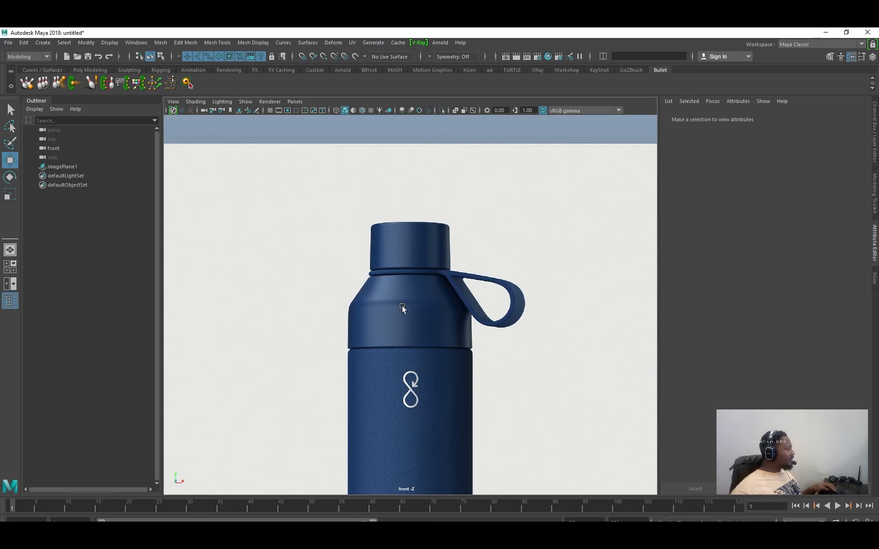
scroll(520, 363, up, 5)
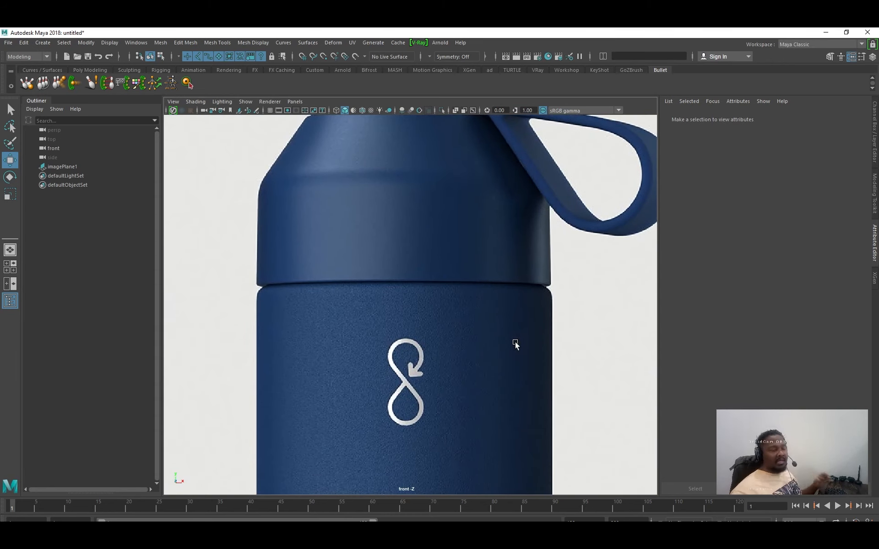
scroll(317, 178, down, 5)
alt+middle_drag(387, 467, 391, 134)
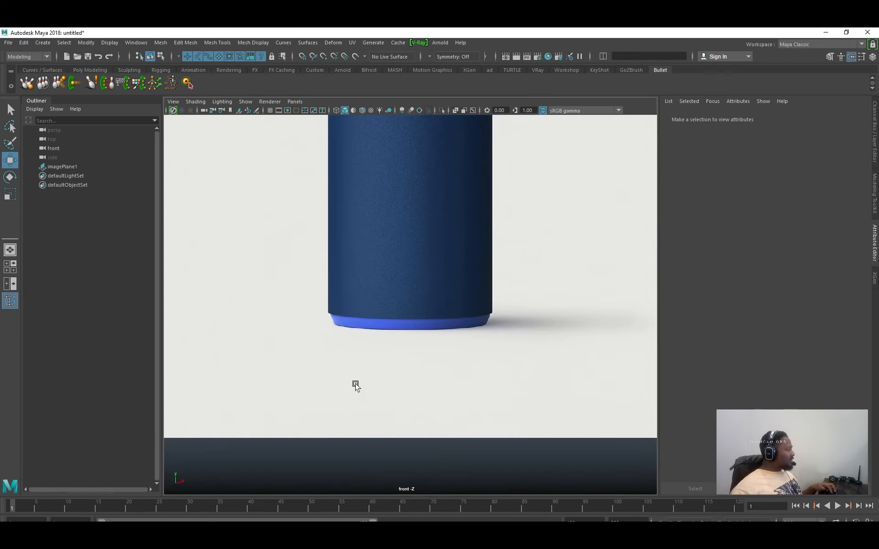
scroll(355, 384, up, 5)
alt+middle_drag(500, 373, 484, 393)
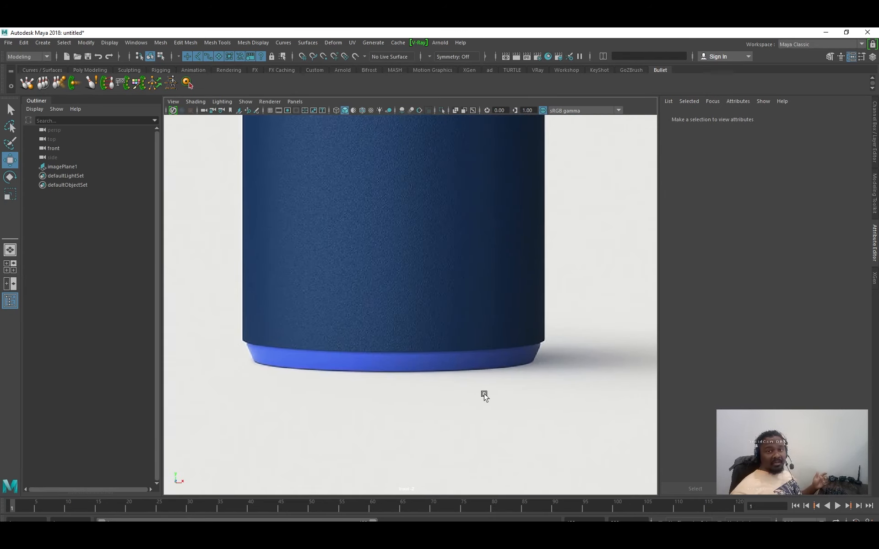
alt+middle_drag(506, 229, 487, 396)
scroll(486, 396, down, 5)
alt+middle_drag(370, 357, 394, 337)
scroll(522, 275, down, 3)
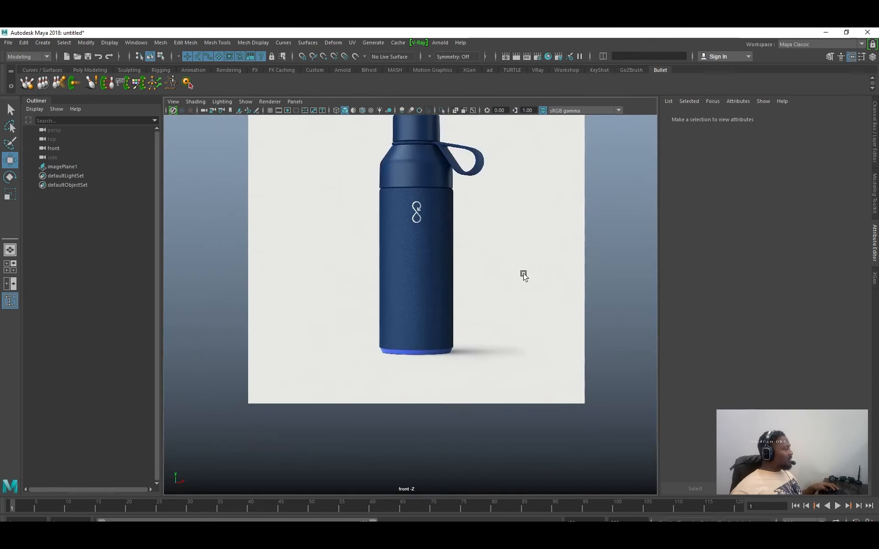
alt+middle_drag(491, 234, 493, 324)
Switch to the perspective view and bring up the polygon modeling tools.
key(space)
key(space)
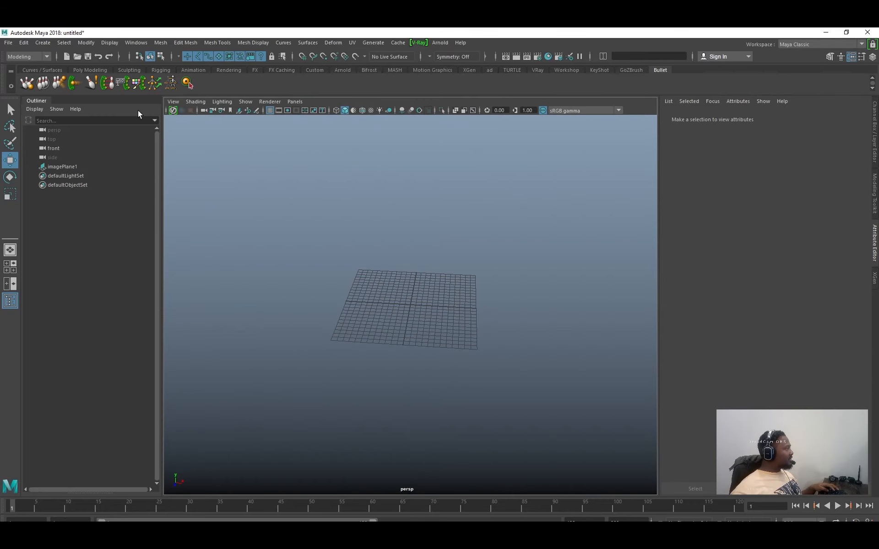
click(91, 70)
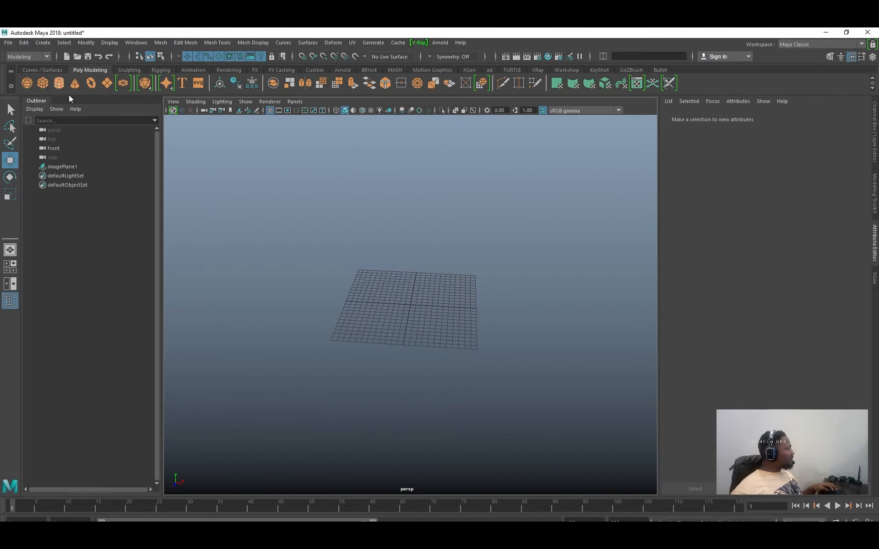
Inspect the bottle's overall shape, blue base, carry loop and cap in the front view to plan the separate parts.
key(space)
key(space)
scroll(445, 339, up, 2)
alt+middle_drag(445, 339, 494, 323)
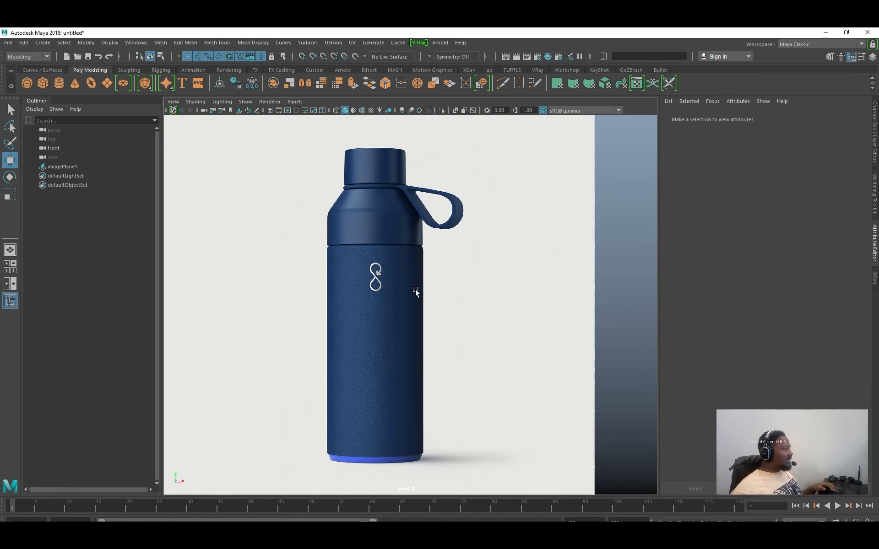
scroll(460, 298, down, 2)
key(space)
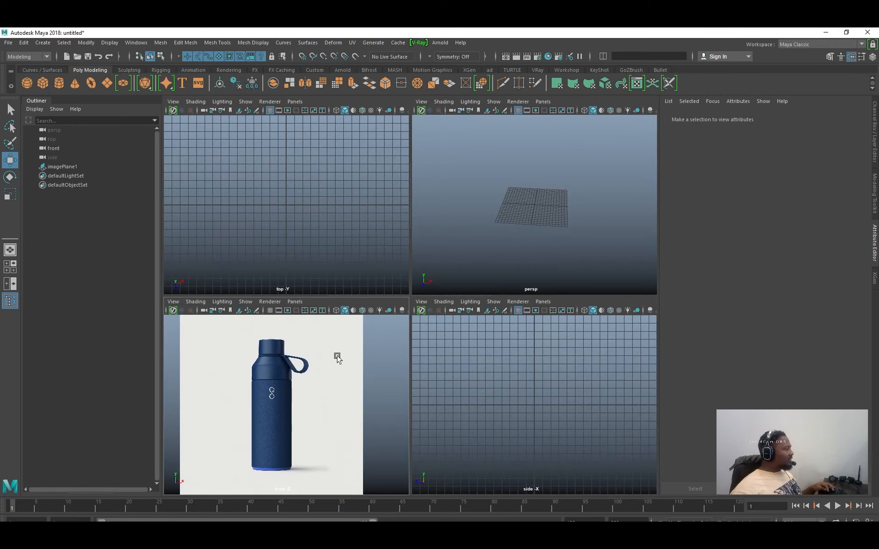
key(space)
scroll(535, 345, up, 6)
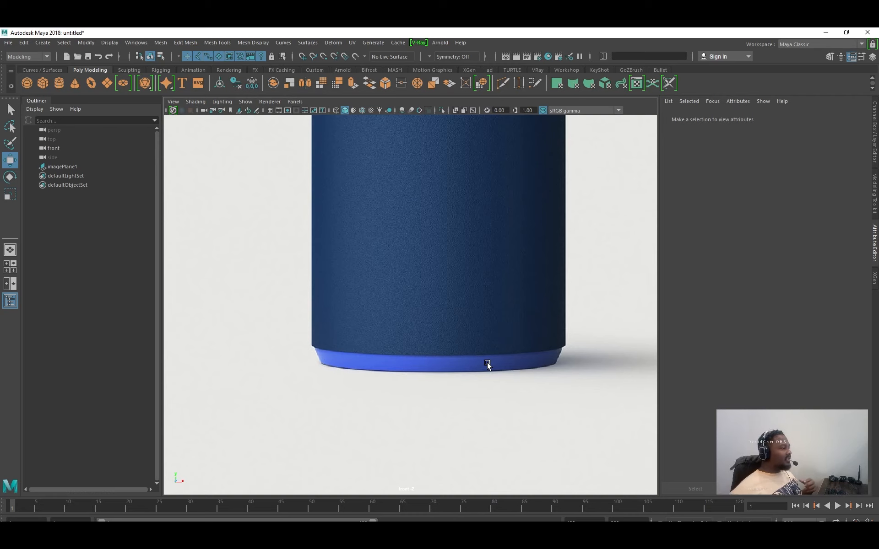
scroll(494, 370, down, 4)
scroll(631, 317, up, 6)
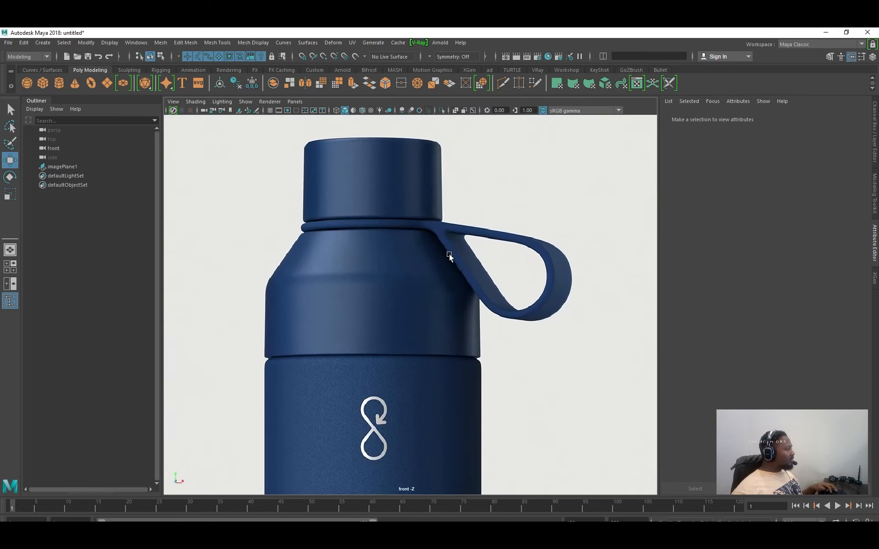
alt+middle_drag(379, 197, 387, 236)
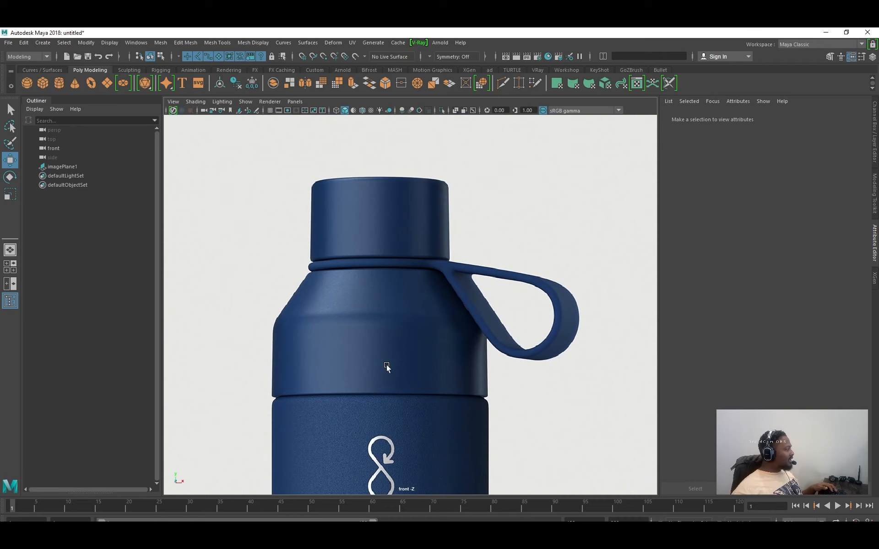
Examine the reference bottle's full profile, bevelled blue base and shoulder in the front view.
alt+middle_drag(445, 345, 461, 267)
alt+middle_drag(430, 328, 430, 205)
alt+right_drag(491, 301, 371, 282)
alt+middle_drag(415, 291, 426, 245)
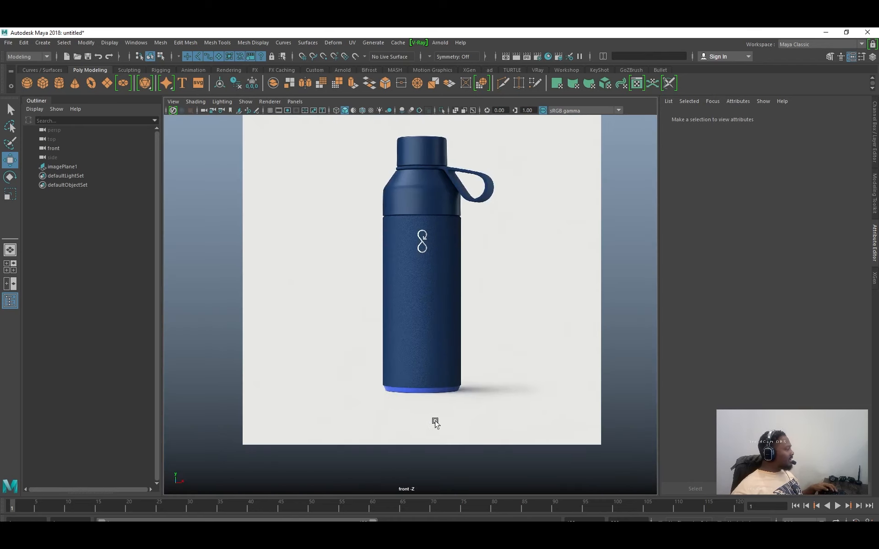
scroll(435, 422, up, 5)
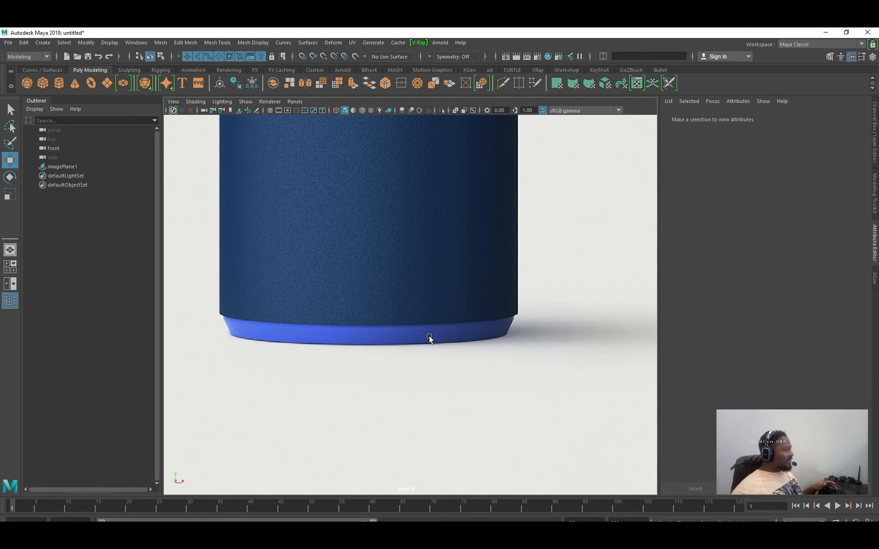
scroll(426, 412, down, 5)
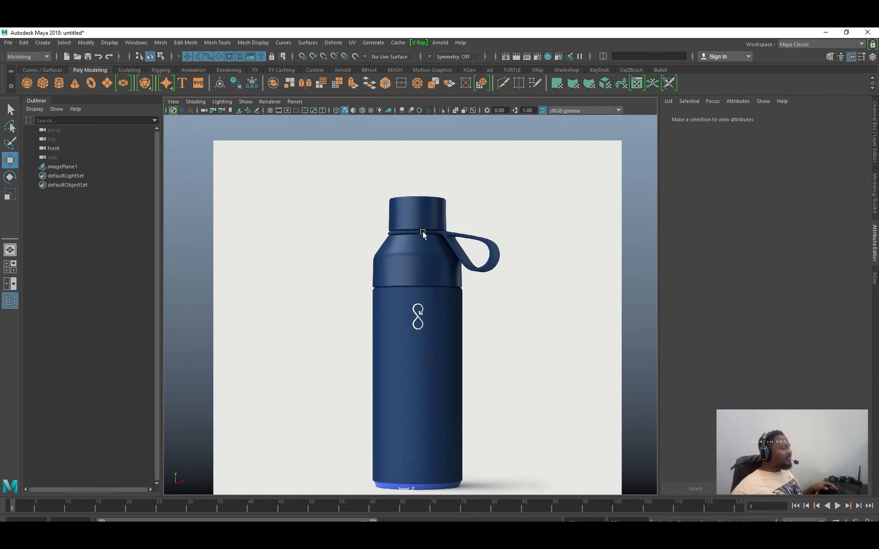
scroll(423, 234, down, 2)
Create a polygon cylinder at the origin in the perspective view and frame it.
key(space)
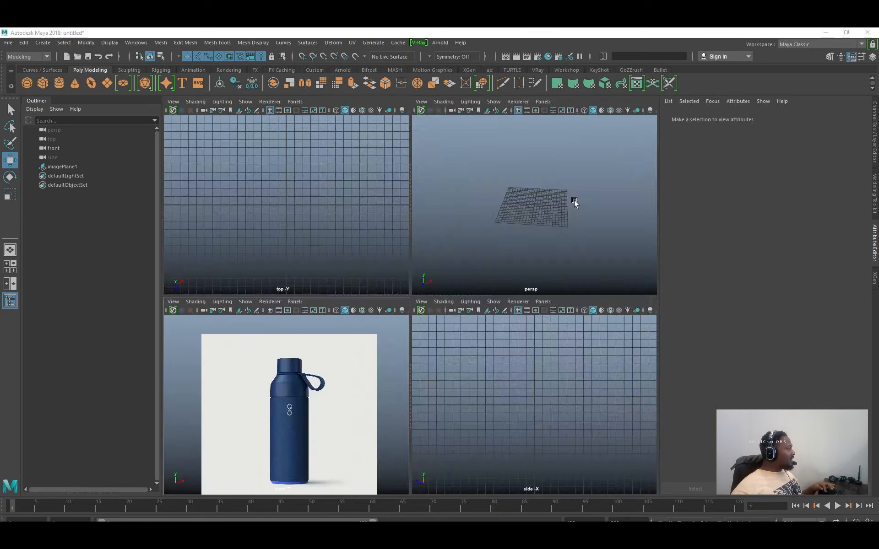
key(space)
click(59, 83)
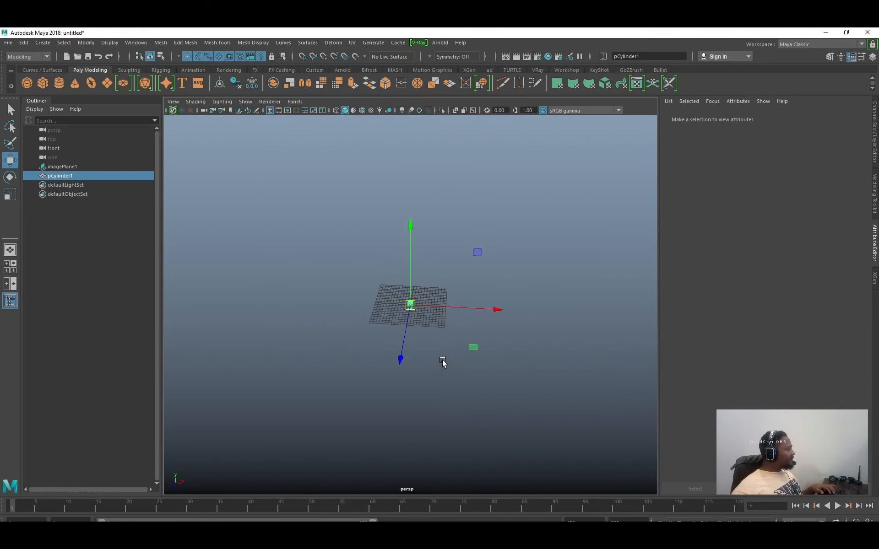
key(f)
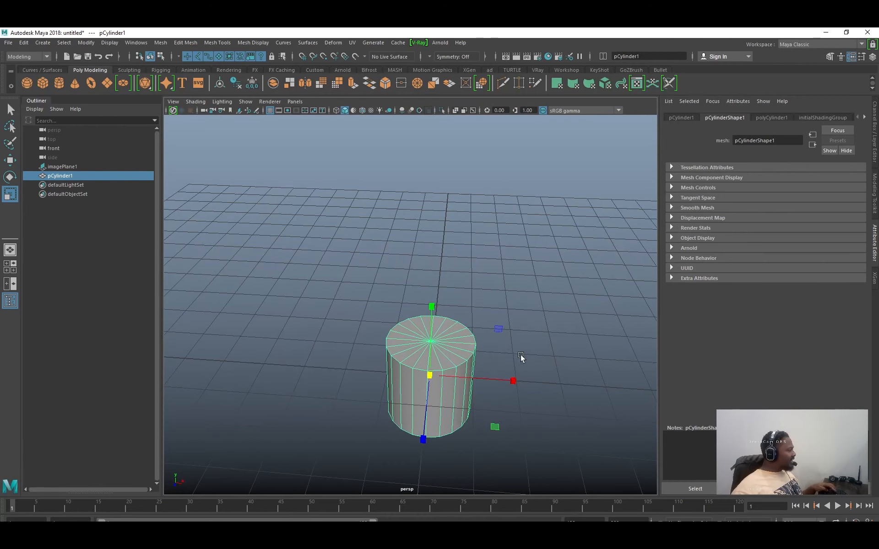
Display the front view in wireframe so the cylinder overlays the base of the reference bottle.
key(space)
key(space)
scroll(435, 338, up, 3)
scroll(435, 339, up, 1)
alt+middle_drag(435, 339, 423, 334)
key(4)
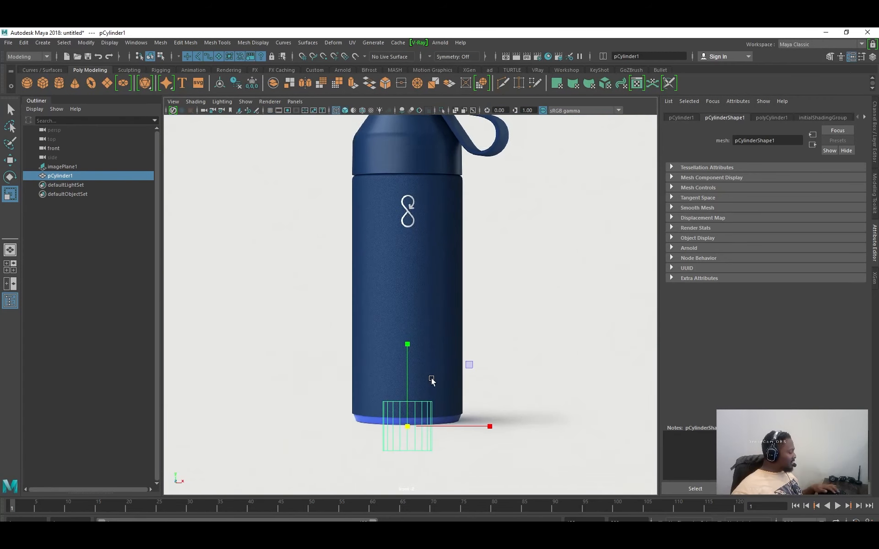
Raise the cylinder onto the lower bottle body and scale it uniformly to the bottle's width.
alt+middle_drag(454, 429, 469, 336)
scroll(485, 340, up, 3)
key(w)
drag(422, 294, 422, 227)
key(r)
drag(422, 269, 493, 289)
Select the reference image plane and lower its color gain slightly to darken the image.
click(444, 350)
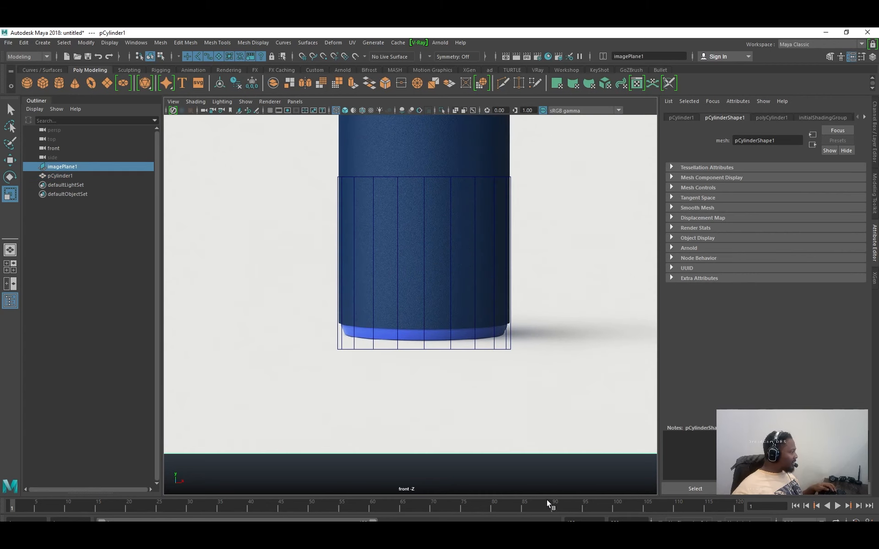
key(f)
alt+right_drag(489, 359, 549, 362)
alt+middle_drag(549, 361, 494, 392)
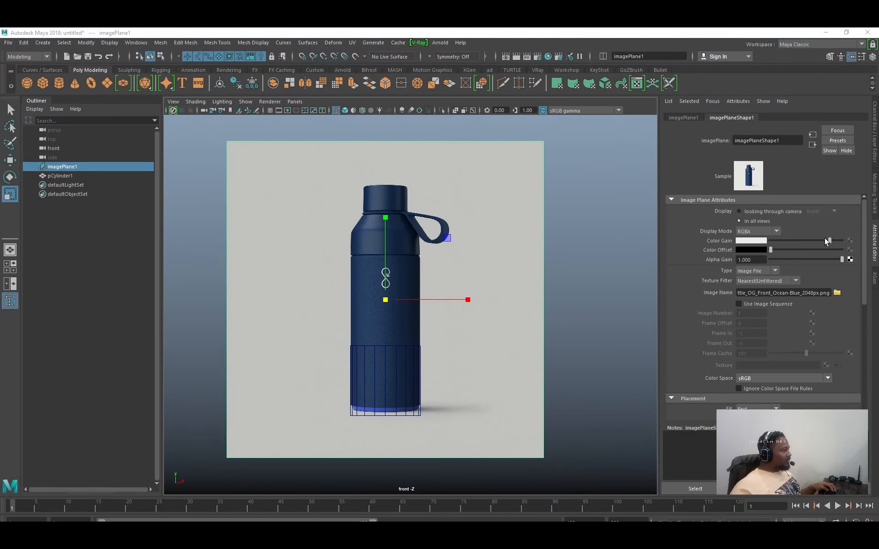
drag(825, 238, 830, 242)
Select the cylinder's top vertices and raise them to stretch it into a tall bottle body.
click(384, 350)
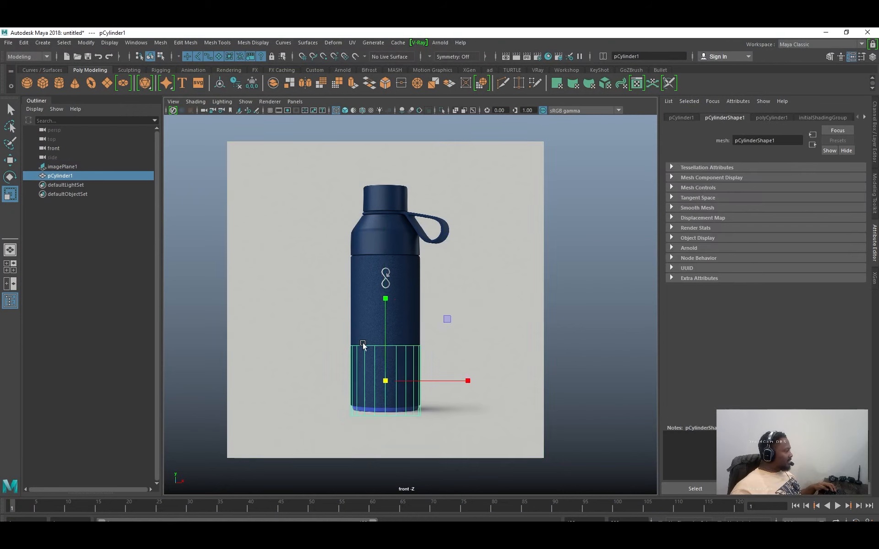
scroll(457, 302, up, 10)
scroll(549, 320, down, 2)
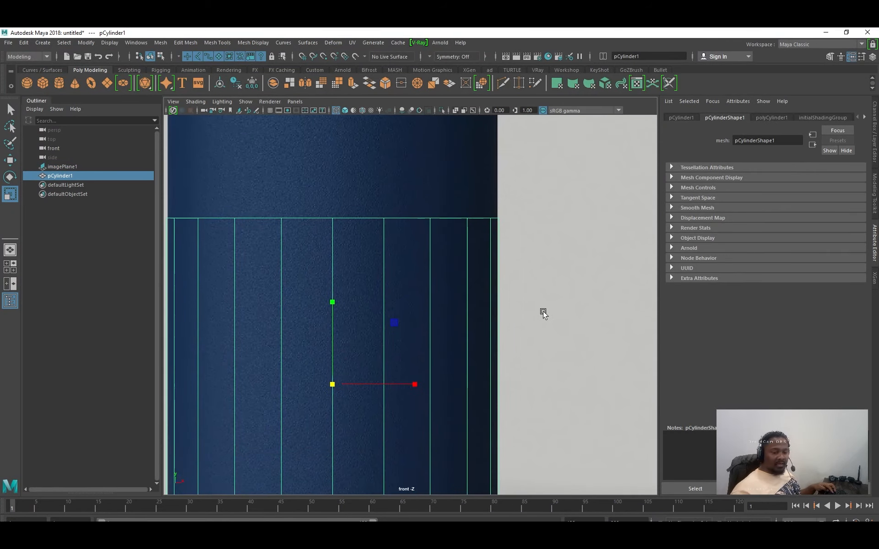
scroll(481, 325, down, 3)
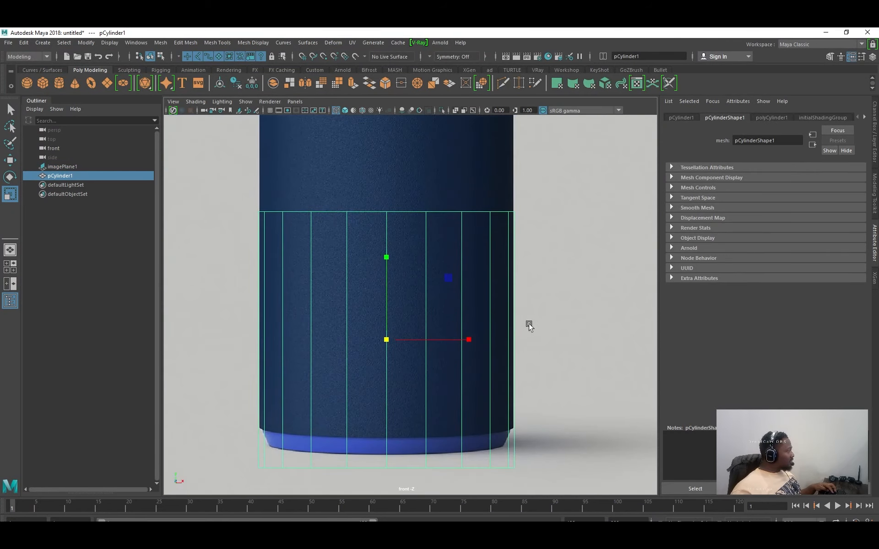
scroll(529, 325, down, 5)
right_drag(585, 316, 349, 331)
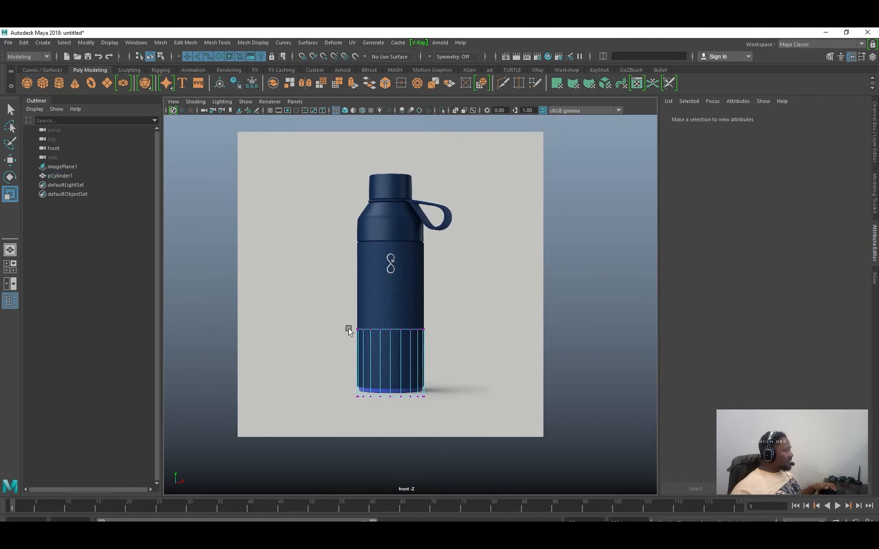
drag(270, 285, 453, 331)
scroll(559, 279, down, 1)
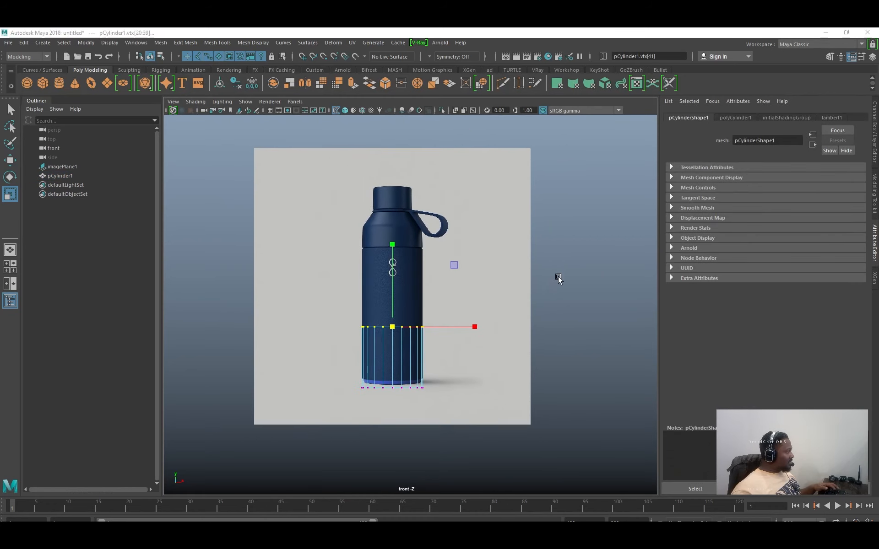
key(space)
key(space)
scroll(553, 275, down, 6)
key(w)
drag(417, 230, 418, 119)
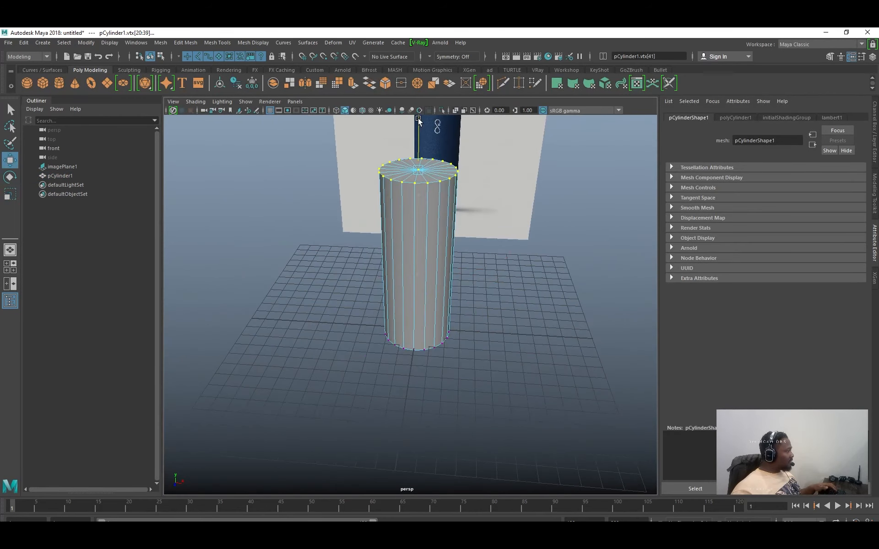
Adjust the height of the top vertices in the front view to align with the seam between body and shoulder.
scroll(290, 361, down, 5)
key(space)
key(space)
key(f)
scroll(389, 380, down, 7)
alt+middle_drag(379, 323, 386, 356)
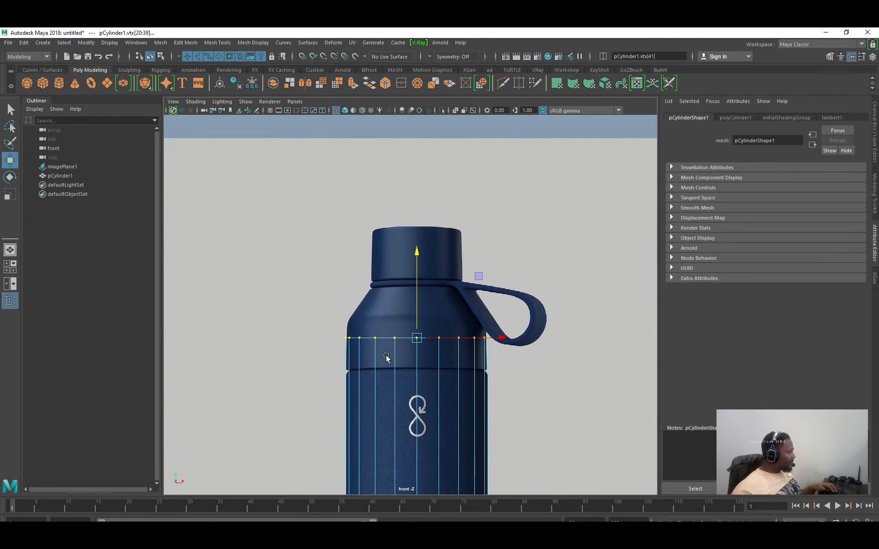
scroll(488, 358, up, 5)
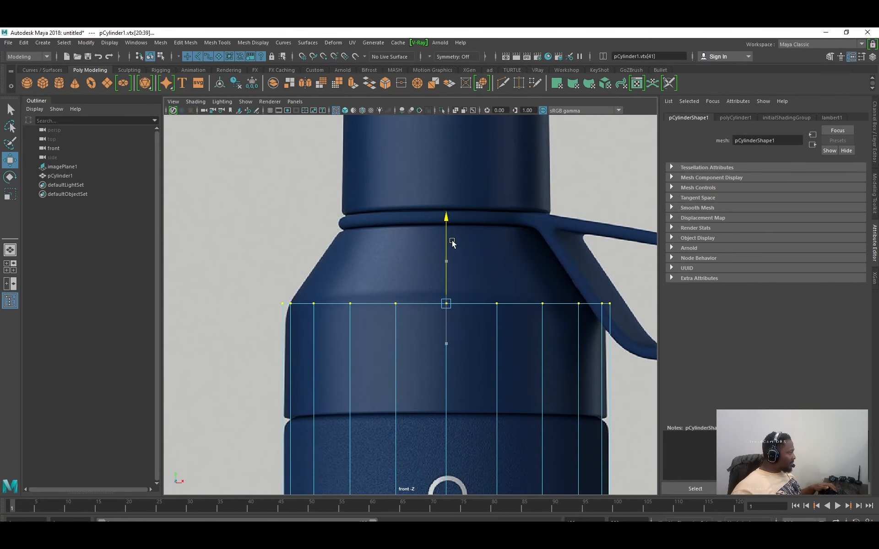
drag(452, 243, 459, 168)
scroll(423, 270, down, 5)
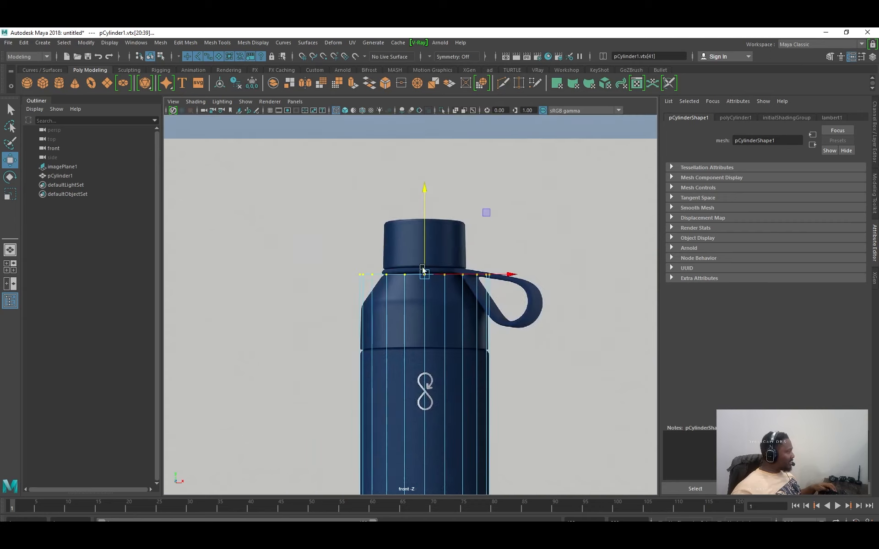
scroll(569, 359, up, 2)
scroll(537, 249, up, 3)
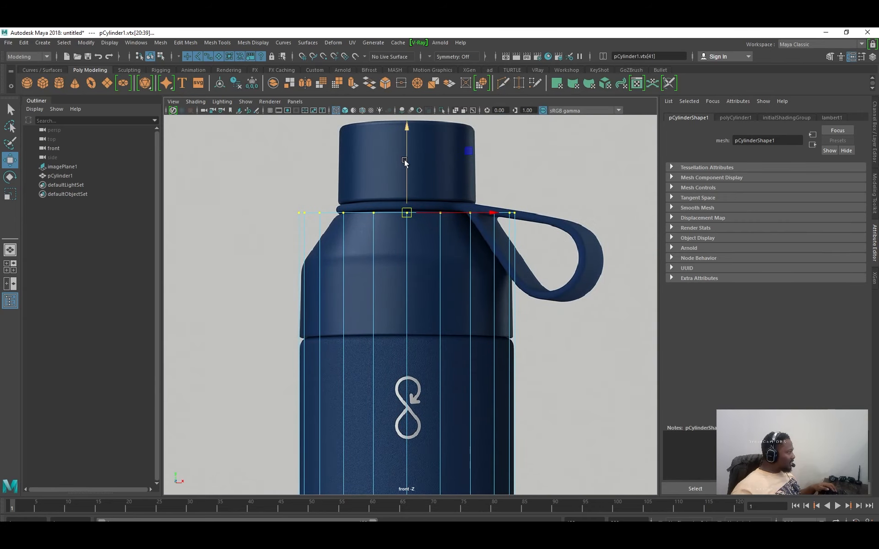
drag(409, 160, 407, 286)
Select the cylinder's bottom vertices and raise them to the upper edge of the blue base.
scroll(240, 301, down, 5)
alt+middle_drag(461, 363, 472, 308)
scroll(473, 308, up, 2)
alt+middle_drag(405, 390, 394, 316)
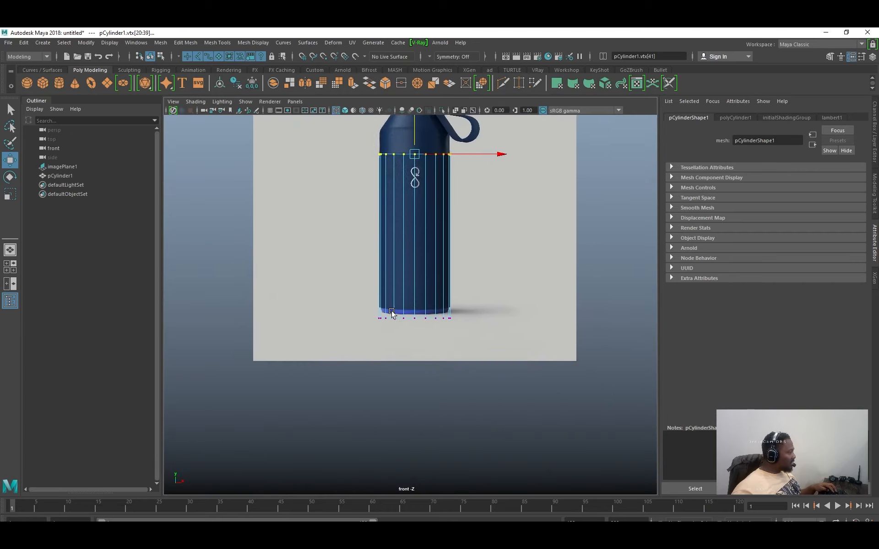
scroll(394, 316, up, 2)
drag(322, 290, 419, 278)
scroll(520, 328, down, 3)
Select only the cylinder's top cap faces and extrude them upward to just below the neck ring.
key(space)
key(space)
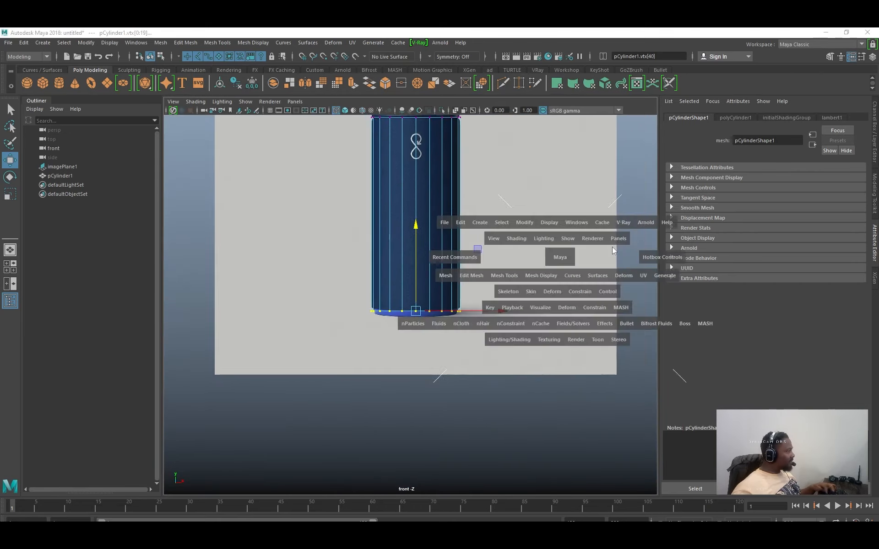
scroll(448, 229, down, 4)
scroll(431, 261, up, 8)
alt+middle_drag(431, 261, 453, 300)
alt+drag(453, 301, 486, 305)
key(q)
right_drag(486, 306, 491, 326)
alt+drag(490, 320, 550, 207)
drag(547, 264, 432, 181)
ctrl+drag(550, 306, 437, 402)
key(f)
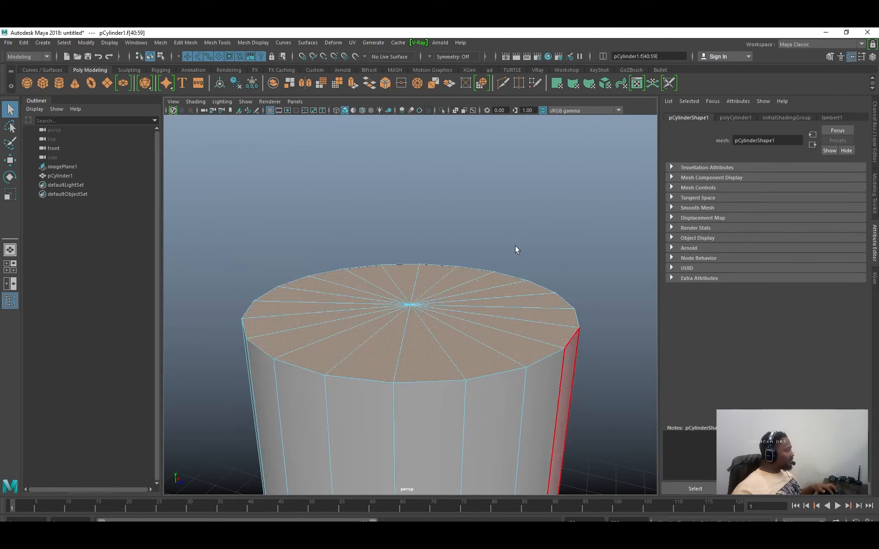
scroll(412, 270, down, 4)
key(w)
scroll(469, 321, down, 3)
alt+drag(470, 321, 348, 323)
key(space)
key(space)
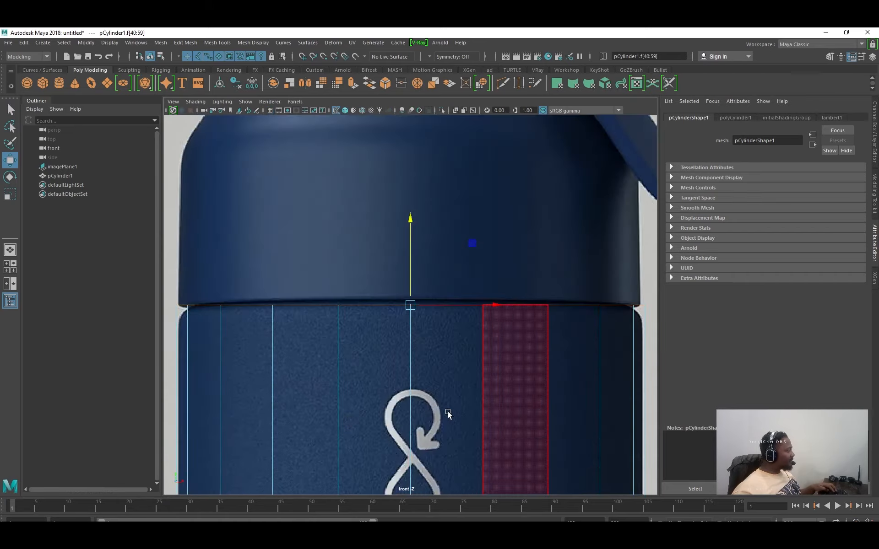
scroll(427, 338, down, 8)
alt+right_drag(427, 338, 558, 388)
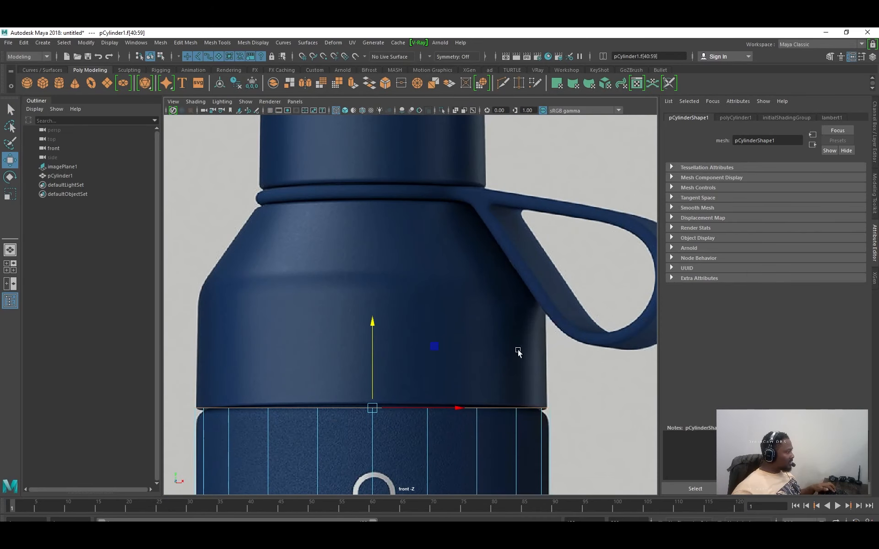
key(ctrl+e)
drag(374, 319, 374, 119)
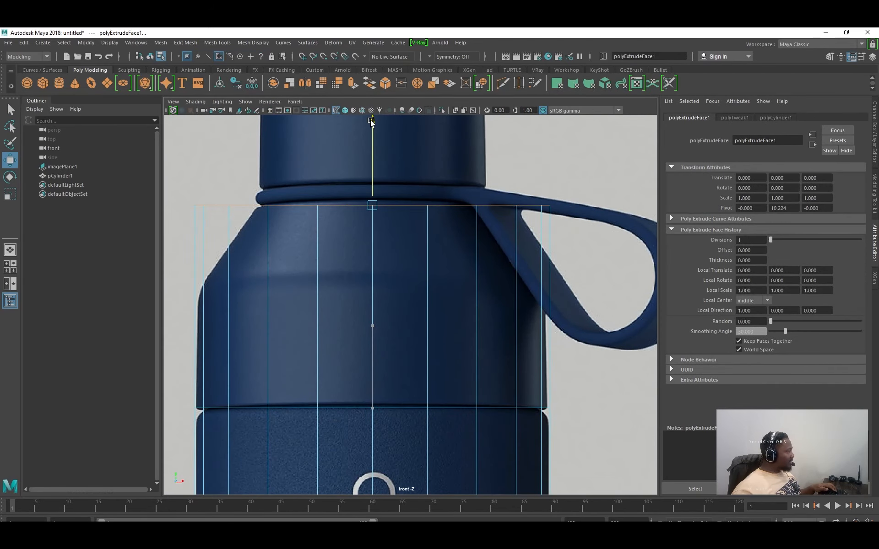
Scale the extruded cap faces inward to the width of the bottle's neck.
scroll(451, 217, down, 3)
alt+middle_drag(451, 218, 467, 267)
alt+right_drag(466, 266, 502, 316)
alt+middle_drag(502, 318, 521, 332)
key(r)
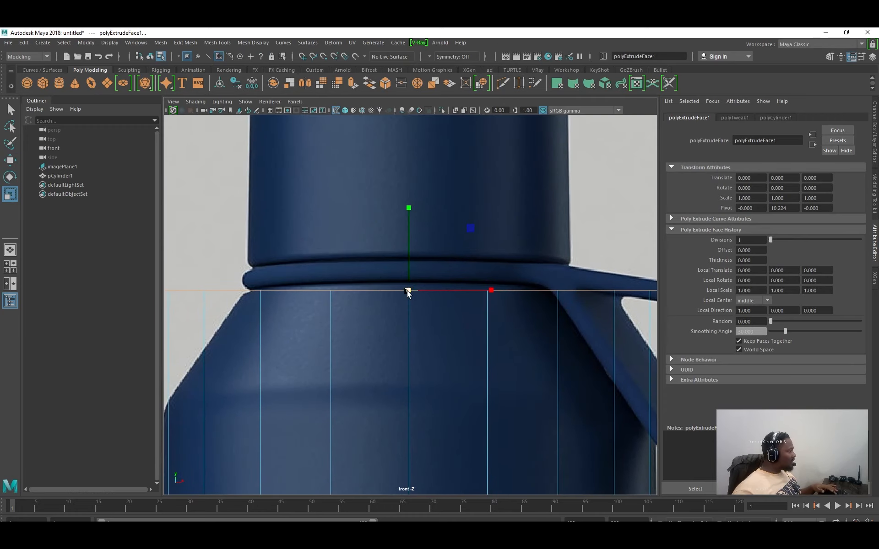
drag(409, 290, 273, 304)
scroll(353, 353, down, 5)
alt+middle_drag(353, 353, 347, 280)
alt+right_drag(325, 298, 453, 329)
alt+middle_drag(453, 330, 460, 371)
alt+right_drag(460, 371, 609, 371)
click(388, 230)
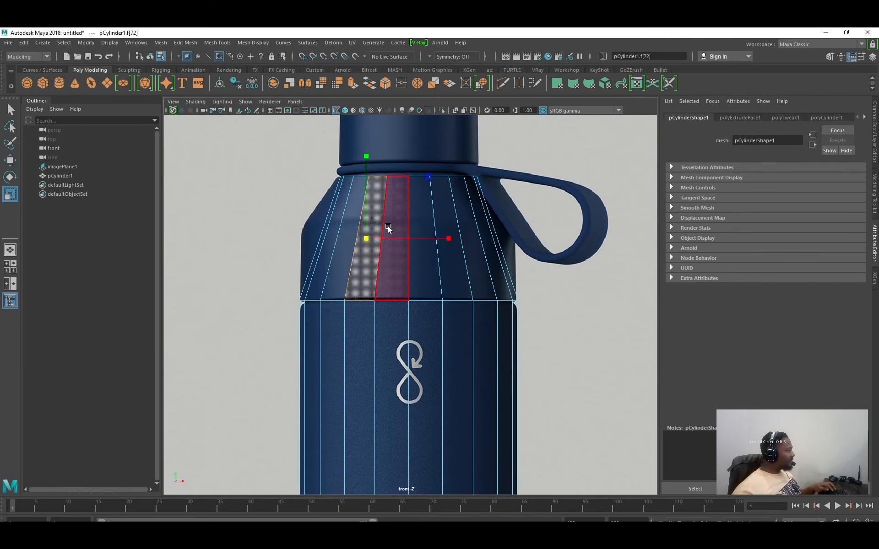
Split the edge ring of the tapered shoulder section to add one horizontal edge loop halfway up.
key(space)
key(space)
key(q)
right_drag(411, 288, 411, 266)
click(413, 271)
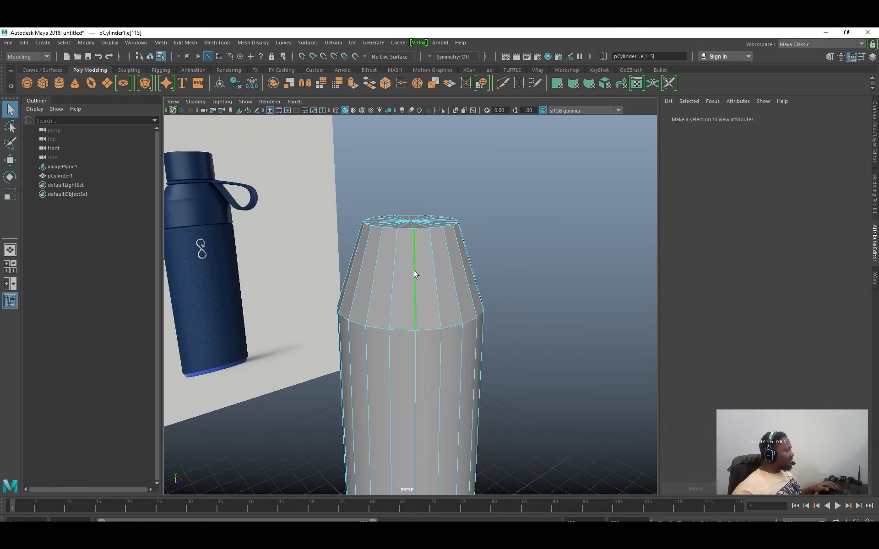
ctrl+right_drag(491, 253, 407, 298)
click(418, 305)
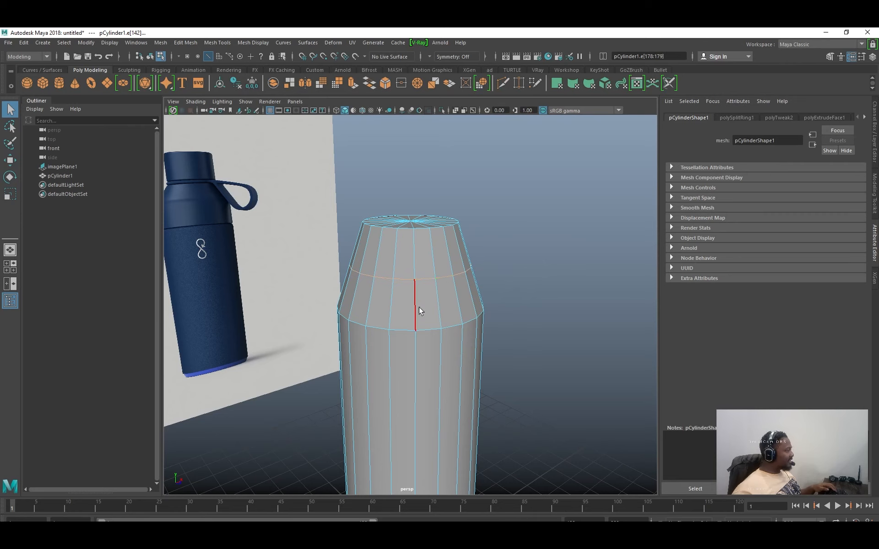
Move the new edge loop up to the shoulder bend and scale it outward to match the reference outline.
key(space)
key(space)
scroll(365, 370, down, 3)
key(w)
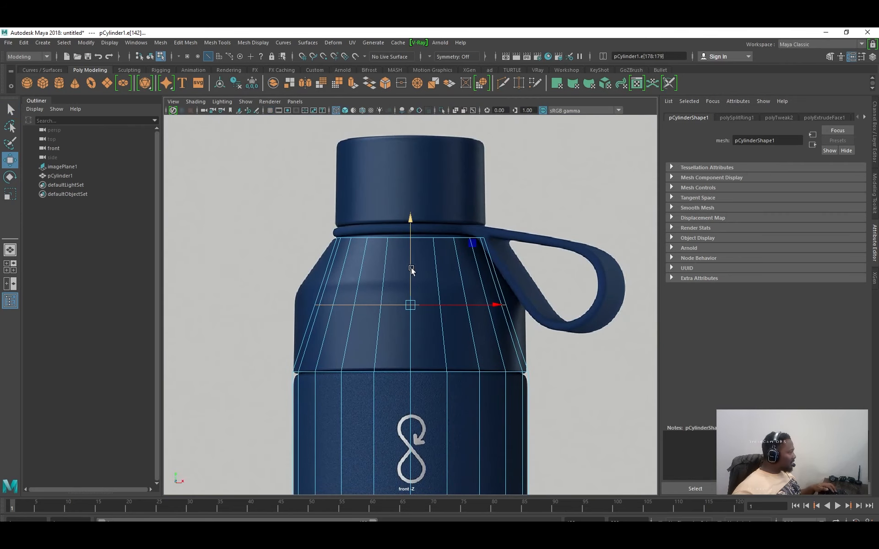
drag(412, 270, 411, 249)
key(r)
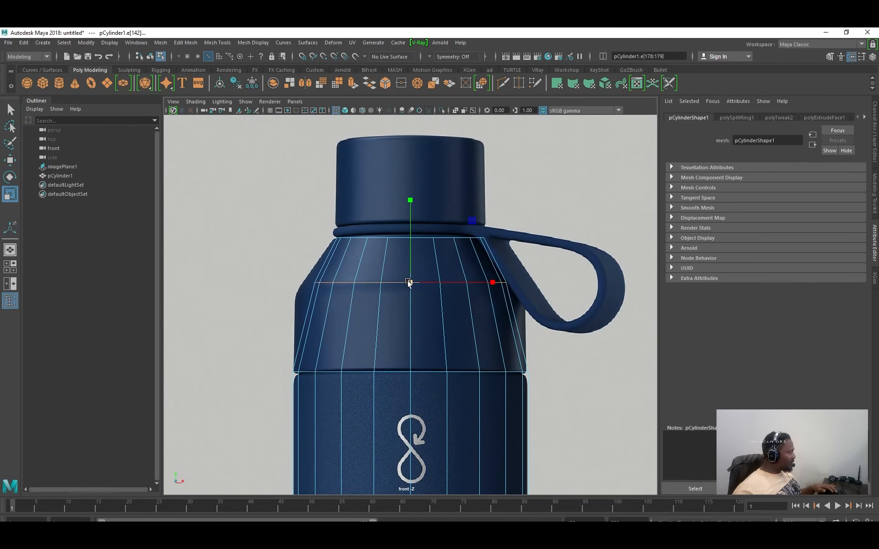
drag(409, 283, 434, 285)
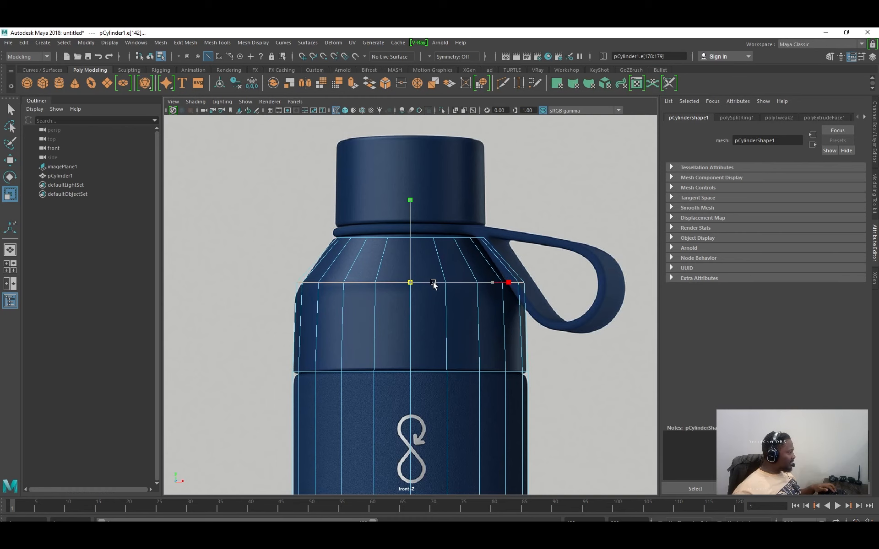
key(w)
drag(409, 212, 410, 222)
key(q)
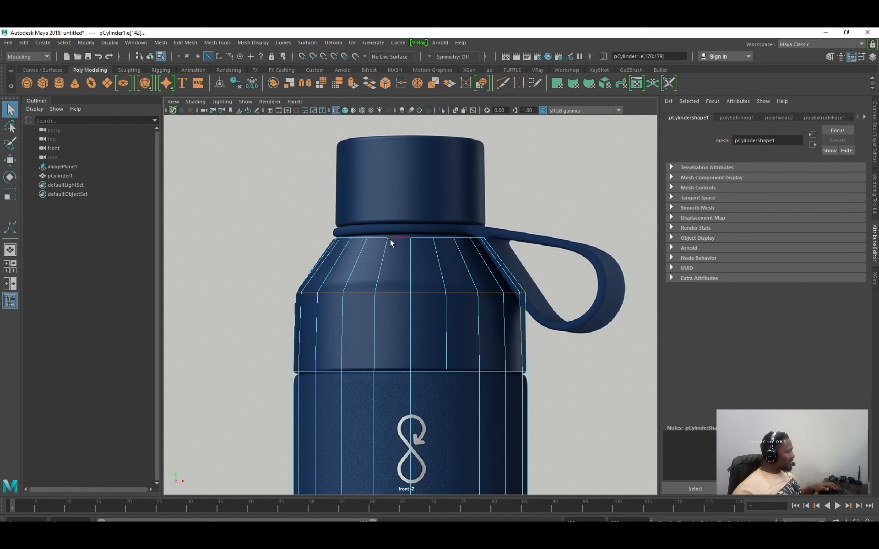
Select the top vertices at the neck and scale them slightly outward to fit the reference.
right_drag(448, 238, 447, 210)
key(r)
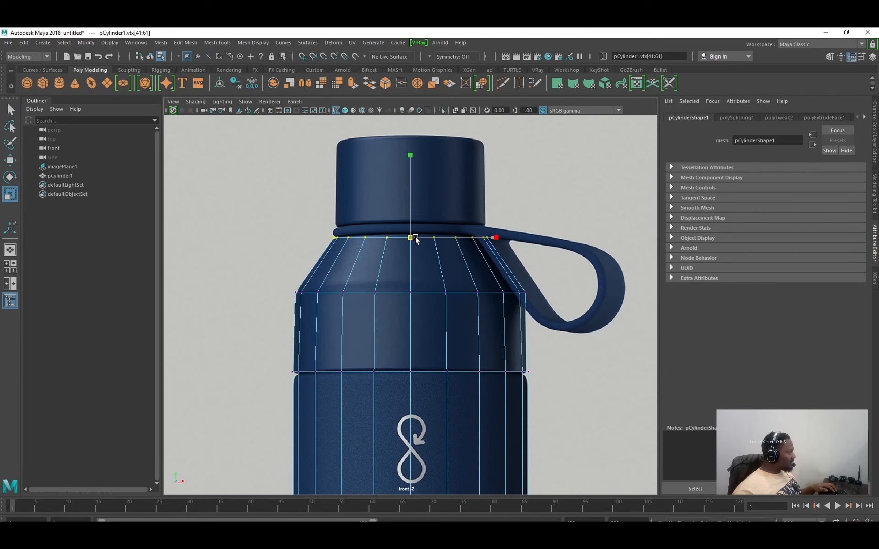
drag(415, 237, 416, 237)
scroll(524, 271, down, 1)
alt+middle_drag(523, 270, 533, 332)
scroll(397, 318, up, 8)
scroll(375, 322, down, 6)
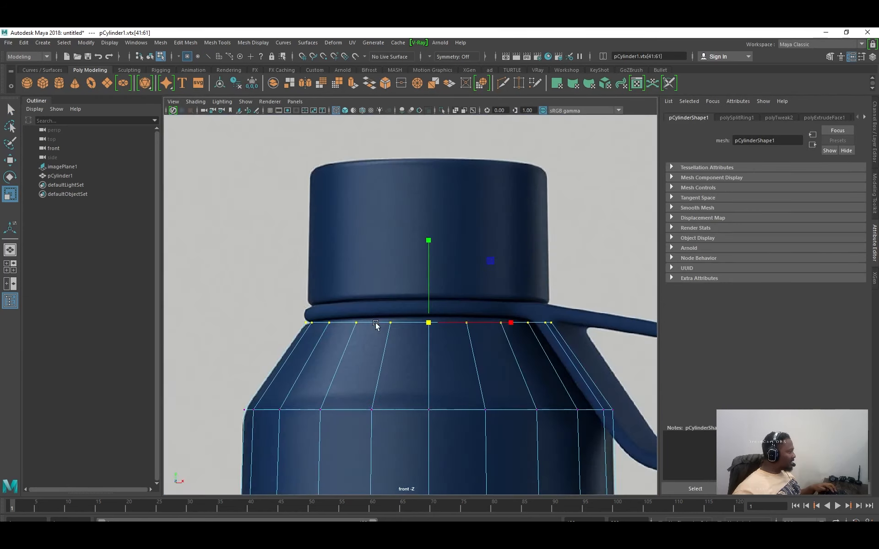
Move the selected neck vertices slightly up toward the strap ring in the reference.
drag(431, 297, 430, 293)
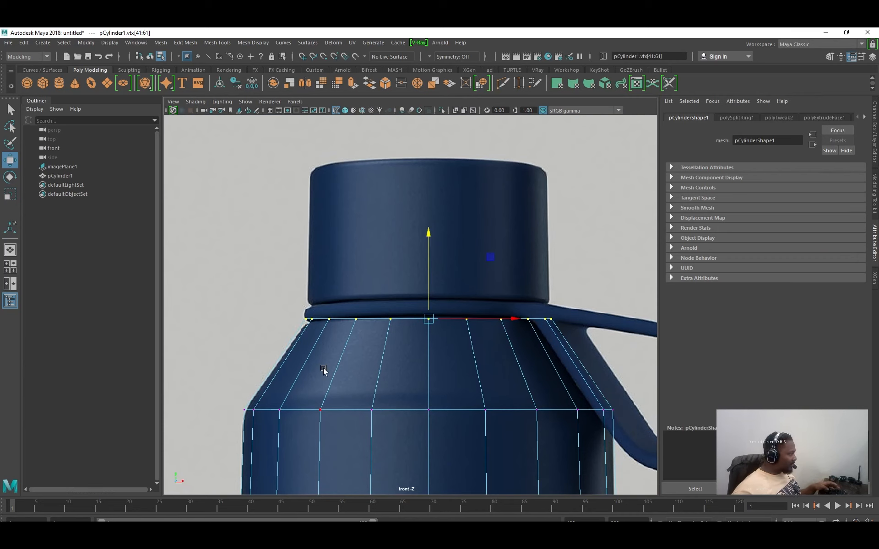
Select the centre vertex of the bottle's bottom cap and convert the selection to the surrounding cap faces.
scroll(324, 370, down, 6)
alt+middle_drag(418, 363, 449, 308)
scroll(472, 405, up, 6)
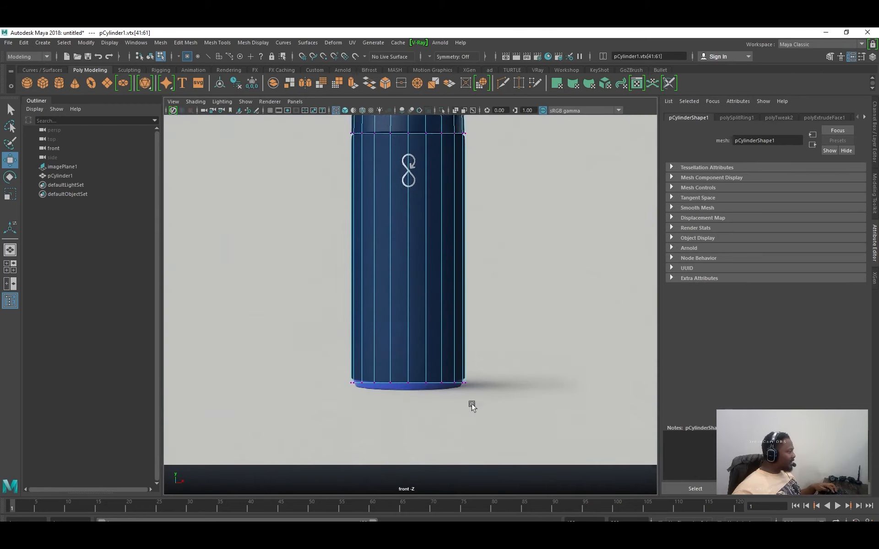
alt+middle_drag(471, 405, 467, 361)
scroll(517, 355, up, 3)
scroll(479, 348, up, 3)
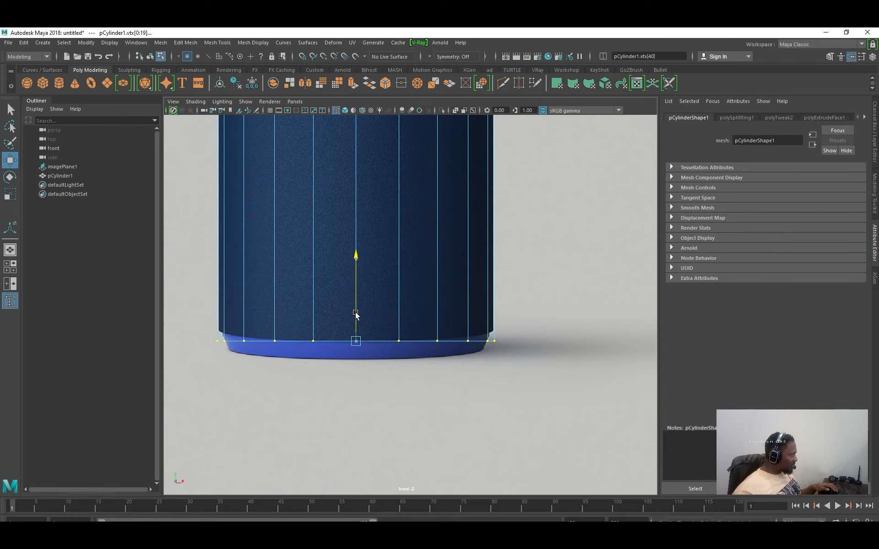
key(space)
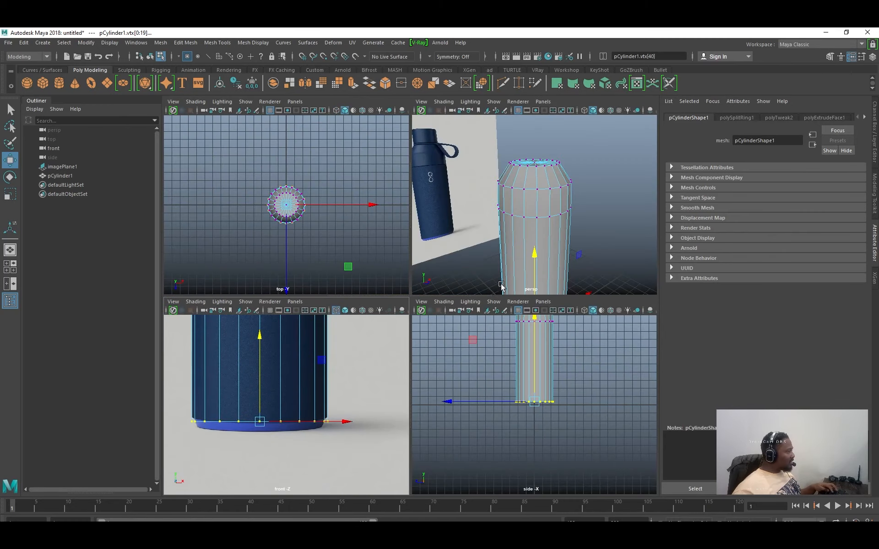
alt+drag(501, 286, 602, 228)
key(space)
alt+drag(511, 177, 514, 290)
scroll(414, 286, up, 3)
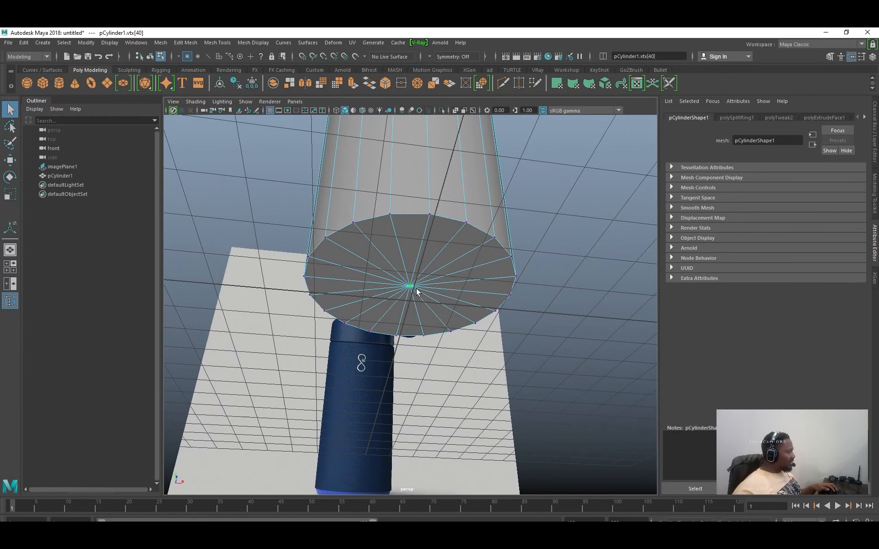
scroll(417, 292, down, 1)
key(w)
scroll(418, 296, up, 5)
ctrl+right_drag(554, 260, 581, 303)
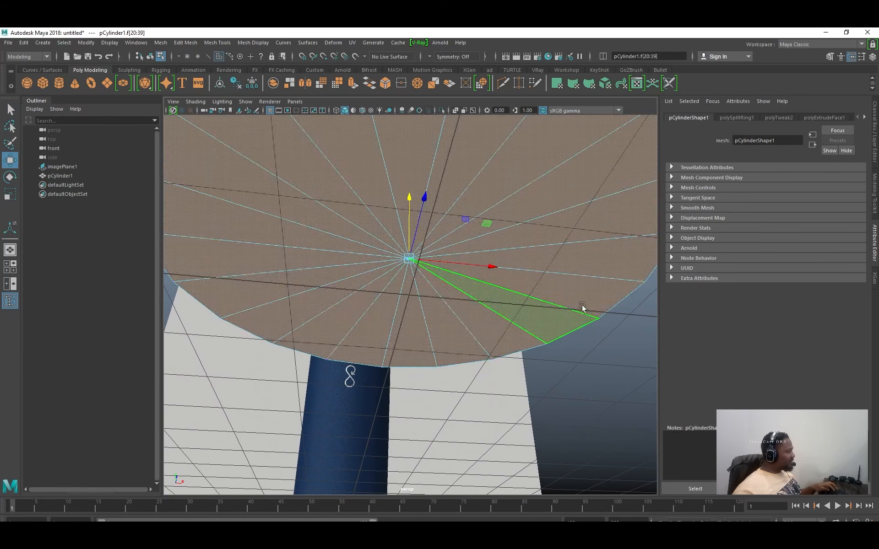
Extrude the bottom cap faces and scale them slightly inward to form a narrow rim.
scroll(582, 308, down, 3)
key(ctrl+e)
key(r)
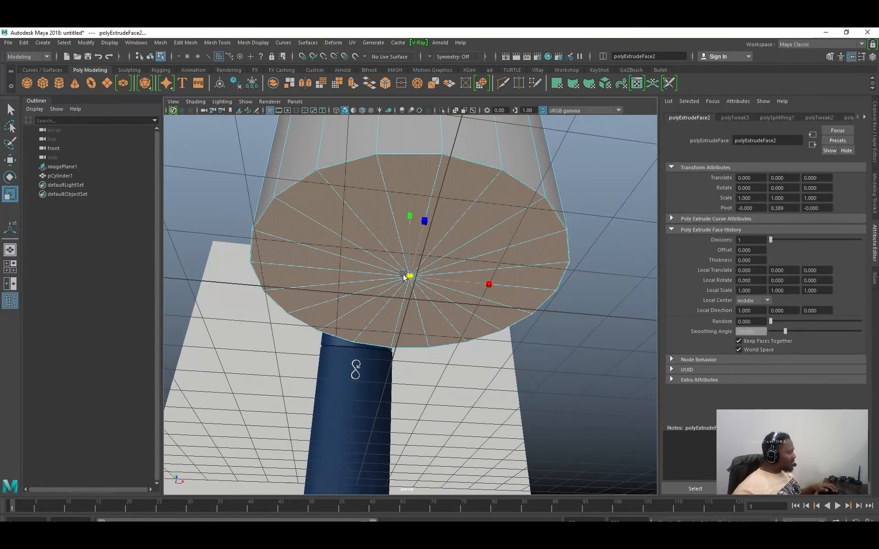
drag(404, 276, 453, 292)
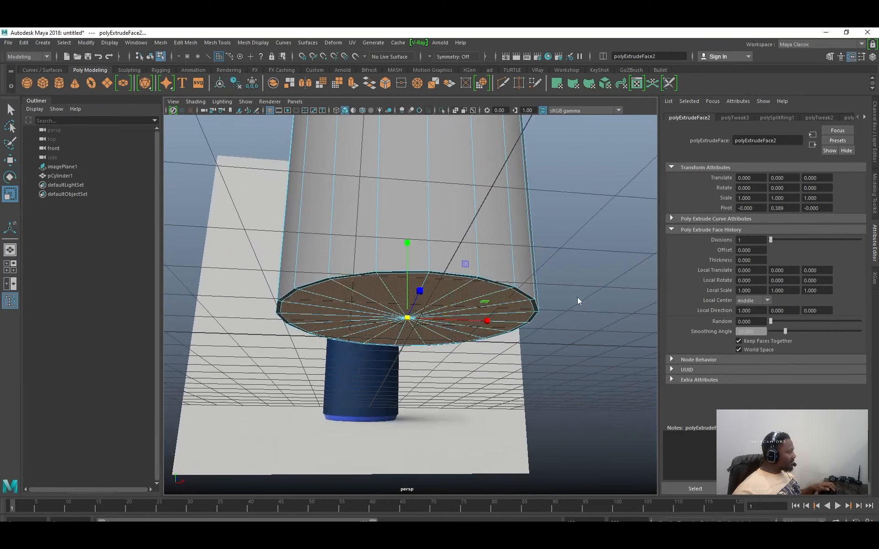
Extrude the bottom faces again, lower them over the blue base and scale them inward to follow its taper.
key(ctrl+e)
key(w)
key(space)
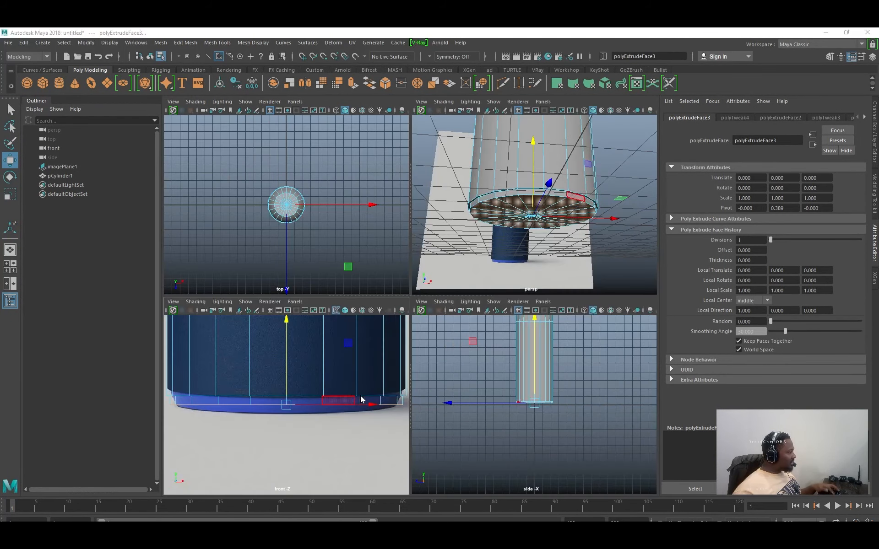
key(space)
key(r)
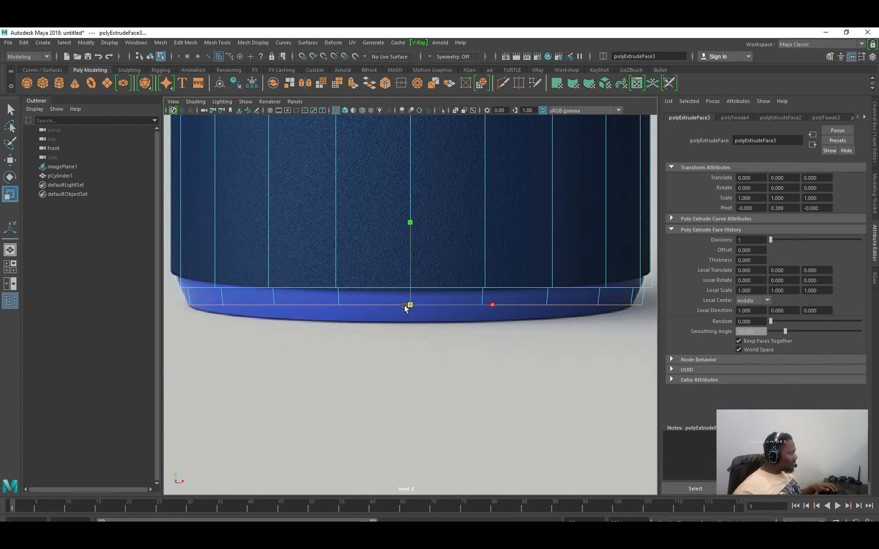
drag(410, 271, 404, 279)
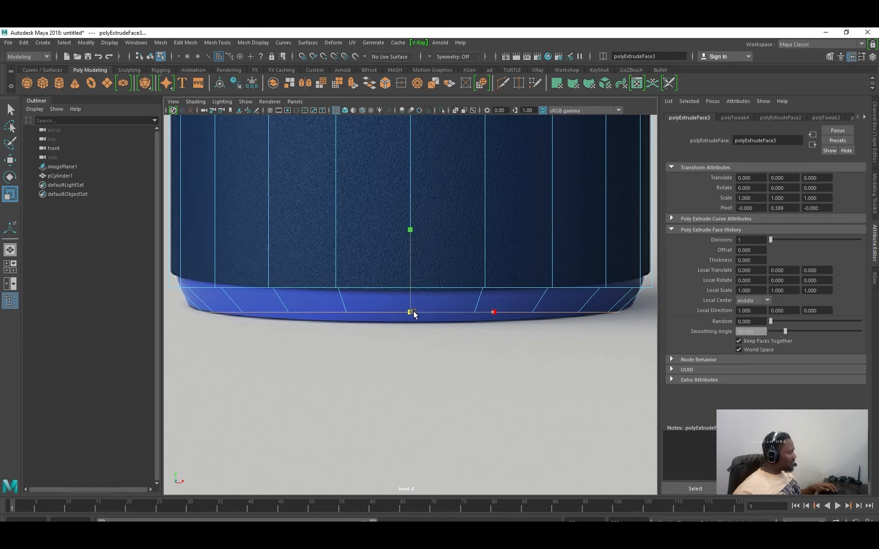
scroll(413, 314, down, 5)
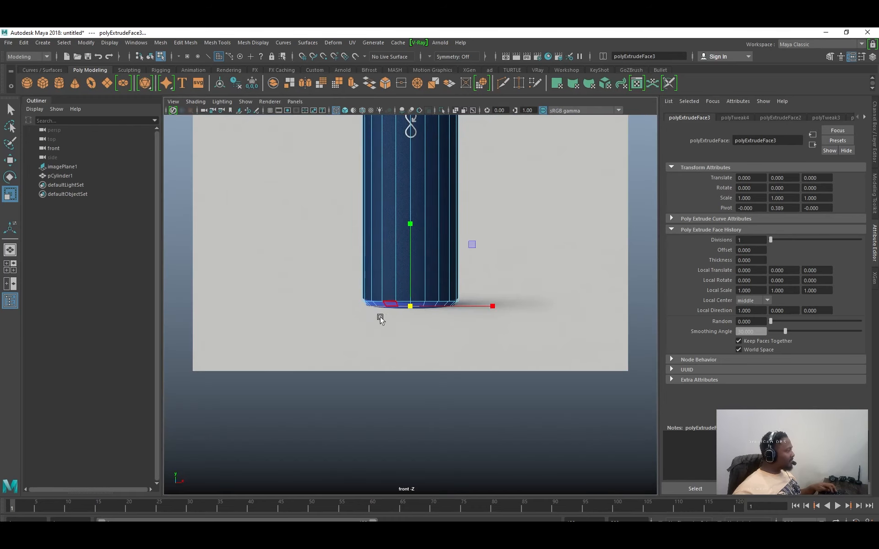
scroll(381, 320, up, 5)
key(w)
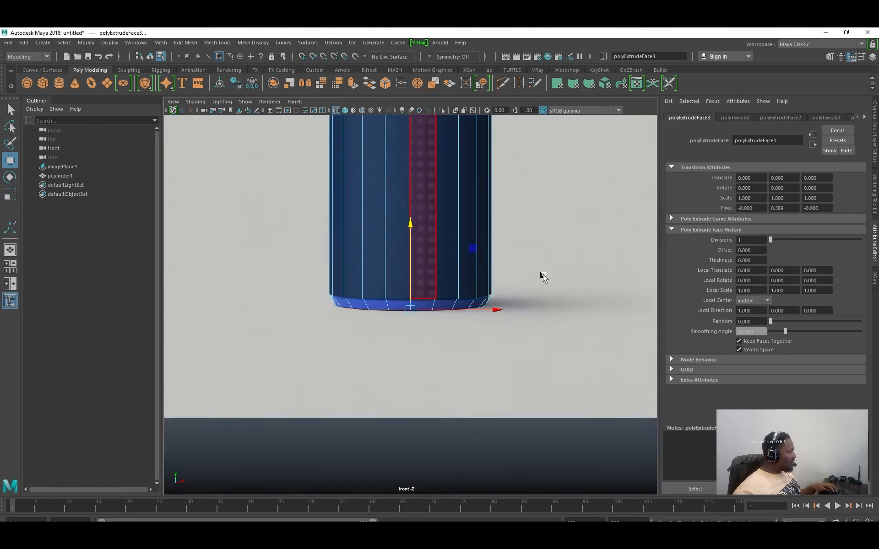
Return the bottle to object mode and examine its base and overall shape in perspective.
key(space)
key(space)
alt+drag(538, 241, 391, 277)
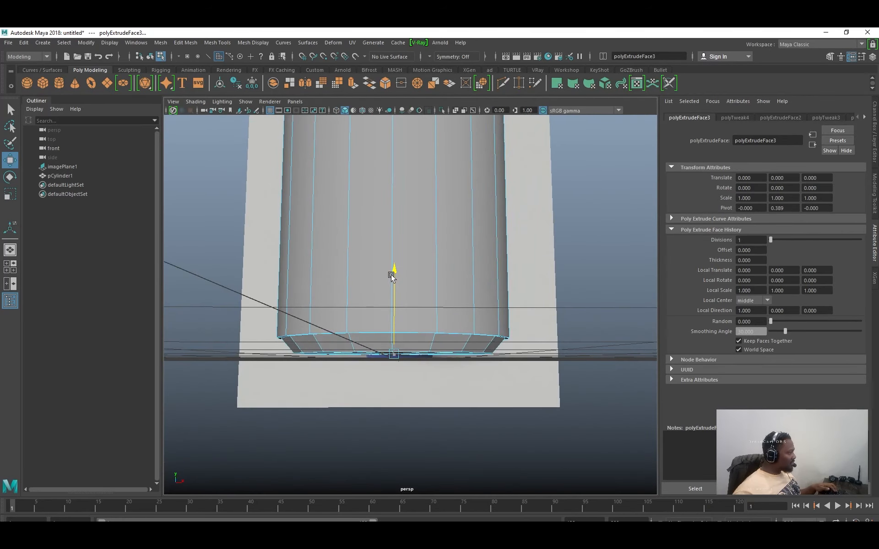
key(q)
key(F8)
alt+drag(575, 190, 487, 296)
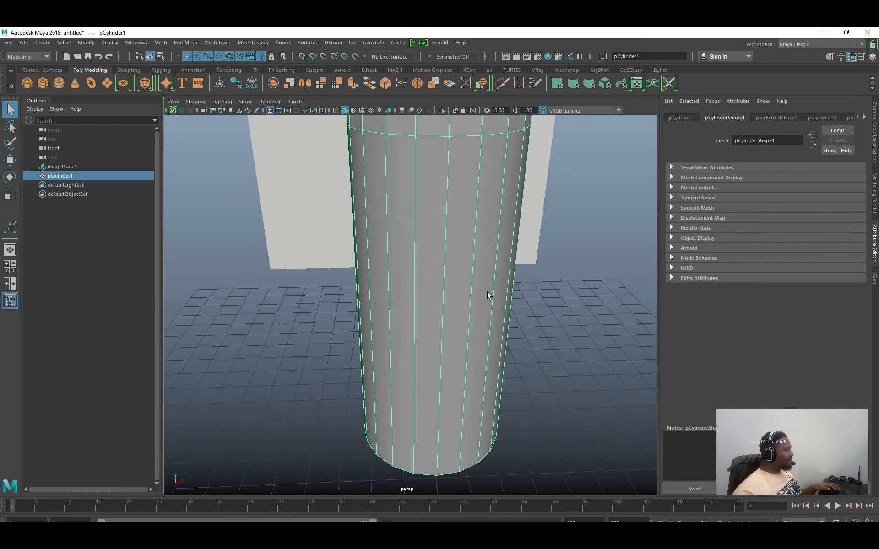
alt+right_drag(488, 296, 416, 306)
alt+drag(416, 306, 420, 270)
alt+right_drag(420, 270, 452, 263)
key(f)
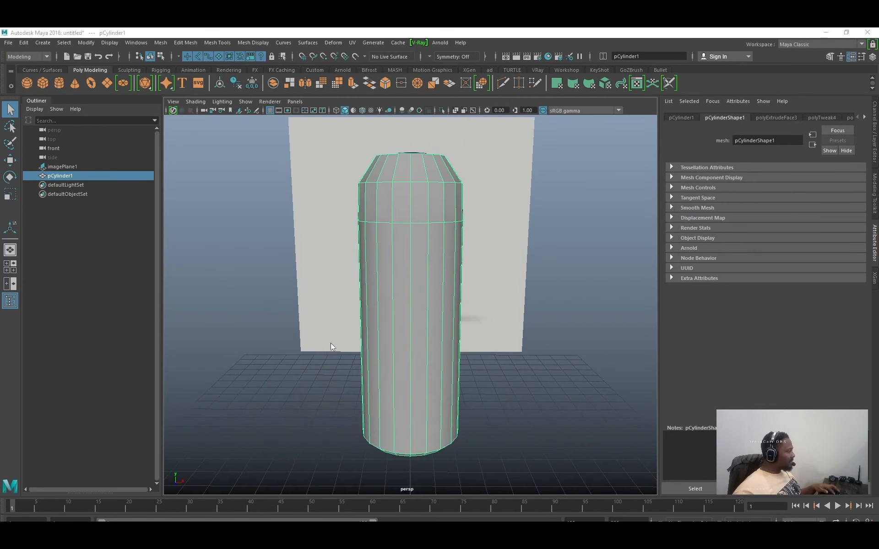
Select the top ring of neck vertices in the front view and scale it slightly inward to fit the reference.
key(space)
key(space)
alt+right_drag(396, 300, 439, 281)
alt+middle_drag(439, 281, 452, 406)
alt+right_drag(452, 406, 529, 324)
alt+middle_drag(455, 275, 438, 308)
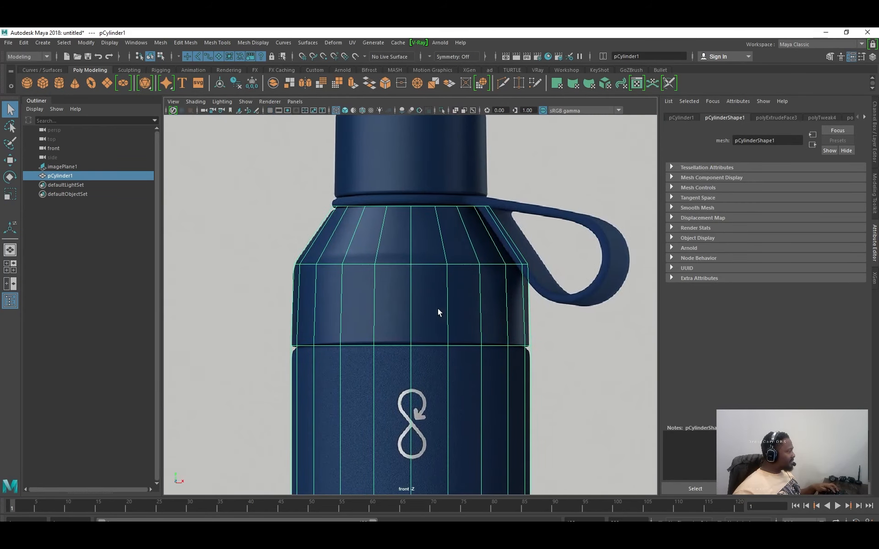
alt+middle_drag(403, 271, 382, 353)
alt+right_drag(326, 298, 518, 275)
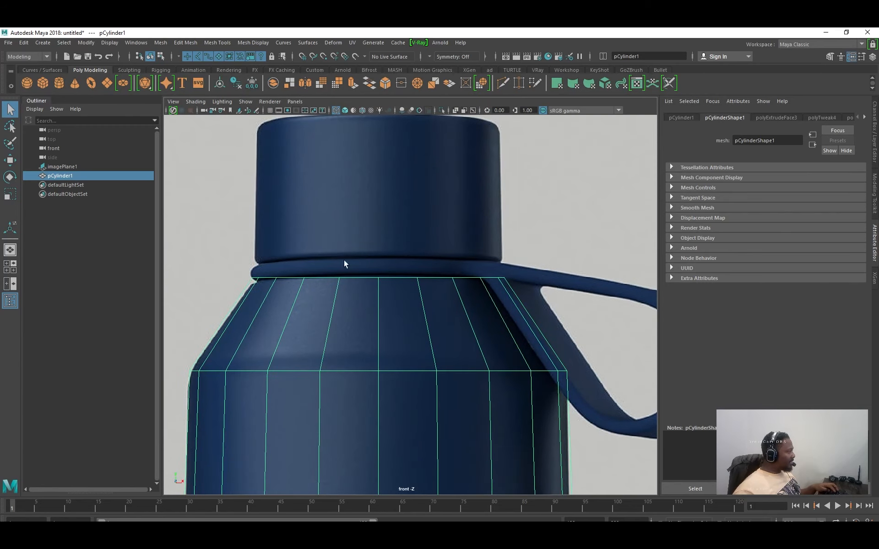
right_click(581, 204)
right_drag(477, 276, 477, 308)
drag(506, 295, 503, 296)
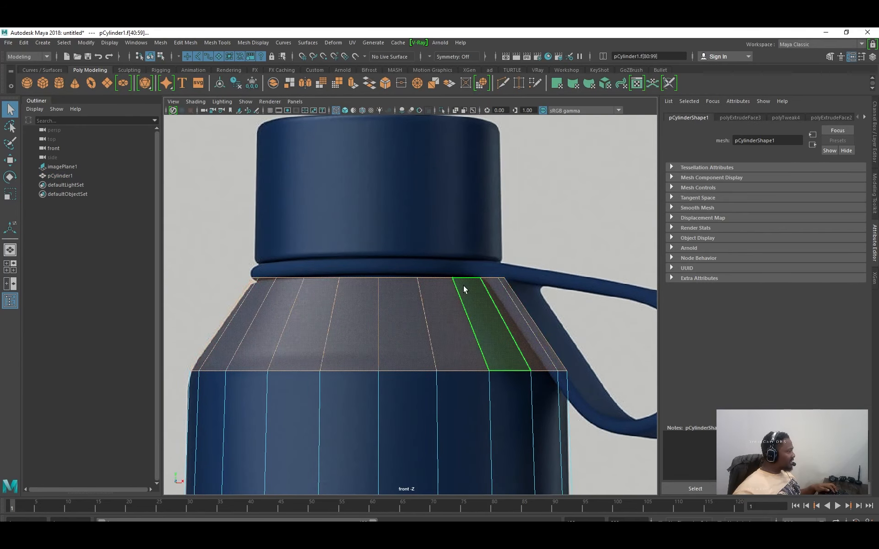
right_click(447, 273)
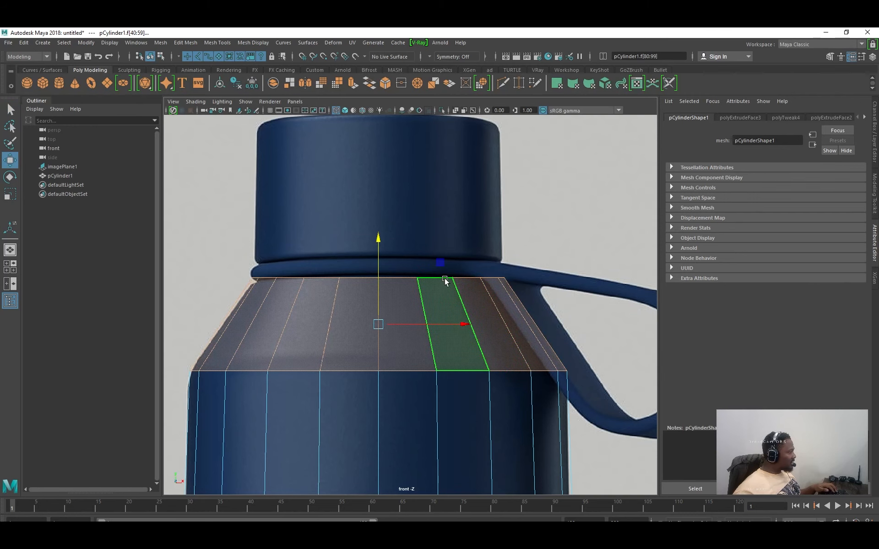
right_drag(447, 280, 234, 251)
drag(234, 251, 618, 305)
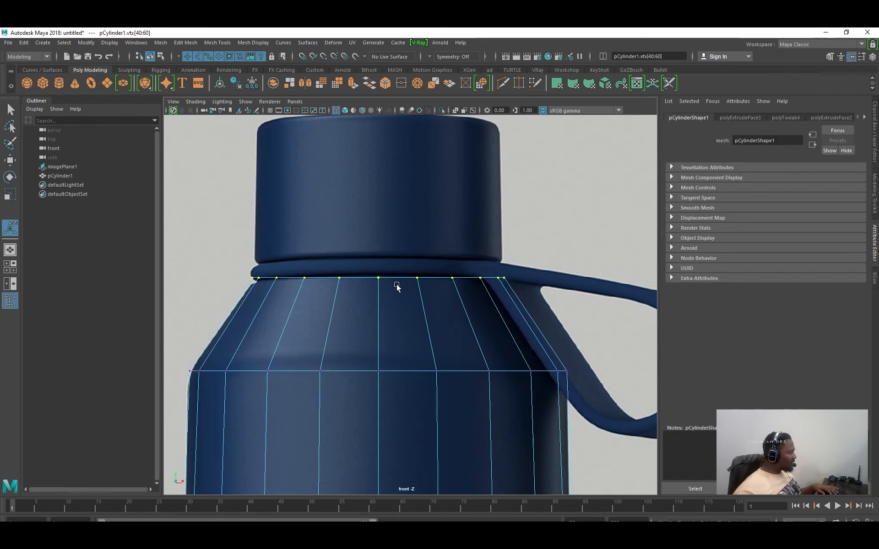
key(r)
drag(378, 279, 374, 281)
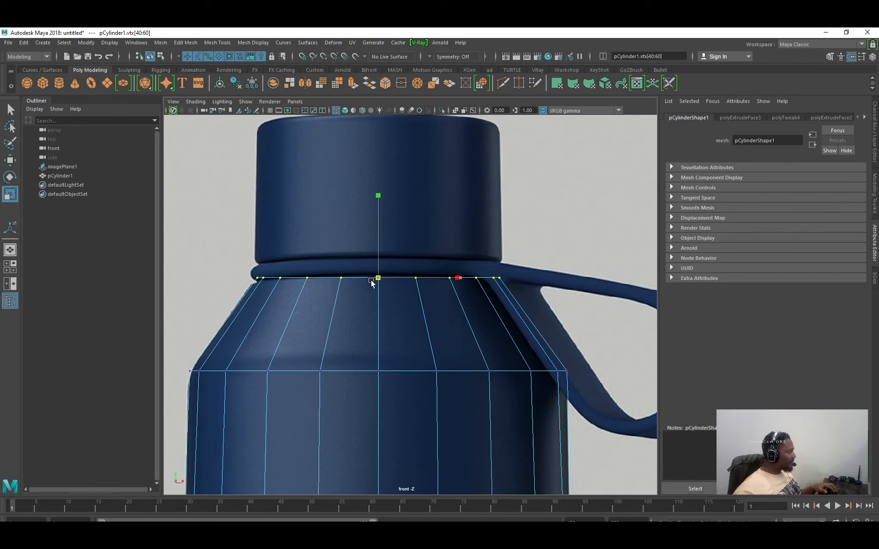
right_click(562, 210)
key(w)
key(r)
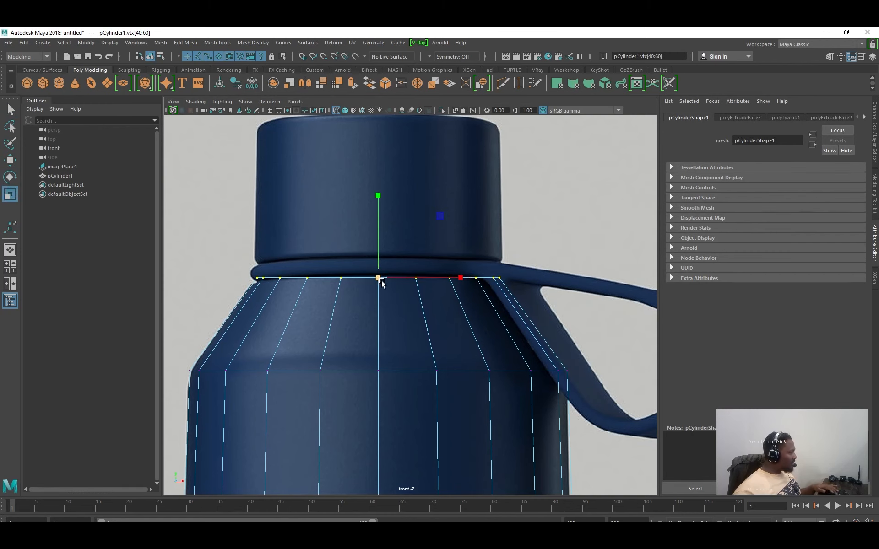
key(q)
right_click(597, 218)
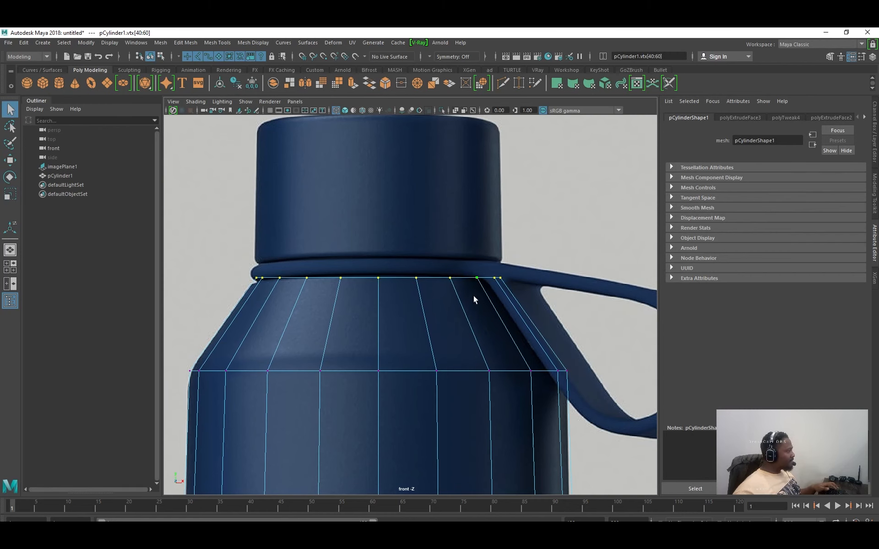
Select only the top cap faces of the neck and extrude them straight up to the top of the reference lid.
right_drag(477, 278, 480, 295)
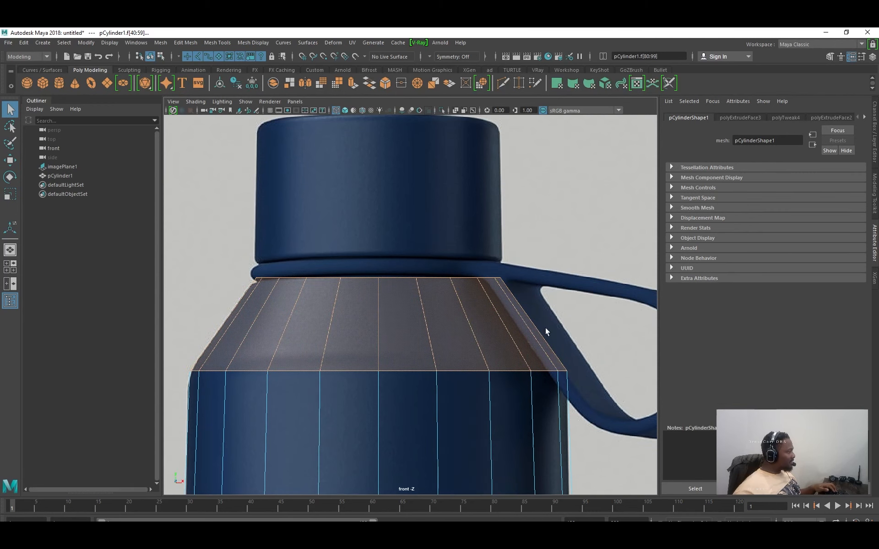
ctrl+drag(185, 485, 185, 487)
key(space)
key(space)
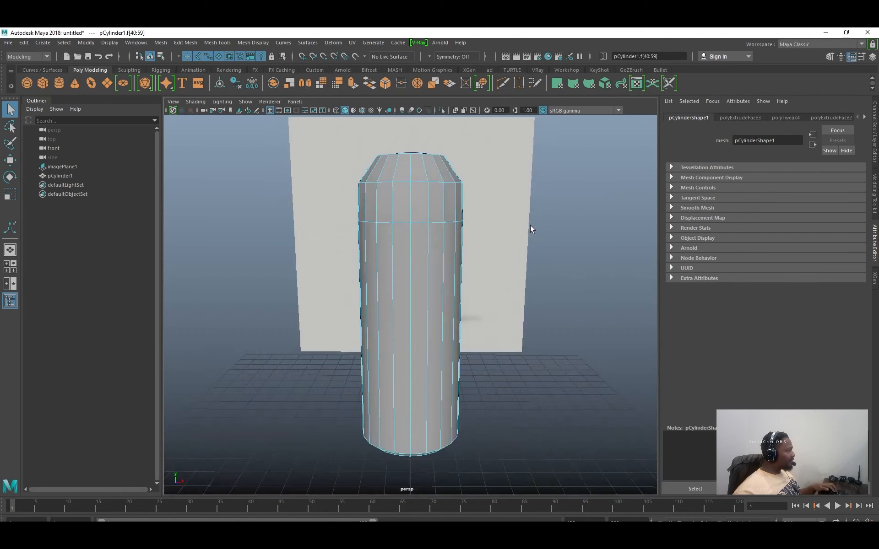
key(f)
alt+drag(458, 236, 528, 290)
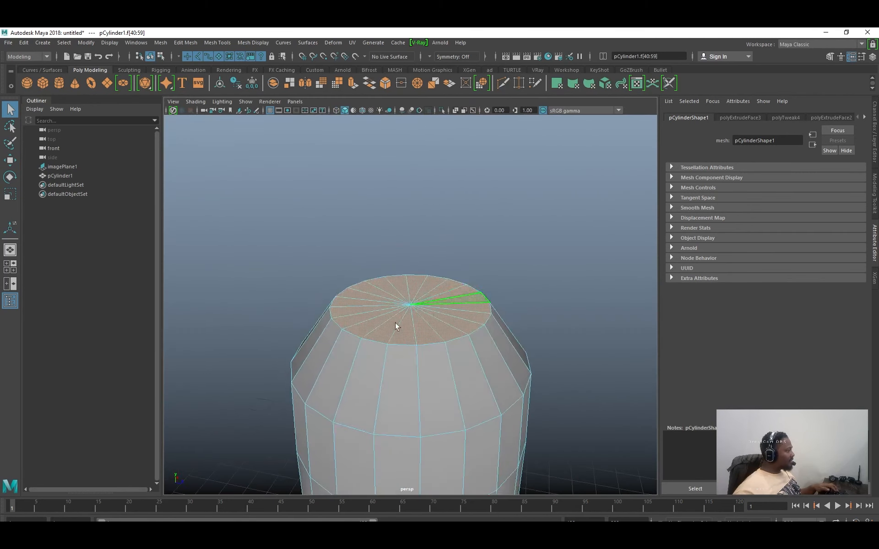
key(space)
key(space)
shift+right_drag(585, 214, 587, 188)
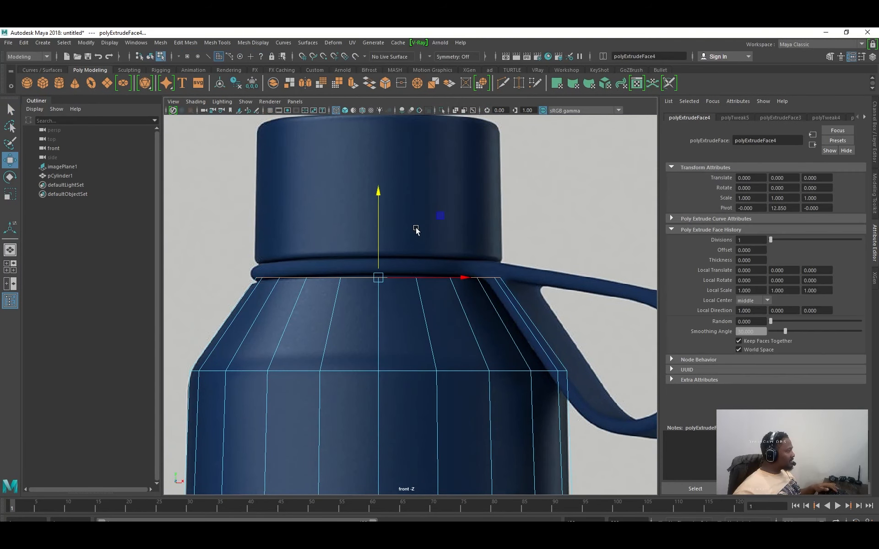
drag(381, 201, 382, 87)
alt+middle_drag(446, 175, 445, 328)
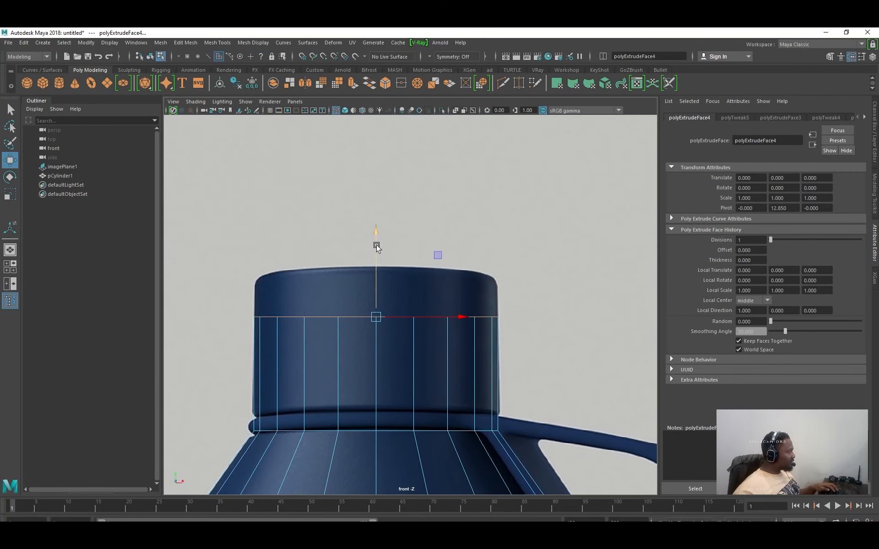
drag(380, 243, 380, 200)
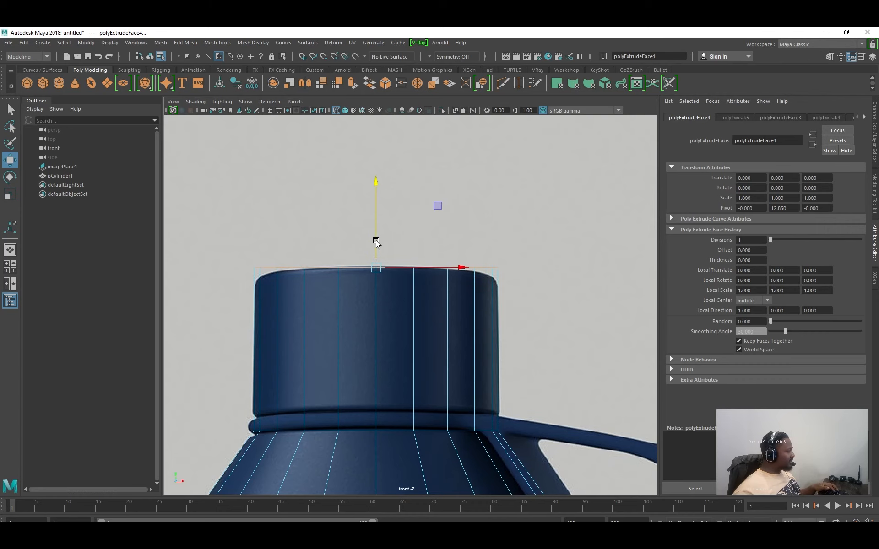
Return to object mode, deselect the bottle and examine its neck and shoulder in perspective.
scroll(412, 291, down, 4)
scroll(433, 300, down, 3)
key(space)
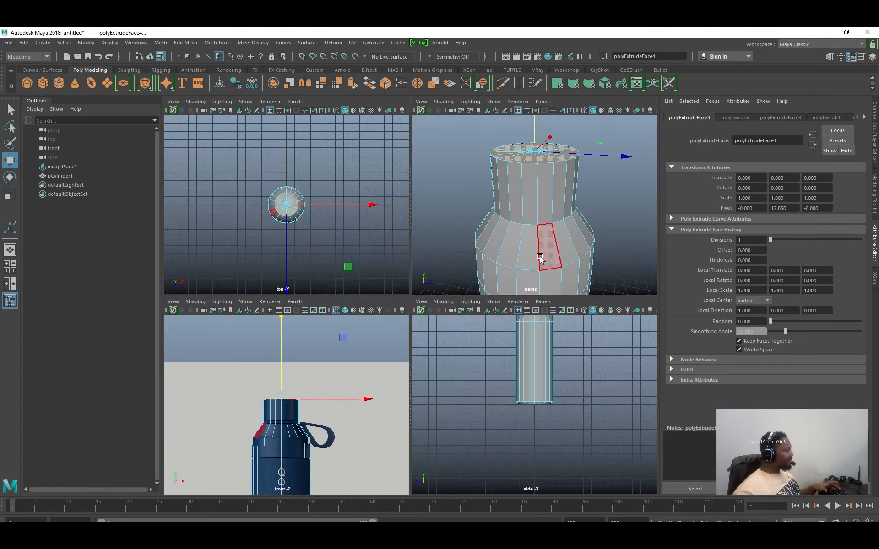
key(space)
alt+drag(471, 304, 493, 276)
key(q)
right_drag(494, 276, 536, 205)
click(537, 204)
scroll(421, 316, down, 9)
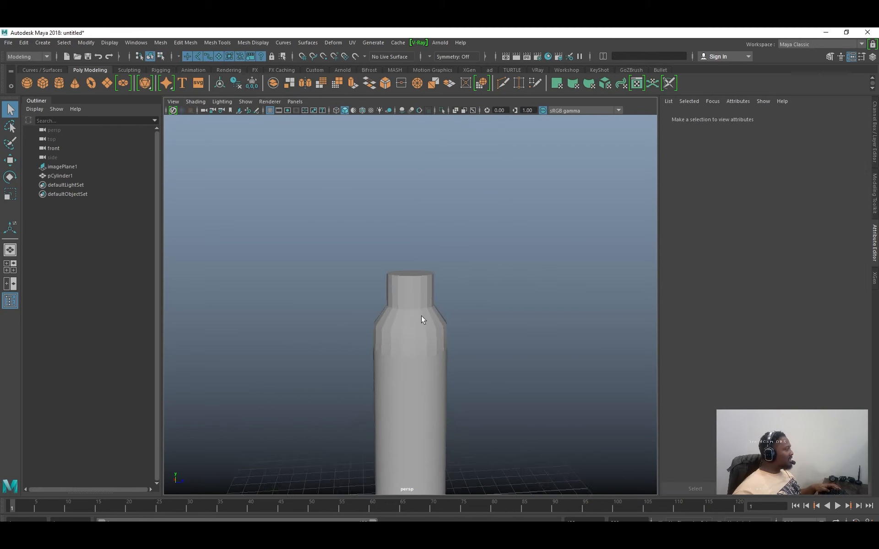
Apply Soften/Harden Edges to the whole bottle mesh and deselect it to view the shading.
click(401, 344)
alt+drag(490, 357, 460, 355)
click(496, 374)
scroll(417, 369, up, 5)
click(460, 355)
click(263, 40)
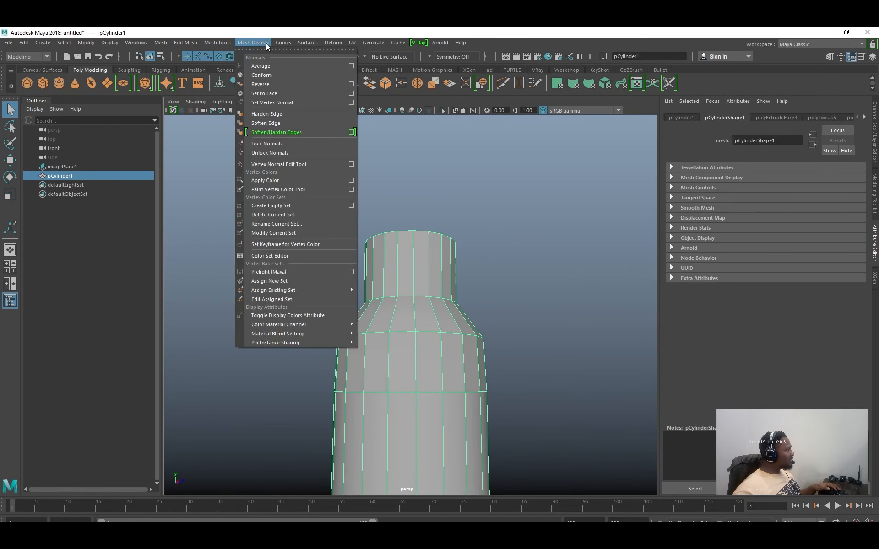
click(274, 49)
click(273, 132)
click(590, 283)
scroll(441, 343, down, 5)
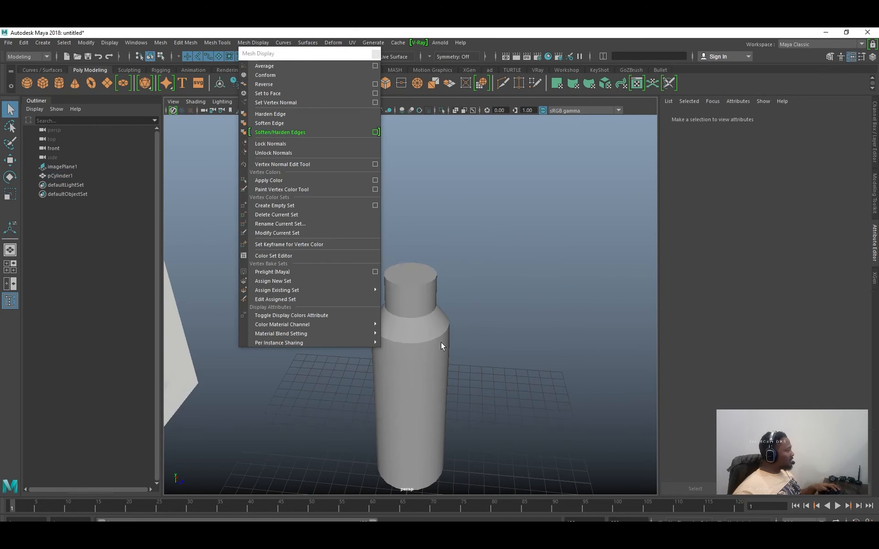
click(376, 53)
scroll(417, 351, up, 3)
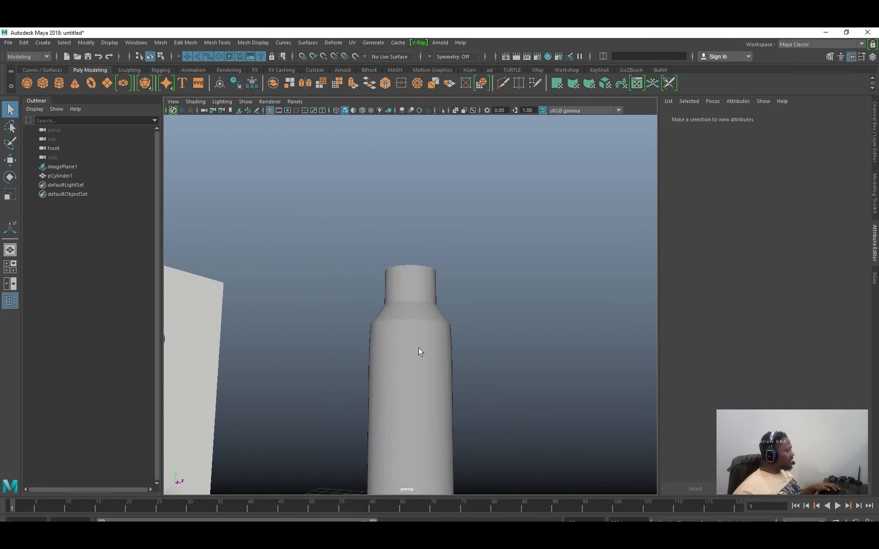
Frame the bottle mesh in perspective and examine its silhouette, shoulder and edge layout.
click(417, 351)
key(f)
click(532, 272)
click(449, 307)
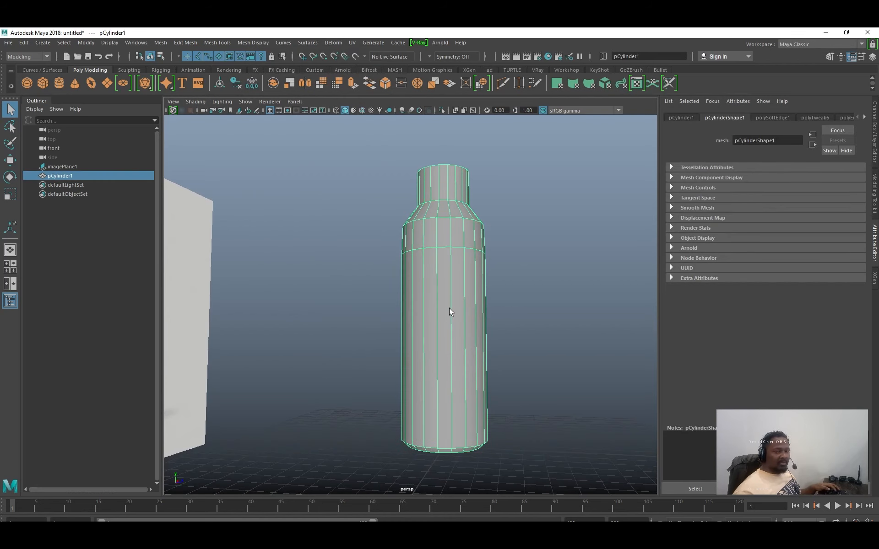
click(504, 328)
mouse_move(478, 356)
alt+mouse_down()
mouse_move(504, 328)
mouse_move(500, 337)
mouse_move(472, 341)
alt+mouse_up()
click(474, 321)
Set the reference image plane to display only when looking through the front camera.
scroll(471, 341, down, 5)
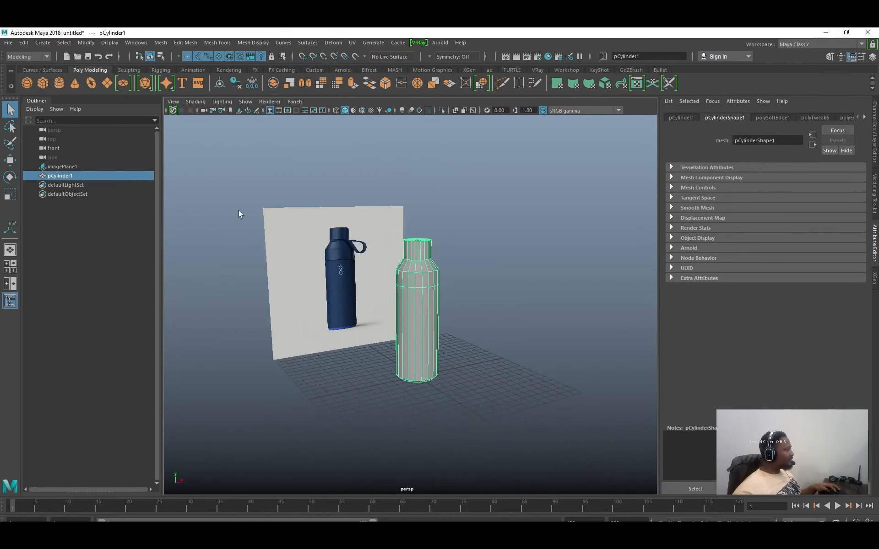
click(339, 250)
key(ctrl+a)
key(ctrl+a)
click(763, 212)
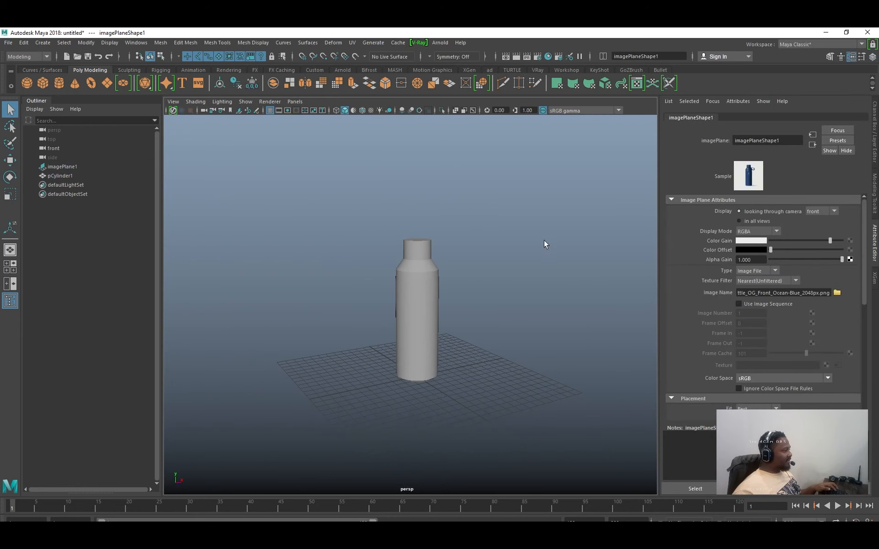
click(544, 241)
Compare the bottle mesh with the front reference at the neck, the seam above the logo and the base.
key(space)
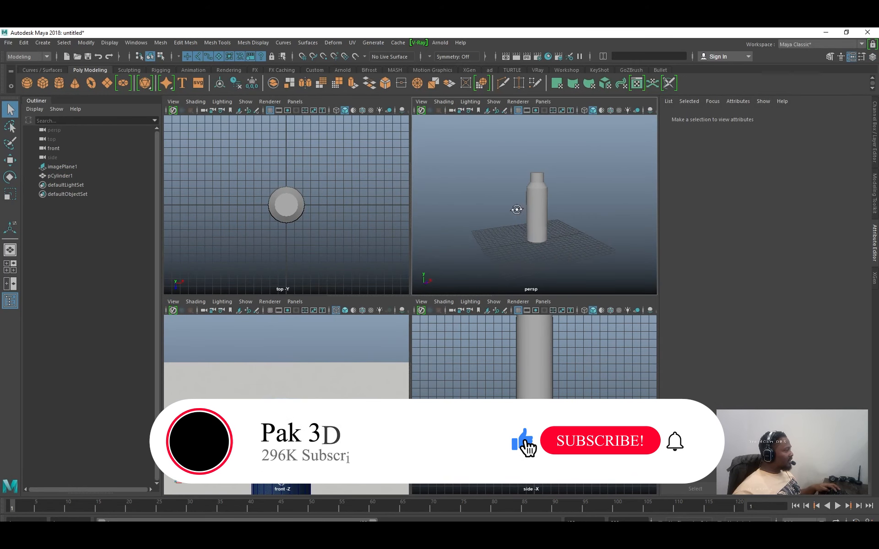
scroll(517, 210, up, 3)
click(520, 236)
scroll(548, 249, down, 3)
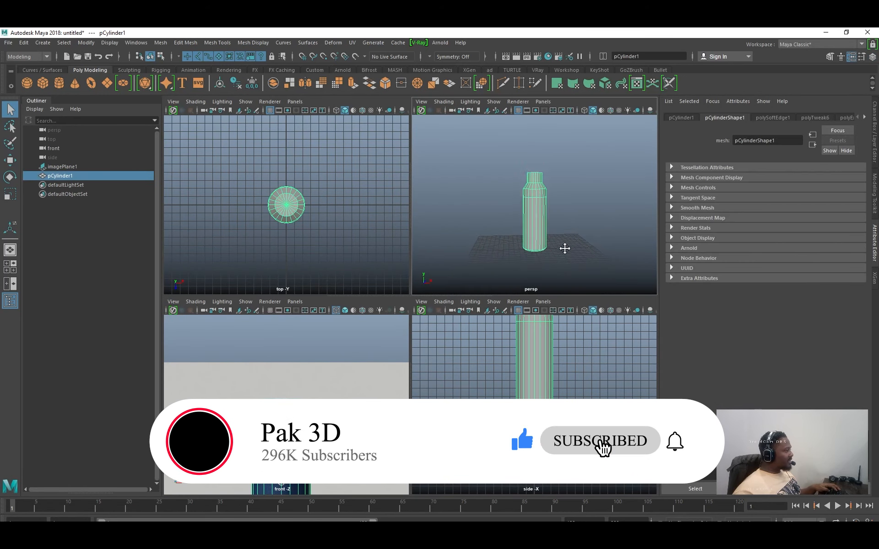
alt+drag(563, 248, 575, 234)
click(575, 234)
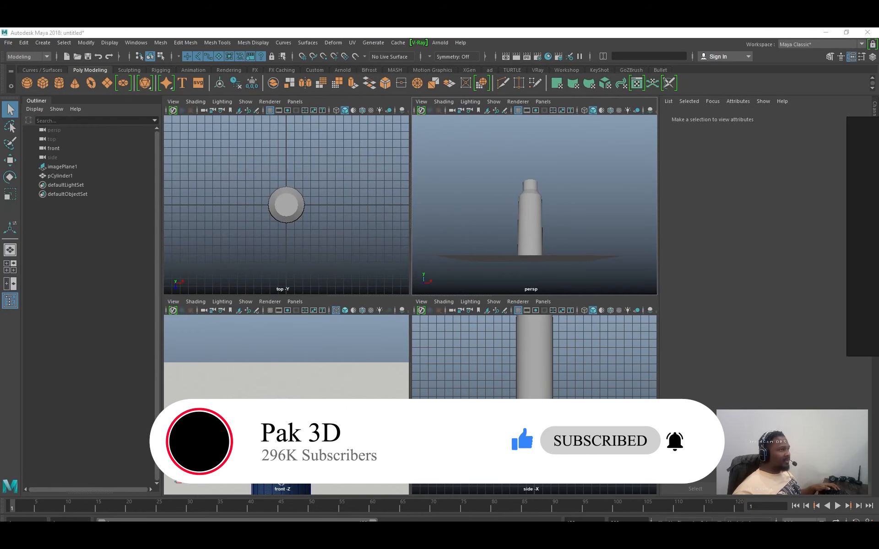
scroll(579, 221, up, 4)
click(527, 221)
scroll(522, 238, down, 2)
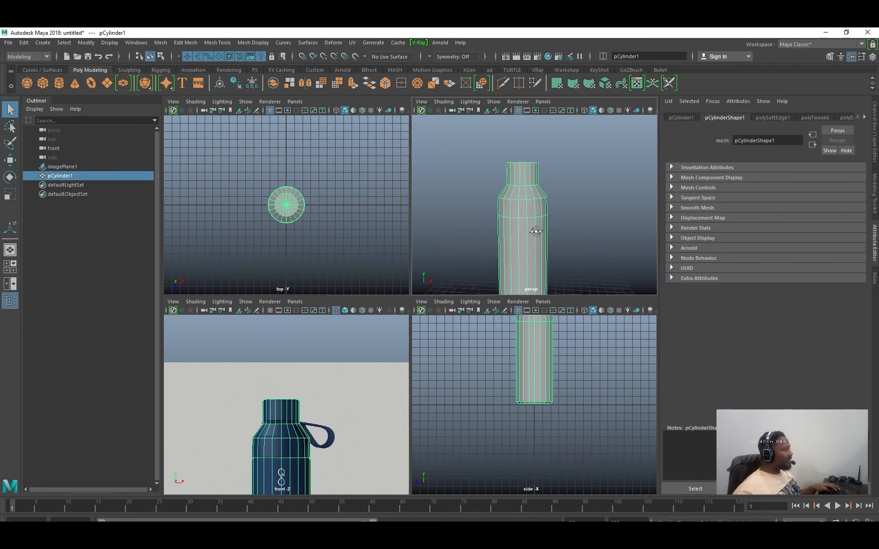
scroll(342, 421, up, 2)
key(space)
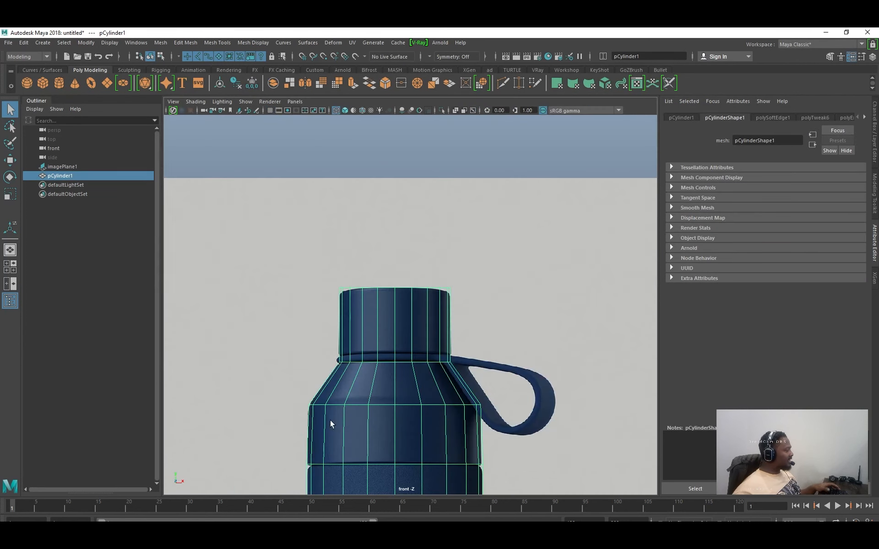
scroll(460, 330, up, 2)
scroll(416, 310, up, 5)
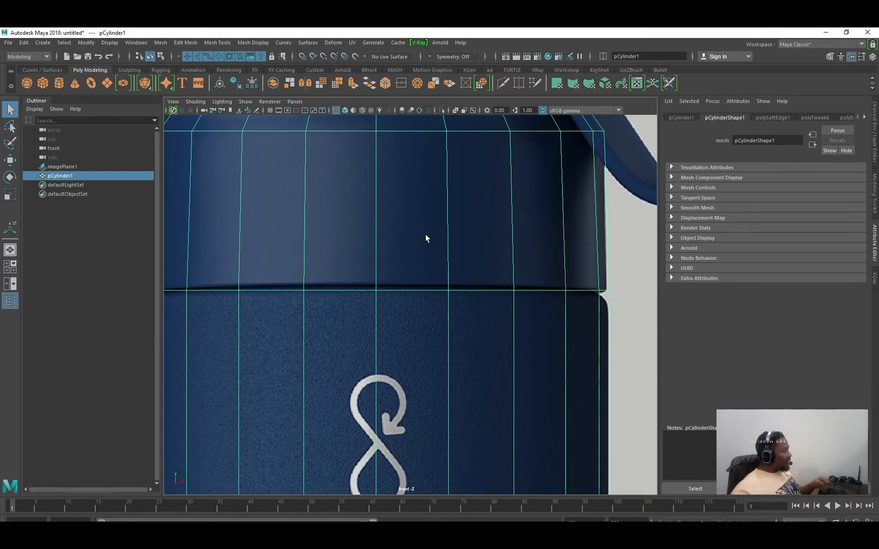
scroll(463, 311, down, 5)
alt+middle_drag(494, 368, 526, 172)
scroll(569, 298, up, 5)
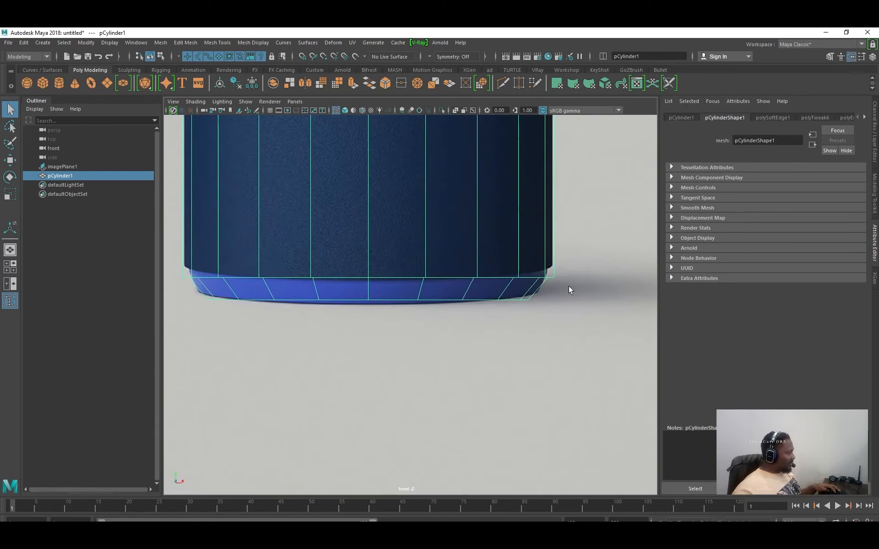
Select the tapered base ring and underside faces of the bottle and extract them as a separate piece.
right_click(613, 254)
right_click(596, 251)
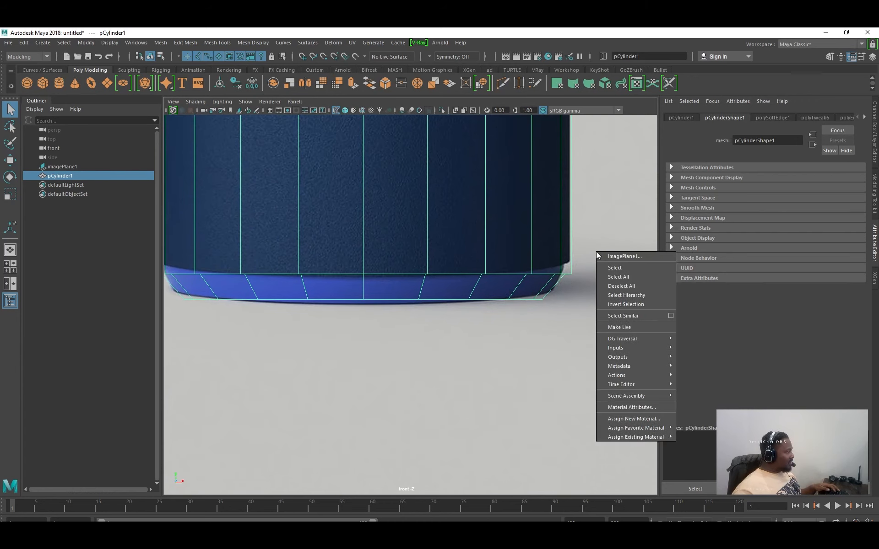
right_drag(563, 280, 563, 305)
drag(581, 351, 521, 346)
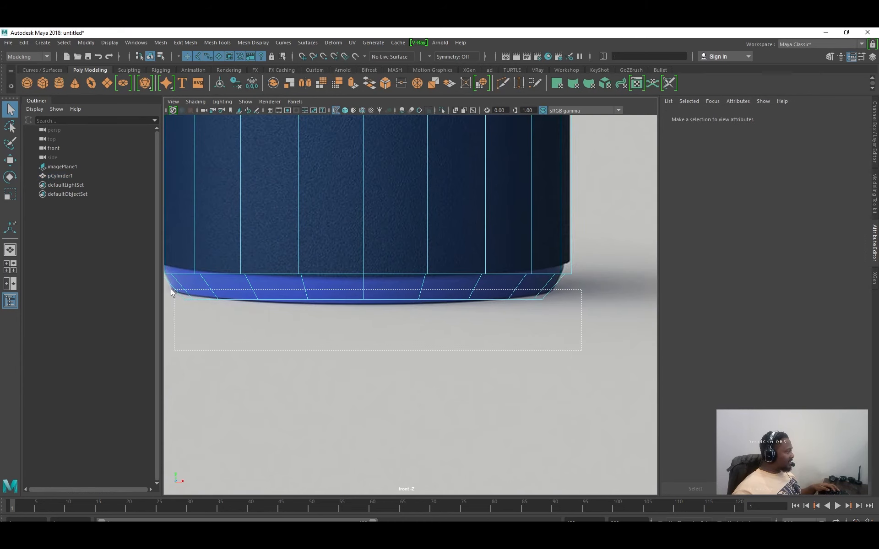
drag(171, 289, 172, 289)
key(space)
key(space)
alt+drag(543, 235, 613, 201)
shift+right_drag(613, 201, 609, 312)
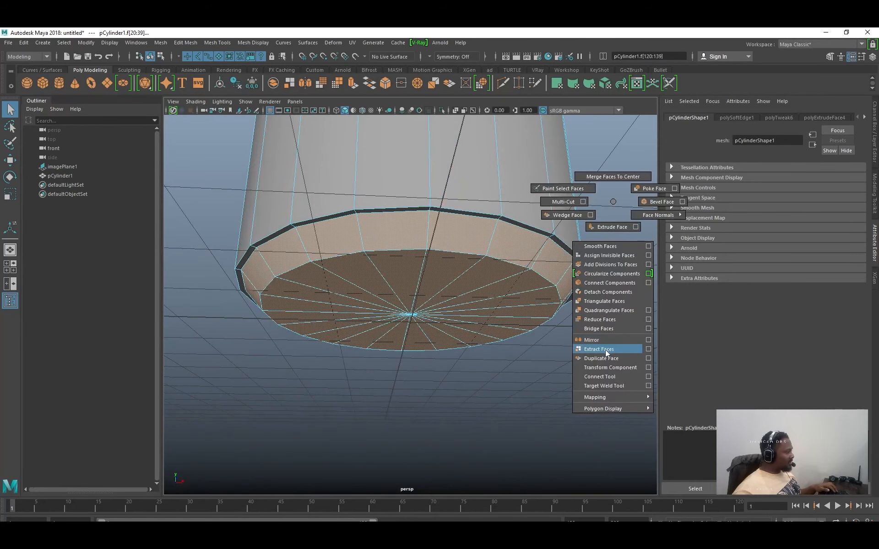
shift+right_drag(607, 352, 607, 352)
click(585, 209)
click(549, 228)
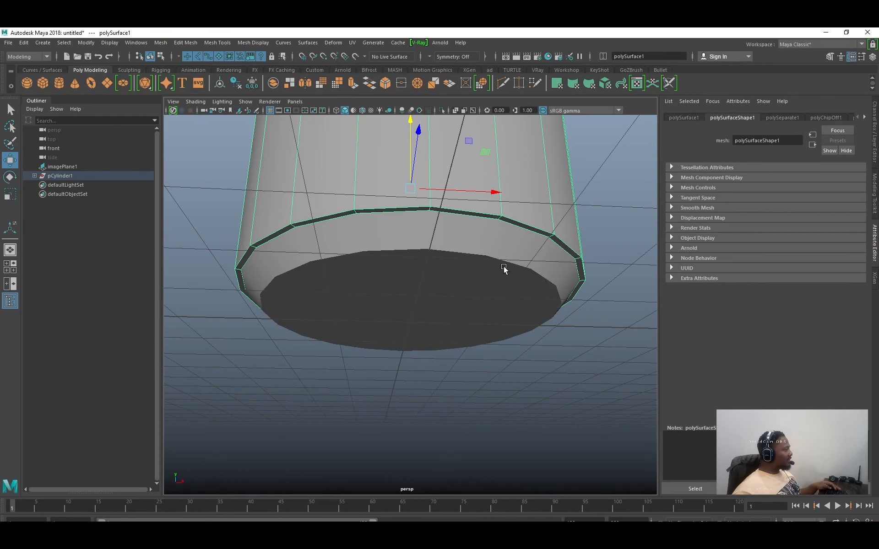
click(527, 252)
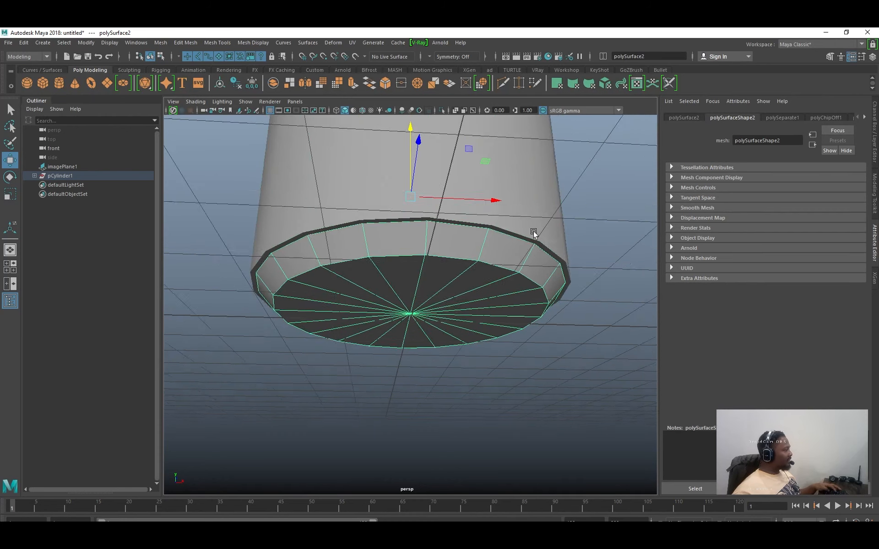
Select the upper bottle piece and examine its shoulder and the seam above the logo against the front reference.
alt+drag(532, 233, 485, 204)
click(485, 204)
alt+right_drag(486, 205, 451, 153)
alt+middle_drag(451, 154, 453, 340)
alt+right_drag(453, 339, 355, 407)
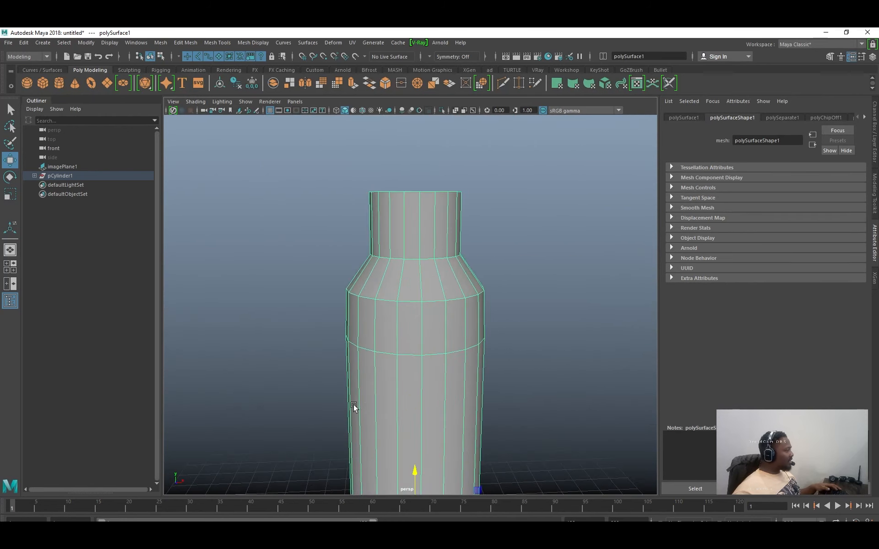
key(space)
key(space)
alt+right_drag(308, 389, 334, 373)
alt+middle_drag(401, 149, 383, 467)
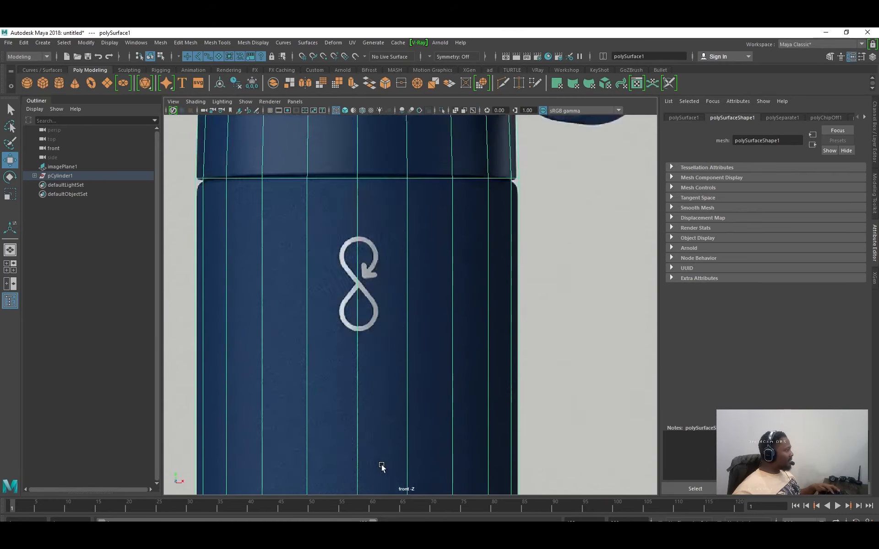
alt+middle_drag(424, 172, 421, 391)
alt+middle_drag(388, 442, 402, 369)
alt+right_drag(327, 359, 397, 341)
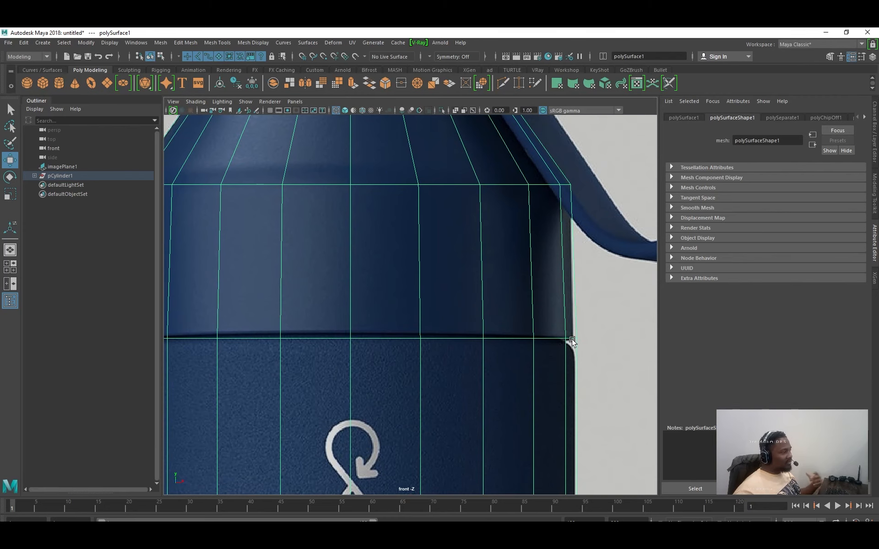
alt+right_drag(568, 360, 526, 337)
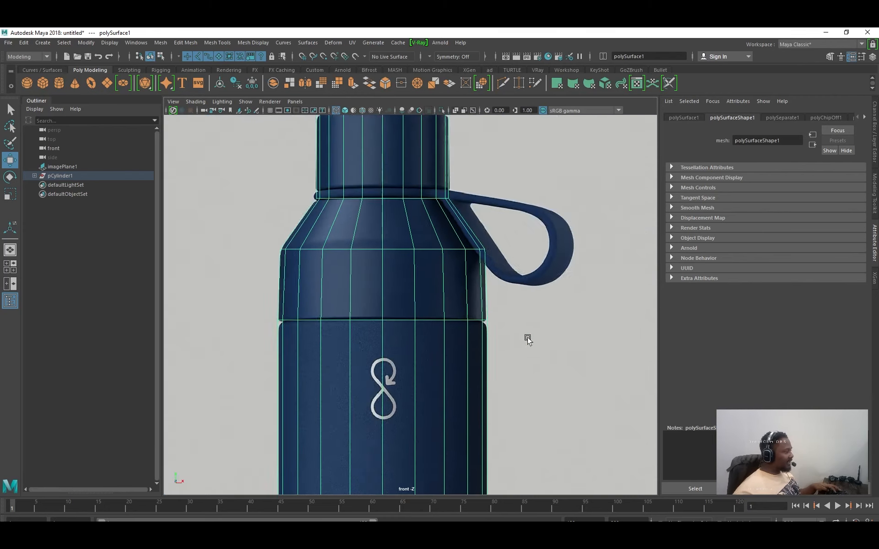
Extract the main body faces below the shoulder seam from the upper piece and select the separated body in object mode.
right_click(595, 312)
key(space)
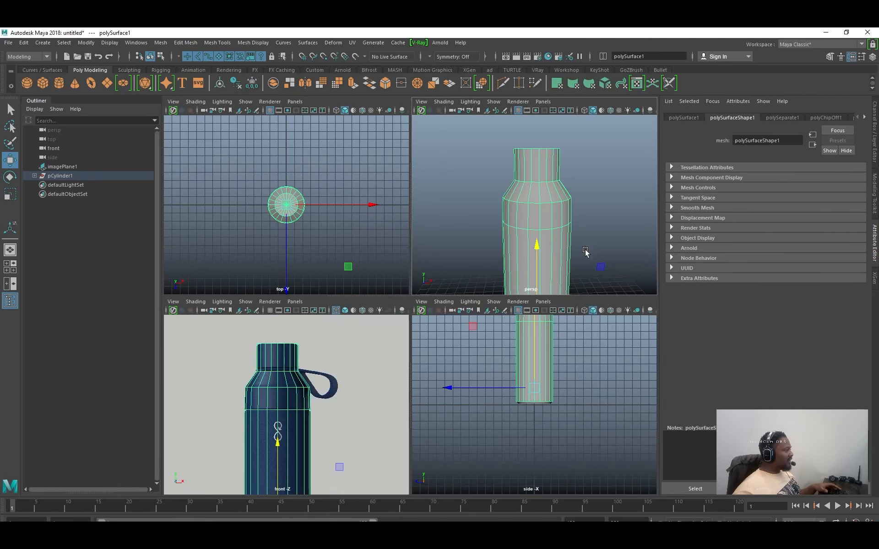
key(space)
right_click(481, 291)
right_drag(480, 301, 482, 316)
alt+middle_drag(418, 435, 422, 361)
drag(288, 341, 560, 469)
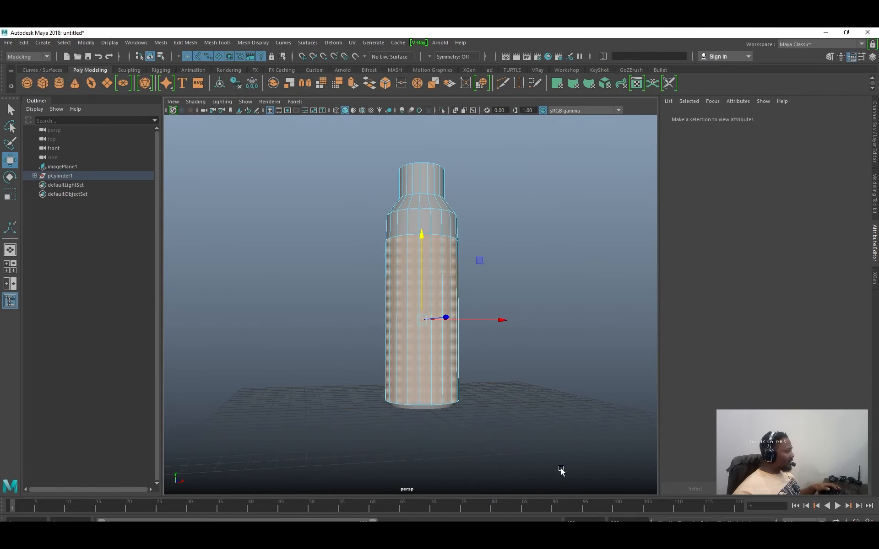
shift+right_click(560, 346)
shift+right_drag(544, 490, 545, 494)
key(w)
right_drag(427, 249, 472, 237)
click(488, 270)
click(433, 314)
Isolate the extracted body and fill the open hole along its top border edge loop.
alt+drag(442, 281, 432, 317)
alt+right_drag(432, 317, 641, 332)
alt+middle_drag(511, 219, 488, 326)
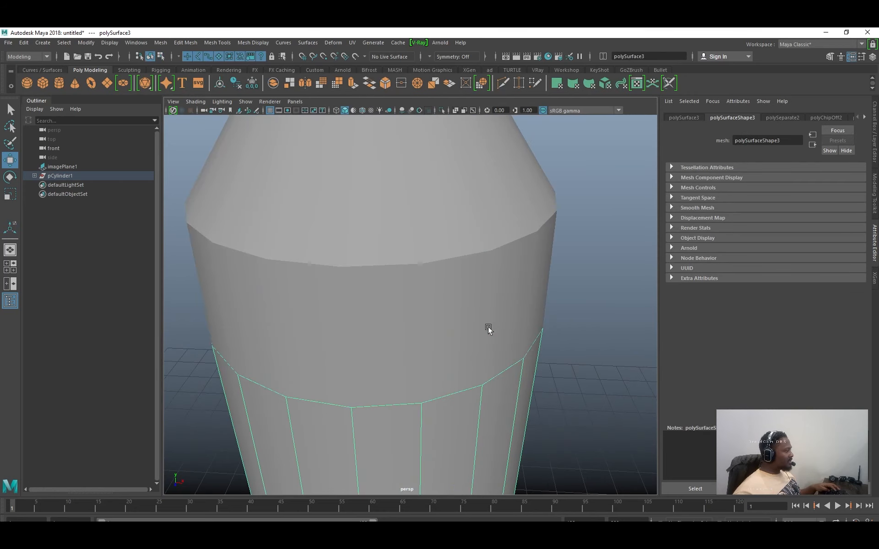
alt+drag(488, 325, 483, 298)
alt+right_drag(483, 297, 383, 297)
key(ctrl+1)
alt+drag(451, 334, 455, 369)
alt+right_drag(257, 298, 331, 270)
double_click(373, 326)
shift+right_drag(497, 298, 496, 298)
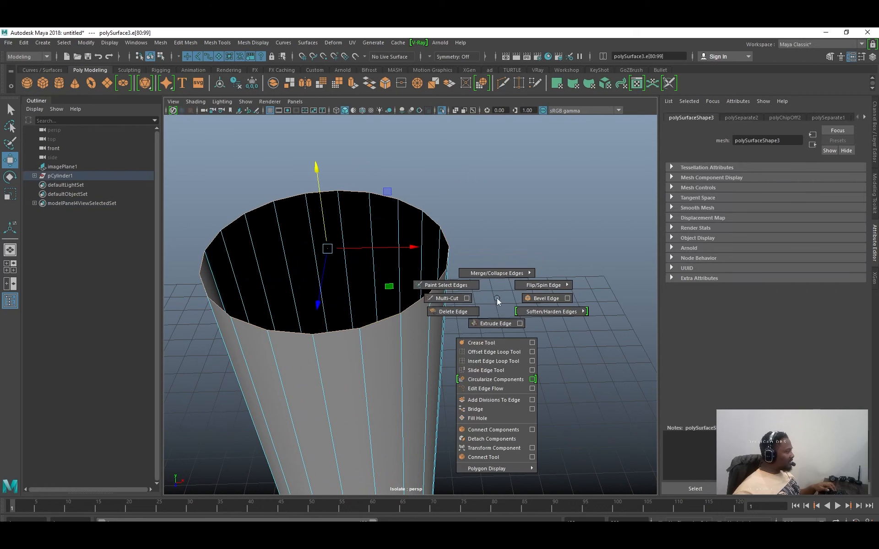
shift+right_drag(490, 406, 487, 418)
Poke the new top cap face of the body, return to object mode and end the isolation.
right_drag(410, 262, 417, 304)
click(414, 270)
shift+right_drag(533, 237, 573, 229)
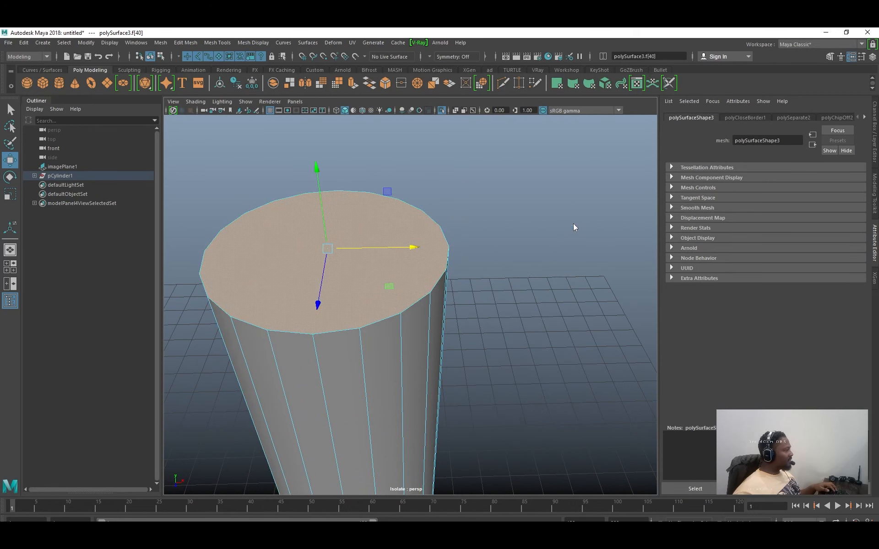
alt+drag(435, 318, 521, 257)
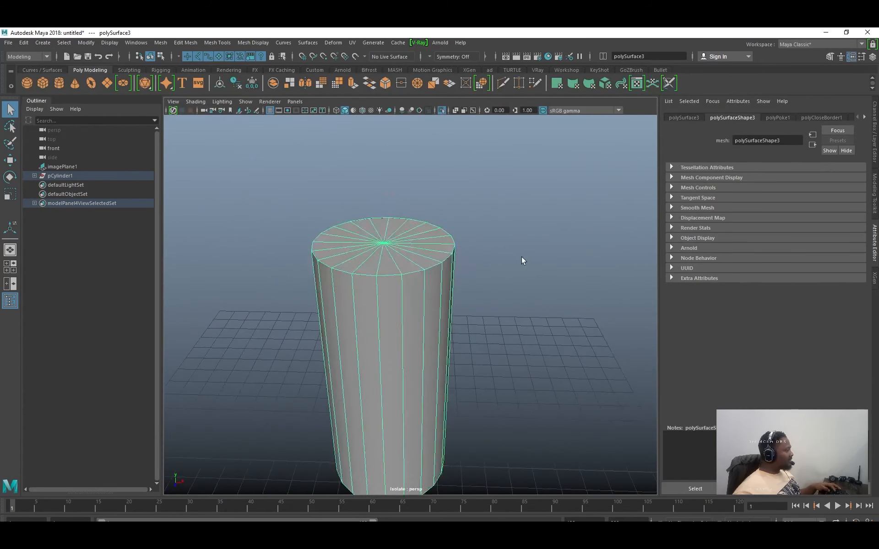
key(ctrl+1)
Bevel the shoulder edge loop of the upper piece with a fraction of 0.139 and 2 segments.
alt+drag(380, 303, 428, 248)
click(427, 250)
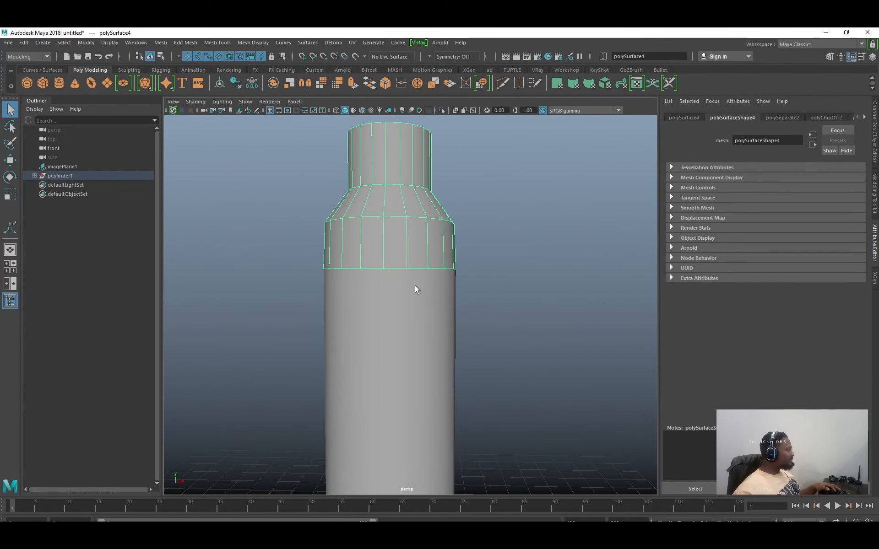
key(space)
key(space)
scroll(590, 366, up, 10)
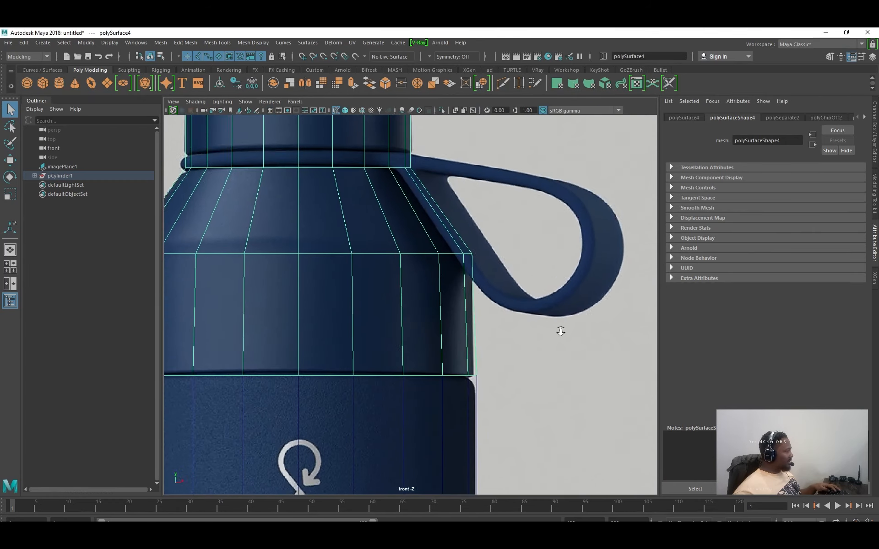
scroll(561, 331, down, 5)
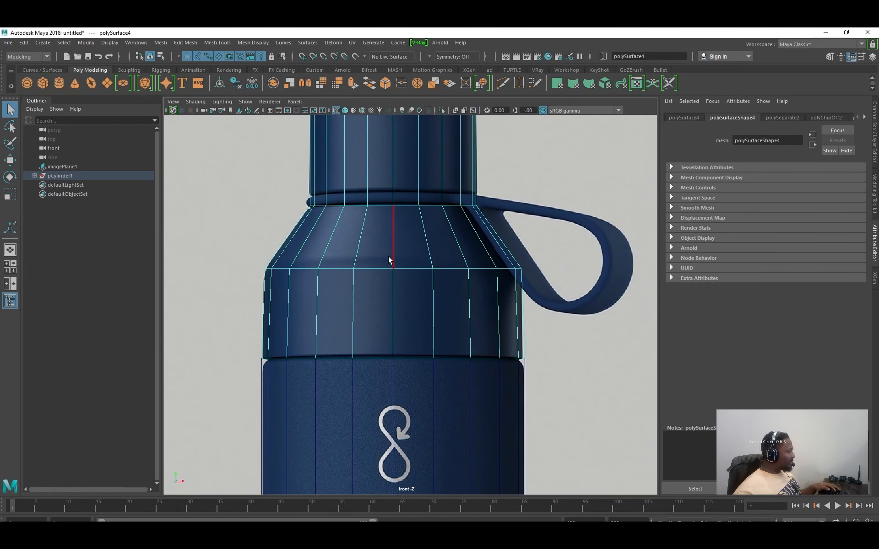
double_click(384, 270)
shift+right_drag(513, 251, 559, 252)
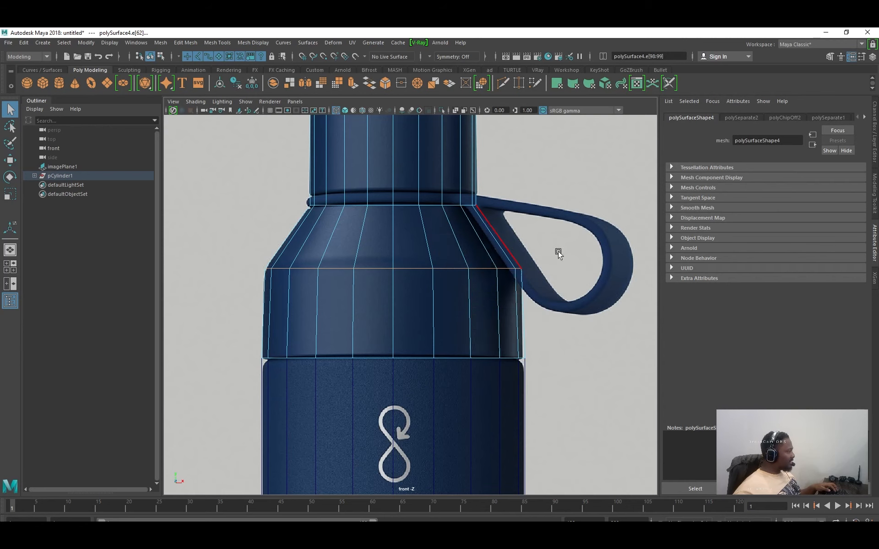
drag(772, 206, 783, 203)
scroll(387, 251, down, 5)
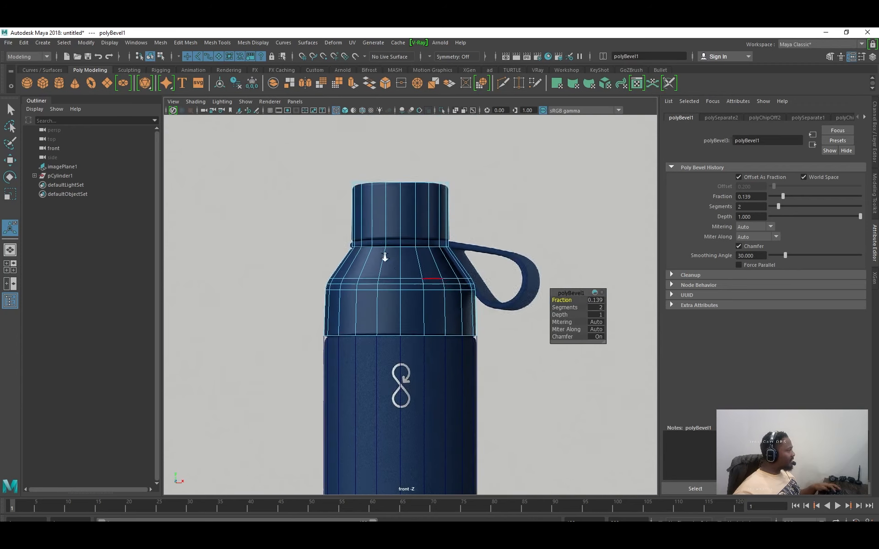
Return to object mode in perspective, turn on wireframe on shaded and examine the bevelled shoulder.
key(space)
key(space)
alt+right_drag(523, 255, 548, 289)
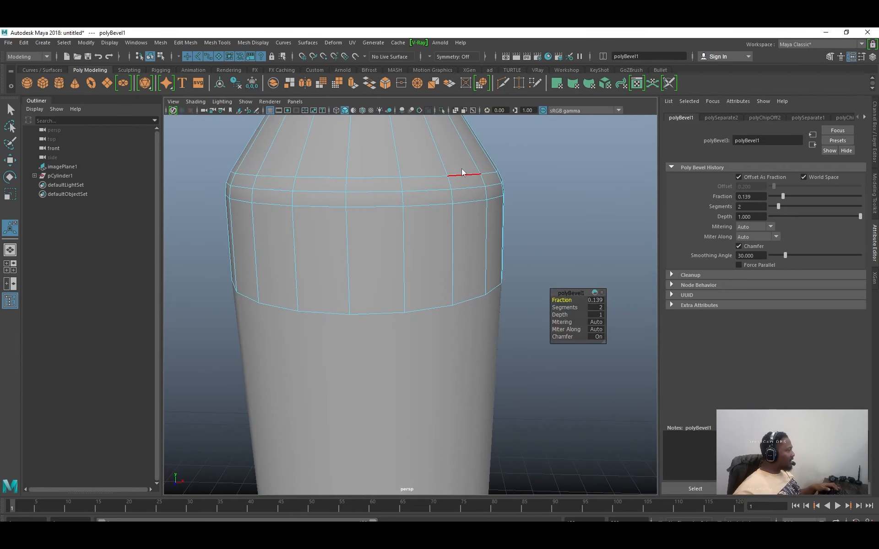
click(427, 212)
click(364, 119)
click(515, 163)
alt+right_drag(514, 164, 417, 256)
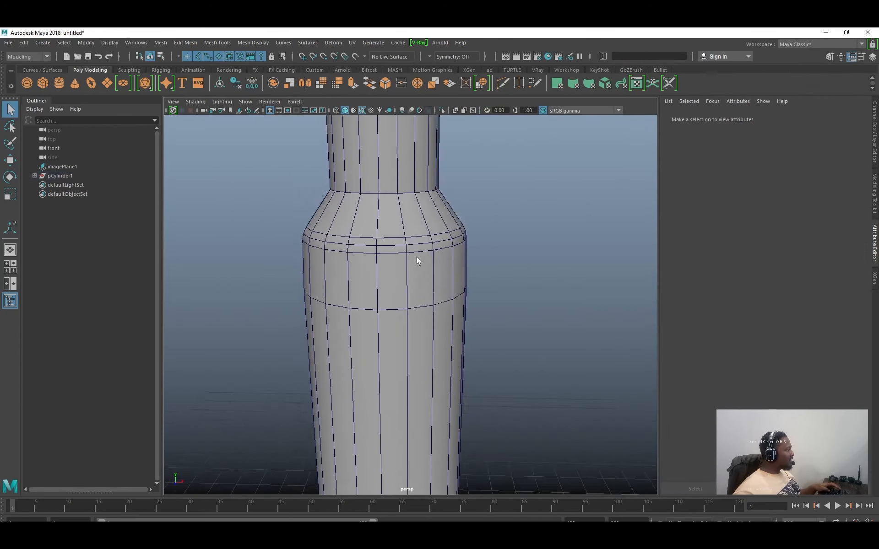
drag(417, 256, 510, 251)
alt+right_drag(510, 251, 460, 245)
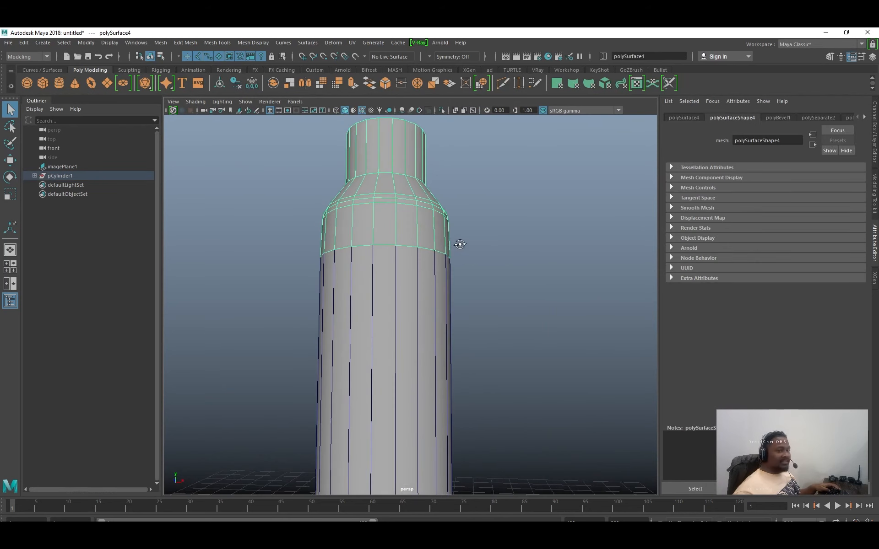
click(496, 257)
Isolate the neck and shoulder piece in the perspective view and frame it.
click(447, 230)
key(ctrl+1)
key(f)
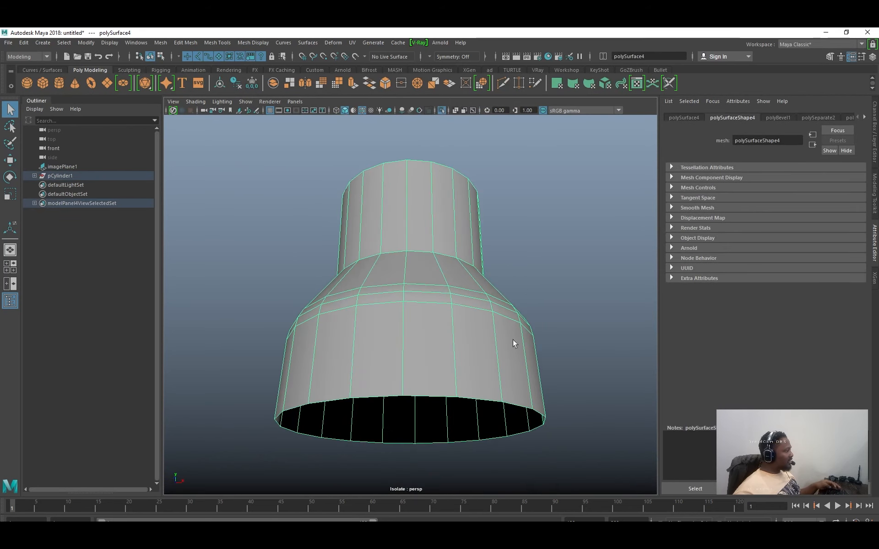
key(space)
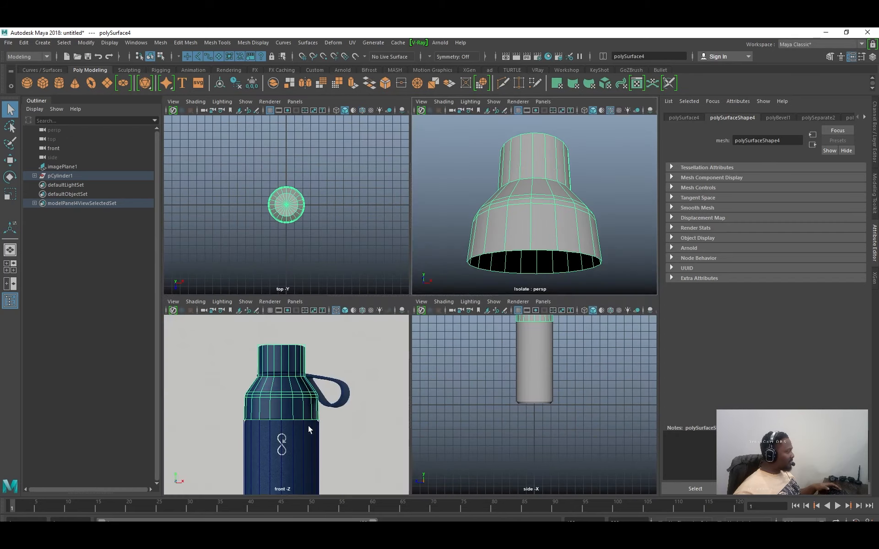
Fill the open bottom border of the isolated neck and shoulder piece and poke the new cap face.
key(space)
alt+right_drag(375, 389, 592, 251)
key(space)
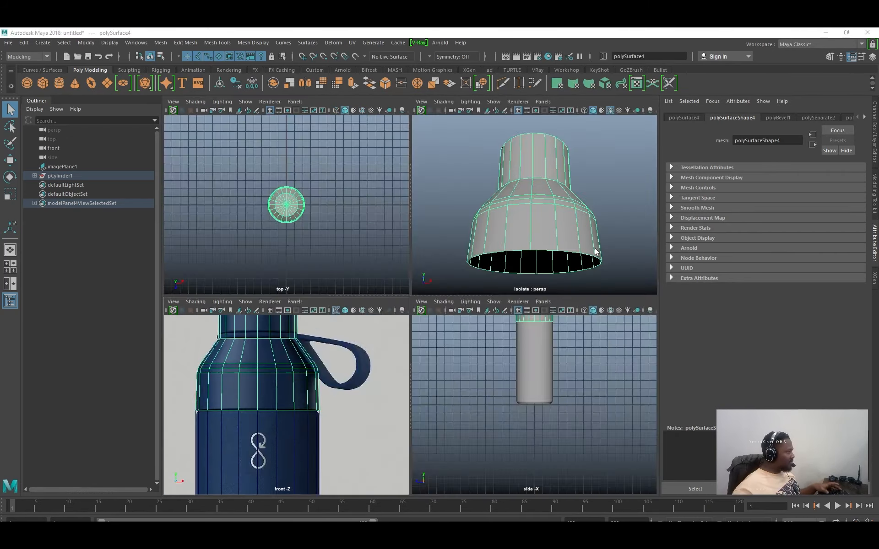
key(space)
alt+drag(515, 239, 533, 377)
key(F10)
double_click(560, 464)
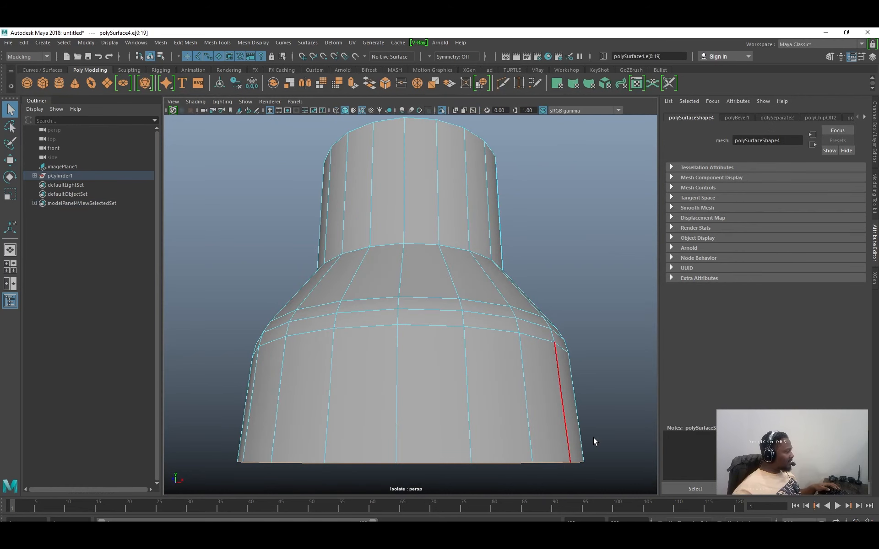
alt+drag(593, 437, 614, 361)
shift+right_drag(636, 294, 620, 405)
click(542, 396)
shift+right_drag(592, 306, 559, 245)
click(559, 244)
click(519, 290)
Select the capped neck and shoulder piece in object mode and end its isolation.
alt+drag(518, 289, 471, 304)
scroll(471, 304, down, 5)
click(539, 281)
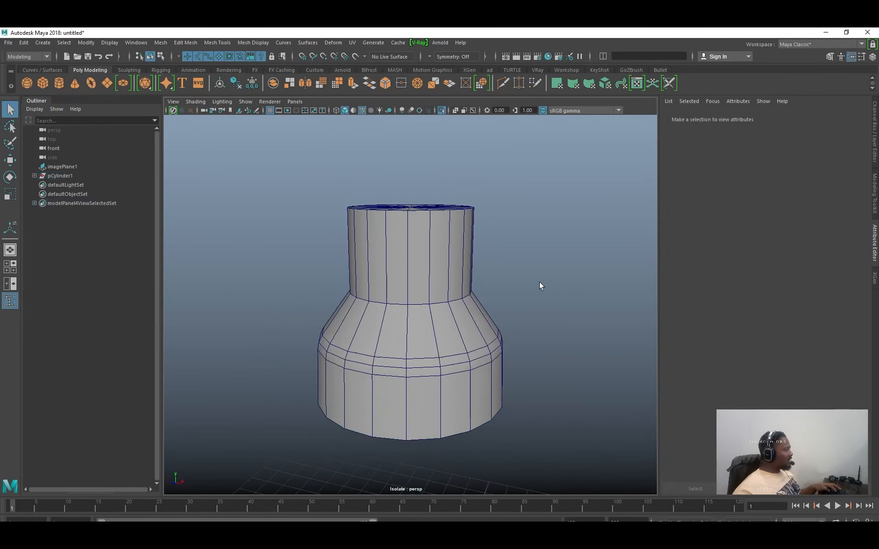
click(455, 322)
key(ctrl+1)
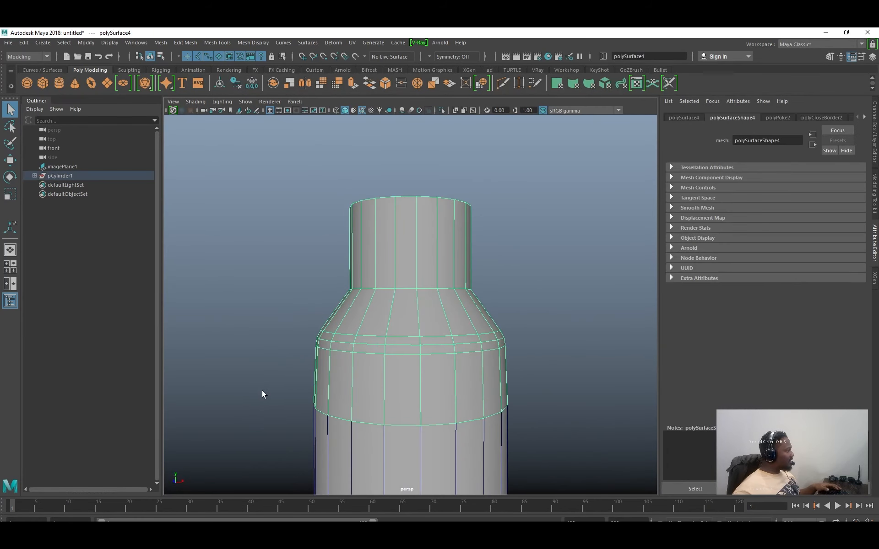
Examine the joint between lid and shoulder against the front reference image.
key(space)
key(space)
scroll(440, 316, up, 2)
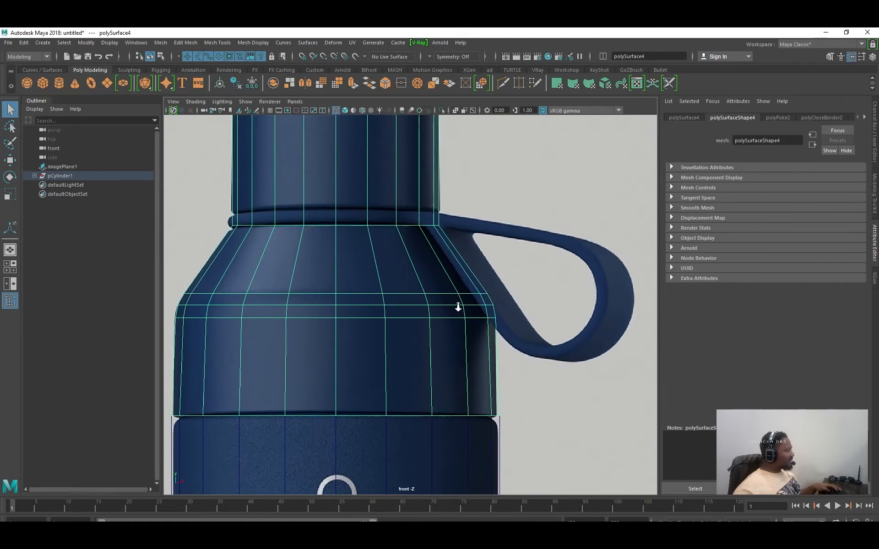
scroll(342, 273, up, 3)
scroll(443, 325, up, 4)
scroll(440, 289, up, 1)
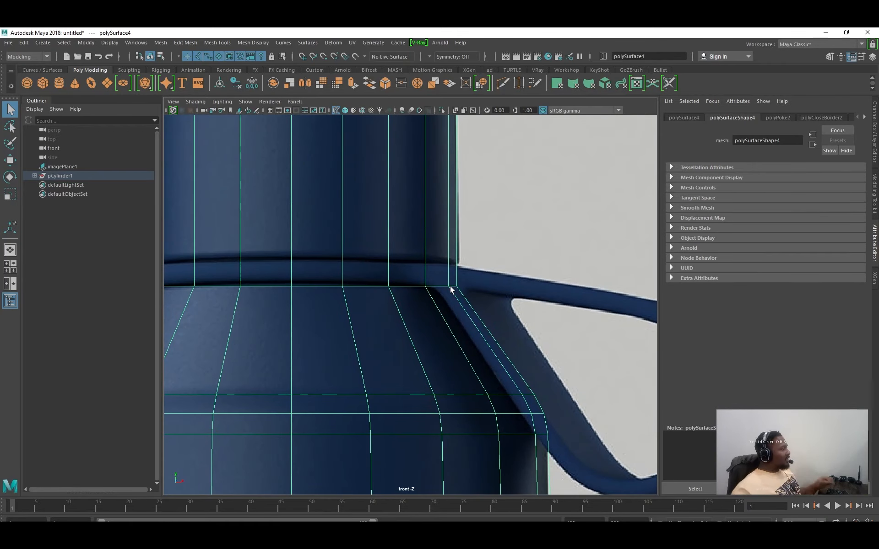
scroll(434, 309, down, 5)
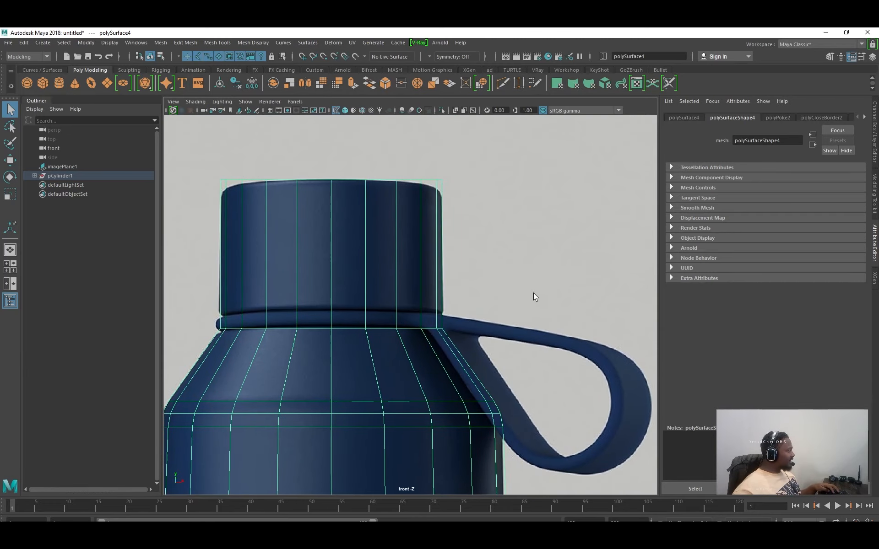
scroll(533, 292, down, 4)
key(space)
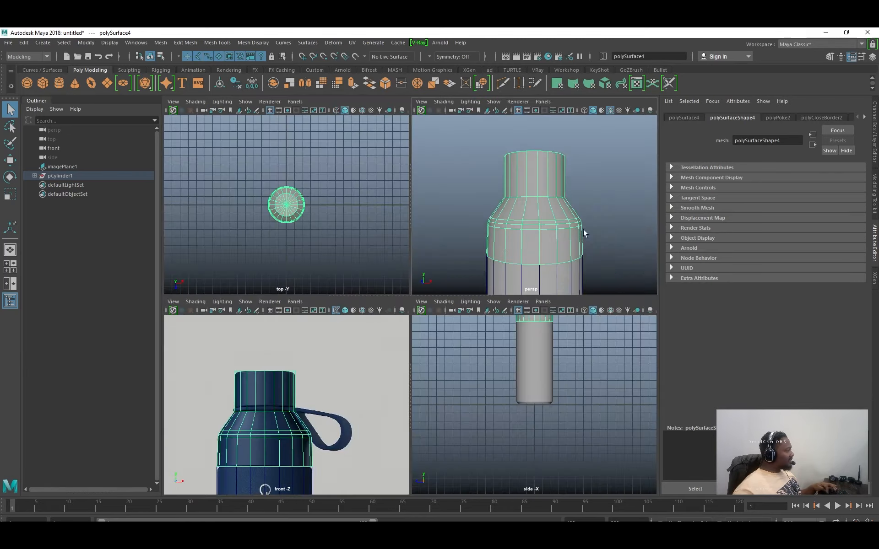
Extract the upper lid faces from the shoulder piece as a separate object in the perspective view.
key(space)
drag(557, 249, 557, 250)
alt+drag(494, 242, 471, 247)
key(f)
scroll(539, 271, down, 2)
alt+drag(545, 275, 618, 241)
shift+right_drag(628, 241, 614, 387)
click(493, 258)
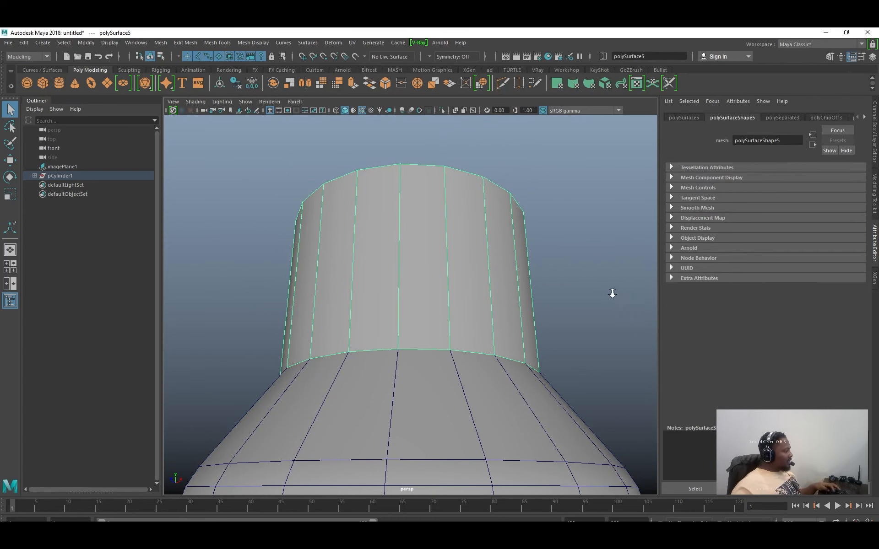
Select the shoulder piece and check that it is separated from the lid.
alt+drag(612, 294, 596, 314)
scroll(596, 314, down, 2)
click(517, 410)
scroll(550, 366, down, 4)
alt+middle_drag(540, 353, 542, 334)
alt+drag(542, 333, 540, 342)
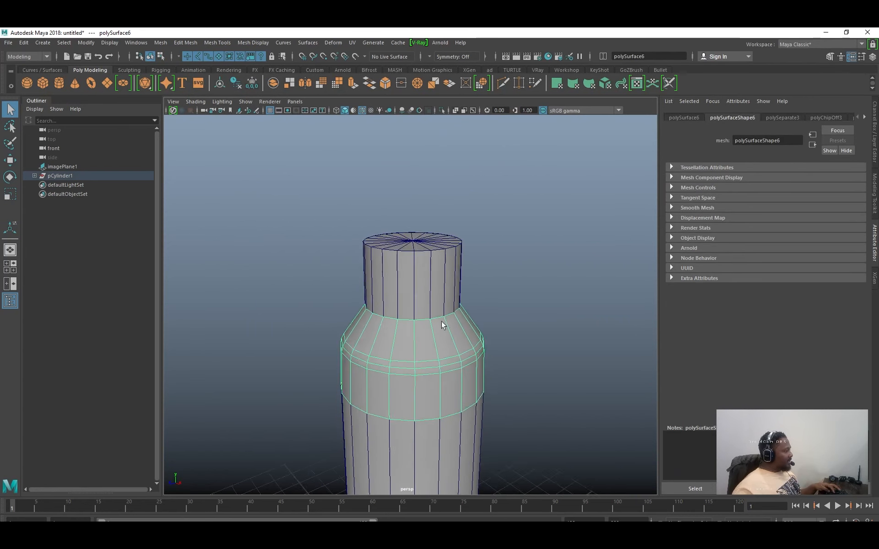
Insert an edge loop around the lid just above the strap band, following the lid's lower edge in the front reference.
scroll(442, 316, up, 2)
click(445, 296)
key(space)
key(space)
scroll(412, 365, up, 2)
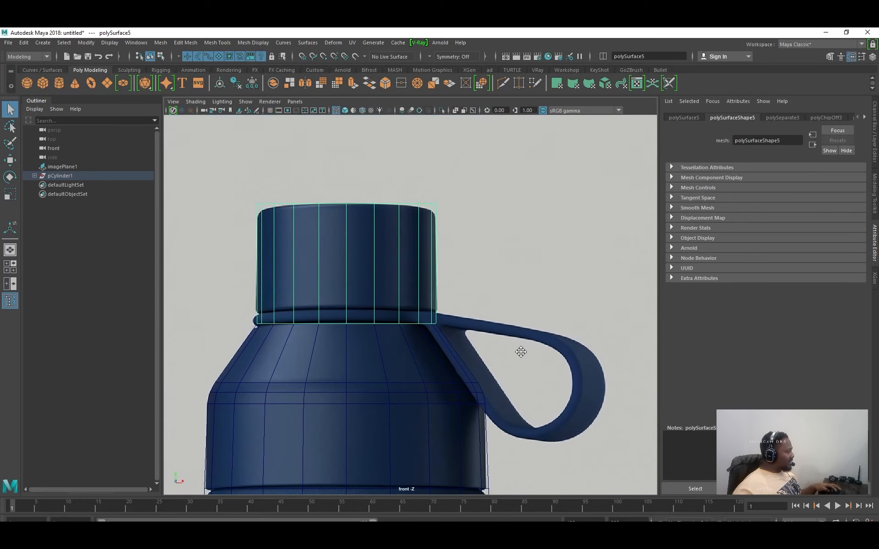
alt+middle_drag(520, 353, 512, 362)
scroll(485, 341, up, 2)
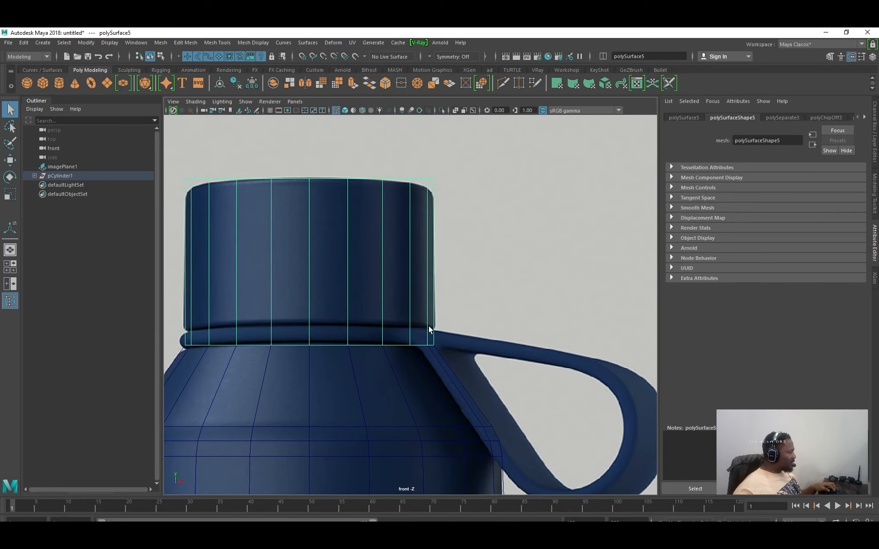
shift+right_drag(504, 290, 445, 305)
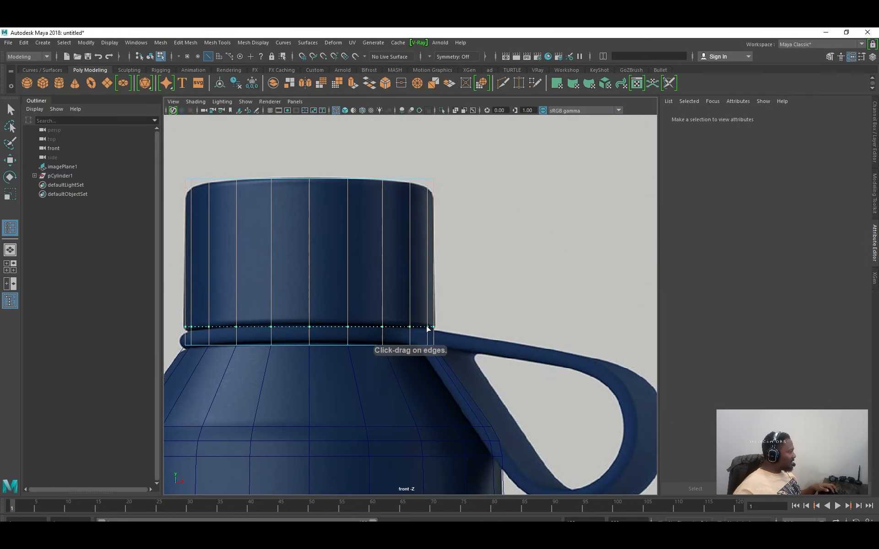
click(427, 325)
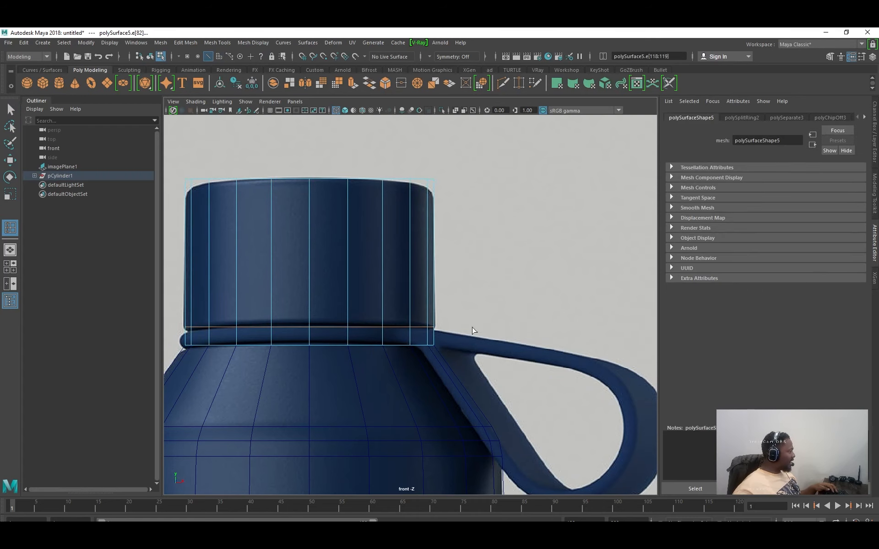
Select the ring of faces below the new edge loop on the lid in the perspective view.
scroll(600, 254, down, 3)
key(space)
key(space)
alt+drag(582, 255, 521, 271)
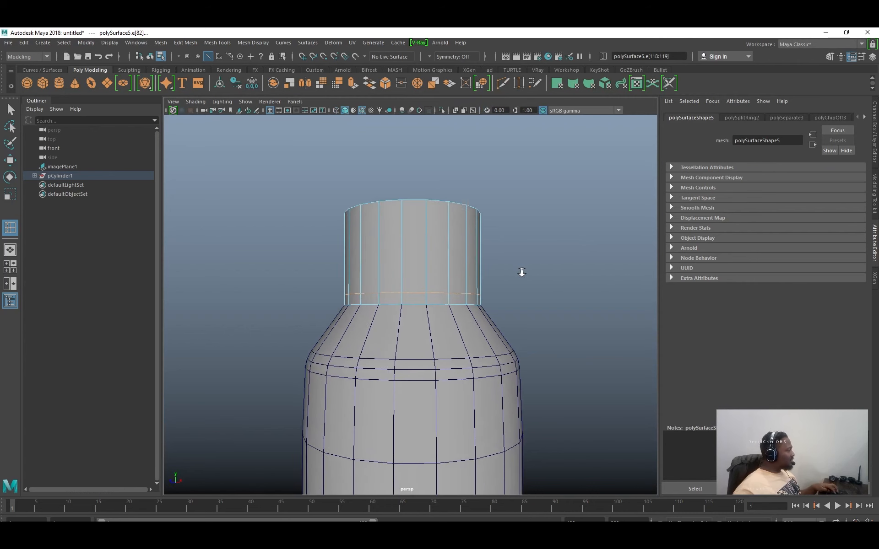
scroll(520, 271, up, 2)
key(w)
key(F11)
key(q)
click(491, 296)
shift+double_click(478, 300)
Try to extrude the selected lower face ring inward with a local Z translation of about -0.155.
shift+right_drag(577, 269, 571, 300)
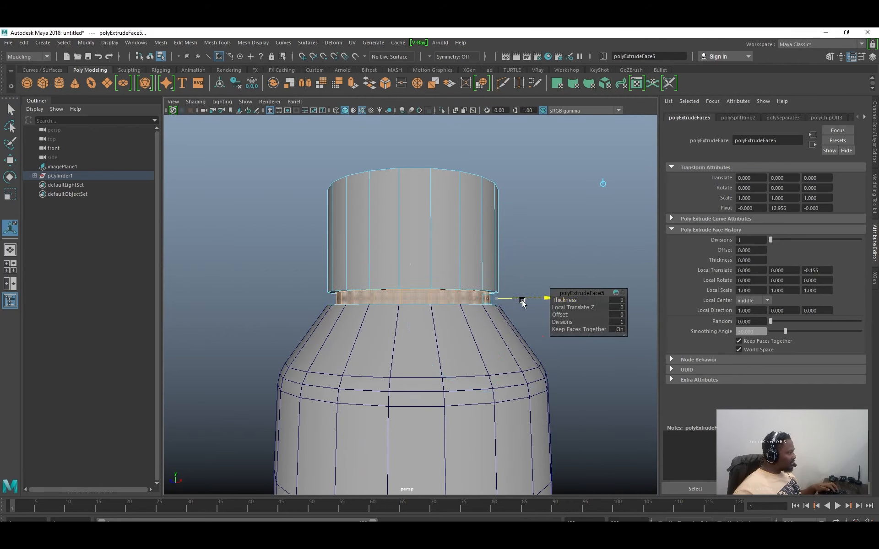
drag(523, 303, 520, 302)
alt+drag(520, 302, 531, 336)
alt+middle_drag(531, 336, 476, 312)
alt+right_drag(476, 311, 569, 328)
alt+drag(569, 328, 412, 270)
key(q)
key(r)
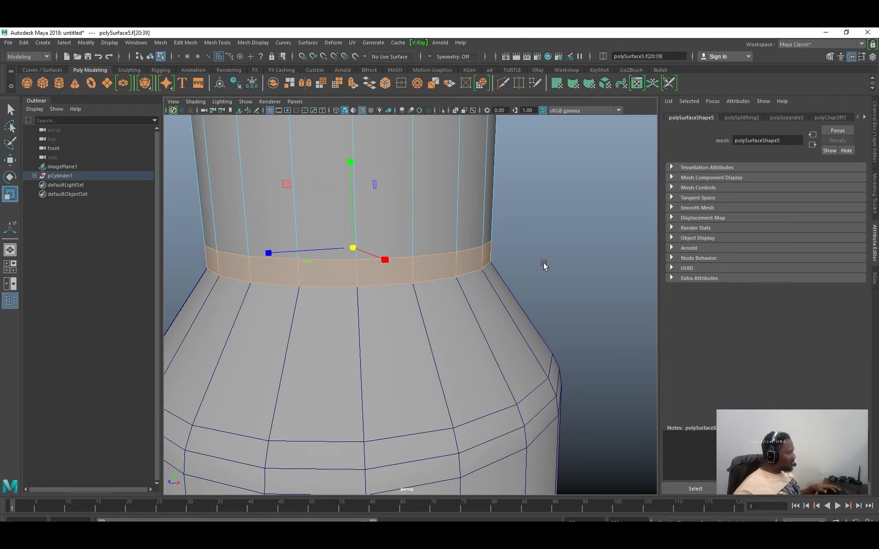
Extrude the lid's lower face ring and scale it inward into a recessed neck, then return to object mode.
key(2)
key(1)
key(ctrl+z)
shift+double_click(473, 263)
key(ctrl+e)
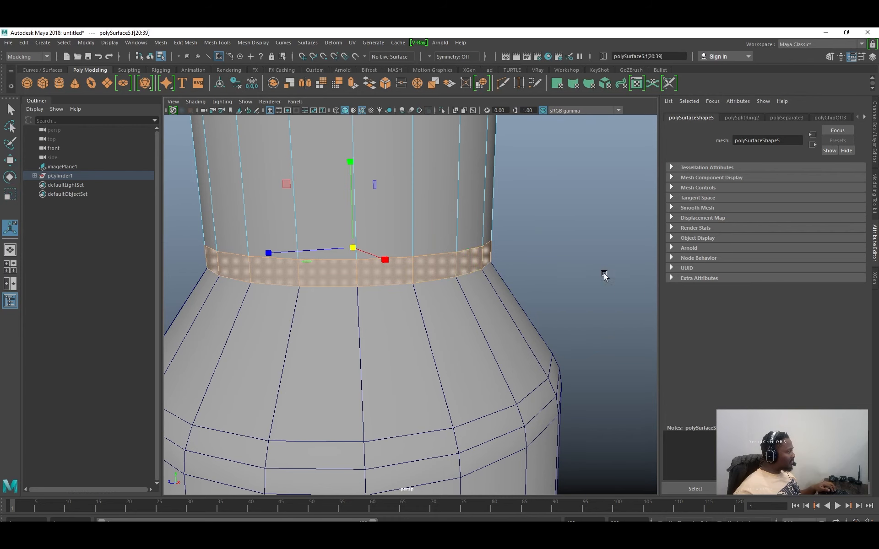
alt+drag(604, 274, 625, 266)
drag(539, 261, 497, 257)
alt+drag(497, 257, 484, 284)
scroll(473, 263, down, 5)
scroll(469, 312, up, 3)
alt+drag(484, 284, 506, 316)
scroll(518, 310, up, 3)
key(q)
key(F8)
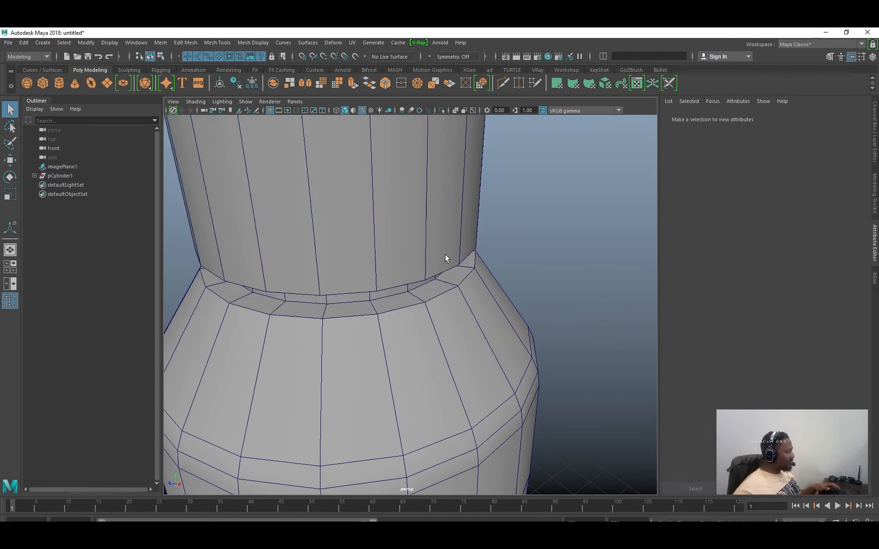
Isolate the lid, delete the flat ring of faces under the recessed neck and return to object mode.
click(449, 277)
key(ctrl+1)
key(ctrl+F11)
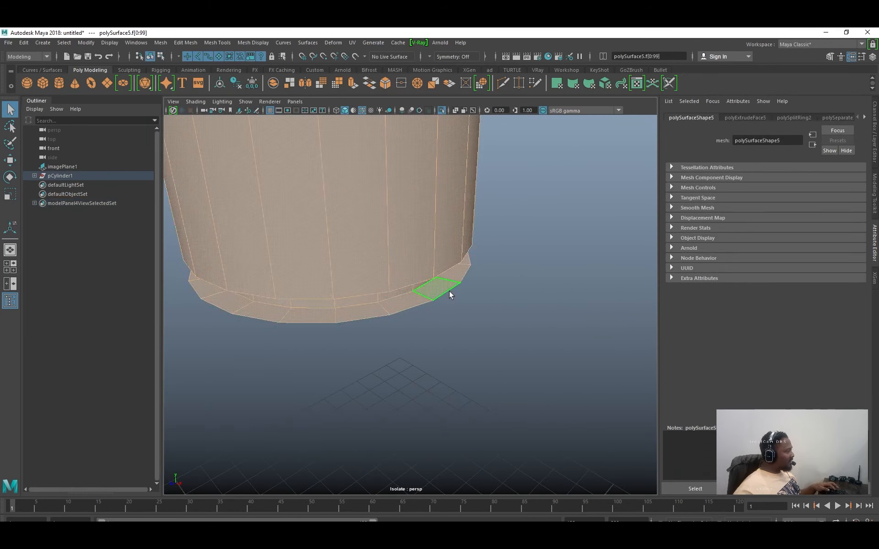
click(449, 288)
shift+double_click(459, 274)
key(Delete)
key(F8)
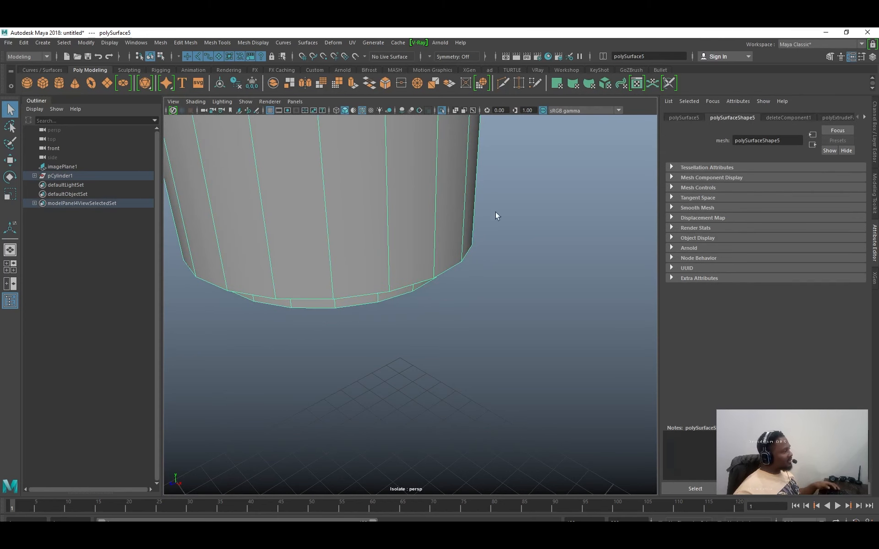
Extract the recessed neck ring faces under the lid as a separate object.
alt+drag(495, 211, 419, 213)
key(ctrl+F11)
click(411, 260)
shift+double_click(395, 258)
shift+right_drag(517, 249, 505, 396)
Return to object mode, check the separated lid and neck ring, and end the isolation.
right_drag(439, 235, 467, 223)
alt+drag(448, 238, 550, 236)
click(550, 235)
click(467, 230)
alt+drag(468, 229, 469, 336)
click(539, 245)
click(451, 244)
click(438, 280)
key(ctrl+1)
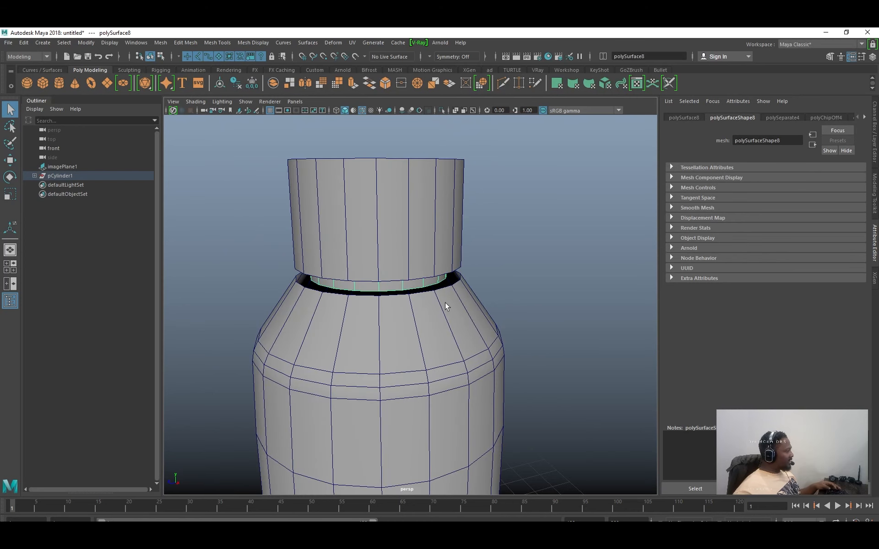
Extrude the shoulder's top border edge loop and scale it inward to close the gap to the neck ring.
click(445, 303)
alt+drag(445, 302, 428, 327)
scroll(429, 326, up, 4)
right_drag(451, 284, 451, 263)
double_click(461, 295)
shift+right_drag(547, 252, 546, 277)
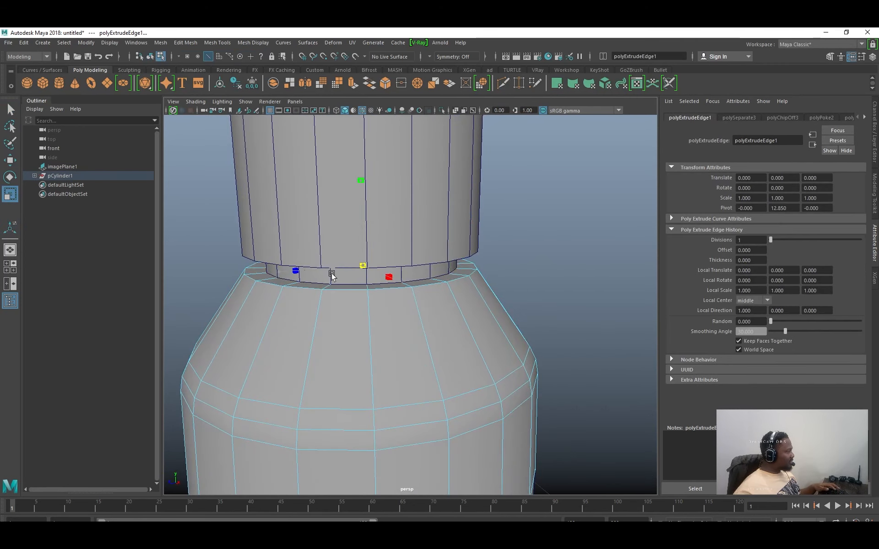
key(q)
click(550, 269)
Examine the whole bottle in perspective and compare the lid's top corner with the front reference.
alt+right_drag(550, 264, 183, 276)
mouse_move(451, 280)
alt+mouse_down()
mouse_move(461, 307)
mouse_move(458, 284)
alt+mouse_up()
click(426, 323)
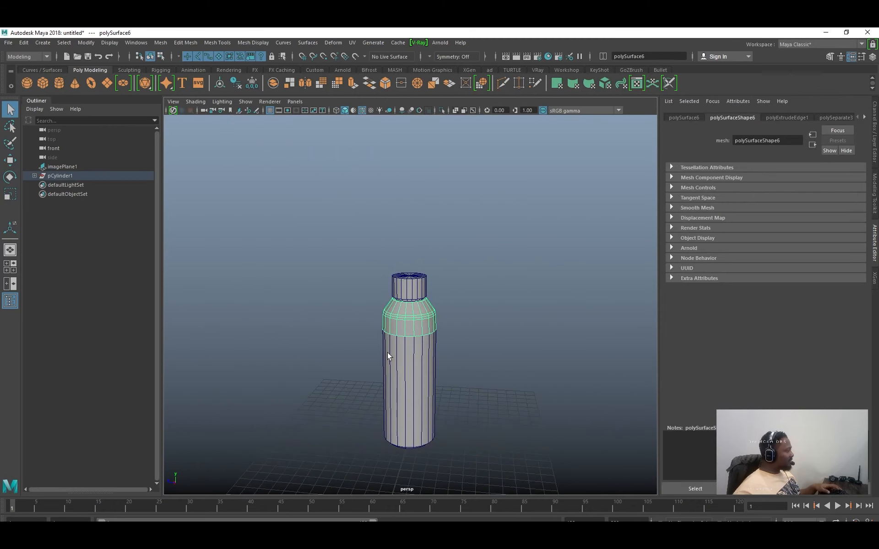
key(space)
key(space)
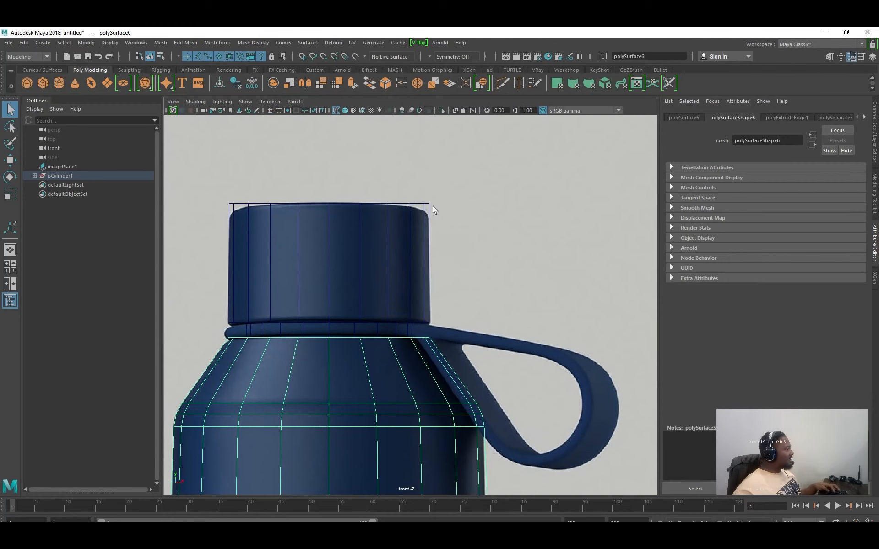
scroll(405, 313, down, 5)
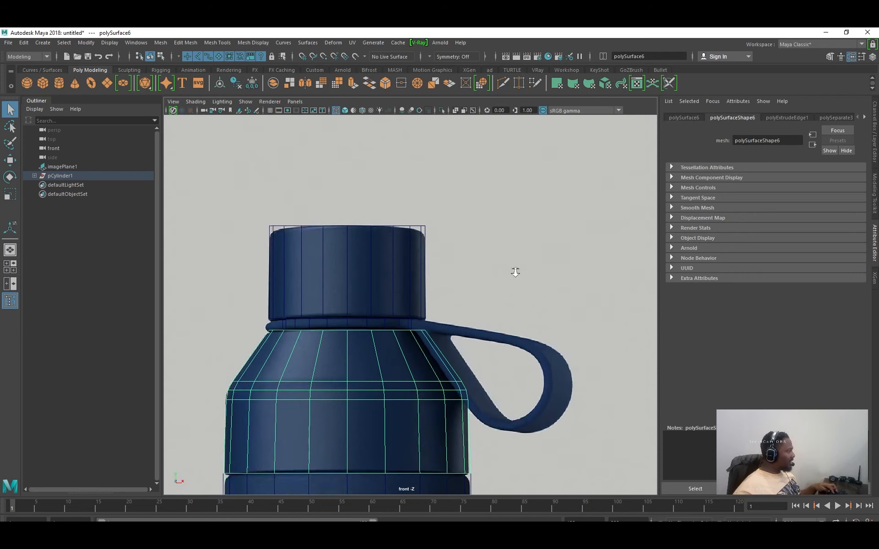
Select the top edge loop of the lid in the perspective view.
key(space)
key(space)
scroll(491, 259, up, 2)
scroll(608, 327, up, 5)
alt+drag(507, 296, 603, 320)
click(424, 229)
right_drag(425, 230, 428, 202)
double_click(443, 241)
Bevel the lid's top edge loop with a fraction of 0.15 and 3 segments.
shift+right_drag(517, 231, 545, 233)
alt+drag(540, 256, 526, 248)
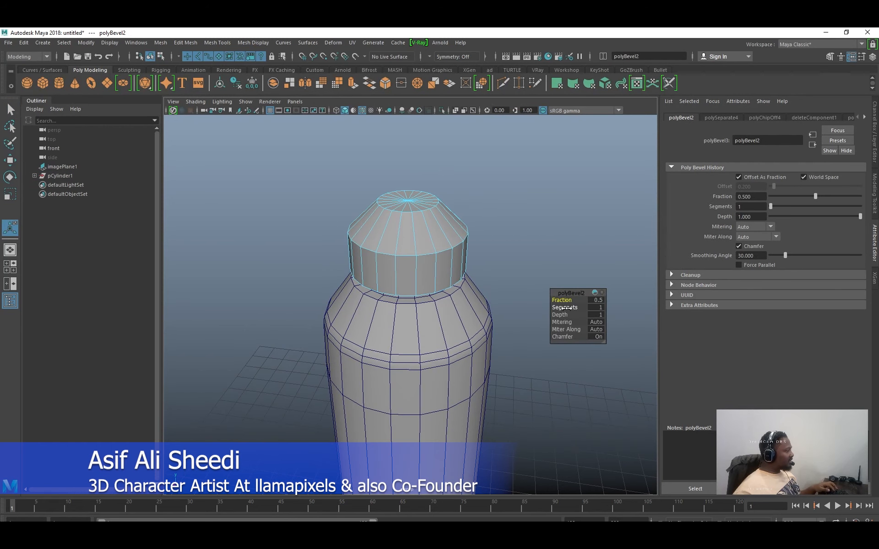
drag(567, 308, 549, 301)
key(space)
key(space)
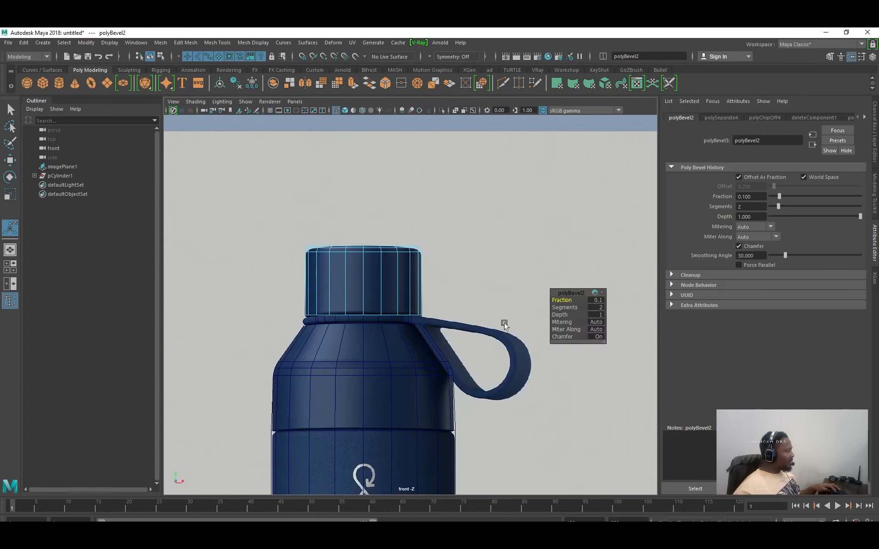
scroll(483, 262, up, 5)
drag(568, 300, 567, 303)
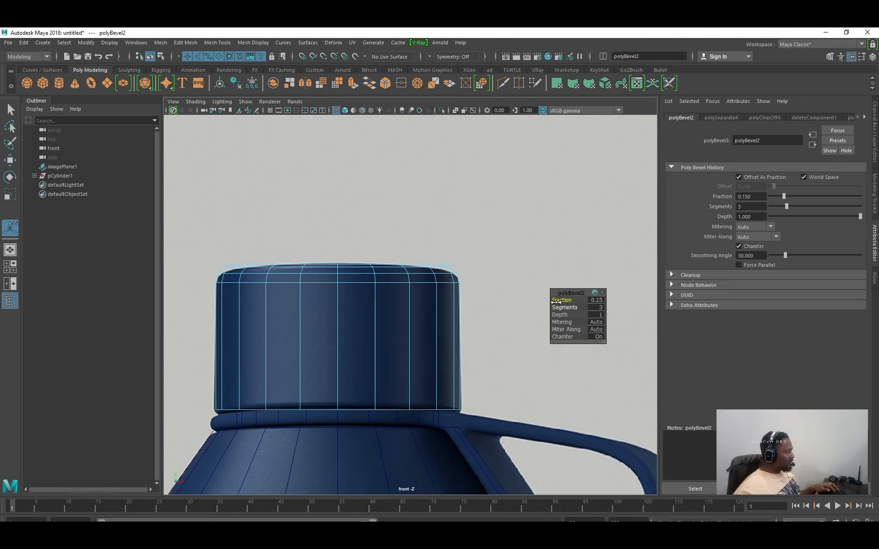
Return to object mode and examine the bevelled lid in the perspective view.
scroll(620, 245, down, 5)
key(space)
key(space)
alt+drag(459, 236, 492, 241)
scroll(492, 242, up, 2)
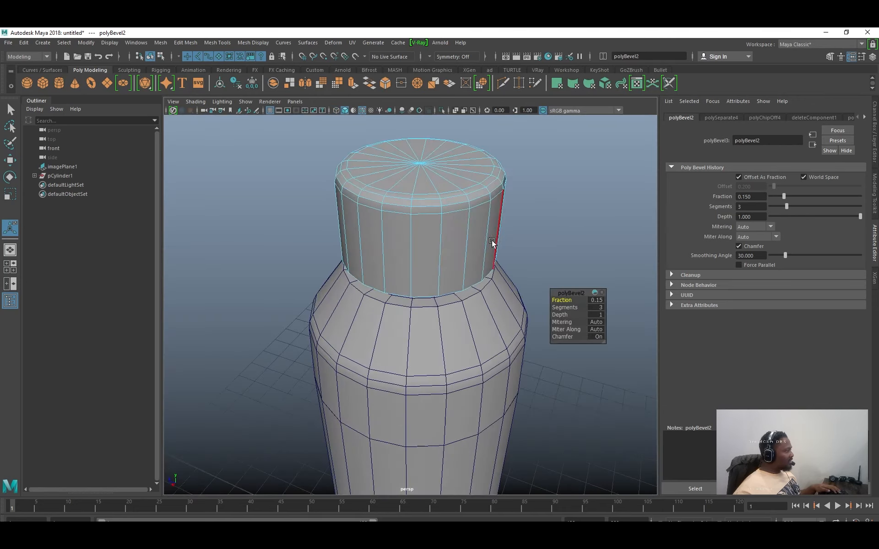
right_drag(492, 242, 535, 195)
key(q)
click(557, 164)
alt+drag(549, 224, 491, 221)
click(440, 216)
click(490, 232)
click(462, 268)
Compare the lid's bevelled top corner with the reference in the front view.
key(space)
key(space)
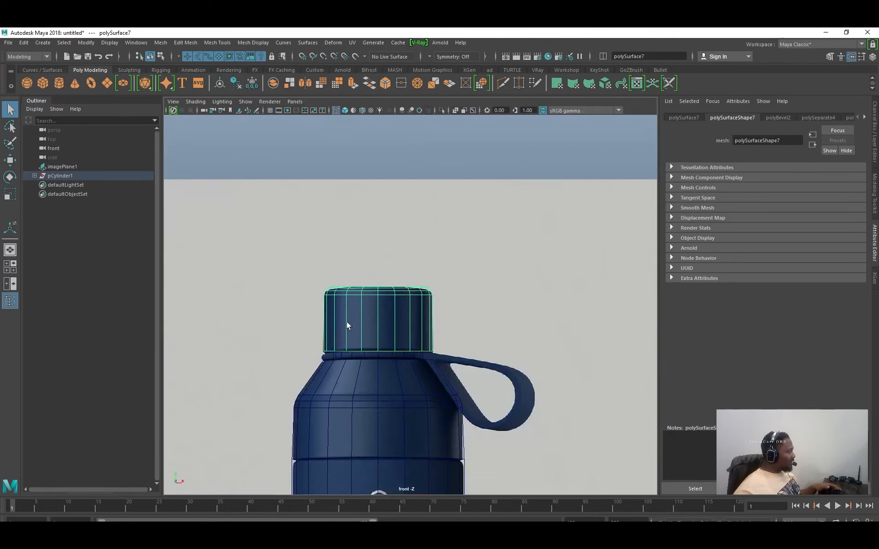
scroll(410, 359, up, 5)
scroll(463, 326, up, 1)
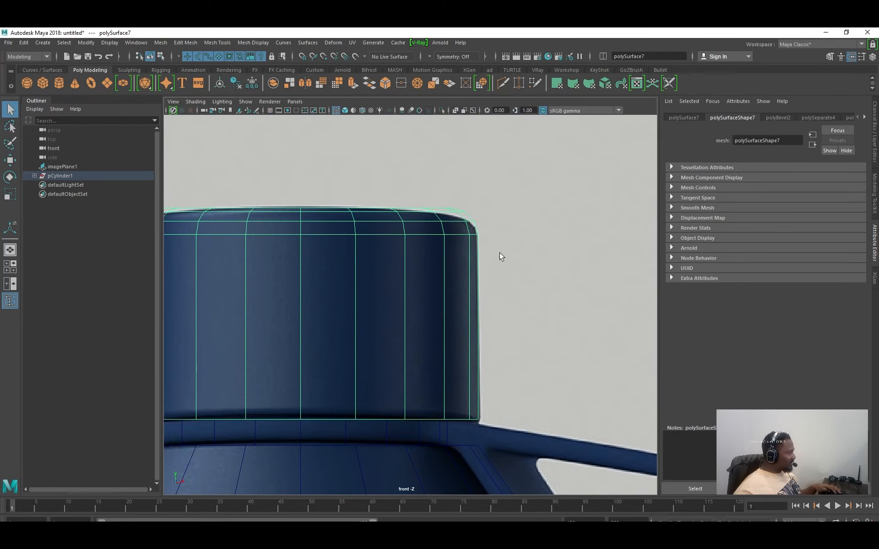
alt+right_drag(532, 278, 505, 257)
click(591, 213)
Undo the bevel on the lid so that its top edge loop is selected again.
key(ctrl+z)
key(ctrl+z)
key(ctrl+z)
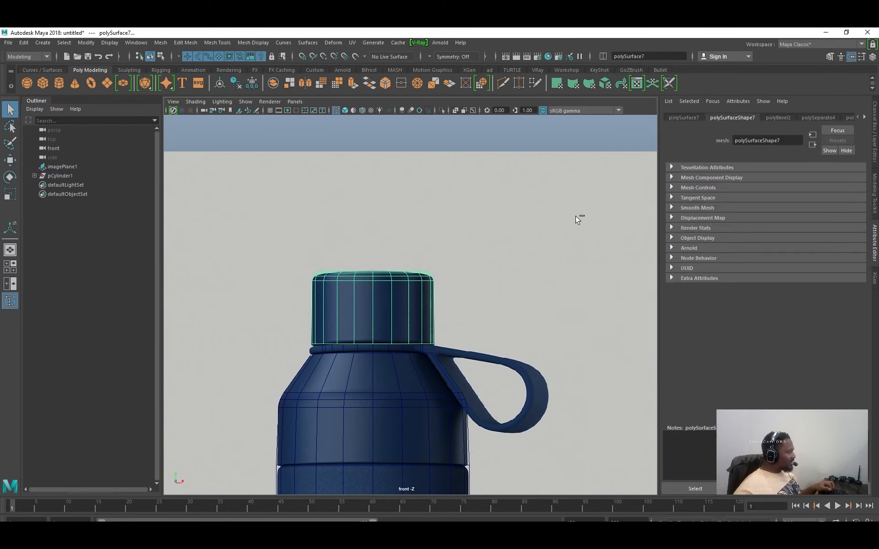
key(ctrl+z)
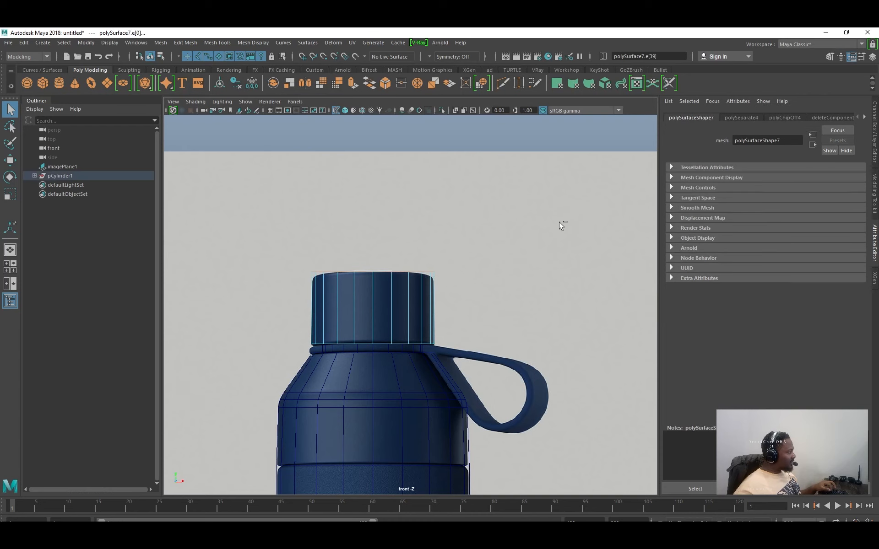
Bevel the lid's top edge loop with a fraction of 0.18 and 3 segments.
scroll(559, 221, up, 2)
shift+right_drag(475, 256, 522, 257)
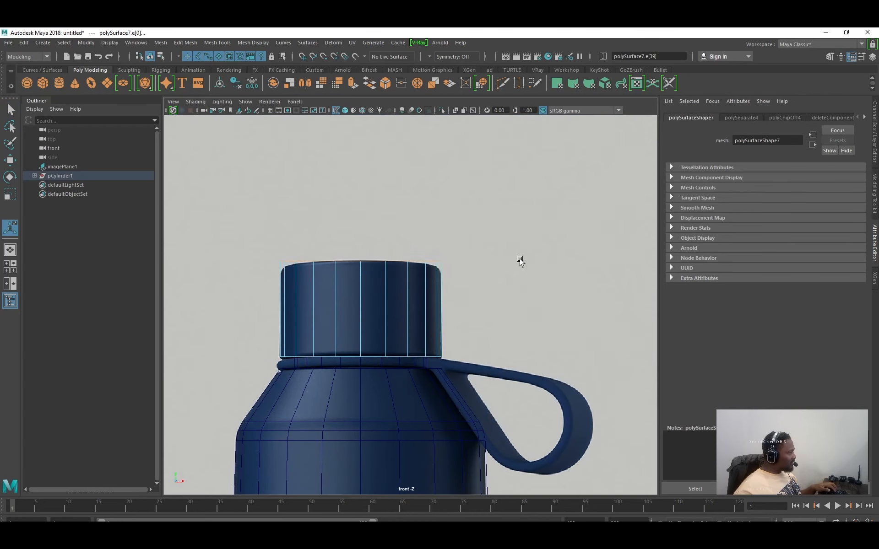
drag(565, 307, 547, 301)
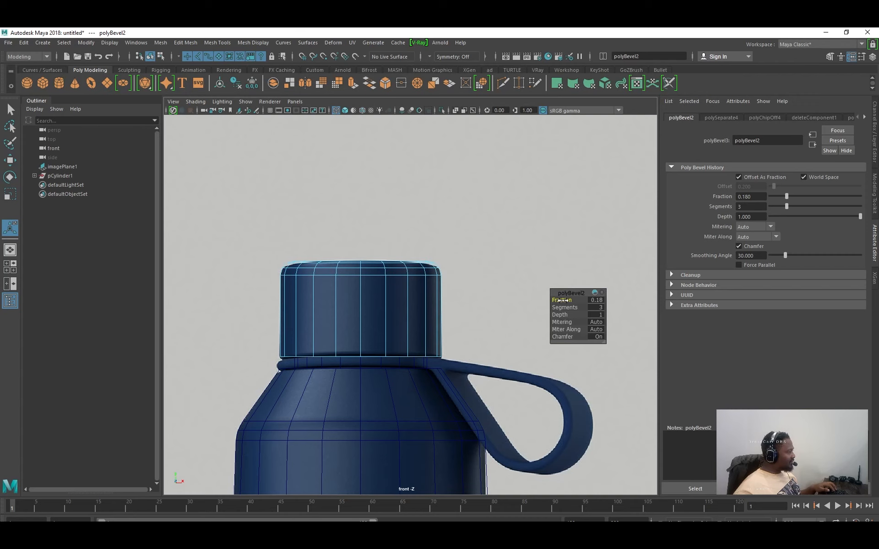
Bevel the lid's bottom edge loop with a fraction of 0.26 and 2 segments.
alt+right_drag(546, 308, 540, 270)
key(space)
key(space)
key(q)
double_click(470, 258)
alt+drag(488, 320, 492, 306)
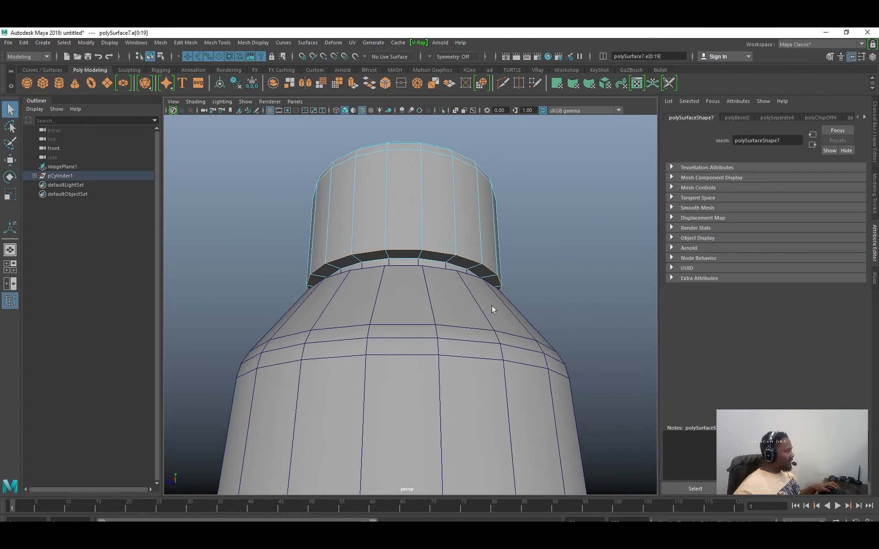
key(space)
key(space)
alt+right_drag(364, 360, 600, 392)
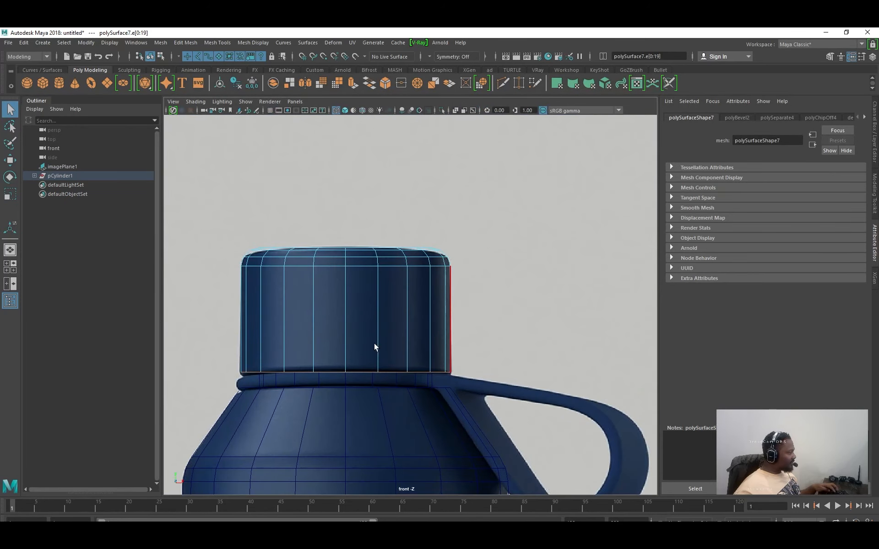
alt+middle_drag(375, 343, 393, 309)
alt+right_drag(393, 310, 552, 309)
alt+middle_drag(551, 309, 566, 295)
shift+right_drag(590, 303, 625, 309)
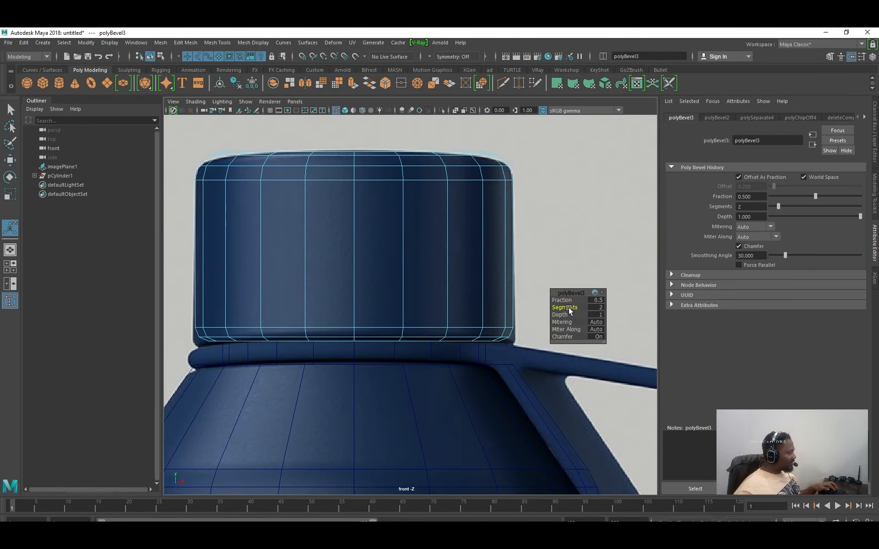
drag(562, 300, 552, 302)
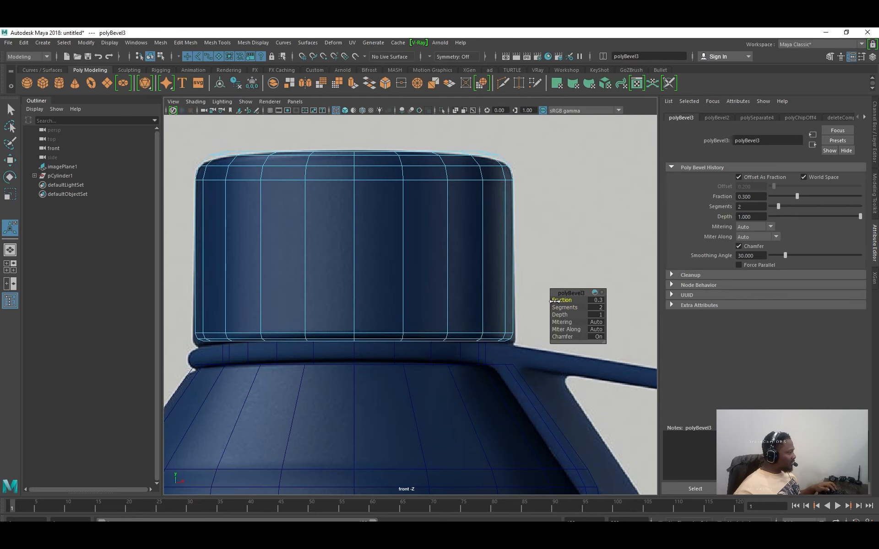
alt+right_drag(649, 366, 496, 176)
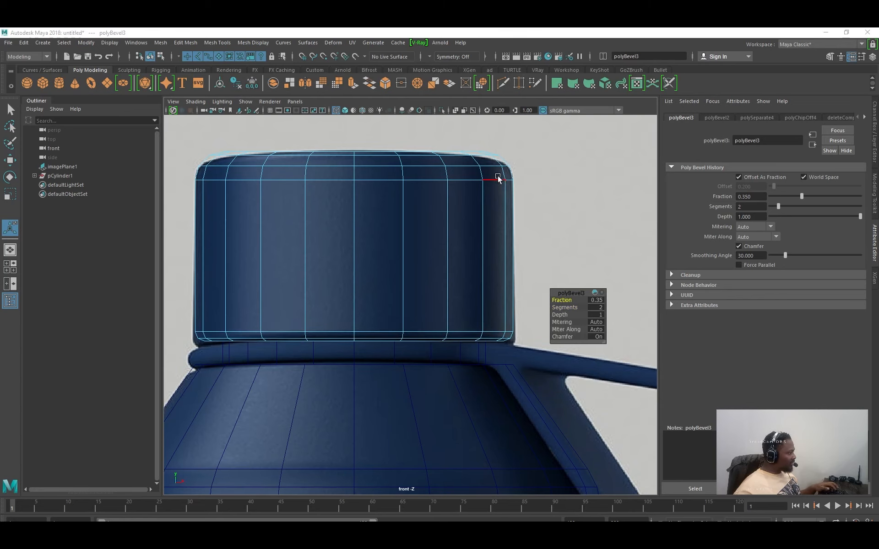
key(space)
key(space)
alt+drag(549, 200, 486, 234)
alt+right_drag(486, 234, 514, 247)
alt+drag(513, 247, 516, 276)
alt+middle_drag(550, 161, 479, 235)
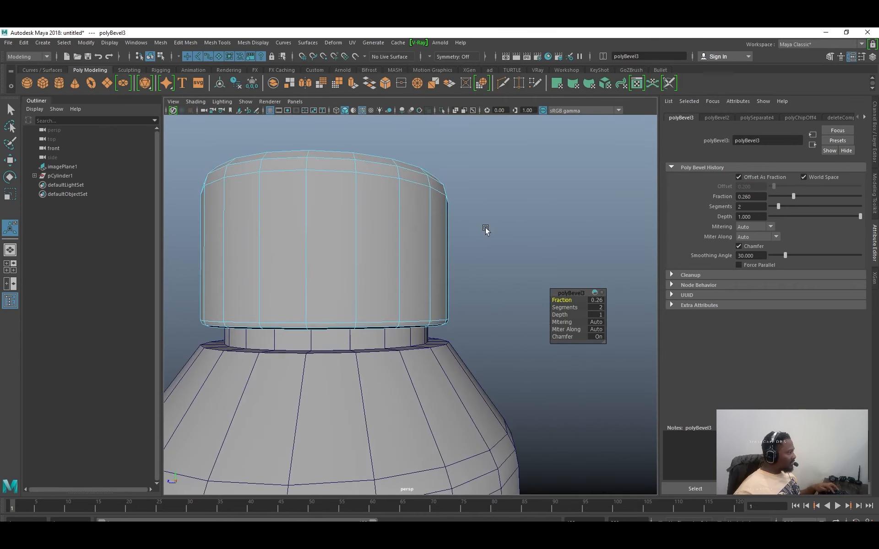
Insert a horizontal edge loop around the middle of the lid.
right_drag(435, 226, 478, 211)
alt+drag(432, 215, 414, 230)
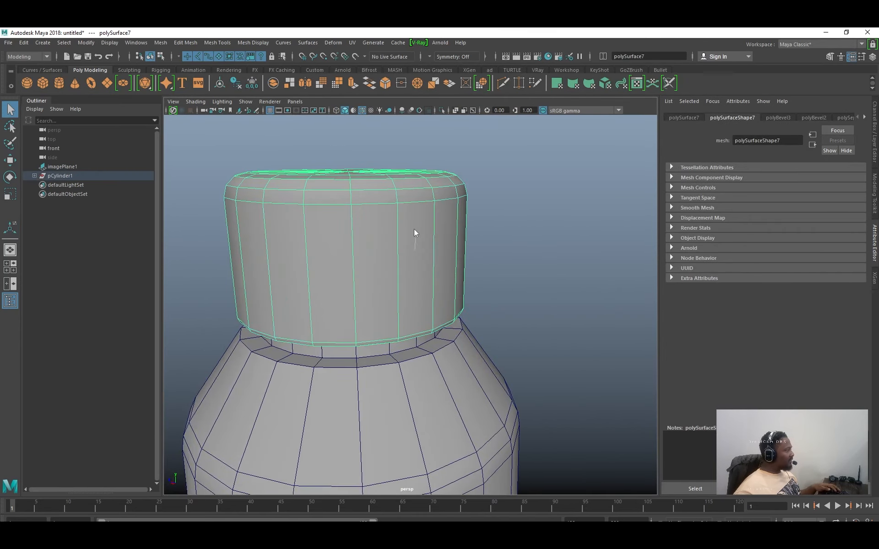
click(414, 230)
right_drag(553, 200, 542, 334)
alt+drag(419, 240, 423, 215)
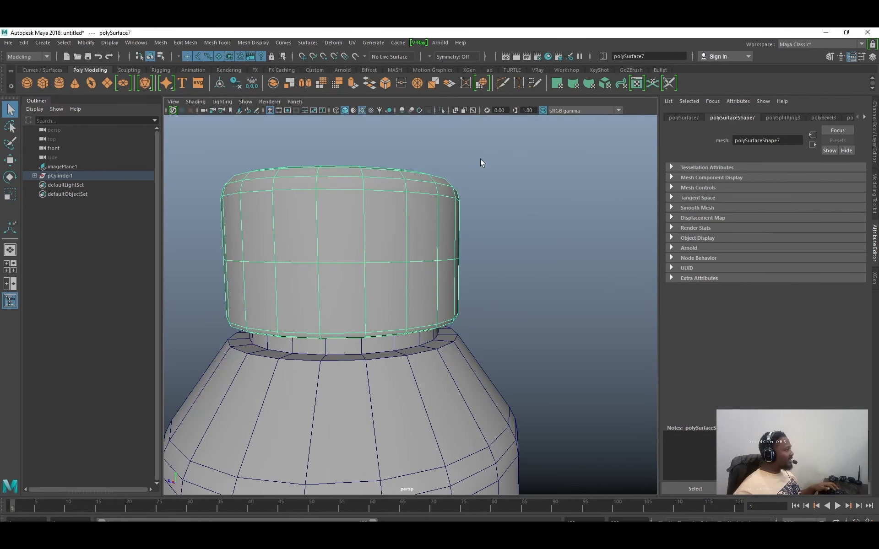
Assign a Blinn material to the lid and deselect it.
right_drag(500, 177, 501, 177)
click(553, 422)
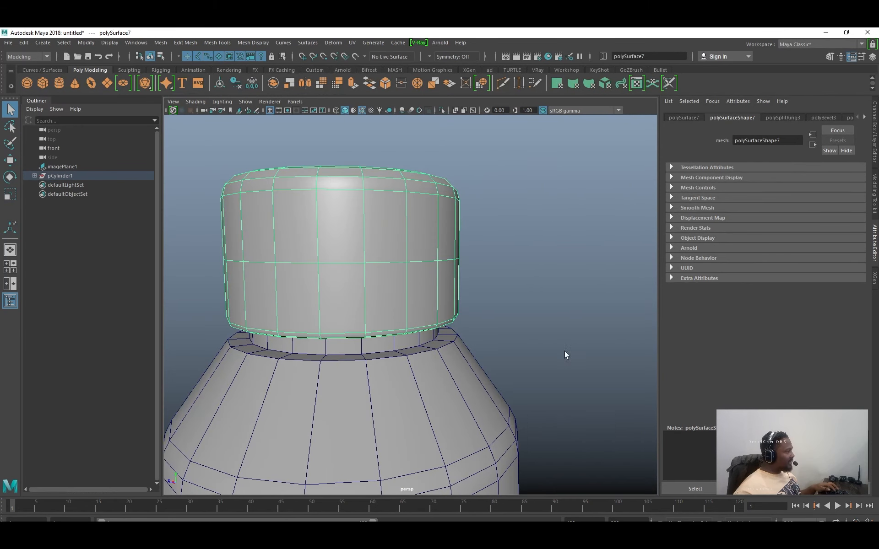
alt+drag(565, 350, 402, 186)
click(596, 214)
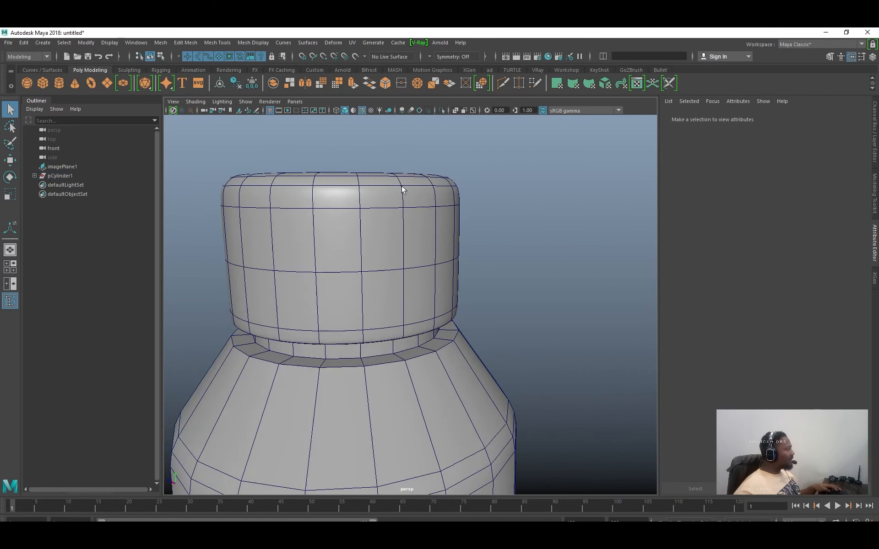
Hide the wireframe overlay and examine the lid's bevelled lower rim up close.
click(362, 110)
mouse_move(455, 277)
alt+mouse_down()
mouse_move(496, 251)
mouse_move(383, 295)
mouse_move(451, 307)
mouse_move(506, 245)
mouse_move(424, 273)
mouse_move(410, 293)
mouse_move(462, 287)
mouse_move(441, 255)
mouse_move(411, 272)
mouse_move(449, 287)
mouse_move(462, 305)
alt+mouse_up()
click(383, 294)
click(506, 246)
scroll(462, 287, up, 3)
click(442, 270)
Undo the lid's material assignment, middle edge loop and bottom edge bevel.
key(ctrl+z)
key(ctrl+z)
key(ctrl+z)
key(ctrl+z)
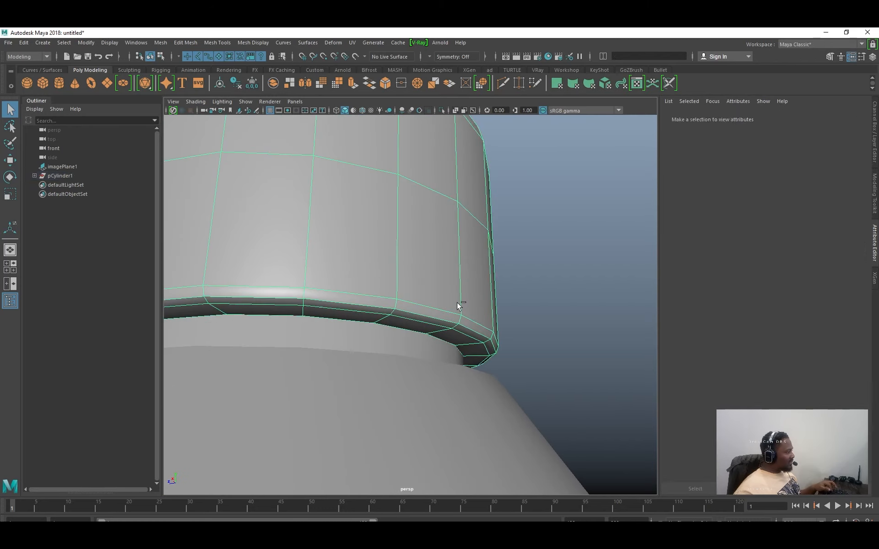
key(ctrl+z)
key(ctrl+z)
key(ctrl+z)
key(ctrl+z)
key(ctrl+z)
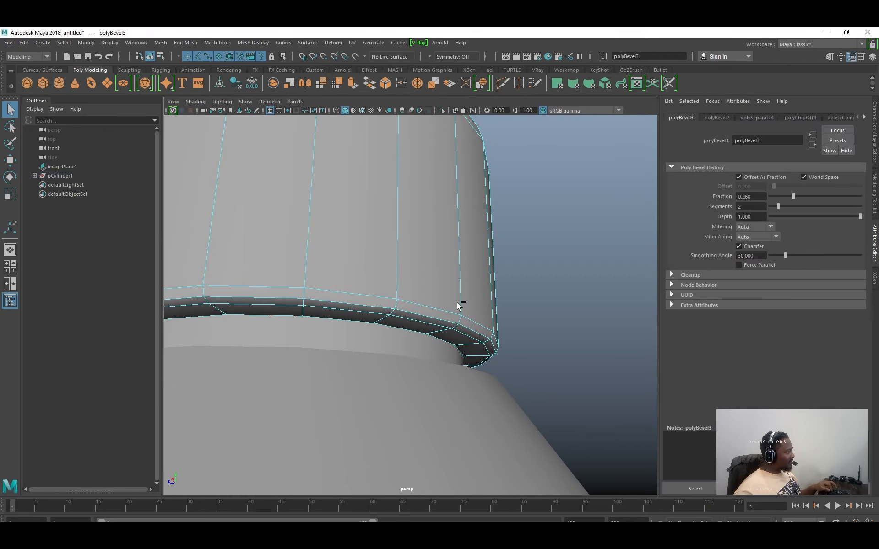
key(ctrl+z)
Insert a horizontal edge loop around the middle of the unbevelled lid and assign the lid a Blinn material.
key(3)
right_drag(467, 254, 458, 225)
click(465, 266)
key(1)
click(457, 225)
ctrl+right_drag(544, 221, 407, 275)
right_drag(390, 217, 434, 203)
right_drag(485, 193, 543, 436)
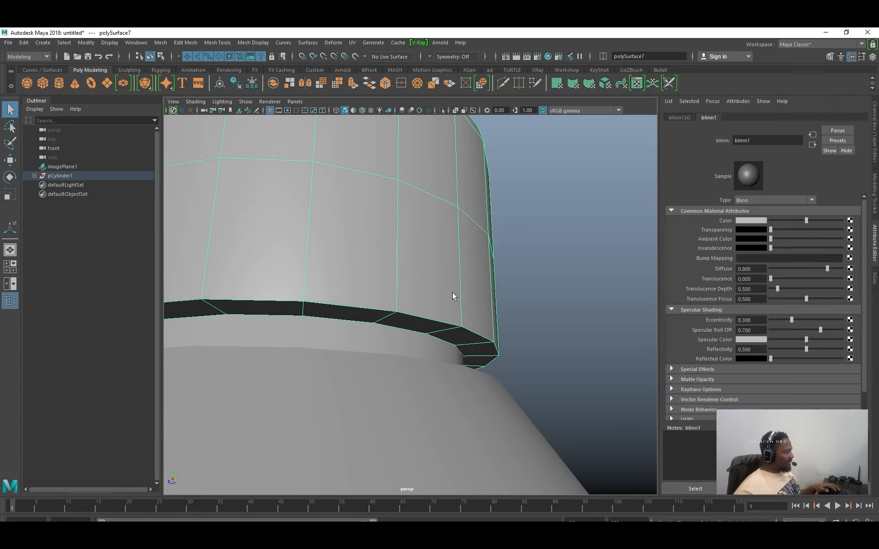
Bevel the lid's bottom outer edge loop with a fraction of 0.17 and 3 segments, and return to object mode.
click(449, 304)
right_drag(448, 306, 446, 277)
double_click(437, 325)
shift+right_drag(491, 311, 526, 315)
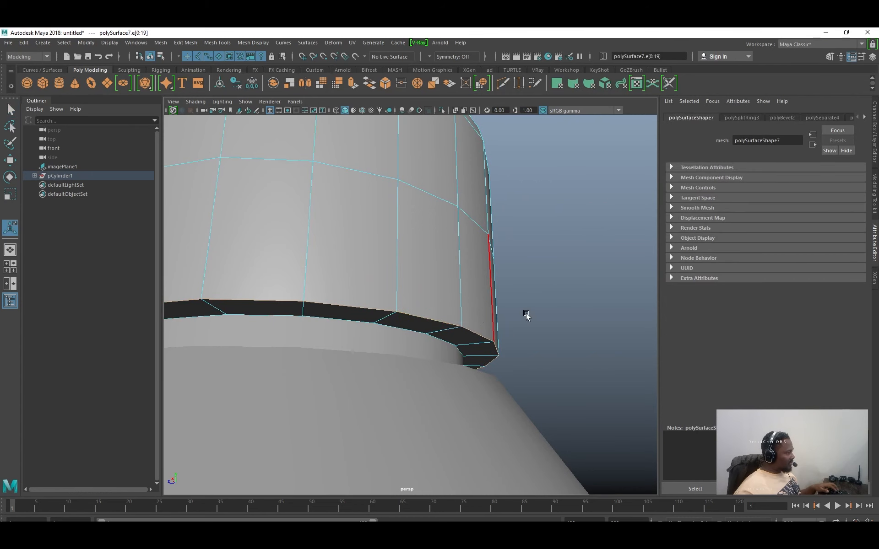
mouse_move(565, 307)
mouse_down()
mouse_move(547, 305)
mouse_move(570, 306)
mouse_move(565, 301)
mouse_up()
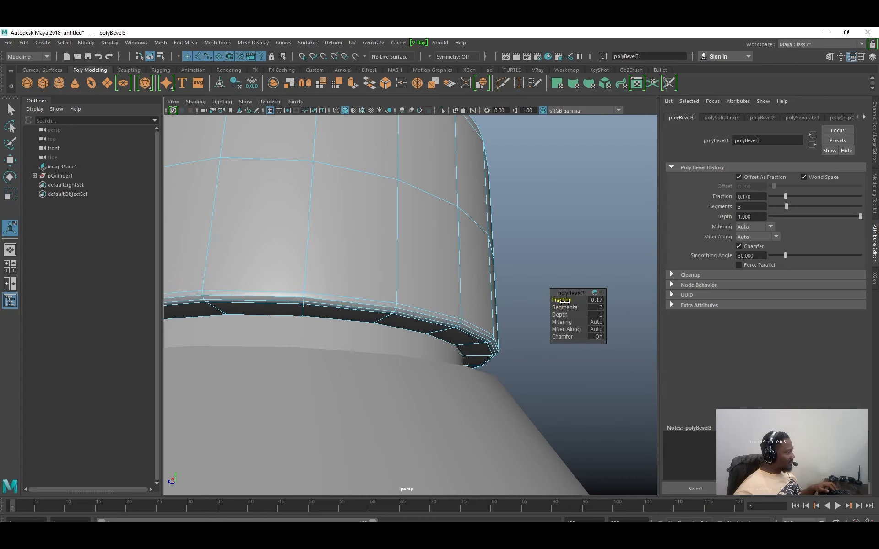
scroll(565, 302, down, 3)
key(F8)
click(513, 255)
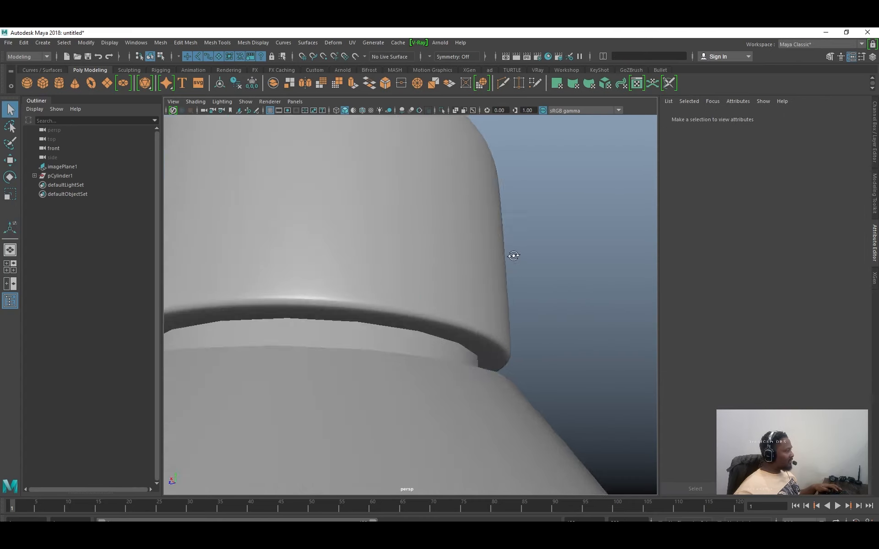
Insert two more horizontal edge loops on the lid, one above and one below the middle loop.
alt+drag(512, 255, 404, 289)
click(479, 309)
click(423, 278)
alt+drag(423, 278, 366, 262)
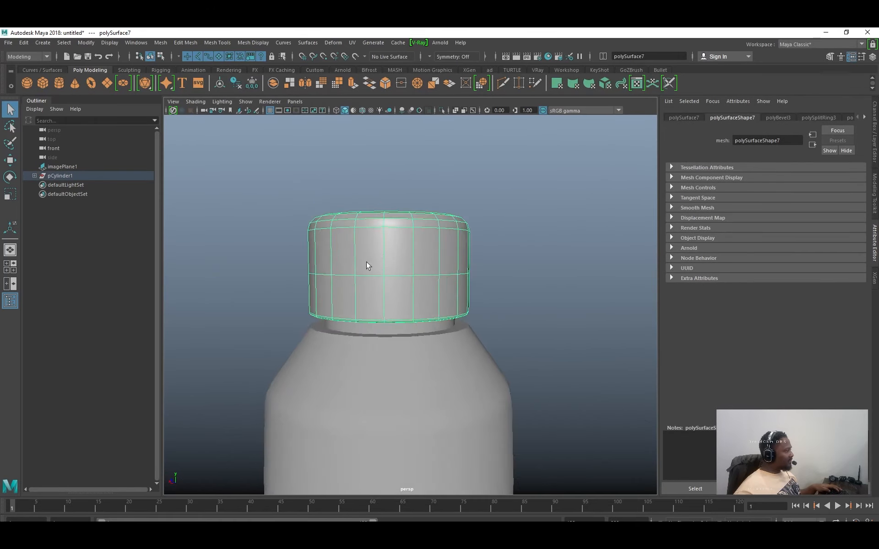
alt+right_drag(366, 262, 418, 279)
right_drag(418, 279, 418, 255)
click(408, 238)
ctrl+right_drag(501, 245, 415, 290)
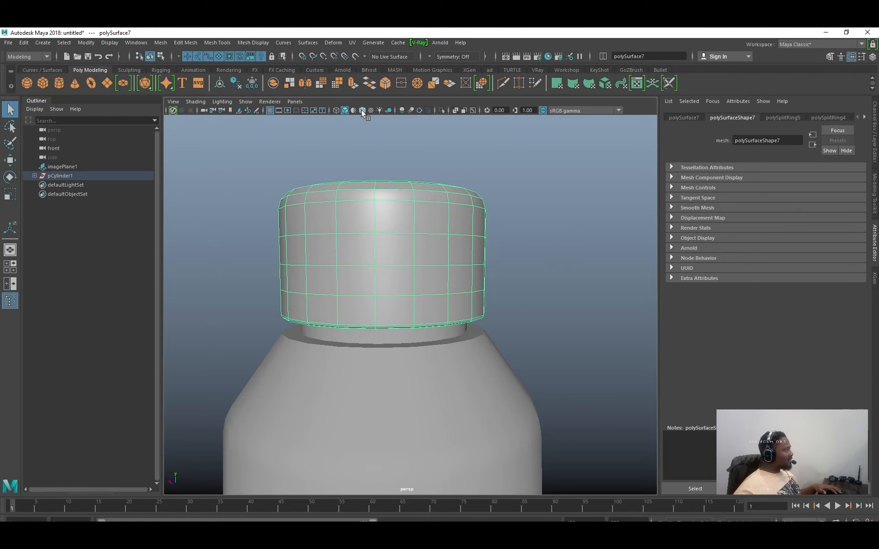
Show the wireframe overlay and compare the lid and shoulder with the reference in the front view.
click(361, 110)
click(513, 192)
alt+drag(513, 192, 473, 216)
alt+right_drag(472, 216, 412, 229)
mouse_move(412, 229)
alt+mouse_down()
mouse_move(423, 316)
mouse_move(435, 290)
mouse_move(430, 305)
mouse_move(426, 263)
mouse_move(382, 353)
alt+mouse_up()
click(421, 284)
click(474, 270)
click(473, 364)
alt+right_drag(382, 354, 403, 336)
alt+drag(402, 337, 433, 369)
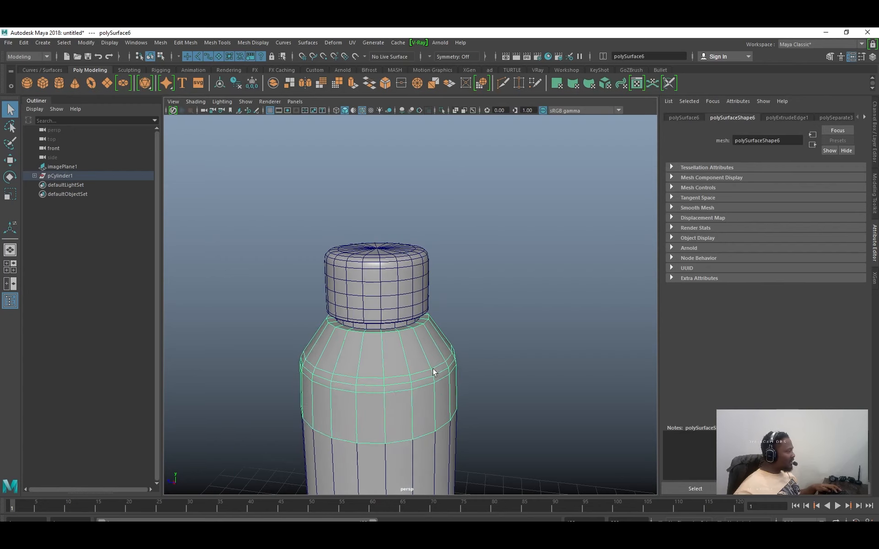
key(space)
key(space)
scroll(424, 403, down, 2)
scroll(461, 402, up, 3)
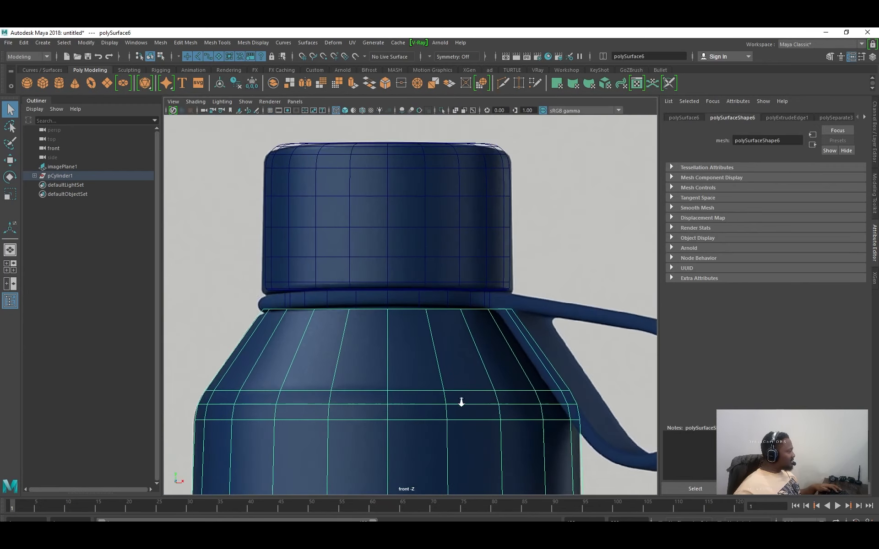
scroll(461, 403, up, 1)
Bevel the shoulder's top edge loop with a fraction of 0.1 and 3 segments, and preview the shoulder smoothed.
key(space)
key(space)
scroll(630, 328, up, 4)
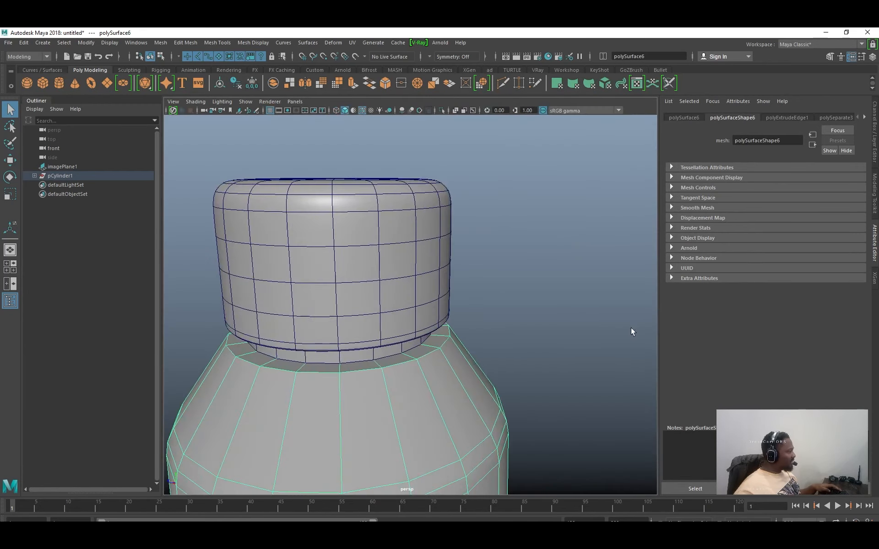
right_drag(432, 355, 432, 355)
double_click(430, 360)
shift+right_drag(503, 334, 527, 332)
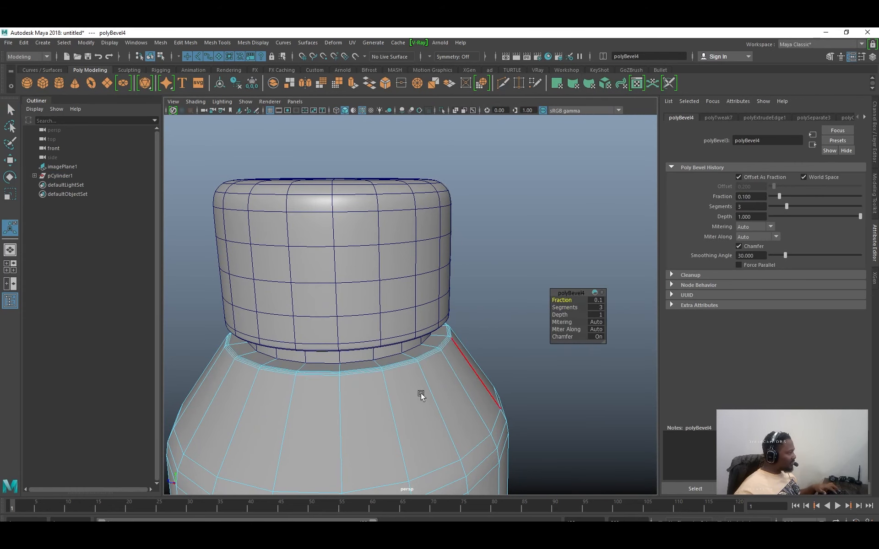
key(3)
key(q)
click(526, 268)
Hide the wireframe overlay and examine the smoothed shoulder rim beneath the lid.
alt+drag(526, 269, 518, 326)
click(363, 111)
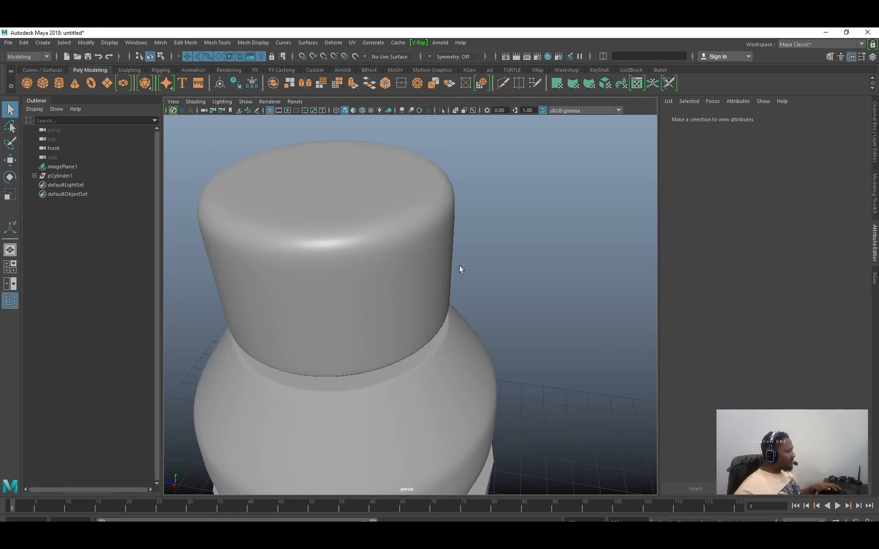
alt+drag(459, 265, 476, 340)
click(480, 366)
alt+right_drag(476, 340, 502, 334)
mouse_move(502, 334)
alt+mouse_down()
mouse_move(488, 320)
mouse_move(492, 341)
alt+mouse_up()
click(526, 305)
Set the fraction of the shoulder's top edge bevel to 0.11 and restore its smooth preview.
alt+drag(526, 305, 471, 340)
click(471, 340)
key(ctrl+a)
click(776, 224)
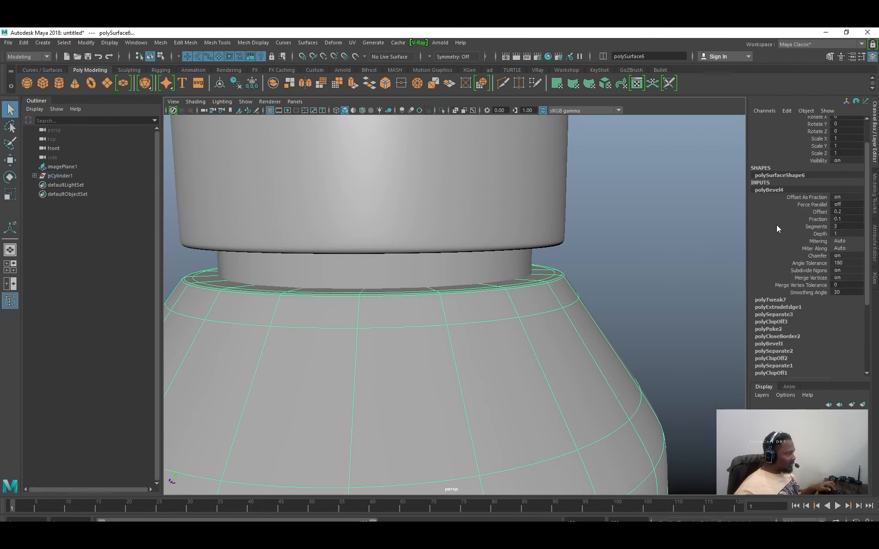
click(818, 219)
alt+drag(665, 239, 642, 300)
key(1)
middle_drag(642, 293, 642, 295)
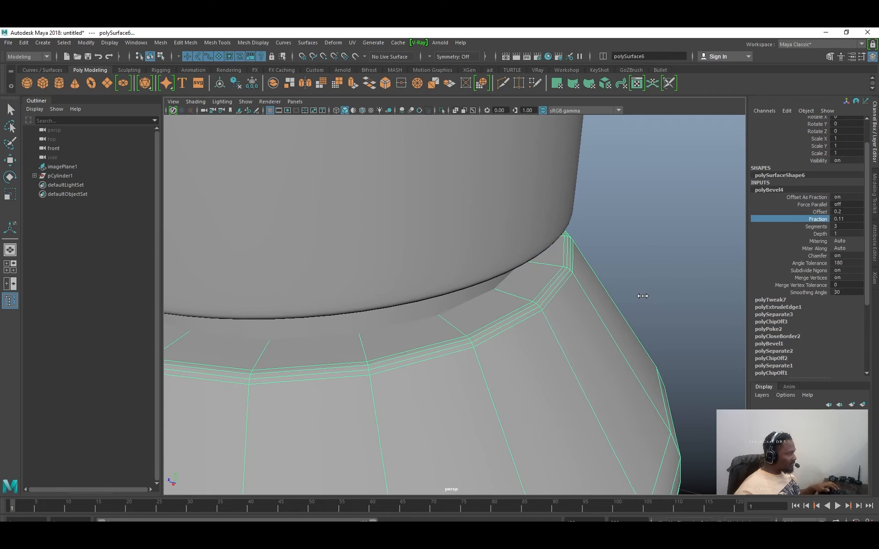
key(3)
key(q)
Assign a Blinn material to the shoulder piece and deselect it.
click(614, 254)
alt+drag(613, 299, 555, 308)
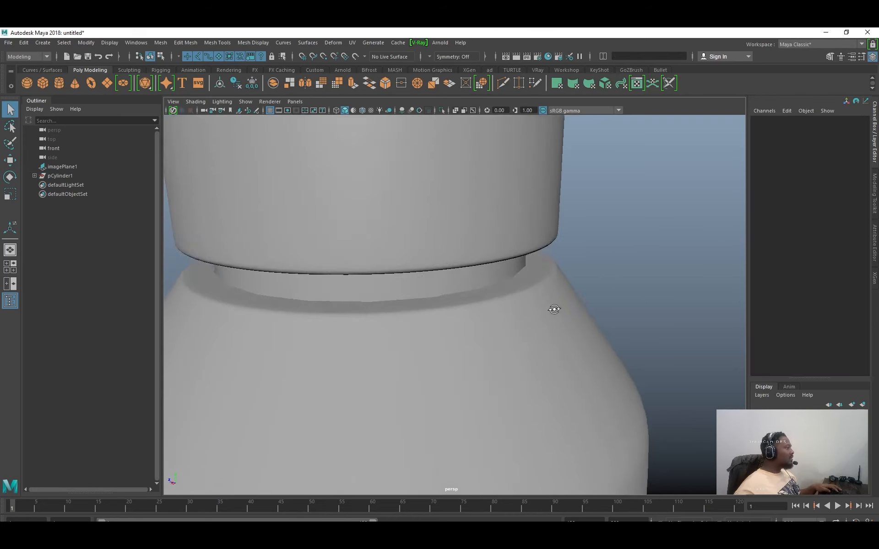
alt+right_drag(556, 308, 470, 320)
click(466, 323)
alt+drag(466, 323, 474, 285)
right_drag(580, 246, 634, 491)
click(630, 330)
Examine the gap between the lid's lower rim and the shoulder from several angles.
alt+drag(630, 331, 408, 351)
alt+right_drag(408, 351, 477, 306)
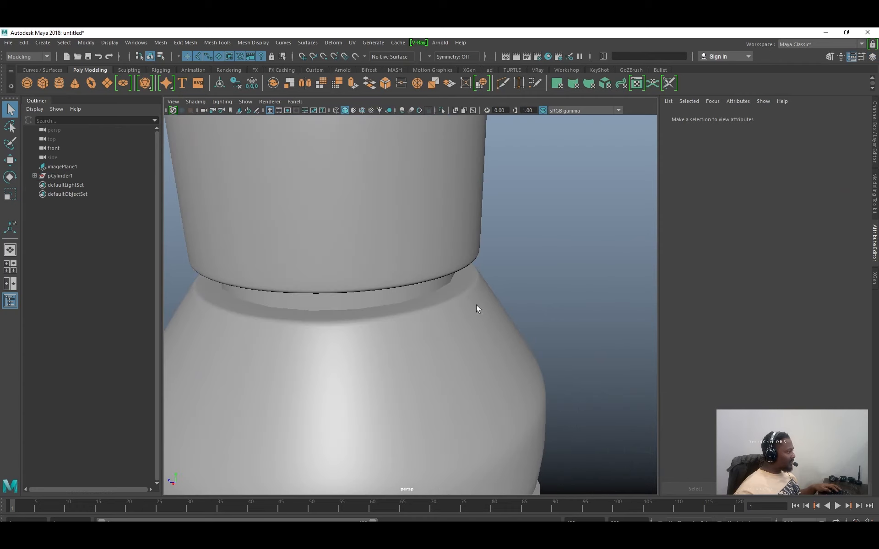
alt+drag(476, 306, 441, 277)
alt+drag(498, 306, 442, 278)
click(441, 274)
click(455, 279)
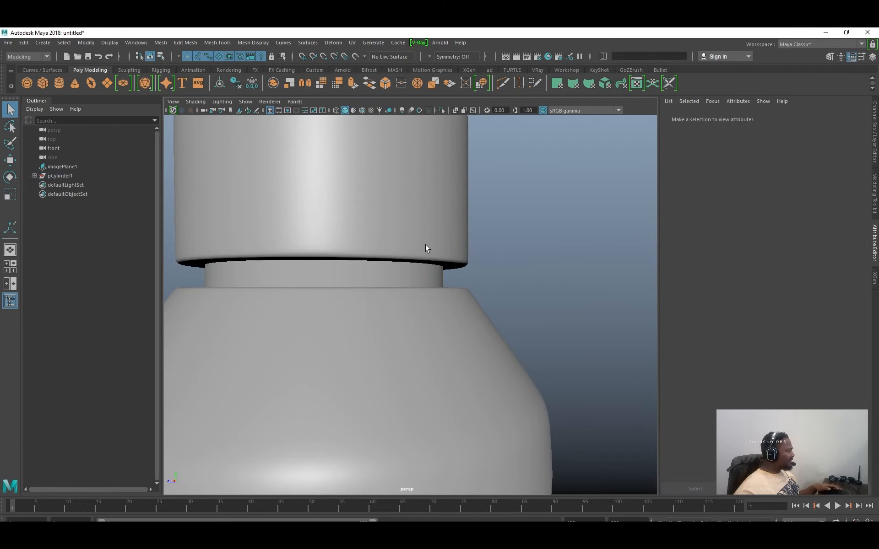
click(425, 244)
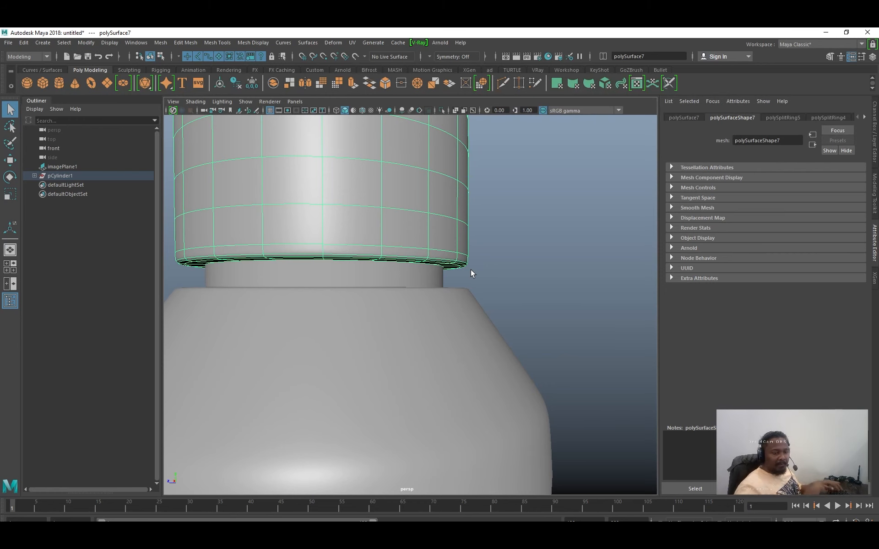
alt+right_drag(480, 260, 438, 298)
alt+drag(438, 298, 445, 321)
Check the shoulder's lower edge against the front reference and isolate the shoulder in the perspective view from below.
click(445, 321)
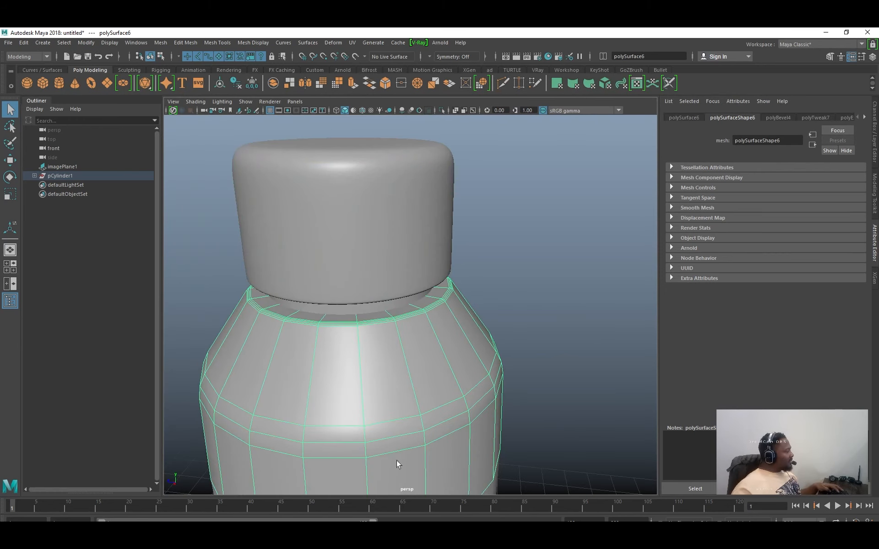
key(space)
key(space)
alt+middle_drag(331, 426, 340, 258)
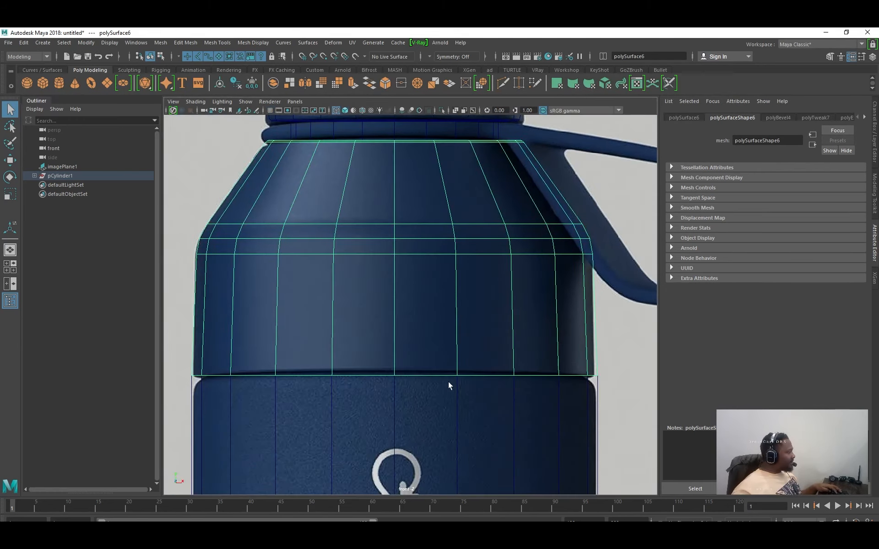
alt+middle_drag(565, 378, 525, 371)
key(space)
key(space)
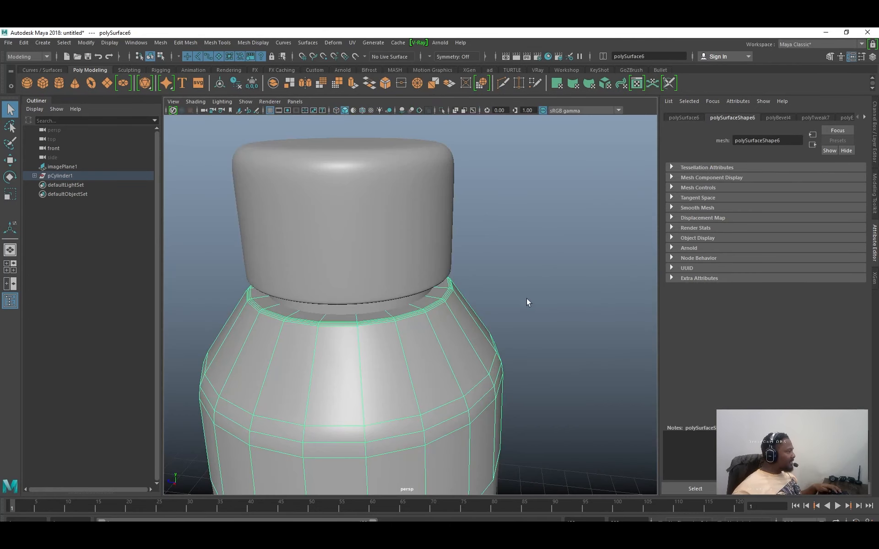
alt+right_drag(527, 302, 593, 266)
alt+drag(592, 265, 488, 284)
key(ctrl+1)
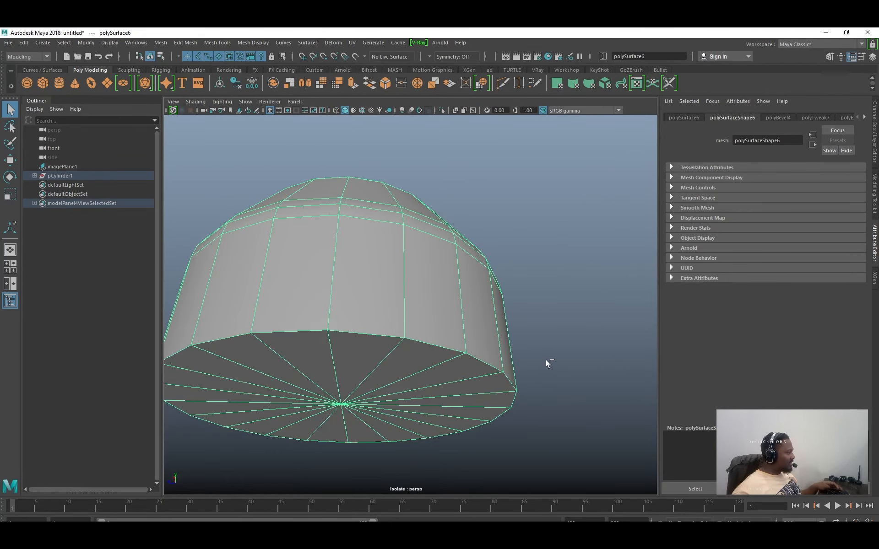
Bevel the shoulder's bottom edge loop with 3 segments and a fraction of 0.04.
double_click(485, 364)
key(super)
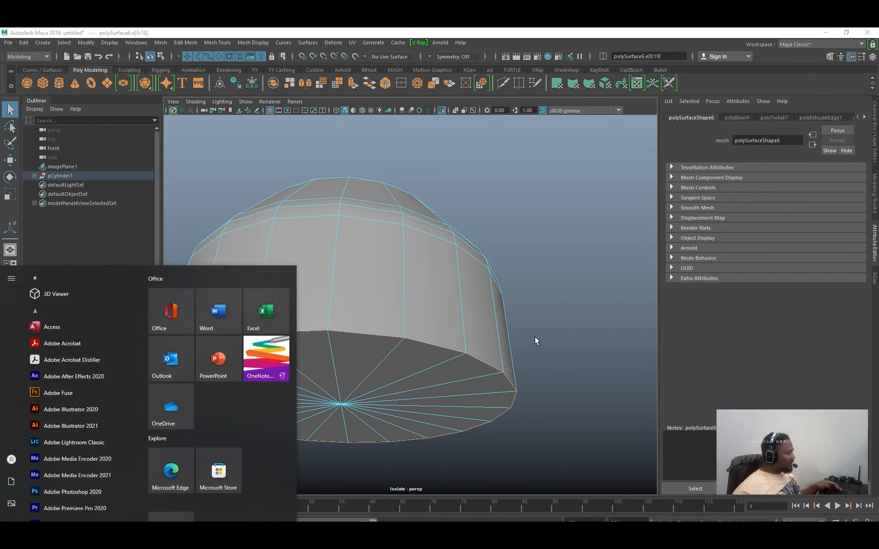
alt+drag(535, 336, 558, 314)
shift+right_drag(559, 314, 605, 316)
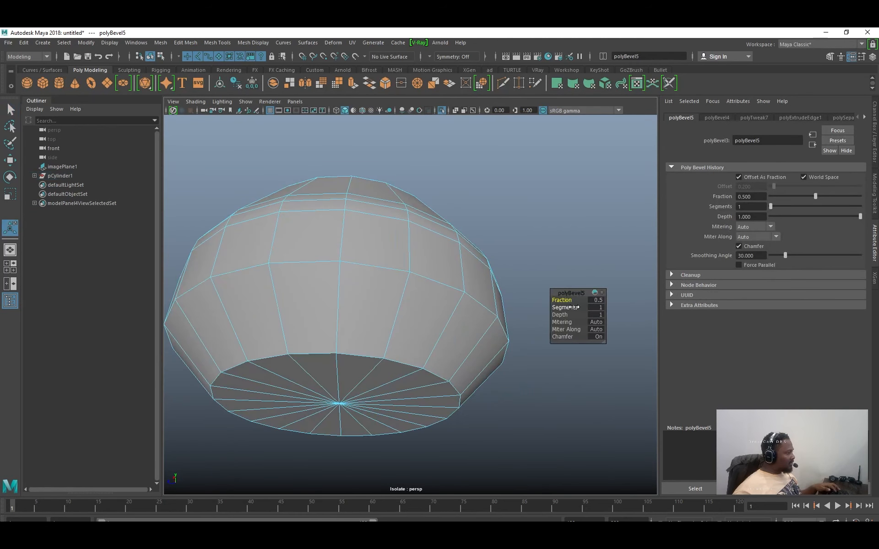
mouse_move(574, 307)
mouse_down()
mouse_move(585, 309)
mouse_move(564, 307)
mouse_up()
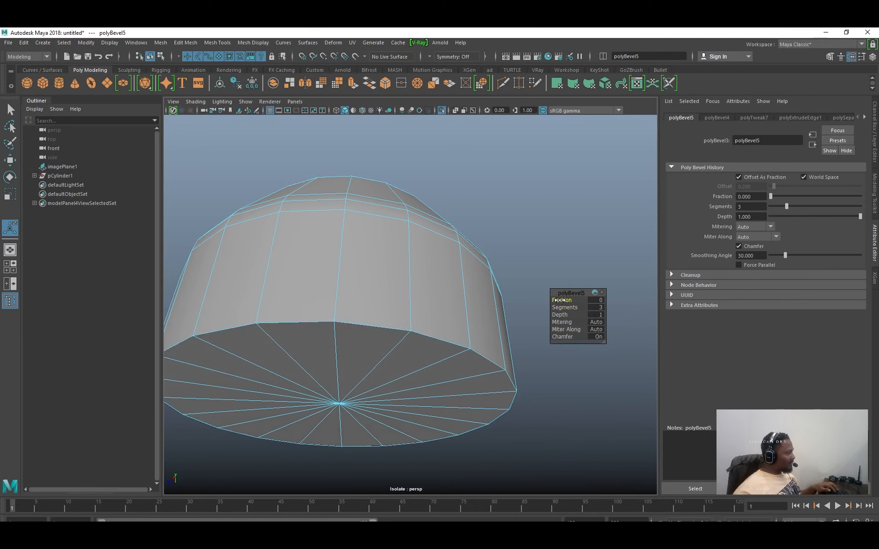
drag(560, 301, 562, 301)
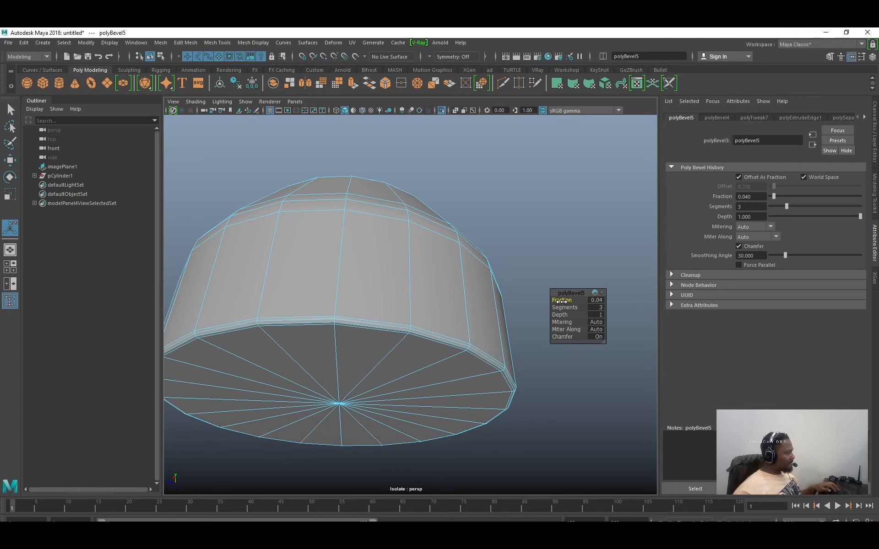
Restore the shoulder's smooth preview, leave edge editing and end the isolation to show the whole bottle.
alt+drag(448, 315, 482, 324)
right_drag(482, 292, 524, 277)
click(522, 280)
alt+drag(513, 288, 506, 309)
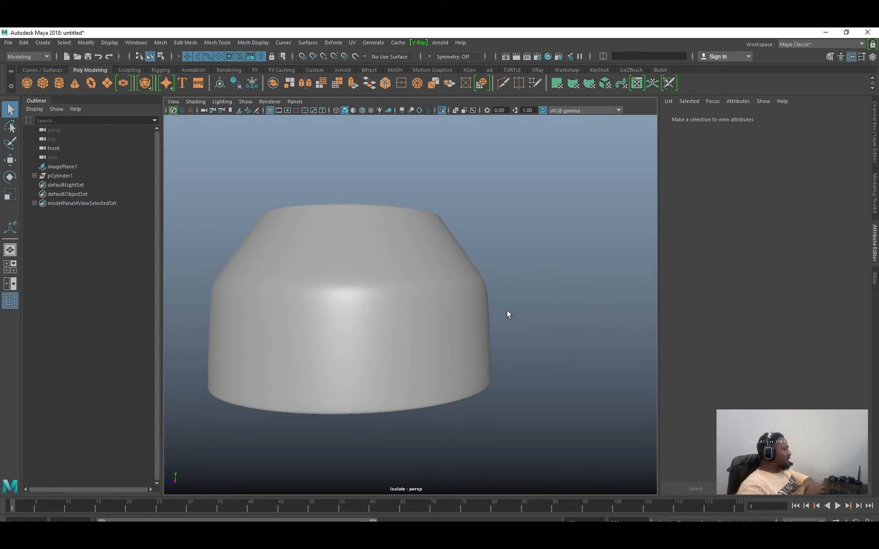
key(ctrl+1)
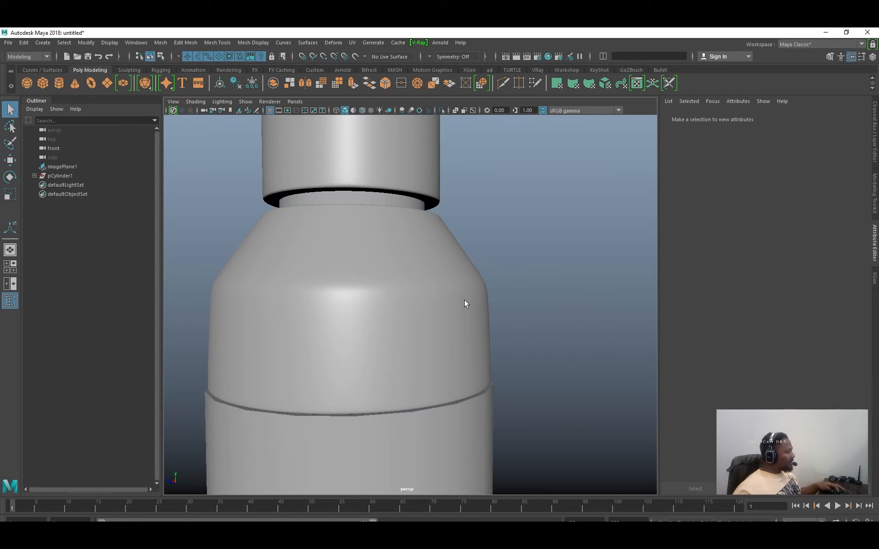
alt+drag(464, 300, 441, 332)
mouse_move(442, 332)
alt+right_down()
mouse_move(420, 337)
mouse_move(443, 347)
alt+right_up()
alt+drag(444, 347, 451, 368)
click(479, 326)
click(550, 310)
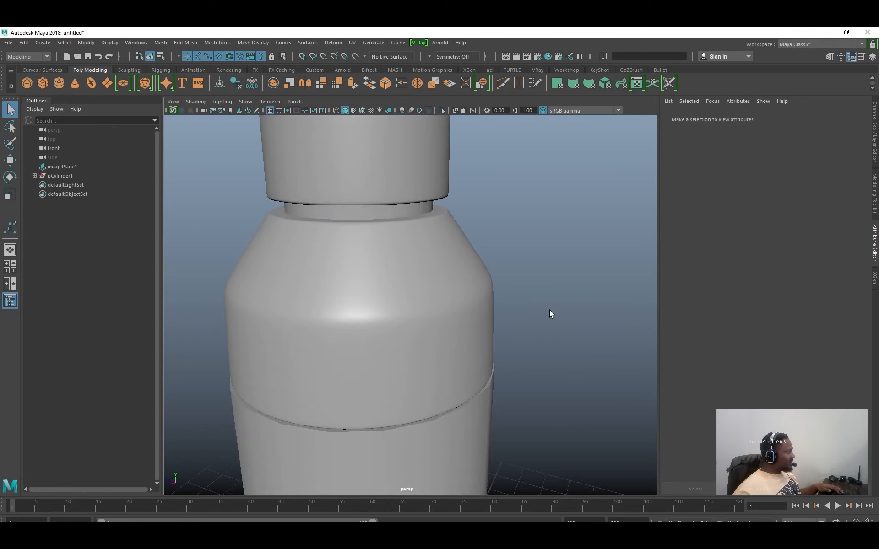
Compare the body's upper edge with the front reference and inspect the seam below the shoulder.
alt+drag(535, 358, 527, 313)
click(497, 399)
alt+drag(509, 359, 530, 357)
alt+right_drag(530, 357, 400, 360)
alt+drag(474, 302, 514, 344)
alt+right_drag(514, 344, 536, 316)
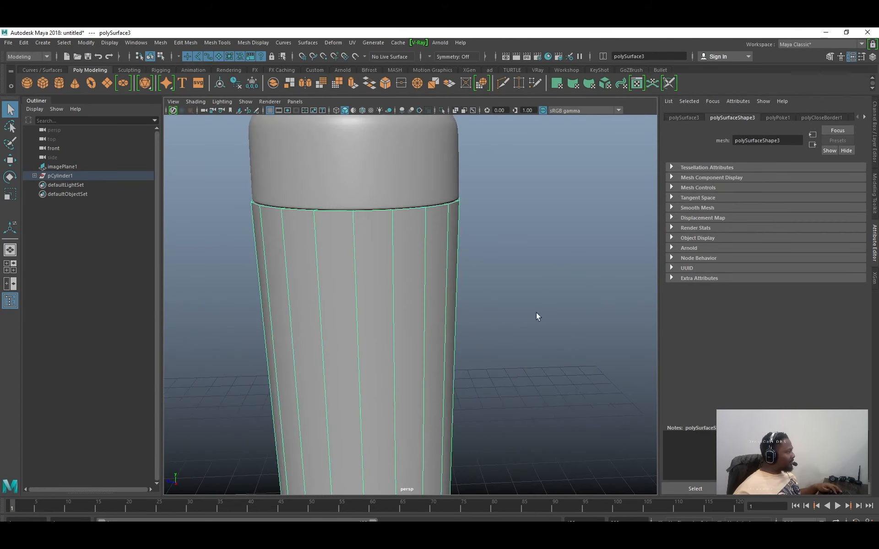
key(space)
key(space)
scroll(580, 375, up, 1)
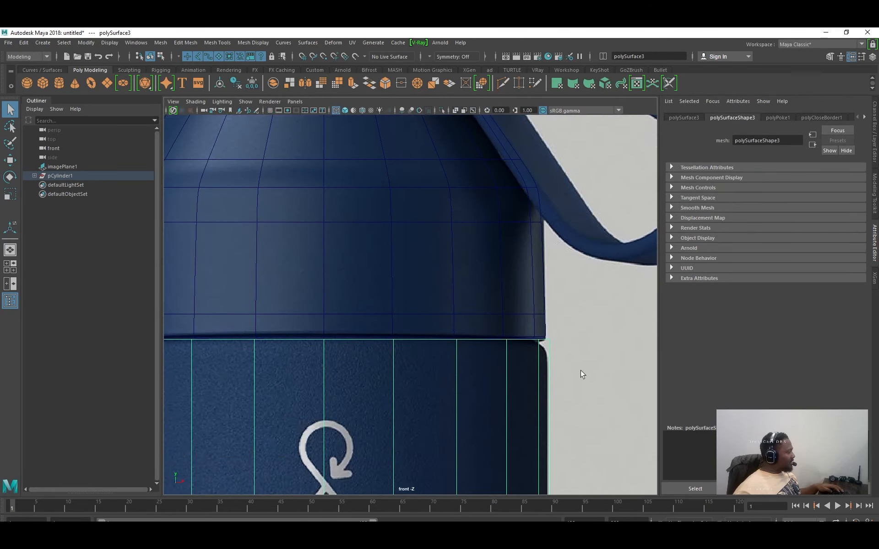
scroll(584, 337, down, 3)
key(space)
key(space)
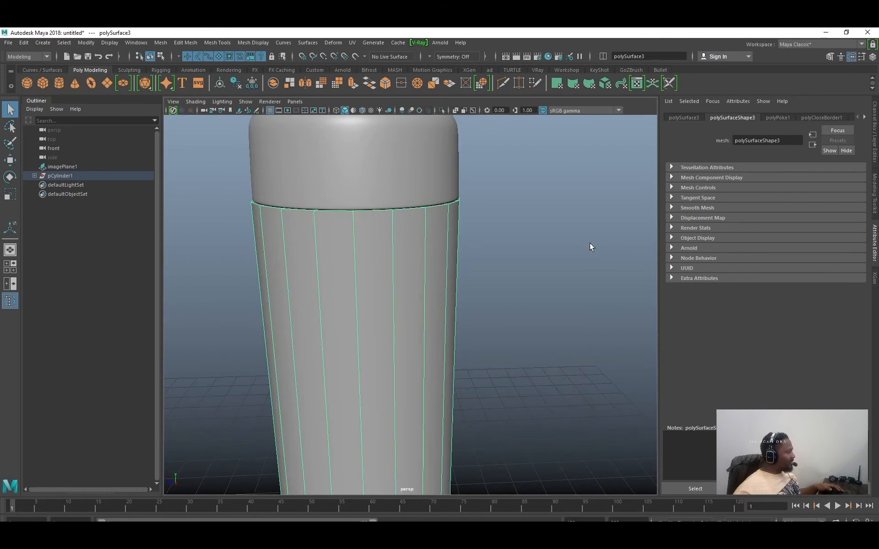
alt+drag(590, 243, 487, 227)
alt+right_drag(488, 226, 528, 231)
alt+drag(529, 231, 537, 245)
click(537, 247)
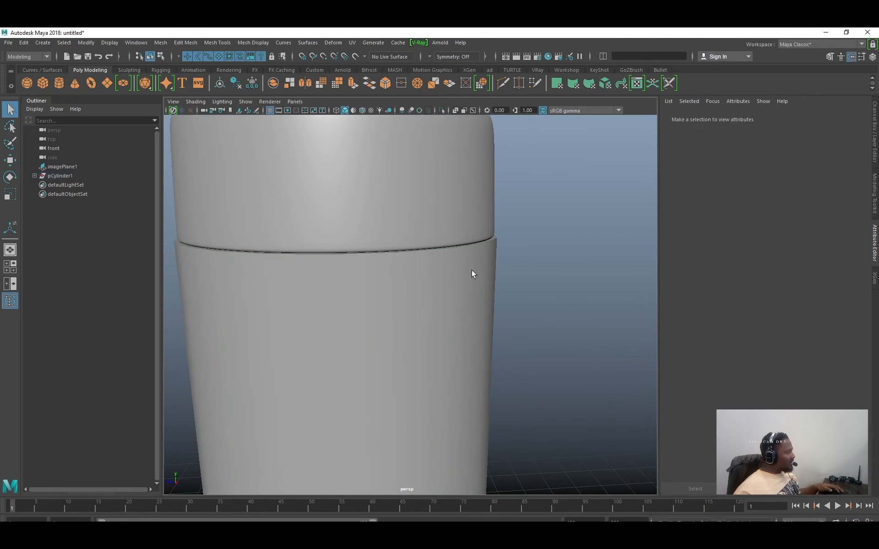
Bevel the body's top edge loop with 4 segments and a fraction of 0.02.
right_drag(471, 270, 474, 245)
double_click(477, 244)
shift+right_drag(528, 243, 530, 261)
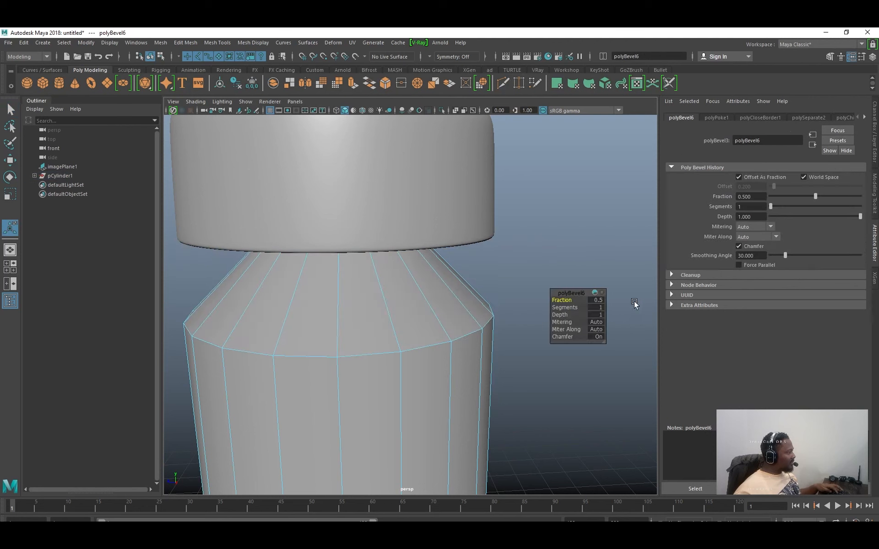
drag(564, 305, 541, 301)
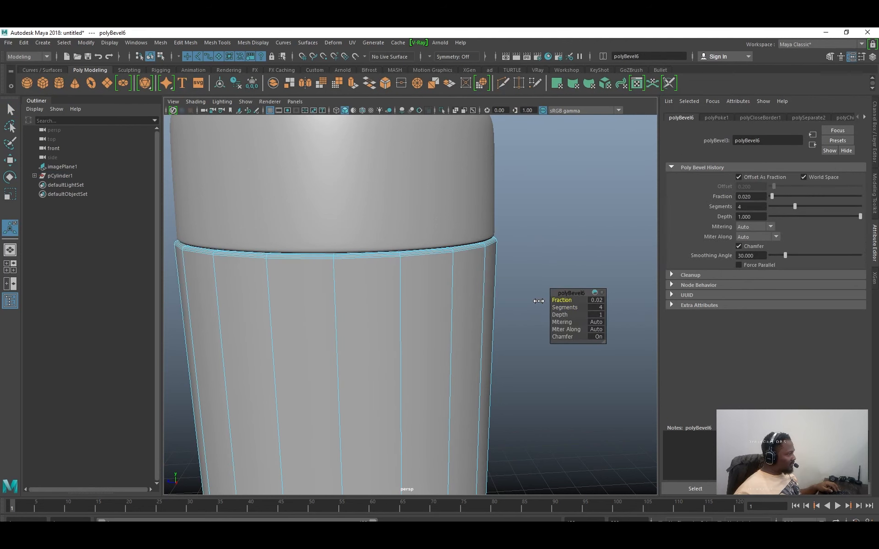
Turn on the body's smooth preview and assign it the shiny material used on the shoulder.
mouse_move(498, 262)
alt+mouse_down()
mouse_move(490, 251)
mouse_move(489, 263)
mouse_move(493, 251)
alt+mouse_up()
key(3)
right_drag(494, 250, 413, 268)
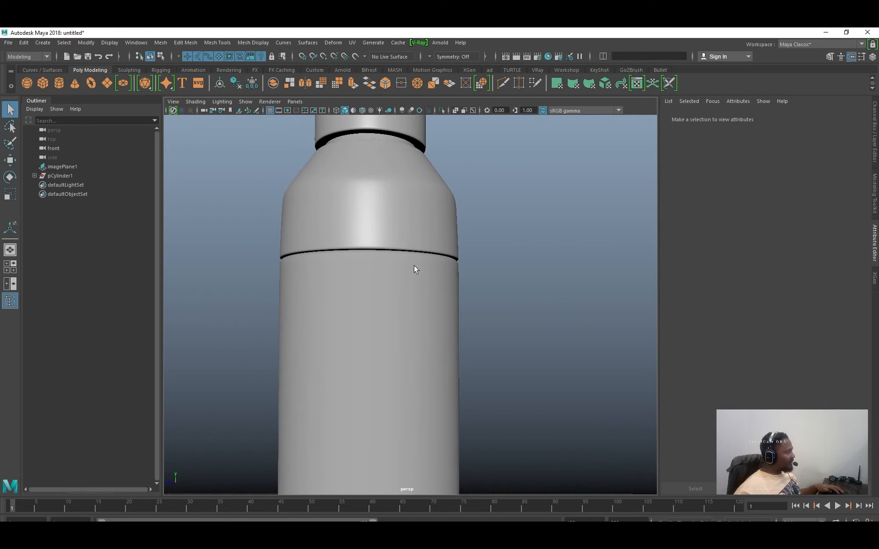
click(415, 268)
right_drag(509, 229, 565, 474)
click(459, 355)
alt+right_drag(459, 355, 473, 334)
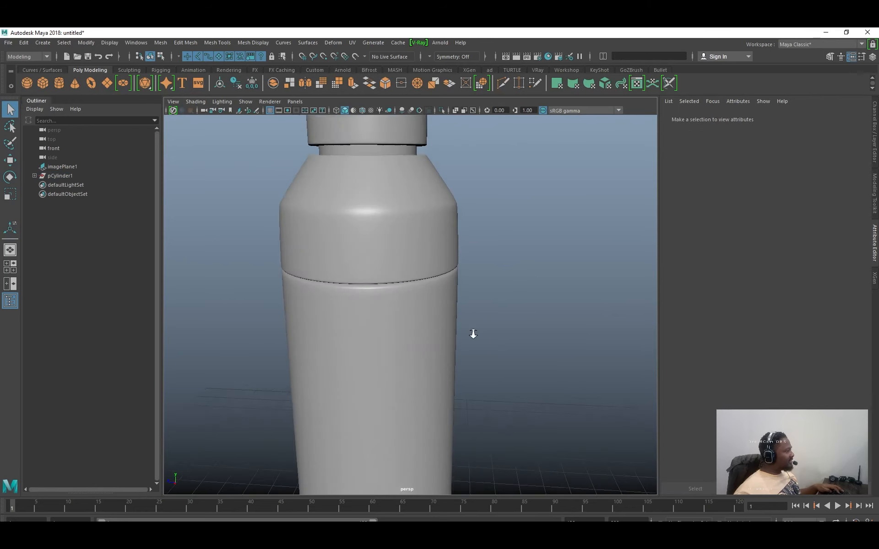
Split the body's vertical edge rings to add three evenly spaced horizontal edge loops.
alt+drag(473, 335, 359, 292)
alt+right_drag(359, 292, 481, 293)
alt+drag(481, 293, 455, 295)
click(457, 291)
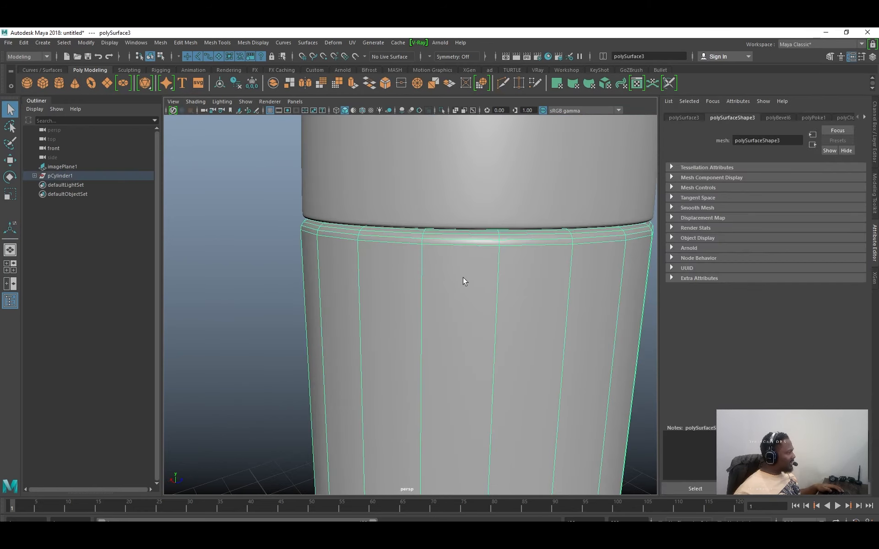
alt+right_drag(463, 276, 325, 293)
alt+middle_drag(394, 339, 405, 238)
alt+drag(405, 238, 439, 261)
right_drag(428, 268, 434, 242)
click(437, 252)
ctrl+right_drag(484, 246, 435, 261)
click(439, 227)
key(g)
click(439, 345)
key(g)
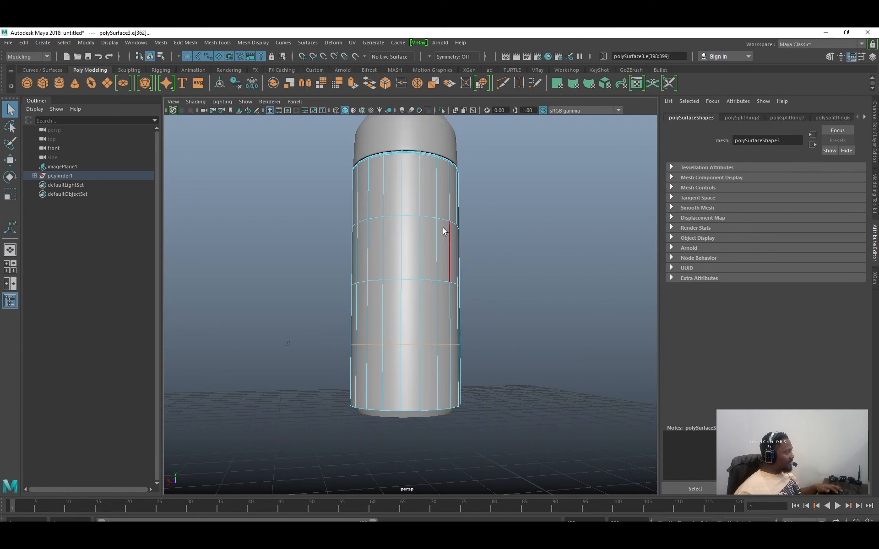
Split each of the body's four bands in half with another horizontal edge loop, then deselect the body.
click(444, 231)
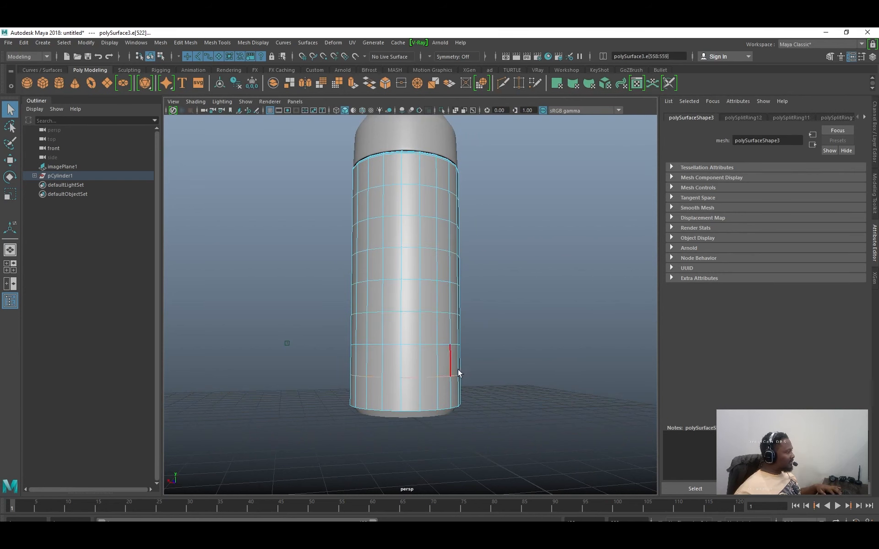
alt+drag(458, 373, 428, 274)
click(487, 174)
alt+drag(487, 174, 457, 192)
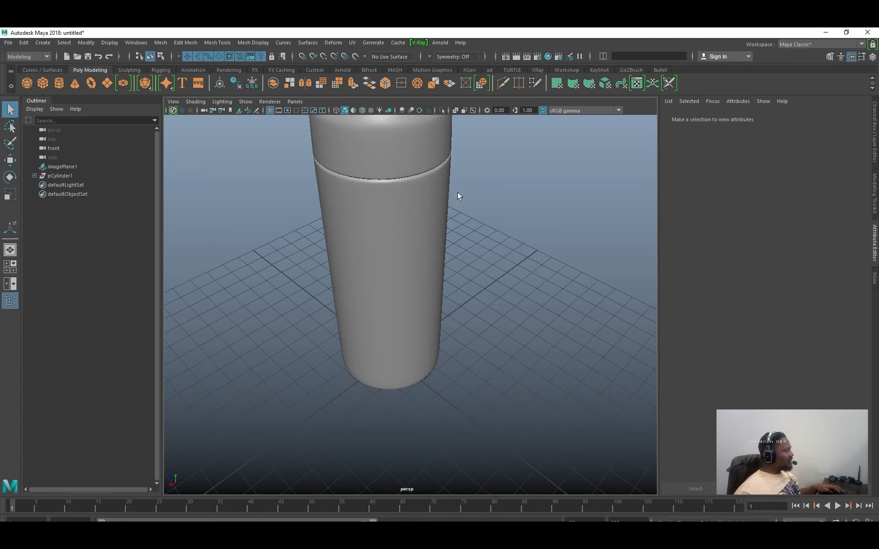
Check the body with the wireframe overlay on and off, and enable viewport anti-aliasing.
click(362, 111)
alt+drag(431, 246, 457, 186)
click(362, 110)
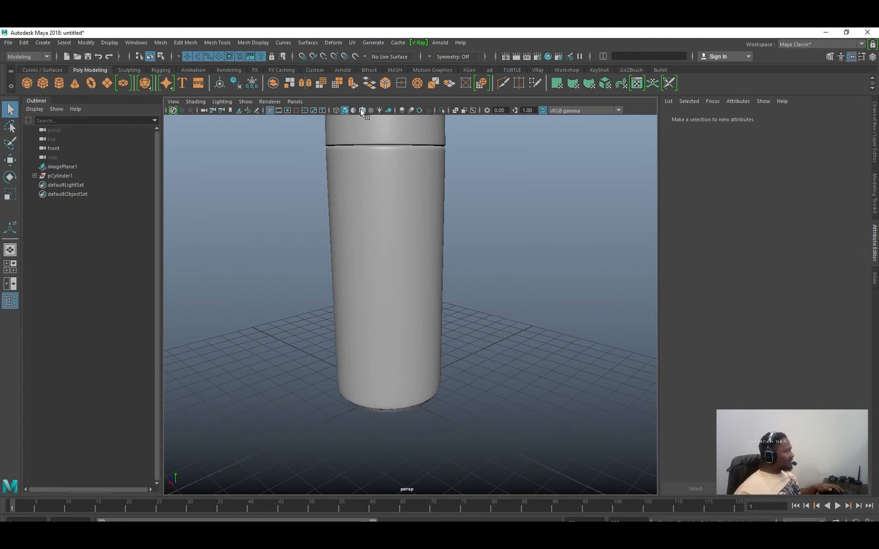
alt+drag(389, 151, 481, 323)
click(419, 110)
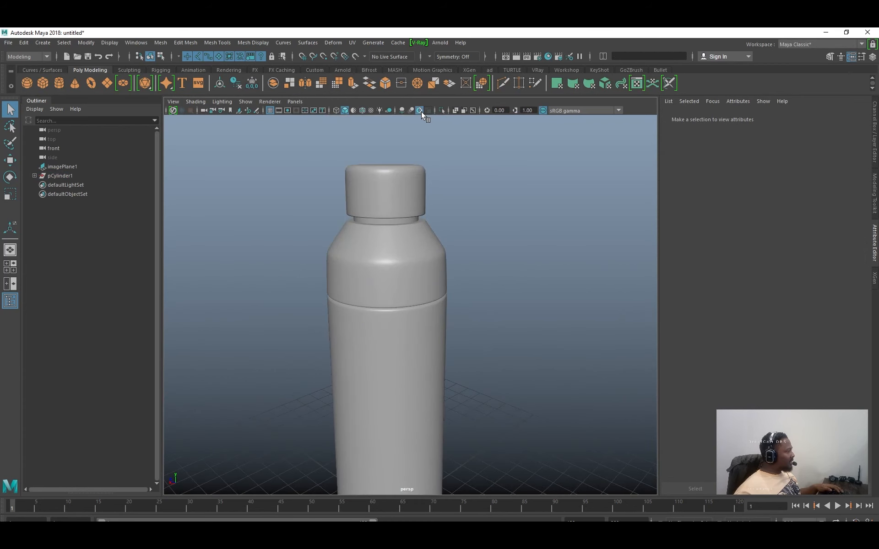
alt+drag(453, 229, 455, 309)
mouse_move(454, 309)
alt+right_down()
mouse_move(514, 332)
mouse_move(466, 314)
alt+right_up()
alt+drag(466, 314, 447, 325)
alt+right_drag(447, 327, 539, 359)
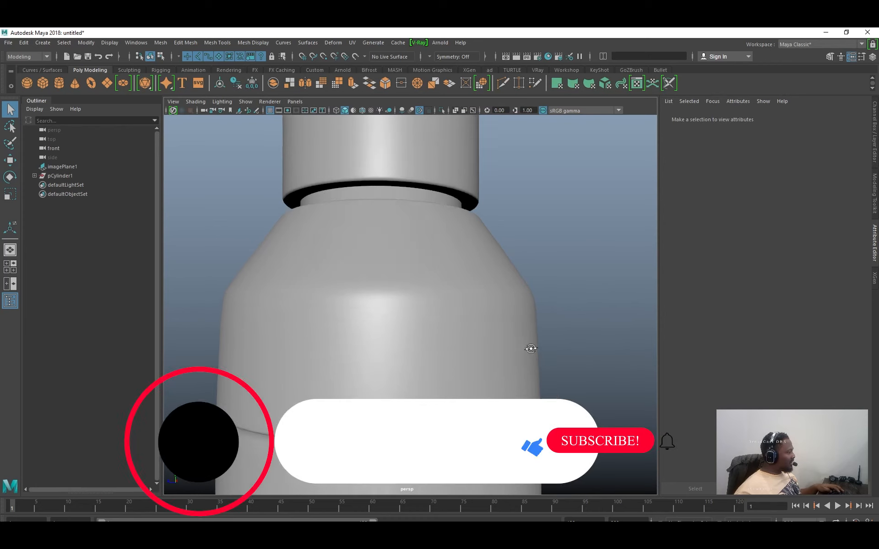
Split the shoulder's lower vertical edge ring with one horizontal edge loop halfway down and return to object mode.
click(543, 378)
scroll(526, 354, up, 2)
click(525, 354)
right_drag(501, 333, 503, 312)
drag(503, 320, 556, 307)
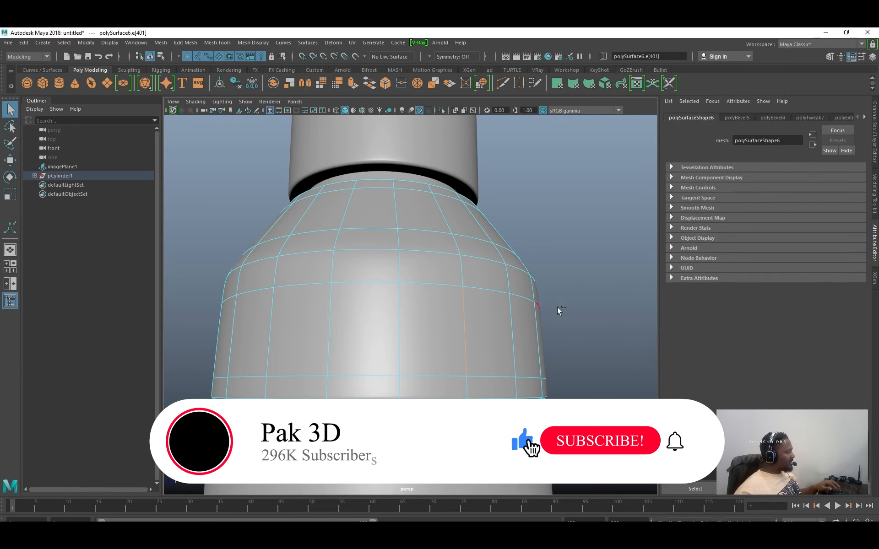
ctrl+right_drag(557, 308, 562, 390)
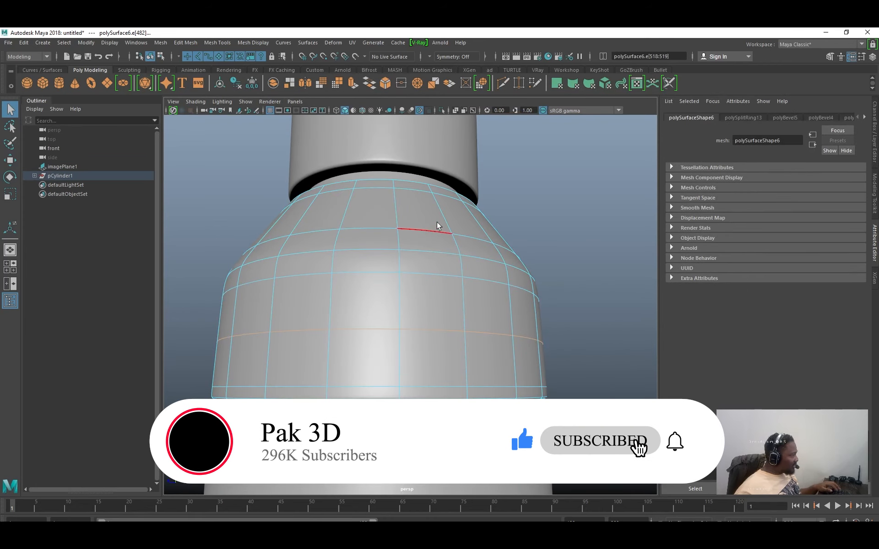
alt+drag(422, 305, 439, 357)
right_drag(463, 289, 503, 275)
click(563, 224)
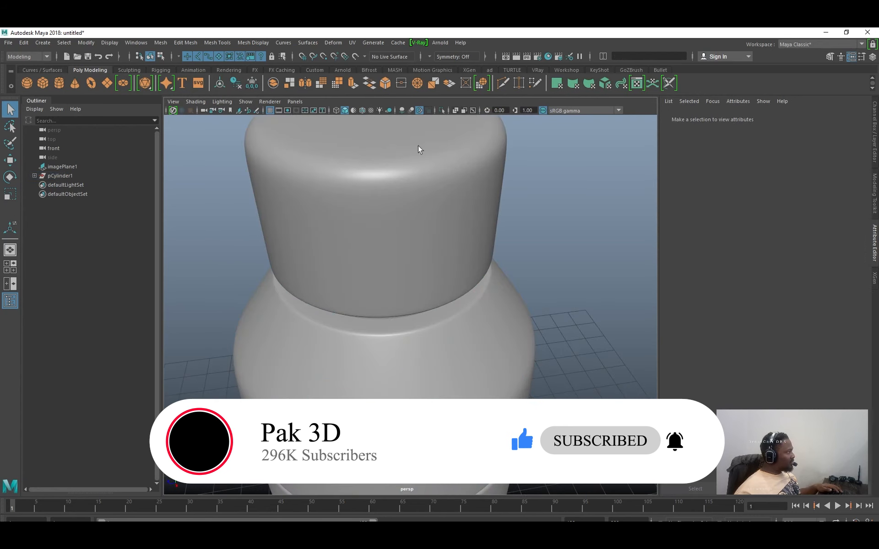
Examine the bottle with the wireframe overlay and compare the body's lower edge with the front reference.
click(362, 110)
scroll(412, 334, down, 6)
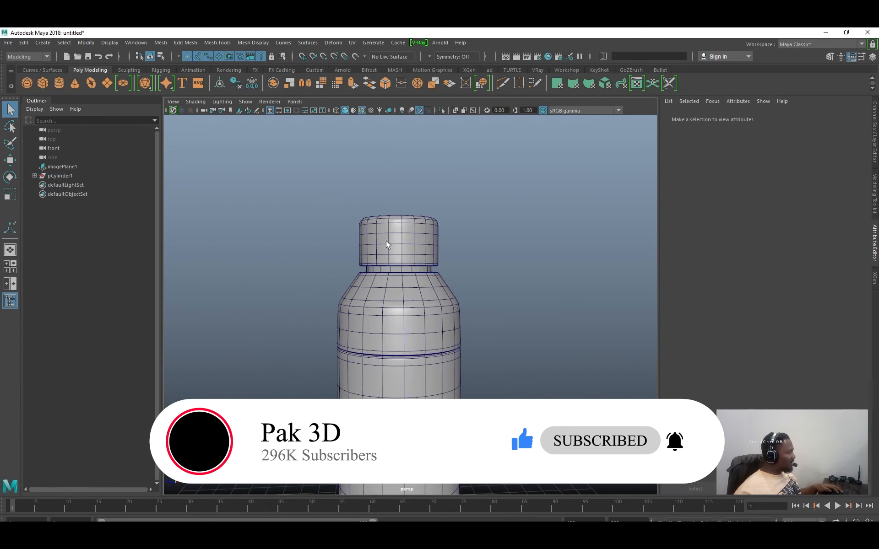
alt+drag(430, 410, 427, 322)
click(428, 367)
alt+right_drag(427, 322, 501, 349)
alt+drag(501, 349, 503, 302)
alt+right_drag(503, 302, 548, 330)
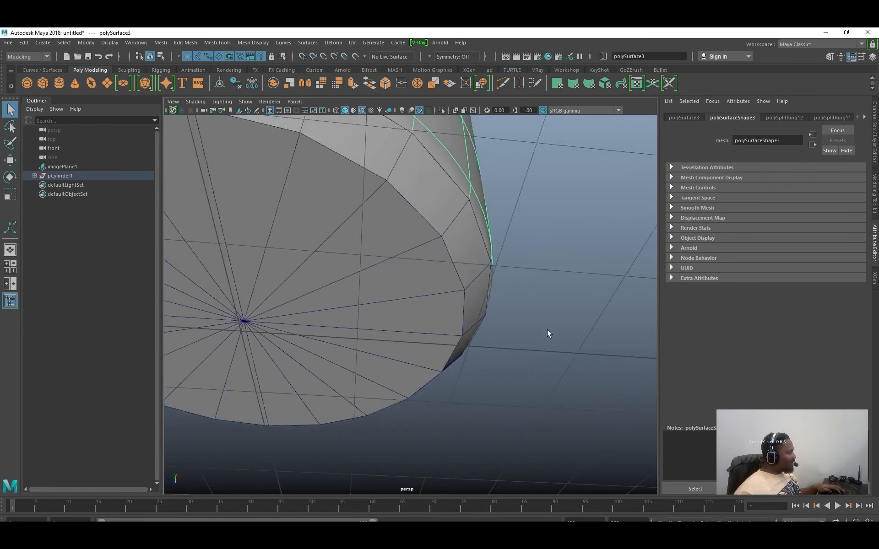
alt+drag(523, 333, 514, 368)
key(space)
key(space)
alt+middle_drag(398, 462, 350, 315)
alt+right_drag(350, 315, 502, 382)
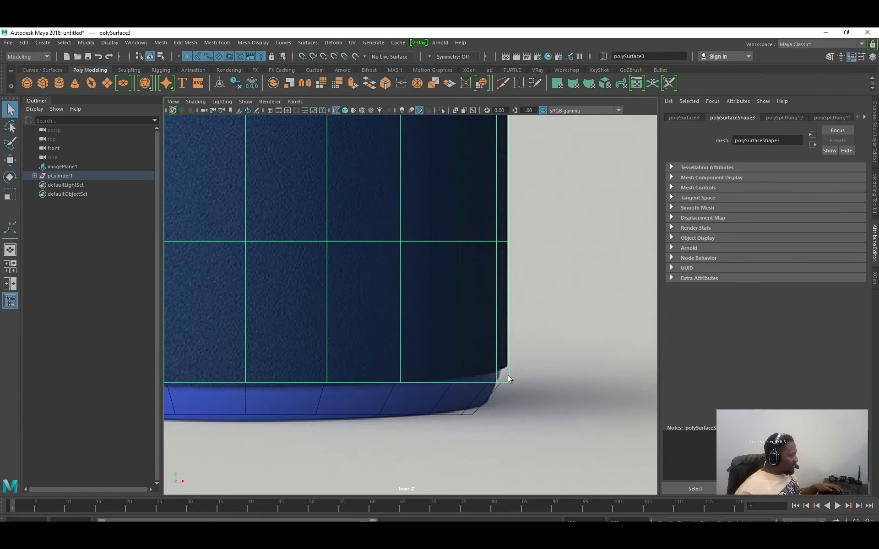
Bevel the body's bottom edge loop with 2 segments and a fraction of 0.33.
key(space)
key(space)
alt+drag(582, 285, 484, 302)
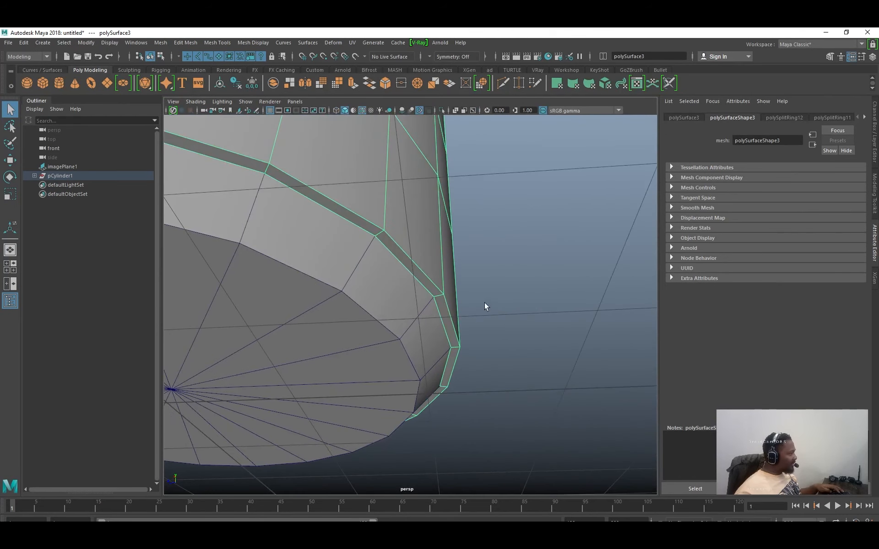
key(F10)
double_click(425, 268)
alt+right_drag(435, 262, 480, 233)
shift+right_drag(485, 230, 535, 246)
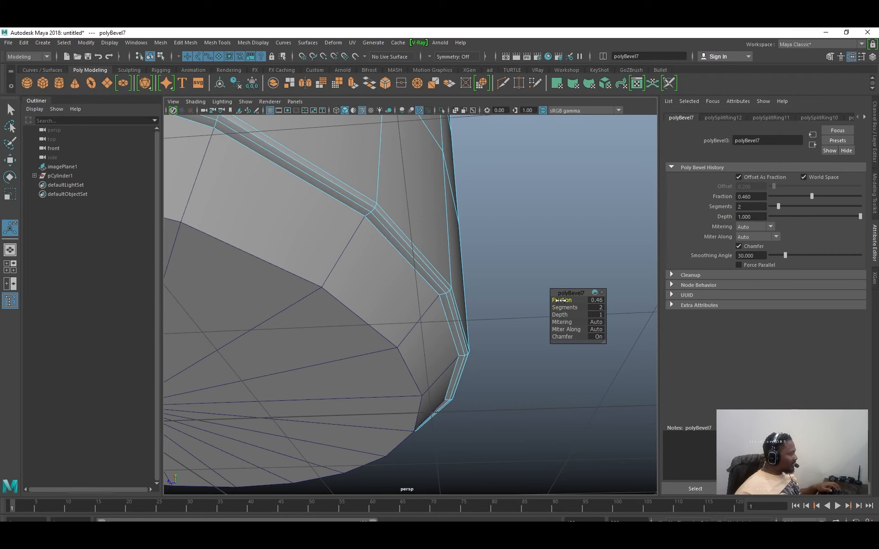
alt+drag(414, 273, 525, 330)
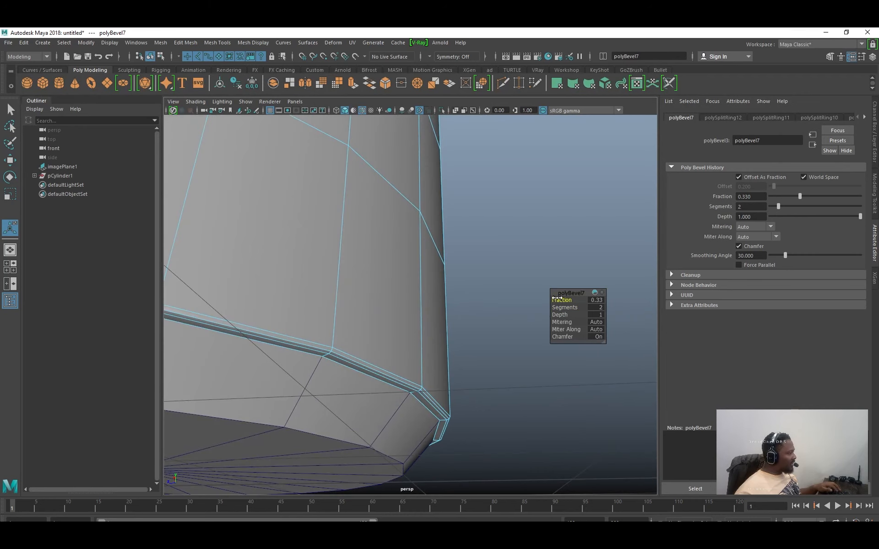
alt+drag(415, 294, 414, 298)
Return the smoothed body to object mode, deselect it and hide the wireframe overlay.
right_drag(441, 317, 494, 229)
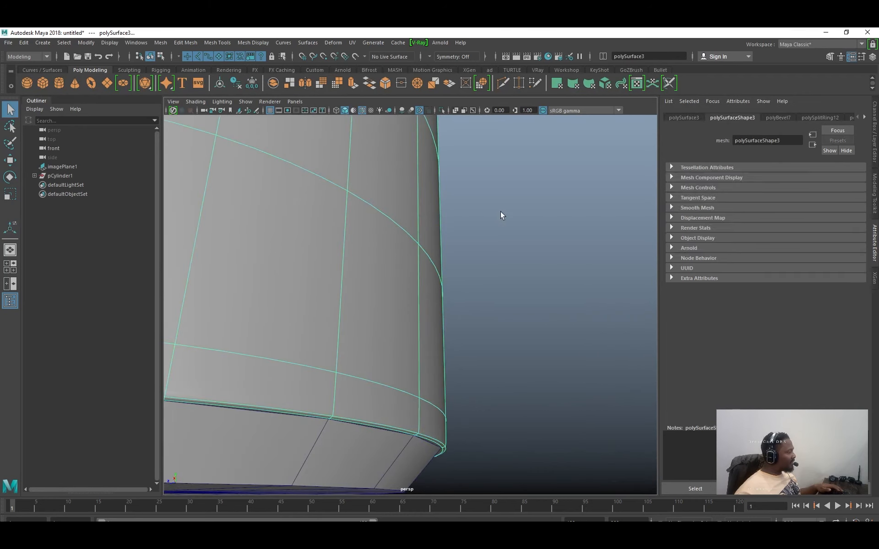
click(502, 215)
alt+drag(506, 233, 515, 293)
alt+right_drag(515, 293, 361, 281)
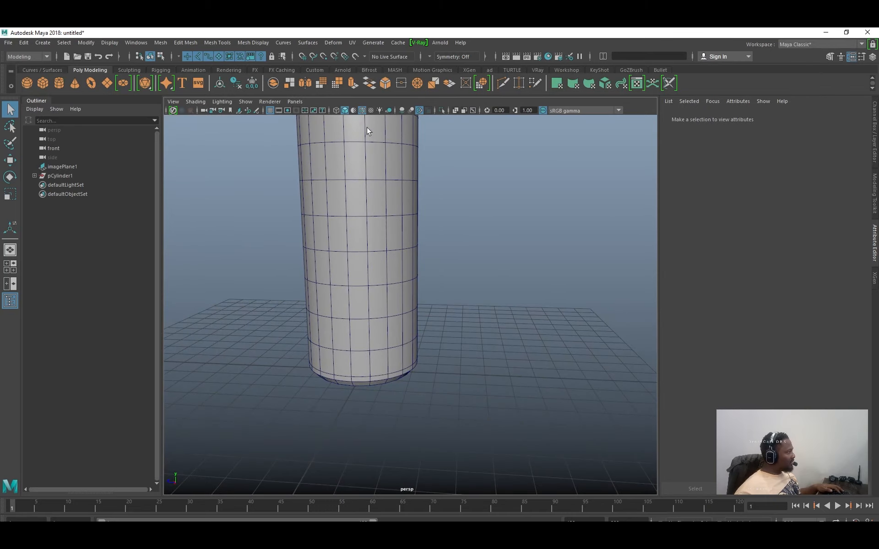
click(362, 111)
mouse_move(519, 398)
alt+mouse_down()
mouse_move(537, 347)
mouse_move(507, 341)
alt+mouse_up()
alt+right_drag(507, 341, 535, 337)
Extrude the faces around the centre vertex on the underside of the bottle's base and scale them slightly inward.
click(394, 327)
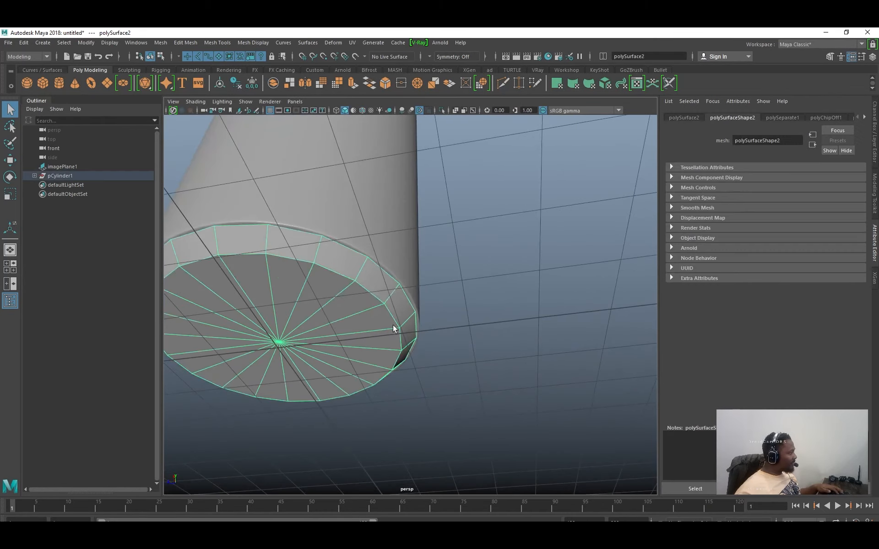
click(483, 345)
click(386, 318)
key(1)
alt+drag(386, 319, 367, 360)
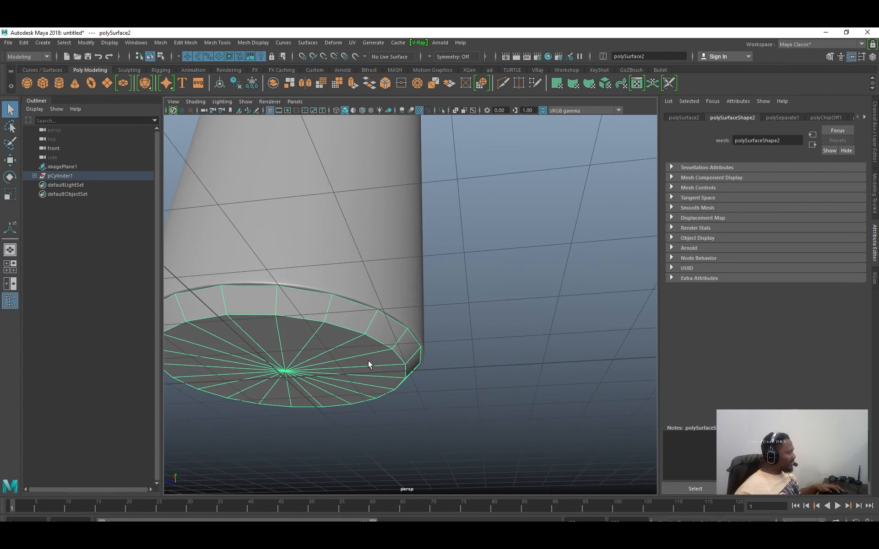
right_drag(368, 361, 375, 344)
double_click(375, 344)
alt+drag(360, 378, 350, 360)
right_drag(283, 316, 259, 318)
click(278, 331)
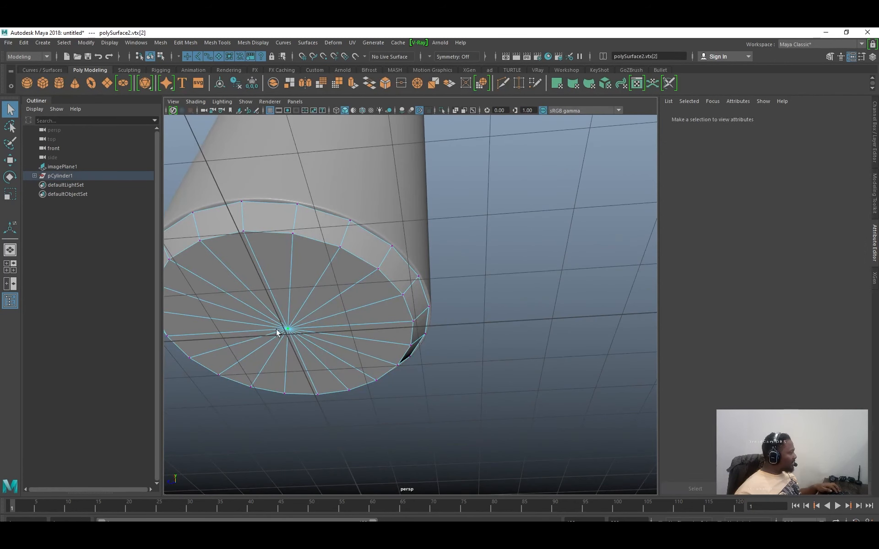
ctrl+right_click(497, 308)
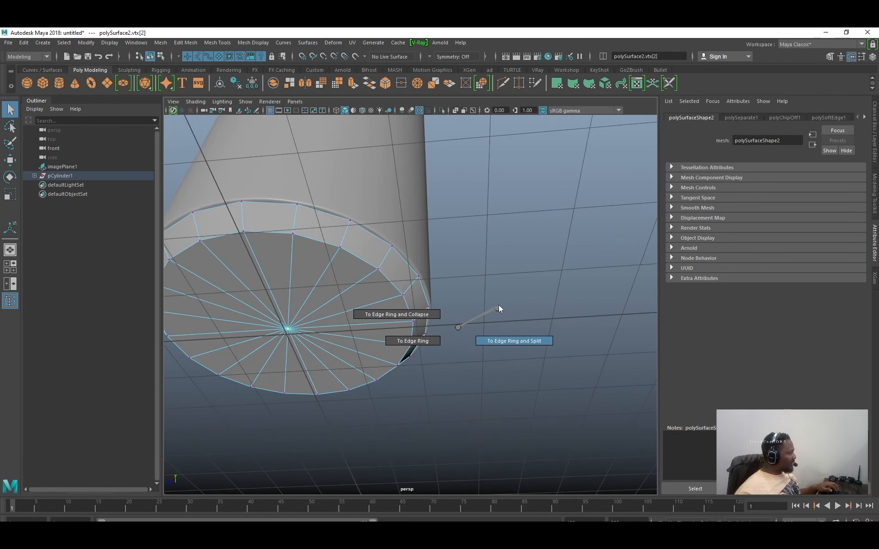
click(495, 334)
shift+right_drag(499, 345, 521, 311)
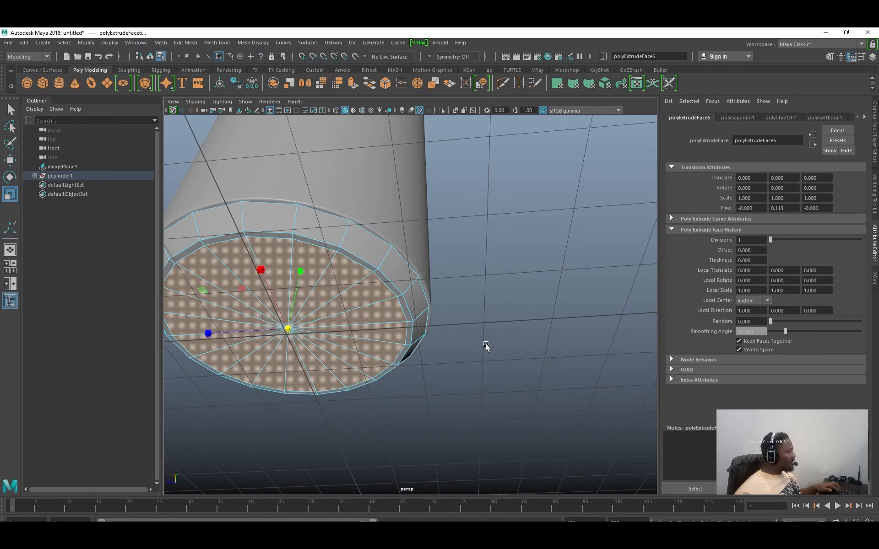
Extrude the underside faces again, scale them inward and move them up into the base to form a tapered recess.
shift+right_drag(486, 347, 489, 317)
drag(274, 334, 272, 334)
key(w)
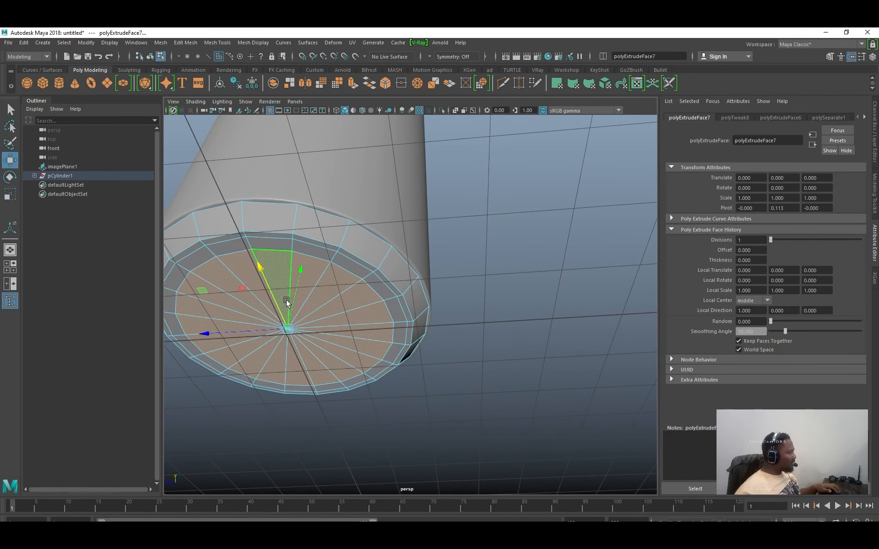
drag(295, 296, 298, 288)
key(r)
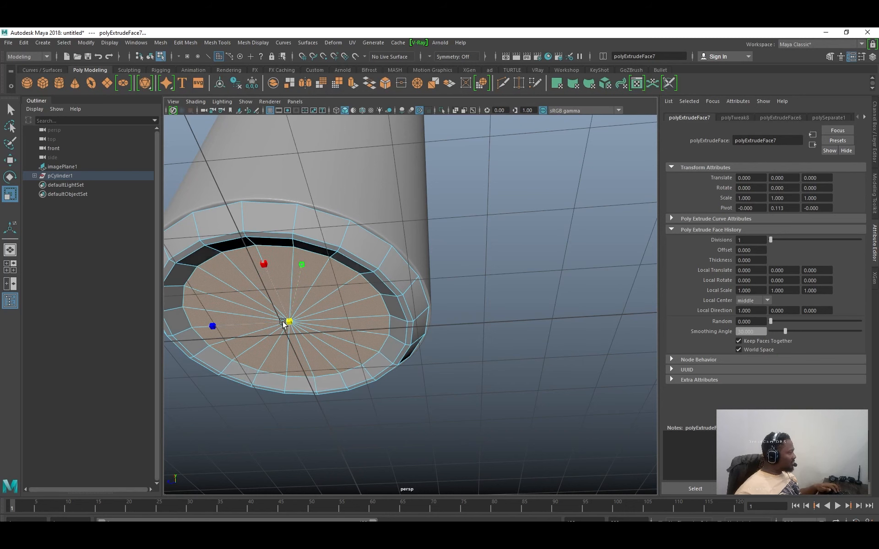
drag(283, 322, 276, 323)
key(w)
Bevel the recess's inner and outer edge loops with 2 segments and a fraction of 0.27, then return the smoothed base to object mode.
alt+drag(380, 321, 404, 300)
key(q)
right_drag(403, 300, 398, 257)
double_click(398, 257)
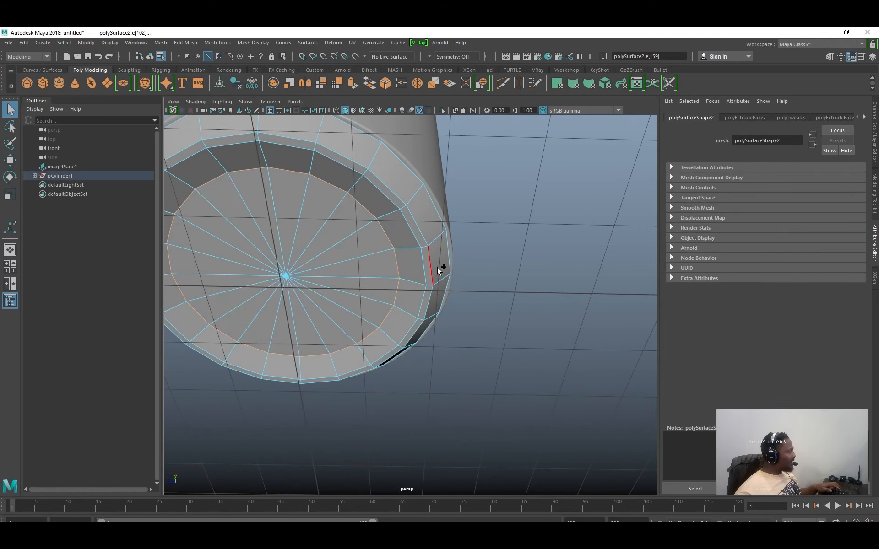
click(432, 262)
shift+right_drag(492, 245, 534, 250)
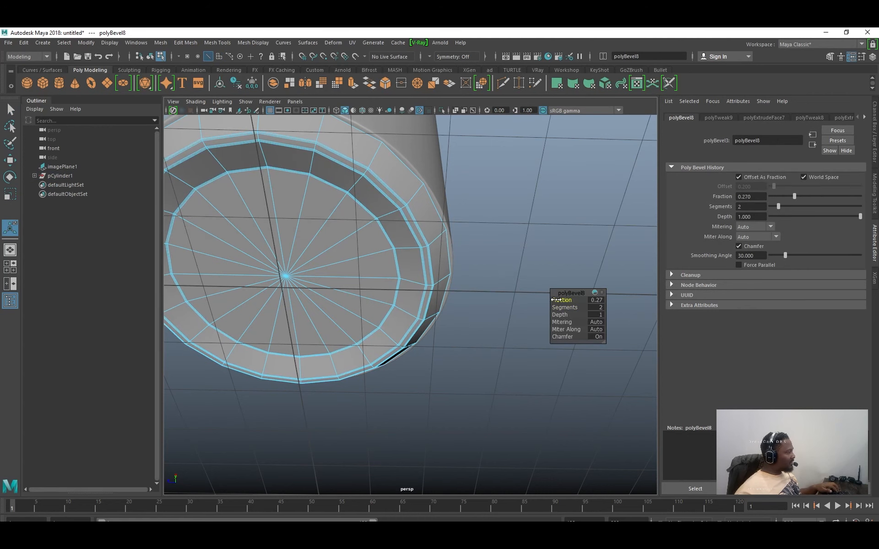
key(q)
click(504, 192)
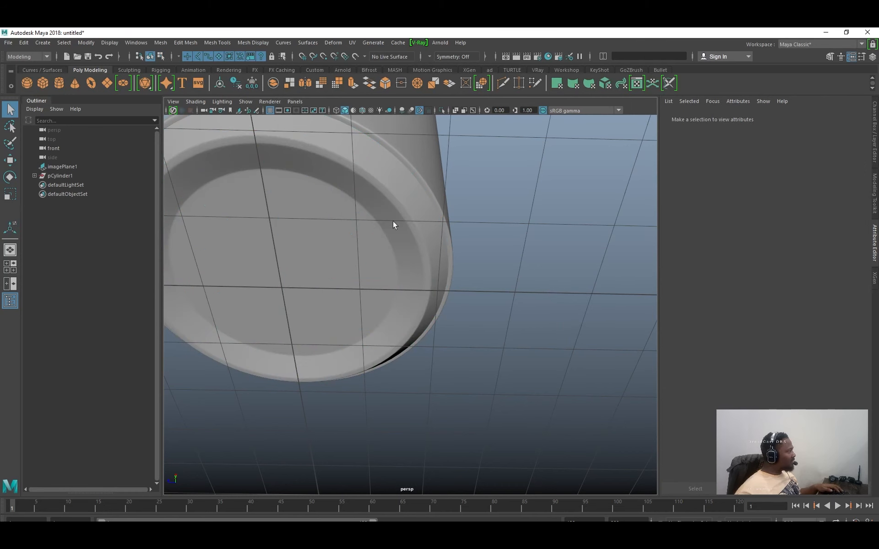
Hide the viewport grid and assign a new Blinn material to the bottle's base.
alt+drag(392, 220, 411, 244)
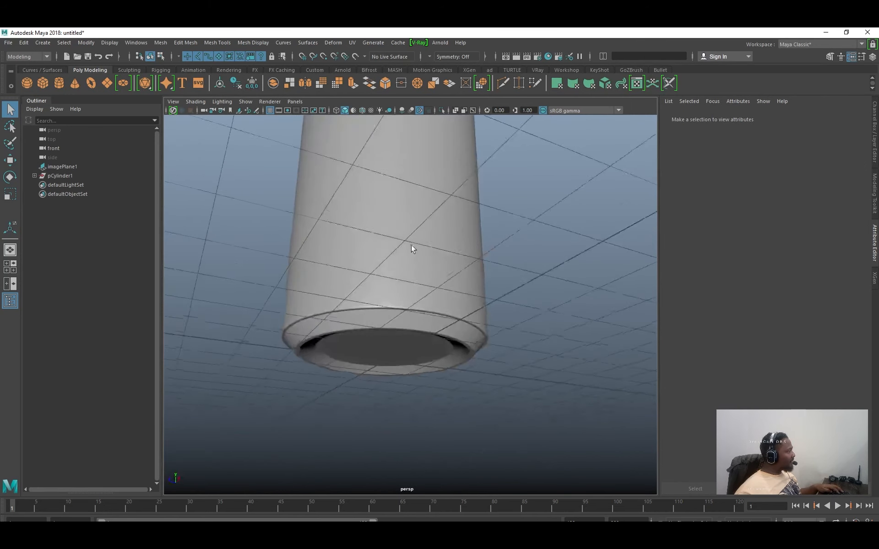
click(269, 109)
alt+drag(421, 284, 416, 256)
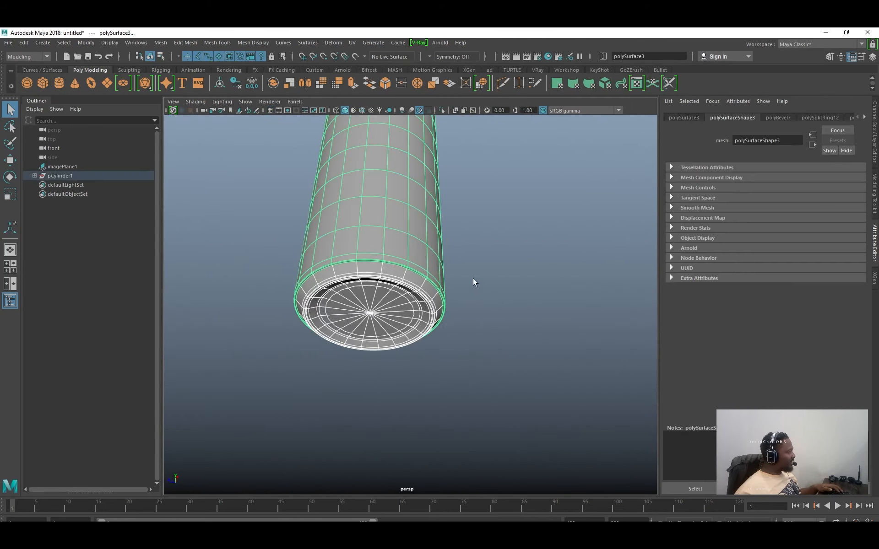
click(422, 313)
right_click(524, 239)
click(581, 483)
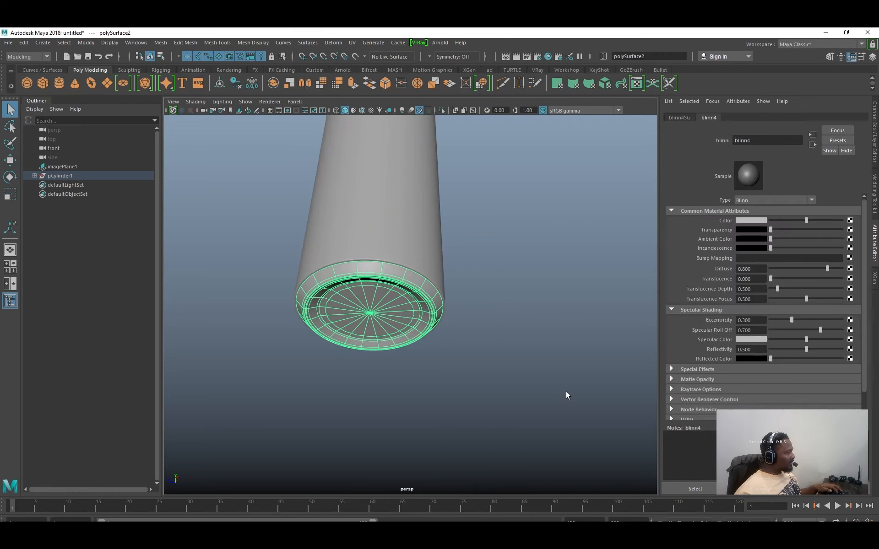
click(567, 394)
Examine the shaded bottle from its lower body up to the lid from several angles.
alt+drag(460, 328, 435, 375)
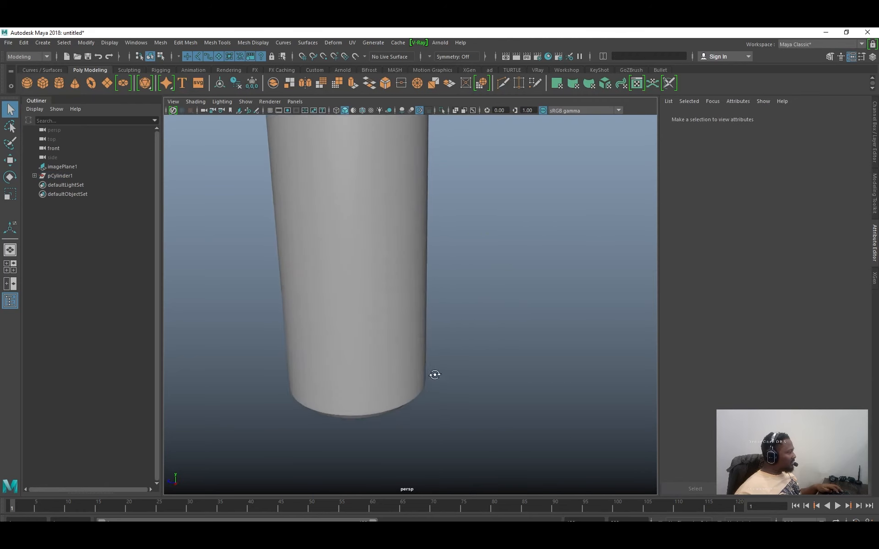
alt+middle_drag(435, 375, 410, 345)
click(389, 336)
alt+drag(410, 328, 420, 271)
alt+right_drag(420, 270, 391, 246)
alt+drag(391, 245, 394, 289)
click(476, 285)
alt+right_drag(476, 287, 344, 310)
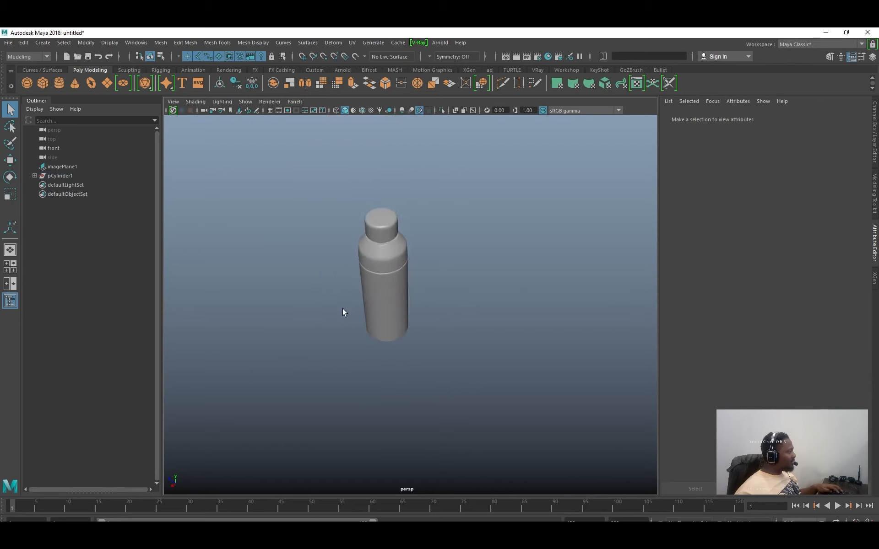
alt+drag(343, 309, 522, 321)
Compare the bottle's base, shoulder and lid with the front reference image.
key(space)
key(space)
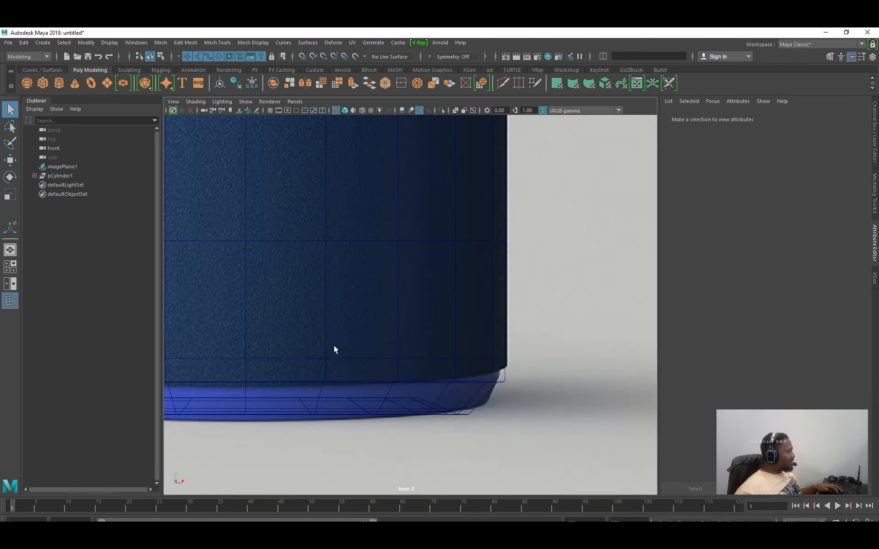
alt+right_drag(545, 345, 375, 250)
alt+middle_drag(375, 249, 380, 369)
alt+right_drag(472, 293, 498, 281)
scroll(498, 284, up, 2)
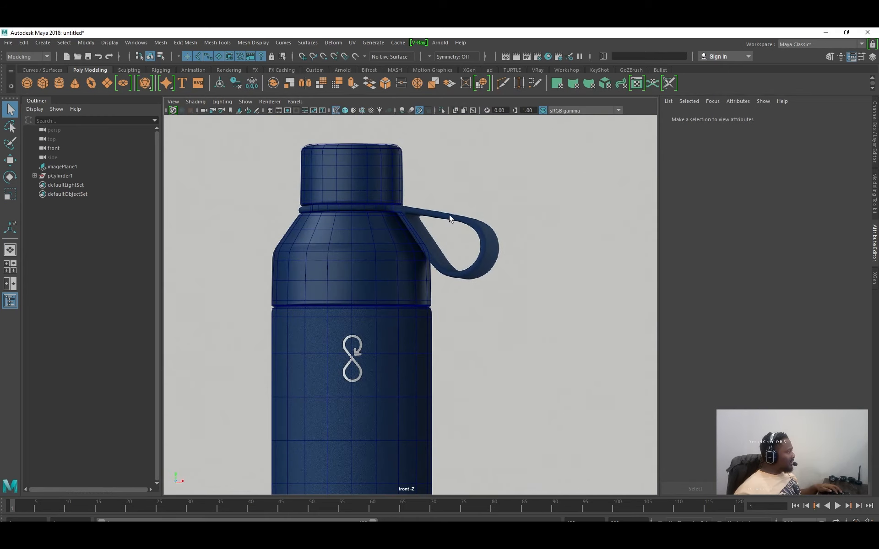
scroll(509, 230, down, 3)
key(space)
key(space)
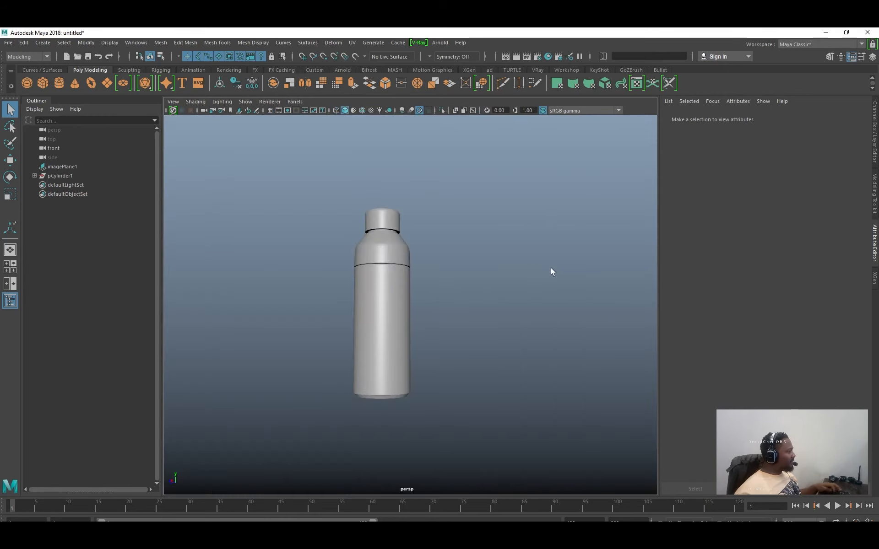
Inspect the recessed underside, the body and the shoulder in perspective, selecting the separate parts to check them.
alt+drag(550, 267, 407, 296)
alt+right_drag(408, 296, 482, 309)
drag(482, 309, 403, 275)
alt+drag(457, 269, 436, 220)
alt+middle_drag(435, 220, 504, 271)
alt+drag(505, 271, 463, 330)
click(485, 288)
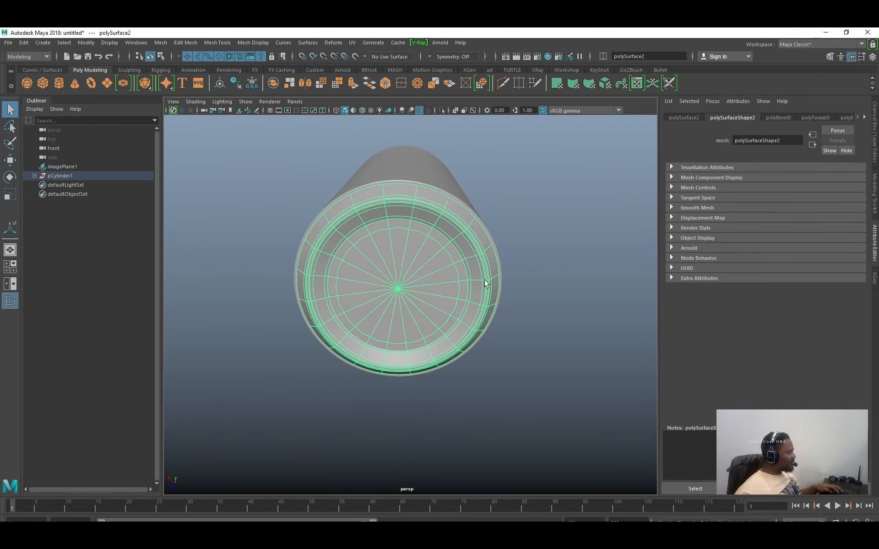
mouse_move(485, 288)
alt+mouse_down()
mouse_move(477, 300)
mouse_move(474, 285)
alt+mouse_up()
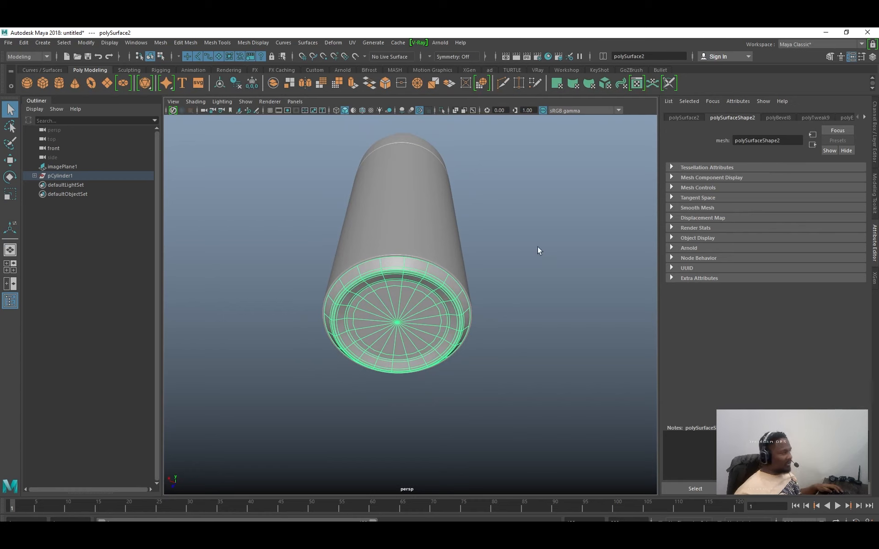
alt+drag(537, 246, 563, 289)
scroll(563, 289, down, 2)
alt+middle_drag(428, 219, 432, 301)
alt+drag(432, 301, 435, 336)
click(436, 280)
alt+middle_drag(436, 279, 442, 240)
scroll(449, 241, down, 3)
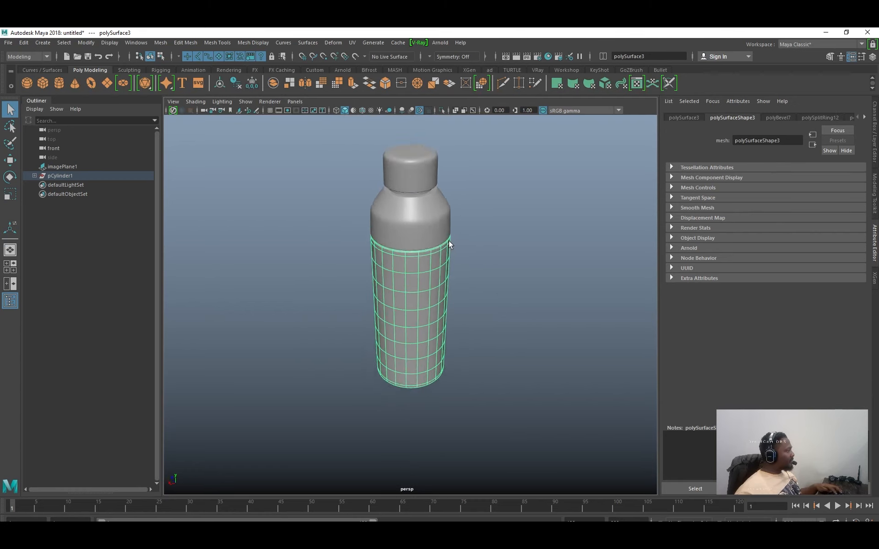
click(413, 205)
click(514, 275)
alt+drag(516, 277, 484, 288)
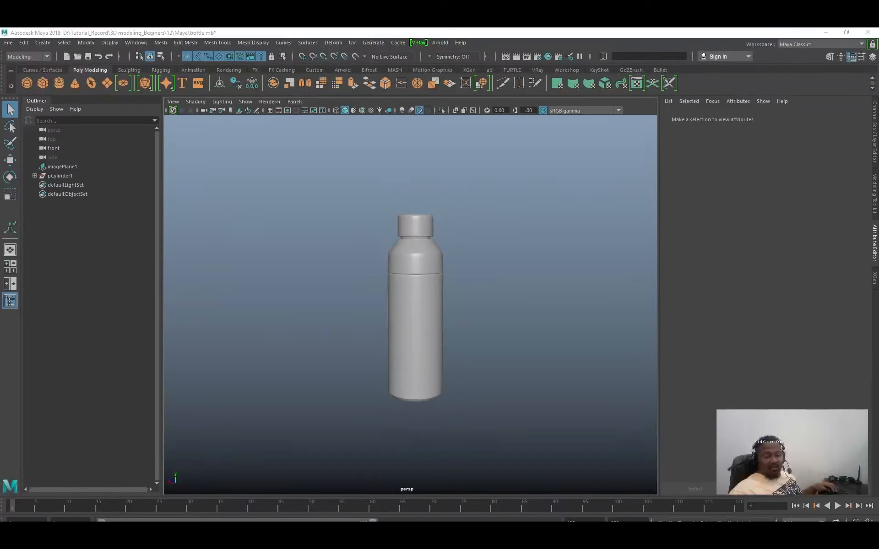
Examine the carry strap and its ring around the neck in the front reference image.
click(377, 219)
scroll(376, 219, up, 5)
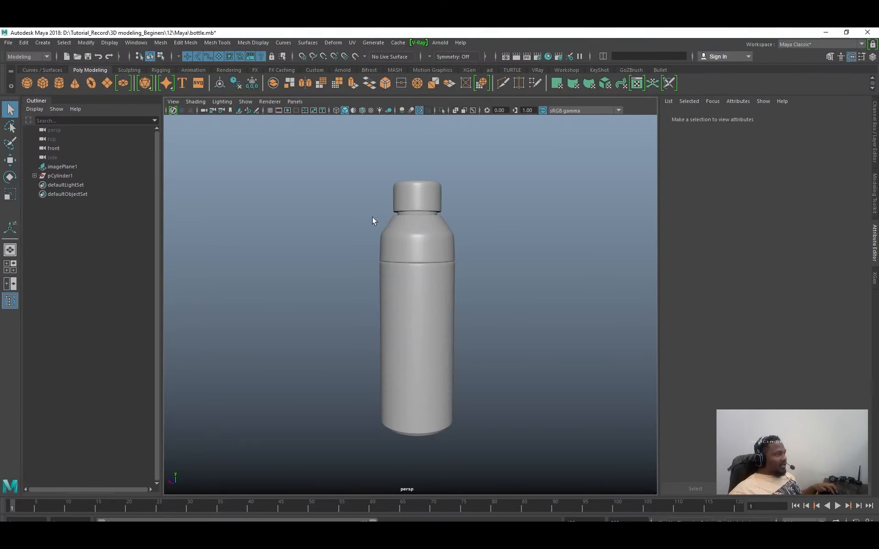
alt+middle_drag(399, 209, 410, 244)
scroll(410, 245, down, 3)
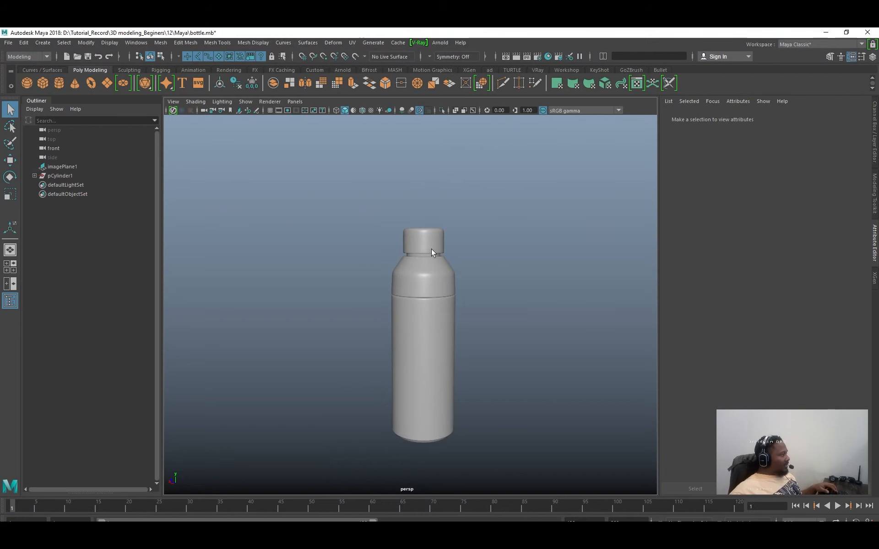
key(space)
key(space)
scroll(452, 304, up, 2)
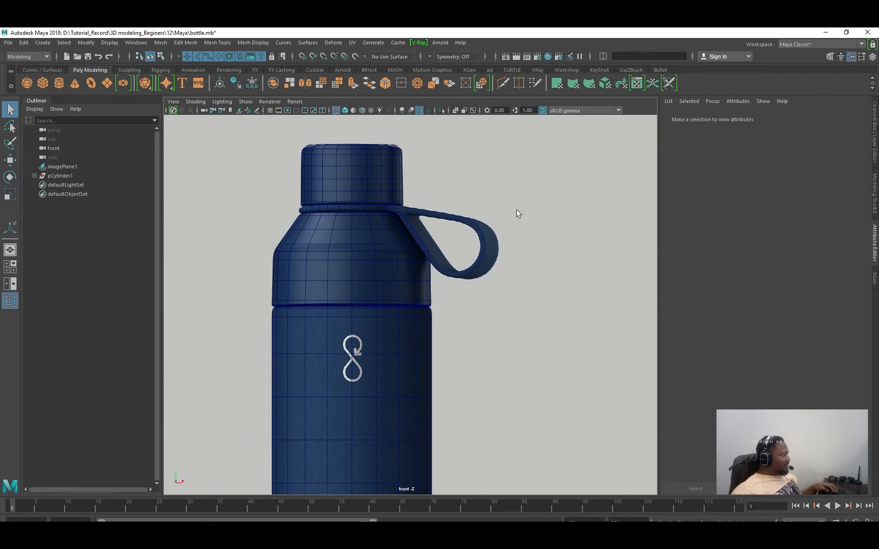
scroll(419, 234, down, 1)
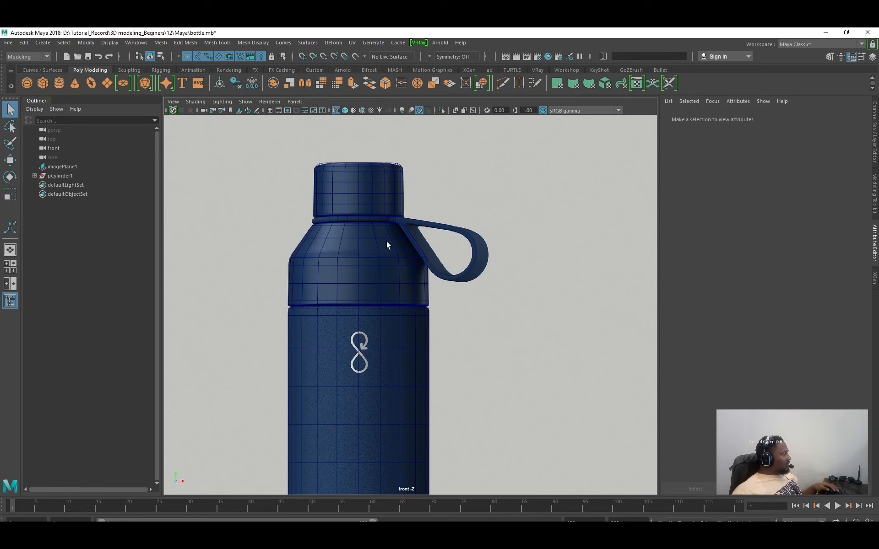
alt+right_drag(380, 214, 570, 274)
alt+middle_drag(466, 243, 489, 339)
alt+right_drag(408, 267, 494, 269)
alt+middle_drag(494, 269, 485, 297)
scroll(497, 281, down, 1)
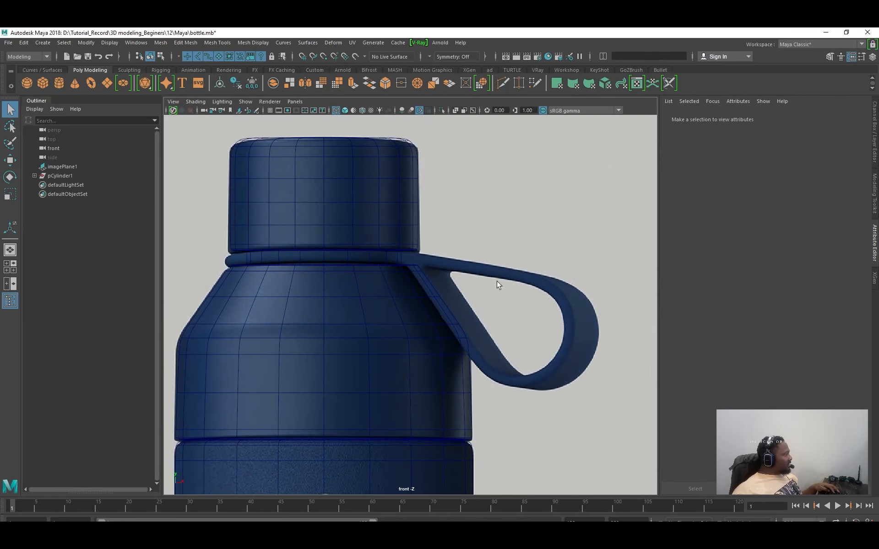
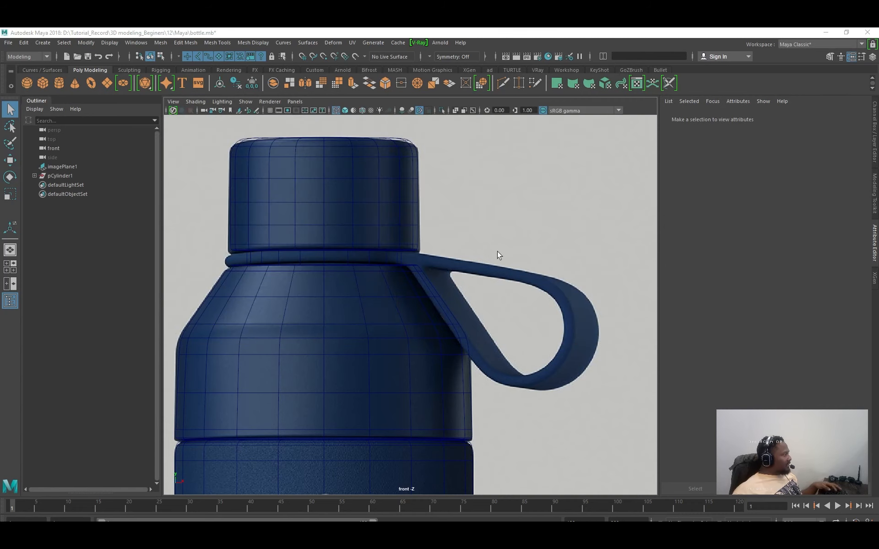
scroll(553, 221, down, 5)
Isolate the neck ring beneath the lid in the perspective view and select its bottom edge loop.
key(space)
key(space)
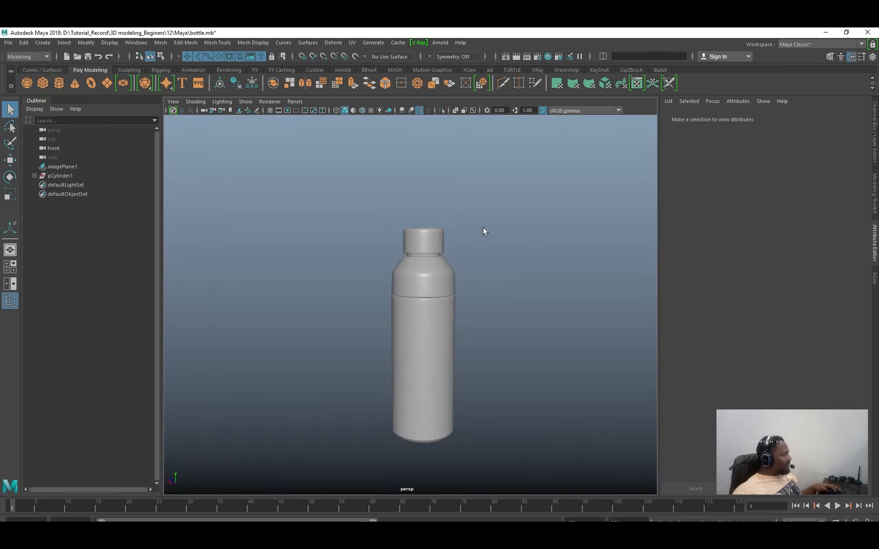
scroll(483, 227, up, 6)
click(467, 291)
key(ctrl+1)
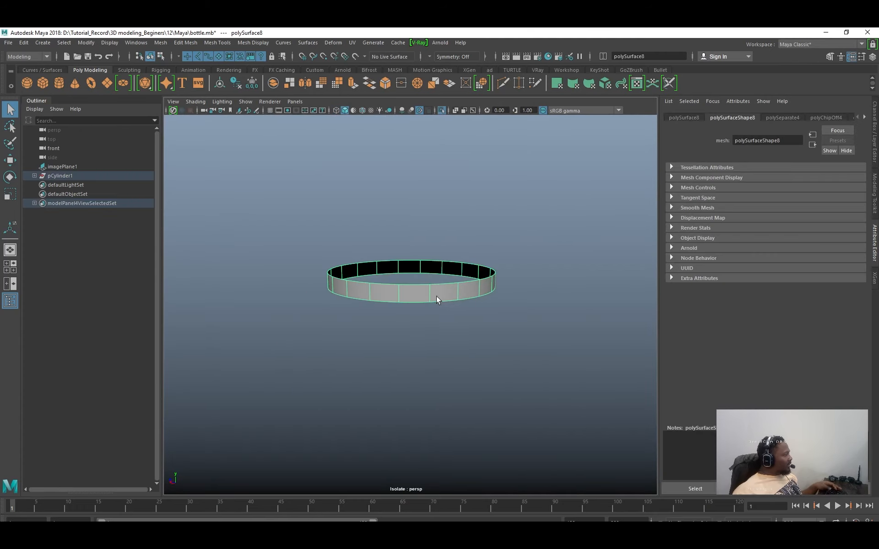
alt+right_drag(436, 295, 498, 300)
key(F10)
double_click(501, 297)
alt+drag(509, 298, 554, 290)
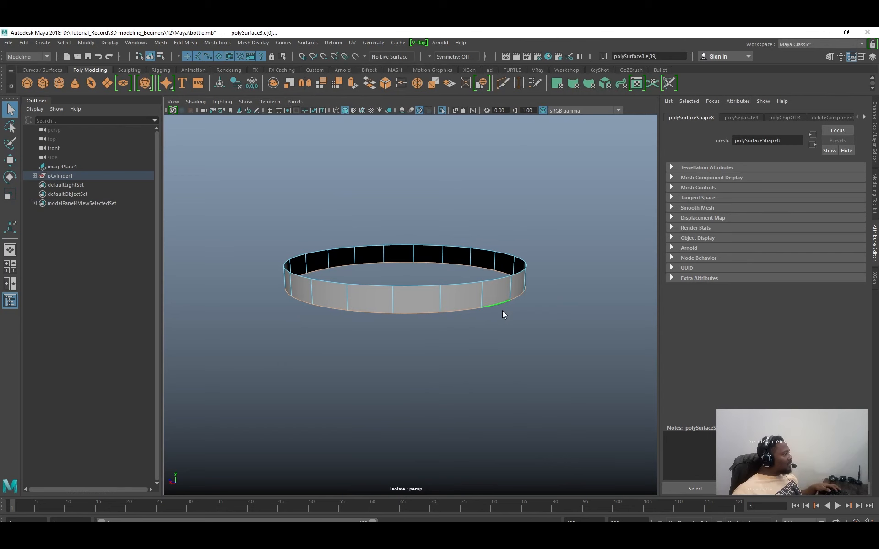
Turn off the smooth preview on the isolated ring and return to object mode.
key(1)
key(F11)
double_click(463, 298)
key(F8)
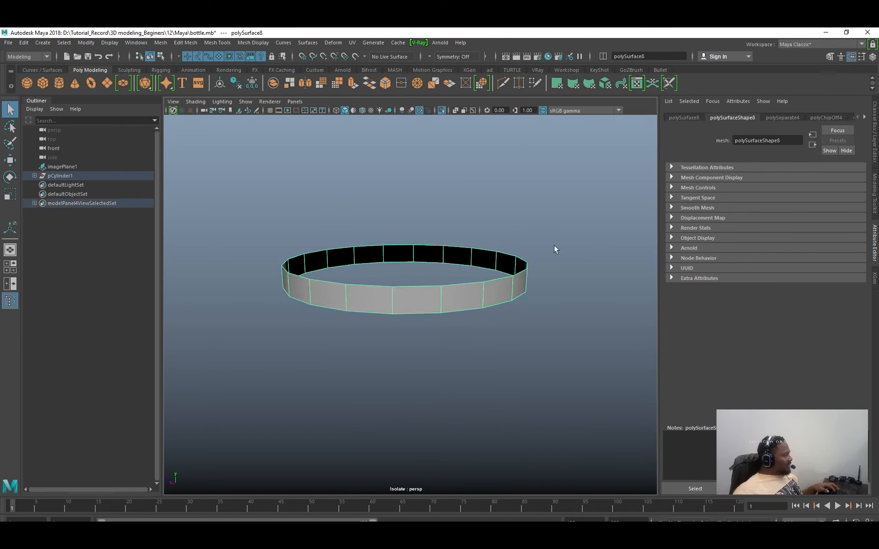
Delete the isolated ring's construction history and center its pivot.
key(w)
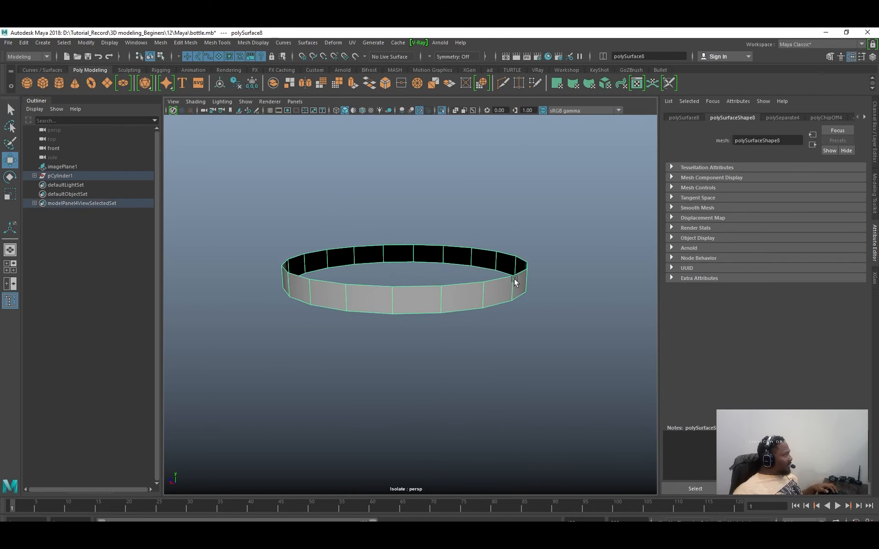
click(314, 70)
click(24, 83)
click(56, 83)
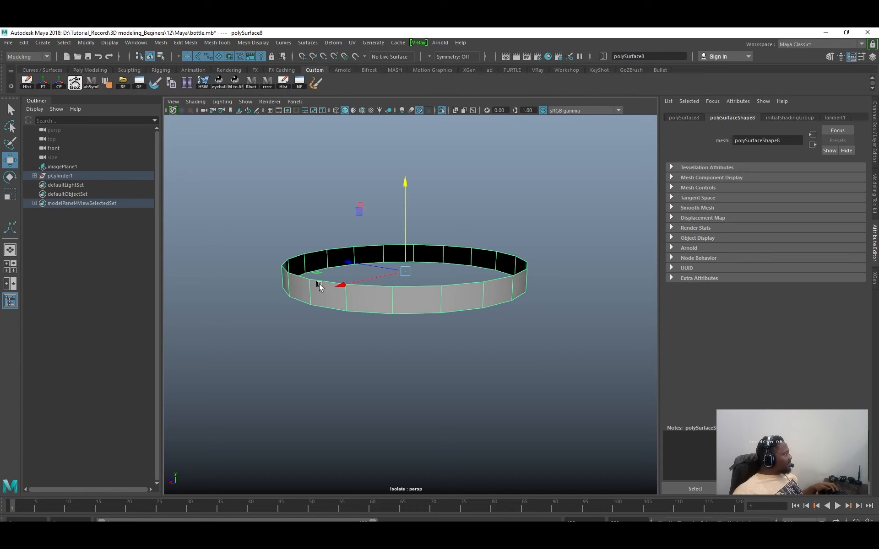
Exit isolation to show the whole bottle and duplicate the thin neck ring beneath the cap.
key(ctrl+1)
alt+right_drag(508, 292, 293, 263)
drag(257, 252, 465, 443)
key(q)
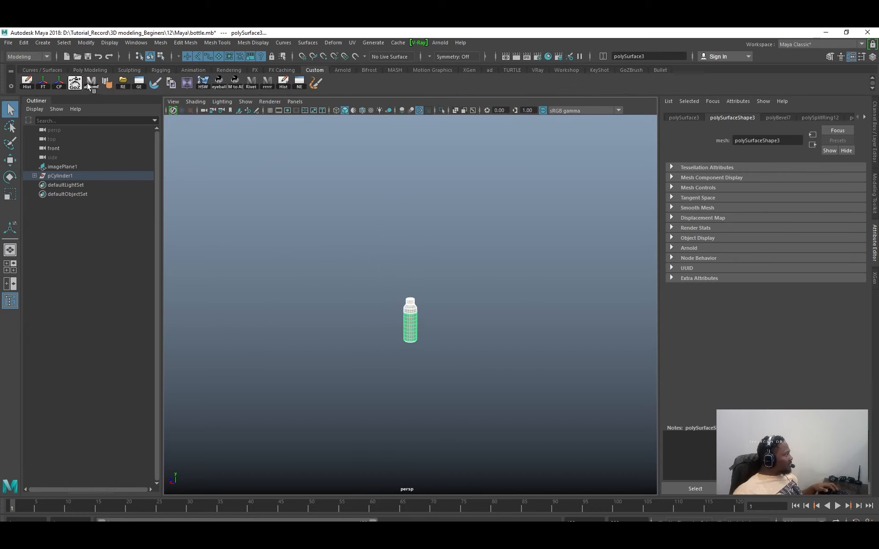
alt+right_drag(327, 308, 499, 319)
click(438, 300)
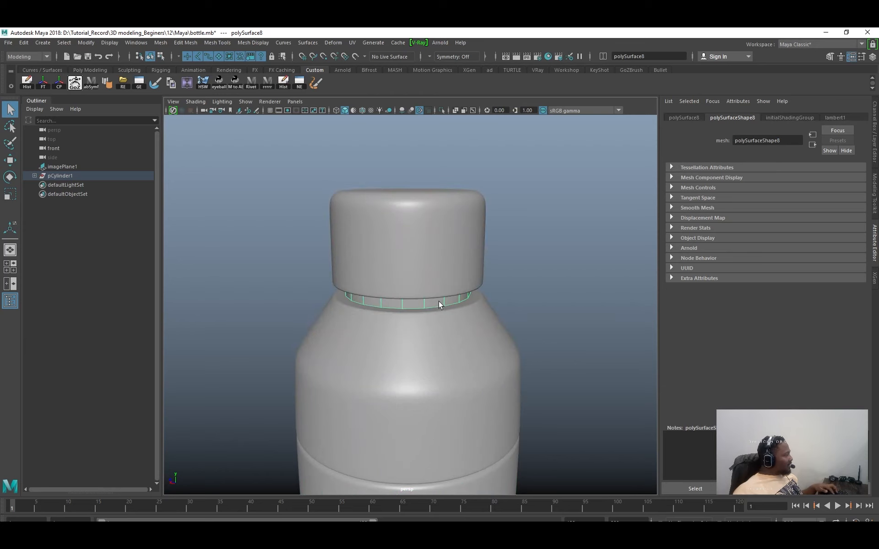
key(f)
alt+drag(545, 351, 558, 324)
alt+drag(455, 309, 545, 341)
key(ctrl+d)
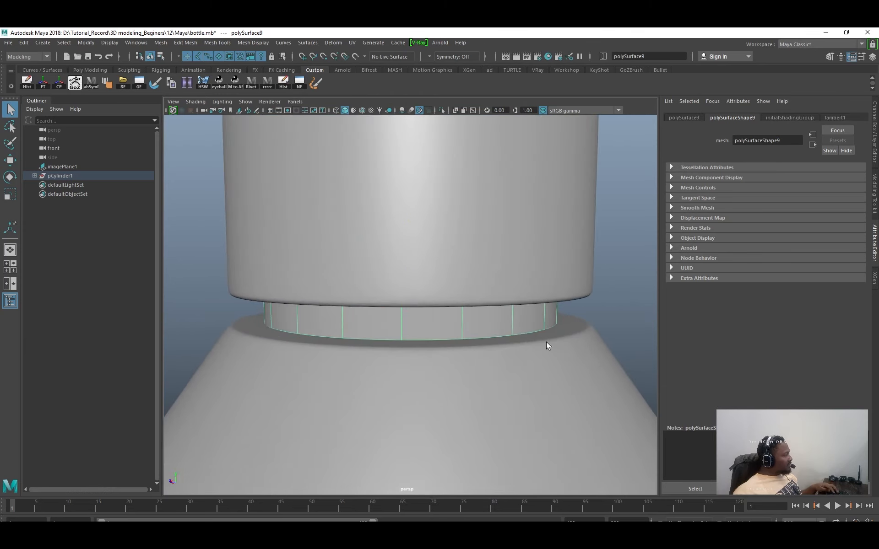
Scale the duplicated neck ring slightly wider and adjust its height between the cap and the shoulder.
key(w)
key(r)
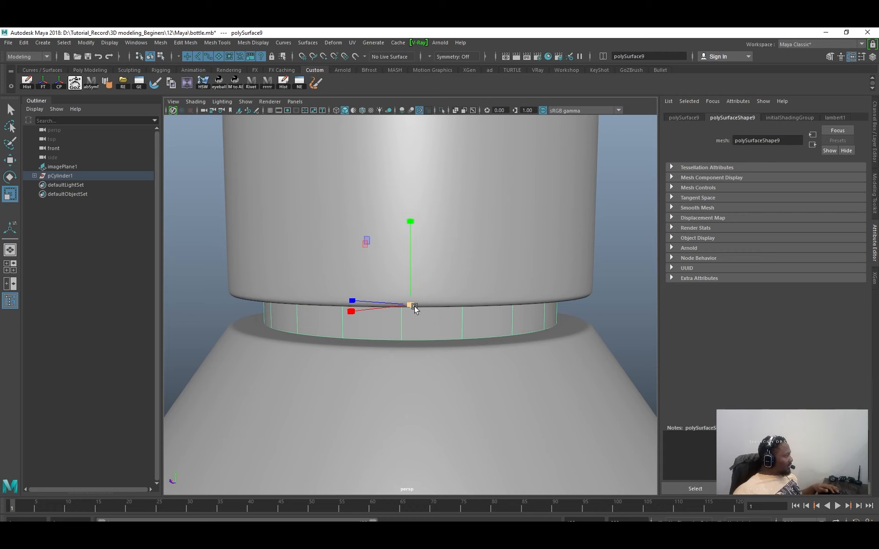
alt+drag(416, 308, 443, 290)
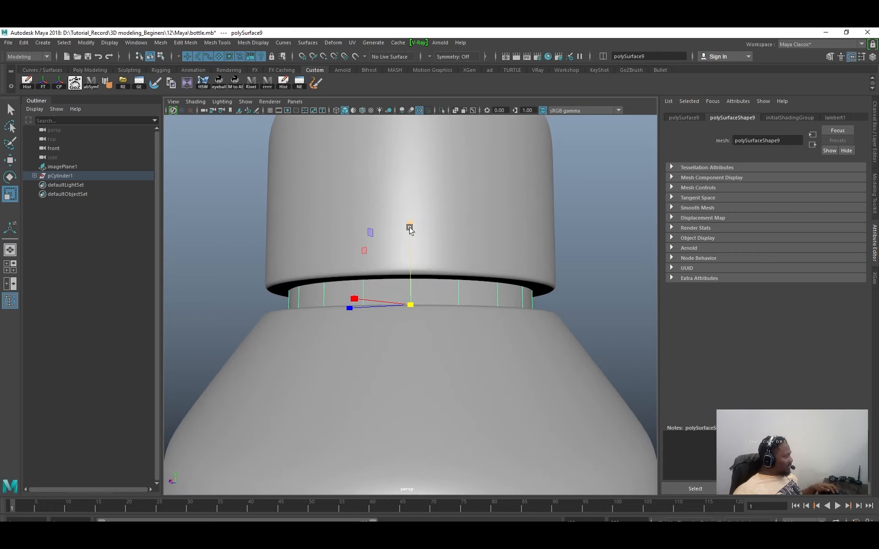
drag(409, 228, 589, 310)
Smooth the duplicated neck ring with one division level and return to object selection.
shift+right_drag(581, 285, 589, 318)
alt+drag(514, 304, 448, 314)
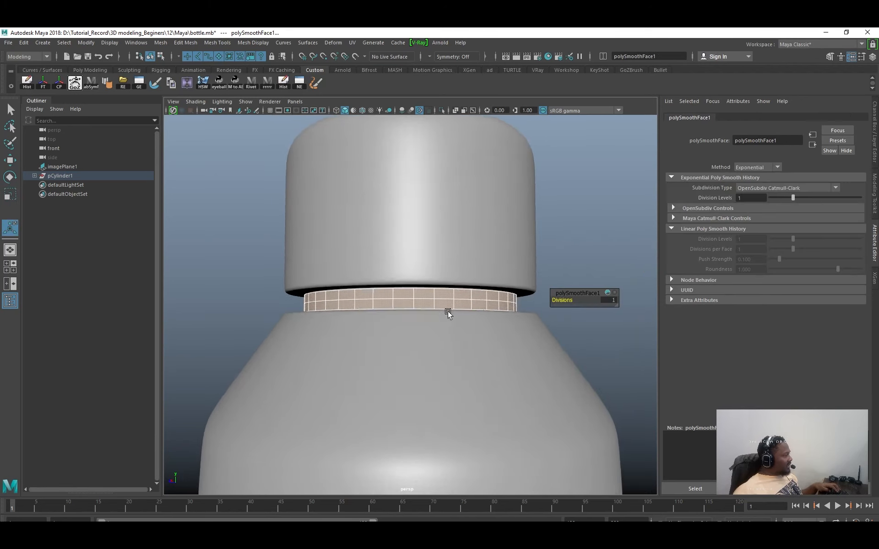
key(q)
scroll(529, 312, up, 3)
scroll(576, 320, down, 1)
alt+drag(576, 319, 322, 301)
scroll(322, 300, down, 8)
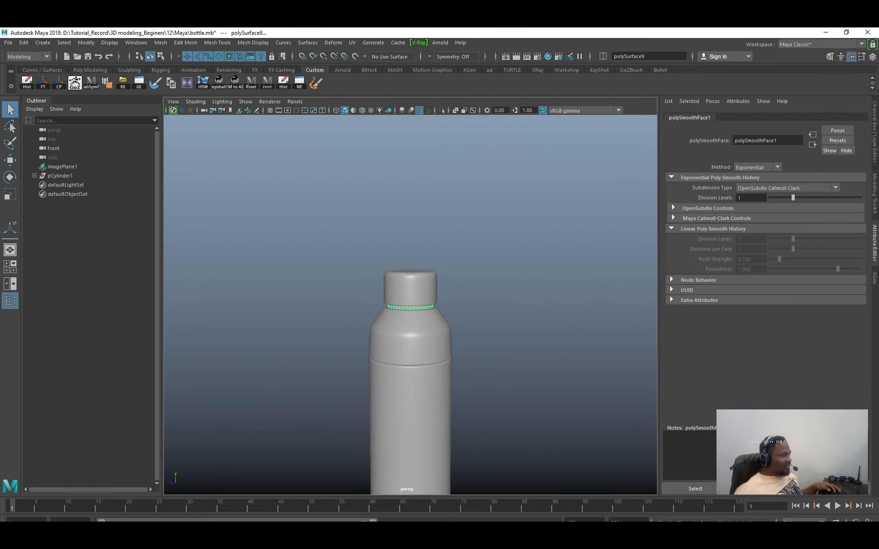
Switch to the reference image board and examine how the carrying loop joins the ring around the bottle's neck.
key(alt+Tab)
right_drag(670, 289, 520, 314)
scroll(516, 336, up, 7)
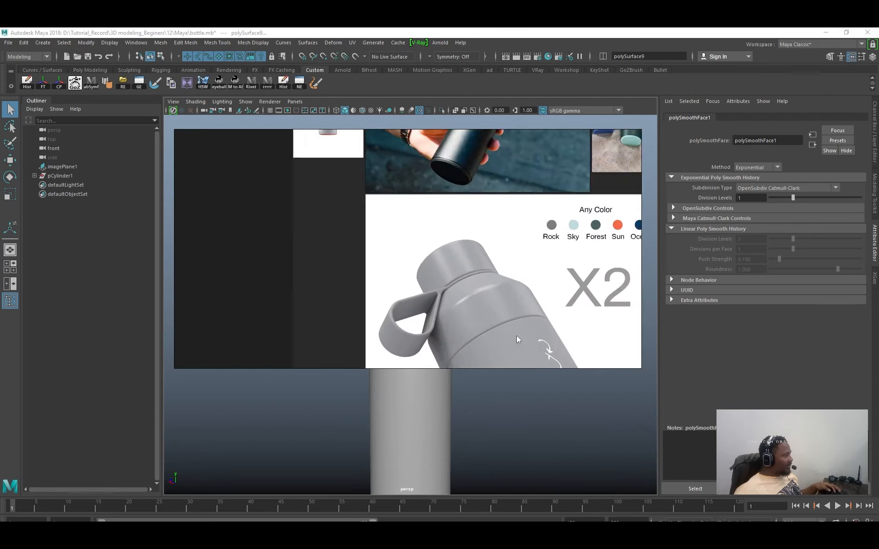
middle_drag(410, 294, 421, 221)
scroll(436, 254, up, 2)
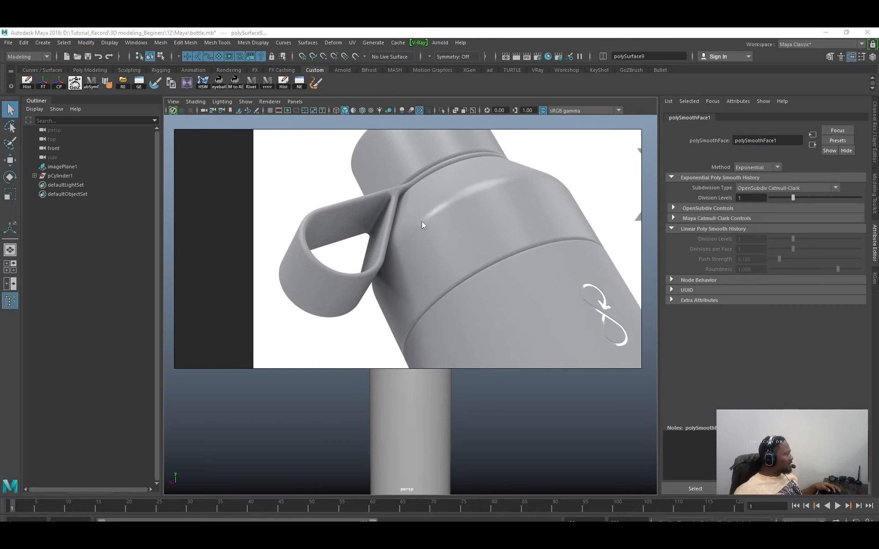
scroll(396, 213, up, 2)
middle_drag(425, 180, 413, 225)
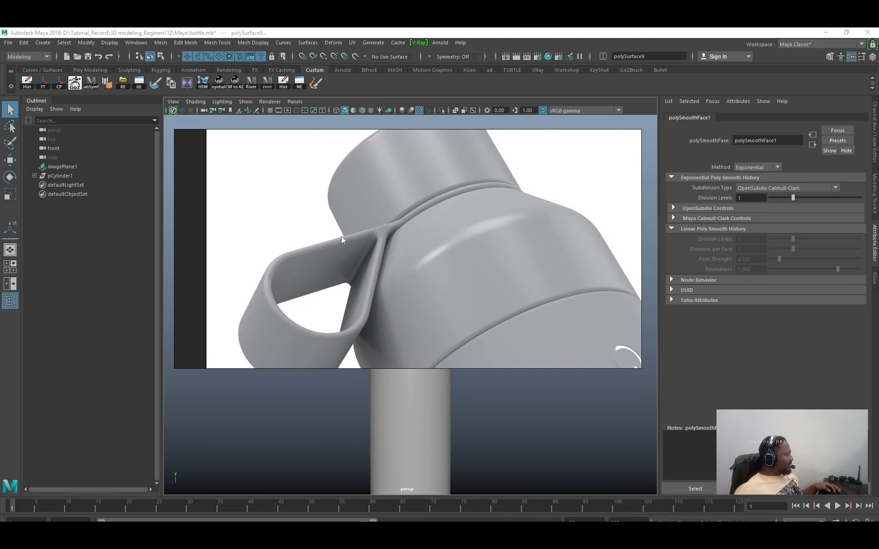
right_drag(380, 256, 878, 316)
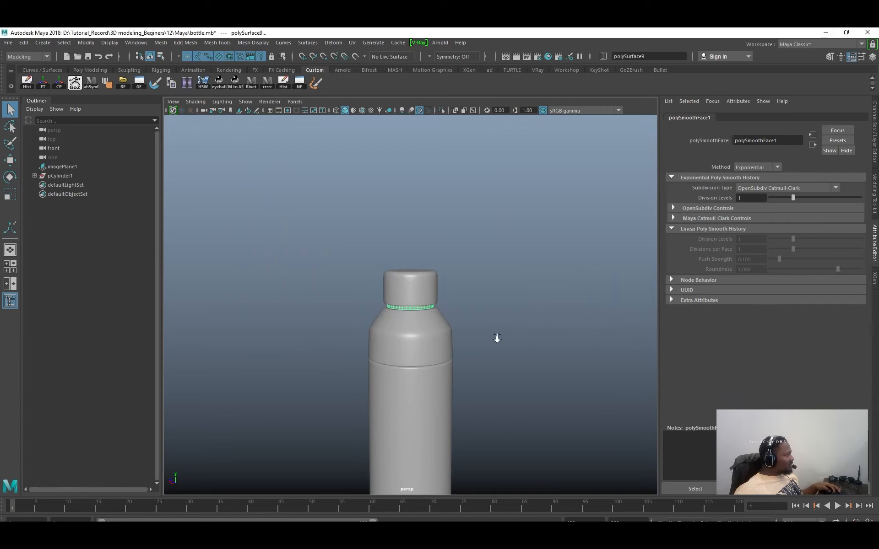
Return to Maya and isolate the smoothed neck ring in the top view.
scroll(526, 318, up, 4)
alt+drag(558, 298, 461, 378)
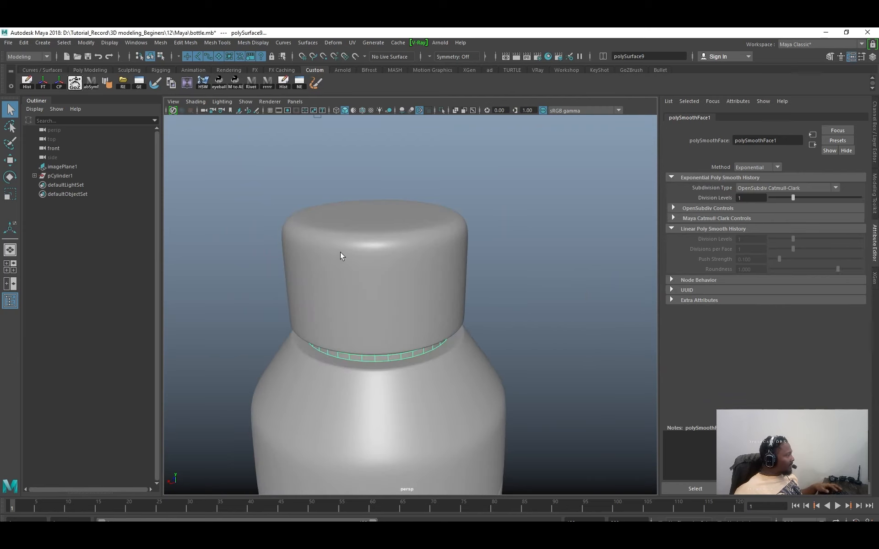
key(f)
key(space)
key(f)
key(space)
scroll(370, 274, down, 5)
key(ctrl+1)
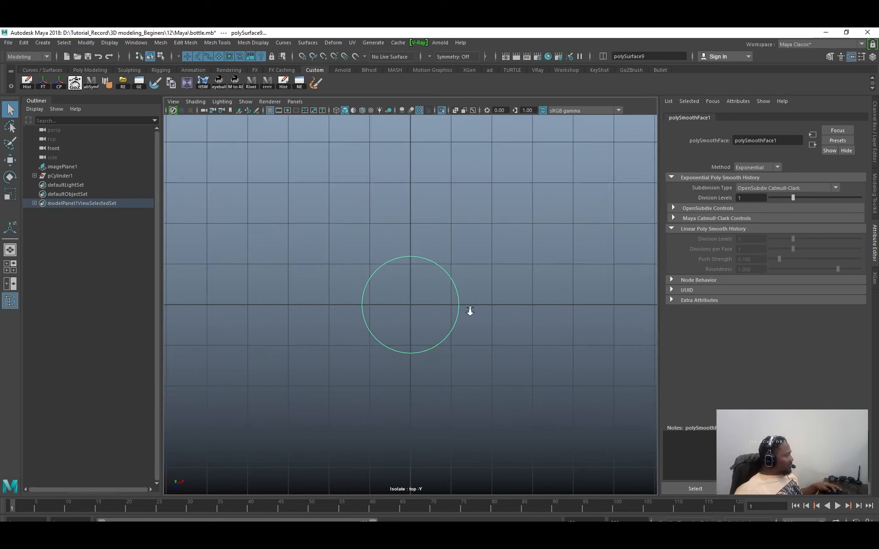
scroll(545, 290, up, 6)
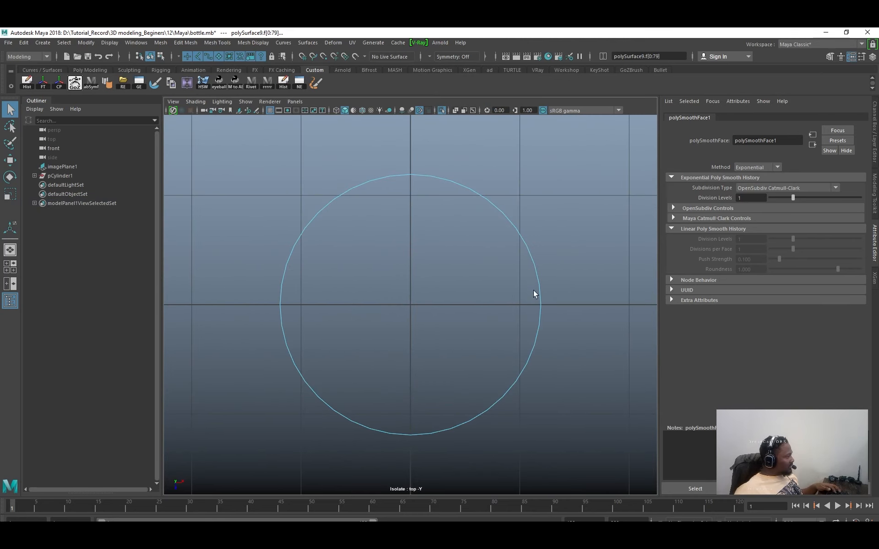
Select the vertices on one side of the neck ring and convert them to a face selection.
drag(533, 290, 567, 316)
key(4)
right_drag(553, 293, 541, 303)
drag(523, 277, 573, 354)
alt+right_drag(573, 355, 577, 312)
key(space)
key(space)
alt+drag(580, 267, 576, 238)
alt+right_drag(576, 238, 492, 260)
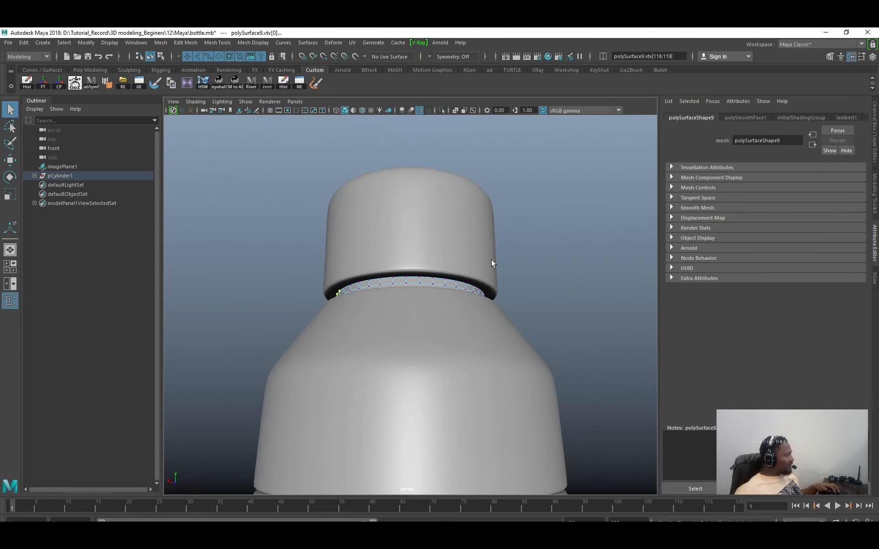
alt+drag(491, 262, 556, 323)
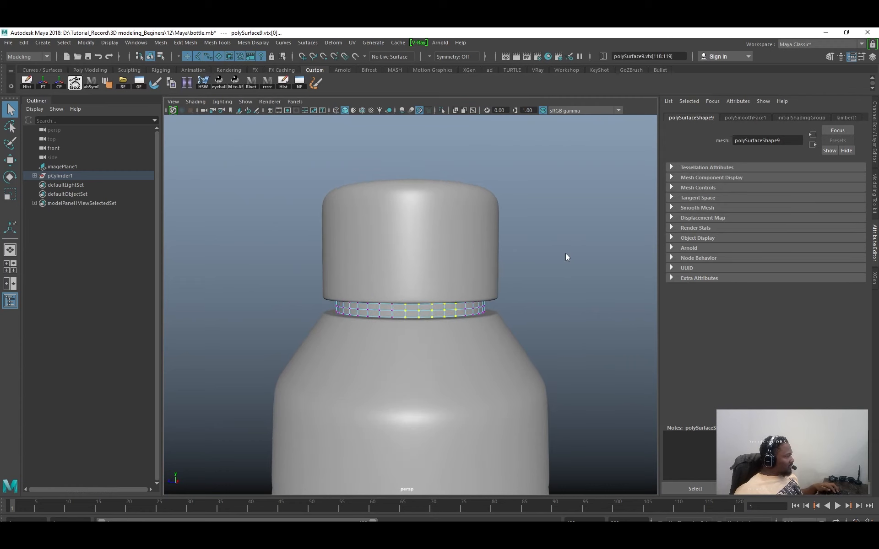
ctrl+right_drag(572, 263, 567, 288)
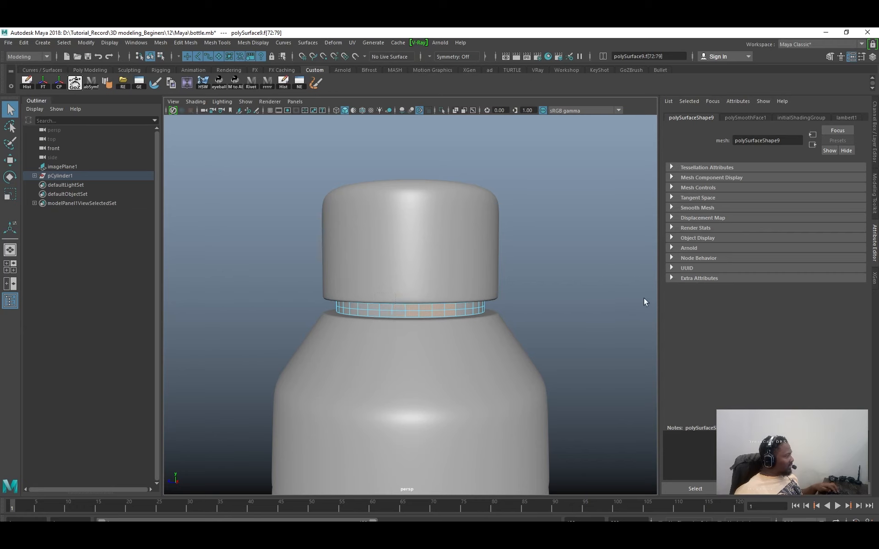
Examine the selected ring faces against the cap and shoulder from several angles, in wireframe and shaded display.
alt+right_drag(645, 302, 496, 333)
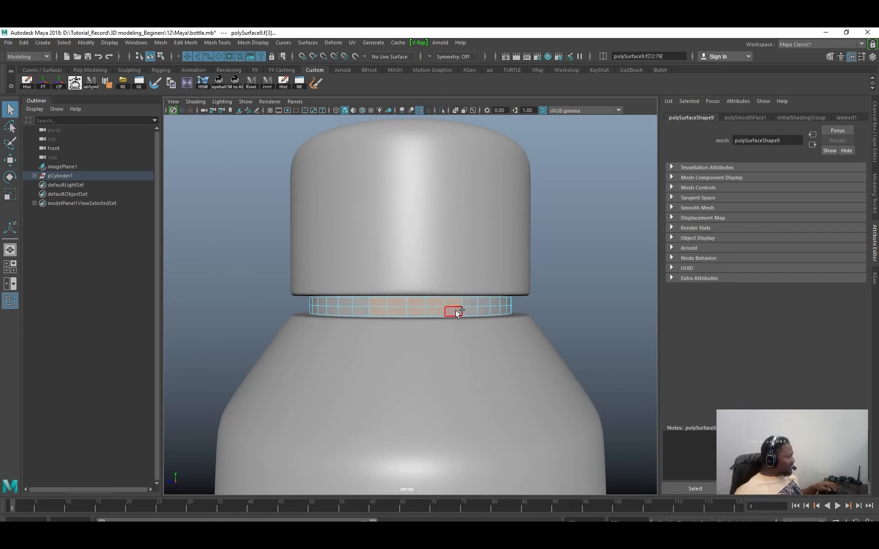
alt+right_drag(589, 321, 528, 326)
mouse_move(527, 327)
alt+mouse_down()
mouse_move(532, 344)
mouse_move(533, 331)
alt+mouse_up()
key(w)
alt+right_drag(533, 331, 485, 325)
alt+drag(485, 325, 514, 350)
key(4)
alt+drag(447, 338, 365, 329)
key(q)
alt+drag(484, 349, 455, 344)
key(w)
mouse_move(454, 344)
alt+right_down()
mouse_move(550, 388)
mouse_move(537, 358)
alt+right_up()
key(5)
mouse_move(536, 347)
alt+mouse_down()
mouse_move(473, 330)
mouse_move(599, 357)
mouse_move(589, 324)
mouse_move(462, 325)
alt+mouse_up()
mouse_move(461, 325)
alt+right_down()
mouse_move(616, 349)
mouse_move(501, 301)
alt+right_up()
alt+drag(502, 301, 516, 299)
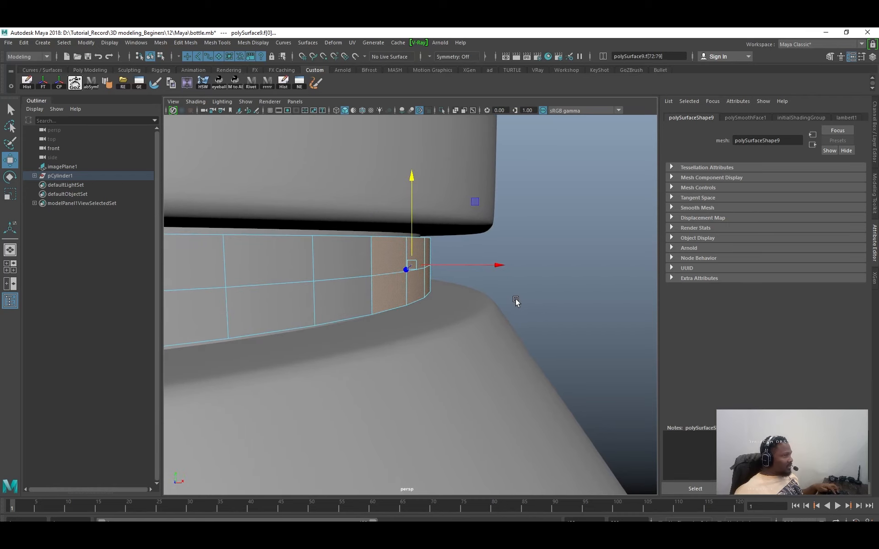
Extrude all faces of the neck ring outward to give it thickness, then reselect it as an object.
key(q)
double_click(362, 297)
shift+right_drag(520, 279, 441, 285)
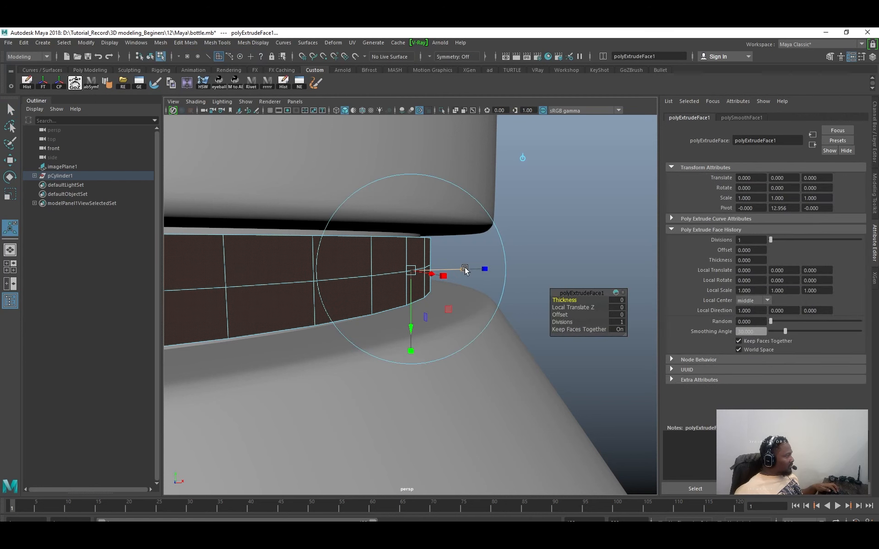
drag(465, 270, 493, 293)
key(q)
right_drag(502, 269, 564, 245)
click(440, 280)
alt+drag(441, 281, 503, 270)
alt+right_drag(502, 270, 550, 275)
scroll(459, 264, down, 2)
alt+drag(437, 274, 404, 282)
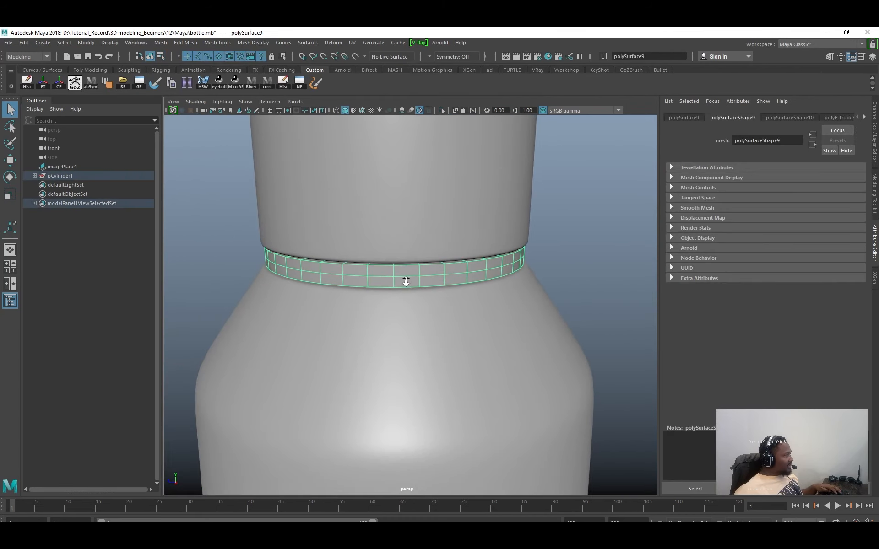
Select the block of faces on one side of the thickened ring in the top view.
scroll(404, 281, up, 2)
key(space)
key(f)
key(space)
scroll(503, 256, down, 5)
right_drag(547, 262, 545, 233)
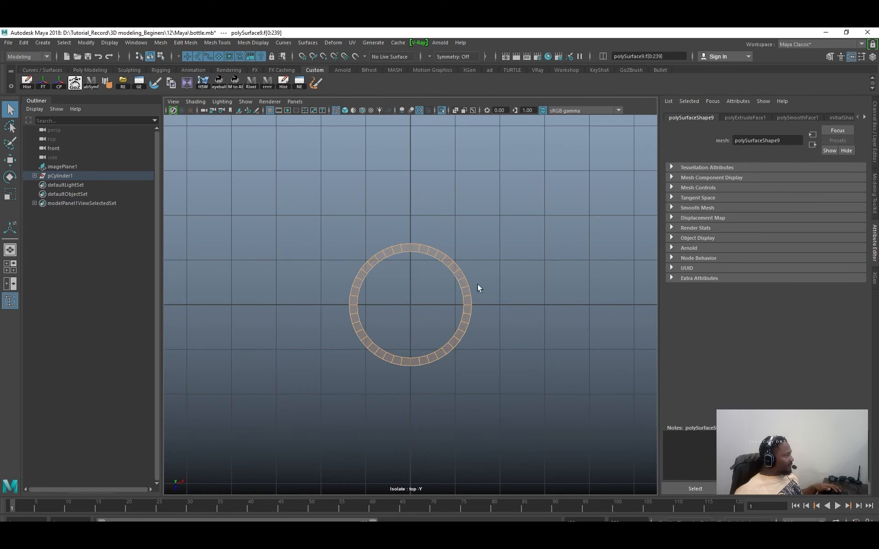
scroll(499, 304, up, 3)
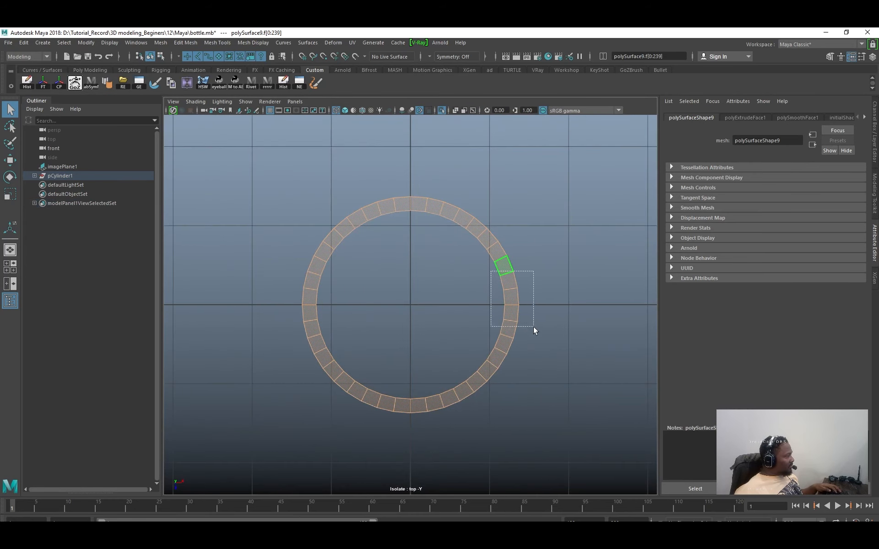
drag(533, 326, 534, 326)
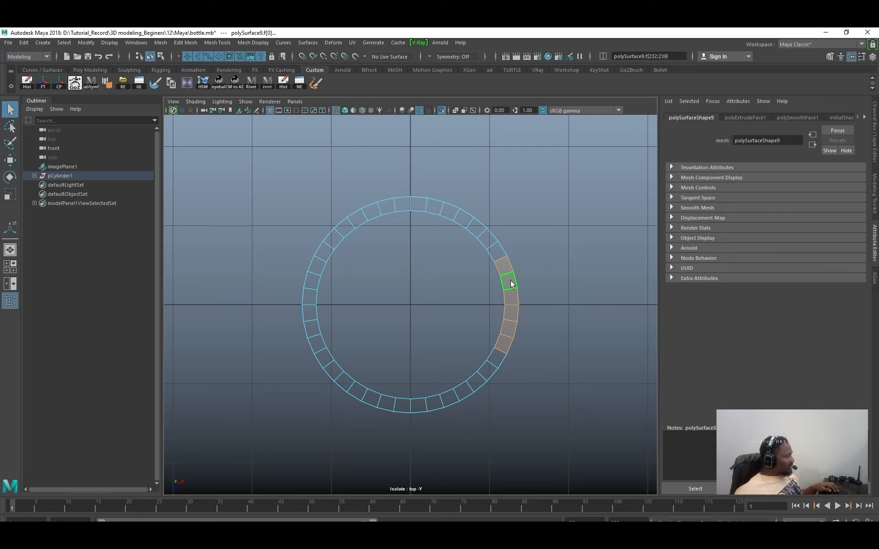
scroll(554, 314, down, 5)
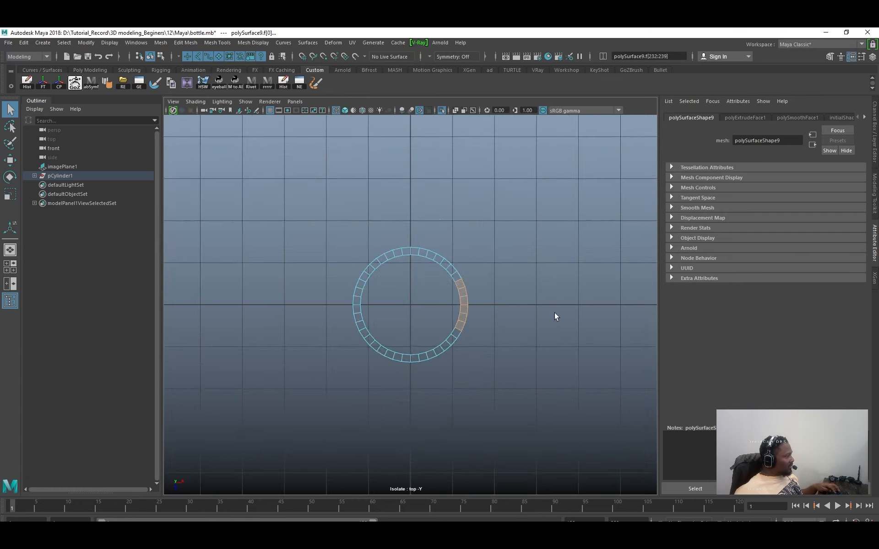
Reduce the selection to the outer faces on that side of the ring in the perspective view.
key(space)
key(space)
key(f)
key(w)
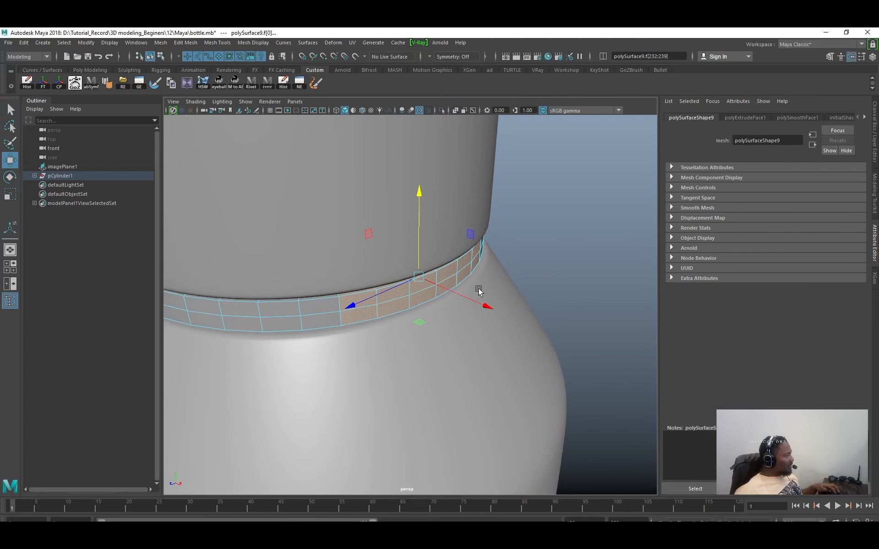
alt+drag(360, 316, 334, 284)
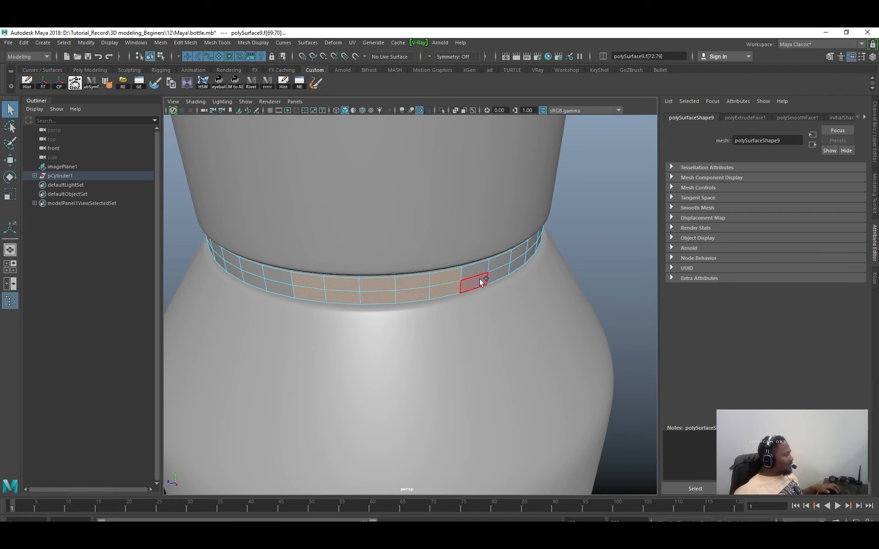
scroll(478, 281, down, 5)
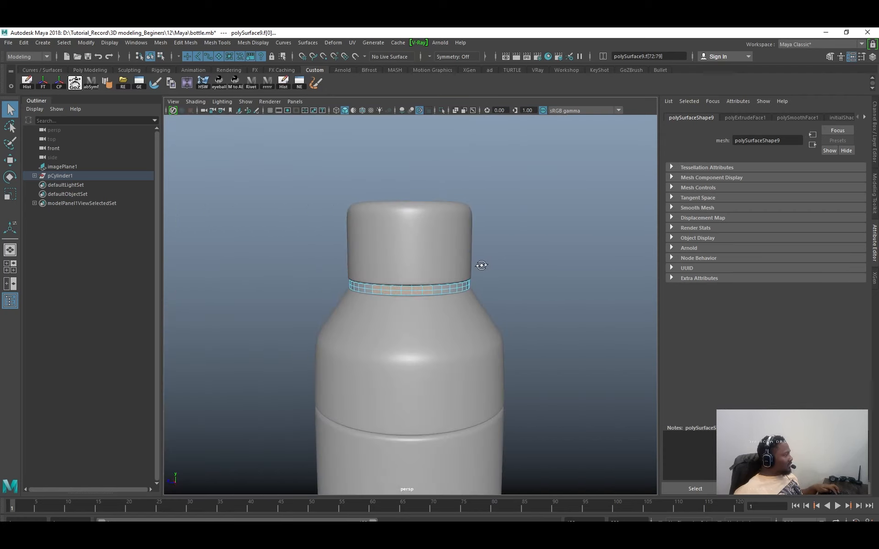
Extrude the selected outer faces of the neck ring and pull them outward along the X axis as a tab.
key(w)
alt+right_drag(598, 317, 499, 316)
alt+drag(499, 316, 534, 270)
alt+right_drag(533, 270, 618, 330)
alt+drag(480, 284, 452, 288)
alt+drag(504, 382, 407, 307)
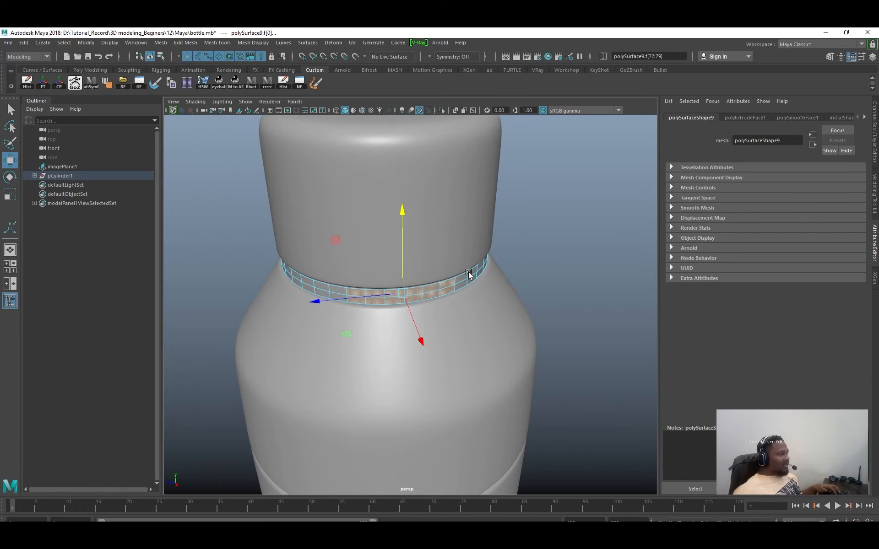
alt+drag(460, 271, 579, 295)
shift+right_drag(579, 295, 497, 310)
drag(517, 298, 522, 270)
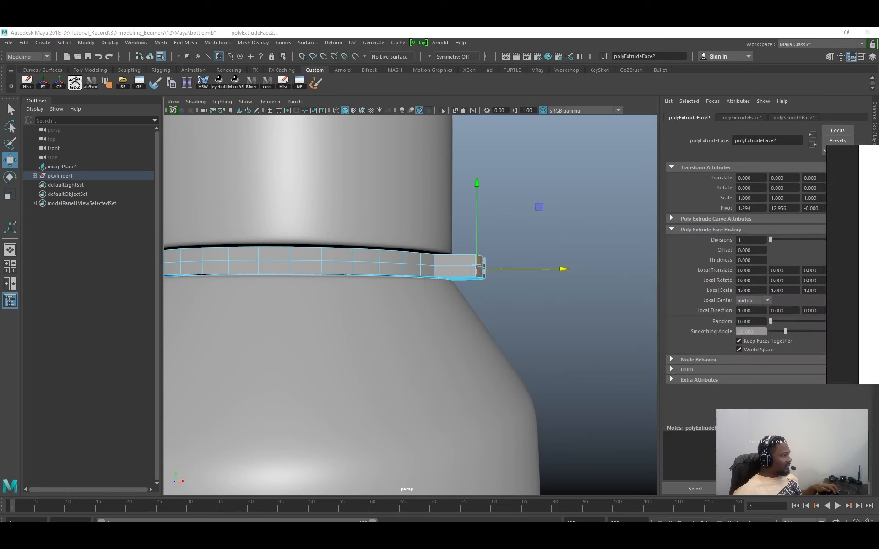
alt+drag(501, 262, 508, 306)
alt+drag(508, 306, 375, 295)
Extrude the upper row of outer faces on the neck ring's tab and pull them slightly outward.
key(q)
click(413, 274)
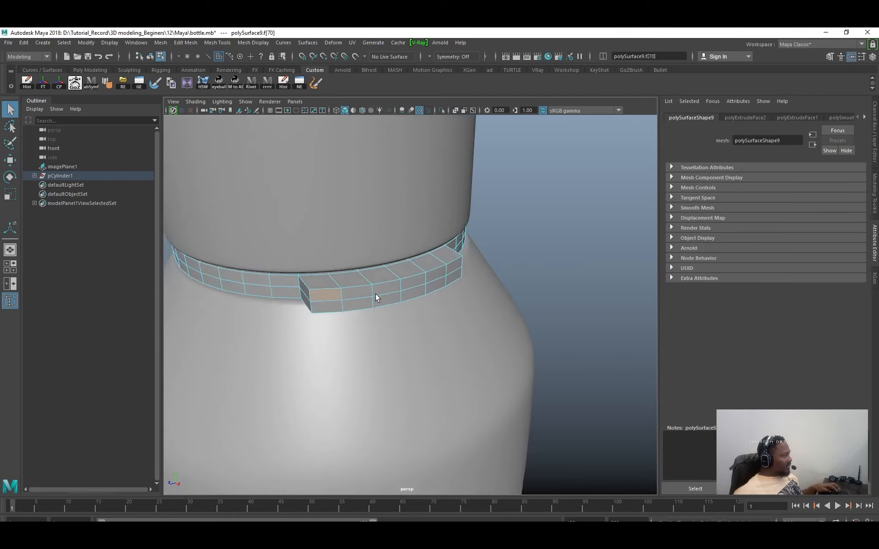
alt+drag(443, 281, 532, 254)
shift+right_drag(532, 254, 530, 283)
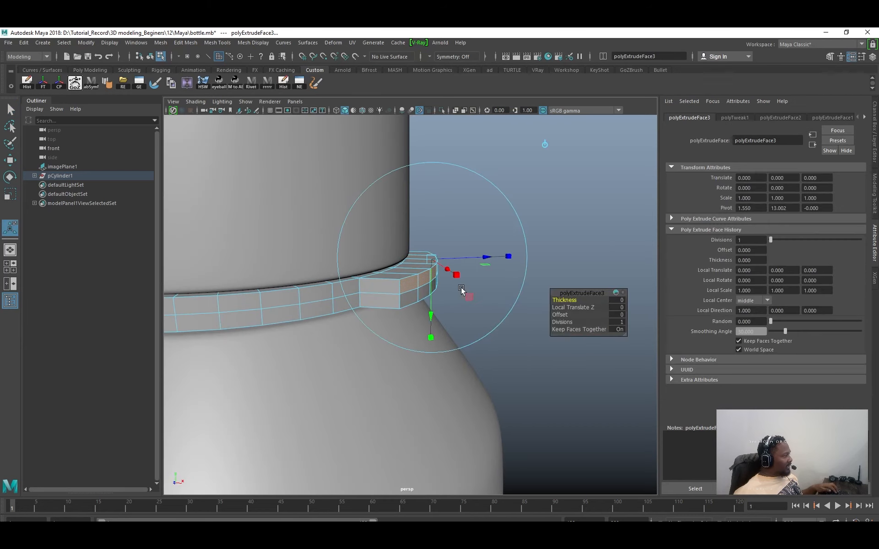
key(w)
drag(472, 271, 480, 271)
Extrude the lower row of outer faces on the tab and pull them outward to match the upper row.
alt+drag(415, 320, 424, 279)
key(q)
click(430, 259)
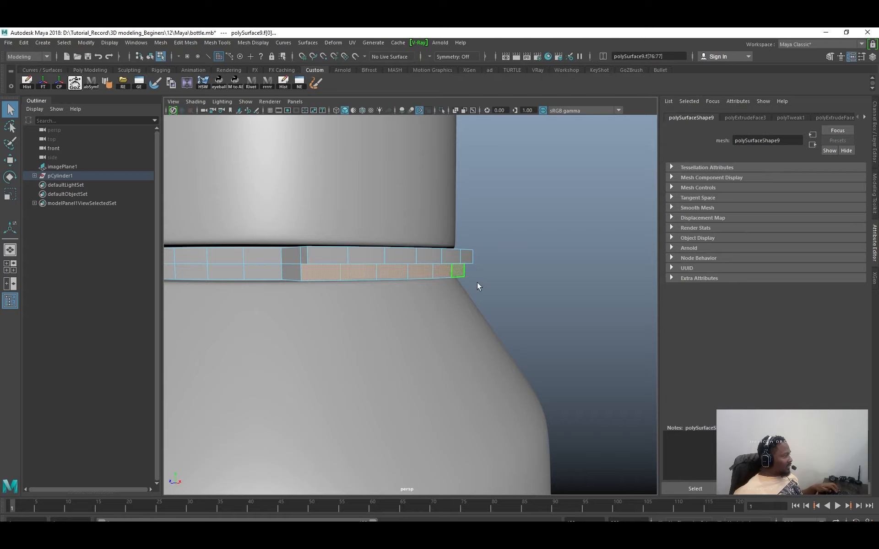
alt+drag(476, 287, 520, 288)
shift+right_drag(507, 274, 494, 286)
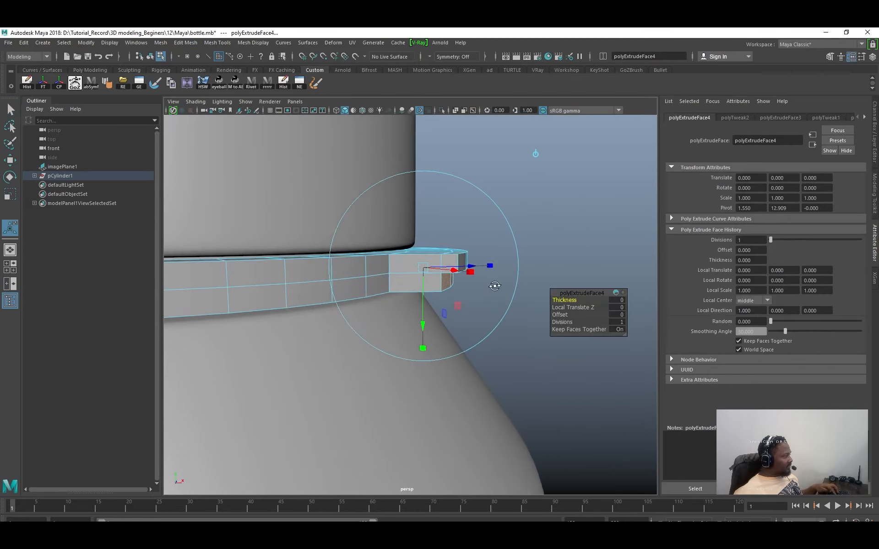
alt+drag(495, 286, 463, 222)
key(w)
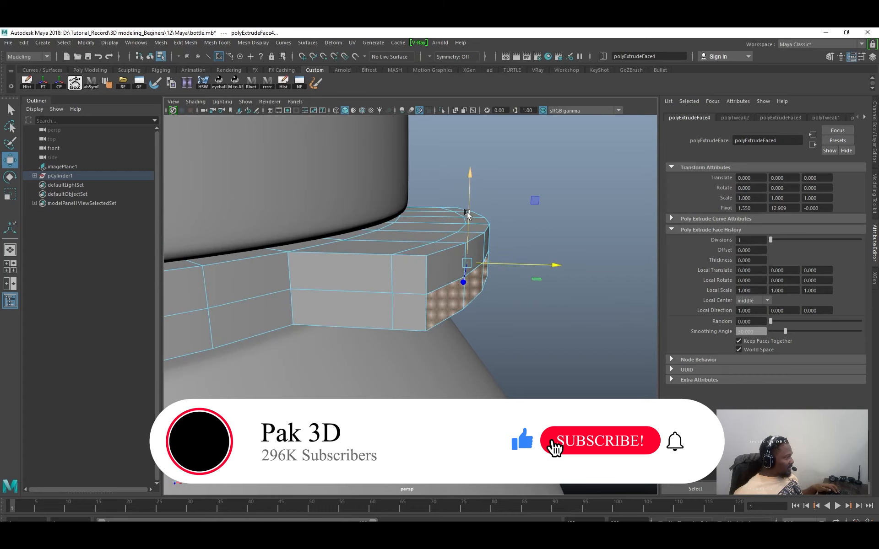
Try to open a gap between the upper and lower rows of the tab by shifting the extruded end faces.
key(q)
shift+click(474, 257)
alt+drag(476, 258, 509, 240)
shift+click(394, 263)
shift+click(429, 256)
shift+click(465, 251)
key(w)
alt+drag(434, 266, 484, 246)
key(q)
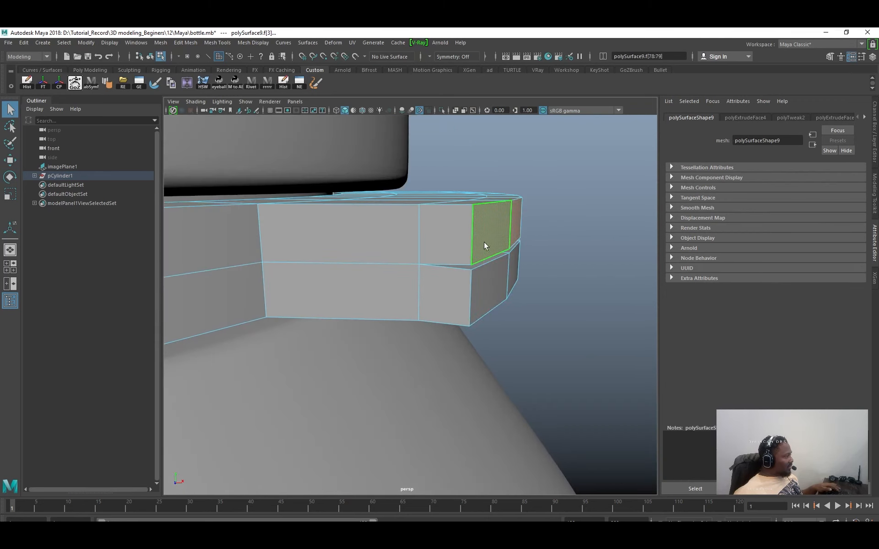
key(ctrl+e)
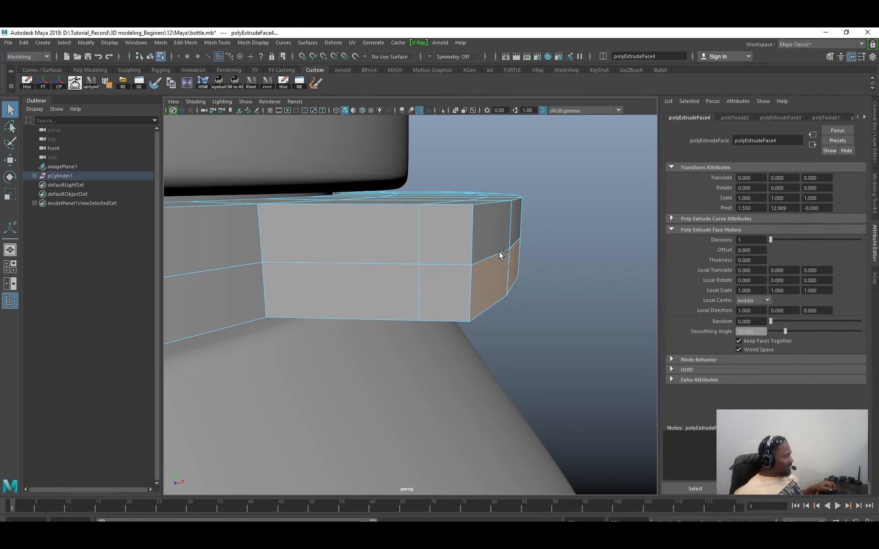
Lower the top outer edges of the tab's lower row to open a narrow slit, and return to object mode.
key(3)
key(F10)
click(482, 241)
alt+drag(496, 243, 529, 240)
double_click(502, 226)
key(1)
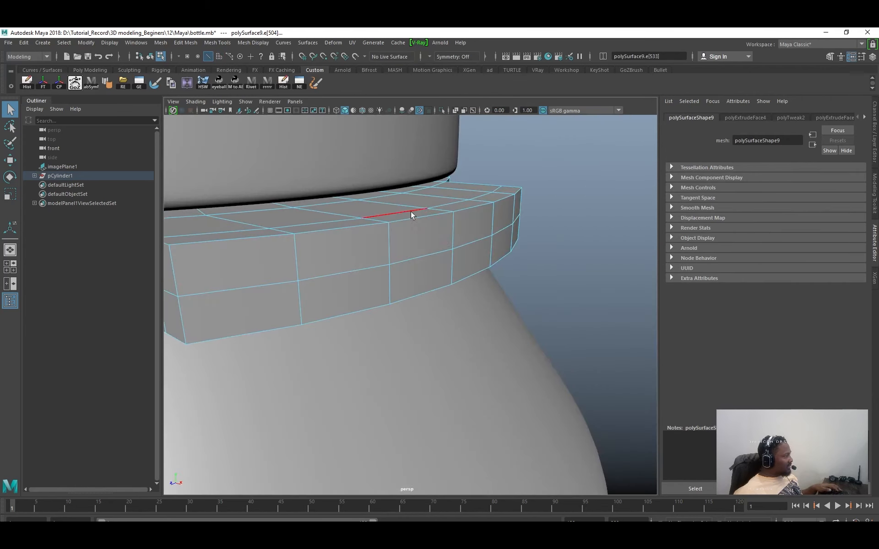
drag(430, 203, 431, 199)
alt+drag(300, 281, 314, 275)
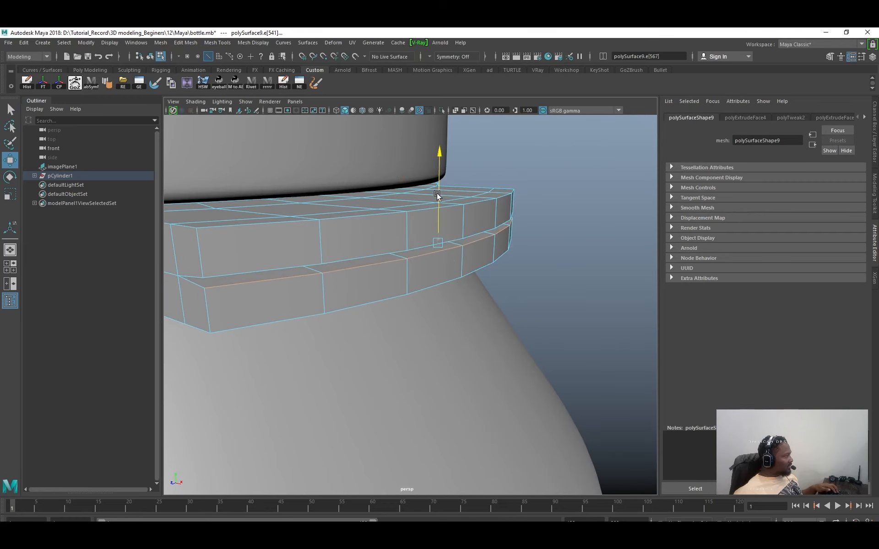
alt+right_drag(437, 190, 471, 215)
alt+drag(573, 256, 439, 270)
key(q)
right_drag(435, 215, 479, 209)
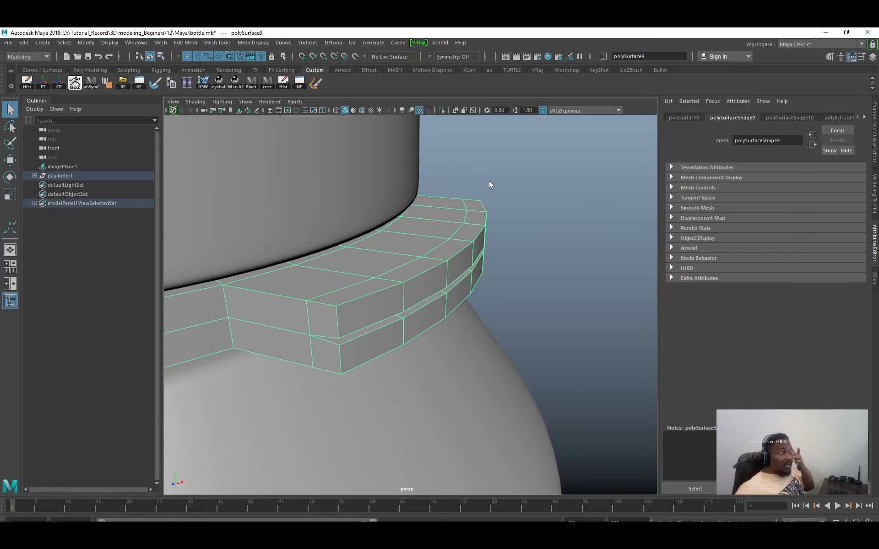
Compare the slit tab with the carrying loop's attachment in the reference image.
alt+drag(477, 260, 443, 260)
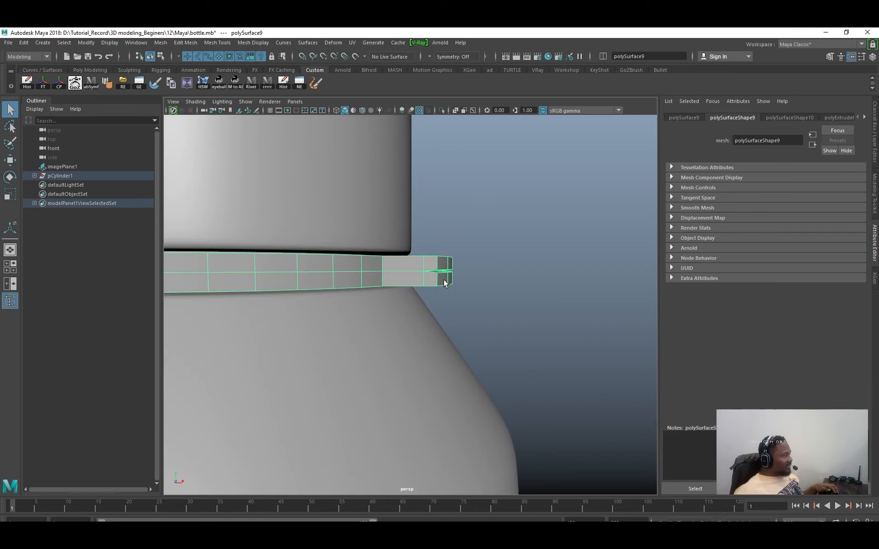
right_drag(878, 272, 688, 255)
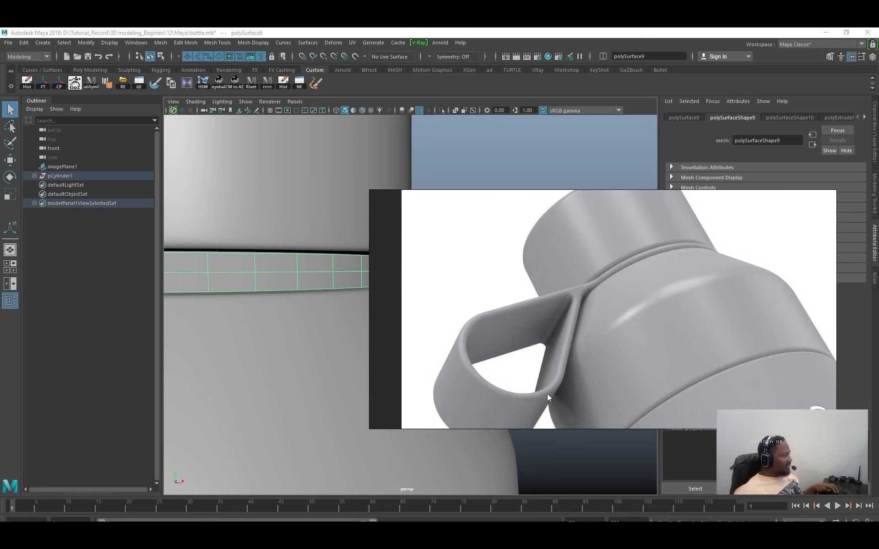
right_drag(669, 259, 878, 219)
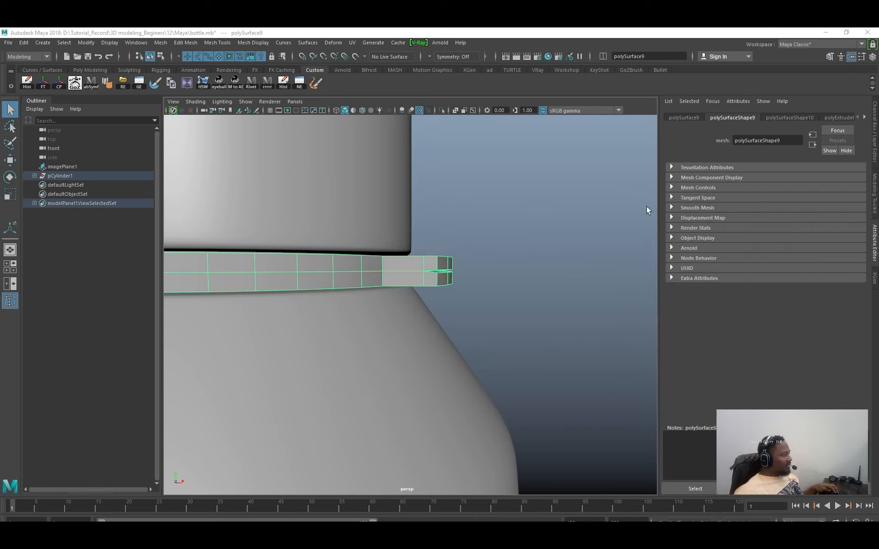
scroll(498, 245, down, 4)
alt+drag(462, 243, 441, 294)
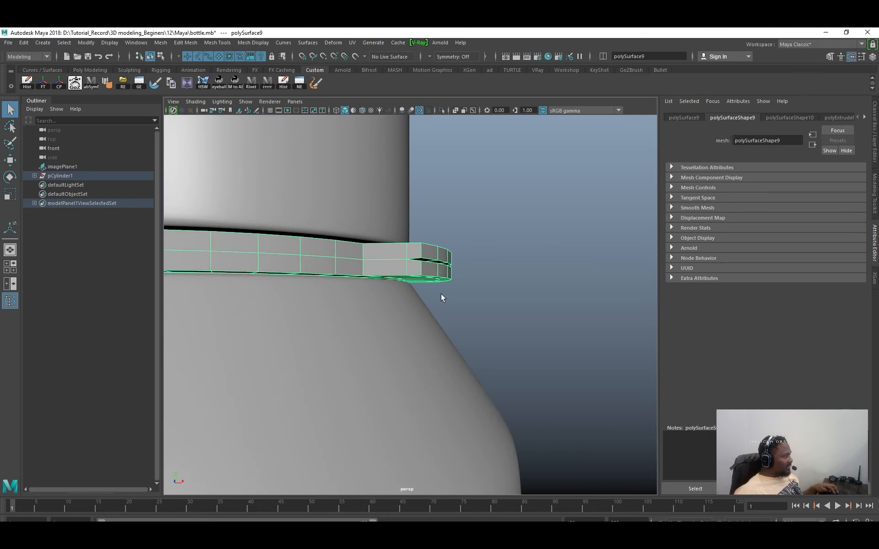
alt+right_drag(441, 295, 488, 289)
alt+drag(513, 268, 486, 277)
Select the lower row of outer faces below the slit on the neck ring's tab.
right_drag(446, 258, 444, 289)
click(424, 277)
alt+drag(485, 277, 412, 274)
shift+click(444, 271)
shift+click(470, 265)
shift+click(460, 268)
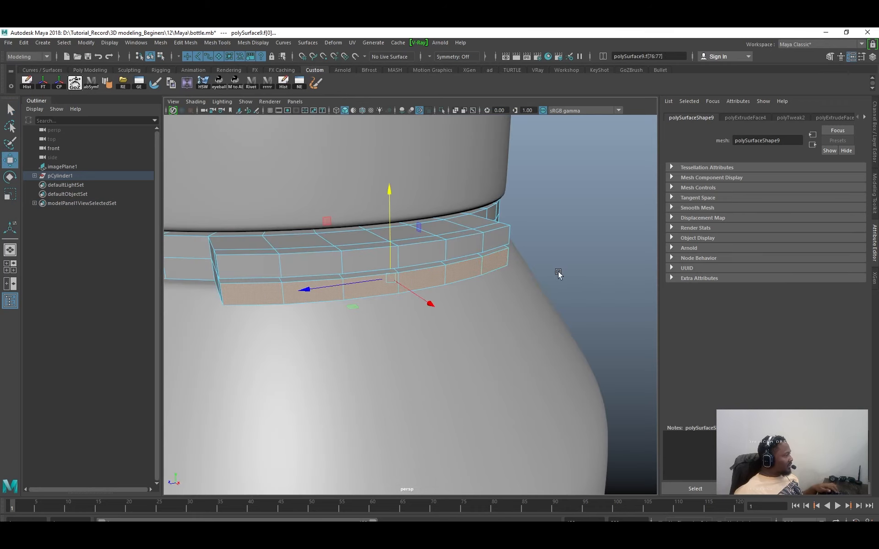
alt+right_drag(558, 273, 464, 269)
alt+drag(462, 269, 557, 259)
alt+drag(619, 237, 595, 248)
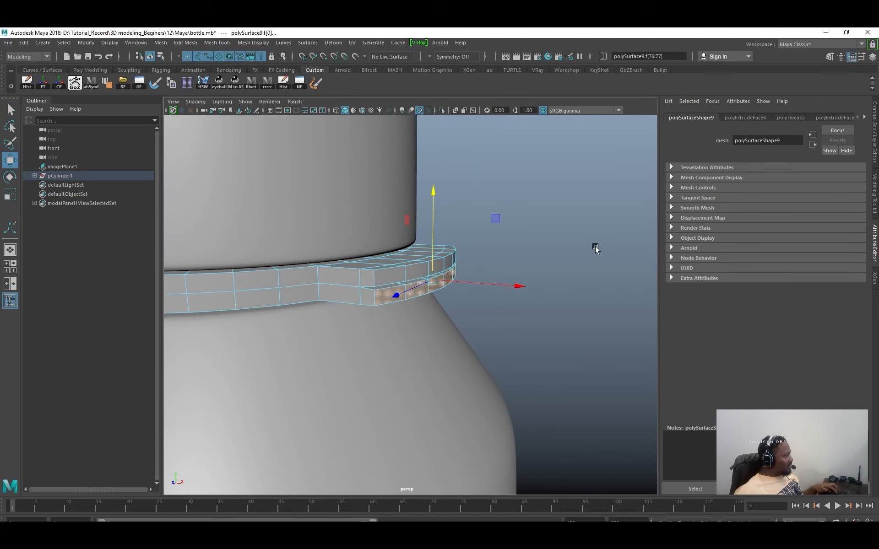
Duplicate the selected faces as a separate strip, delete its history and center its pivot.
shift+right_drag(595, 249, 583, 342)
shift+right_drag(596, 407, 597, 407)
key(w)
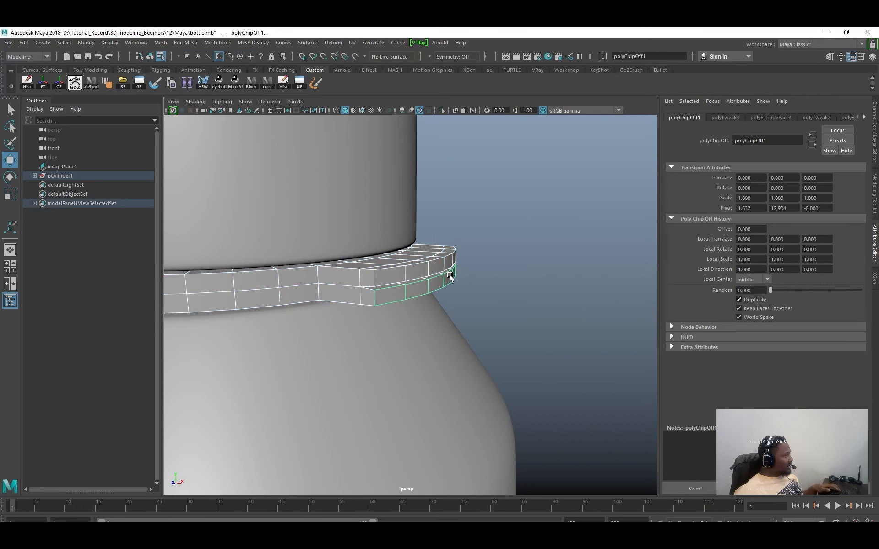
right_click(450, 275)
click(452, 276)
click(452, 278)
alt+drag(451, 275, 498, 295)
click(26, 82)
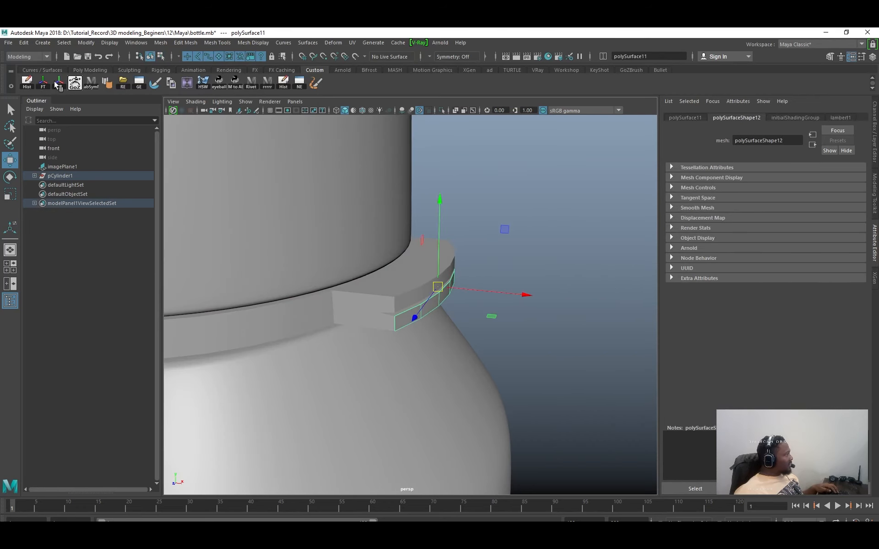
Flatten the duplicated face strip along the X axis and move it outward and down from the ring.
key(r)
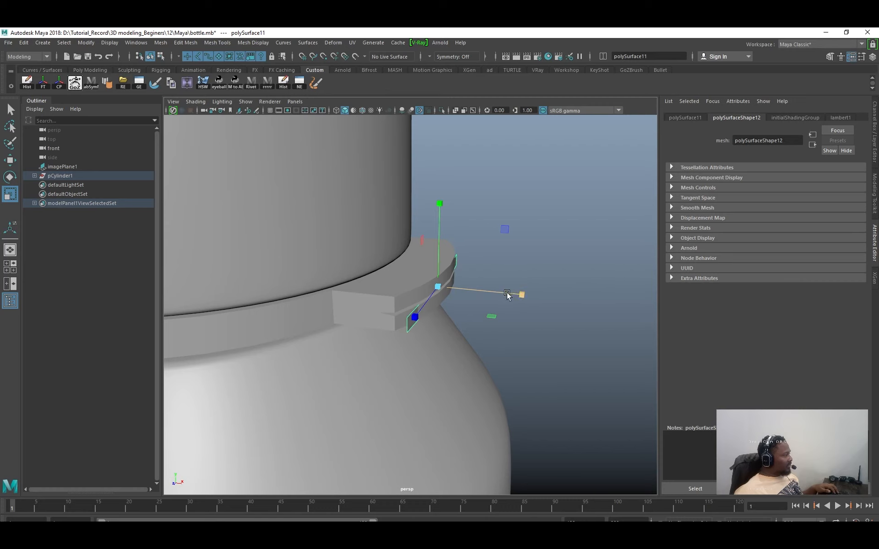
key(w)
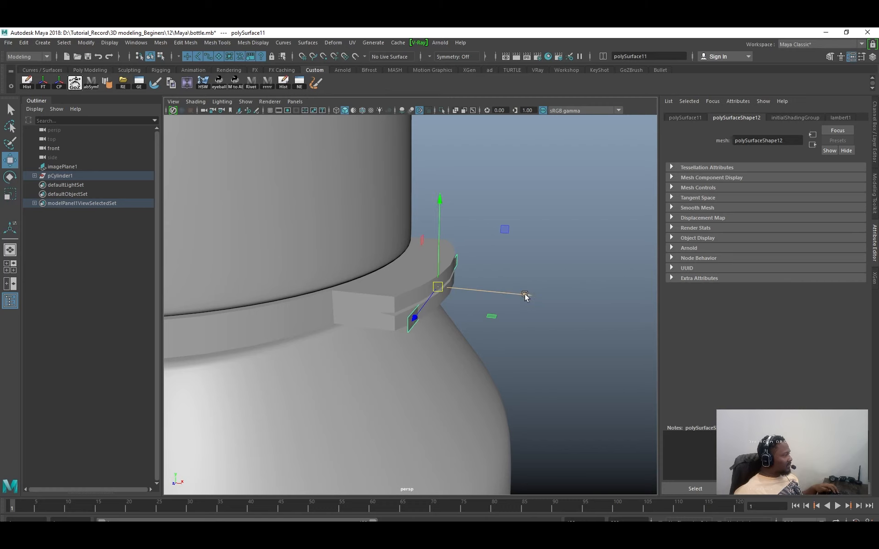
drag(525, 297, 577, 300)
drag(496, 209, 507, 293)
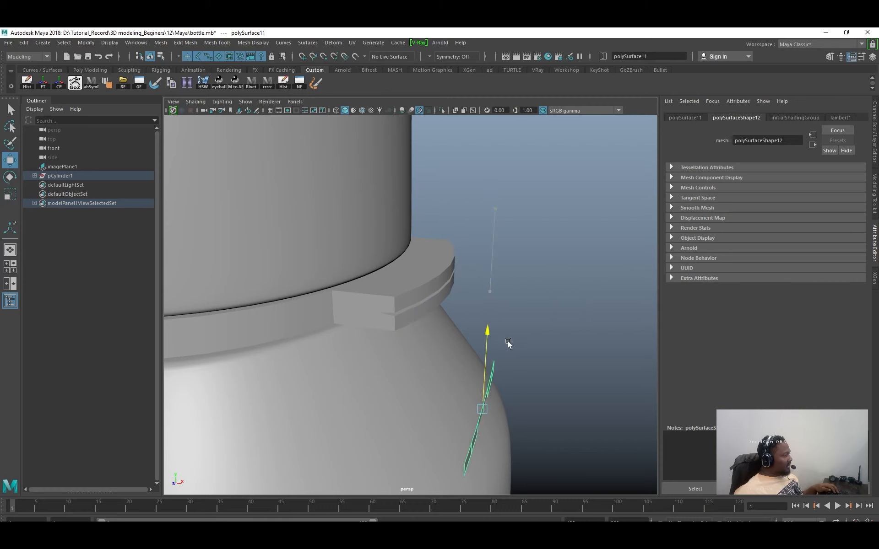
alt+drag(518, 337, 512, 316)
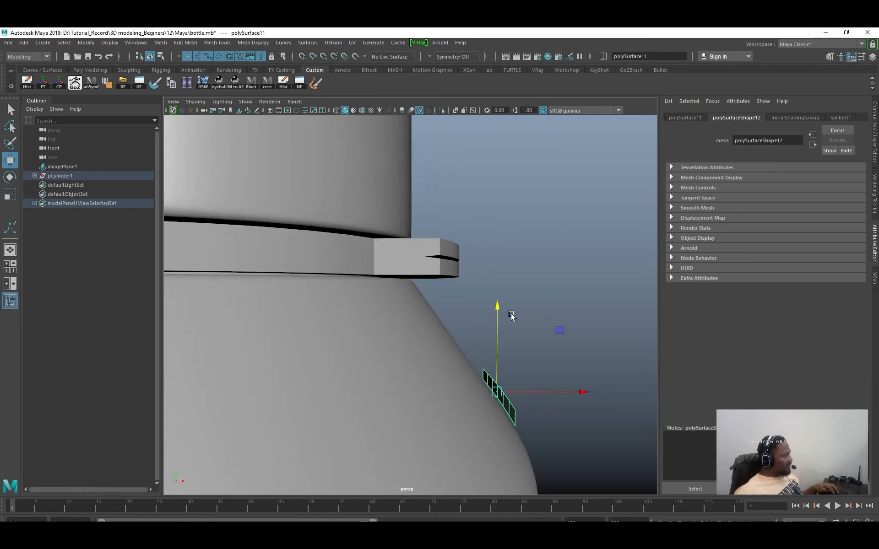
alt+middle_drag(512, 316, 489, 263)
mouse_move(489, 263)
alt+mouse_down()
mouse_move(481, 263)
mouse_move(491, 263)
alt+mouse_up()
key(r)
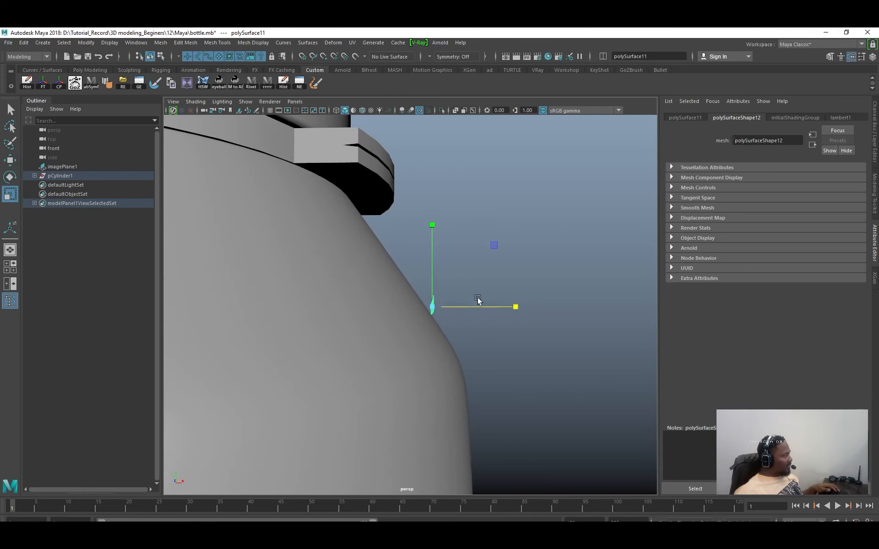
Position the flat strip at the bottom bend of the carrying loop, using the reference image in the front view.
key(space)
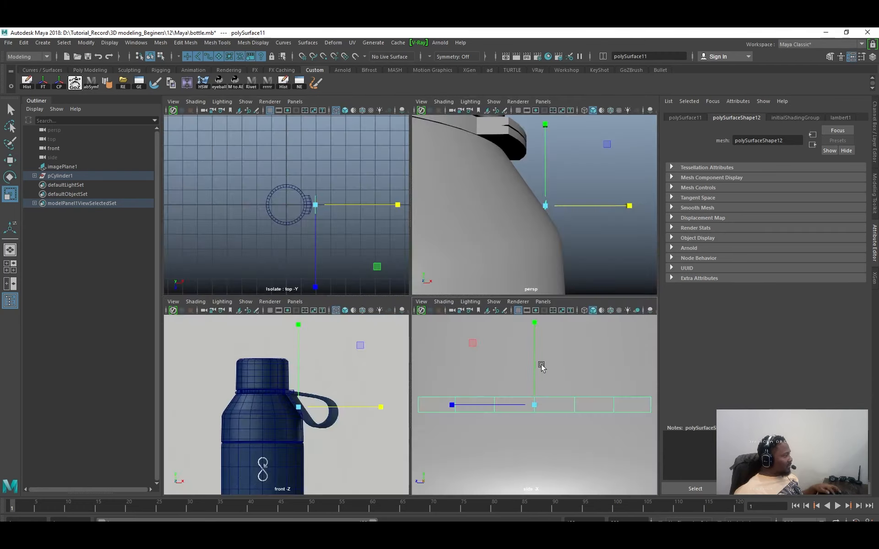
key(space)
key(space)
alt+right_drag(369, 385, 434, 454)
key(f)
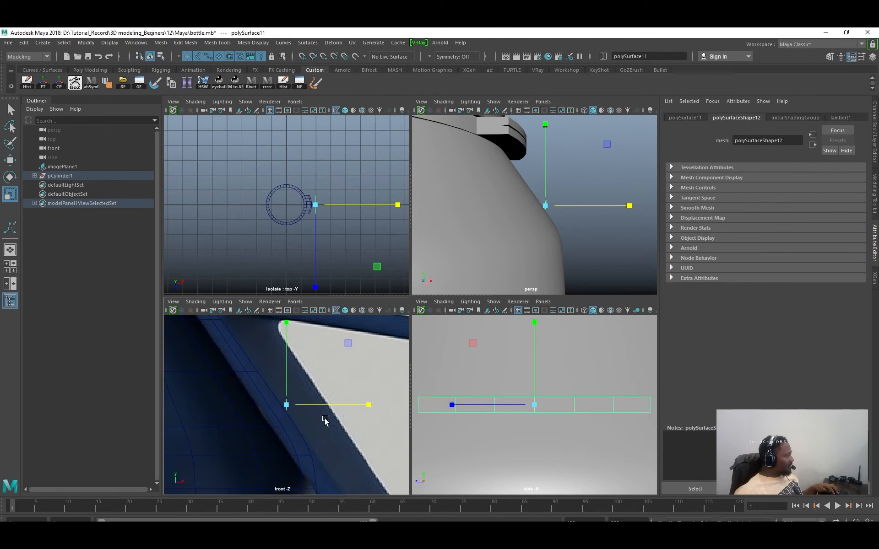
alt+right_drag(324, 420, 319, 368)
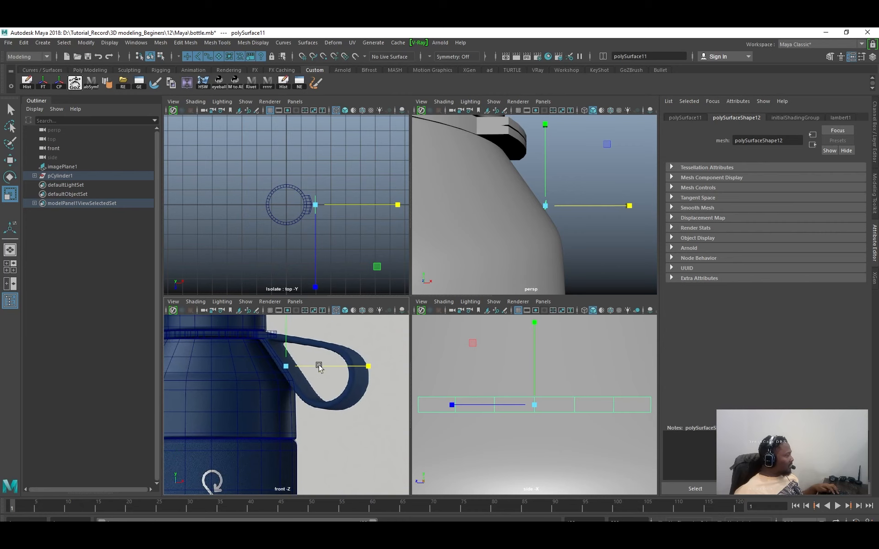
alt+right_drag(580, 226, 552, 200)
key(w)
drag(539, 187, 540, 193)
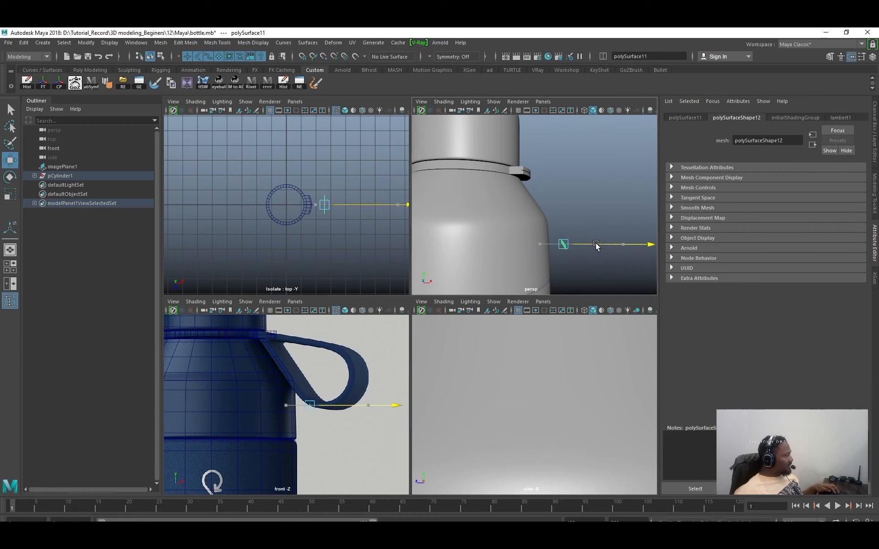
Rotate the strip about the Z axis to align it with the carrying loop's bend in the reference image.
alt+right_drag(592, 246, 616, 255)
key(e)
drag(609, 249, 522, 281)
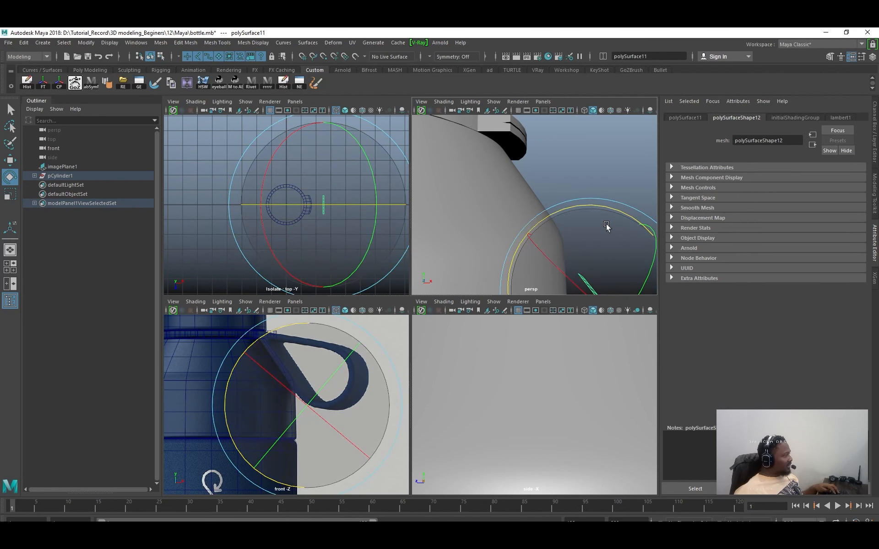
alt+drag(604, 229, 541, 199)
key(ctrl+z)
drag(590, 165, 275, 261)
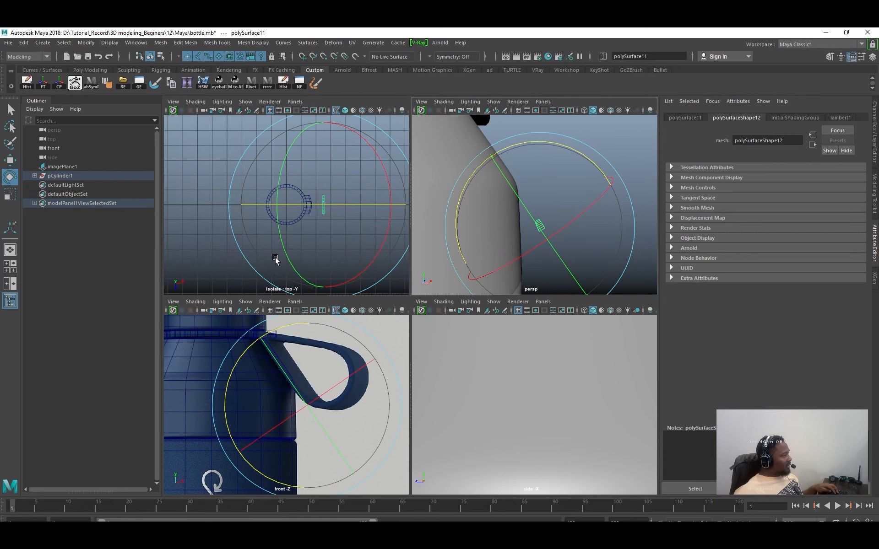
drag(545, 186, 398, 206)
key(q)
click(500, 191)
Reselect the strip, extrude its faces to give it thickness, and return to object mode.
alt+right_drag(398, 206, 465, 237)
alt+middle_drag(465, 238, 489, 183)
alt+right_drag(489, 183, 521, 202)
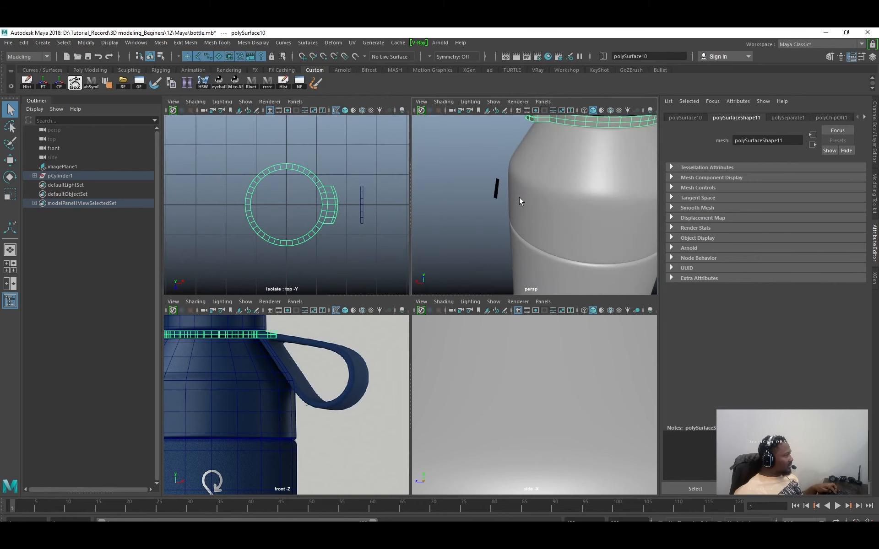
shift+click(496, 184)
alt+drag(496, 184, 506, 191)
alt+right_drag(506, 191, 467, 199)
double_click(450, 193)
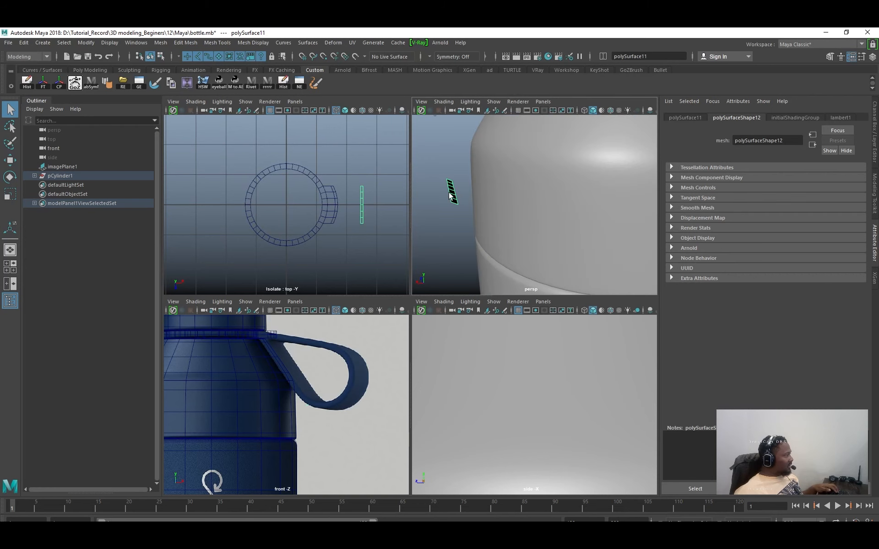
key(ctrl+e)
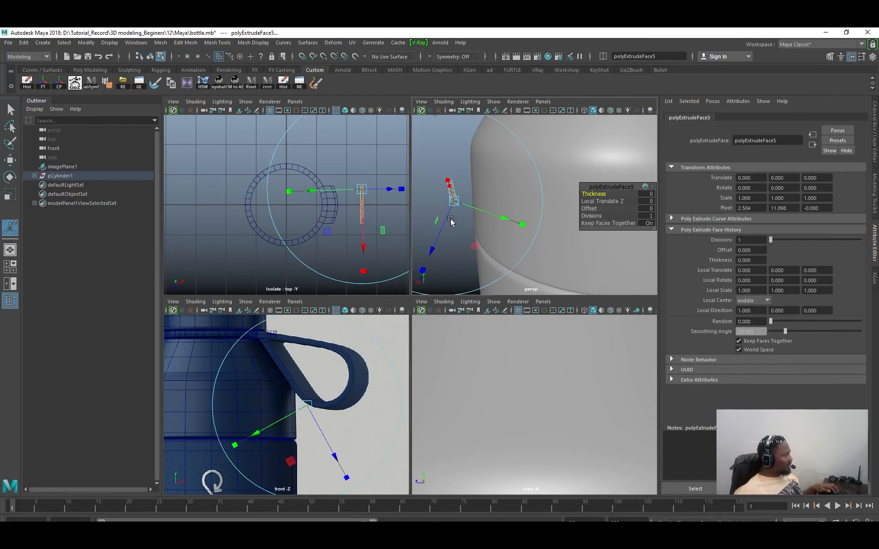
drag(445, 219, 447, 224)
key(q)
right_drag(449, 203, 466, 176)
alt+drag(467, 177, 533, 142)
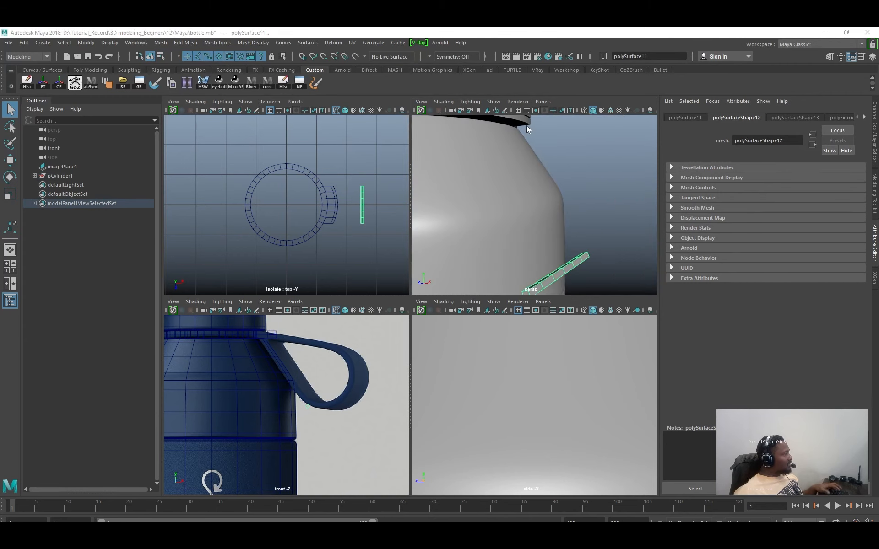
Isolate the neck ring and the thickened strip in the perspective view and combine them into one mesh.
key(space)
shift+click(361, 186)
key(ctrl+1)
alt+drag(506, 235, 548, 243)
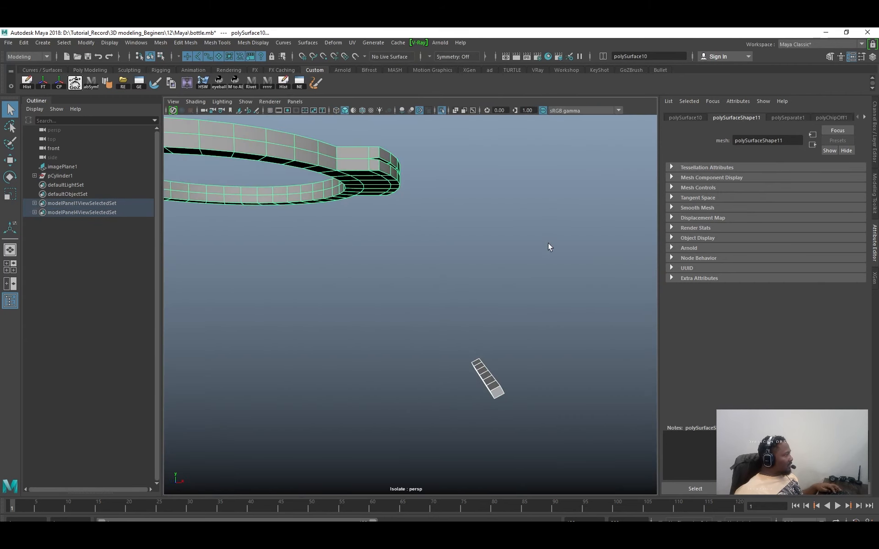
shift+right_drag(570, 206, 575, 375)
Bridge the lower row of outer faces on the ring's tab to the facing side of the separate strip.
alt+drag(550, 356, 480, 321)
key(F11)
click(322, 220)
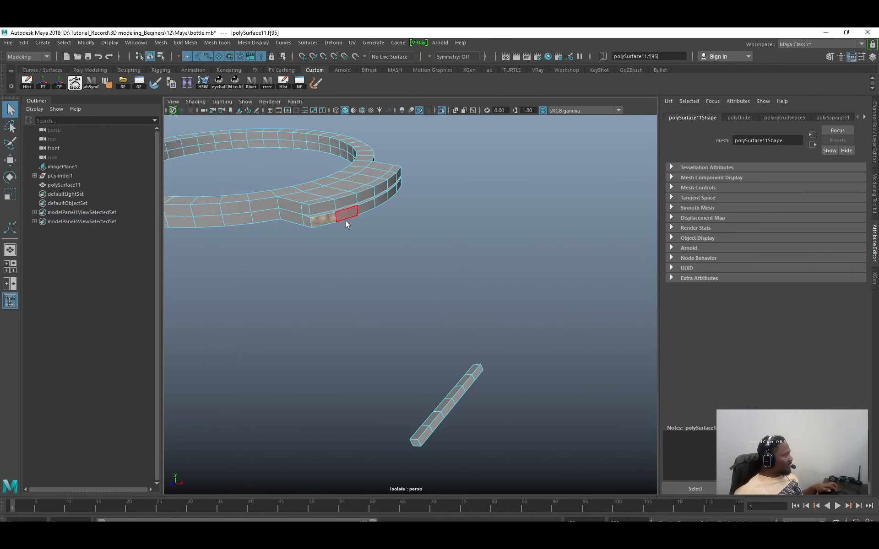
shift+click(384, 198)
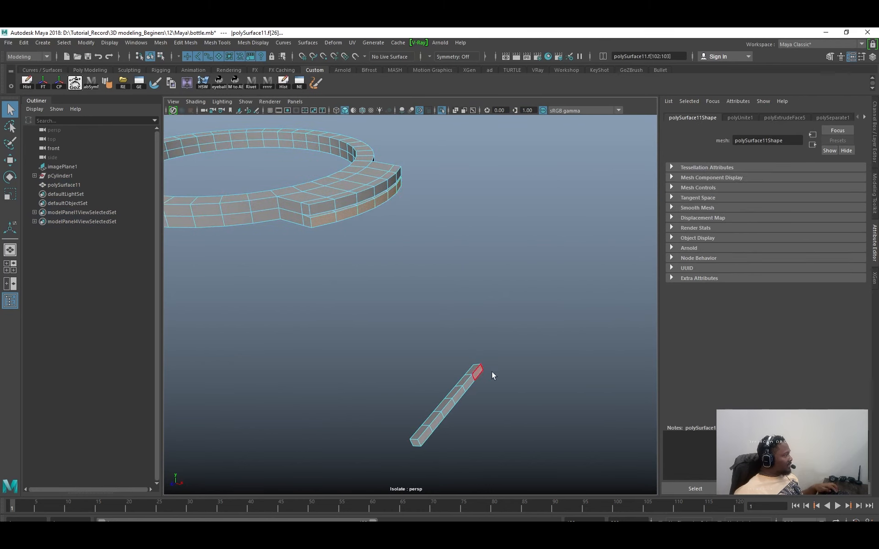
alt+drag(491, 371, 547, 356)
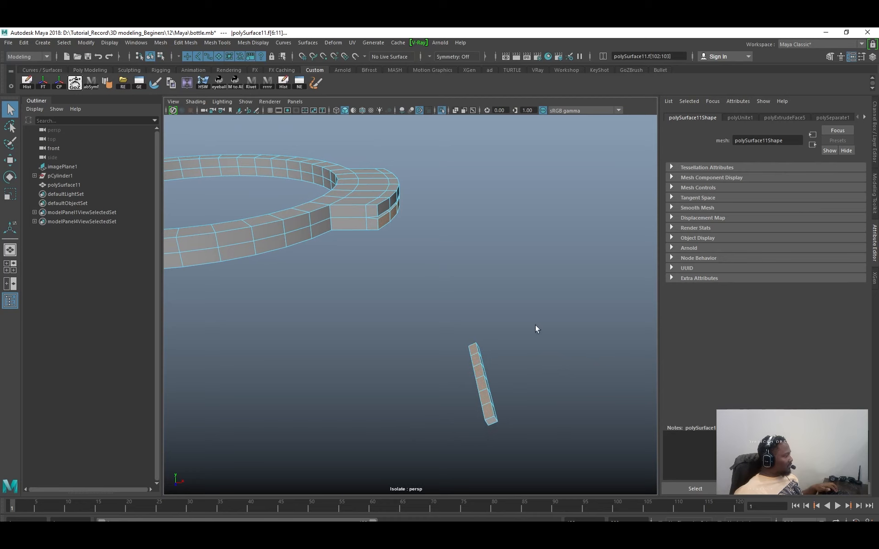
shift+right_drag(536, 326, 542, 453)
alt+drag(472, 318, 429, 256)
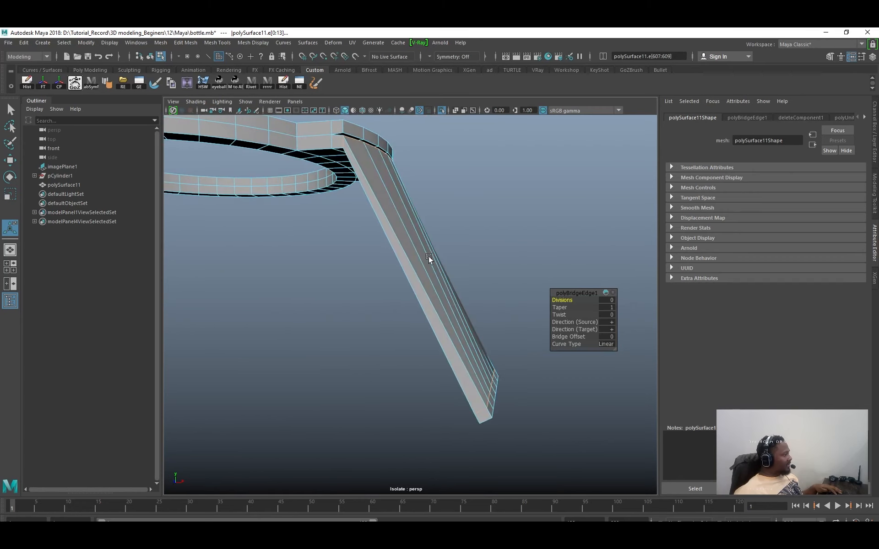
Preview the bridged mesh smoothed, restore its unsmoothed display, and bring back the whole bottle from isolation.
right_drag(428, 256, 488, 174)
click(489, 174)
alt+drag(476, 274, 339, 277)
click(357, 278)
key(3)
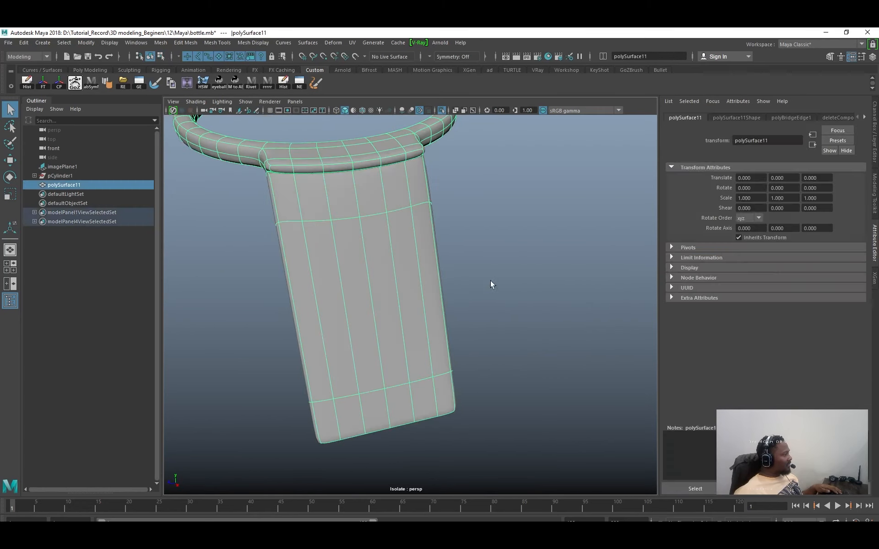
click(489, 303)
alt+drag(490, 303, 492, 216)
click(415, 242)
key(1)
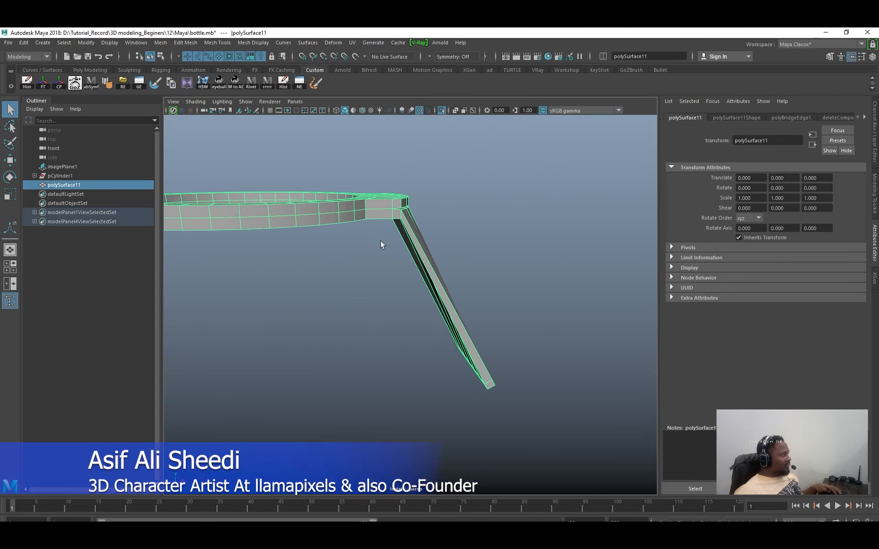
alt+drag(382, 245, 441, 262)
key(ctrl+1)
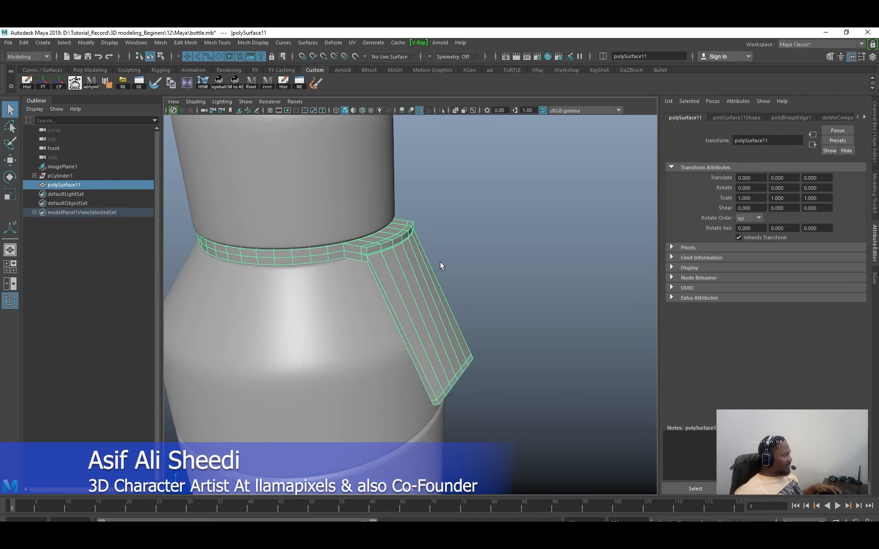
Extrude the upper row of outer faces on the tab outward along the X axis into a flat-ended arm.
alt+middle_drag(440, 262, 456, 338)
alt+right_drag(456, 339, 502, 340)
alt+drag(502, 339, 367, 304)
key(F11)
click(430, 266)
shift+click(434, 298)
key(ctrl+e)
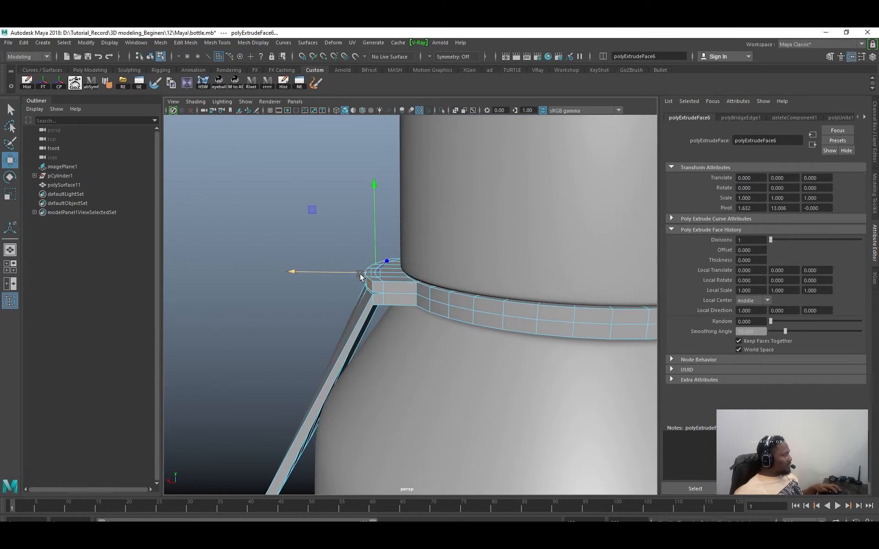
drag(330, 273, 155, 275)
alt+middle_drag(348, 282, 427, 248)
alt+drag(428, 247, 363, 353)
key(r)
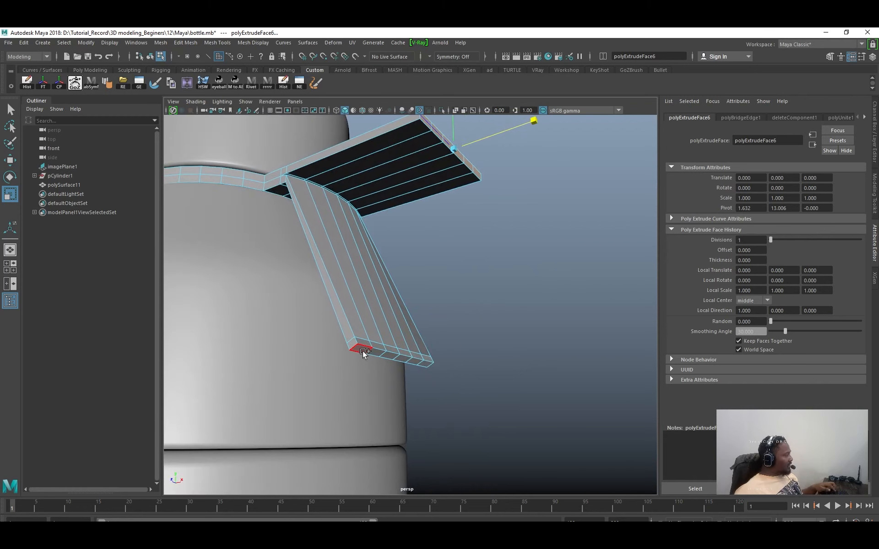
click(362, 350)
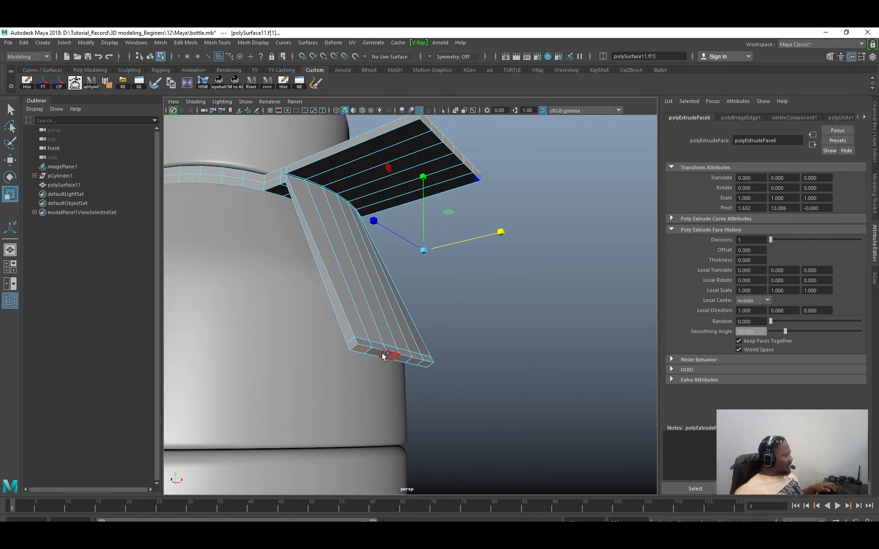
shift+click(423, 366)
alt+drag(424, 366, 451, 320)
alt+middle_drag(442, 265, 445, 296)
alt+right_drag(445, 296, 449, 306)
alt+drag(449, 307, 473, 292)
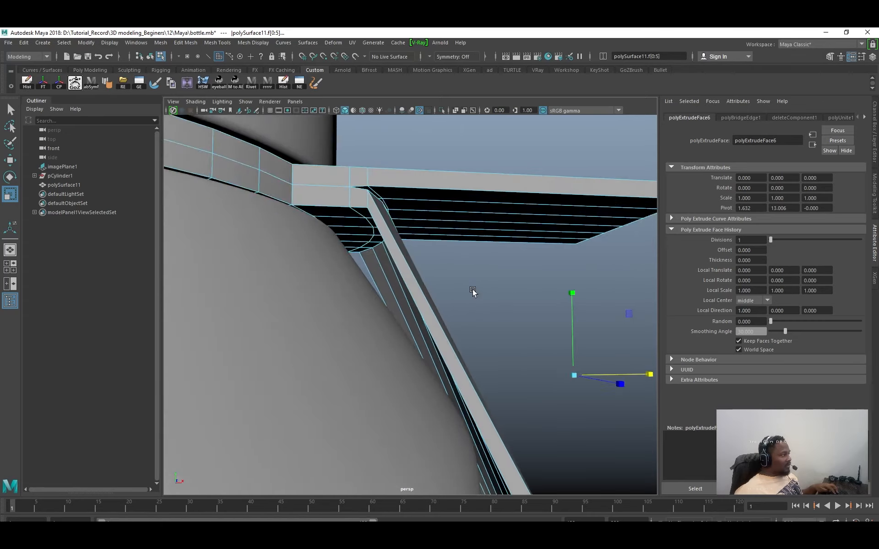
Flatten the edge loop where the sloping lower arm meets the tab by scaling it along the X axis.
alt+middle_drag(472, 292, 494, 354)
alt+right_drag(495, 354, 561, 354)
alt+drag(416, 268, 440, 293)
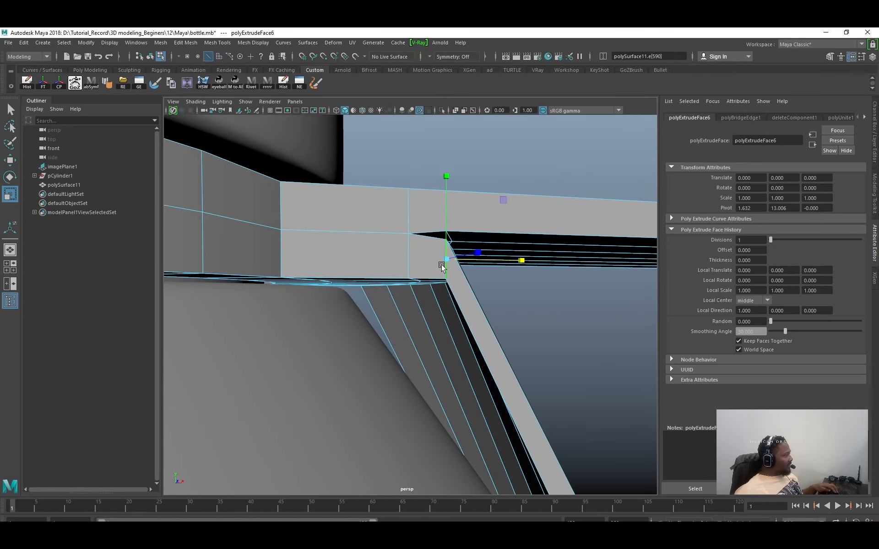
double_click(442, 265)
alt+drag(481, 270, 434, 271)
key(e)
drag(381, 237, 421, 308)
key(r)
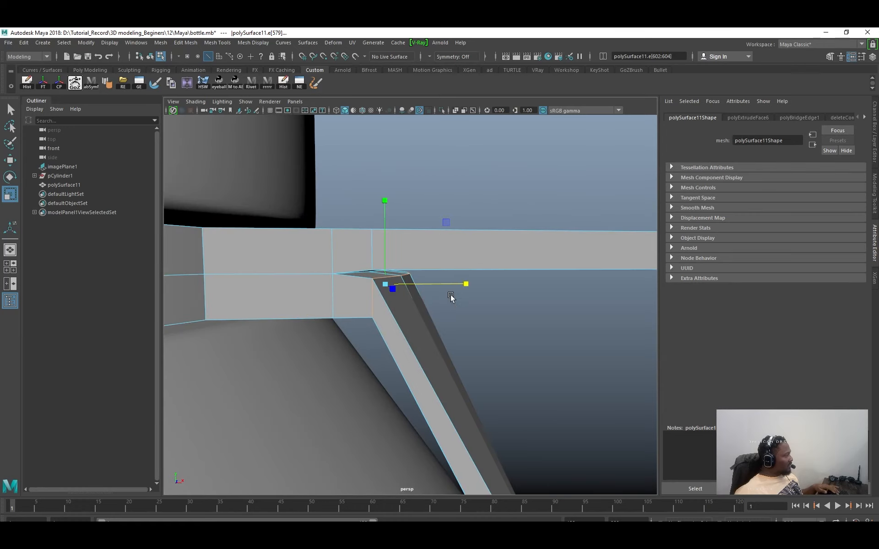
drag(465, 285, 338, 280)
Adjust and straighten the two curved edge loops at the base of the upper arm along the X axis.
alt+drag(248, 274, 326, 317)
click(340, 357)
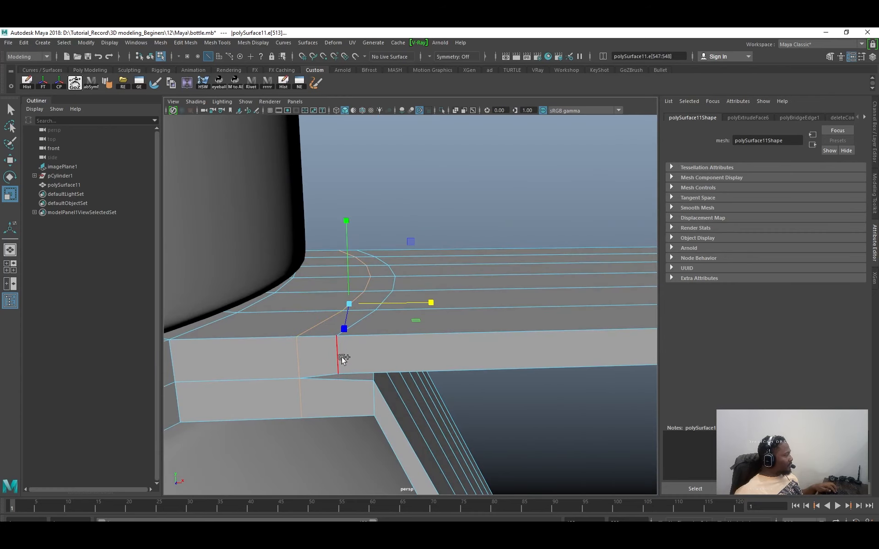
key(w)
drag(399, 304, 387, 290)
double_click(329, 261)
key(r)
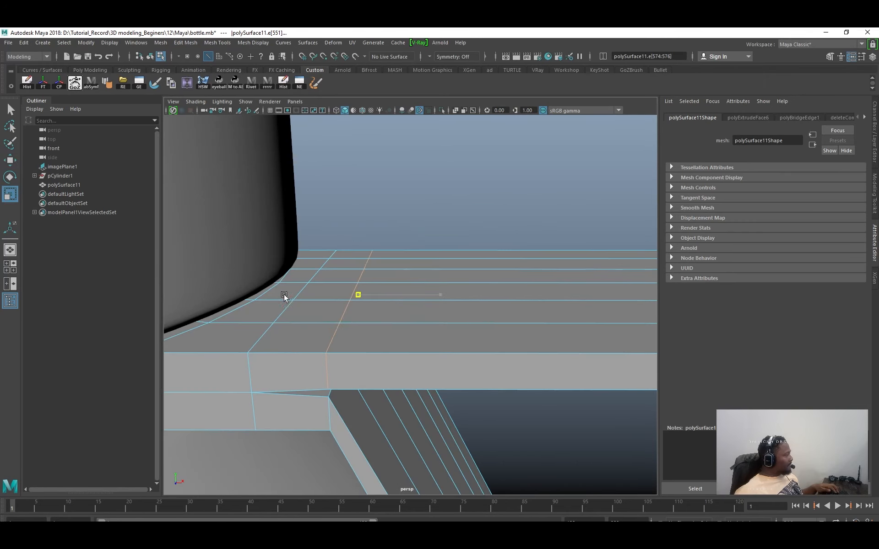
alt+drag(284, 297, 362, 299)
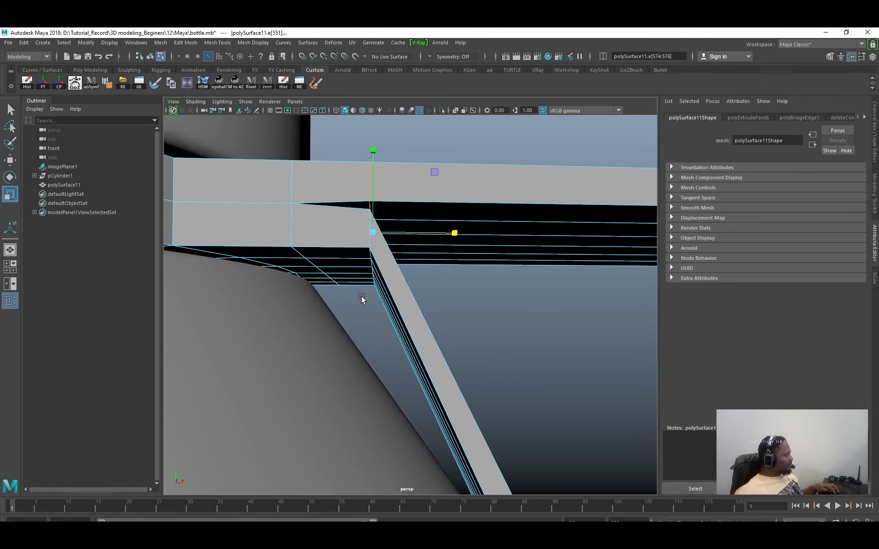
Rotate the edge loop at the lower arm's bend about the Z axis to angle the joint with the tab.
key(q)
double_click(365, 229)
key(e)
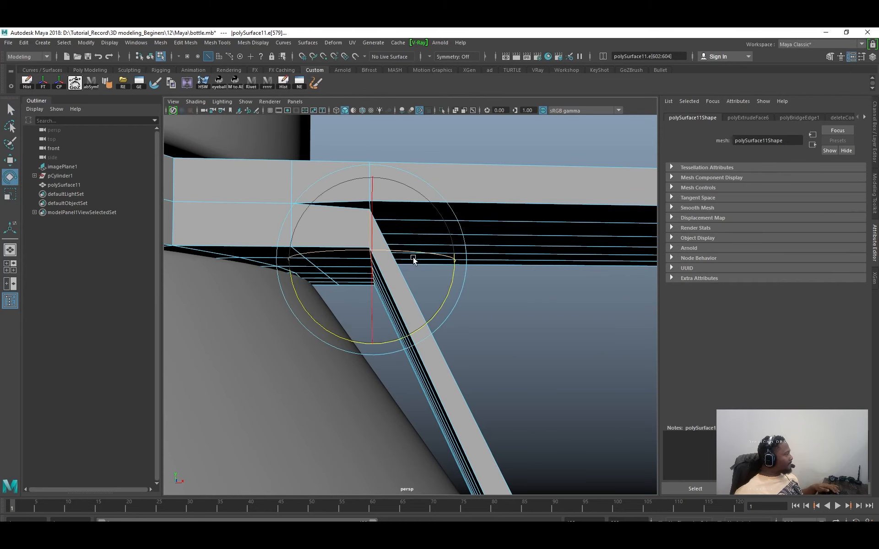
drag(449, 295, 392, 310)
key(w)
scroll(391, 309, down, 10)
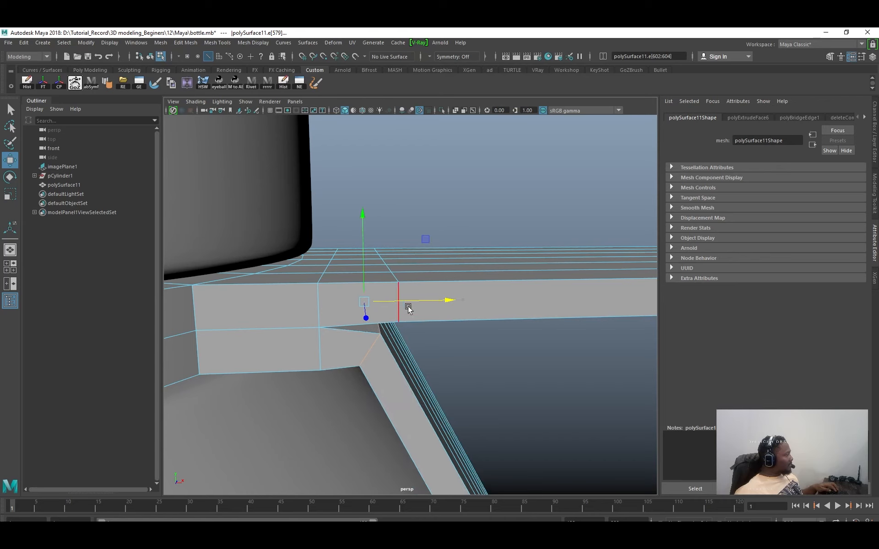
Delete the extra edge loop next to the free end of the lower arm.
alt+drag(441, 302, 461, 316)
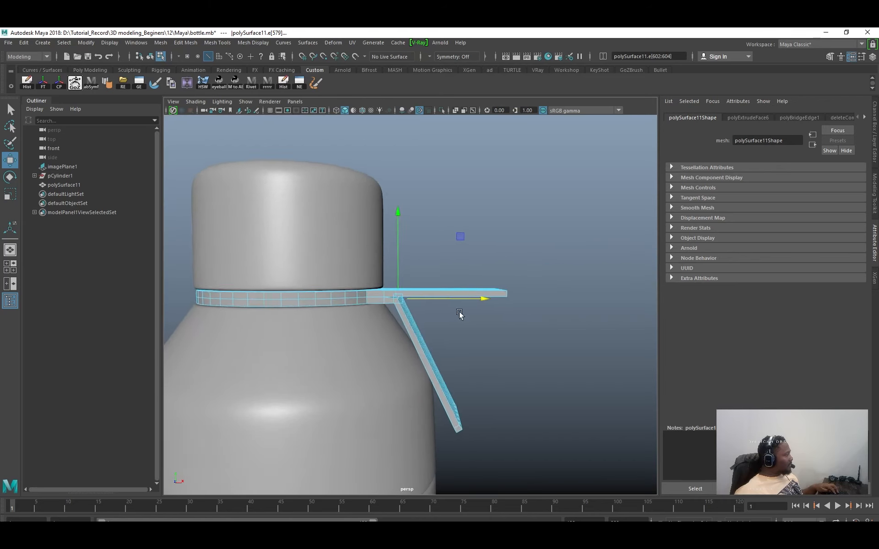
alt+right_drag(461, 316, 504, 336)
alt+middle_drag(504, 335, 503, 258)
mouse_move(503, 258)
alt+mouse_down()
mouse_move(491, 273)
mouse_move(497, 257)
alt+mouse_up()
alt+drag(452, 379, 459, 349)
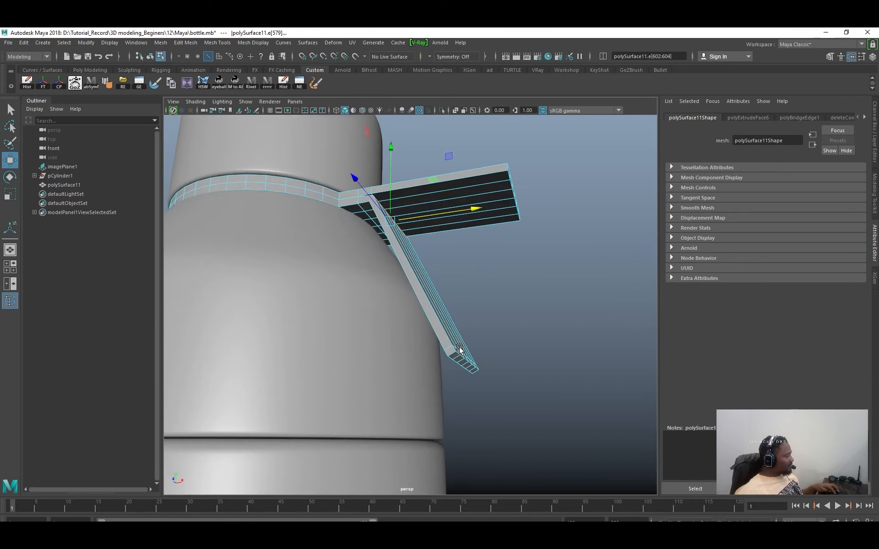
key(F11)
click(456, 357)
key(q)
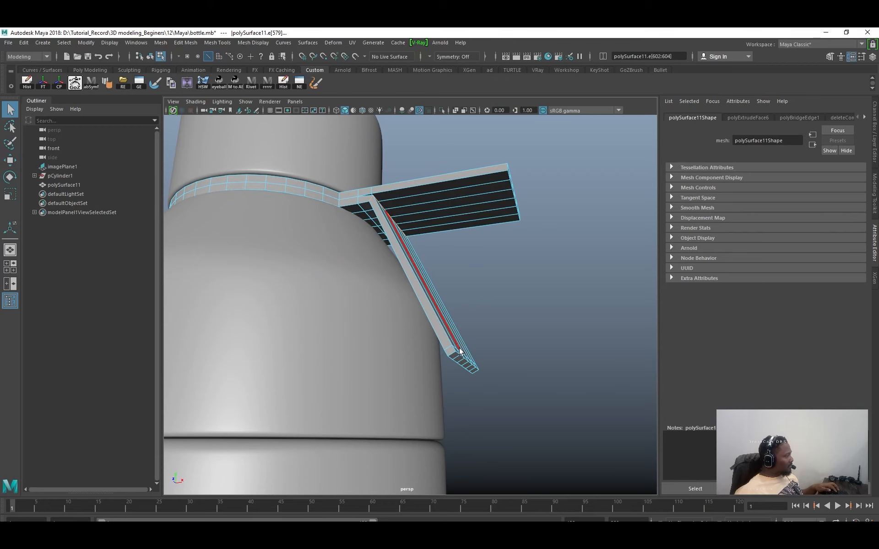
double_click(449, 348)
alt+drag(449, 347, 569, 334)
key(Delete)
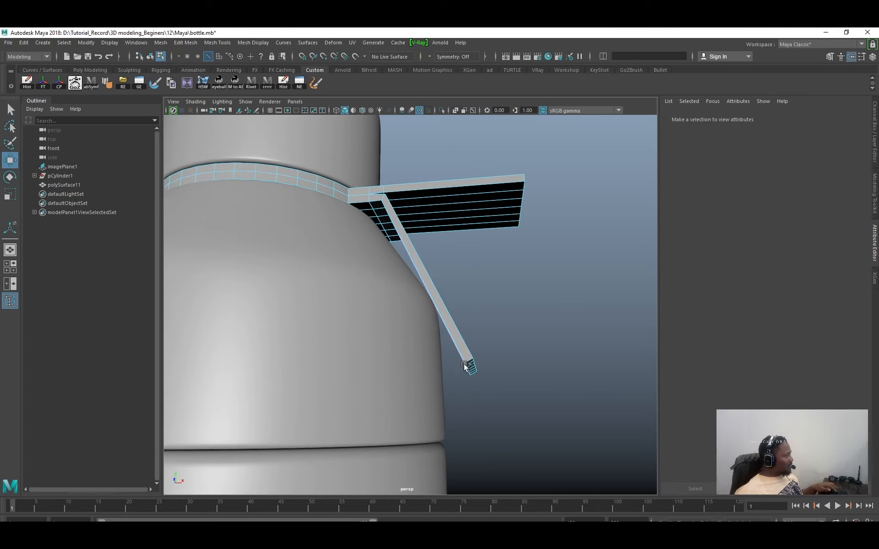
Try to bridge the free end faces of the upper and lower arms.
key(F11)
key(w)
drag(488, 182, 553, 289)
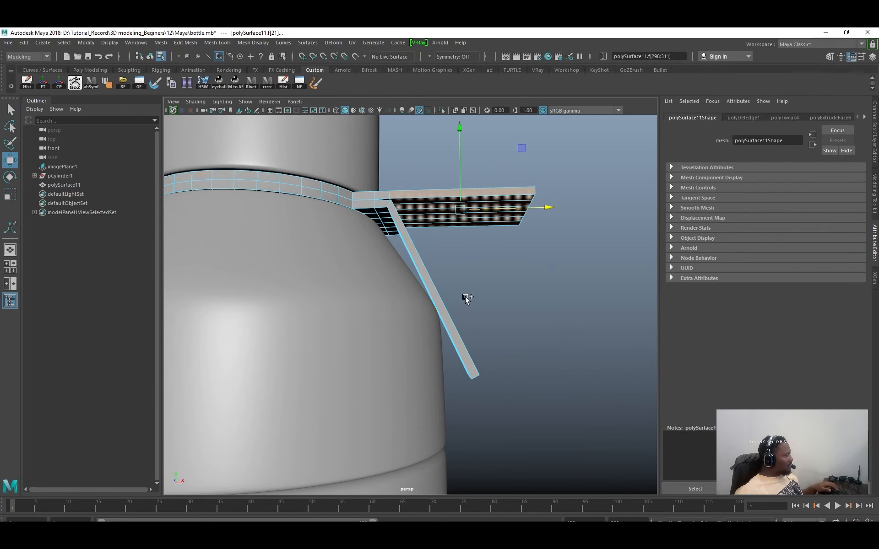
shift+drag(465, 298, 506, 417)
ctrl+drag(458, 254, 481, 270)
key(ctrl+z)
shift+right_drag(592, 255, 584, 382)
alt+drag(582, 382, 591, 331)
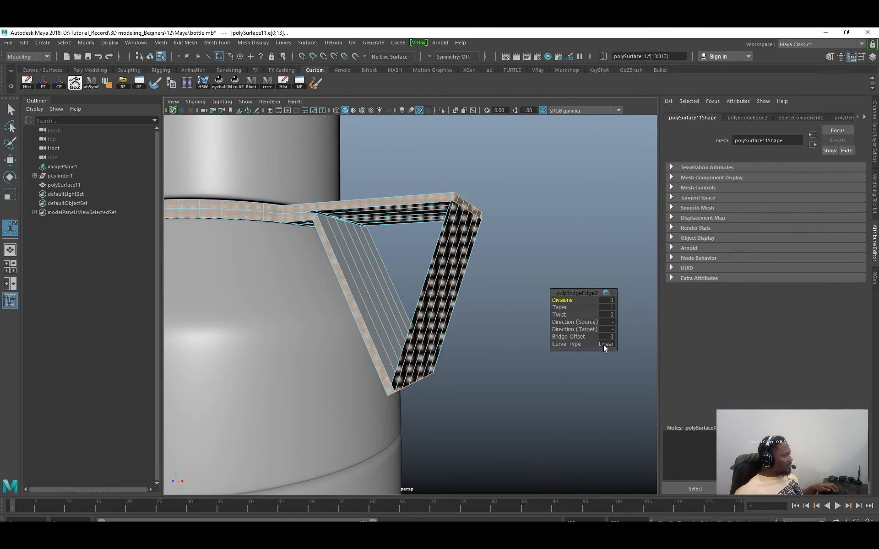
Try a Blend curve with 14 divisions on the bridge between the arms, and undo the bridge.
drag(567, 298, 604, 311)
key(ctrl+z)
key(ctrl+z)
key(ctrl+z)
key(ctrl+z)
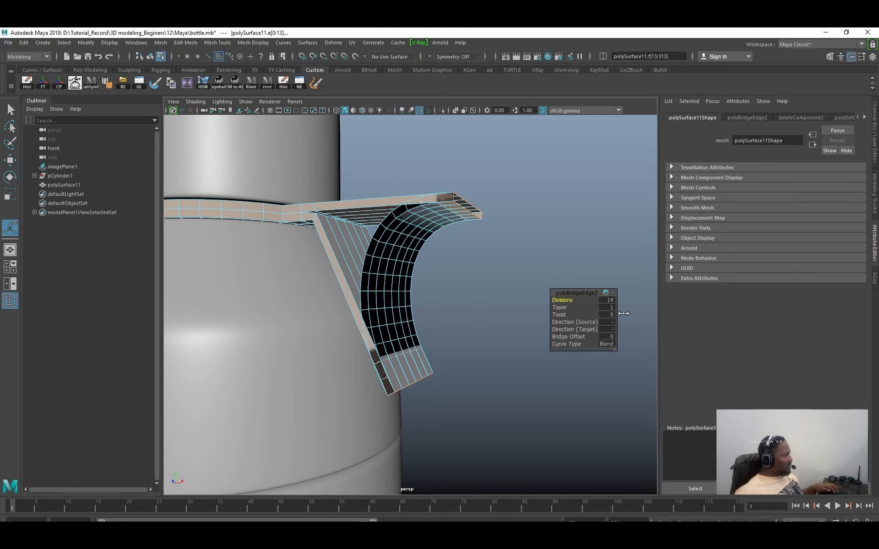
key(F8)
key(q)
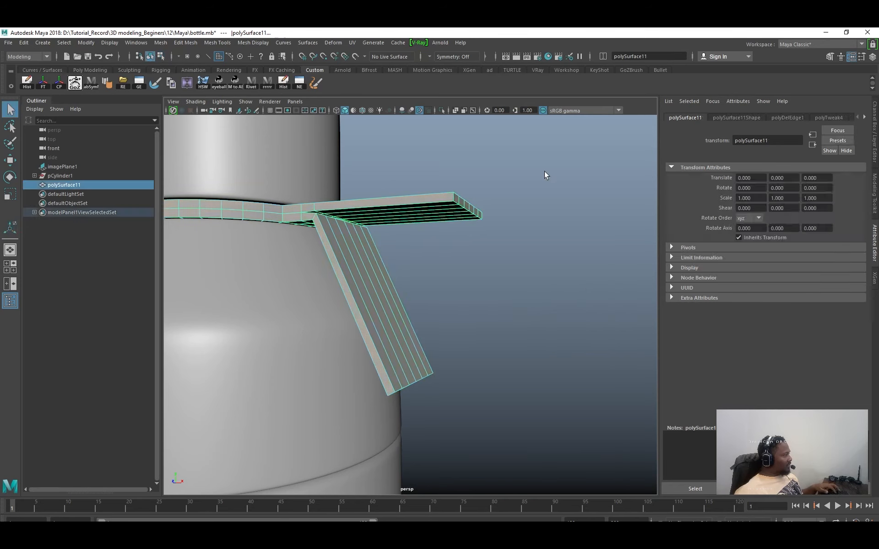
click(223, 101)
click(251, 173)
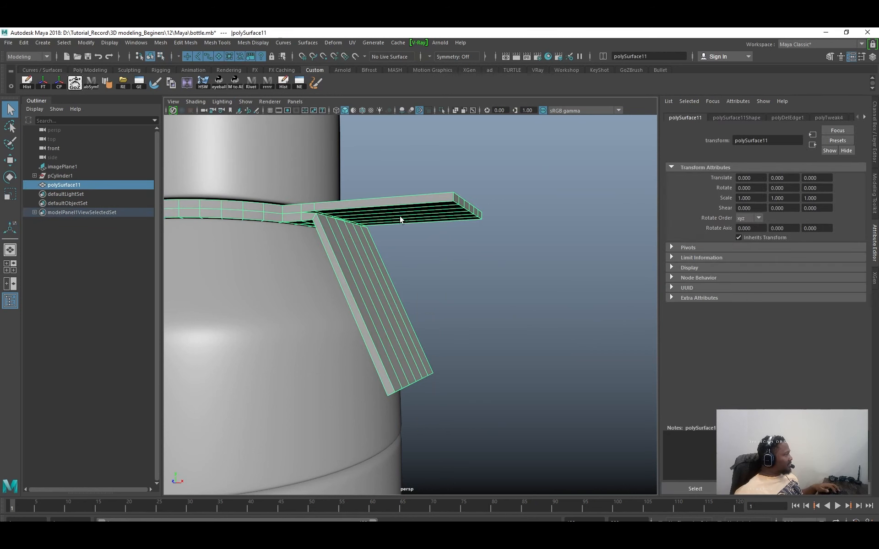
click(222, 101)
click(243, 166)
click(222, 102)
click(232, 169)
click(457, 238)
Preview the ring and its two arms smoothed, and return to the unsmoothed display.
alt+drag(422, 216, 465, 206)
click(458, 227)
key(3)
key(1)
mouse_move(460, 257)
alt+mouse_down()
mouse_move(457, 273)
mouse_move(447, 261)
alt+mouse_up()
Extrude the upper arm's end faces slightly outward and pull them down to start the loop's outer side.
alt+drag(460, 196, 431, 225)
right_drag(431, 218, 431, 231)
click(430, 212)
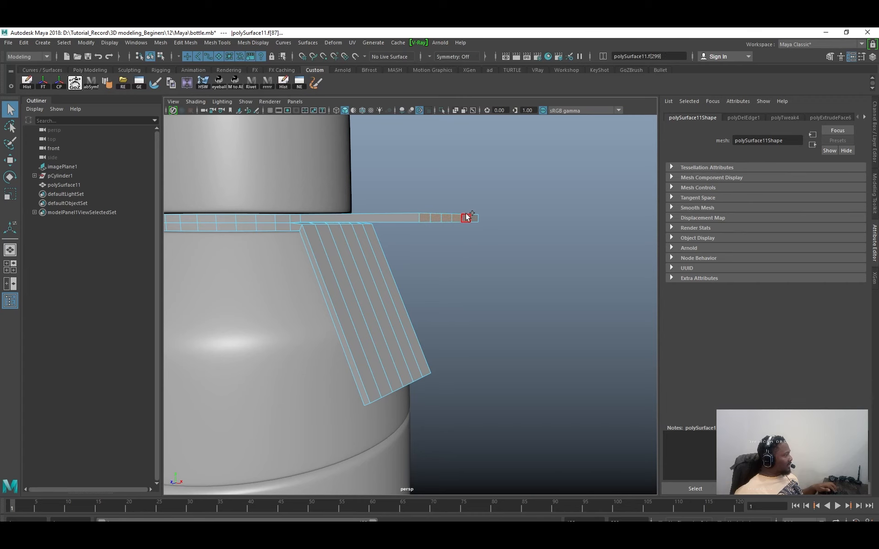
shift+click(477, 215)
alt+drag(478, 215, 366, 200)
key(w)
key(q)
alt+drag(458, 260, 438, 257)
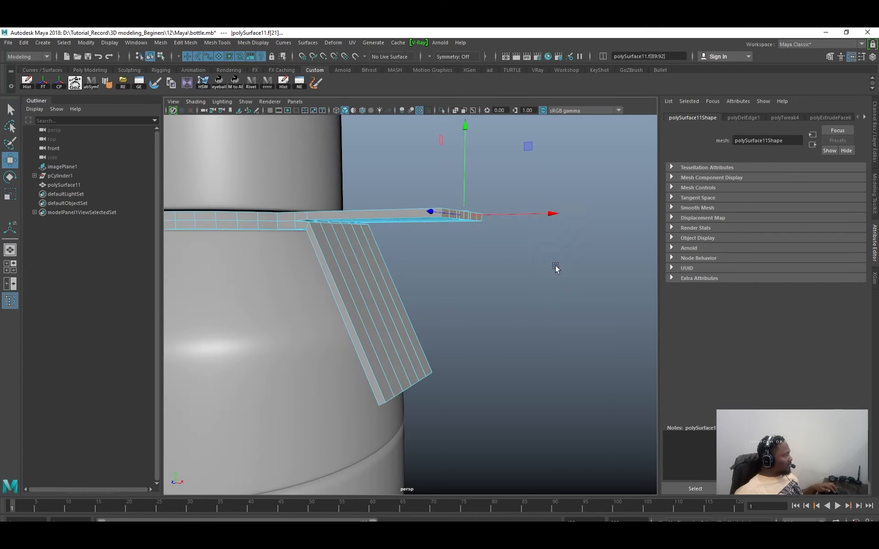
key(ctrl+e)
drag(507, 215, 518, 212)
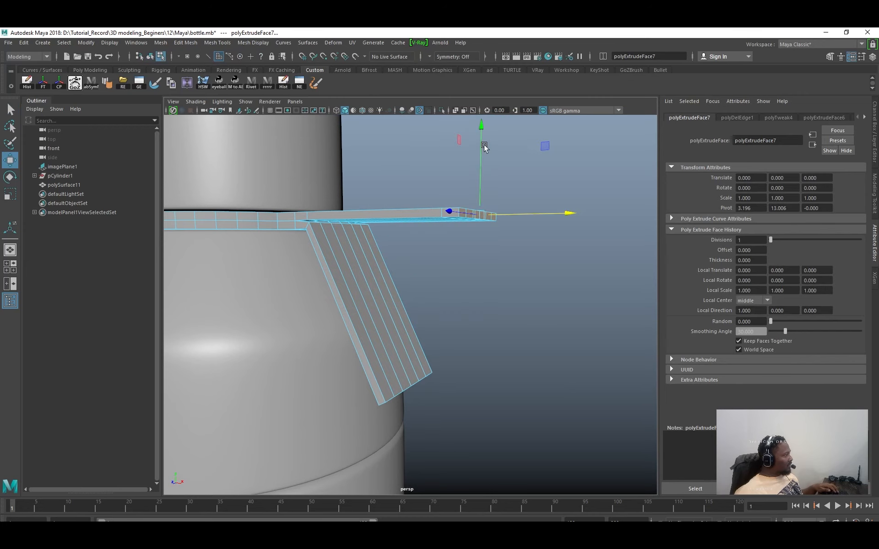
drag(482, 144, 480, 217)
Rotate the extruded end faces about the Z axis so they face downward.
key(e)
drag(539, 225, 545, 371)
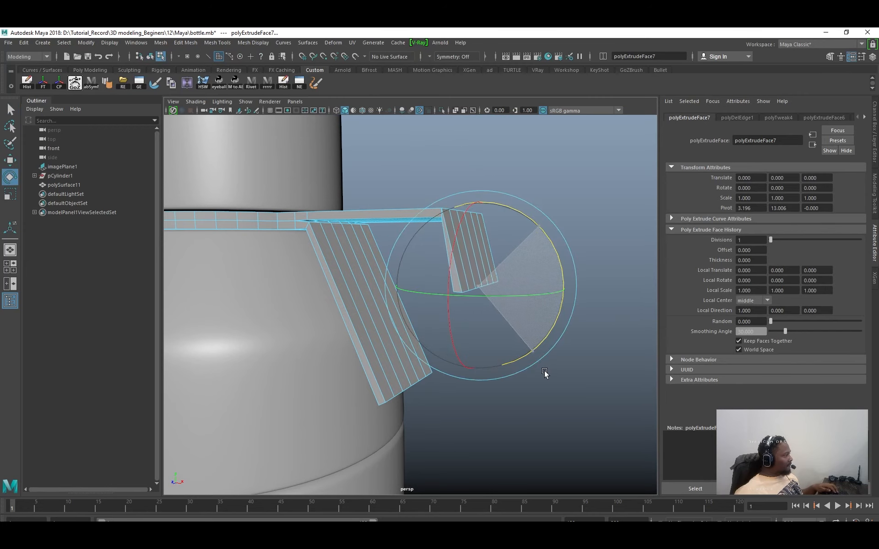
alt+drag(461, 285, 488, 239)
alt+right_drag(488, 239, 512, 219)
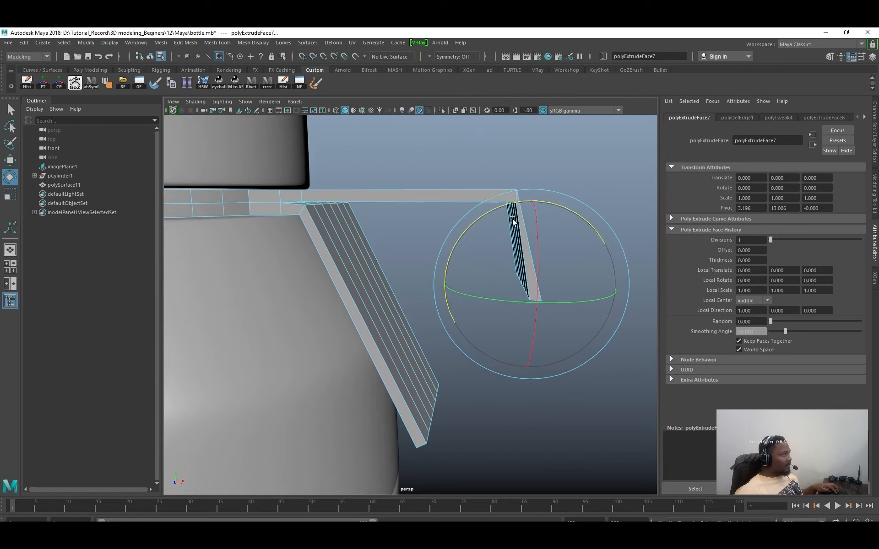
Rotate the edge loop at the upper arm's outer corner about the Z axis to angle the bend.
alt+drag(512, 220, 503, 257)
key(q)
right_drag(503, 257, 500, 234)
double_click(503, 247)
key(e)
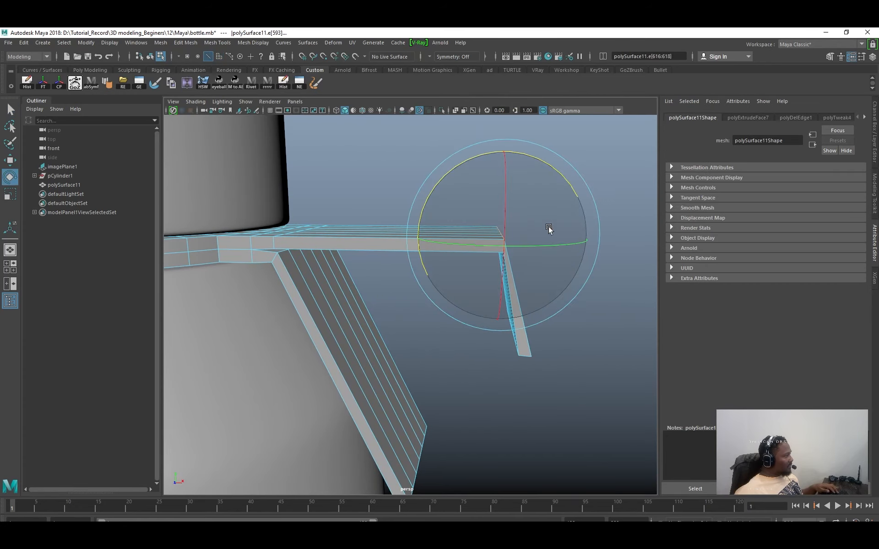
drag(585, 239, 452, 328)
key(q)
Extrude the lower arm's end faces outward and rotate them about the Z axis to turn the loop's bottom corner.
right_drag(427, 331, 428, 352)
alt+drag(429, 346, 424, 331)
click(405, 317)
shift+click(411, 322)
shift+click(416, 328)
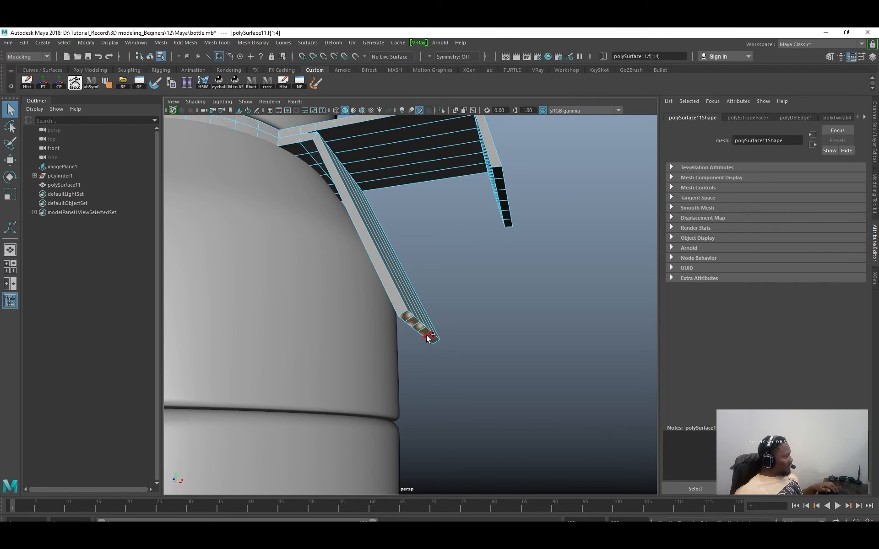
key(ctrl+e)
alt+drag(457, 329, 449, 335)
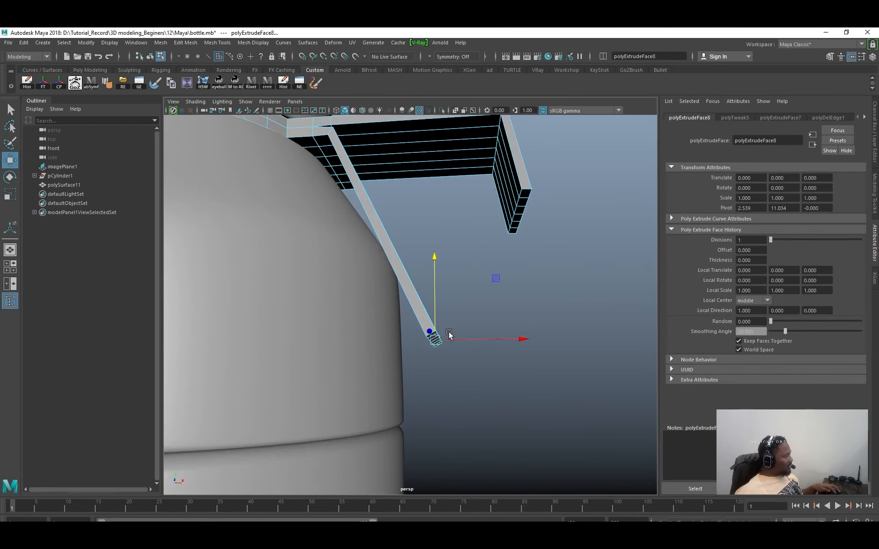
key(e)
drag(422, 402, 565, 379)
alt+drag(479, 321, 443, 340)
Rotate the edge loop at the lower arm's bottom corner about the Z axis to angle the bend.
key(w)
key(q)
key(F10)
double_click(445, 336)
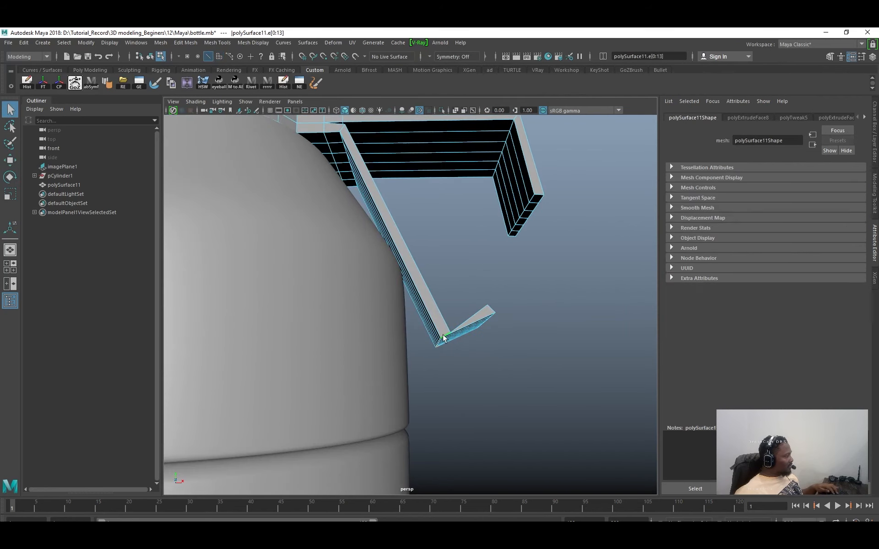
key(e)
drag(525, 295, 478, 260)
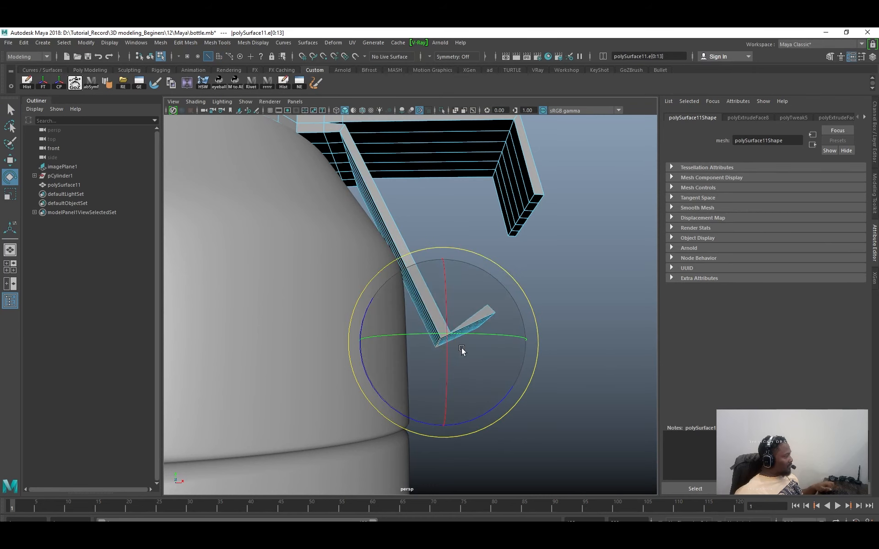
alt+drag(463, 351, 419, 357)
drag(458, 324, 438, 274)
alt+drag(428, 278, 458, 277)
Delete the end faces of both arms so their facing ends are open.
key(q)
key(F11)
double_click(490, 202)
alt+drag(488, 204, 451, 242)
click(481, 203)
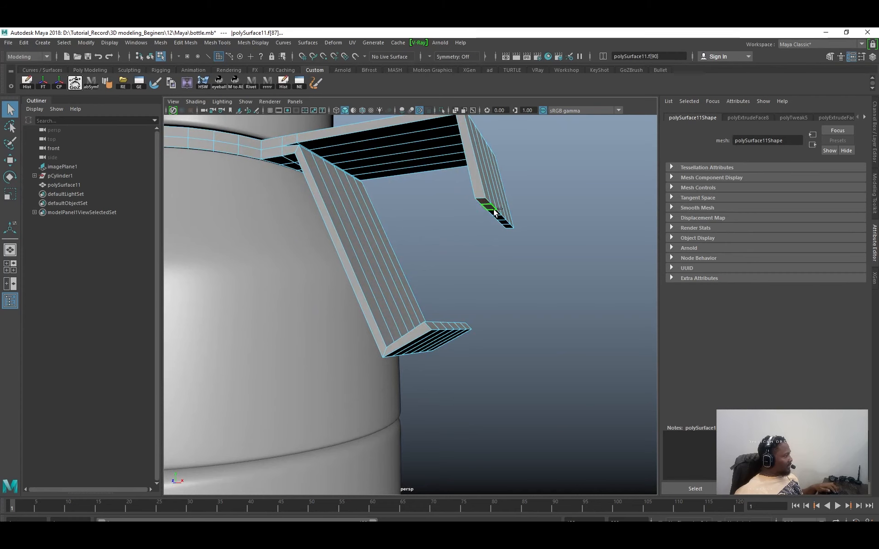
alt+drag(495, 212, 534, 238)
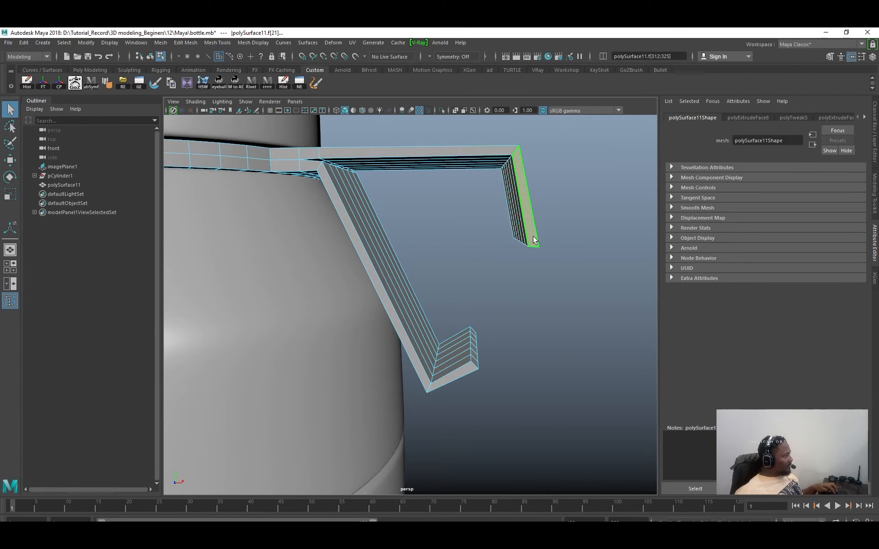
click(555, 246)
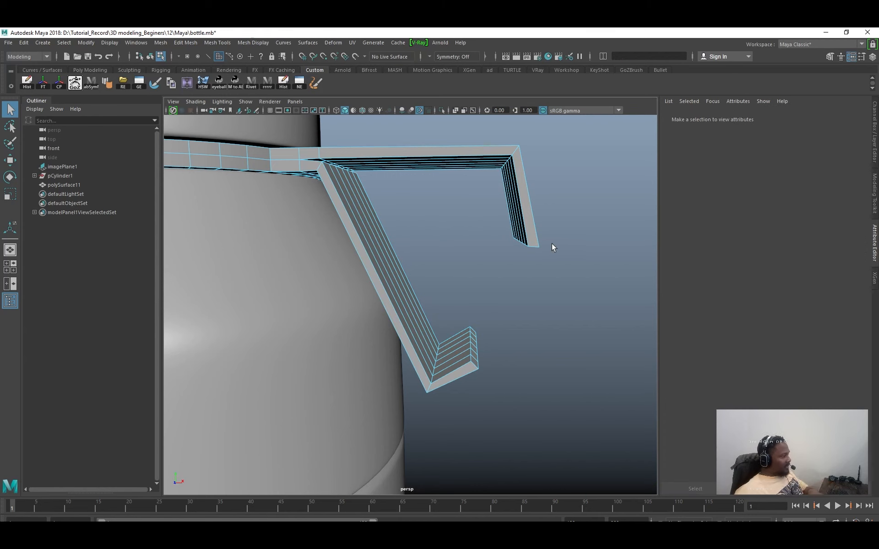
alt+drag(541, 257, 425, 310)
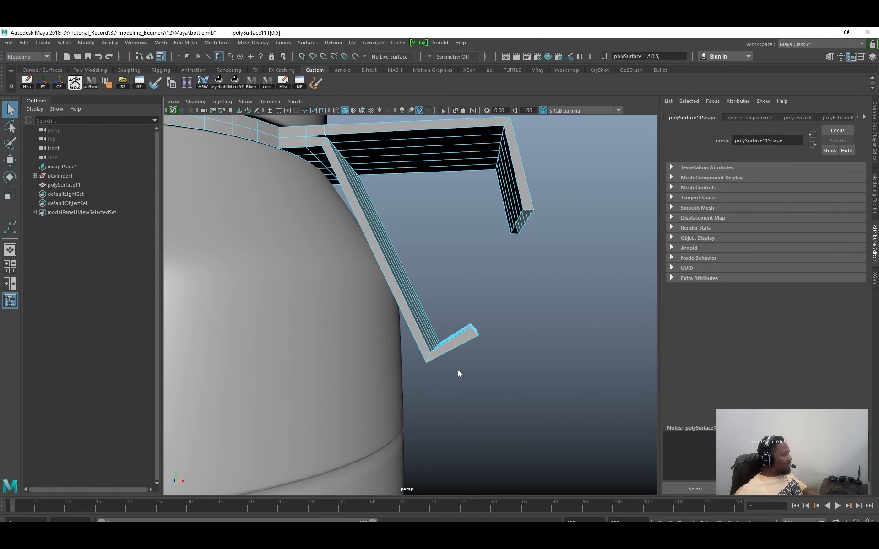
key(Delete)
Bridge the open border edges of the two arms with 0 divisions to close the carrying loop.
key(F10)
double_click(531, 221)
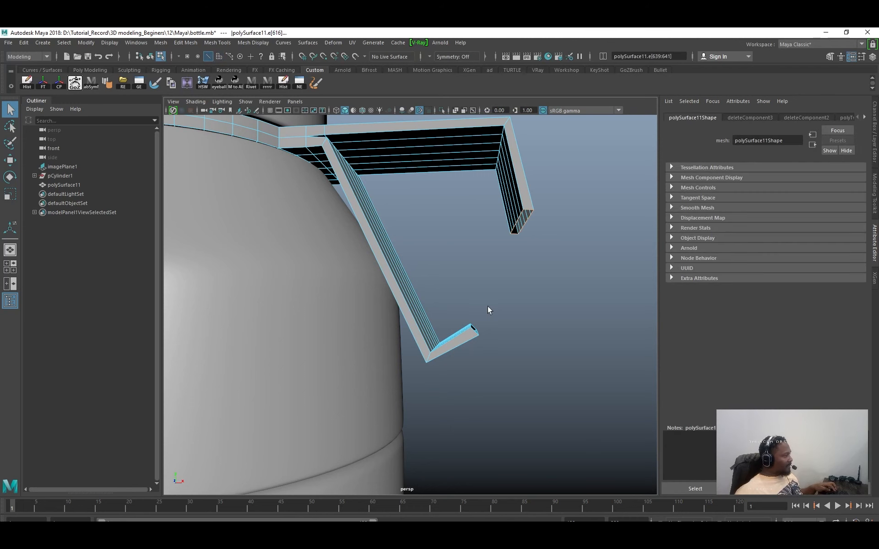
alt+drag(487, 306, 480, 339)
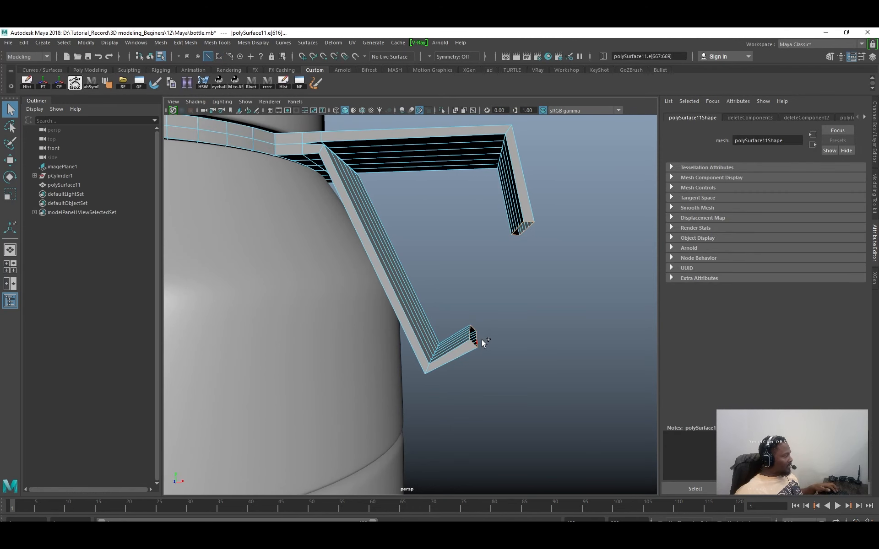
shift+right_drag(571, 283, 572, 308)
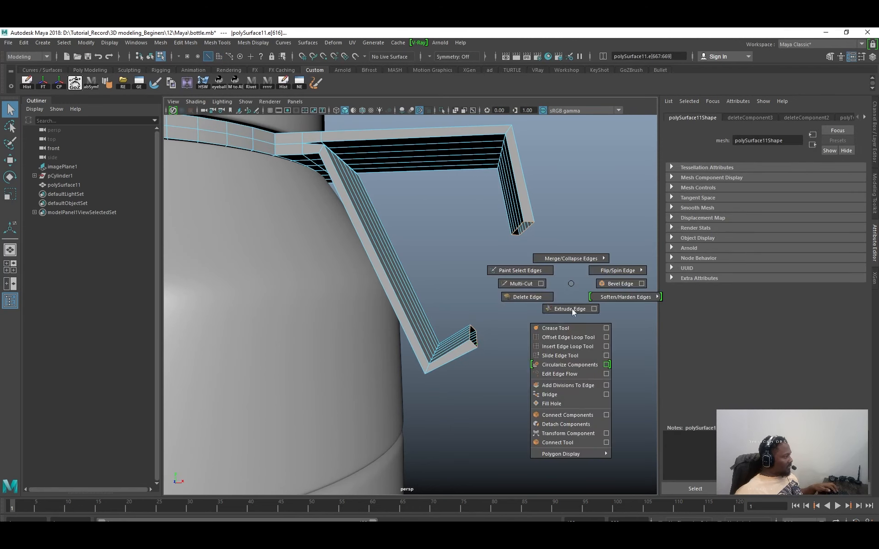
shift+right_drag(572, 397, 571, 396)
alt+drag(541, 352, 518, 347)
alt+right_drag(518, 347, 463, 314)
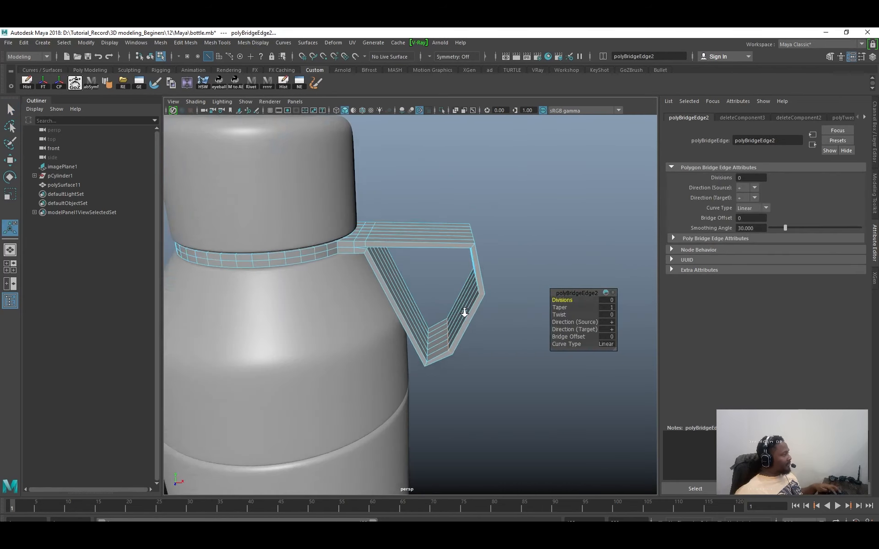
Preview the closed loop smoothed from the opposite side, and return to the unsmoothed display.
alt+drag(463, 314, 308, 298)
alt+right_drag(308, 297, 404, 288)
alt+drag(404, 288, 466, 300)
key(3)
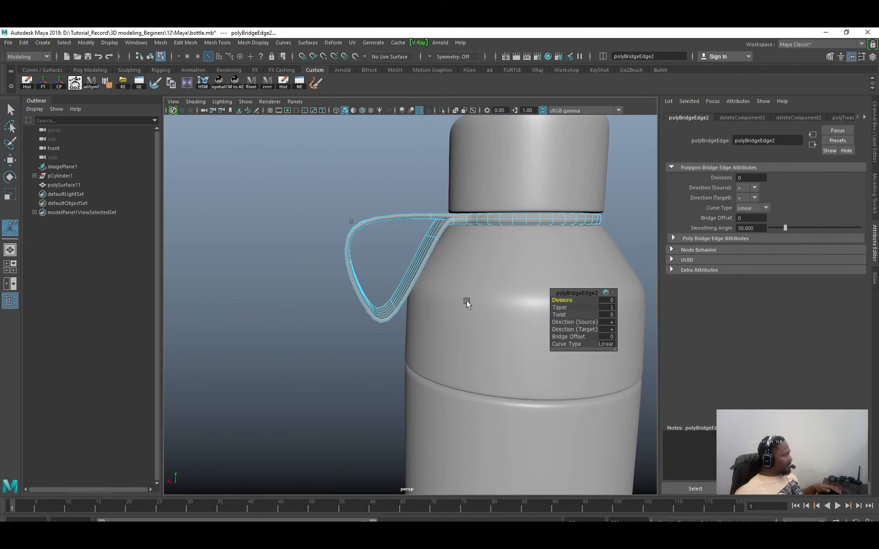
right_drag(351, 221, 488, 175)
click(401, 207)
click(423, 255)
key(1)
Move the edge loop at the carrying loop's lower outer corner outward and up to widen its outer side.
alt+drag(369, 258, 522, 258)
alt+right_drag(521, 258, 565, 284)
alt+drag(565, 284, 588, 261)
click(502, 278)
click(487, 278)
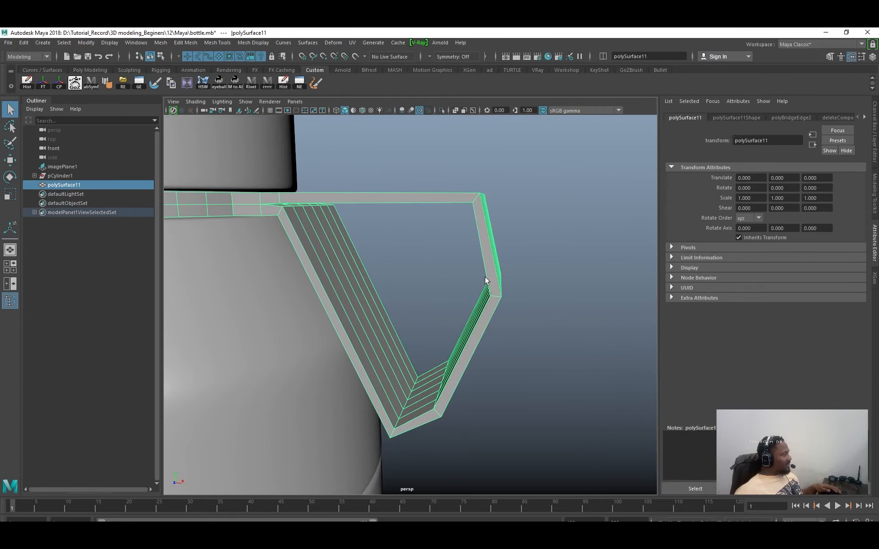
alt+drag(487, 279, 509, 252)
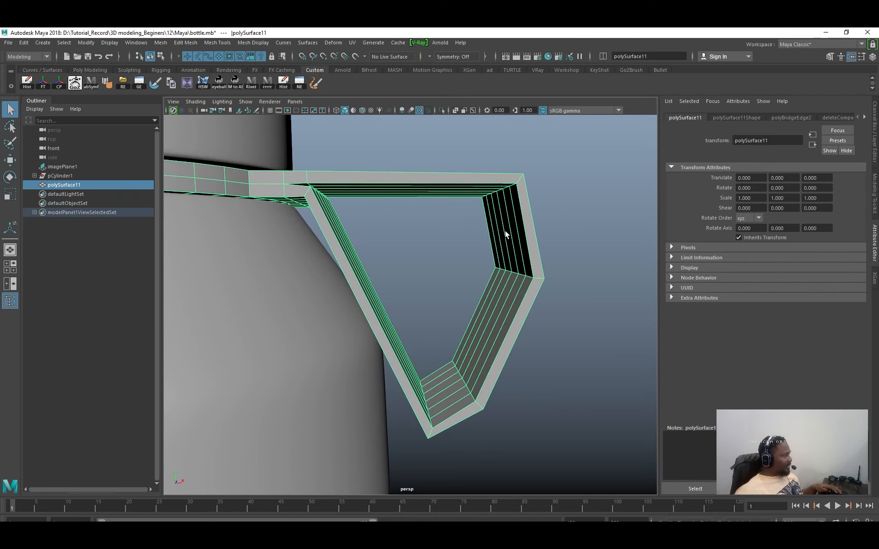
alt+middle_drag(480, 304, 483, 243)
alt+drag(480, 316, 462, 320)
alt+middle_drag(472, 316, 479, 296)
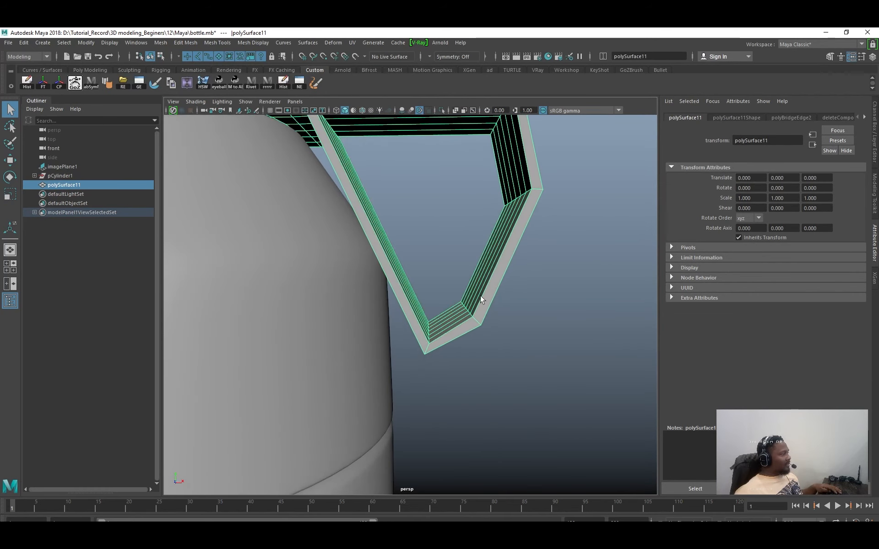
right_drag(479, 295, 475, 269)
double_click(476, 322)
key(w)
drag(486, 312, 508, 311)
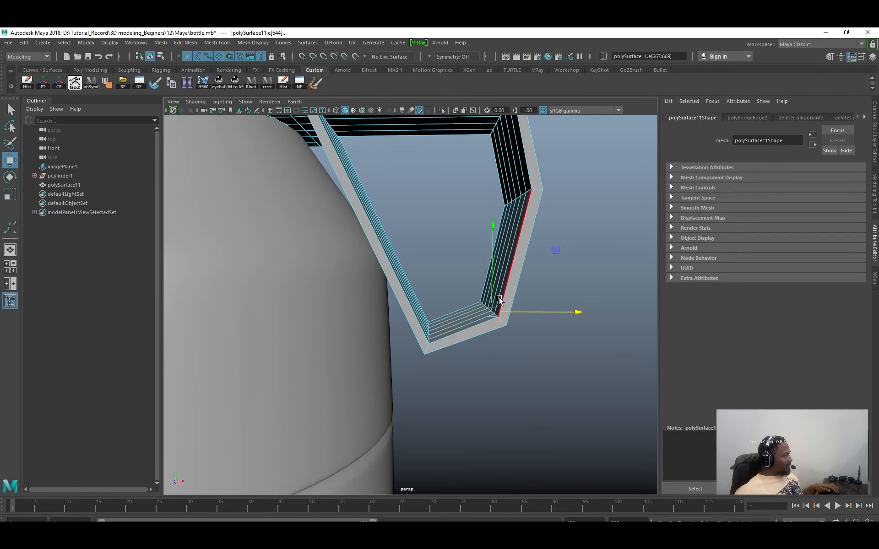
drag(493, 246, 493, 212)
drag(532, 281, 564, 280)
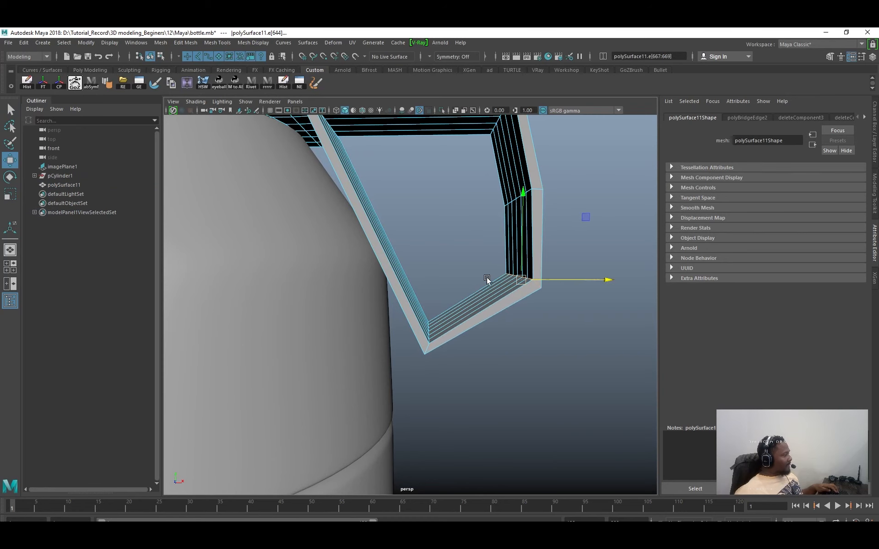
Split the lower arm's edge ring with a new edge loop midway between the ring and the bottom corner.
scroll(487, 279, down, 4)
click(375, 239)
ctrl+right_drag(452, 238, 397, 267)
alt+drag(398, 266, 453, 322)
scroll(453, 322, up, 2)
alt+drag(341, 251, 398, 253)
scroll(406, 258, up, 3)
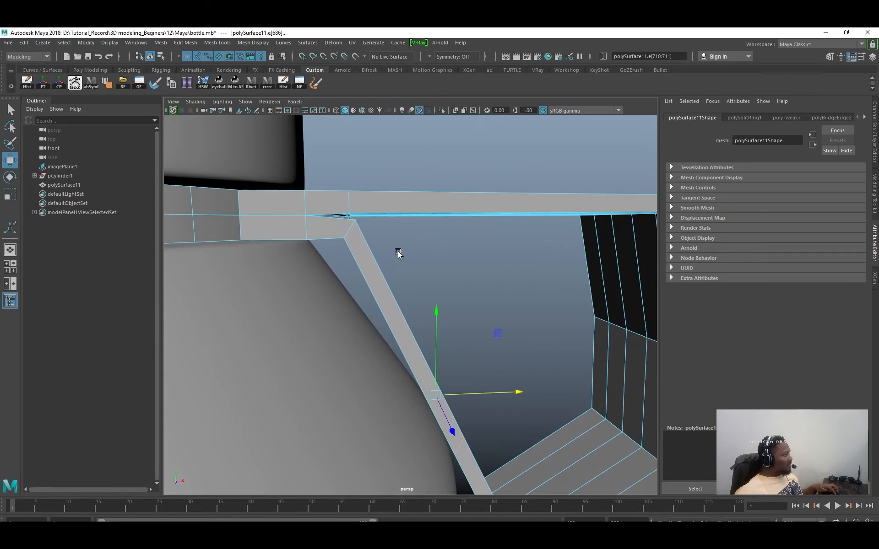
Try to reposition the edges where the lower arm joins the ring, and undo the moves.
click(349, 225)
drag(349, 225, 373, 229)
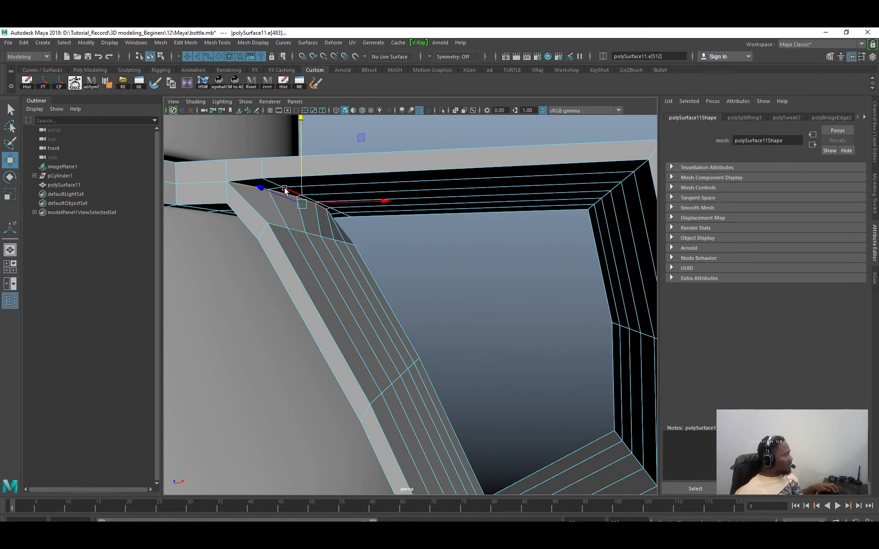
drag(301, 163, 301, 179)
alt+drag(302, 179, 365, 257)
key(ctrl+z)
key(ctrl+z)
key(ctrl+z)
key(ctrl+z)
In wireframe display, select the vertices where both arms join the ring and lower them slightly.
key(q)
click(353, 214)
key(4)
key(e)
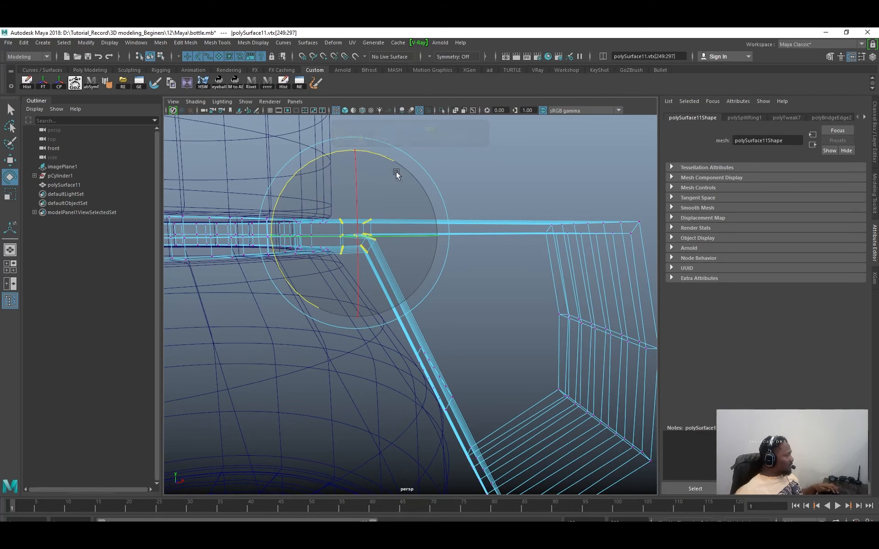
key(w)
drag(351, 166, 357, 202)
scroll(380, 194, down, 5)
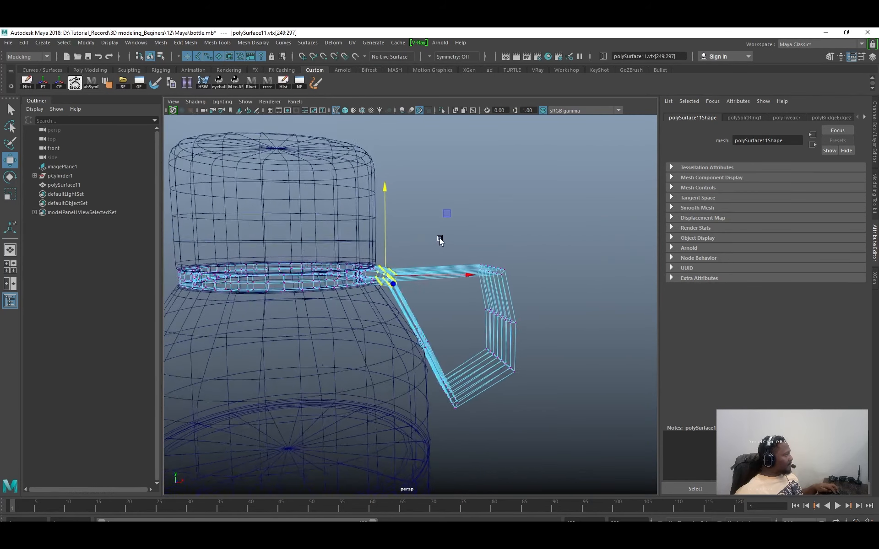
Lower the vertices at the loop's upper outer corner slightly, and try moving the bottom corner's vertices.
alt+drag(440, 241, 486, 260)
drag(467, 220, 545, 270)
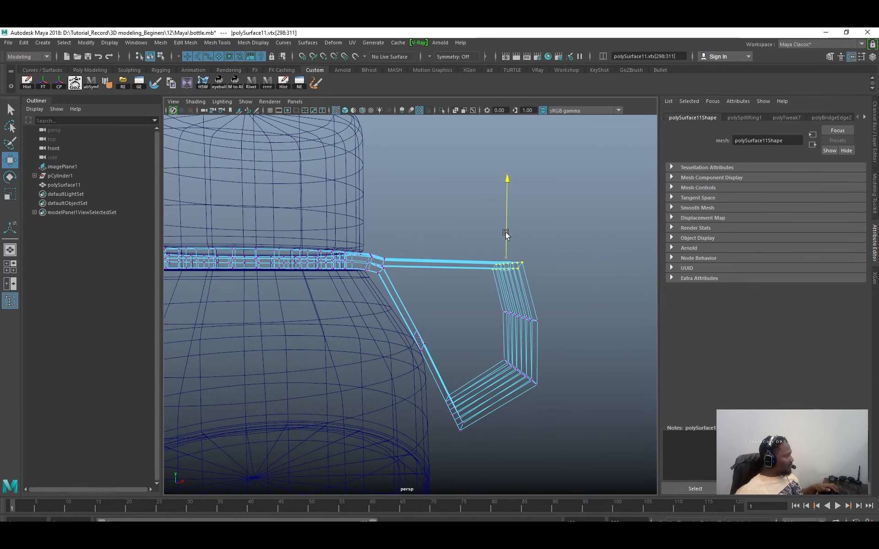
alt+drag(500, 340, 470, 312)
drag(471, 380, 433, 335)
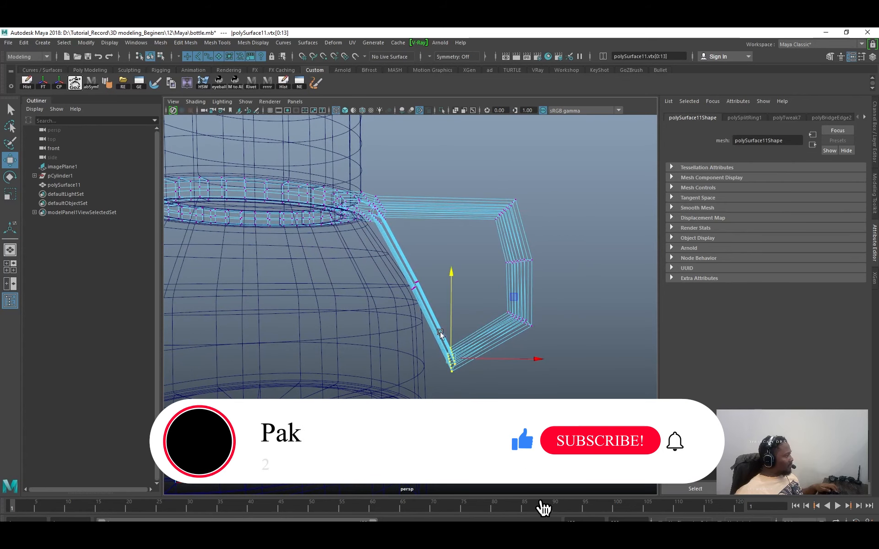
drag(451, 300, 451, 280)
drag(484, 336, 505, 358)
key(ctrl+z)
key(ctrl+z)
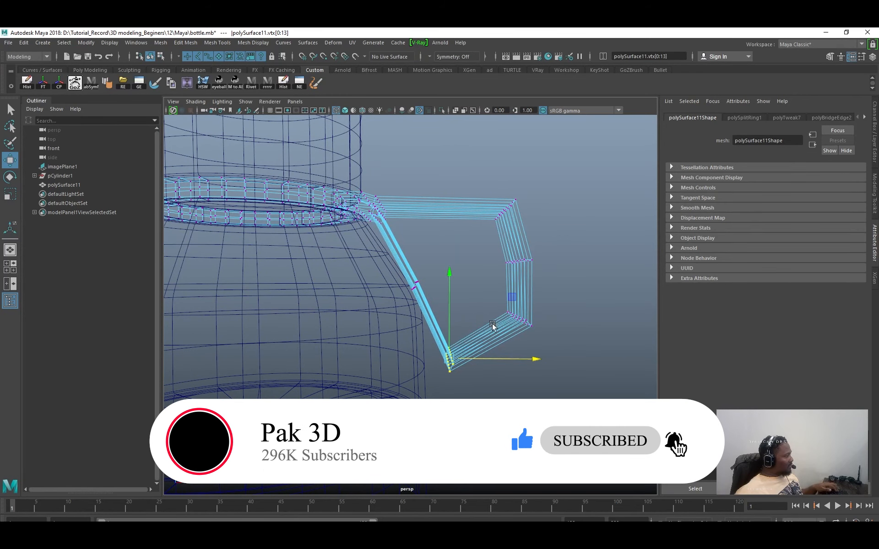
Split the loop's lower outer segment with an edge loop and shift it and the bottom corner to flatten the bottom.
right_drag(511, 329, 507, 324)
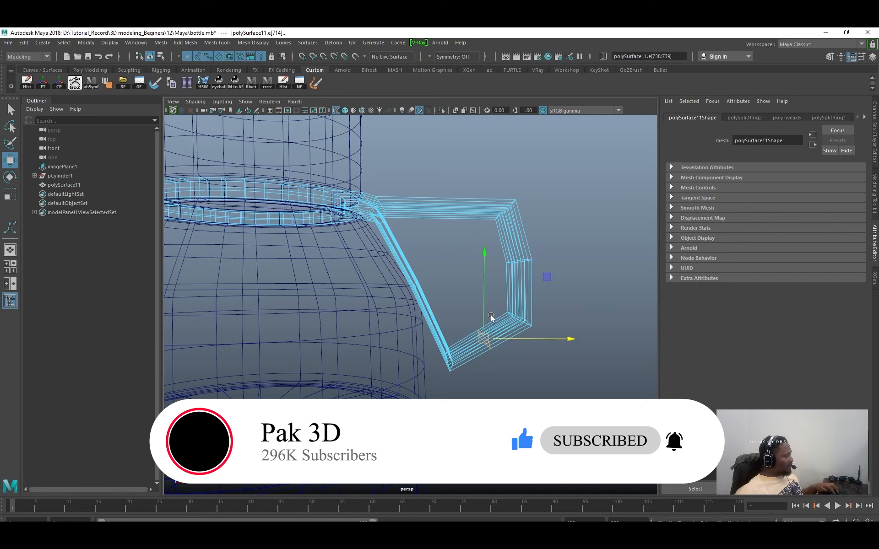
key(5)
drag(484, 283, 482, 296)
drag(514, 356, 507, 333)
right_drag(420, 350, 420, 350)
drag(421, 316, 463, 366)
Split the upper arm with an edge loop across its middle and adjust the height of the upper outer corner's vertices.
alt+drag(441, 320, 518, 225)
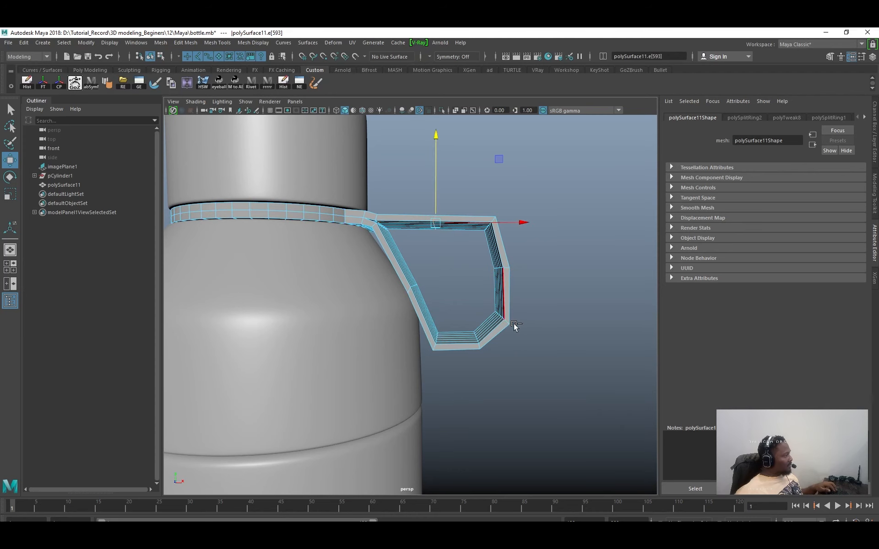
alt+drag(465, 256, 498, 246)
key(q)
right_drag(496, 245, 476, 241)
drag(475, 206, 512, 227)
key(w)
drag(485, 189, 483, 201)
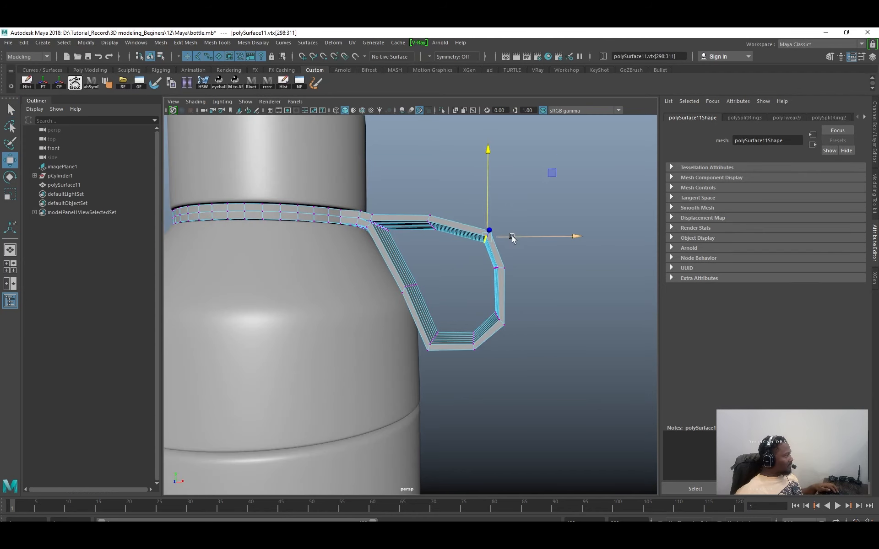
drag(512, 238, 509, 236)
alt+drag(533, 272, 509, 248)
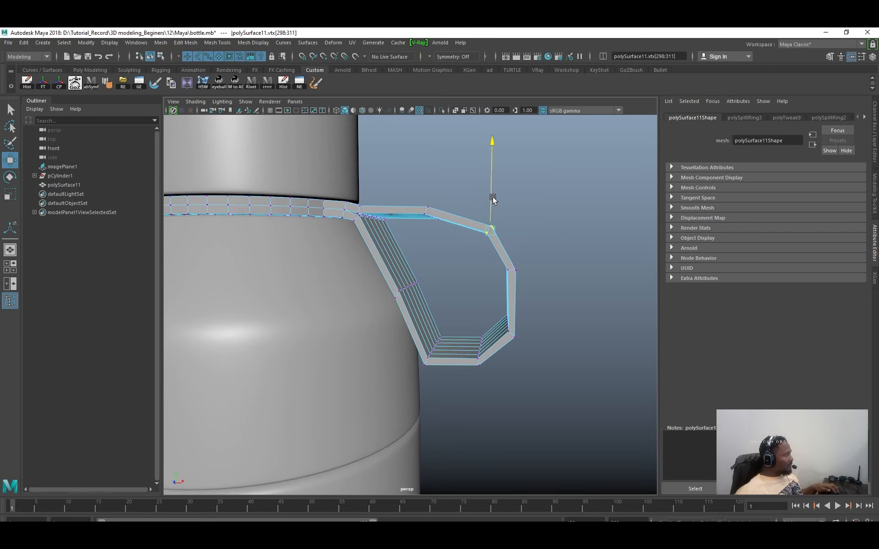
drag(492, 199, 493, 183)
Move the vertices below the upper outer corner outward and up, and pull a new edge loop beneath them outward.
drag(488, 258, 568, 271)
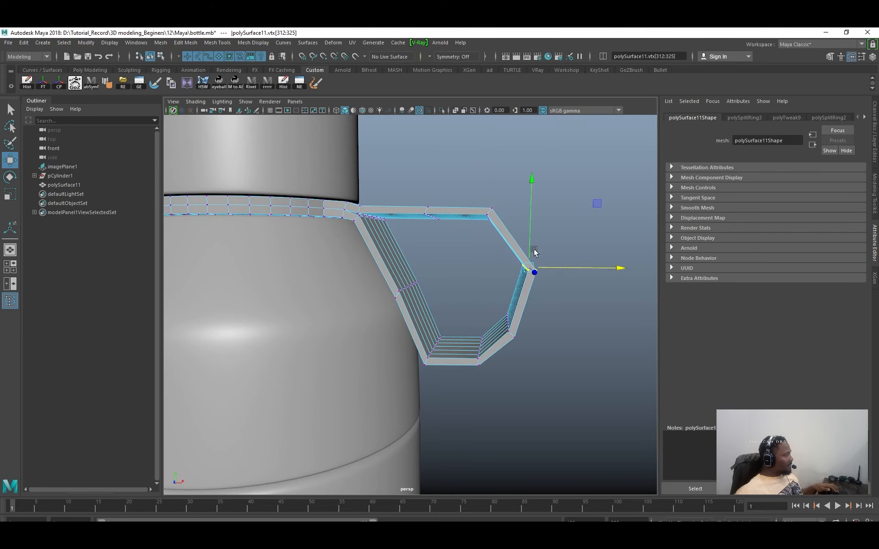
drag(531, 224, 533, 200)
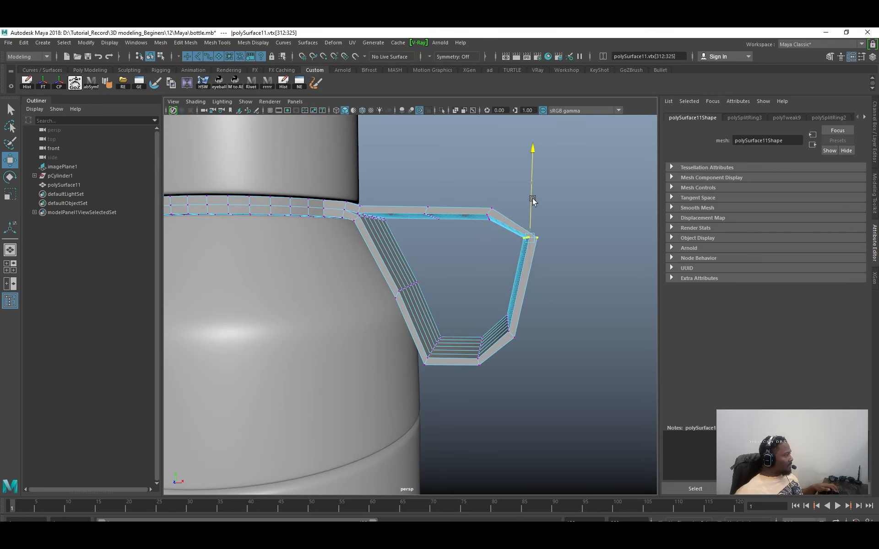
click(525, 247)
ctrl+right_drag(559, 240, 478, 273)
drag(544, 284, 564, 283)
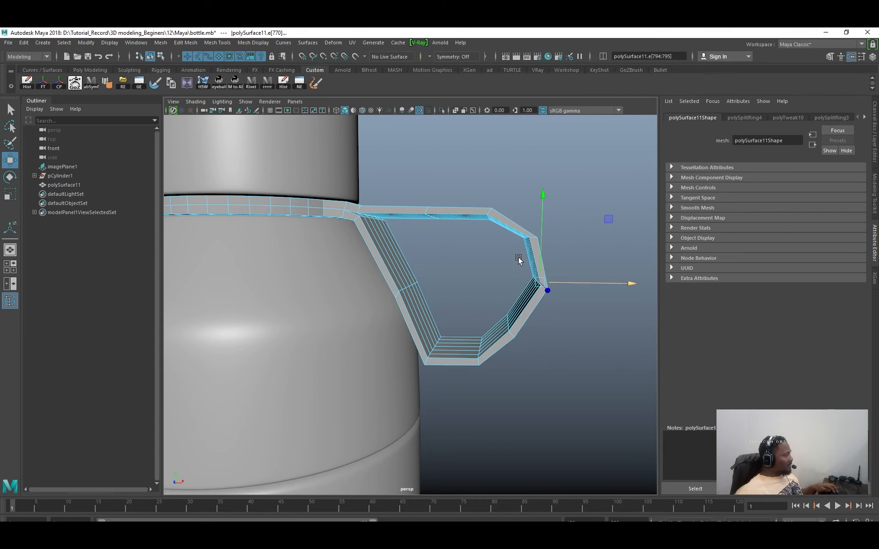
Rotate the edge loops at the carrying loop's two upper outer bends to follow its curve.
alt+drag(518, 260, 548, 243)
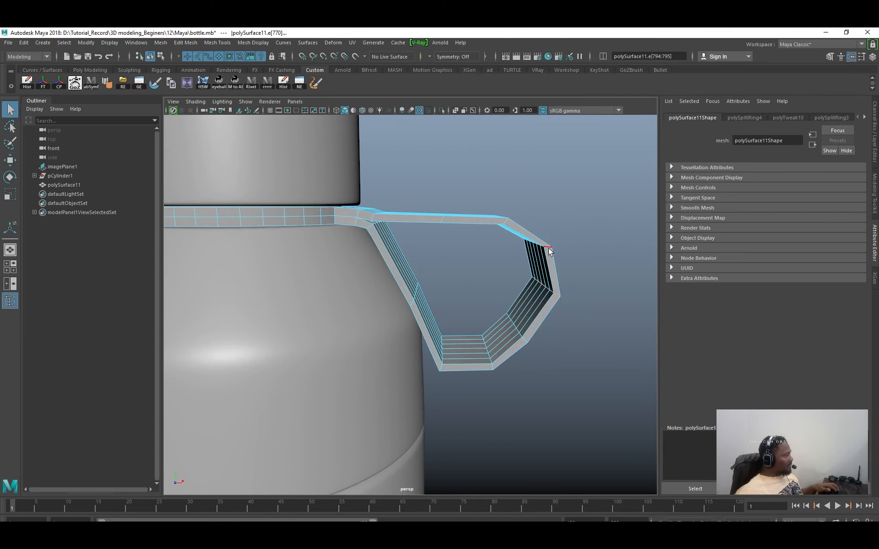
click(549, 248)
key(e)
drag(474, 196, 502, 220)
key(q)
key(e)
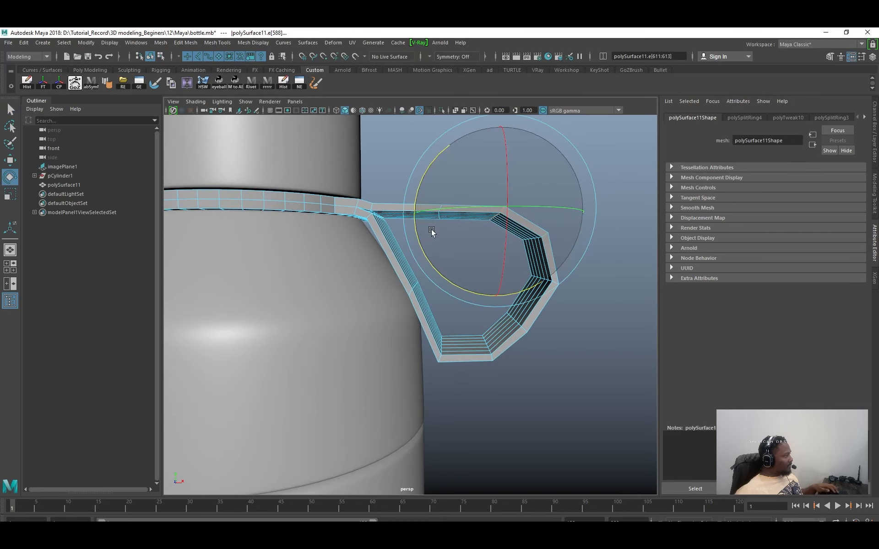
drag(432, 231, 439, 269)
key(q)
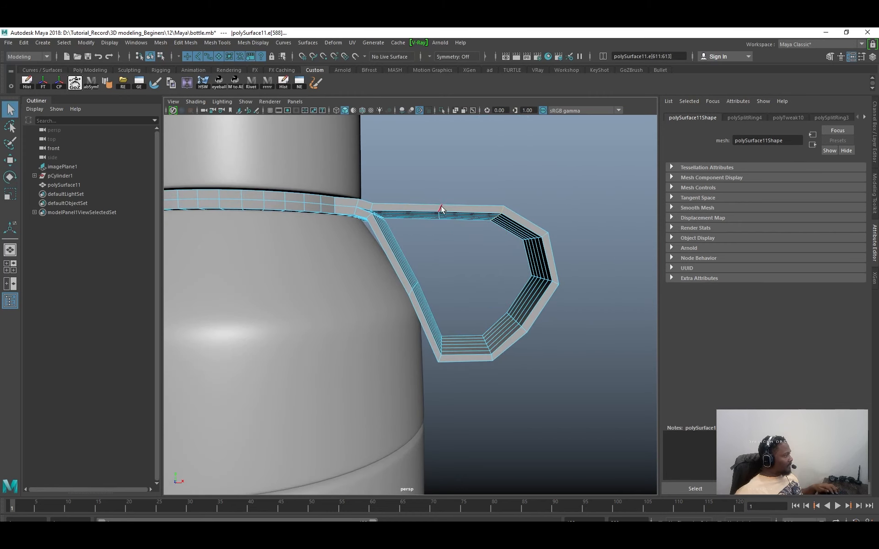
Rotate the edge loop across the middle of the upper arm slightly, and select the edge loop at the bottom inner corner.
click(441, 209)
key(e)
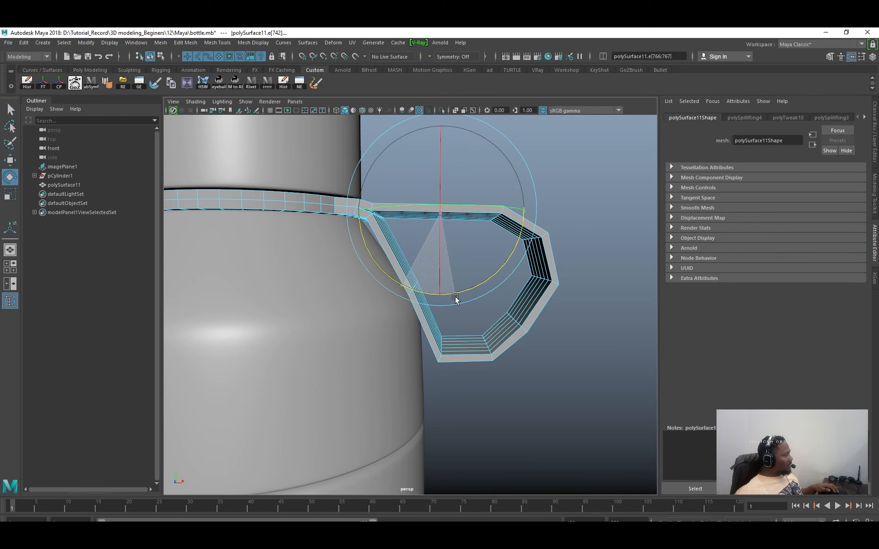
drag(456, 298, 459, 299)
key(q)
click(439, 356)
key(e)
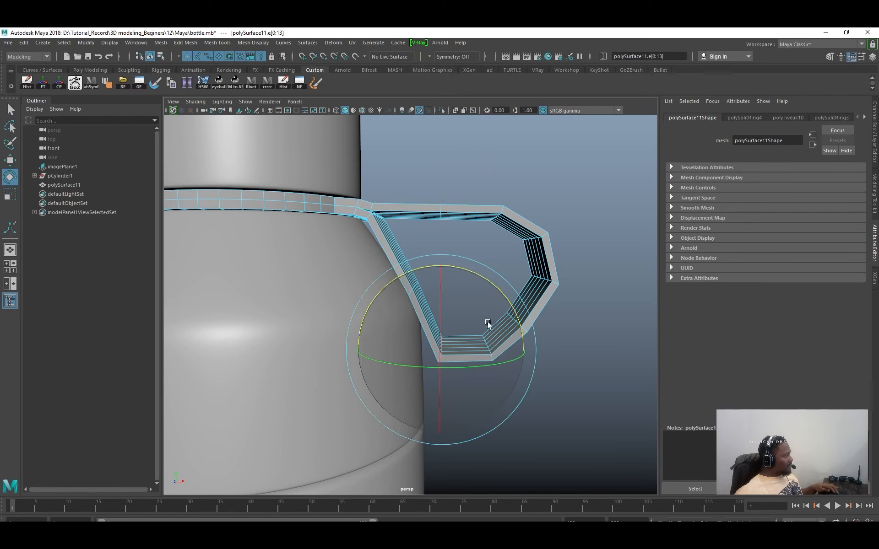
key(q)
alt+drag(502, 361, 492, 350)
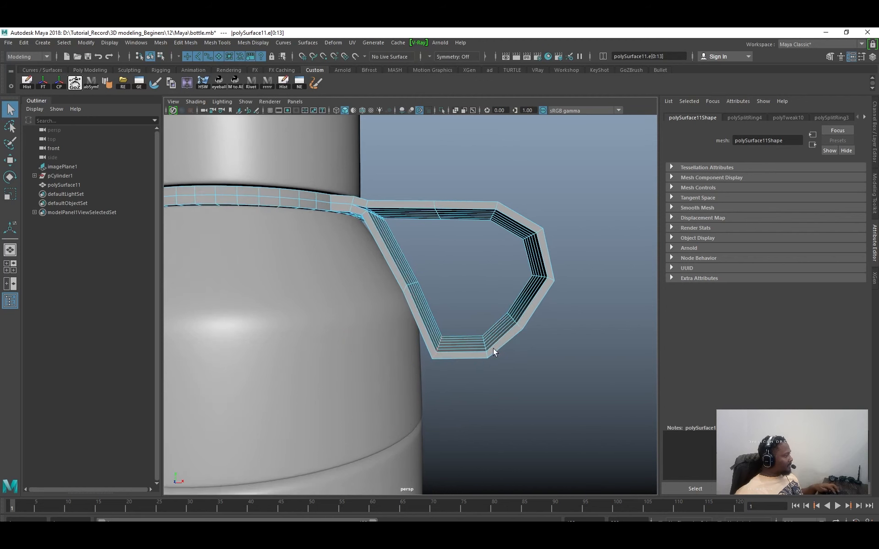
Adjust the vertices at the loop's bottom outer corner and the bend above it, and turn on the smooth preview.
scroll(494, 352, up, 2)
key(F9)
drag(471, 315, 515, 354)
key(w)
drag(485, 321, 486, 318)
drag(536, 352, 552, 322)
scroll(540, 341, down, 2)
key(q)
key(w)
key(3)
Move the vertices of the loop's lower outer bend slightly outward and preview the mesh smoothed.
drag(521, 281, 568, 314)
scroll(471, 284, down, 3)
scroll(476, 286, up, 3)
alt+drag(513, 316, 516, 272)
key(1)
drag(548, 317, 551, 319)
key(3)
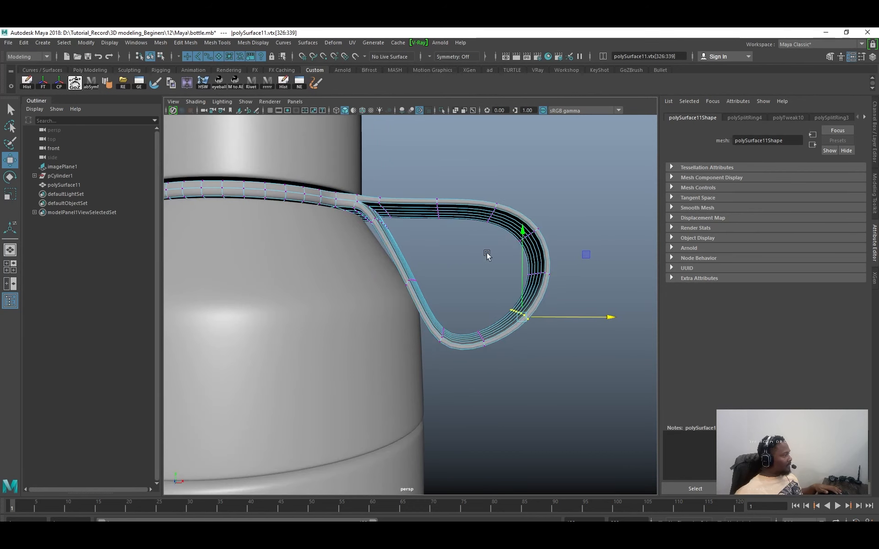
Raise the vertices at the loop's bottom inner corner and return to the smoothed object view.
right_drag(496, 200, 540, 168)
click(540, 168)
scroll(459, 306, down, 5)
alt+drag(457, 306, 427, 309)
click(455, 315)
key(1)
scroll(447, 322, up, 2)
key(F9)
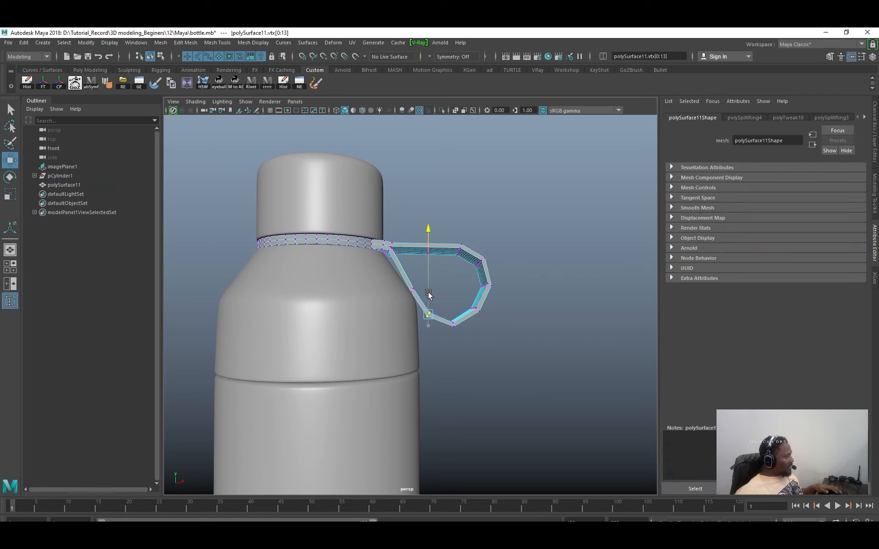
key(3)
key(F8)
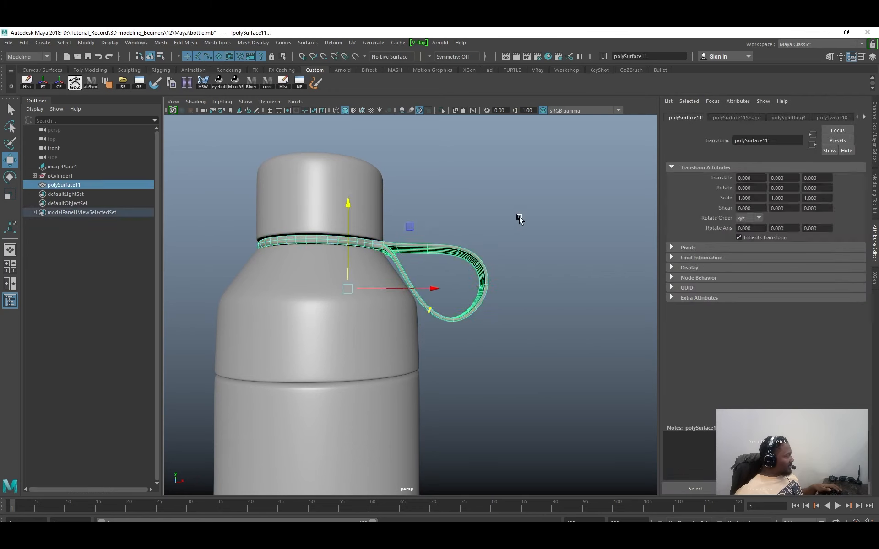
click(519, 219)
Examine the carrying loop from both sides of the bottle in faceted and smoothed display.
alt+drag(519, 220, 470, 328)
click(459, 296)
key(1)
scroll(535, 326, up, 2)
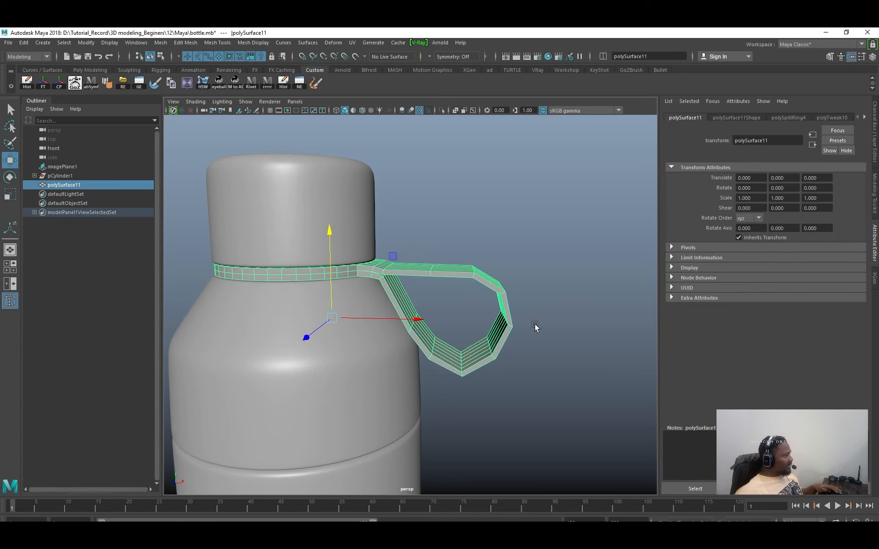
alt+drag(499, 296, 555, 270)
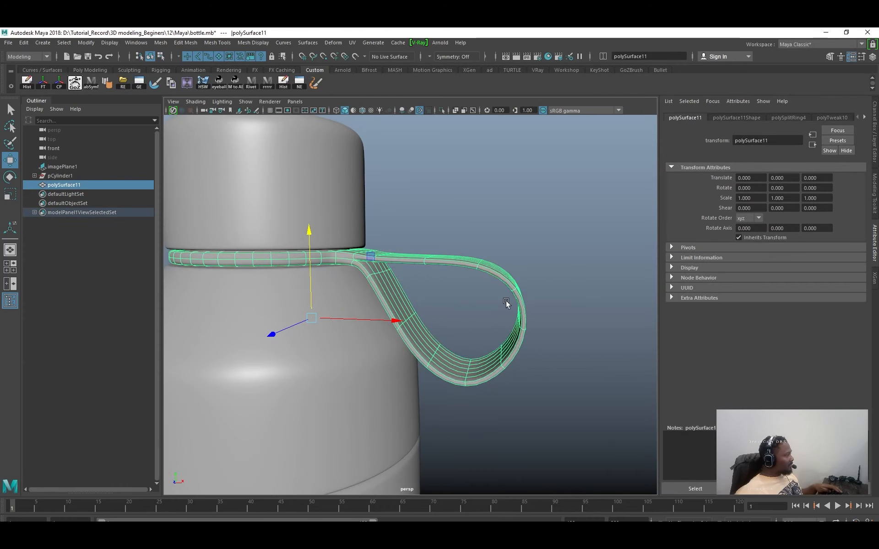
alt+drag(508, 304, 369, 303)
click(379, 353)
alt+right_drag(370, 303, 302, 316)
mouse_move(302, 315)
alt+mouse_down()
mouse_move(384, 328)
mouse_move(303, 306)
alt+mouse_up()
alt+right_drag(303, 306, 411, 252)
click(411, 252)
key(1)
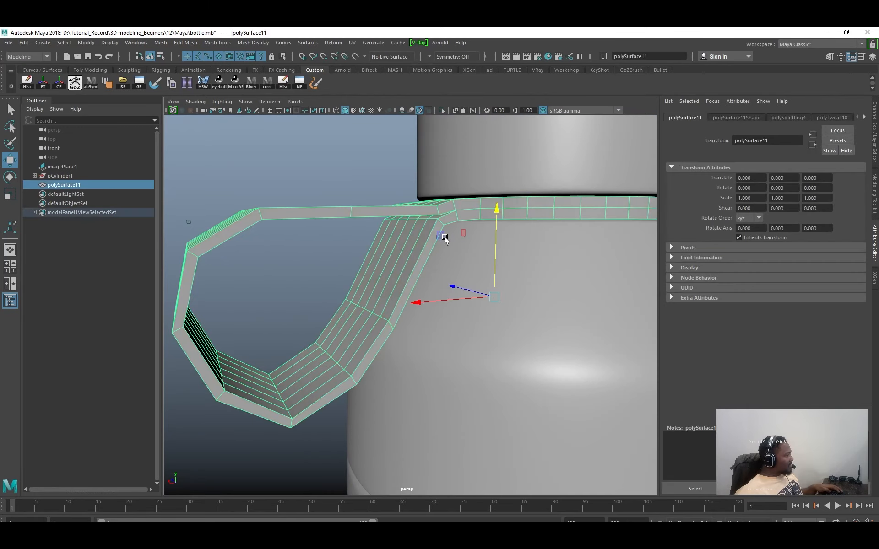
key(3)
key(1)
alt+right_drag(311, 284, 392, 311)
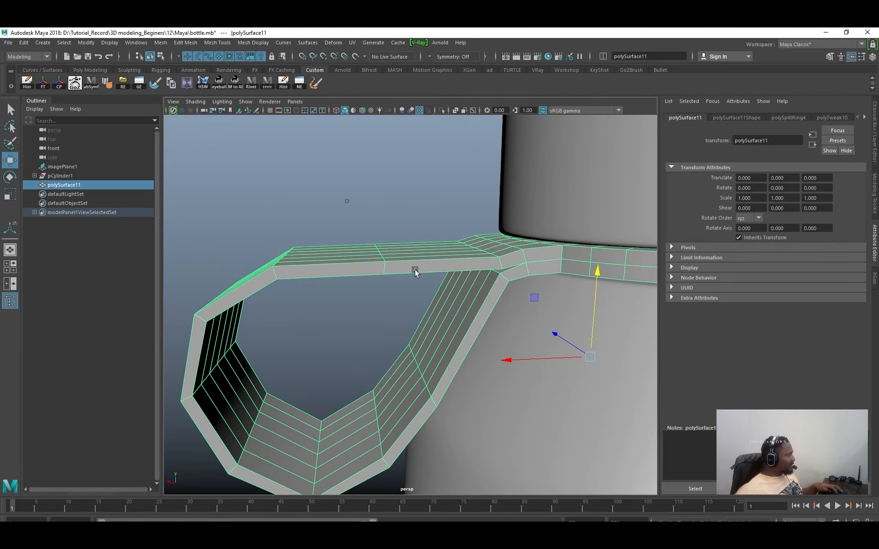
alt+drag(415, 270, 398, 297)
alt+right_drag(397, 297, 357, 318)
alt+middle_drag(357, 318, 417, 296)
key(3)
click(398, 307)
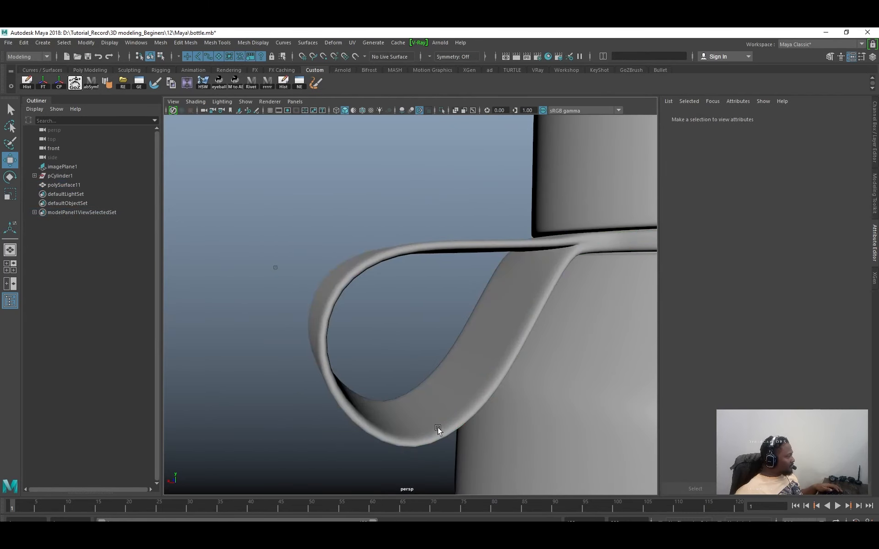
click(444, 417)
key(1)
alt+drag(472, 377, 567, 356)
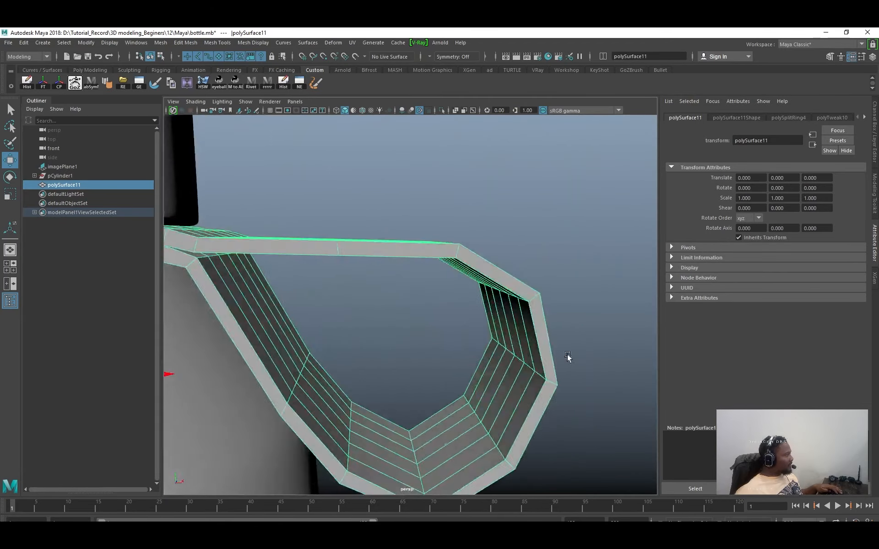
alt+right_drag(568, 356, 516, 339)
alt+middle_drag(438, 349, 516, 339)
mouse_move(516, 339)
alt+mouse_down()
mouse_move(537, 357)
mouse_move(507, 349)
alt+mouse_up()
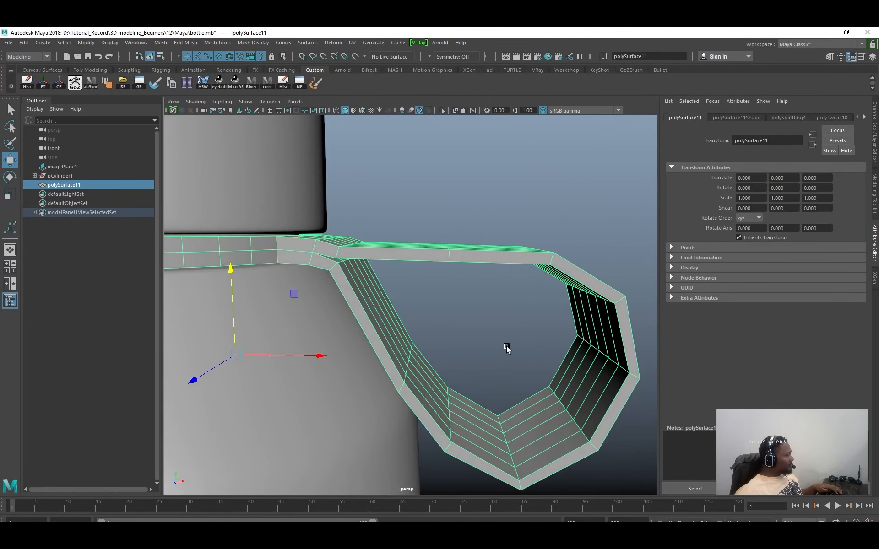
alt+middle_drag(507, 349, 543, 351)
alt+right_drag(563, 323, 520, 301)
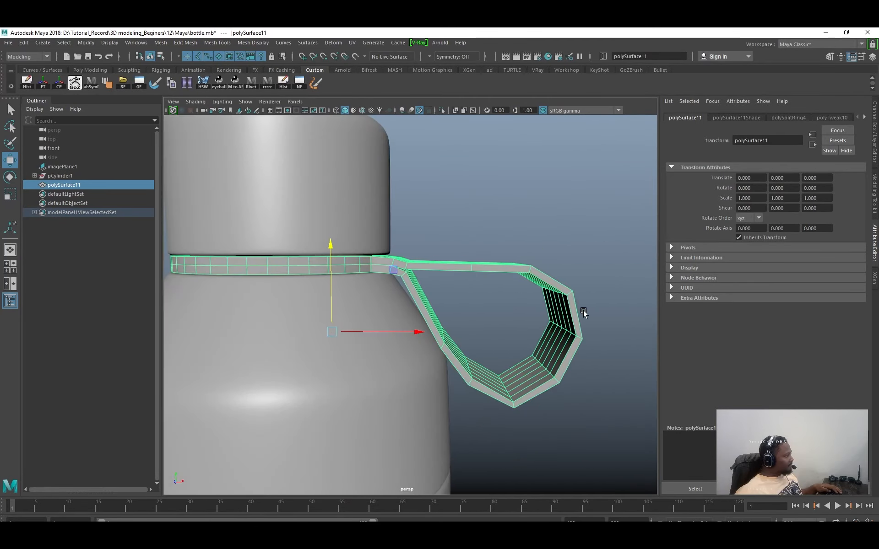
alt+drag(583, 313, 600, 308)
key(3)
click(600, 308)
alt+right_drag(598, 307, 467, 293)
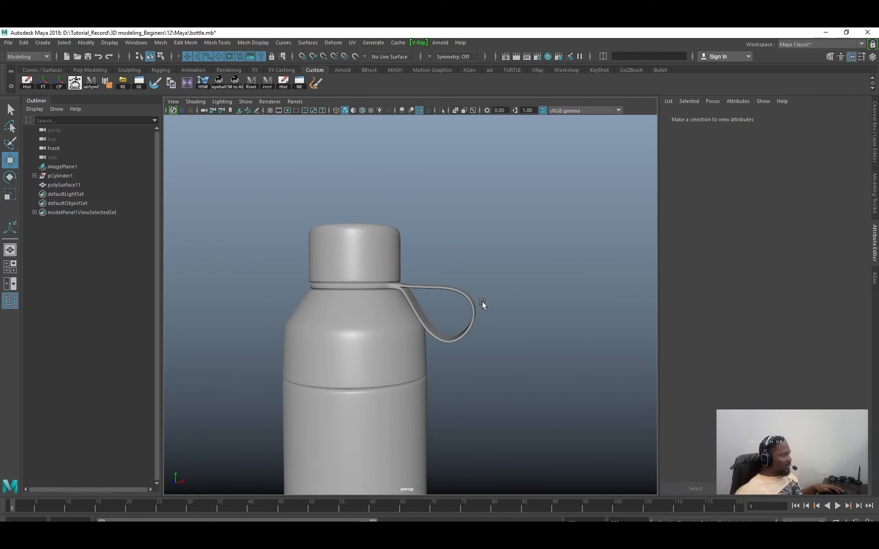
Raise the vertices at the carrying loop's lowest point slightly and preview the result smoothed.
click(462, 335)
alt+right_drag(462, 335, 476, 350)
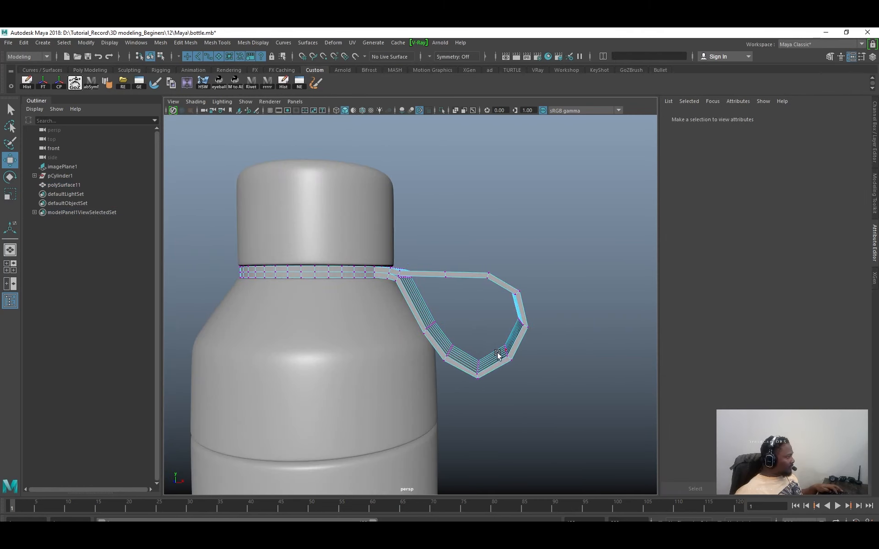
drag(476, 390, 476, 332)
key(3)
click(520, 281)
Examine the smoothed loop against the whole bottle, from a distance and up close.
right_drag(504, 280, 408, 283)
alt+drag(408, 283, 509, 306)
alt+right_drag(509, 306, 443, 314)
alt+drag(443, 314, 492, 321)
alt+right_drag(492, 320, 431, 311)
alt+drag(430, 312, 385, 295)
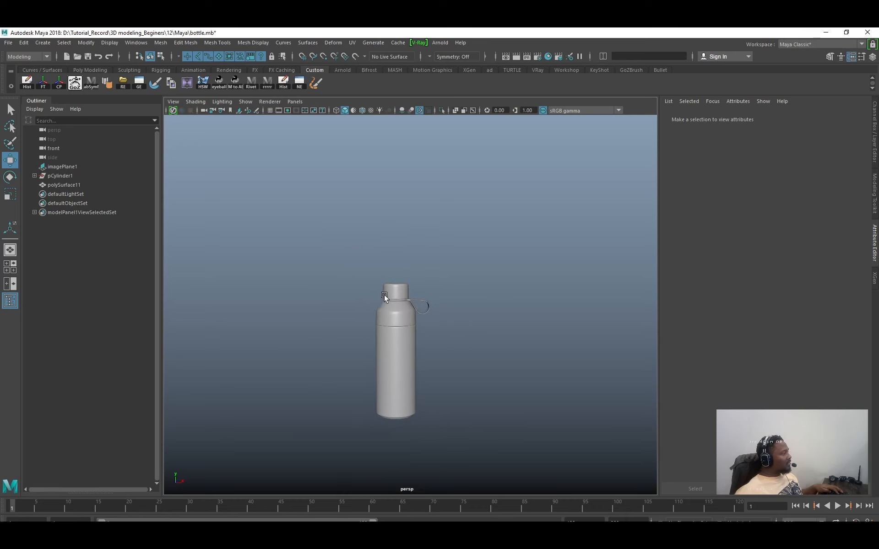
alt+right_drag(384, 296, 685, 349)
alt+drag(684, 349, 665, 345)
click(506, 312)
key(1)
key(3)
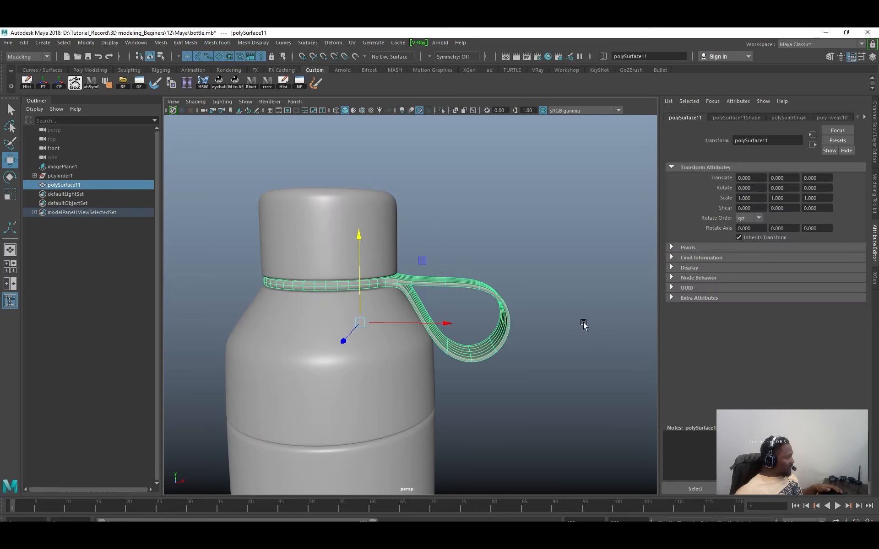
click(583, 324)
alt+drag(584, 323, 559, 322)
alt+right_drag(559, 321, 605, 326)
Select the strip of top faces on the upper arm between the neck joint and its middle and raise it slightly.
click(414, 272)
key(1)
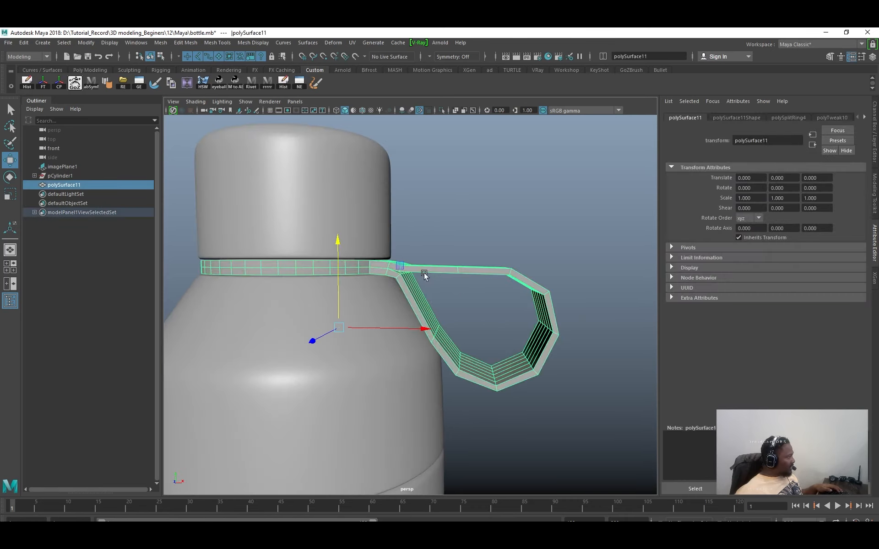
alt+right_drag(424, 274, 557, 304)
alt+drag(557, 304, 465, 308)
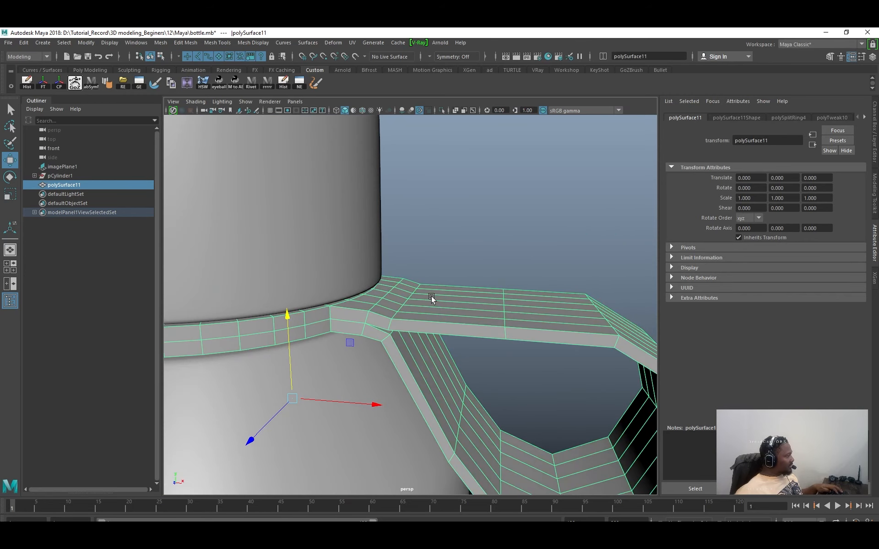
right_drag(431, 297, 434, 326)
key(q)
click(485, 321)
shift+click(492, 314)
shift+click(492, 306)
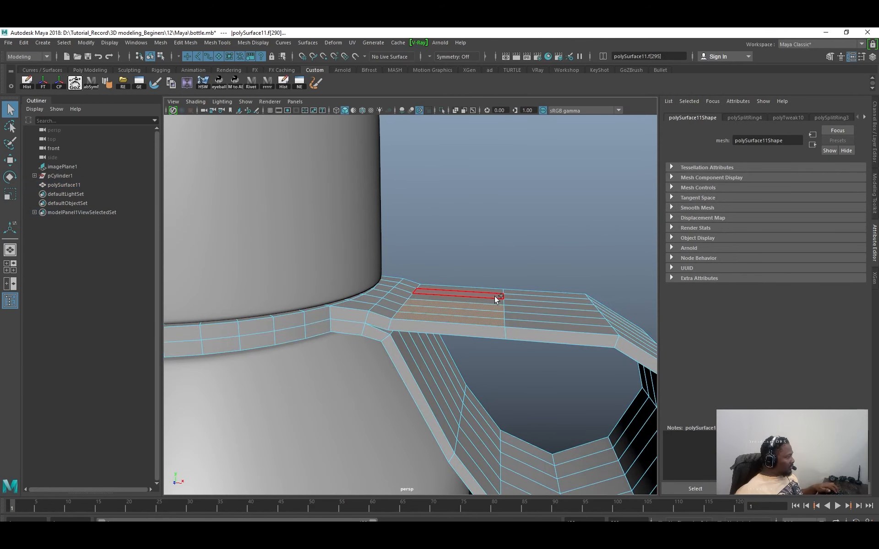
shift+click(495, 296)
shift+click(493, 300)
shift+click(495, 289)
key(w)
alt+drag(509, 306, 509, 298)
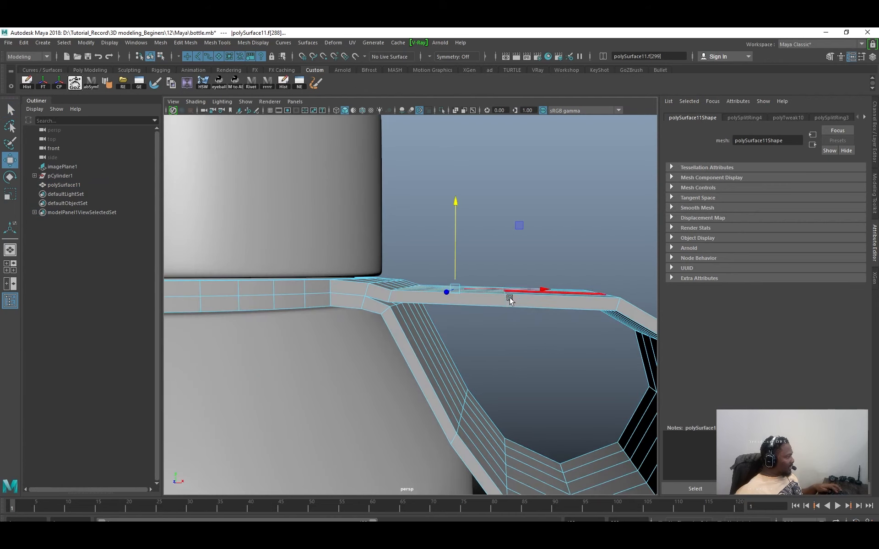
drag(454, 250, 455, 247)
alt+drag(458, 257, 531, 334)
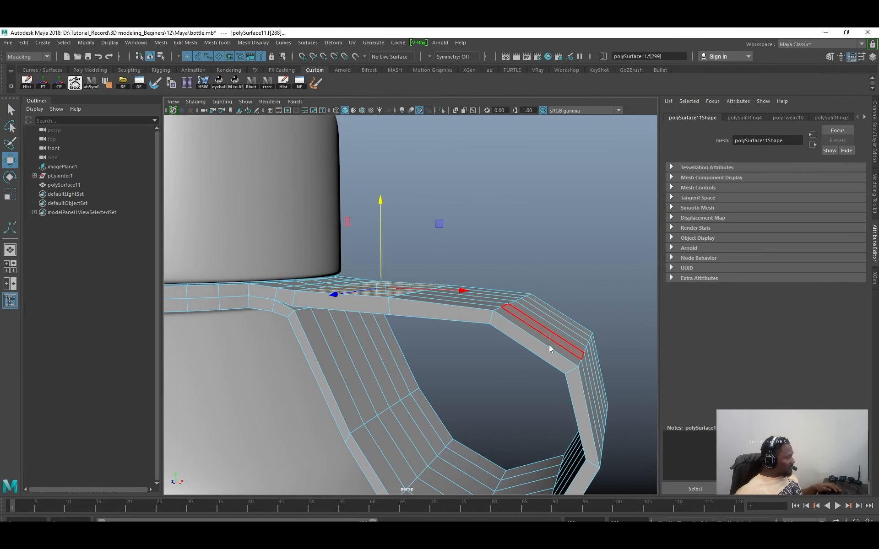
Select the strip of outer faces on the loop's sloped upper segment for moving.
click(556, 343)
key(q)
shift+click(559, 338)
shift+click(559, 333)
shift+click(563, 326)
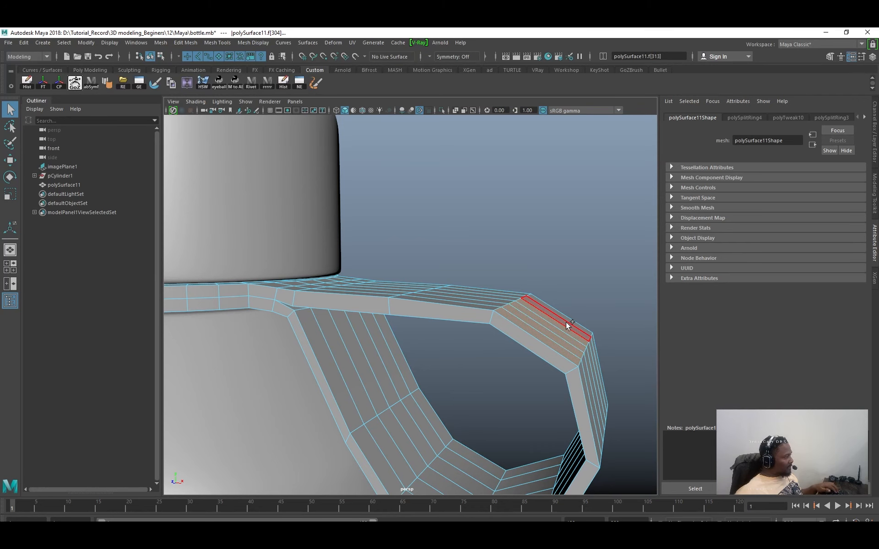
shift+click(566, 322)
key(w)
alt+drag(523, 320, 605, 296)
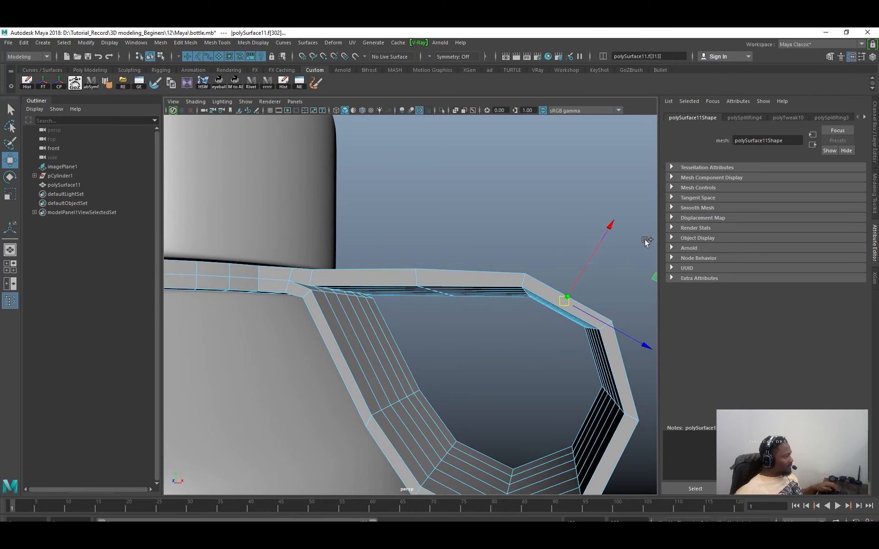
alt+drag(645, 241, 564, 266)
alt+drag(577, 305, 520, 351)
Rotate the edge loop at the carrying loop's outermost bend to follow the curve.
key(F10)
click(529, 338)
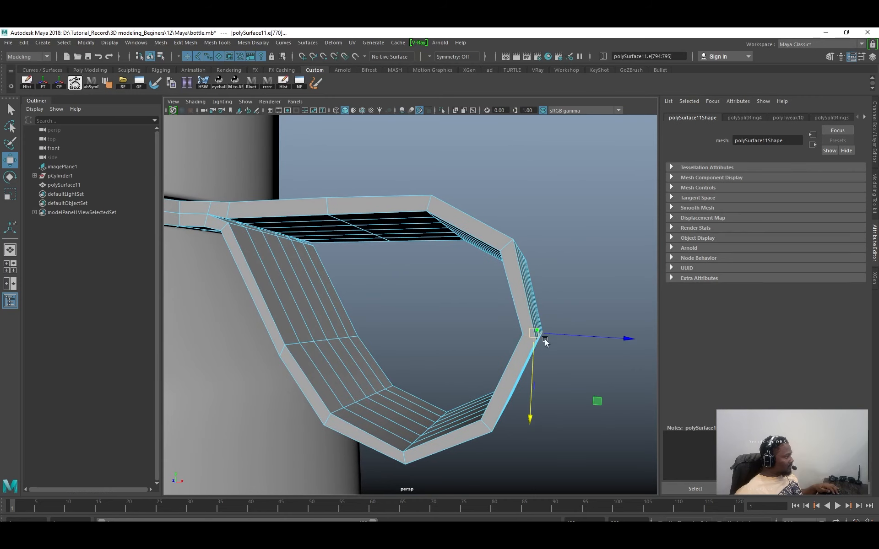
key(e)
drag(598, 295, 585, 261)
scroll(577, 327, down, 2)
key(q)
Select the row of edges across the outer face of the loop's outermost bend for moving.
alt+drag(512, 362, 496, 331)
right_drag(498, 332, 499, 352)
alt+drag(499, 352, 483, 355)
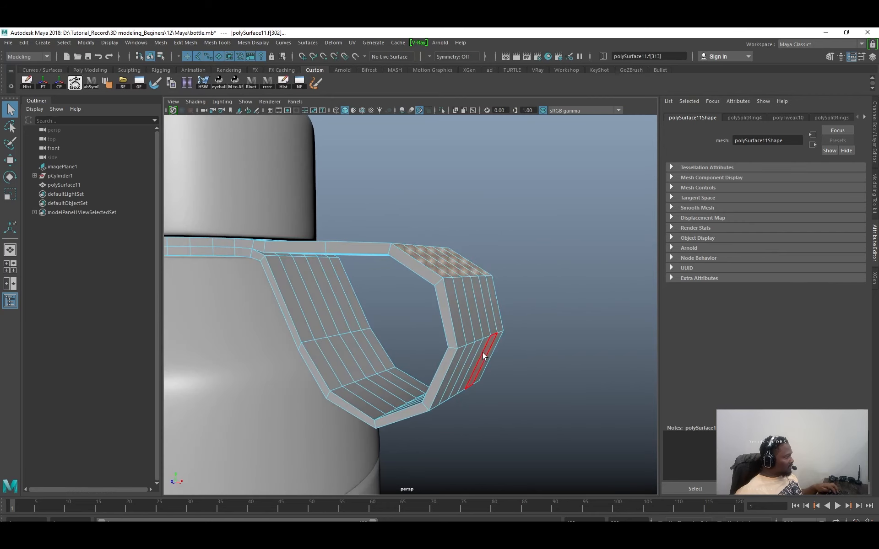
right_drag(478, 360, 469, 344)
click(464, 347)
shift+double_click(500, 331)
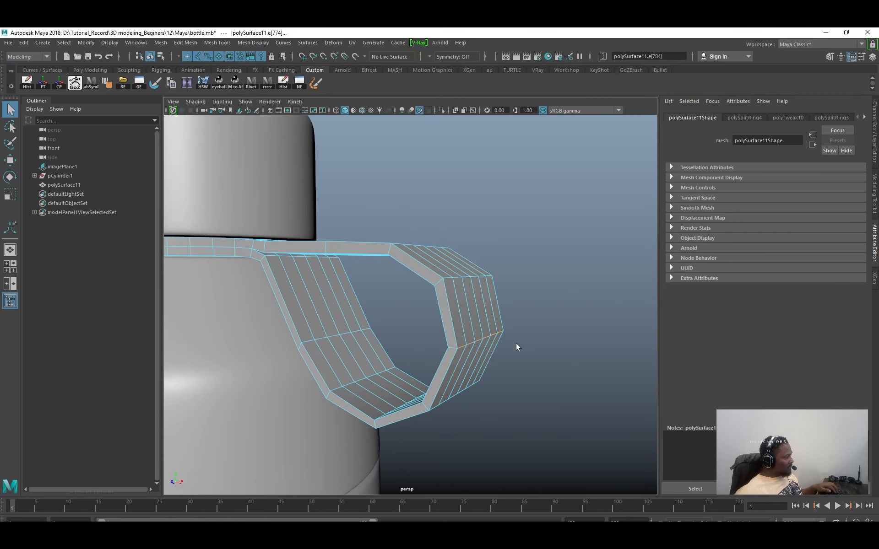
key(w)
Adjust the edge rows around the loop's lower bends to even out the curve.
alt+drag(517, 344, 425, 328)
double_click(484, 356)
key(q)
key(w)
click(458, 326)
shift+double_click(448, 376)
key(q)
key(w)
click(484, 364)
double_click(479, 358)
key(q)
With the neck ring isolated, move the edge row across the underside of the lower arm's middle perpendicular to the arm.
click(432, 319)
right_drag(432, 315, 466, 300)
key(ctrl+1)
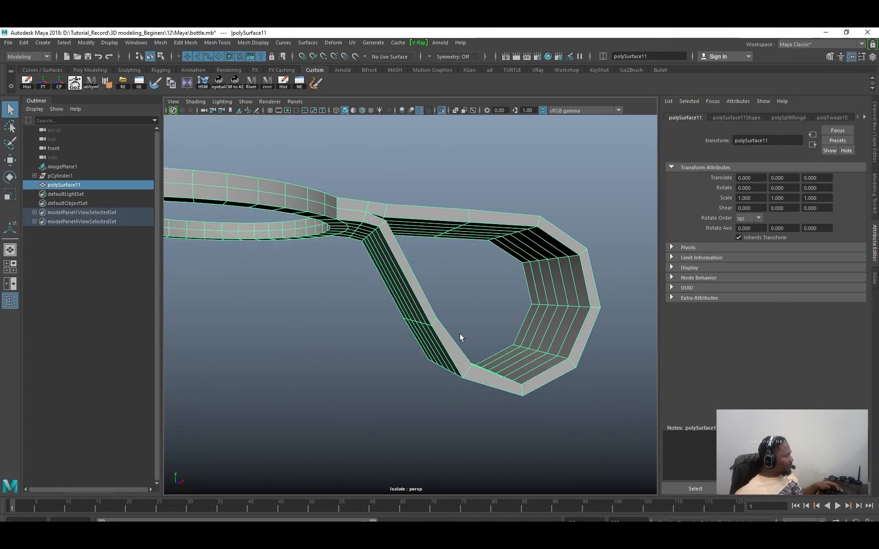
alt+drag(460, 334, 449, 289)
right_drag(449, 289, 448, 271)
click(409, 312)
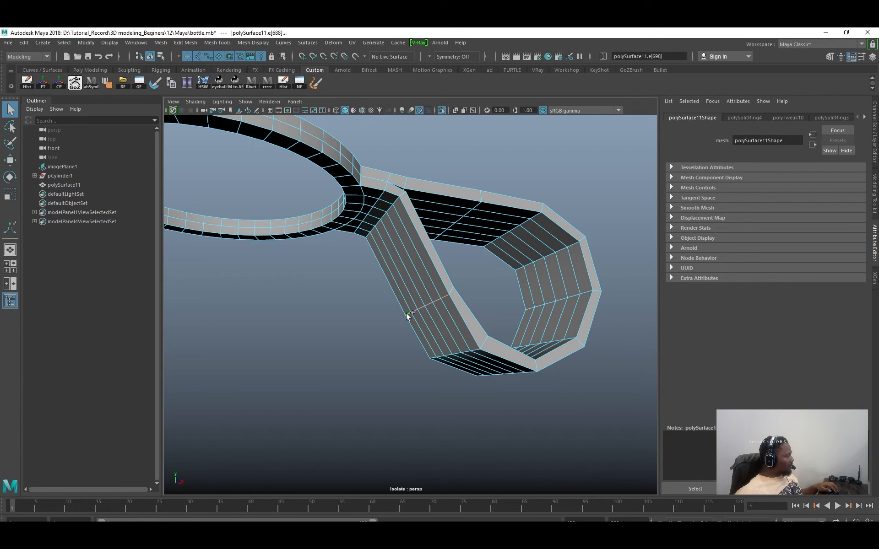
key(w)
alt+drag(410, 312, 404, 333)
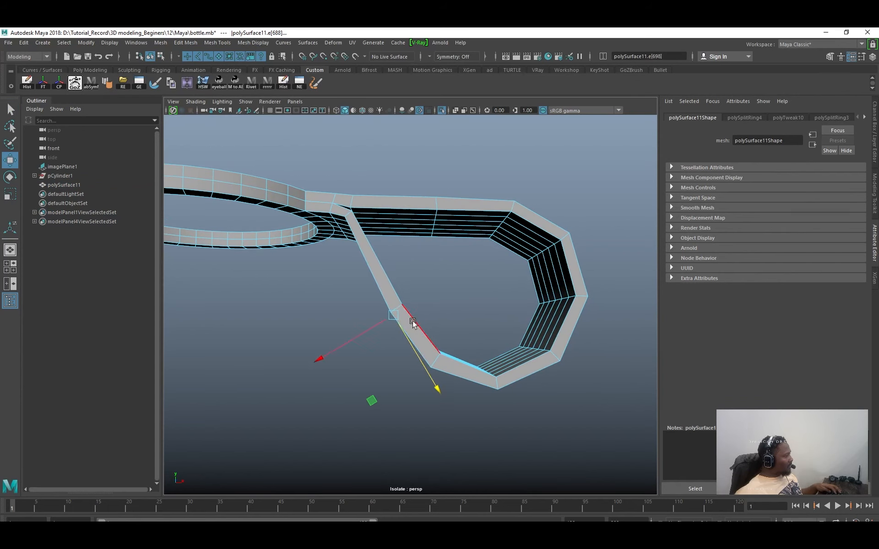
key(ctrl+1)
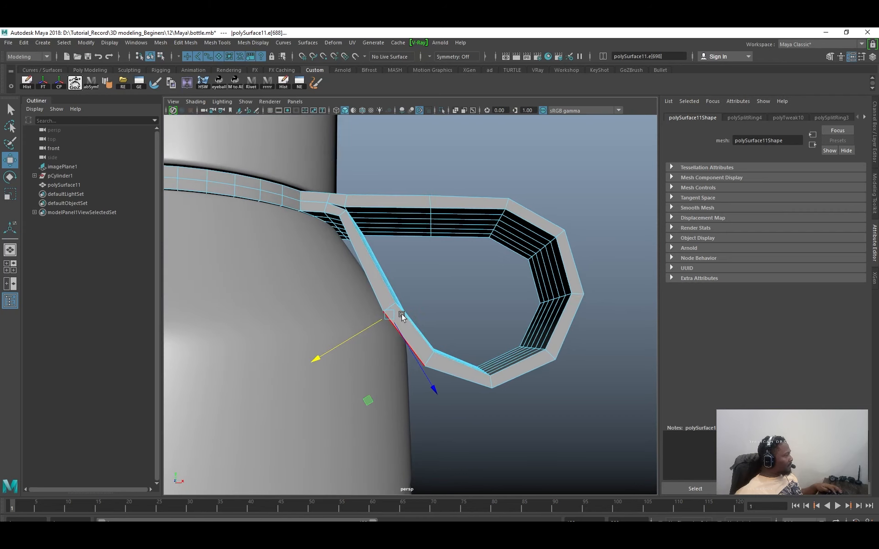
Select the row of edges across the underside of the loop's lower arm at its joint with the ring for moving.
alt+right_drag(408, 289, 475, 325)
alt+drag(475, 325, 453, 324)
alt+right_drag(453, 324, 445, 340)
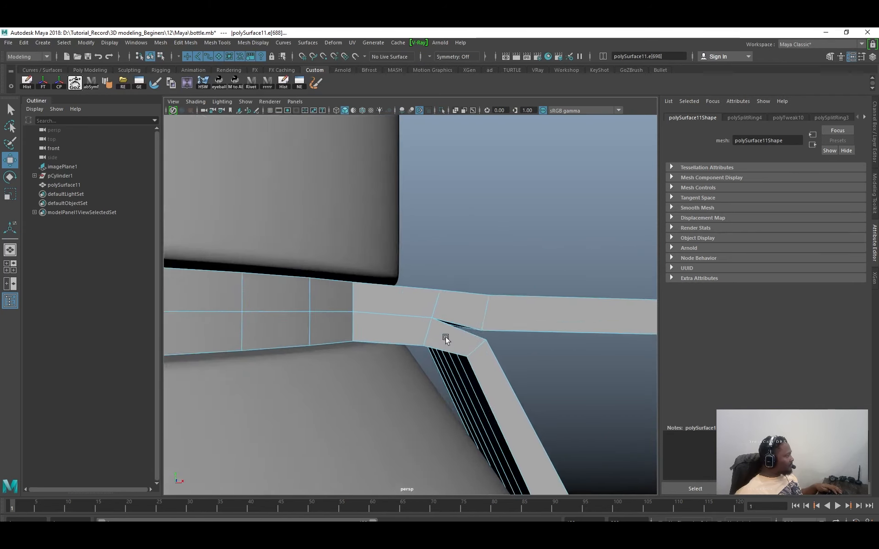
alt+drag(446, 339, 423, 336)
key(q)
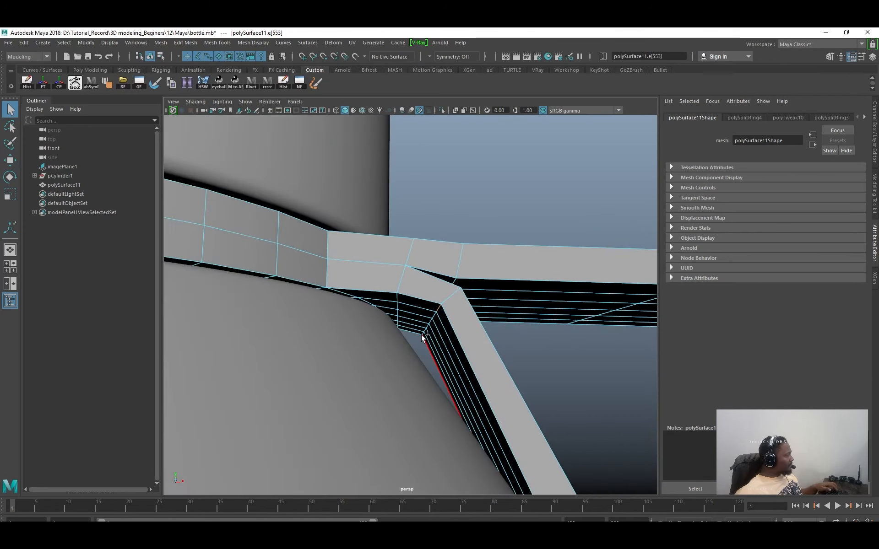
click(424, 337)
scroll(424, 337, up, 3)
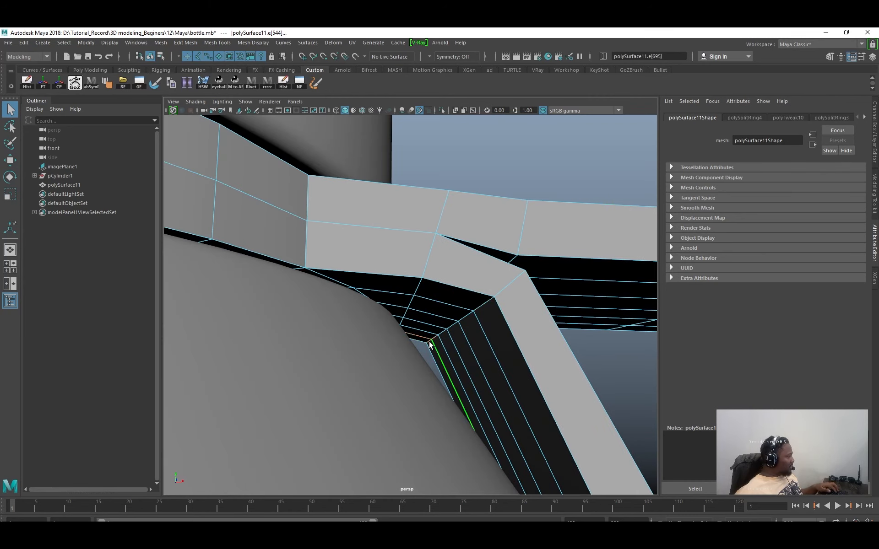
click(426, 345)
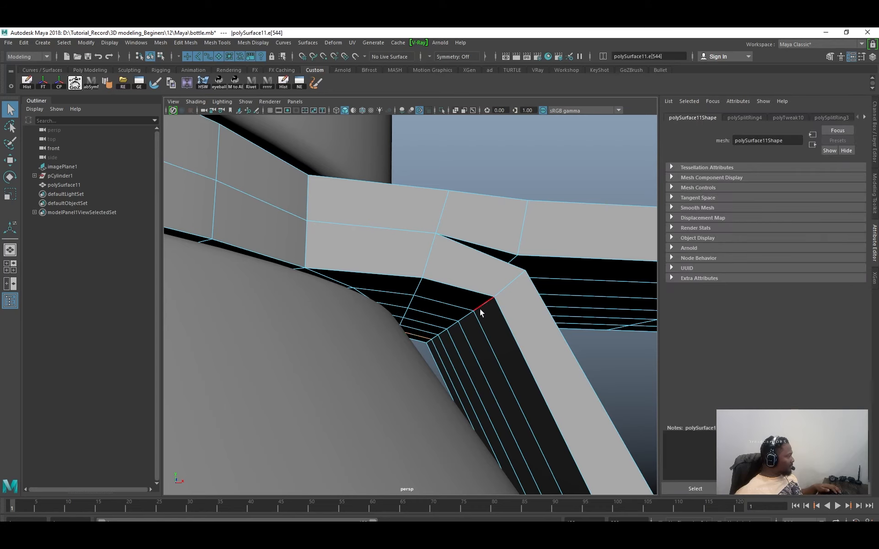
alt+drag(491, 319, 422, 312)
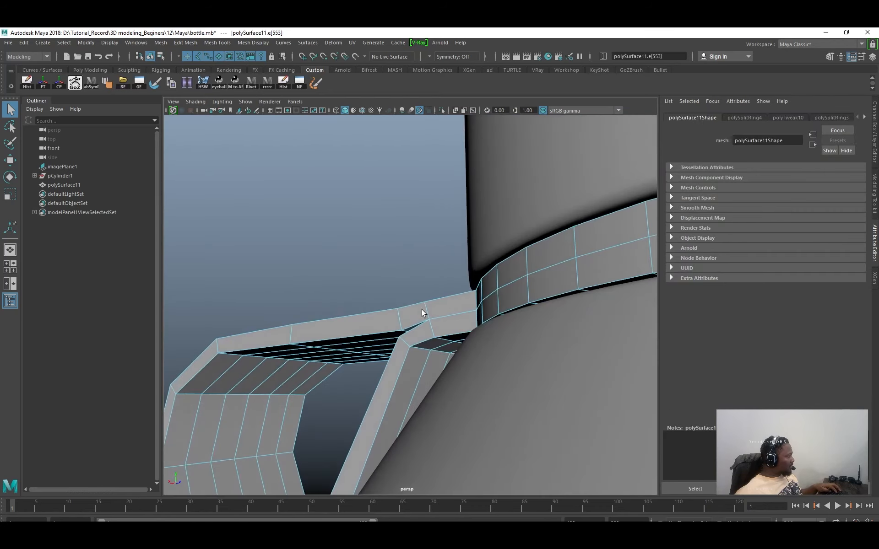
shift+double_click(422, 351)
alt+drag(422, 351, 464, 338)
key(w)
alt+right_drag(465, 338, 385, 316)
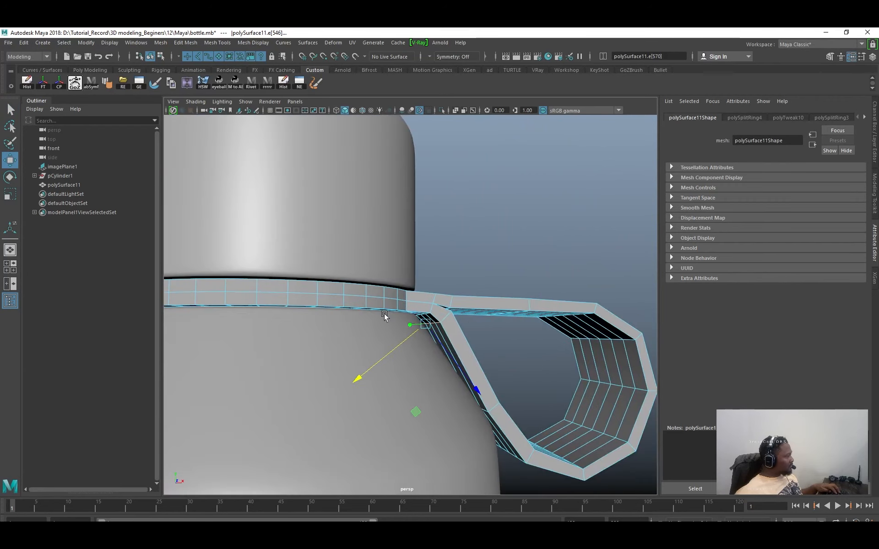
Preview the neck ring smoothed and examine the carrying loop's curve from several sides.
alt+drag(470, 327, 477, 314)
key(3)
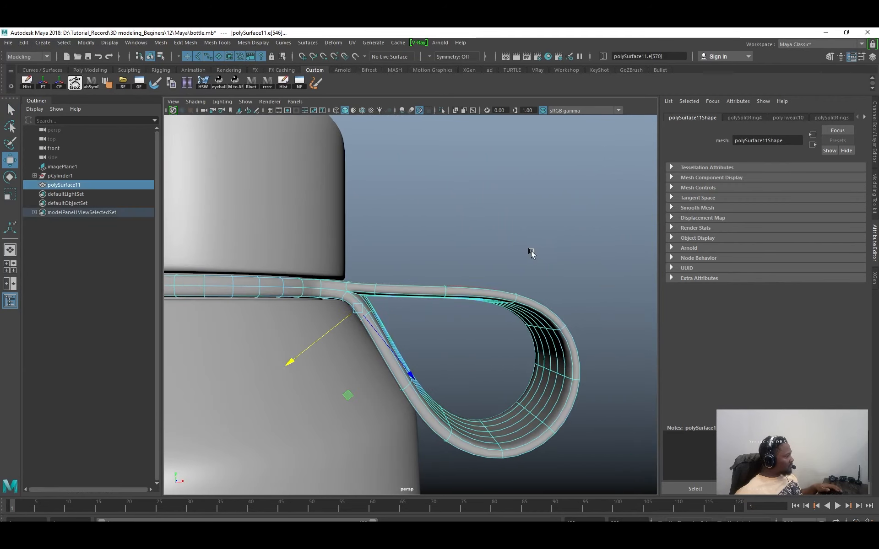
click(531, 253)
alt+right_drag(508, 307, 424, 324)
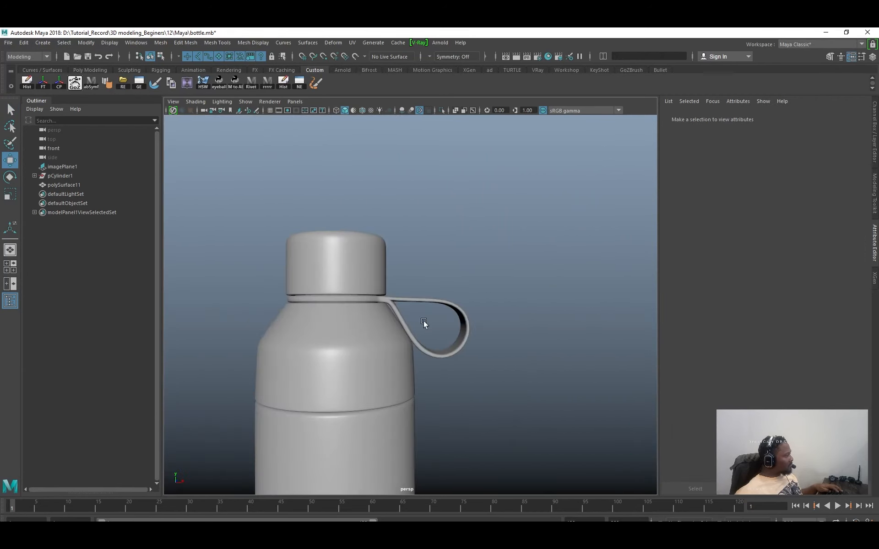
alt+drag(424, 323, 364, 359)
alt+right_drag(364, 358, 408, 353)
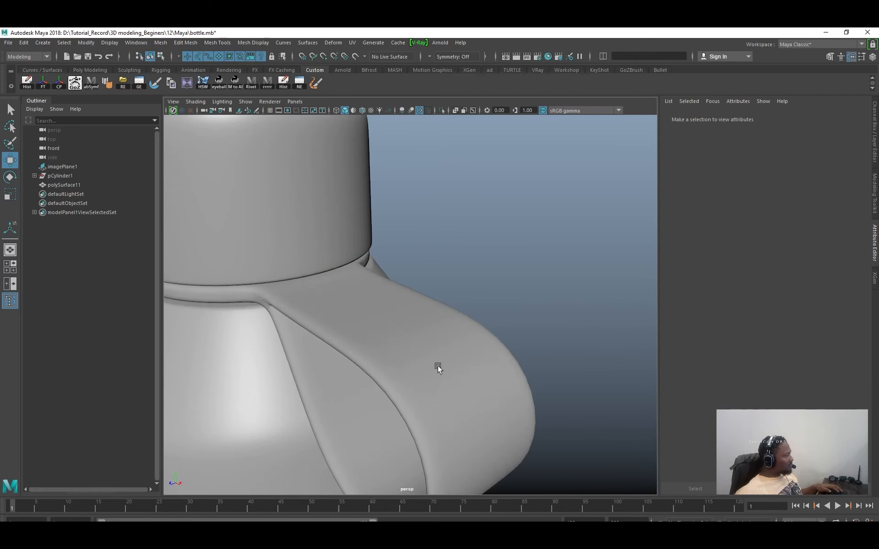
click(438, 368)
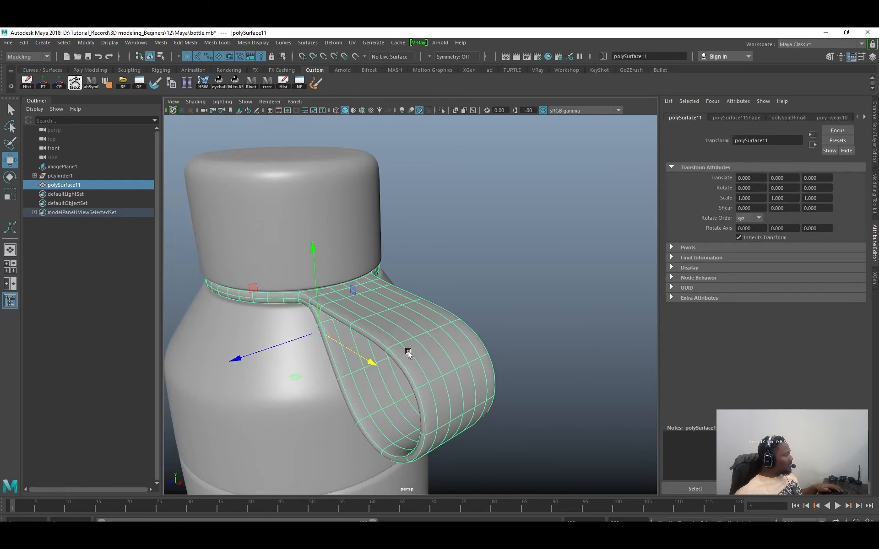
alt+drag(407, 353, 499, 325)
key(1)
click(524, 284)
alt+right_drag(398, 295, 435, 296)
click(475, 303)
key(3)
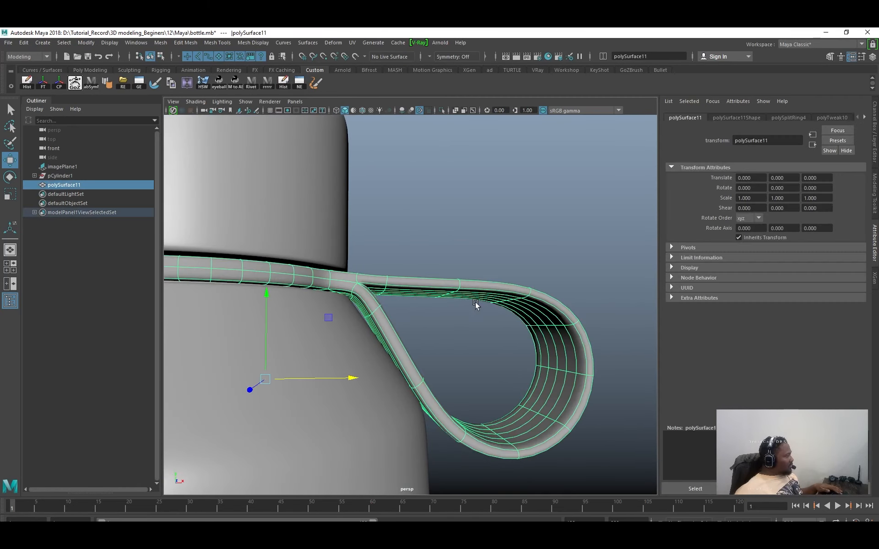
Examine the joint between the loop's arms and the ring, comparing the smoothed preview with the unsmoothed mesh.
click(435, 290)
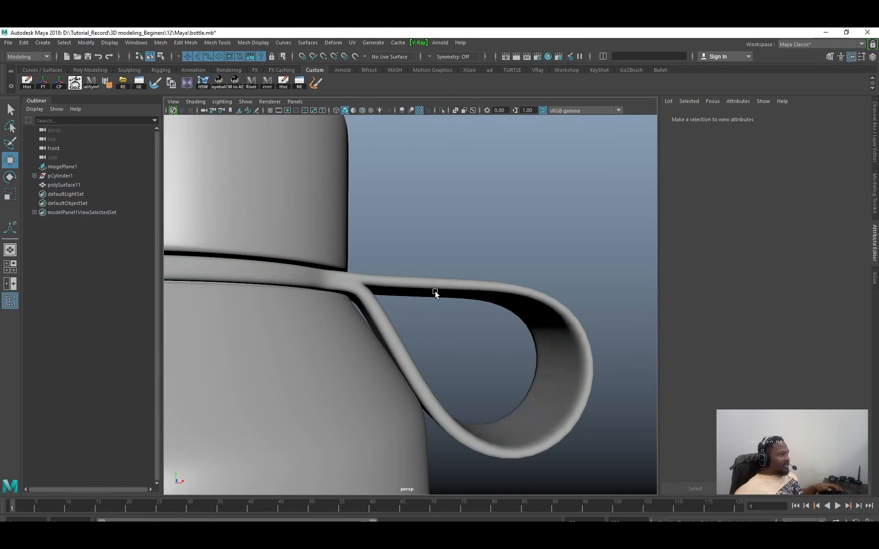
click(515, 312)
click(516, 287)
alt+right_drag(515, 287, 392, 328)
alt+drag(393, 328, 391, 298)
click(392, 298)
alt+right_drag(391, 297, 437, 329)
key(1)
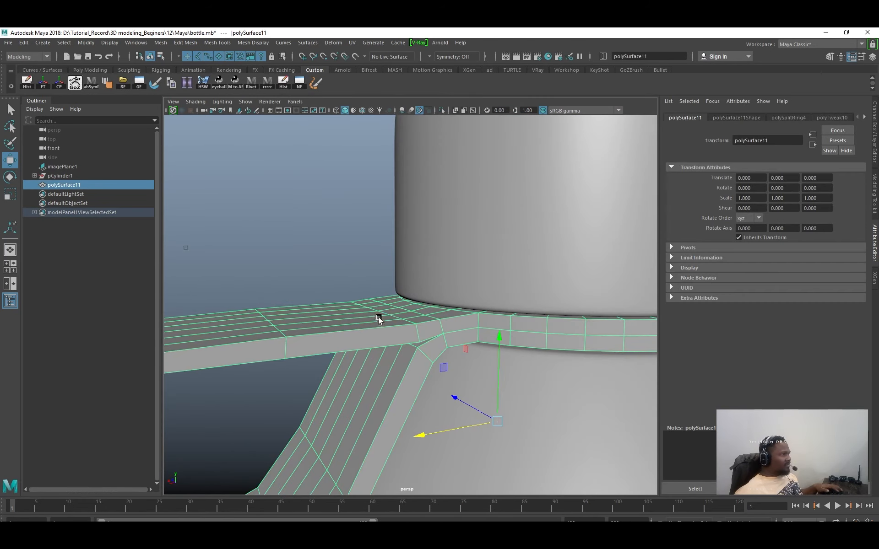
key(3)
click(334, 284)
alt+right_drag(499, 321, 438, 336)
alt+drag(438, 338, 395, 293)
click(395, 293)
click(431, 309)
key(1)
alt+right_drag(435, 306, 465, 337)
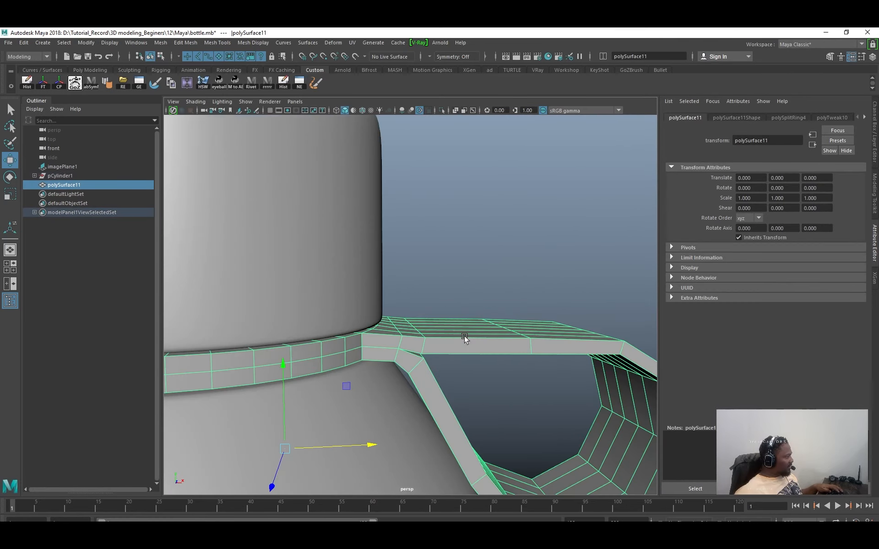
Select the edge loop around the ring's mid-height, removing unwanted edges near the arm joint from the selection.
alt+drag(465, 337, 430, 320)
right_drag(430, 321, 428, 292)
double_click(413, 328)
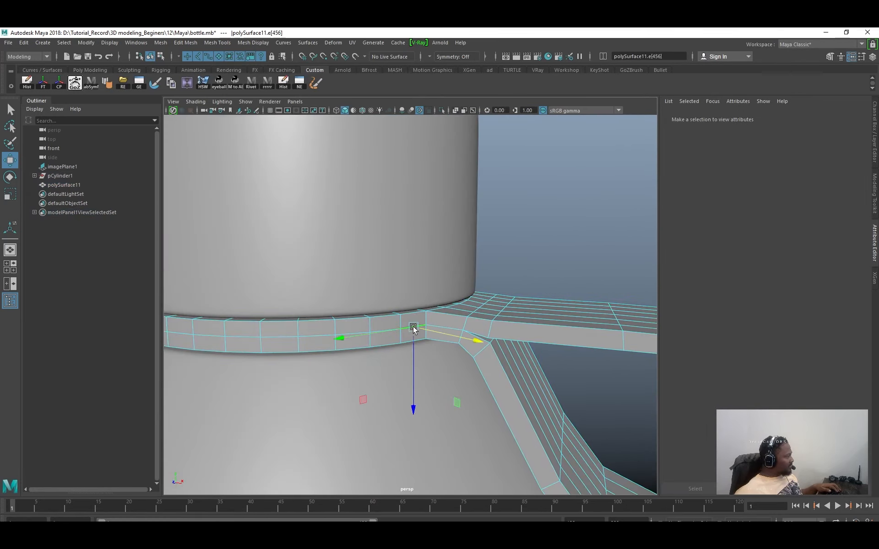
alt+drag(506, 338, 522, 280)
key(4)
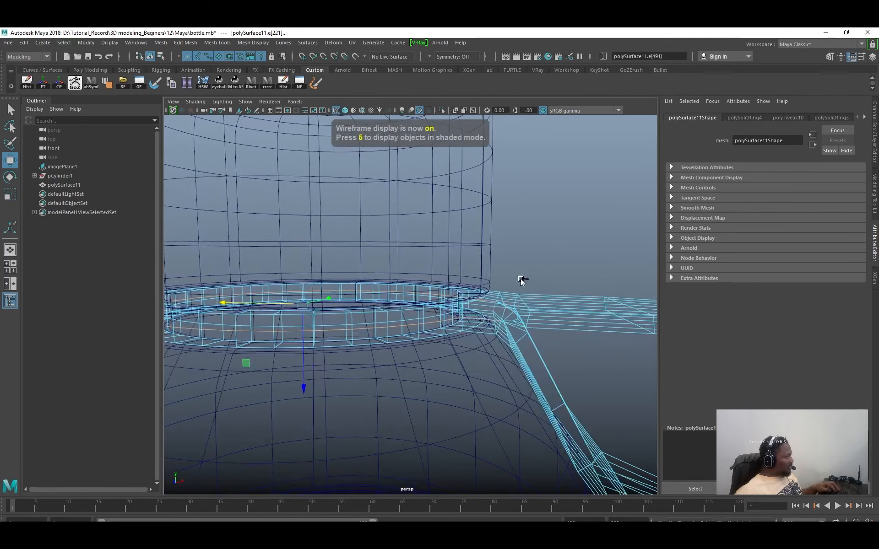
ctrl+drag(477, 339, 475, 340)
alt+drag(475, 339, 414, 338)
Scale the ring's mid-height edge loop outward uniformly to give the band a bulging profile.
key(r)
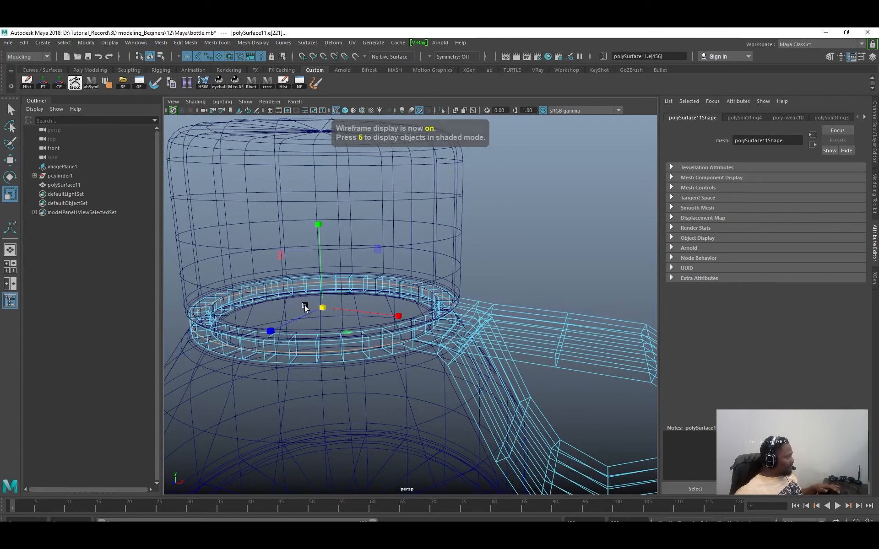
click(323, 311)
key(ctrl+z)
drag(323, 309, 375, 329)
key(5)
mouse_move(467, 339)
alt+mouse_down()
mouse_move(455, 338)
mouse_move(473, 331)
alt+mouse_up()
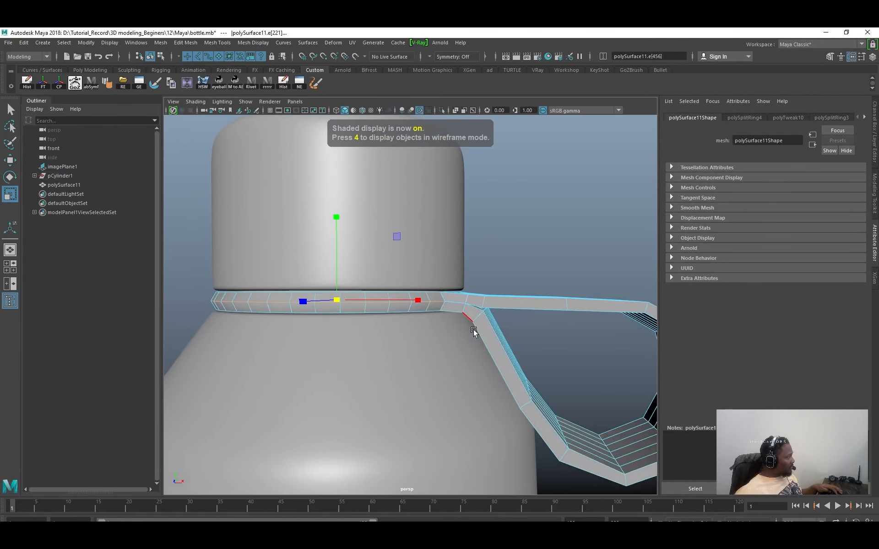
Preview the ring smoothed and examine how the bulging band and loop sit under the cap.
key(3)
click(526, 286)
alt+right_drag(526, 286, 434, 312)
alt+drag(535, 314, 383, 362)
click(383, 362)
click(590, 355)
alt+drag(590, 355, 372, 335)
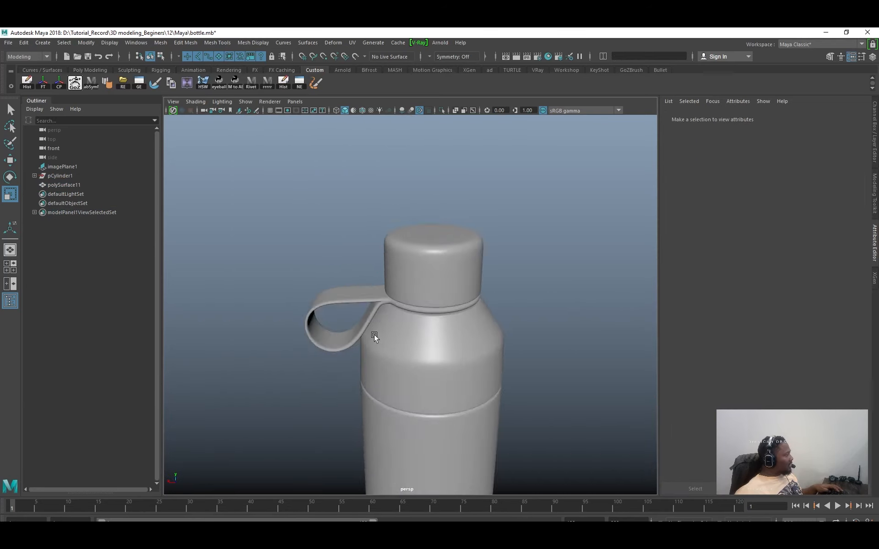
alt+right_drag(372, 336, 372, 292)
click(356, 298)
click(350, 184)
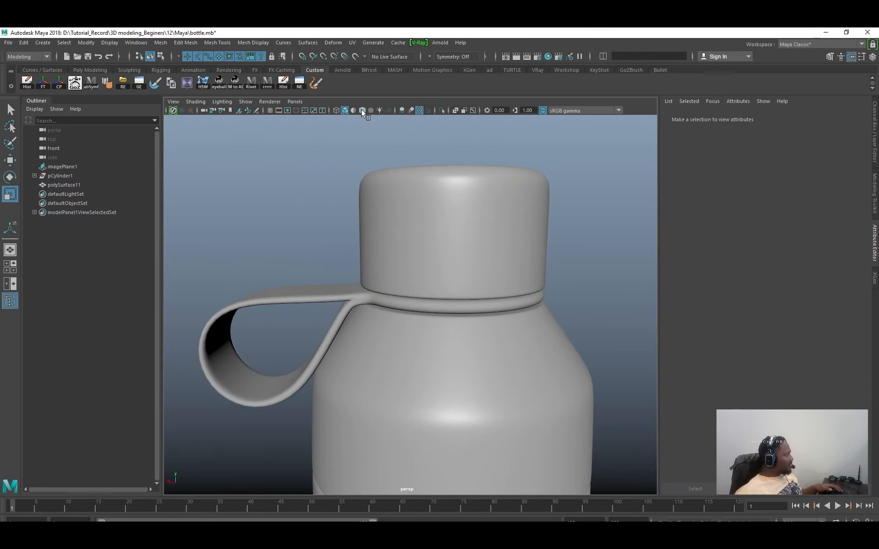
Display wireframe over the shaded bottle, examine the edge flow of cap, body and loop, and hide the wireframe again.
click(362, 110)
alt+right_drag(449, 264, 291, 274)
mouse_move(291, 274)
alt+mouse_down()
mouse_move(367, 279)
mouse_move(454, 266)
mouse_move(484, 281)
mouse_move(451, 310)
alt+mouse_up()
click(451, 309)
alt+right_drag(504, 357, 488, 366)
alt+drag(488, 367, 494, 346)
click(562, 358)
alt+right_drag(457, 373, 554, 383)
alt+drag(442, 355, 447, 375)
click(446, 375)
click(451, 339)
click(413, 284)
key(q)
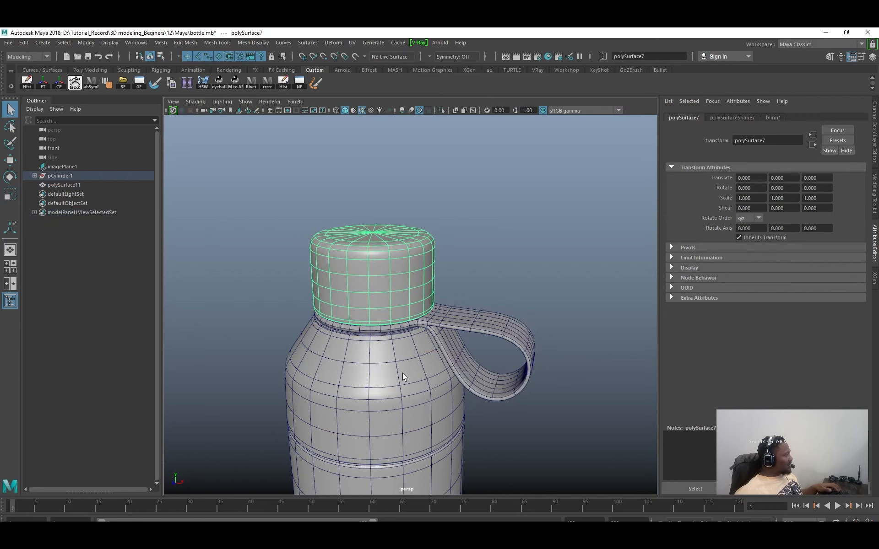
click(404, 378)
click(453, 346)
alt+right_drag(485, 362, 441, 383)
alt+drag(441, 383, 503, 296)
alt+right_drag(503, 297, 462, 316)
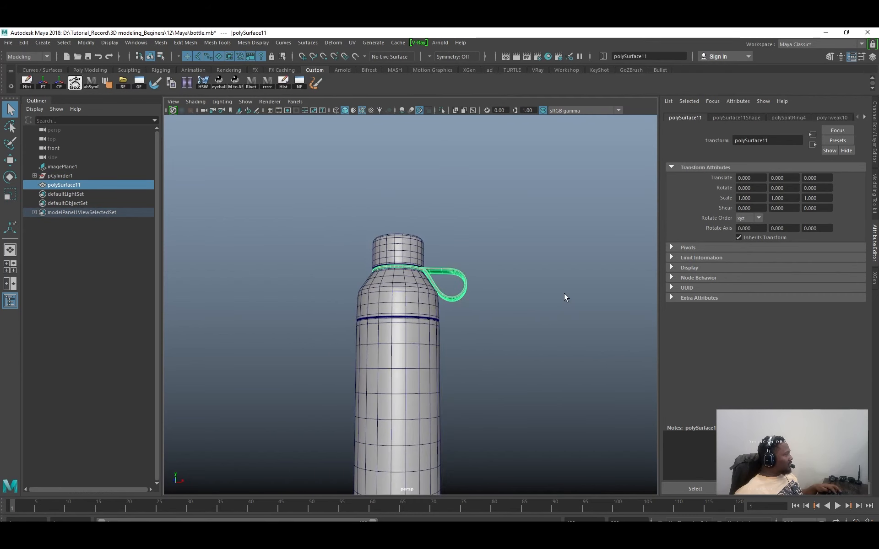
click(564, 294)
click(361, 111)
Examine the finished bottle from its base, front and neck.
mouse_move(459, 249)
alt+mouse_down()
mouse_move(477, 270)
mouse_move(466, 256)
mouse_move(460, 287)
mouse_move(451, 238)
alt+mouse_up()
click(421, 432)
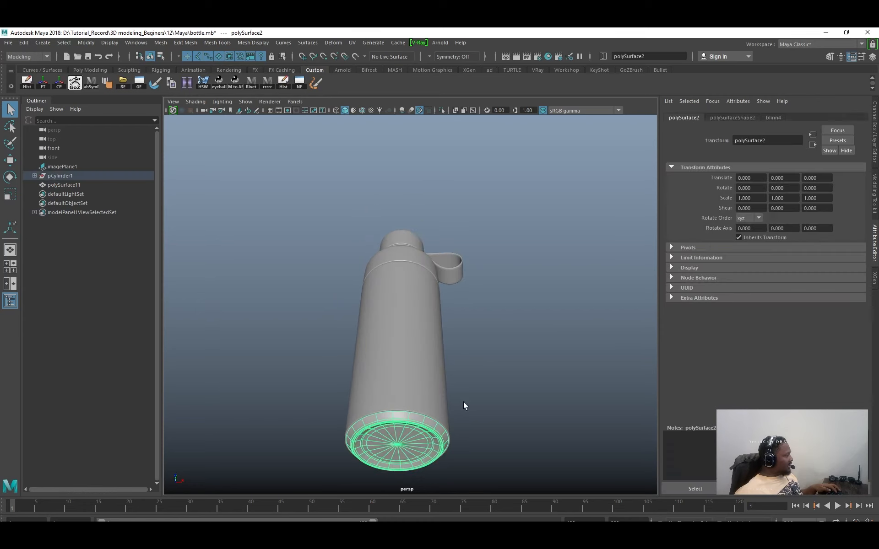
alt+drag(464, 402, 480, 437)
click(529, 394)
alt+drag(485, 293, 439, 343)
click(440, 343)
click(468, 277)
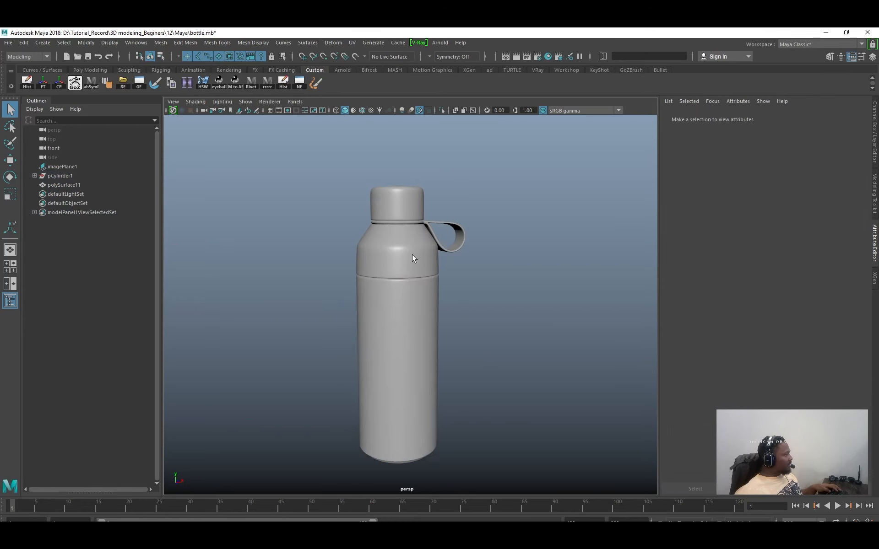
alt+drag(412, 251, 463, 313)
click(460, 272)
alt+right_drag(463, 313, 551, 341)
alt+drag(551, 340, 510, 318)
alt+middle_drag(525, 325, 544, 313)
alt+right_drag(545, 313, 499, 310)
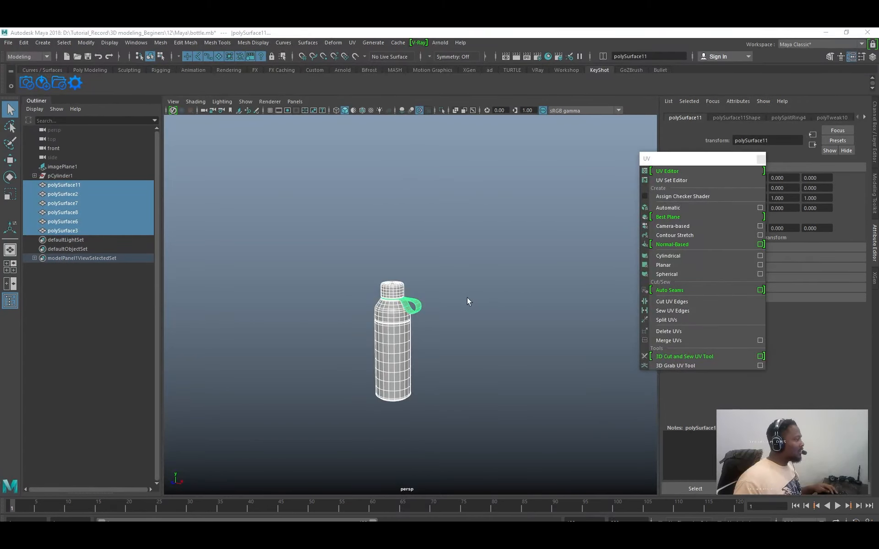
Select the bottle's cap and move the floating UV menu away from the model.
scroll(292, 251, up, 8)
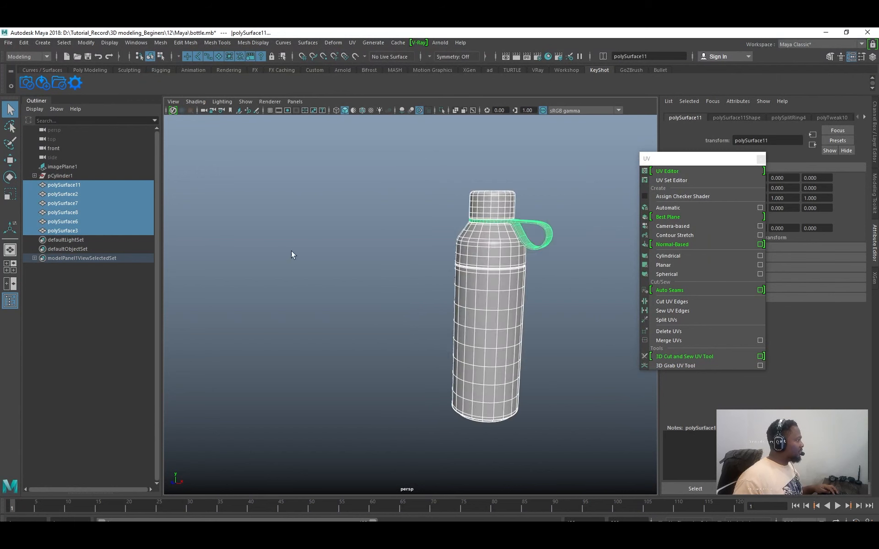
scroll(468, 265, up, 3)
scroll(468, 265, down, 3)
click(414, 247)
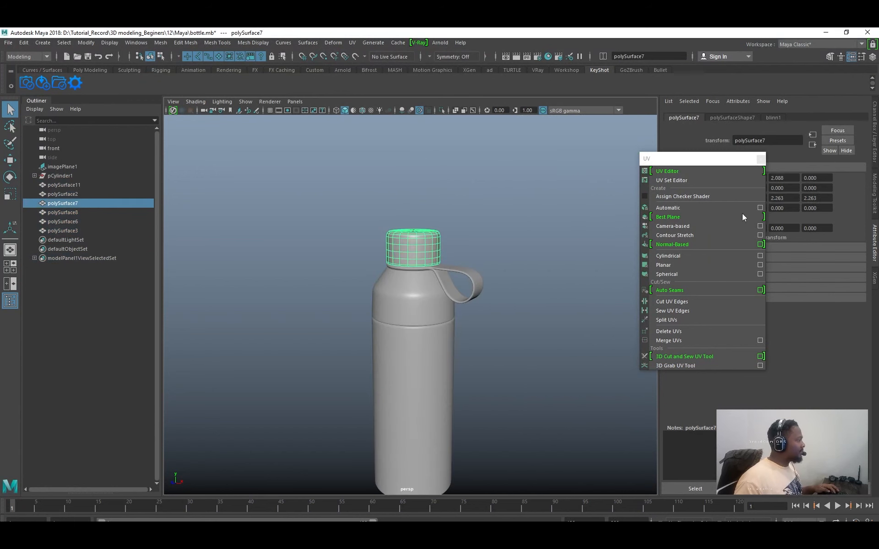
drag(709, 163, 740, 161)
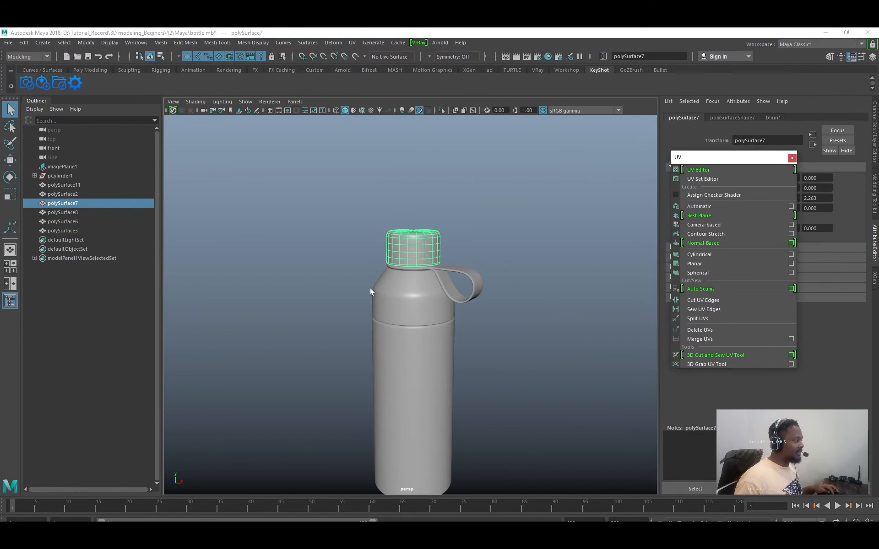
alt+drag(370, 288, 422, 265)
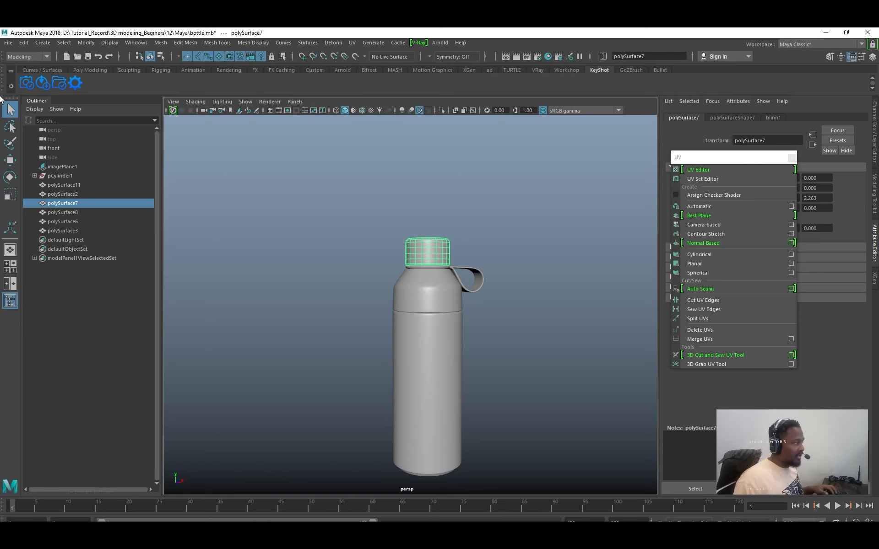
Check in the Plug-in Manager that the KeyShot plug-in is loaded, searching for "keys", and close the manager.
click(142, 45)
mouse_move(205, 131)
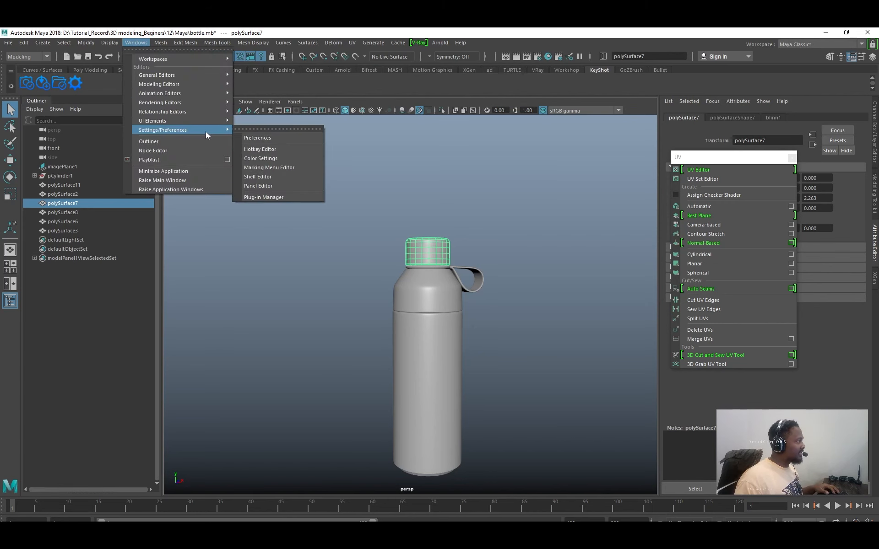
click(291, 196)
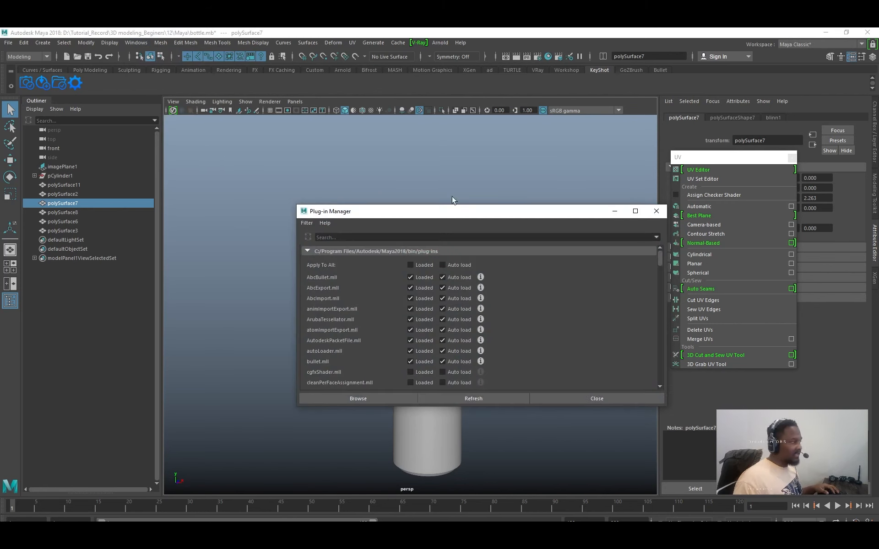
click(346, 237)
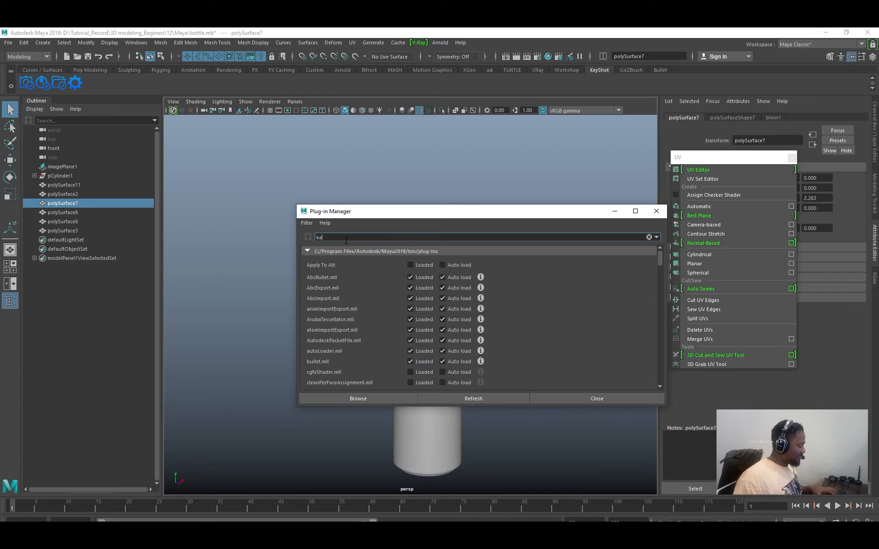
text(keys)
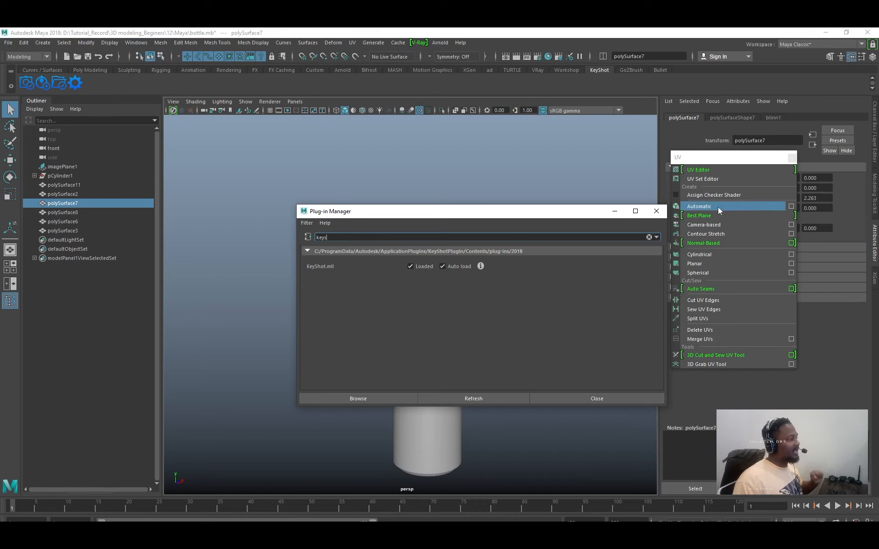
click(656, 211)
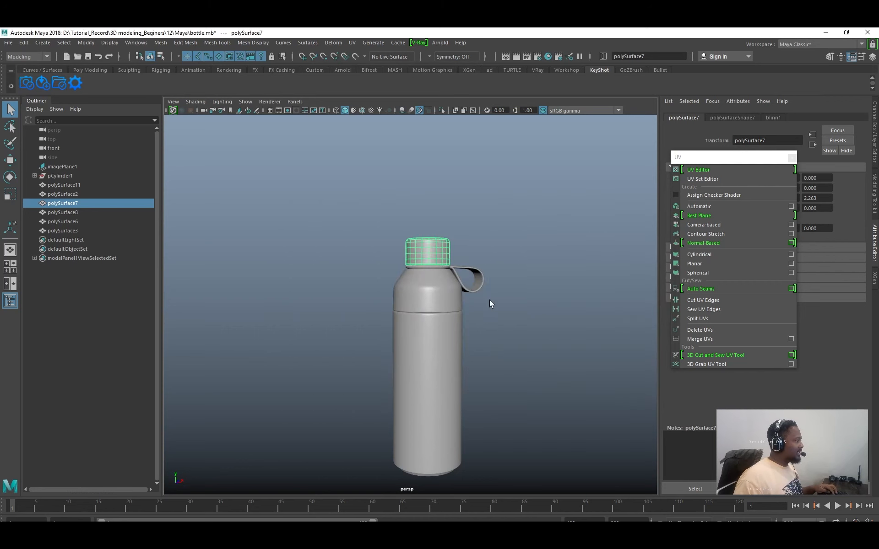
Select all parts of the bottle together, including the neck ring with its carrying loop.
click(328, 222)
drag(328, 218, 510, 371)
drag(310, 205, 541, 487)
alt+right_drag(497, 408, 473, 392)
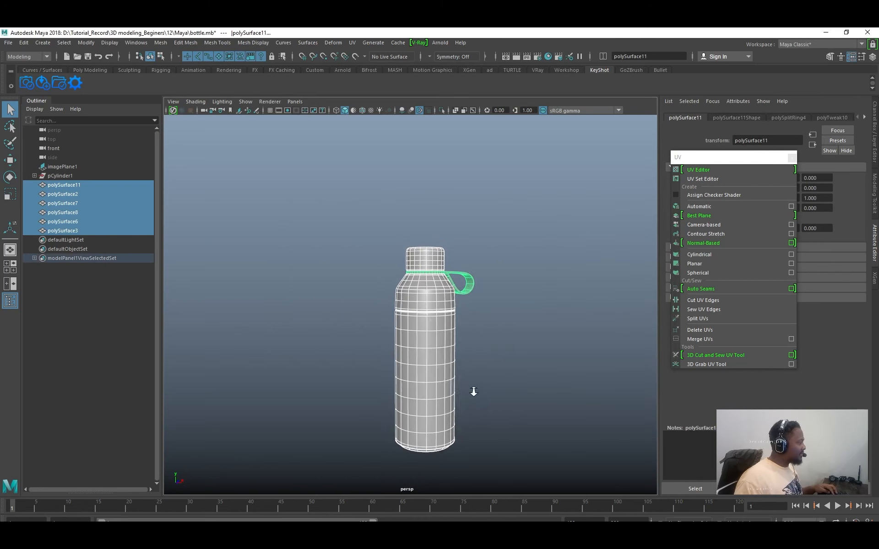
Group all the bottle's parts, clearing their construction history, and delete the reference image plane.
key(ctrl+g)
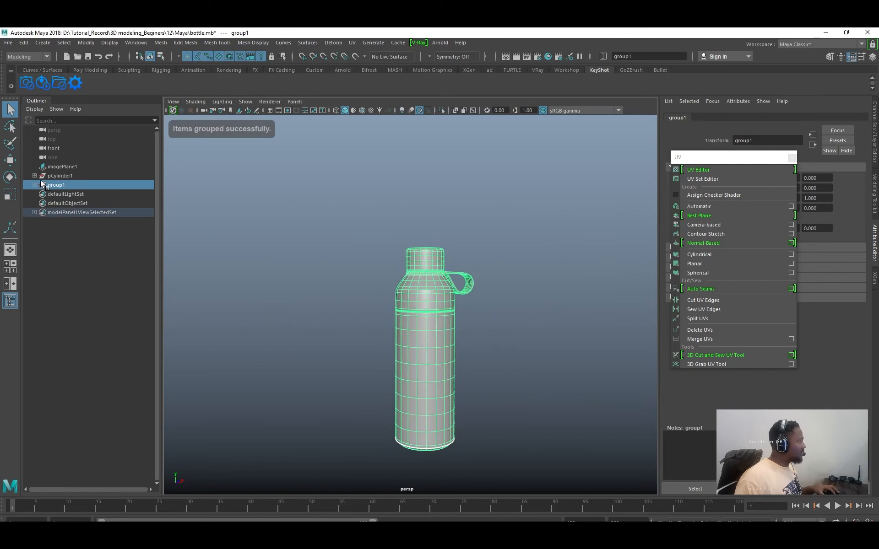
click(306, 69)
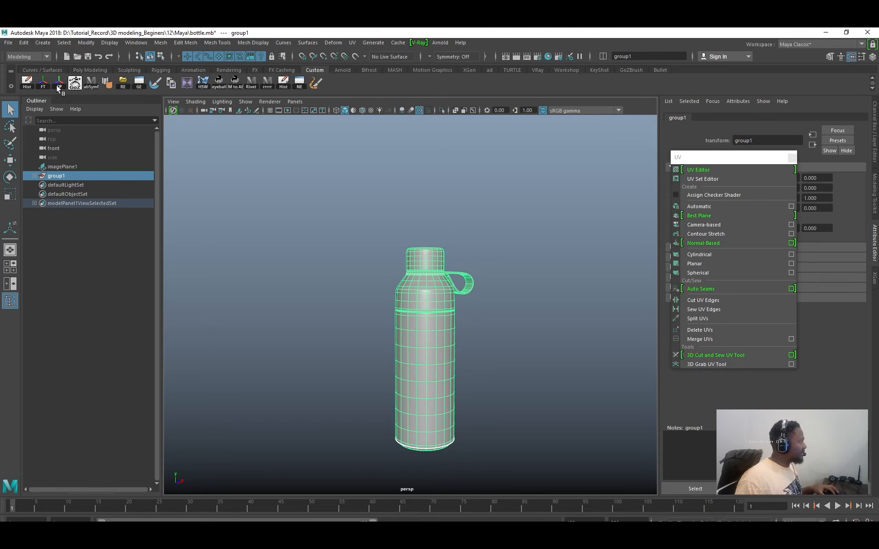
click(85, 167)
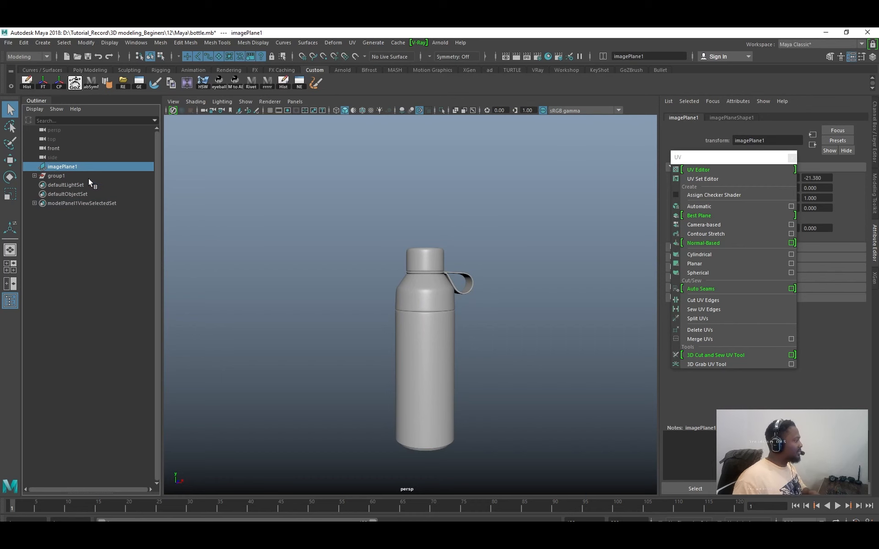
key(Delete)
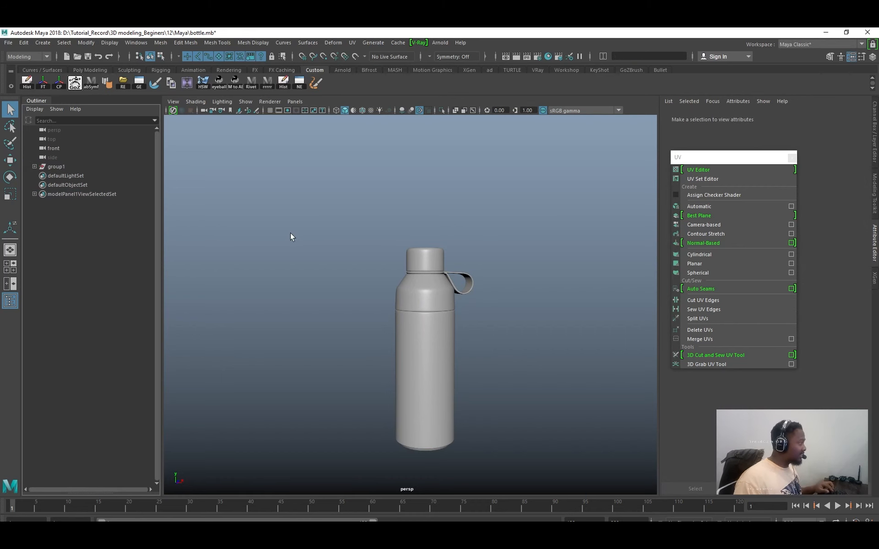
Save the scene as a new Maya Binary file named bottle_v1.mb in the same folder.
key(ctrl+shift+s)
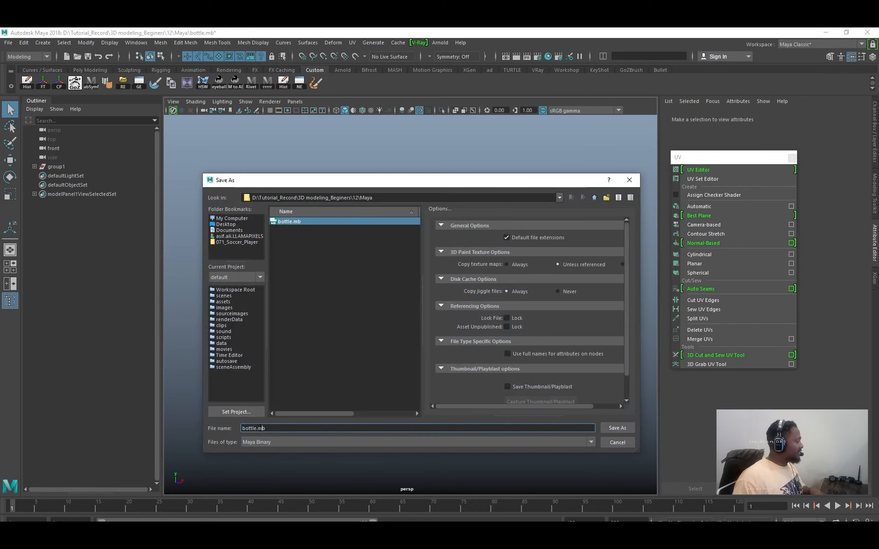
text(_)
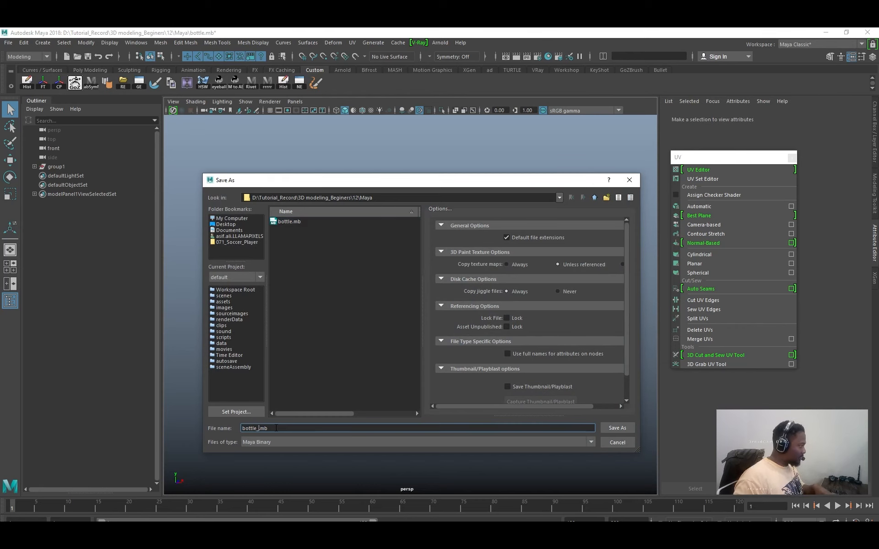
text(v1)
key(Return)
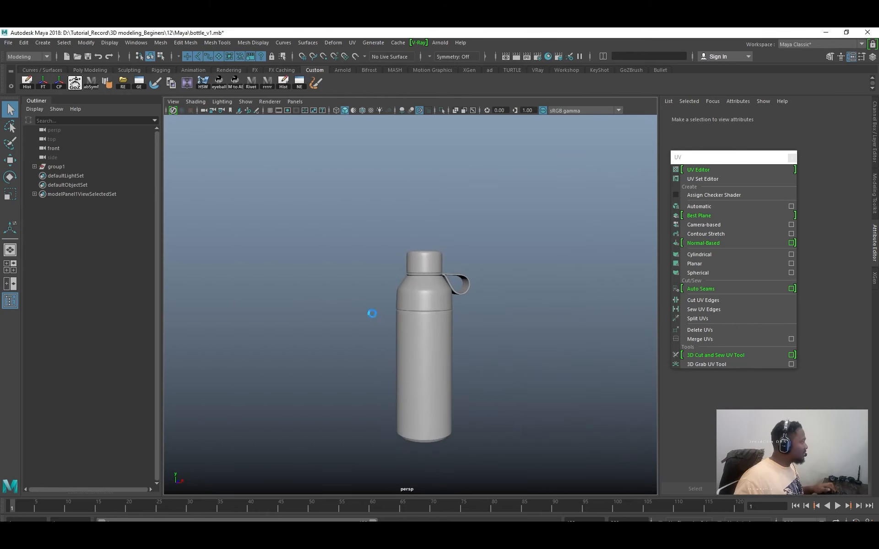
Rename the group as Bottle and expand it to list its parts.
double_click(57, 167)
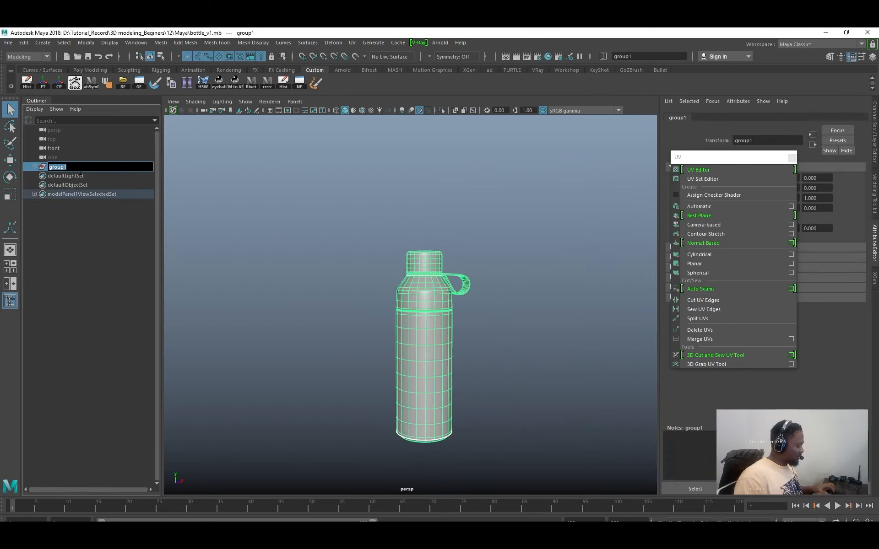
text(Bottle)
key(Return)
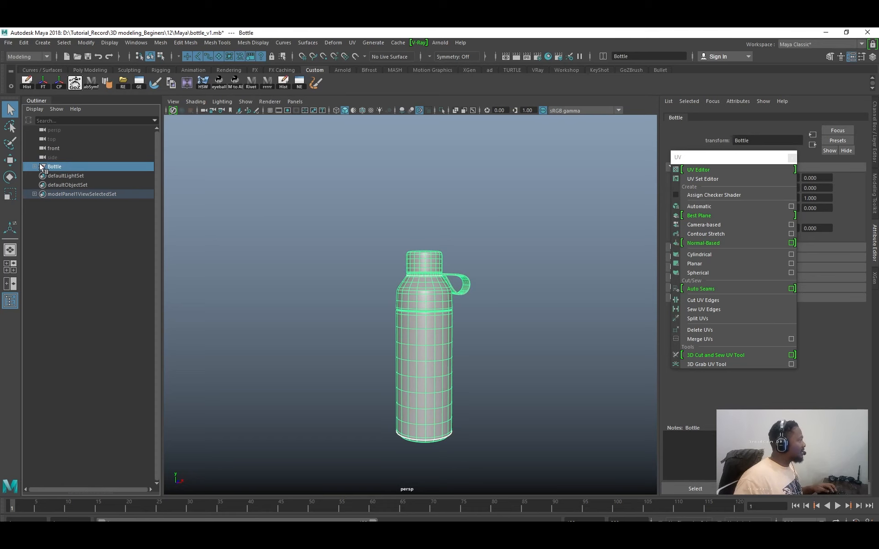
click(35, 167)
click(69, 176)
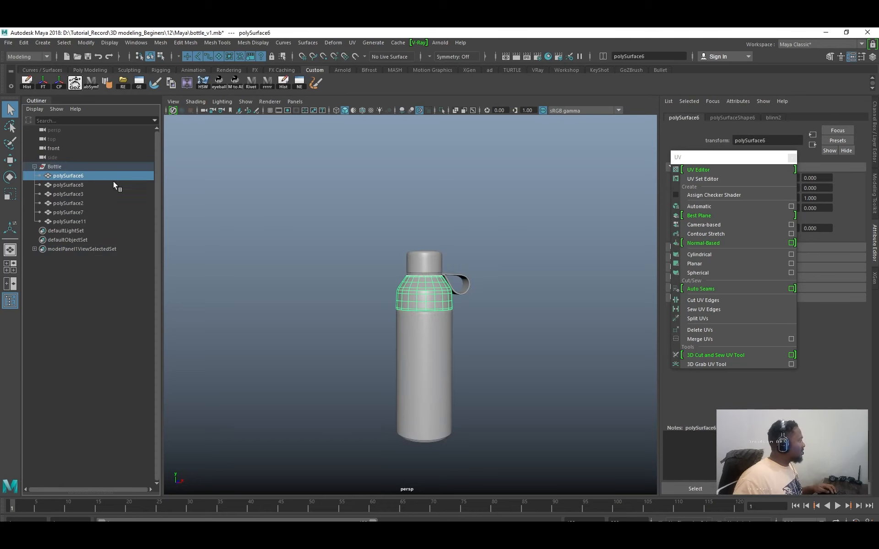
Select the bottle's cap and replace the old floating UV menu with a new one beside the model.
click(424, 255)
key(f)
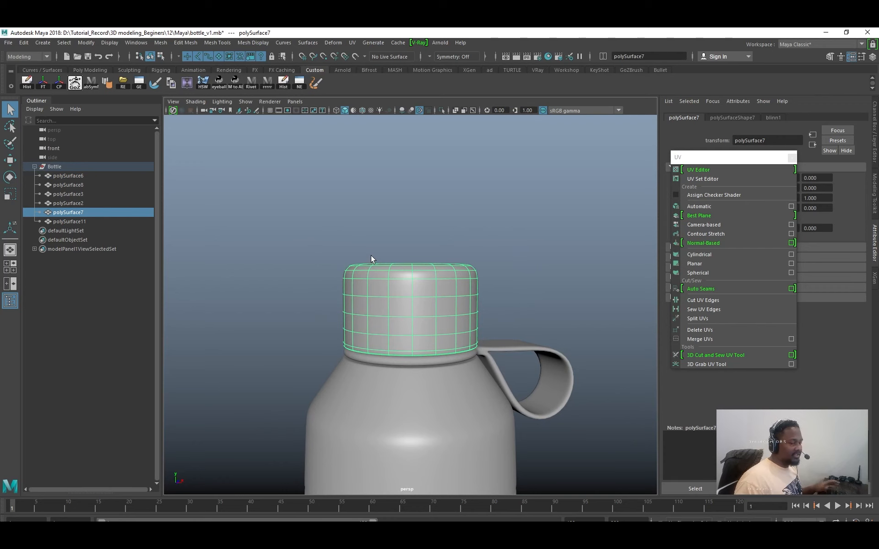
scroll(370, 255, down, 2)
alt+middle_drag(479, 339, 477, 276)
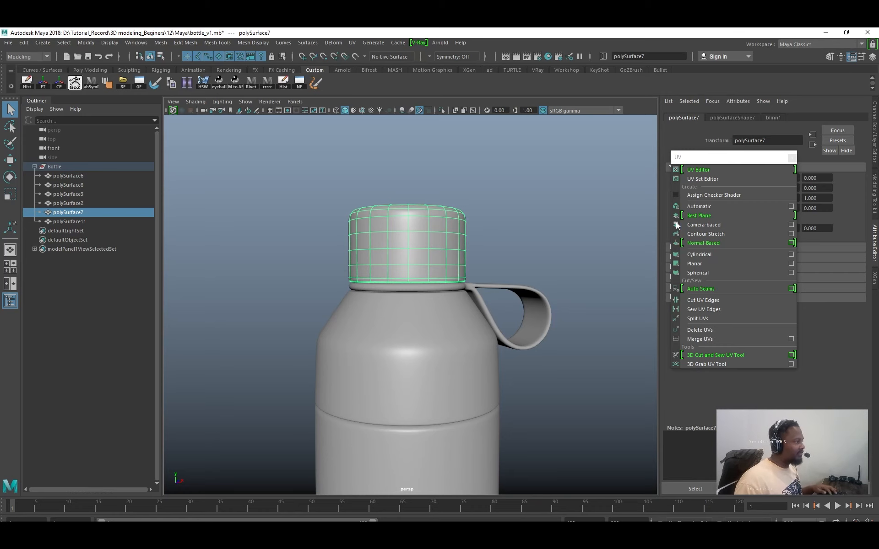
click(799, 156)
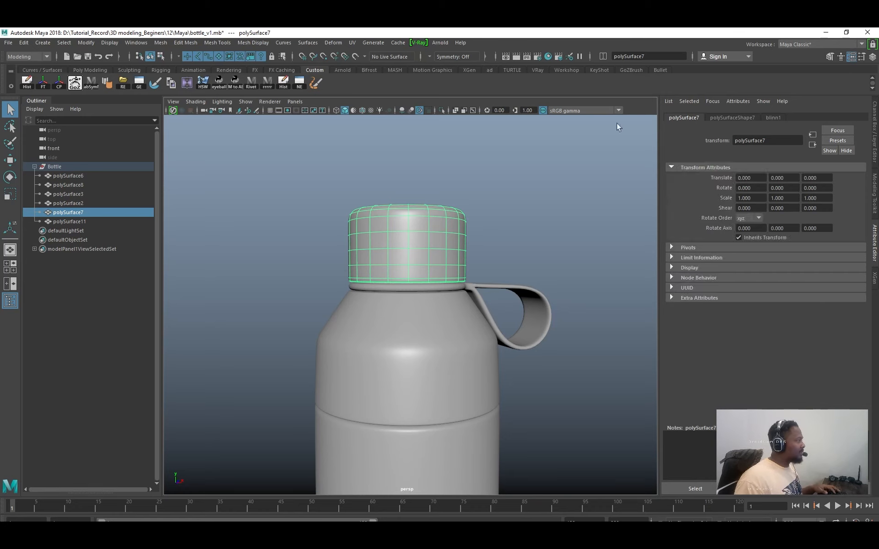
click(355, 43)
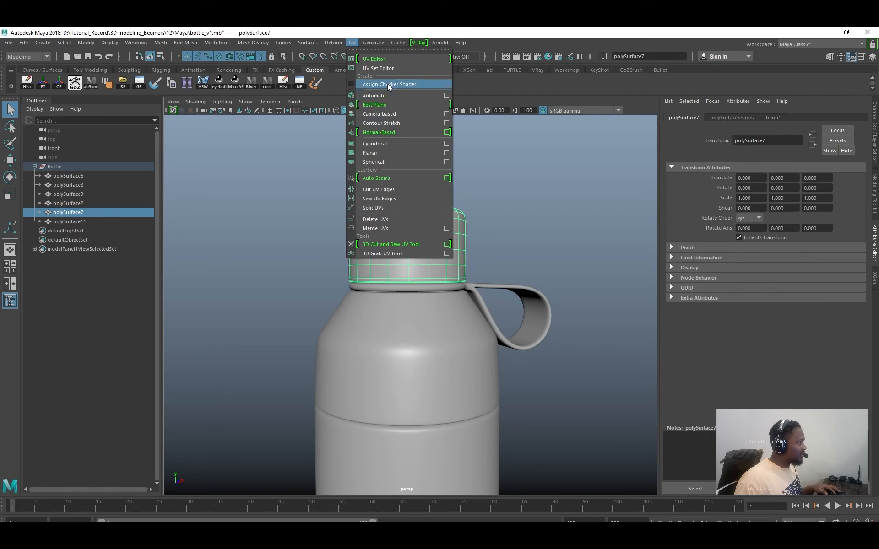
click(388, 53)
drag(403, 53, 614, 140)
Apply an automatic UV projection to the cap and leave component editing.
click(624, 190)
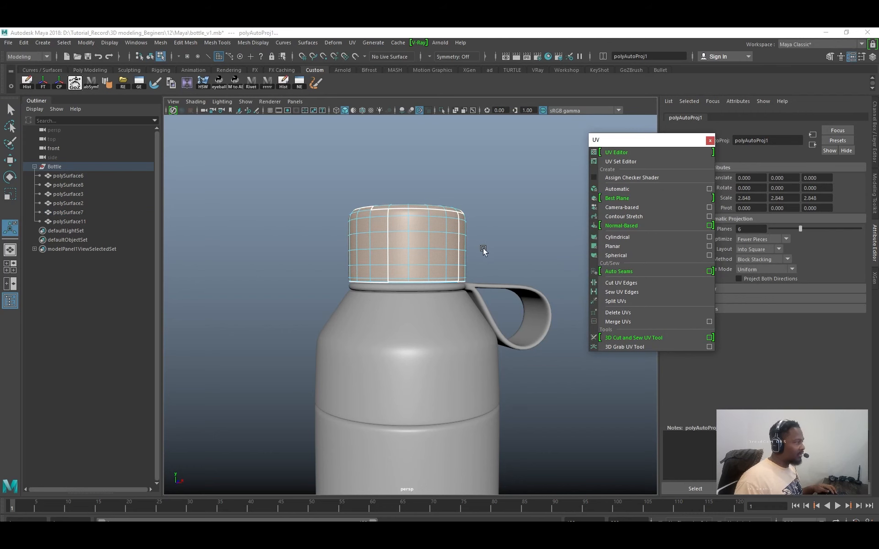
drag(878, 44, 878, 77)
key(q)
click(429, 223)
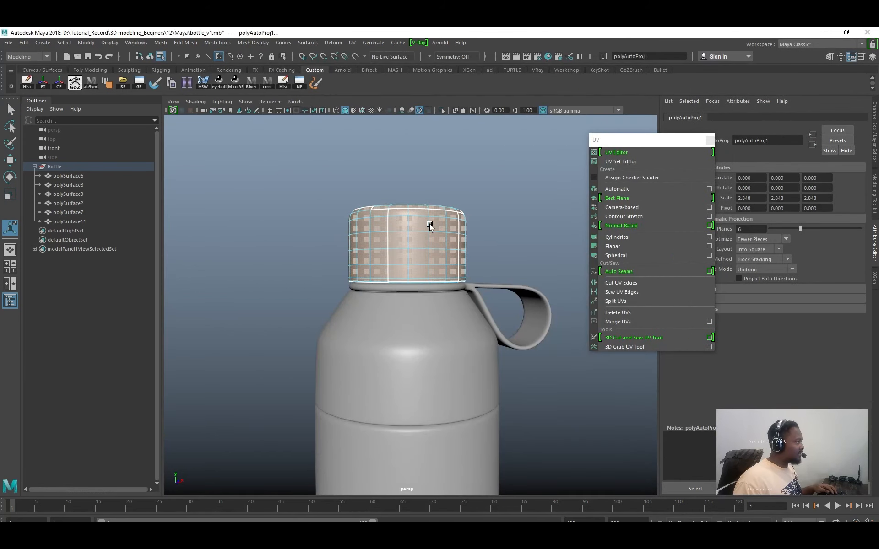
Apply an automatic UV projection to the neck ring with its carrying loop, and return to object mode.
click(426, 291)
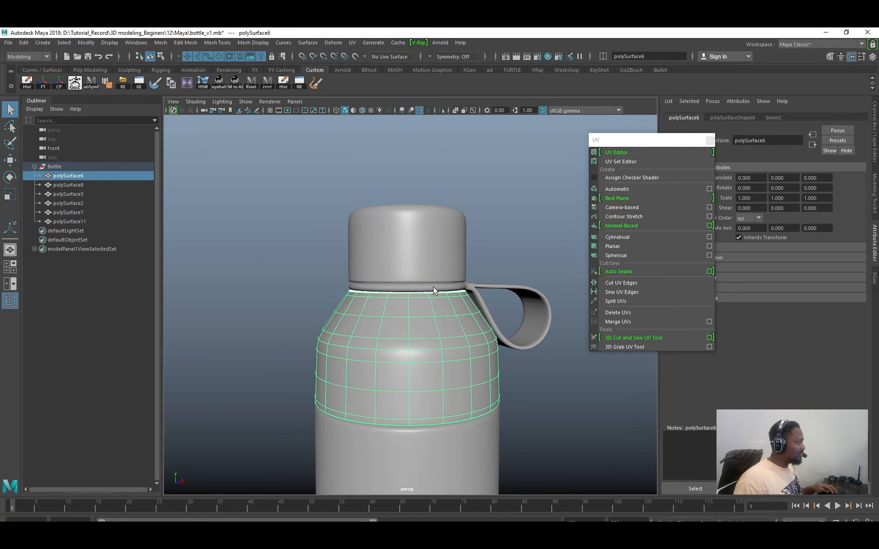
click(433, 286)
click(617, 188)
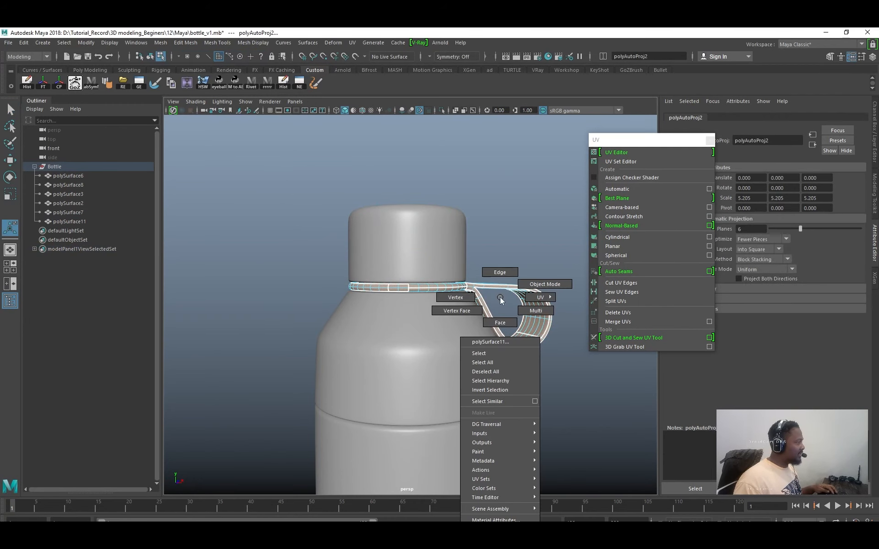
right_drag(501, 298, 543, 284)
key(q)
click(559, 210)
Apply an automatic UV projection to the bottle's tapered shoulder section, and return to object mode.
click(475, 312)
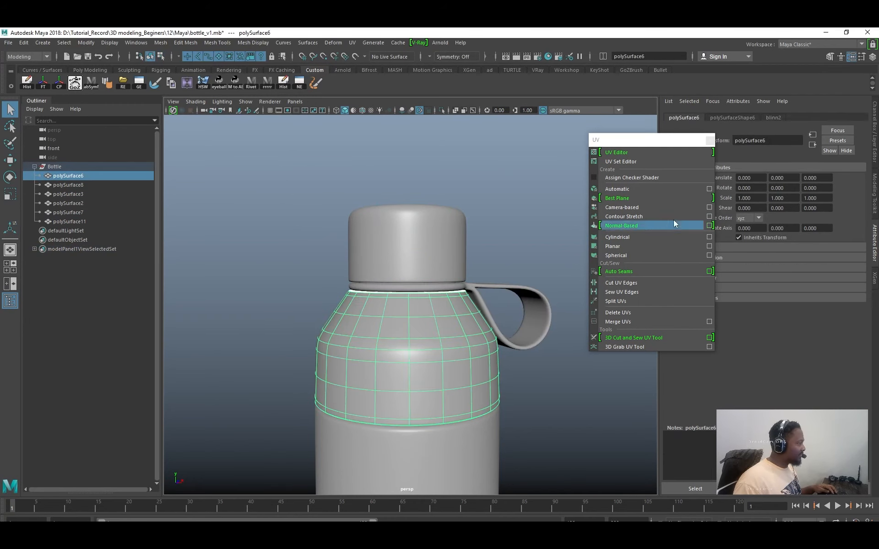
click(627, 188)
right_drag(460, 334, 506, 284)
key(q)
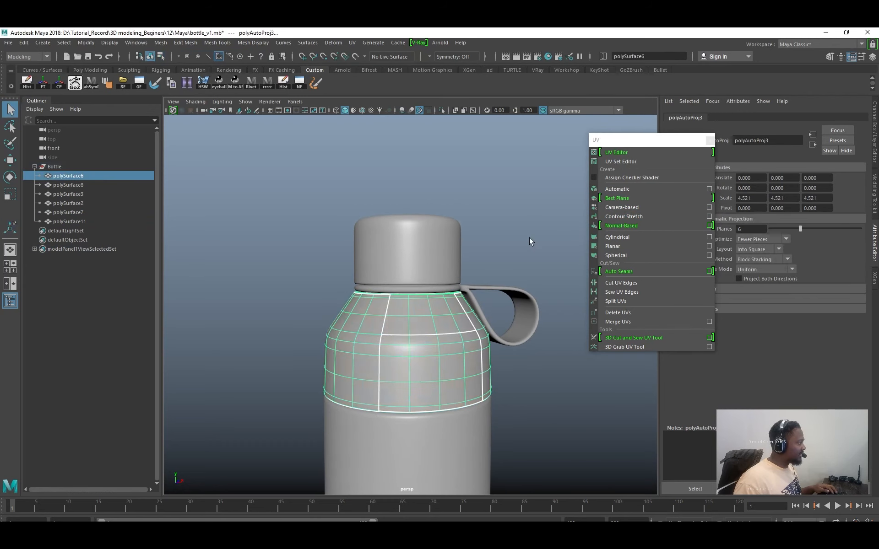
click(529, 238)
Hide the shoulder section and the neck ring with its carrying loop.
click(491, 323)
shift+click(459, 334)
key(ctrl+h)
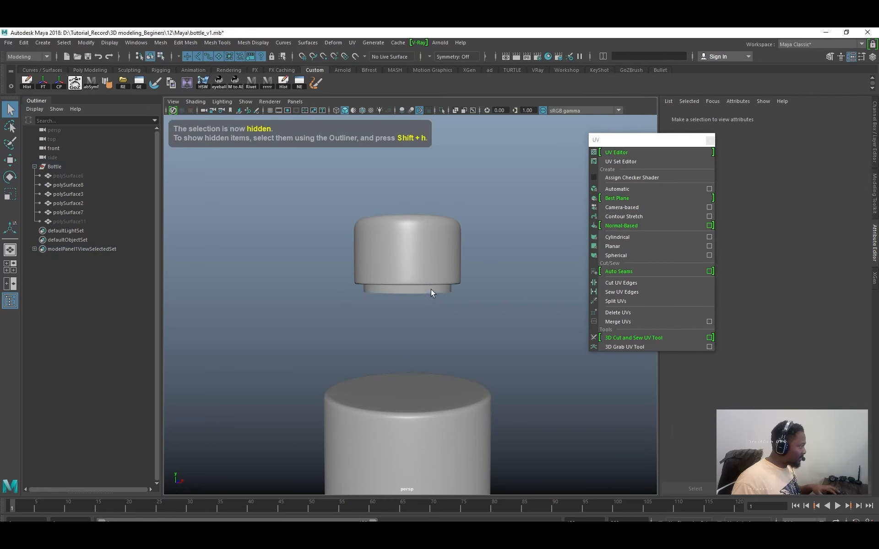
Apply an automatic UV projection to the inner neck piece under the cap, and show the hidden parts again.
click(431, 289)
click(632, 189)
right_drag(394, 274, 430, 247)
key(q)
click(433, 297)
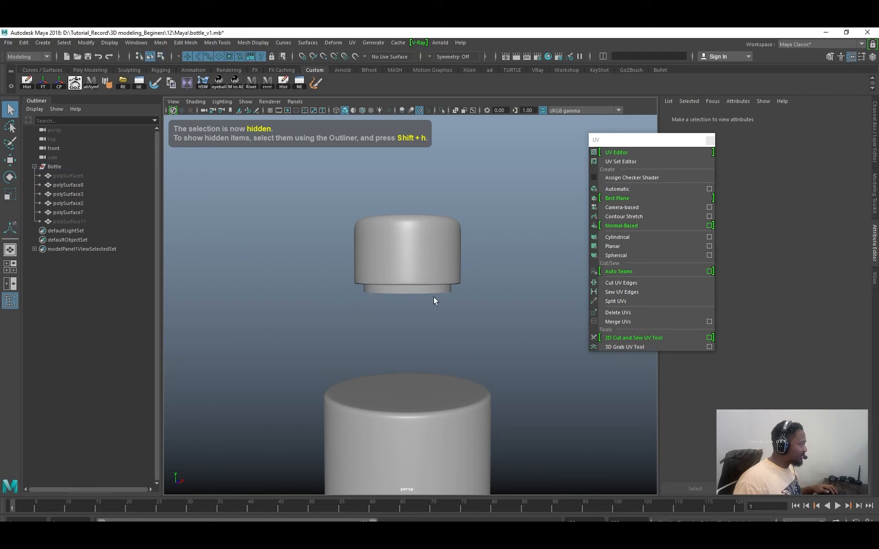
scroll(419, 349, down, 2)
key(ctrl+shift+h)
Apply an automatic UV projection to the bottle's long main body, and return to object mode.
click(473, 393)
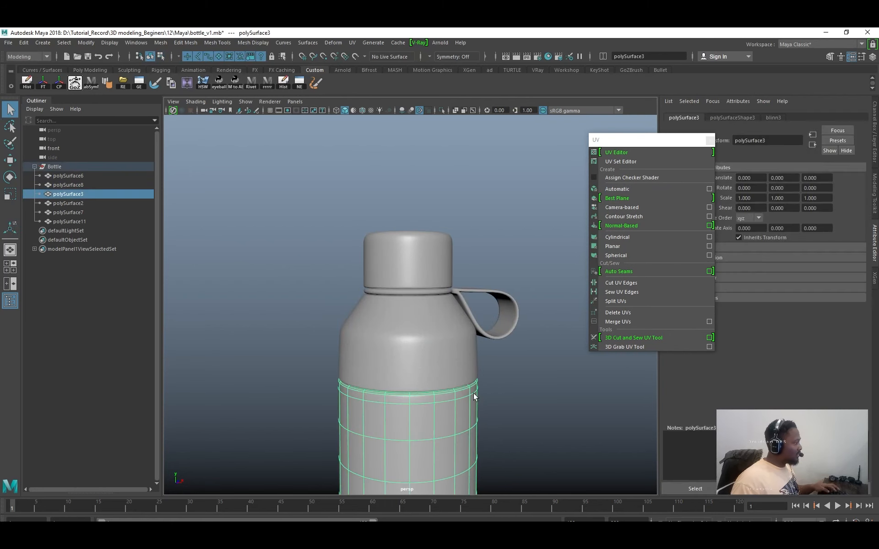
click(427, 349)
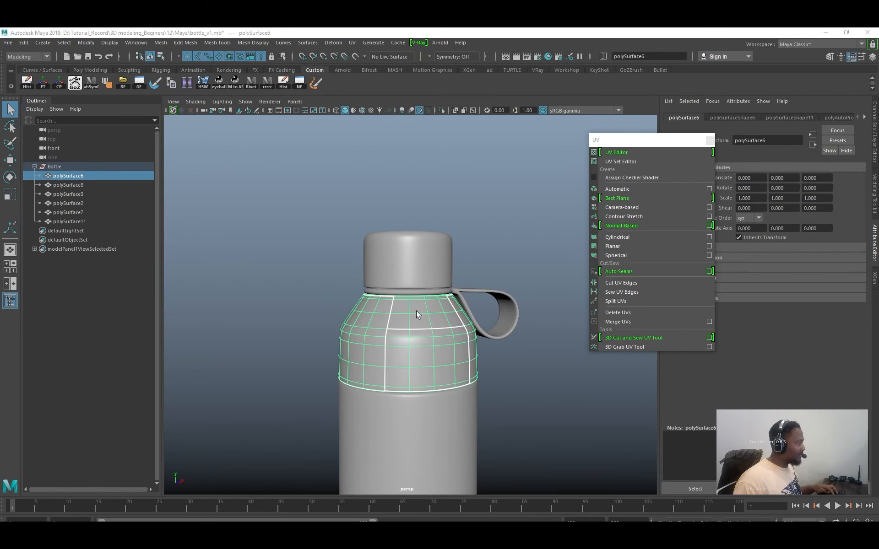
alt+right_drag(417, 313, 389, 337)
alt+middle_drag(389, 337, 384, 203)
click(438, 272)
click(636, 189)
alt+right_drag(378, 299, 329, 326)
key(q)
right_drag(404, 290, 449, 277)
Apply an automatic UV projection to the bottle's base piece, return to object mode and clear the selection.
alt+right_drag(446, 300, 396, 353)
alt+drag(396, 352, 399, 307)
click(404, 400)
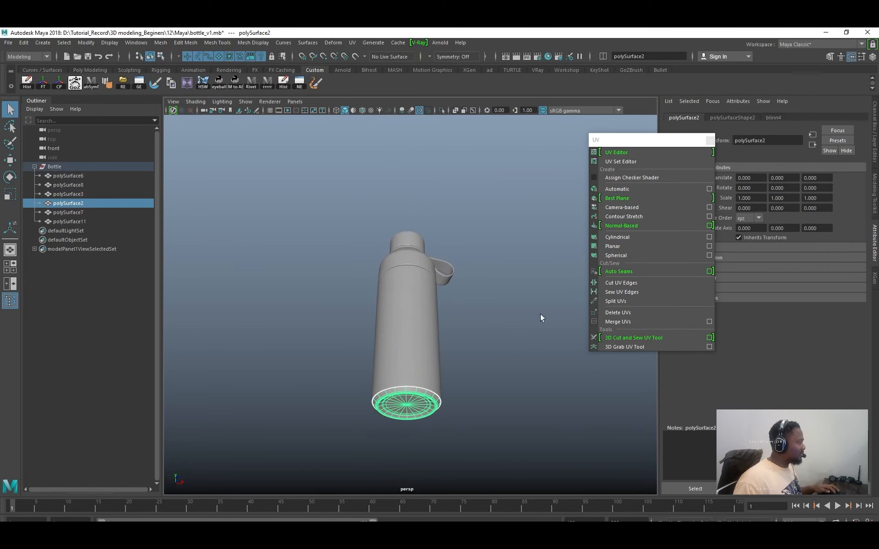
click(626, 189)
key(q)
right_drag(413, 399, 432, 373)
alt+right_drag(432, 321, 405, 338)
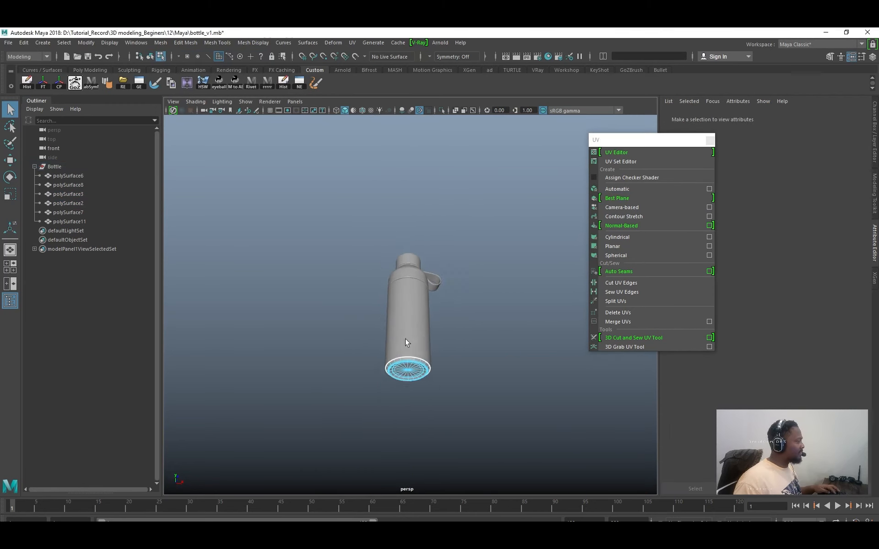
alt+drag(405, 339, 403, 364)
right_drag(405, 365, 450, 302)
click(499, 271)
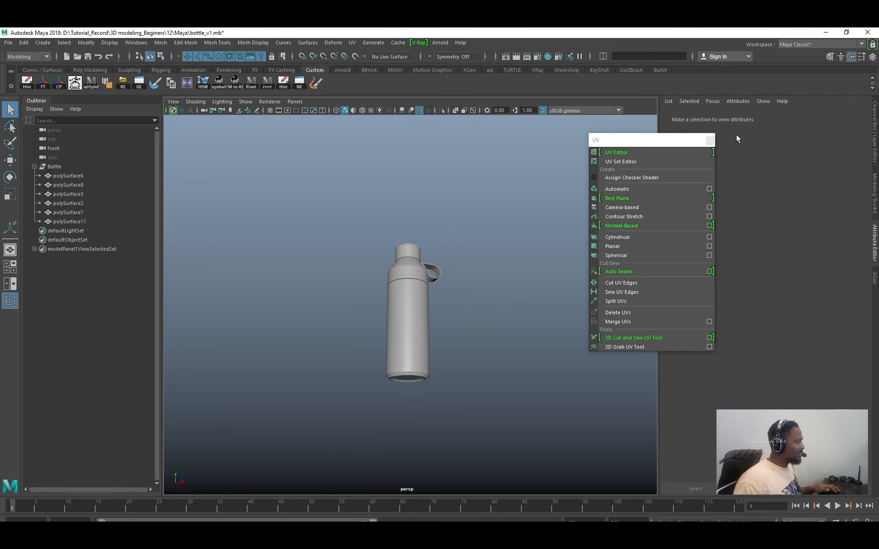
Close the floating UV menu, then select all bottle parts and clear their construction history, with the Channel Box shown.
click(711, 140)
alt+drag(476, 206, 442, 229)
drag(271, 193, 480, 405)
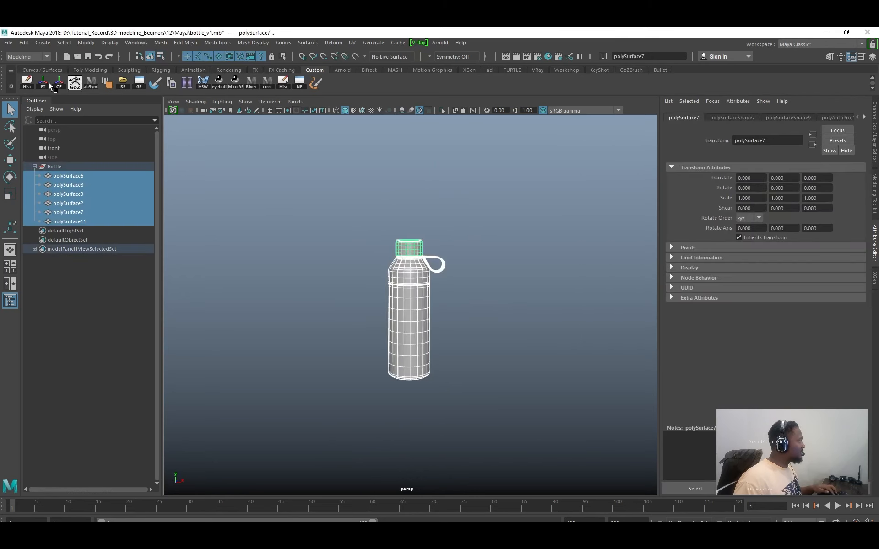
key(f)
key(ctrl+a)
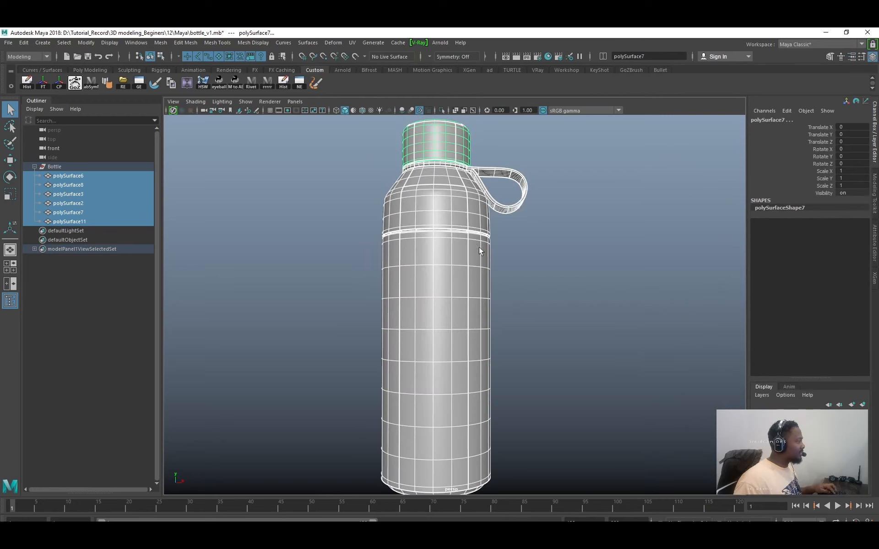
Examine the complete bottle from several angles, checking the shoulder and the carrying loop.
click(557, 276)
scroll(512, 255, down, 3)
click(461, 248)
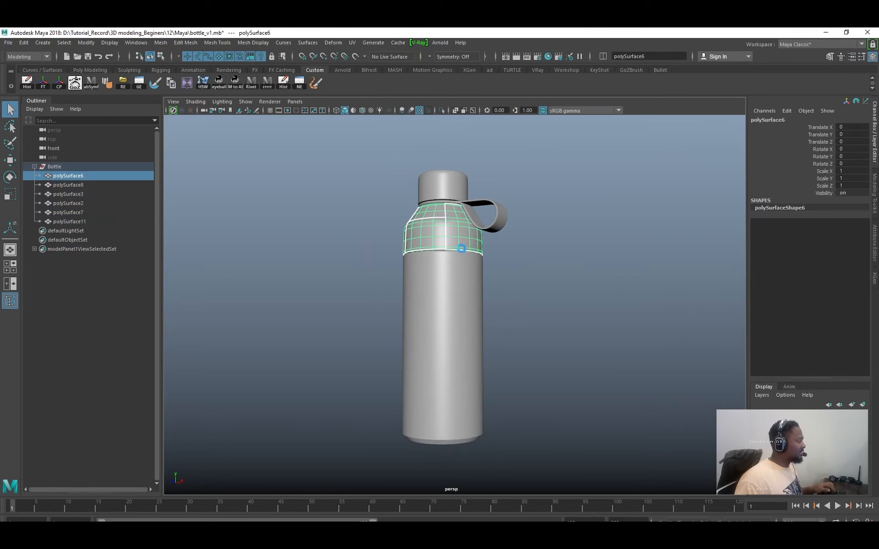
click(564, 279)
alt+drag(538, 281, 456, 248)
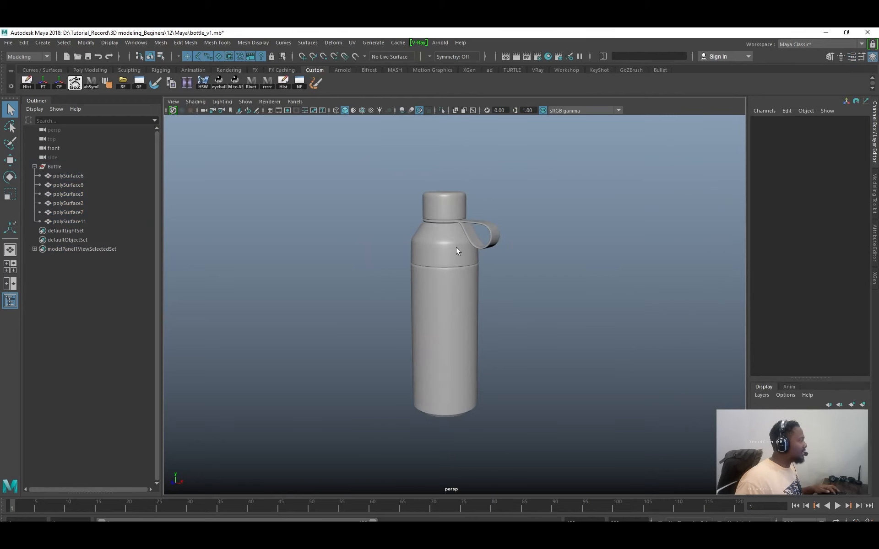
click(456, 251)
click(494, 232)
click(484, 289)
alt+drag(503, 270, 507, 310)
Switch to the reference photos and examine the blue bottle's overall shape, cap, neck ring and shoulder.
key(alt+Tab)
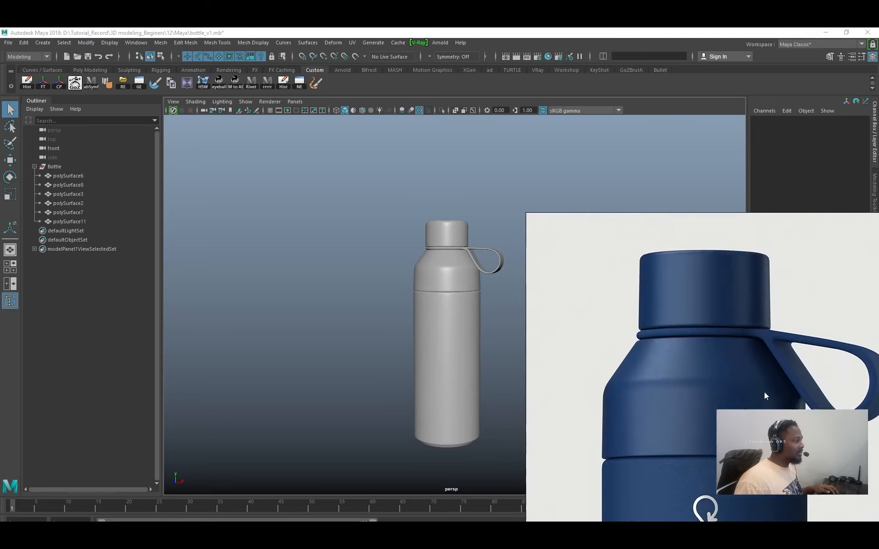
scroll(754, 250, down, 5)
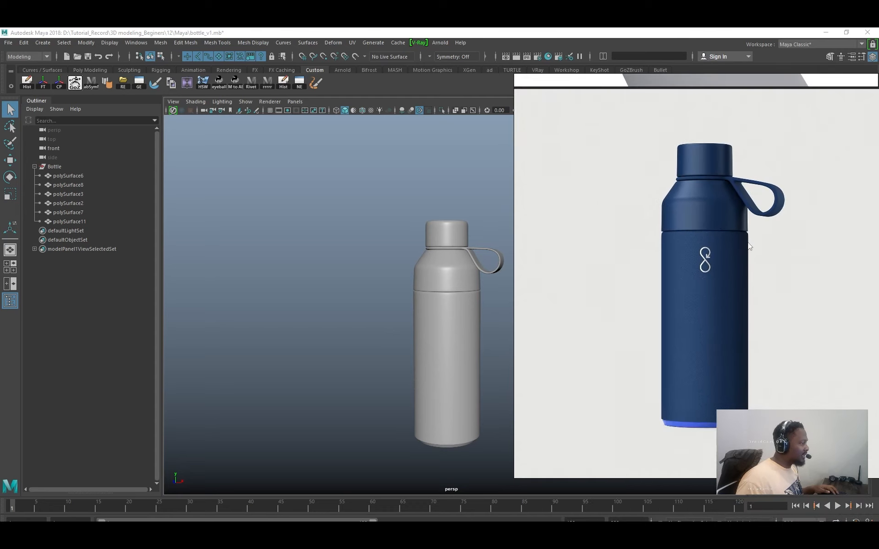
scroll(751, 247, up, 3)
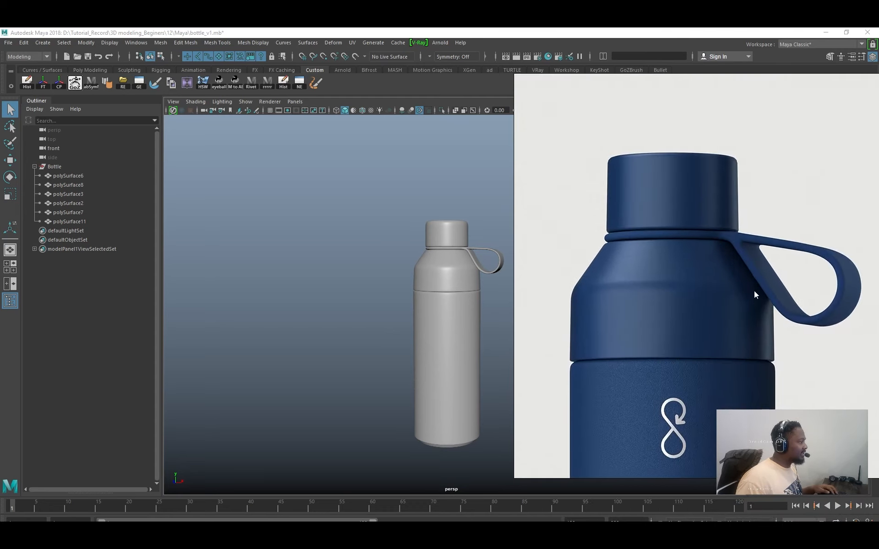
scroll(677, 221, up, 2)
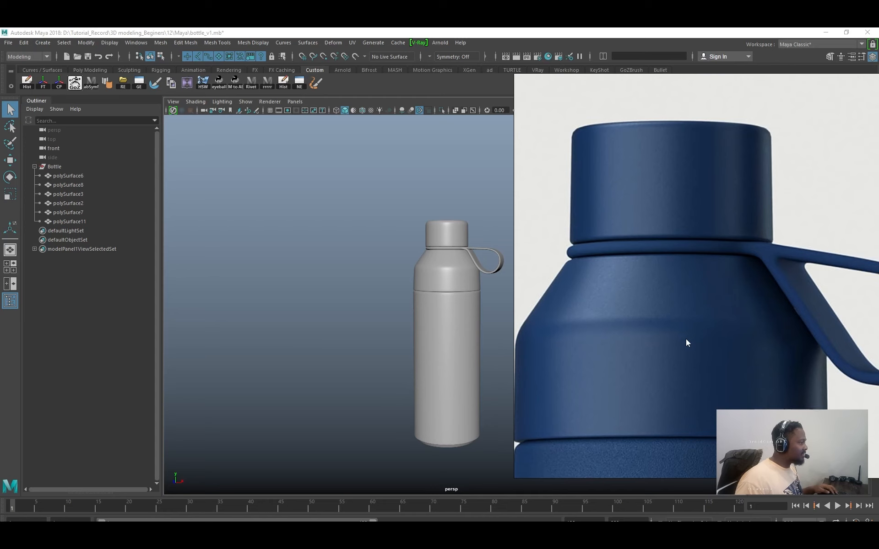
Examine the blue bottle in the reference photo from shoulder and logo down to the base rim and back up to the cap.
scroll(771, 258, down, 2)
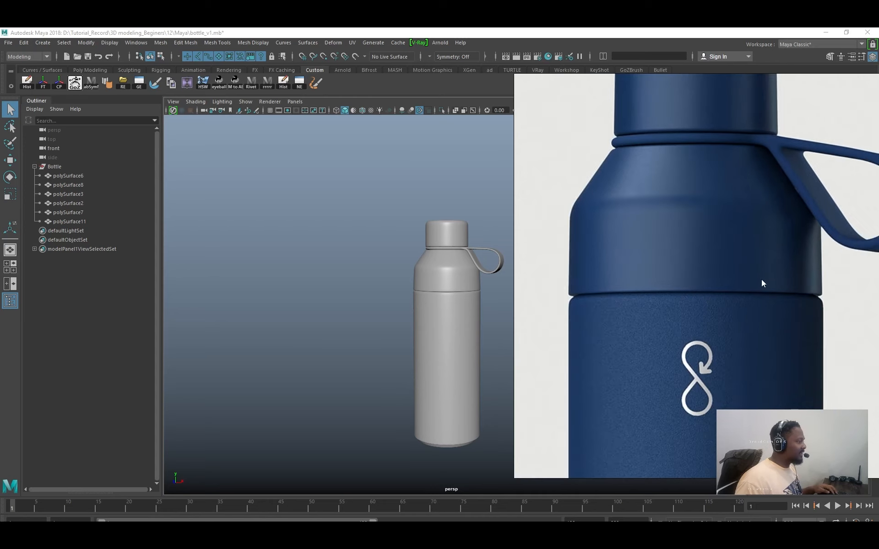
scroll(721, 260, down, 2)
scroll(742, 210, down, 2)
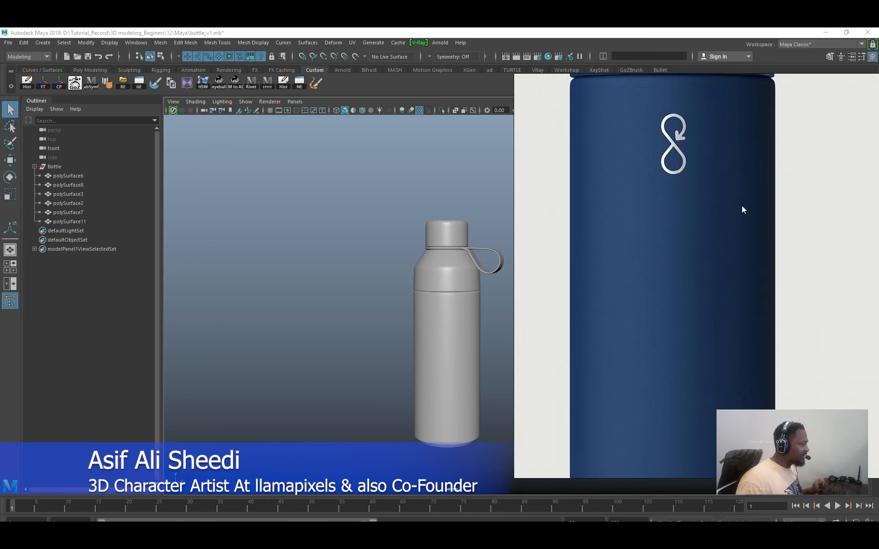
middle_drag(719, 444, 723, 258)
scroll(667, 357, up, 3)
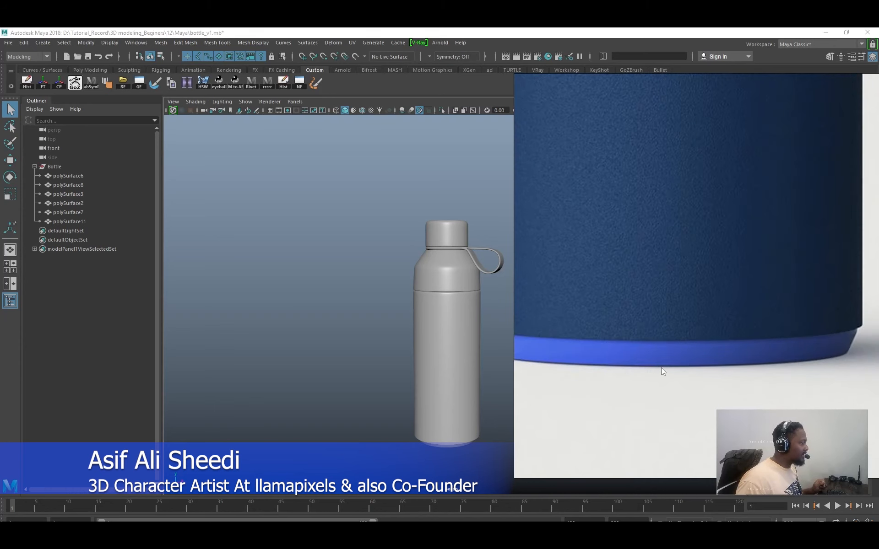
scroll(694, 385, down, 3)
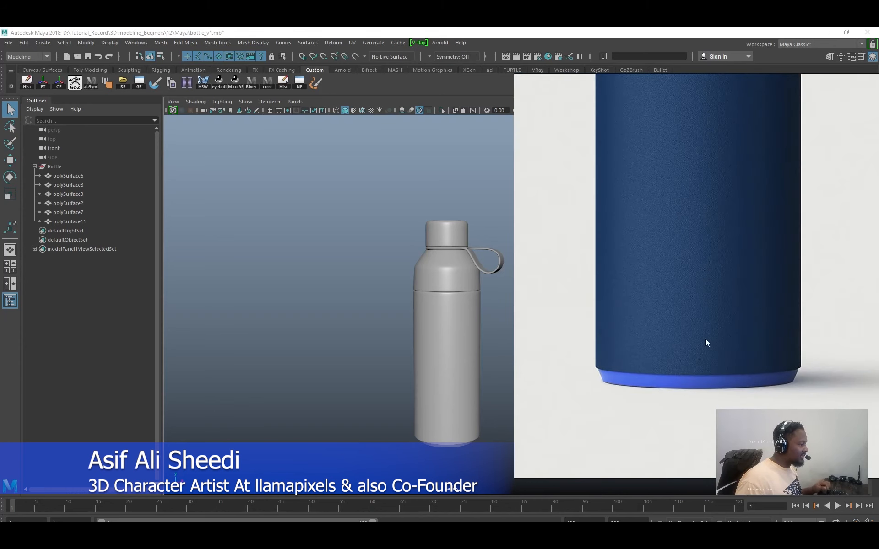
middle_drag(708, 264, 698, 432)
middle_drag(698, 188, 675, 431)
middle_drag(672, 278, 672, 346)
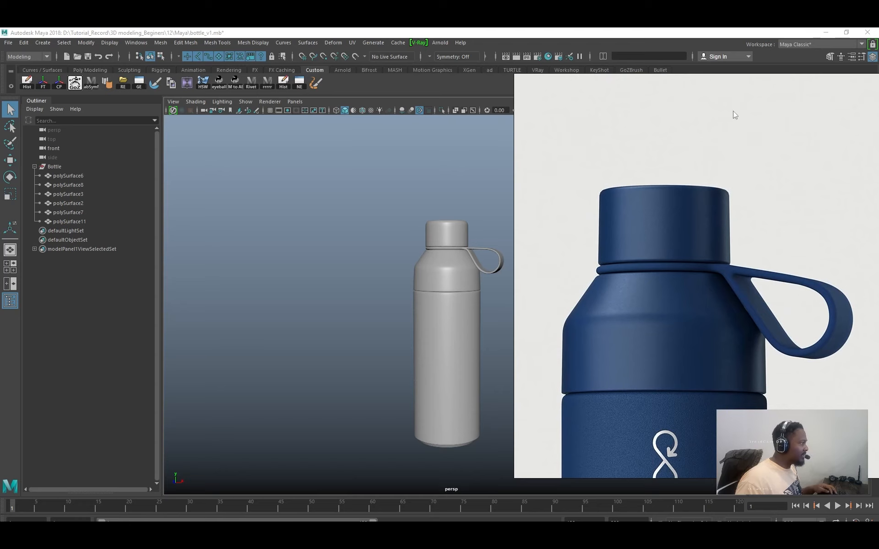
Switch back to Maya, delete the existing Blinn materials in Hypershade and select every part of the bottle.
key(alt+Tab)
click(548, 57)
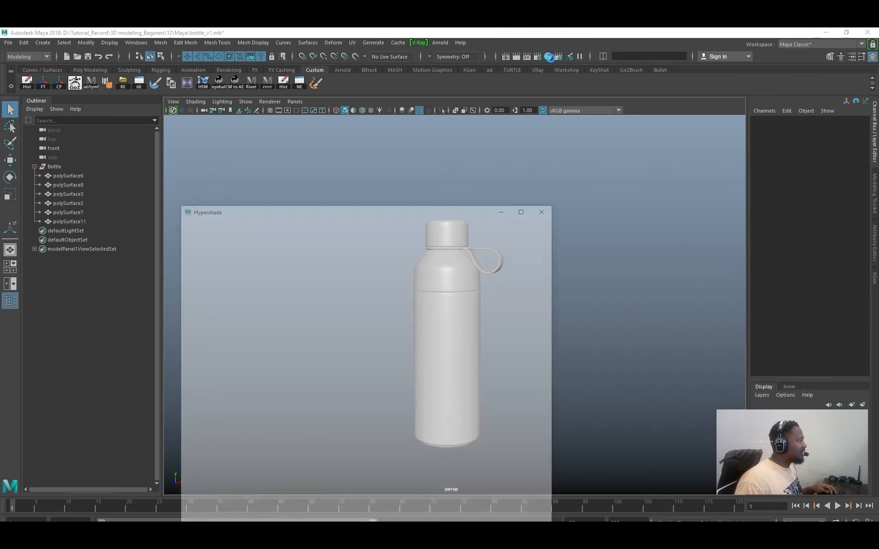
drag(328, 212, 672, 171)
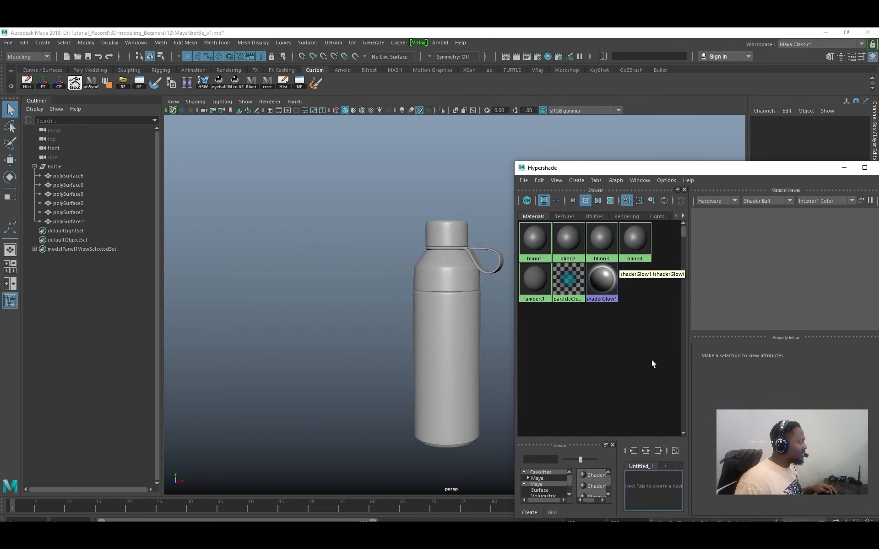
drag(652, 359, 477, 199)
key(Delete)
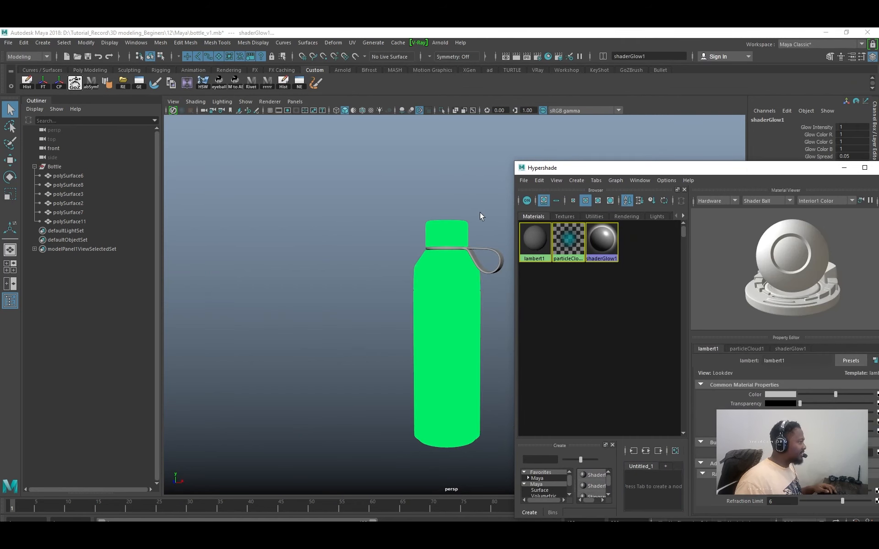
drag(383, 172, 550, 492)
right_click(394, 212)
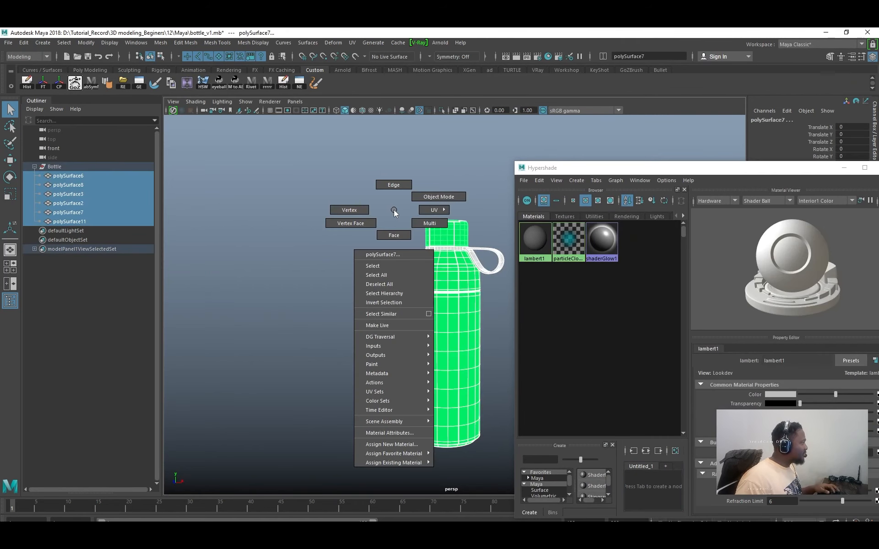
mouse_move(425, 453)
click(454, 463)
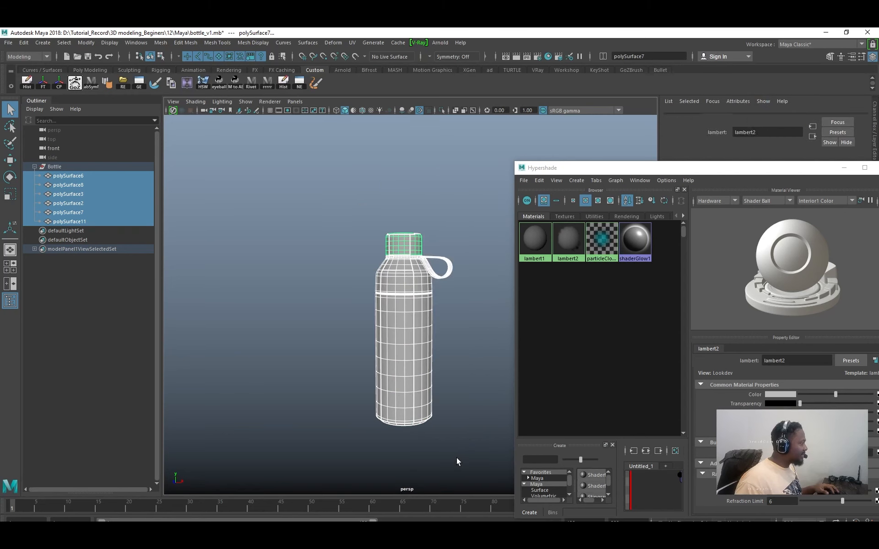
click(345, 256)
key(ctrl+z)
key(ctrl+z)
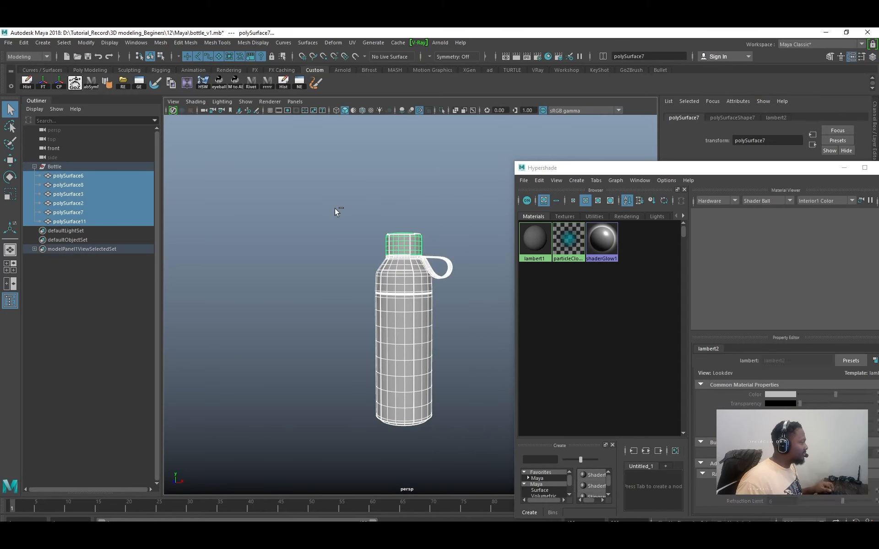
Assign the existing lambert1 material to all selected bottle parts and clear the selection.
right_click(335, 209)
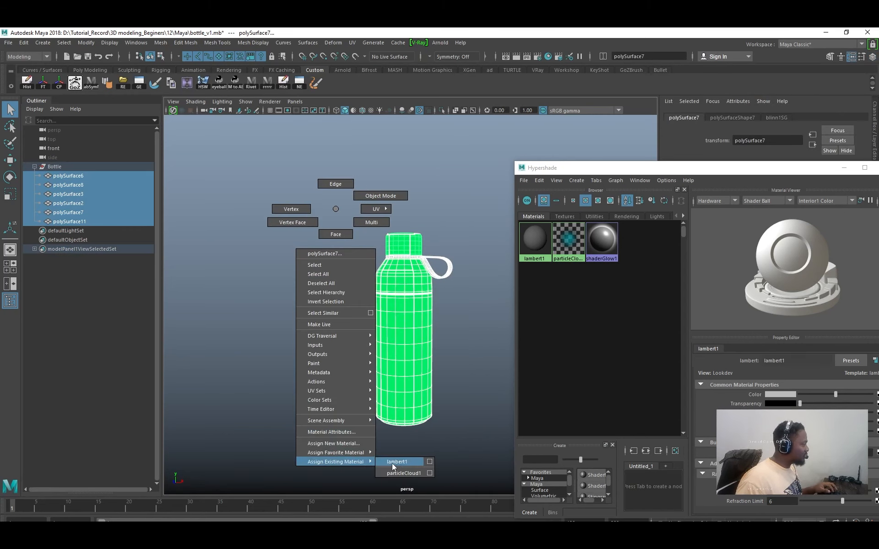
click(392, 463)
click(432, 293)
click(491, 254)
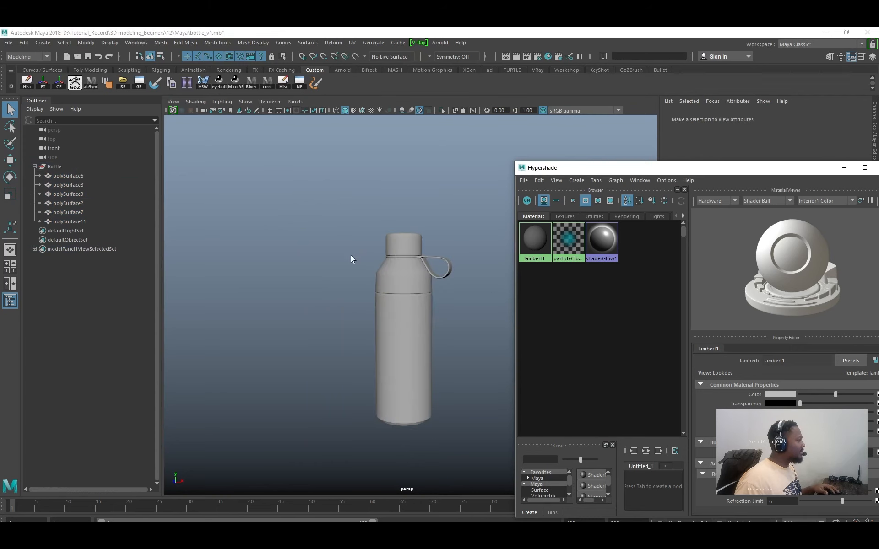
Check the base rim in the reference photo, then assign a new Blinn material to the bottle's base piece.
click(417, 265)
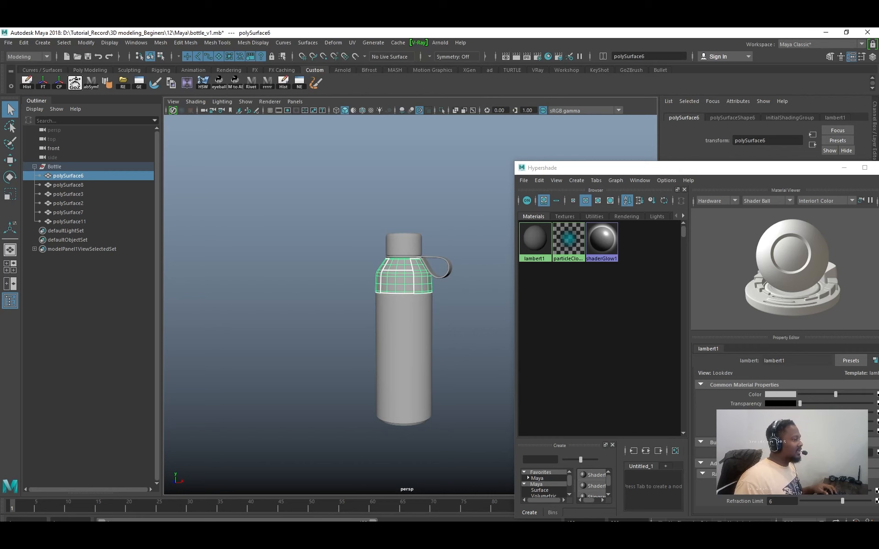
right_drag(878, 323, 649, 192)
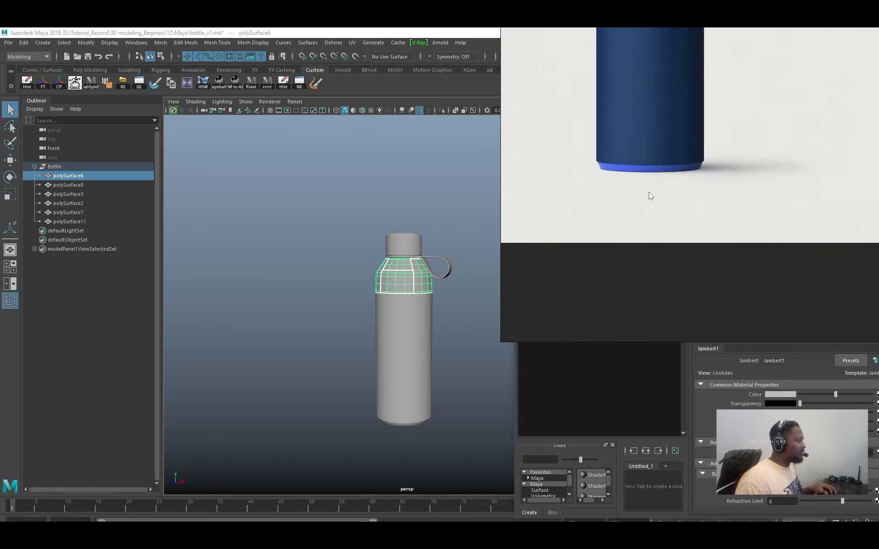
right_drag(711, 163, 878, 215)
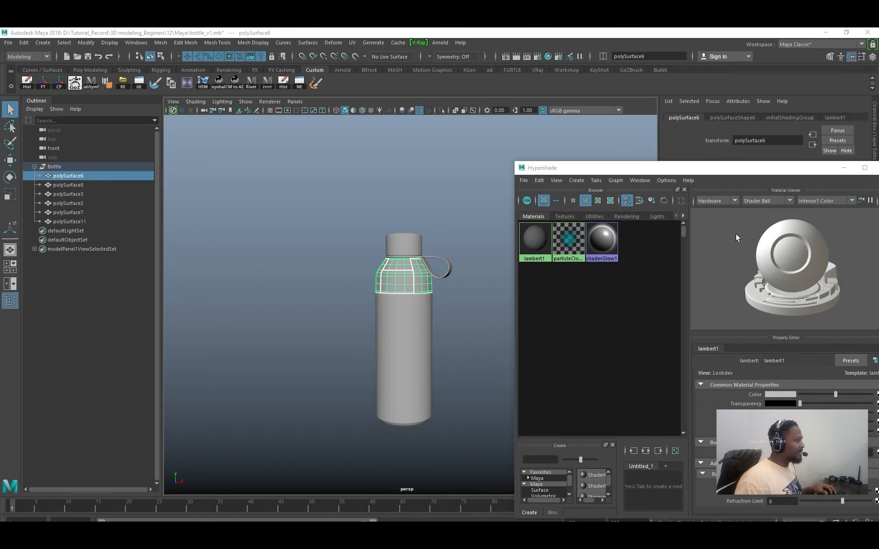
alt+drag(405, 416, 389, 353)
click(387, 341)
right_drag(233, 203, 292, 447)
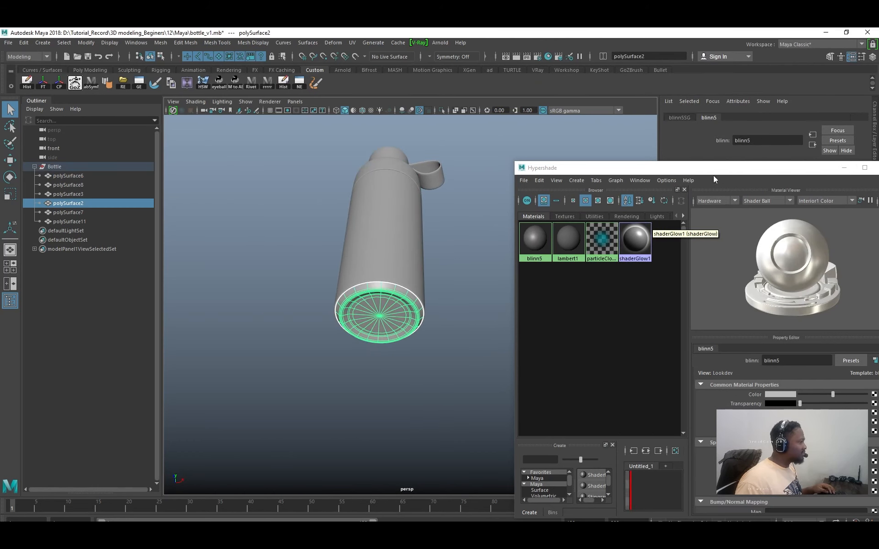
Rename the base piece's Blinn material as Simple_Base_Light_Blue_Plastic_MT.
double_click(796, 360)
text(Sim)
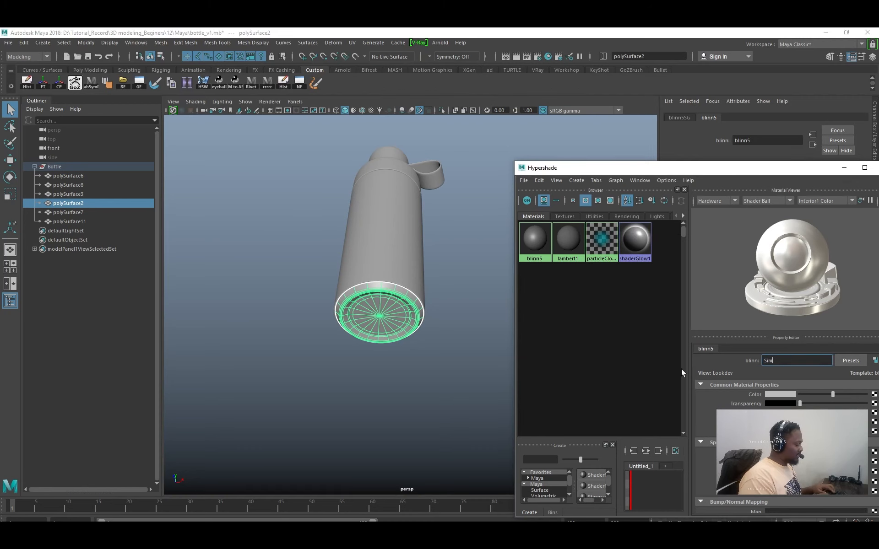
text(ple_B)
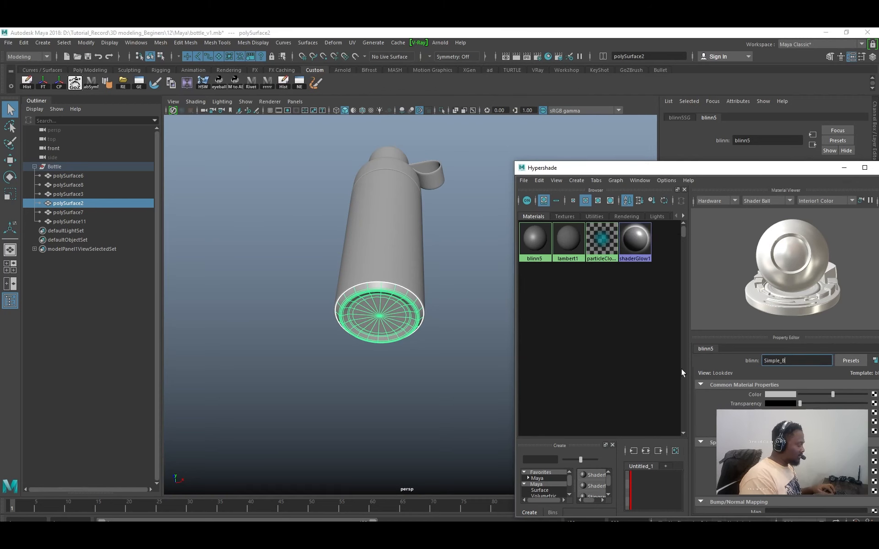
text(ase_B)
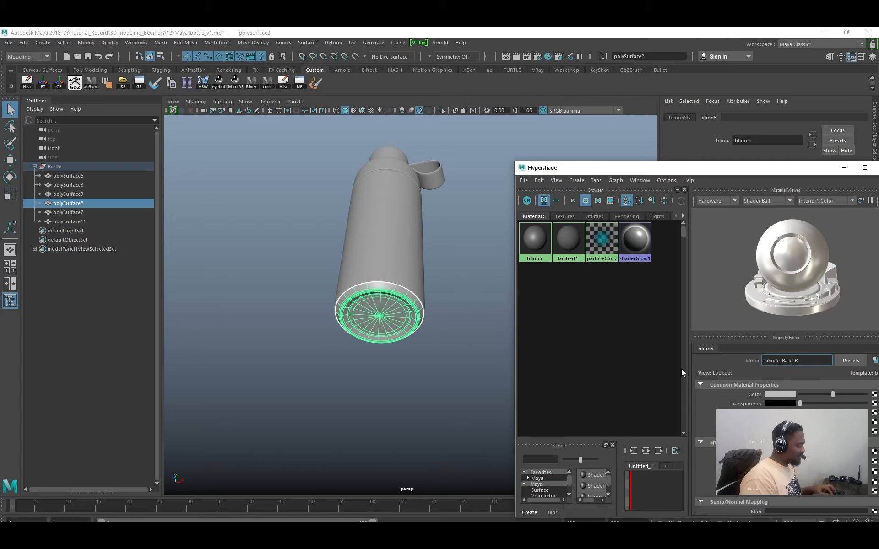
key(BackSpace)
text(Light)
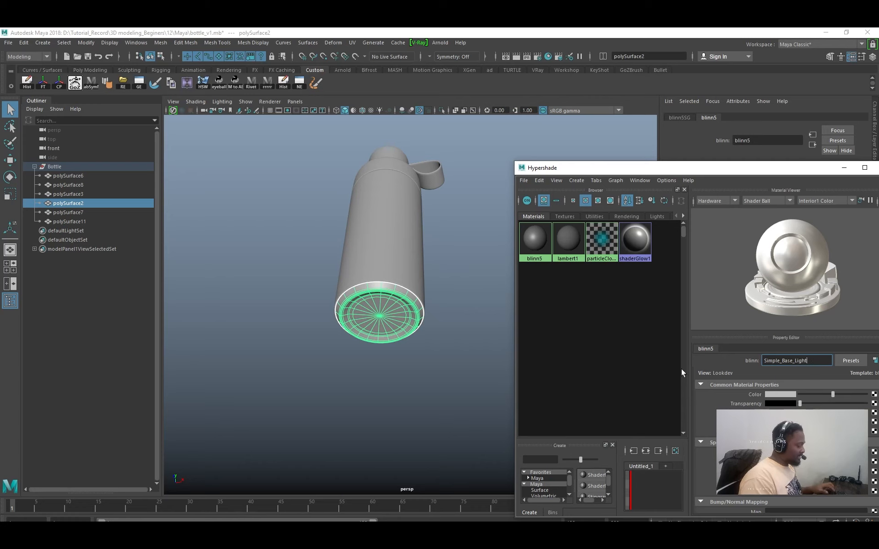
text(_Blue)
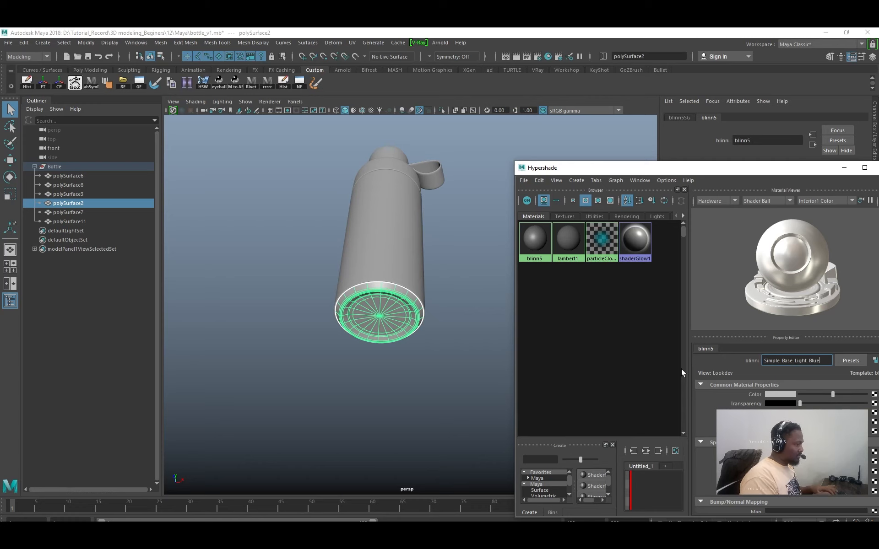
text(_Plastic)
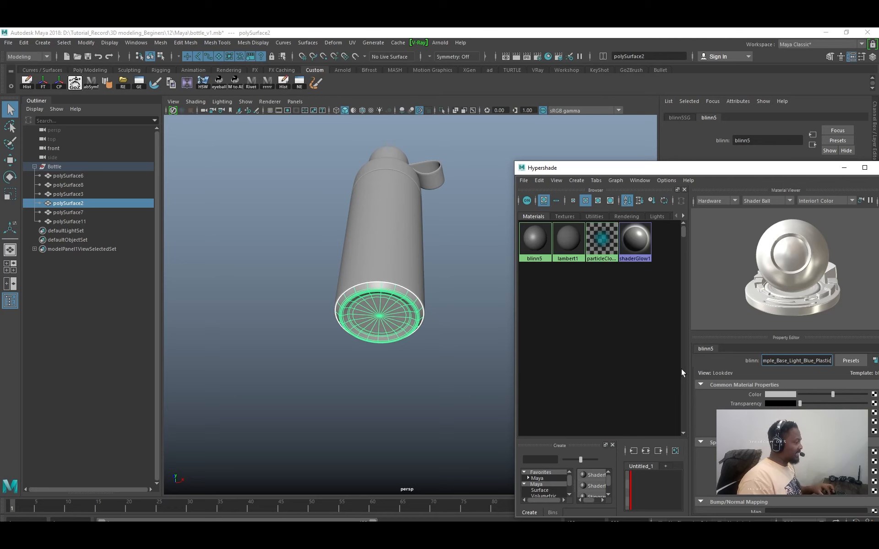
key(Return)
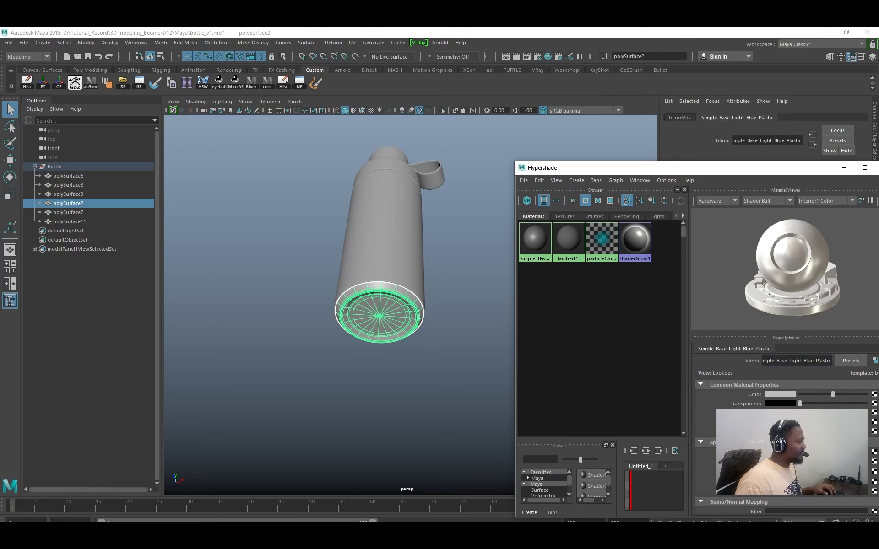
text(_)
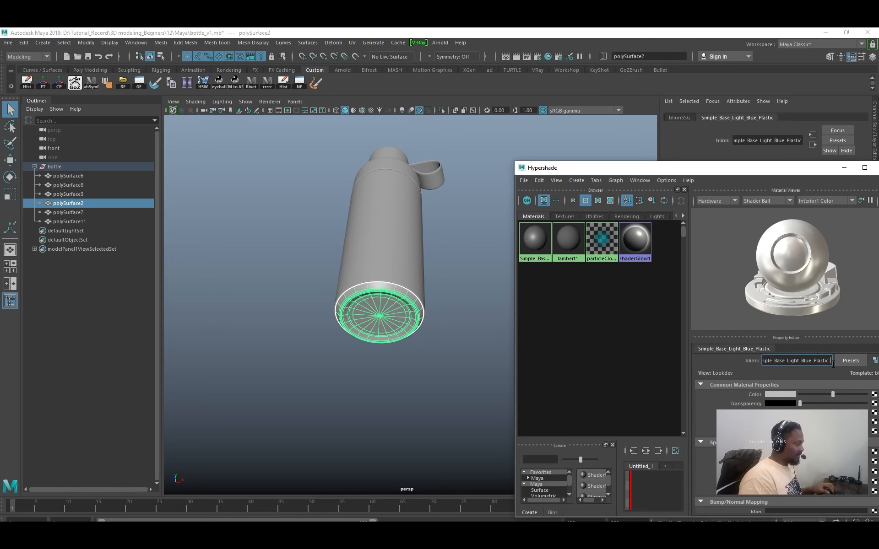
text(MAT)
key(Return)
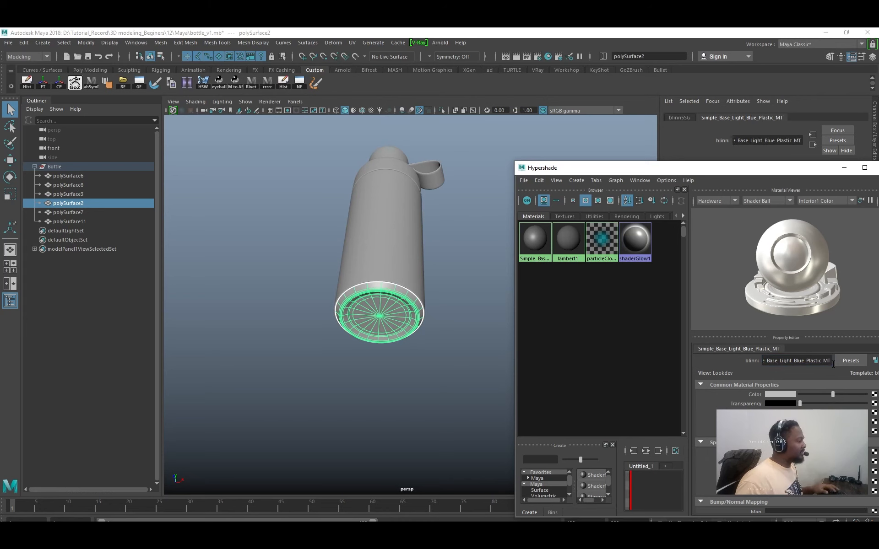
Assign a new Blinn material to the bottle's main cylindrical body and name it Main_Body_MT.
click(409, 230)
alt+drag(408, 231, 362, 256)
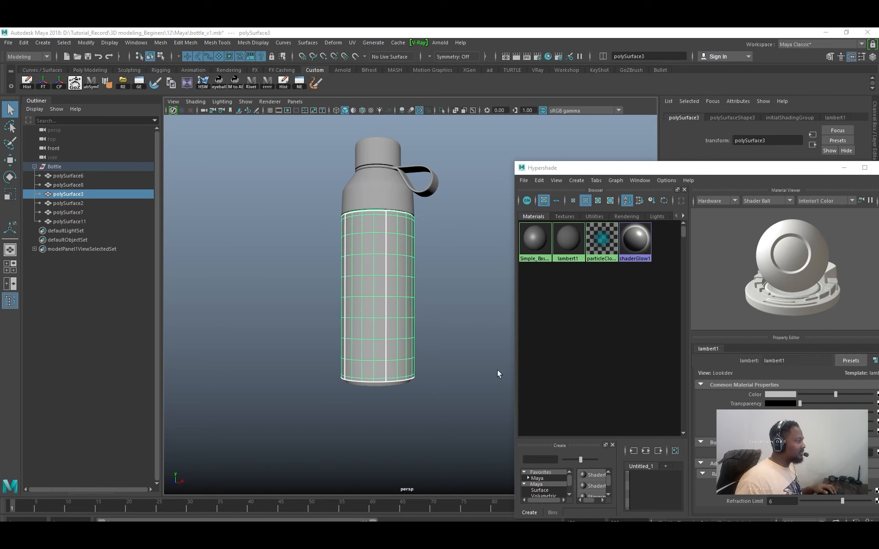
right_drag(451, 229, 507, 474)
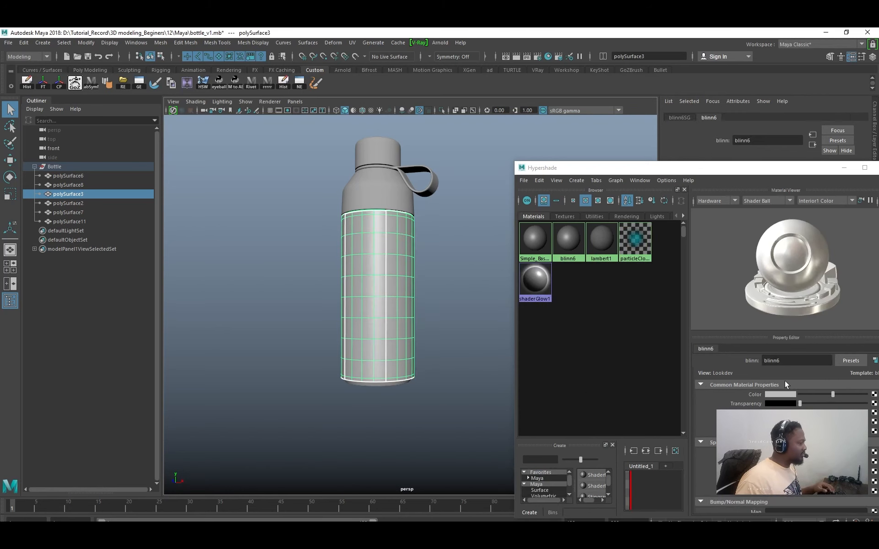
key(shift+m)
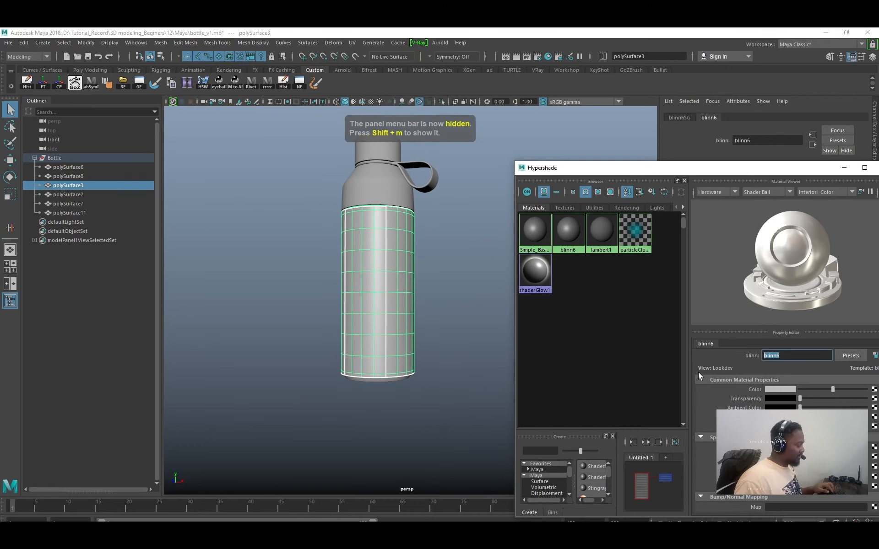
text(Main_Bod)
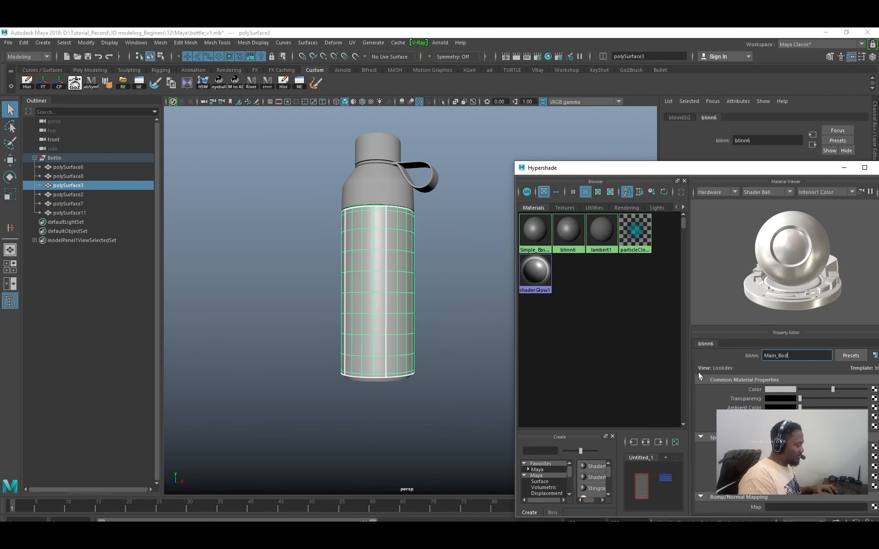
text(y_MT)
key(Return)
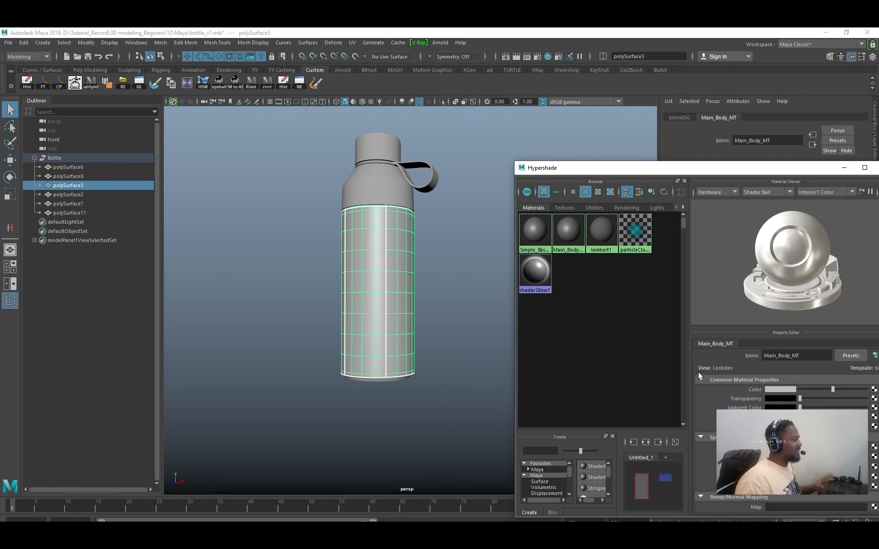
Assign one new Blinn material to both the shoulder piece and the cap, and name it Cap_MT.
click(377, 195)
alt+middle_drag(394, 245, 406, 333)
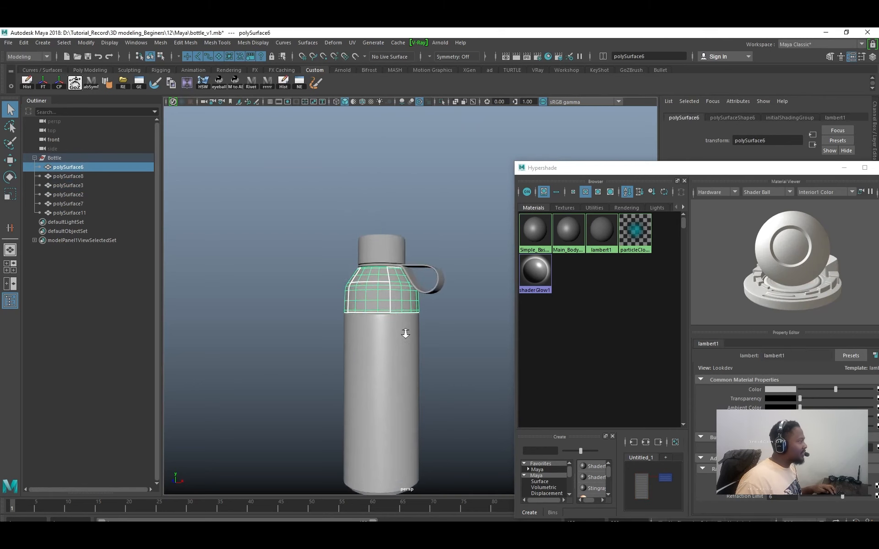
scroll(366, 229, up, 3)
shift+click(371, 240)
right_drag(423, 234, 481, 478)
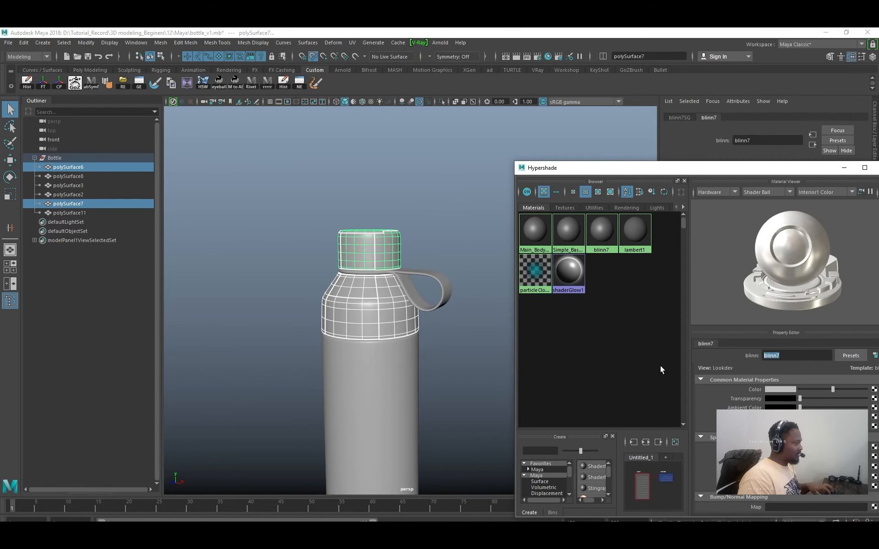
click(799, 360)
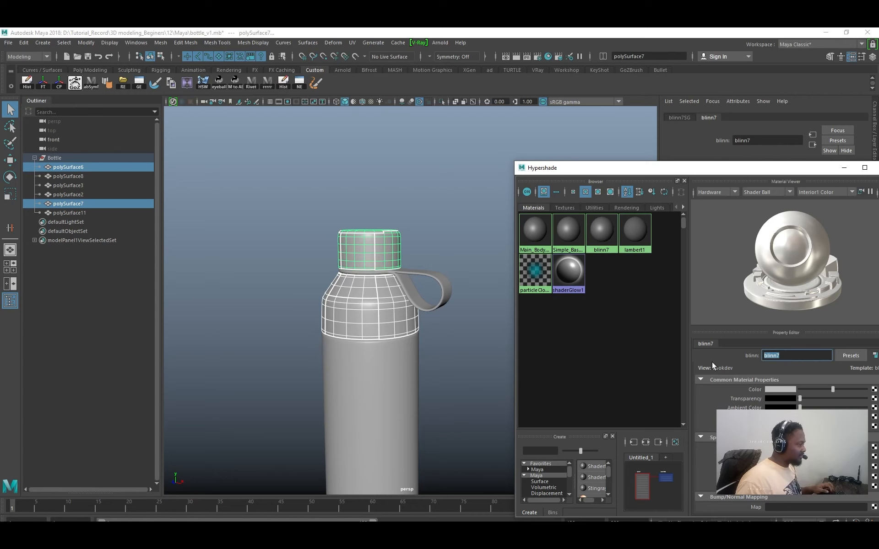
text(Cap_)
text(MT)
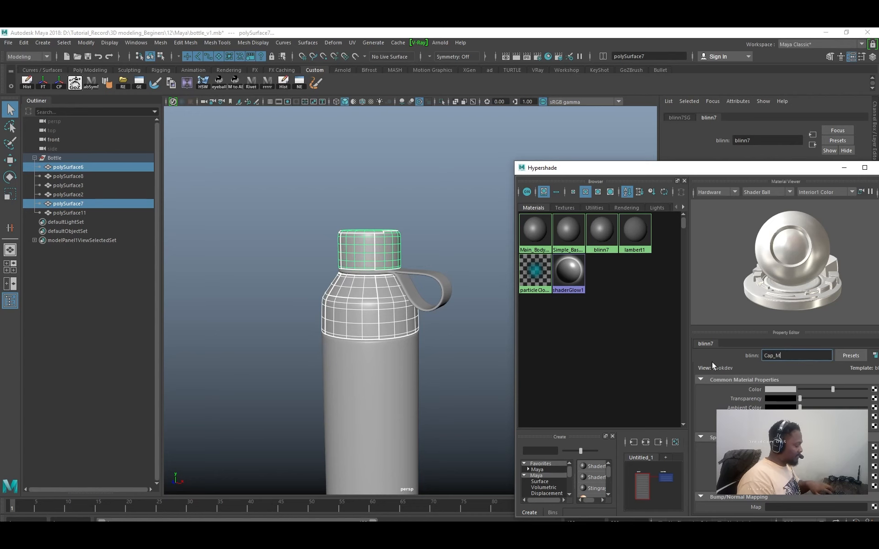
key(Return)
Assign a new Blinn material to the carrying loop and open the material's name for editing.
click(400, 276)
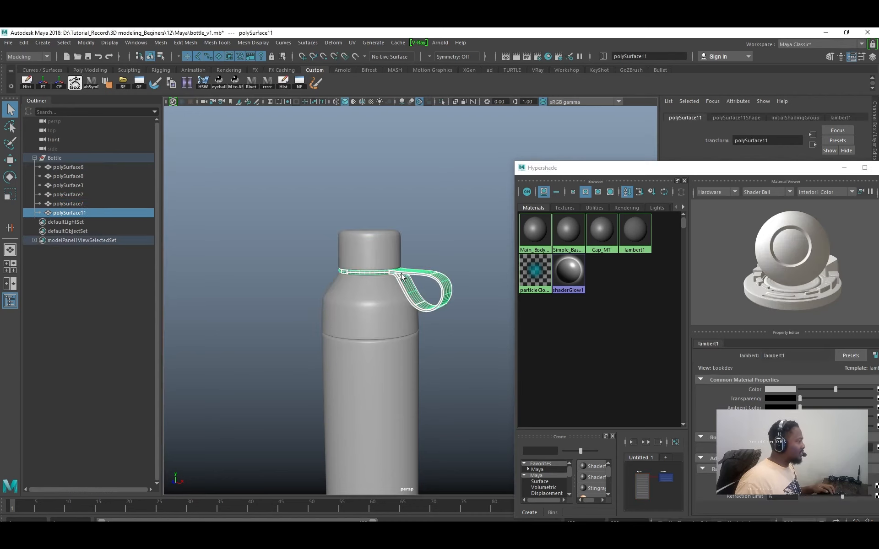
scroll(465, 311, down, 2)
right_drag(414, 199, 473, 441)
double_click(813, 359)
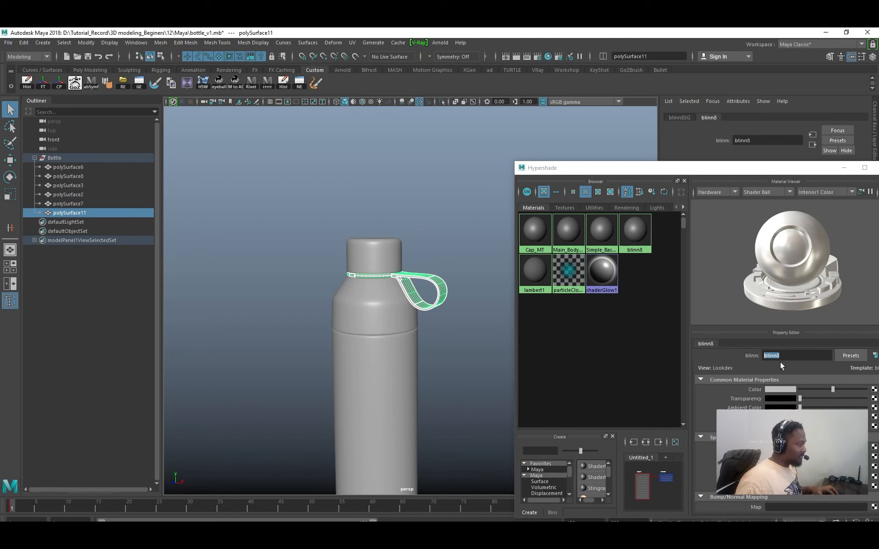
Rename the strap's Blinn material as Rubber.
drag(783, 358, 591, 365)
text(Rubber)
key(Return)
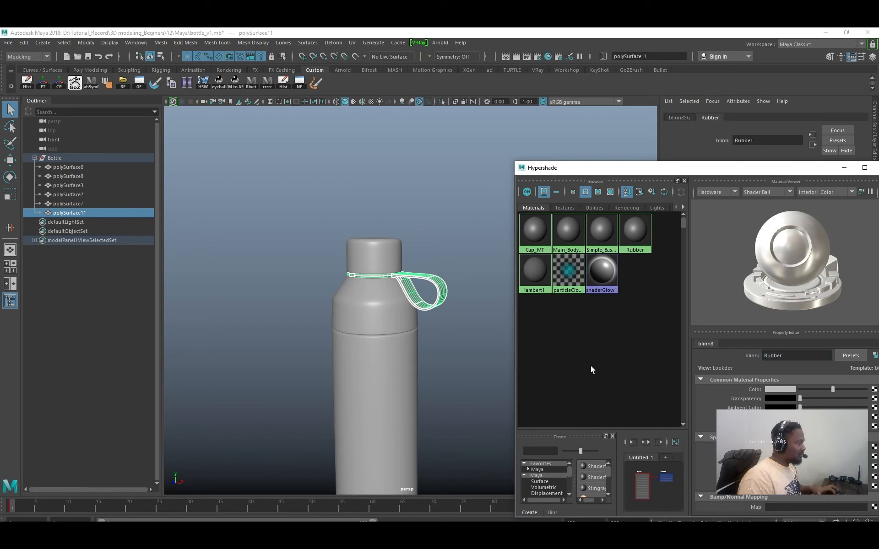
Temporarily hide the strap, assign a new Blinn material to the neck ring below the cap, and show the strap again.
scroll(469, 282, up, 2)
key(ctrl+h)
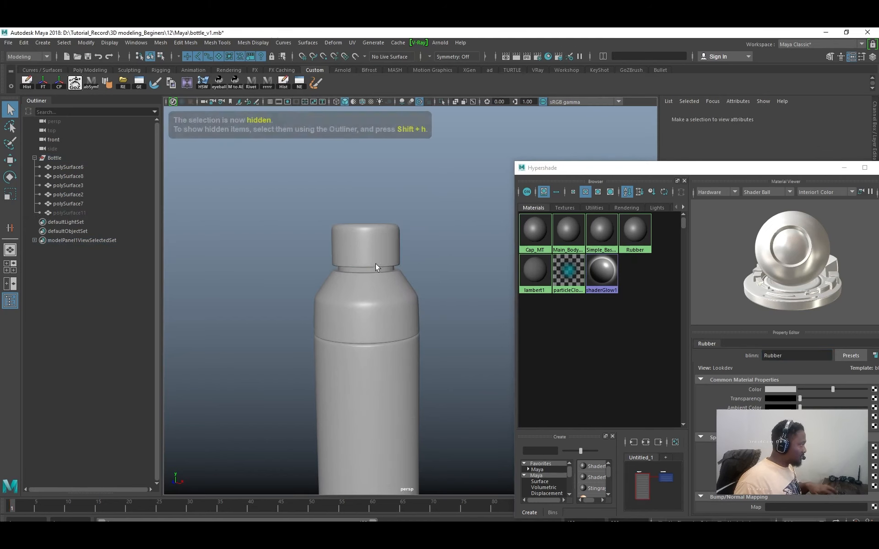
click(376, 269)
scroll(376, 269, up, 3)
right_drag(465, 226, 528, 478)
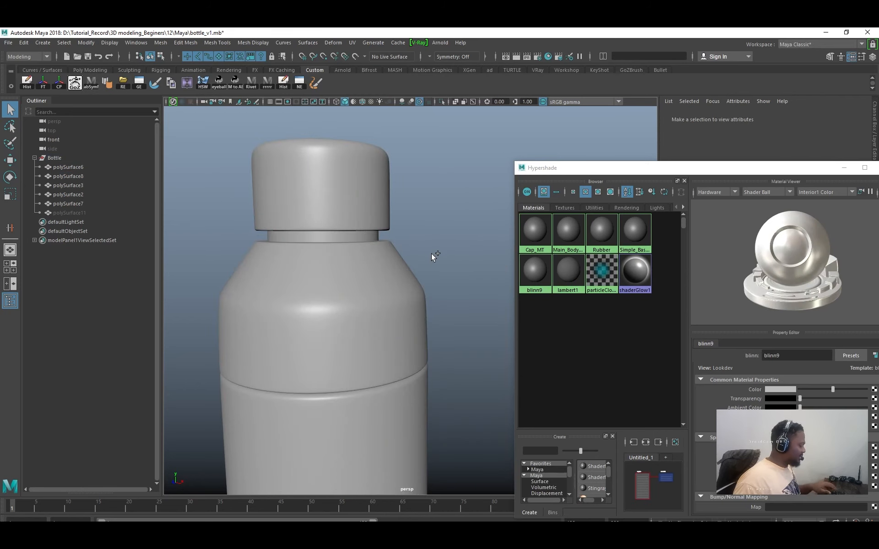
key(ctrl+shift+h)
scroll(326, 244, down, 4)
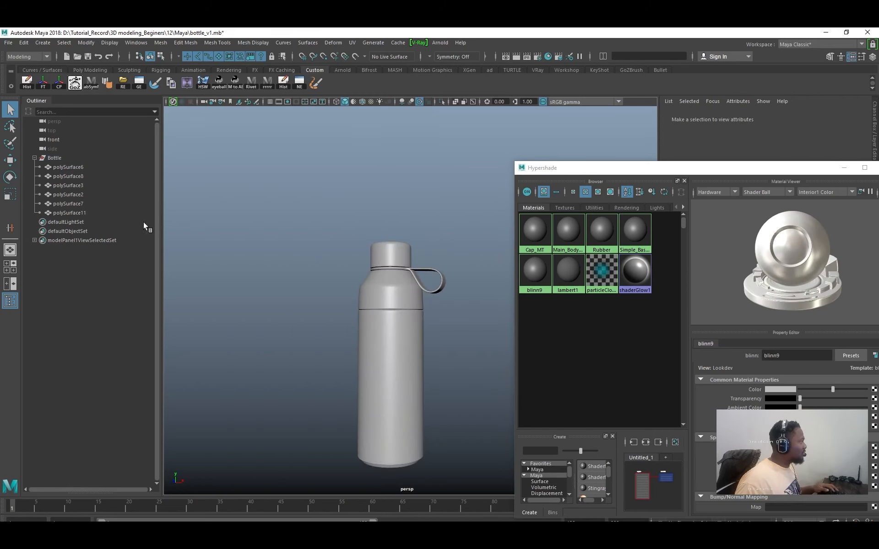
Select the Bottle group and close the Hypershade window.
click(68, 158)
drag(827, 176, 561, 196)
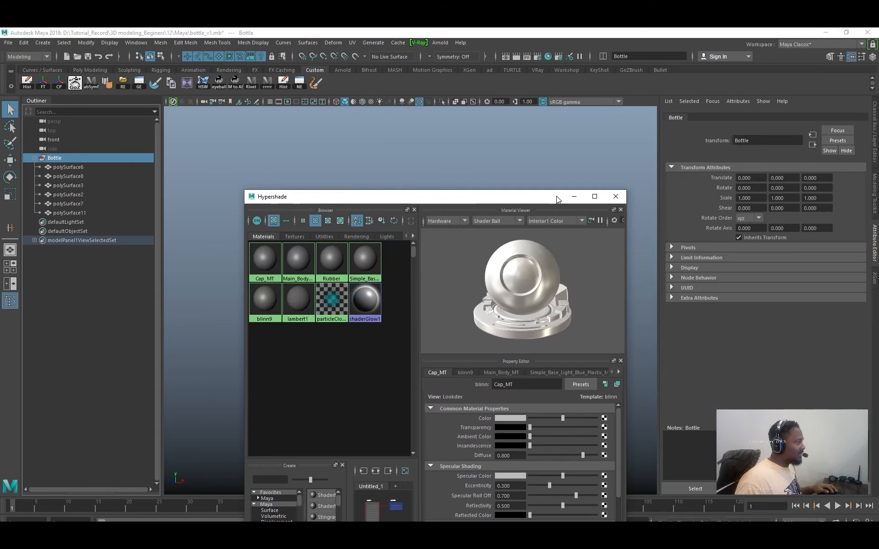
click(615, 196)
Examine the bottle's shoulder section up close and from further away.
click(398, 290)
key(f)
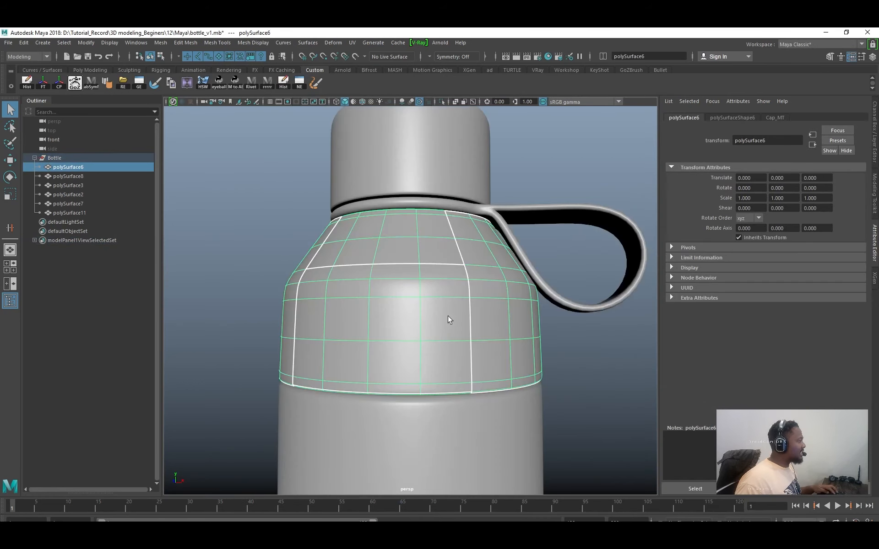
scroll(449, 320, down, 3)
alt+drag(451, 322, 545, 353)
click(542, 360)
scroll(414, 303, down, 3)
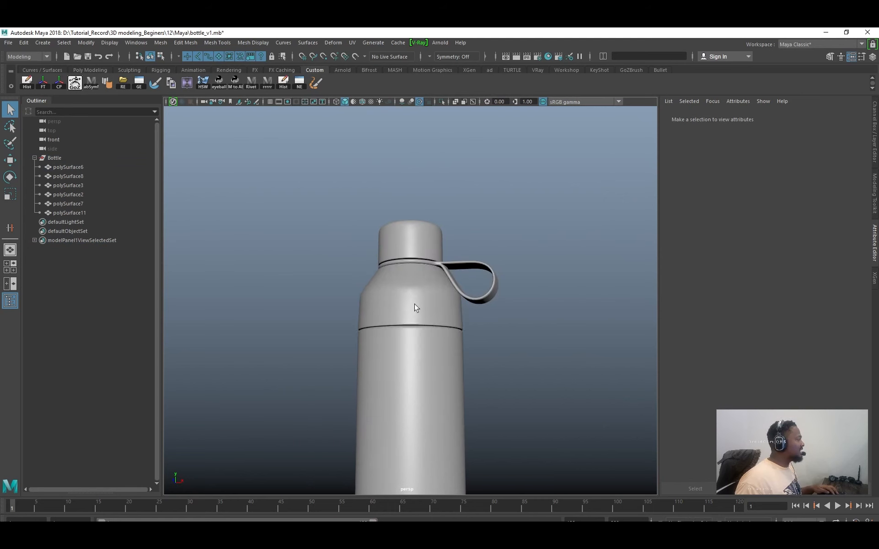
click(414, 303)
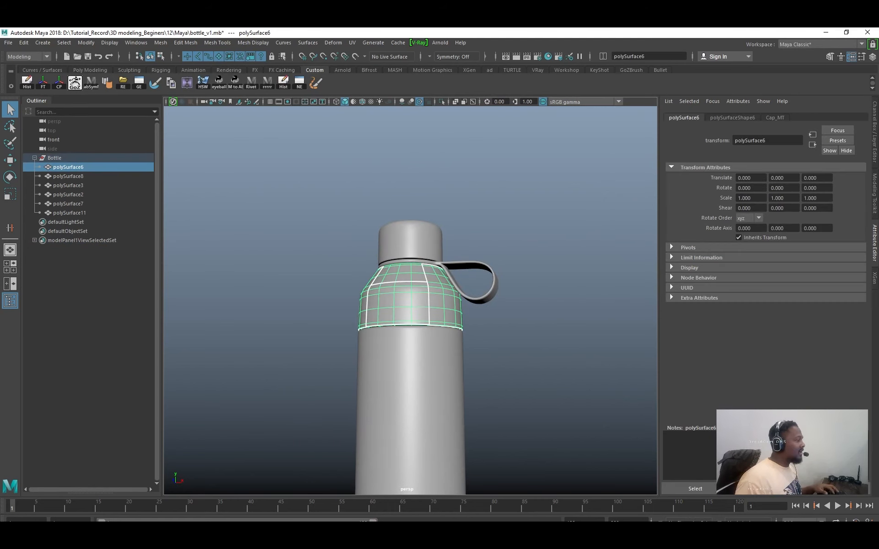
key(alt+Tab)
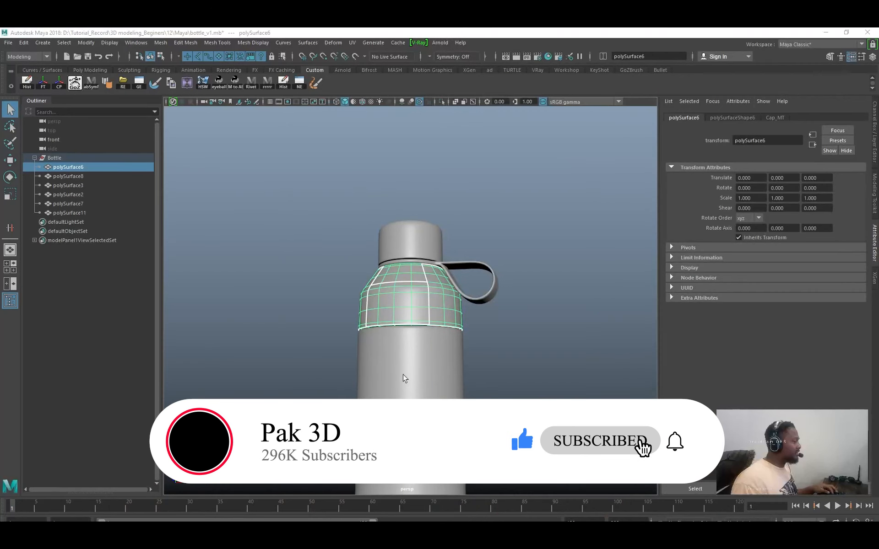
scroll(421, 309, down, 3)
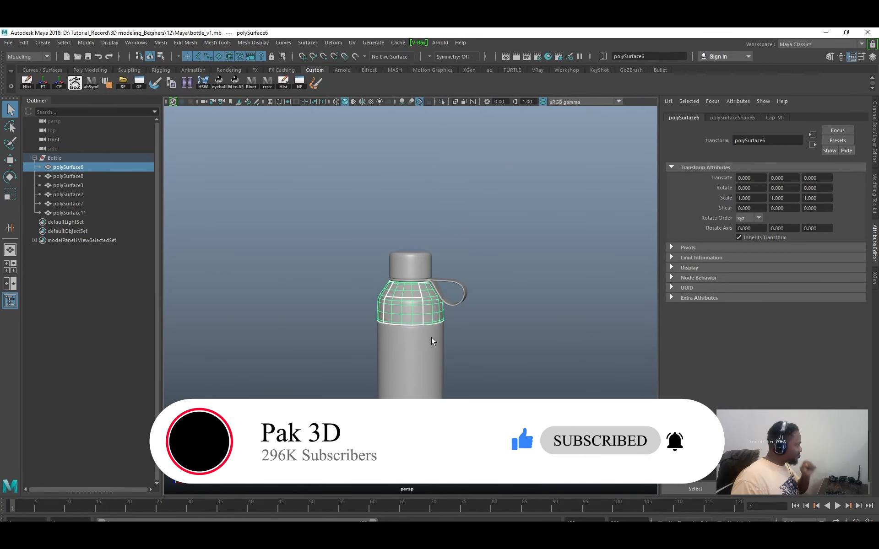
click(544, 356)
scroll(448, 329, down, 2)
Select the Bottle group and check its placement against the ground grid in the front view.
click(99, 159)
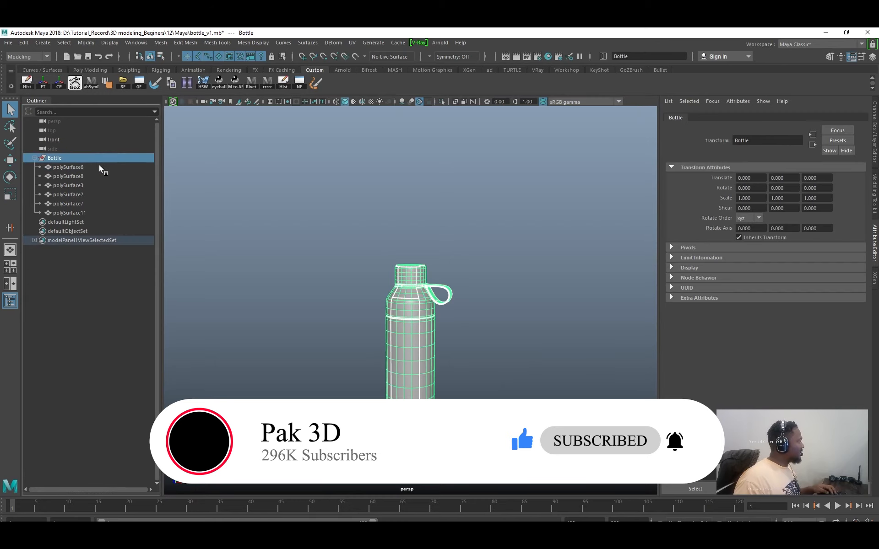
key(f)
key(w)
mouse_move(471, 334)
alt+mouse_down()
mouse_move(440, 309)
mouse_move(456, 331)
alt+mouse_up()
key(space)
key(space)
alt+middle_drag(318, 400, 227, 137)
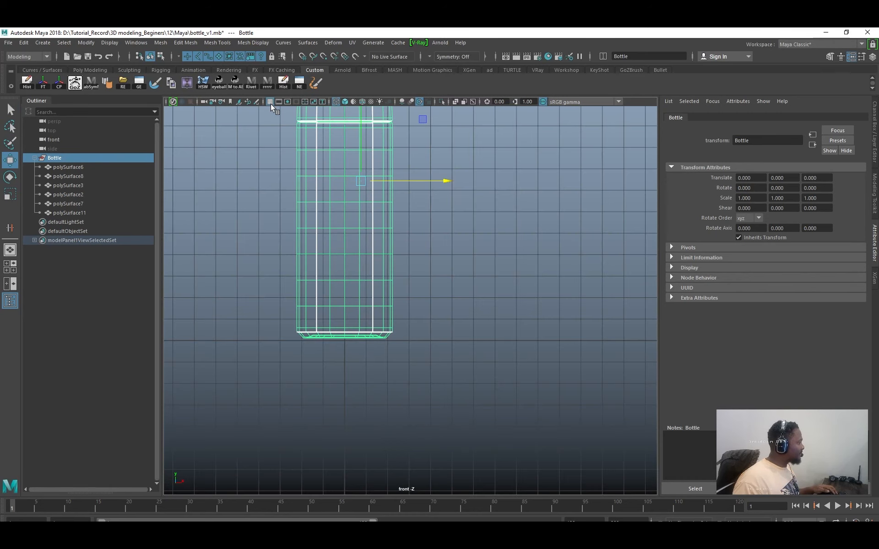
scroll(508, 304, down, 2)
key(f)
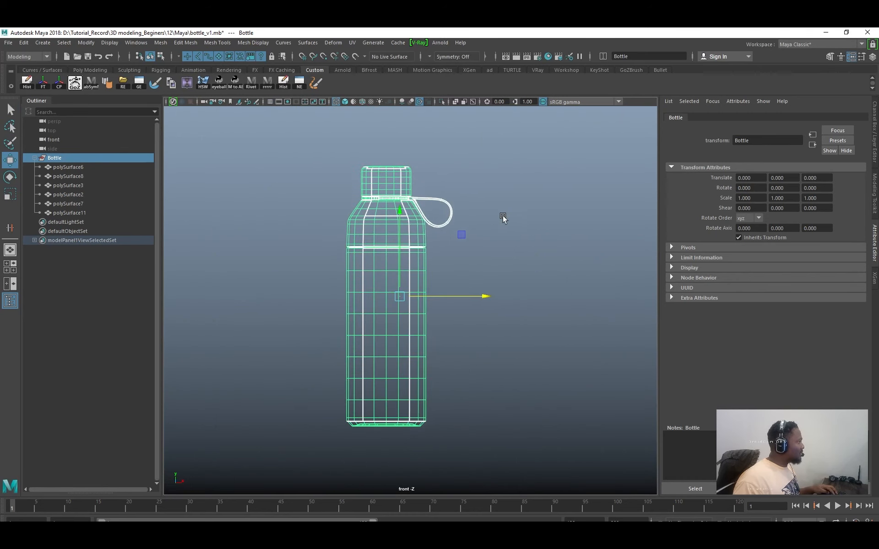
key(space)
key(space)
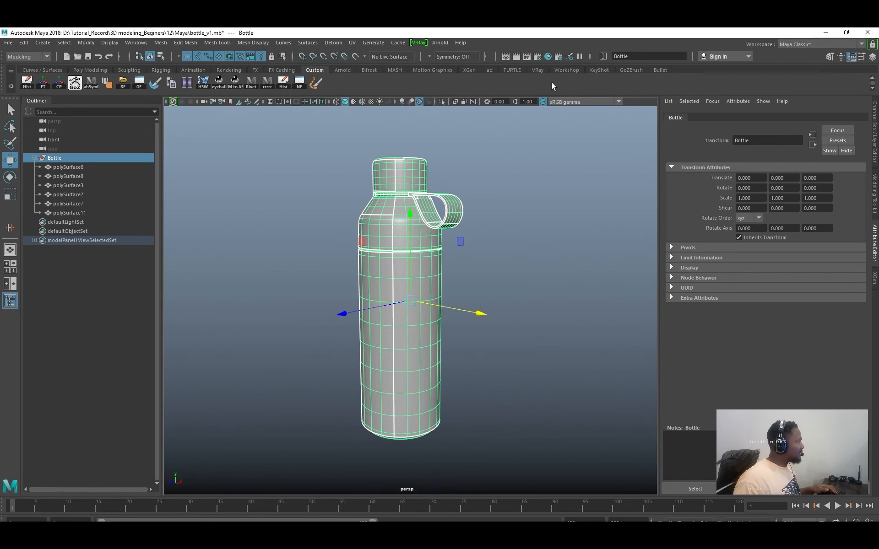
Send the bottle to KeyShot and dismiss the software updates window.
click(603, 72)
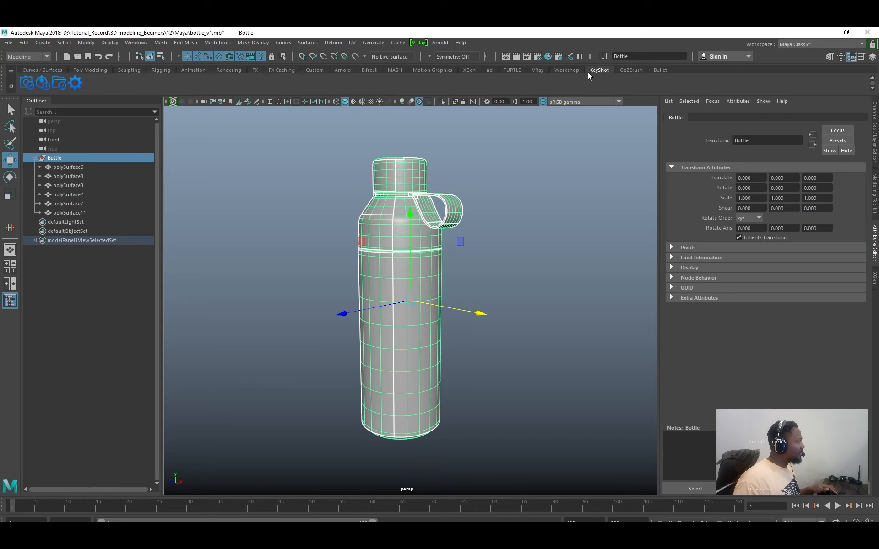
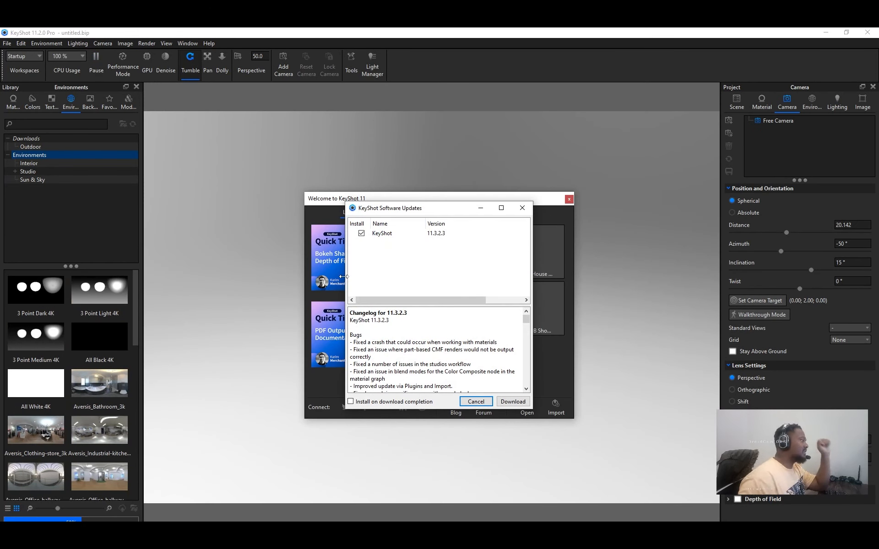
click(521, 208)
drag(567, 309, 792, 439)
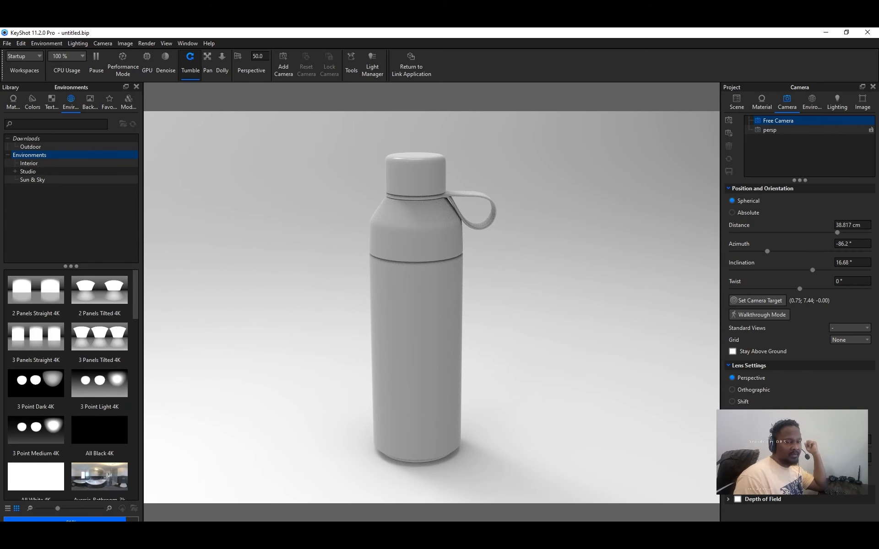
key(alt+Tab)
key(alt+Tab)
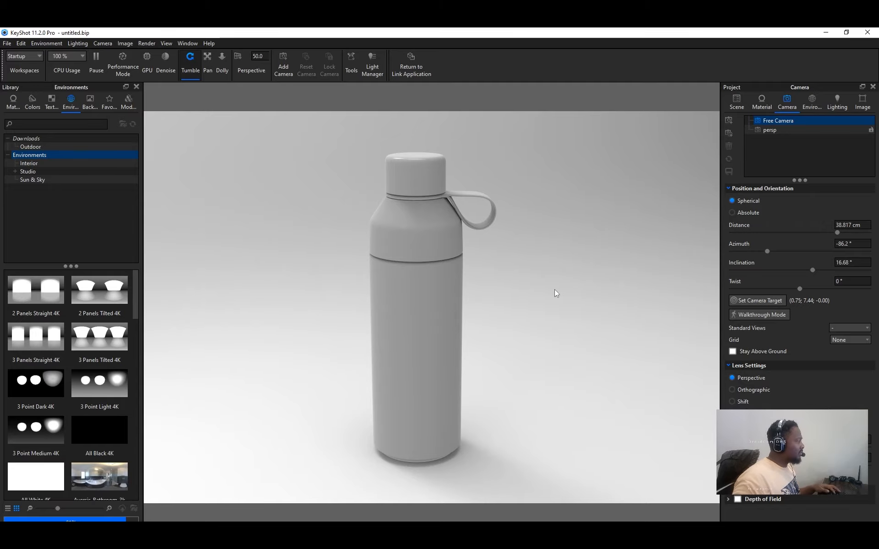
Examine the rendered bottle from several angles and camera distances.
drag(555, 292, 482, 269)
drag(571, 292, 538, 256)
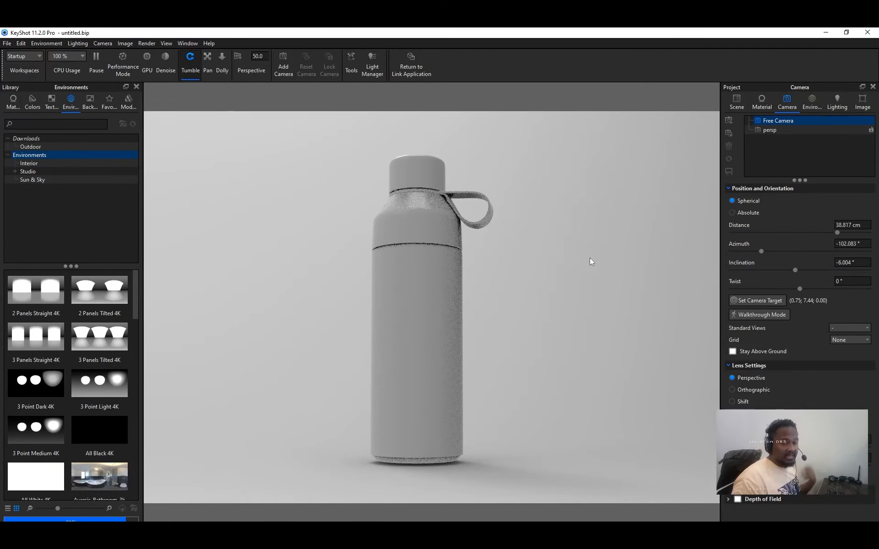
drag(590, 261, 469, 310)
scroll(469, 310, down, 5)
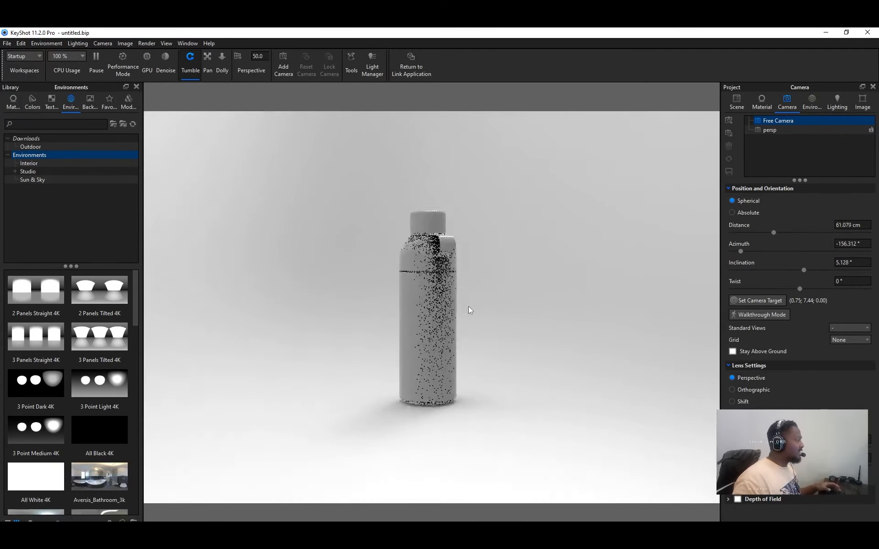
scroll(470, 310, up, 4)
scroll(470, 310, down, 4)
scroll(470, 313, up, 4)
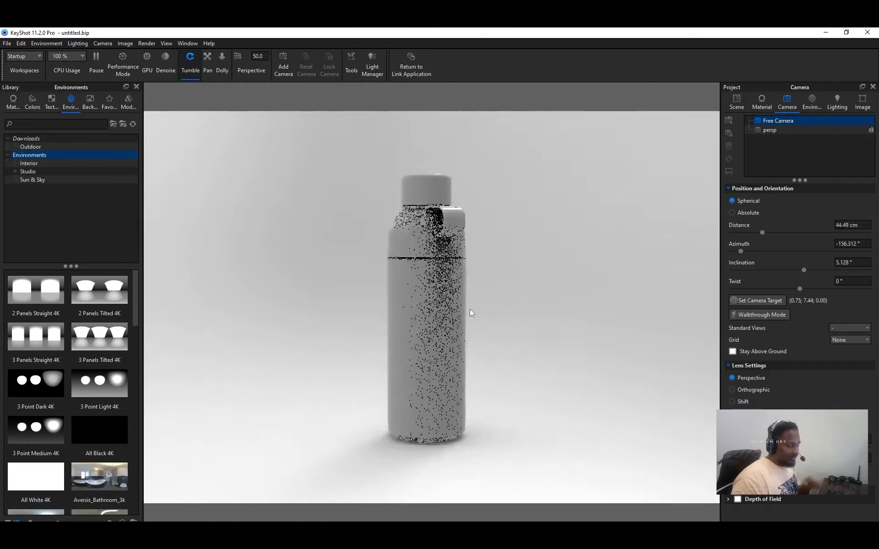
scroll(471, 312, down, 3)
scroll(470, 312, up, 4)
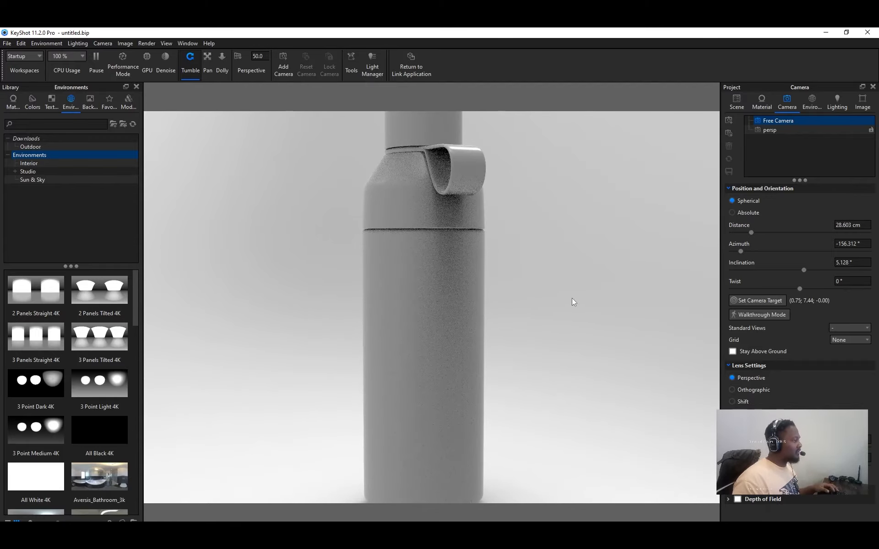
Reframe the free camera on the whole bottle, nearly level and about 63 cm away, with the strap loop visible at its side.
middle_drag(526, 311, 551, 255)
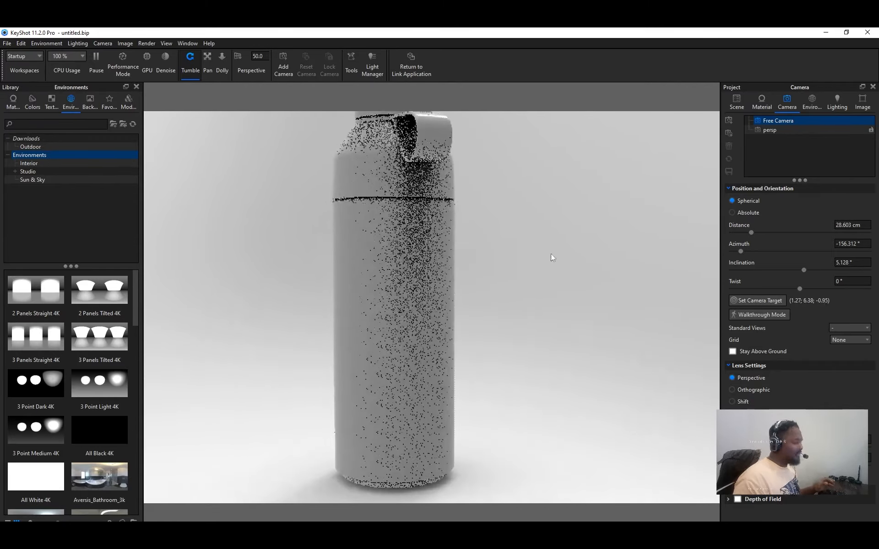
middle_drag(551, 304, 674, 342)
drag(673, 342, 572, 319)
scroll(573, 319, down, 4)
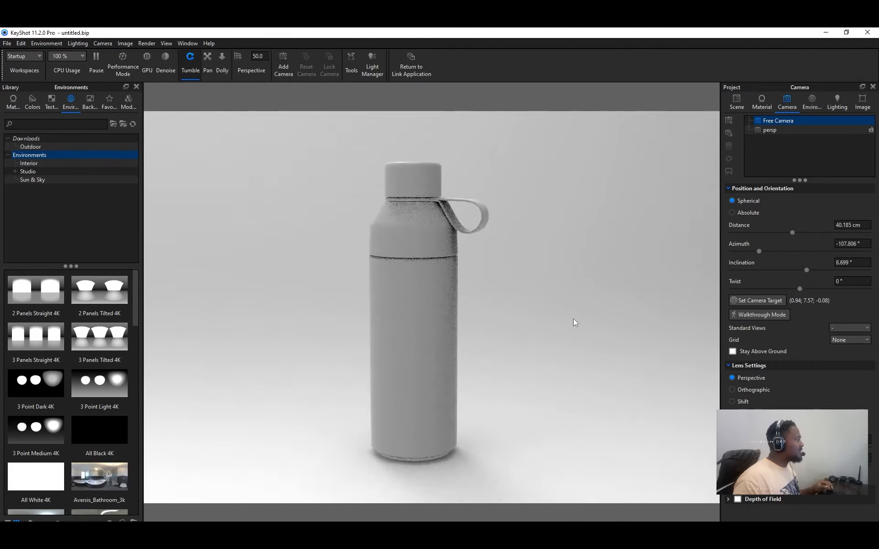
drag(649, 318, 277, 248)
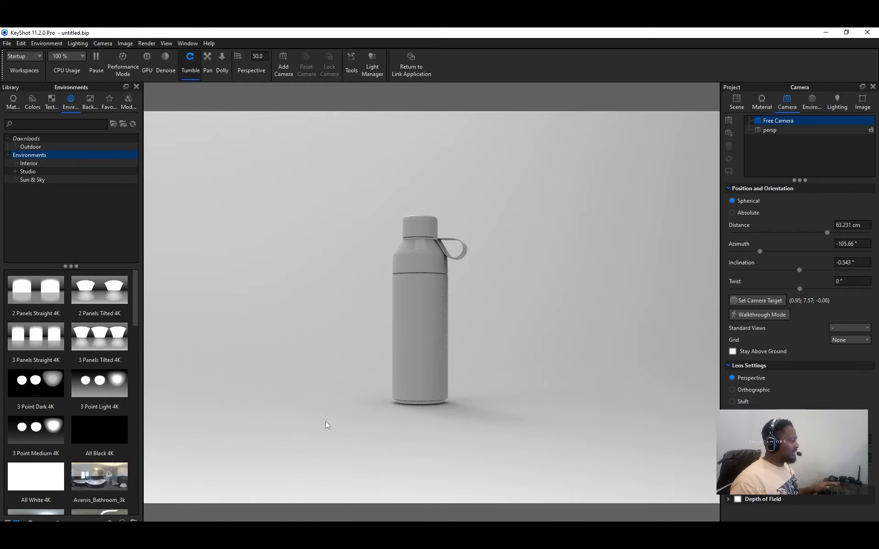
Look through the library's materials, colors and textures.
click(13, 101)
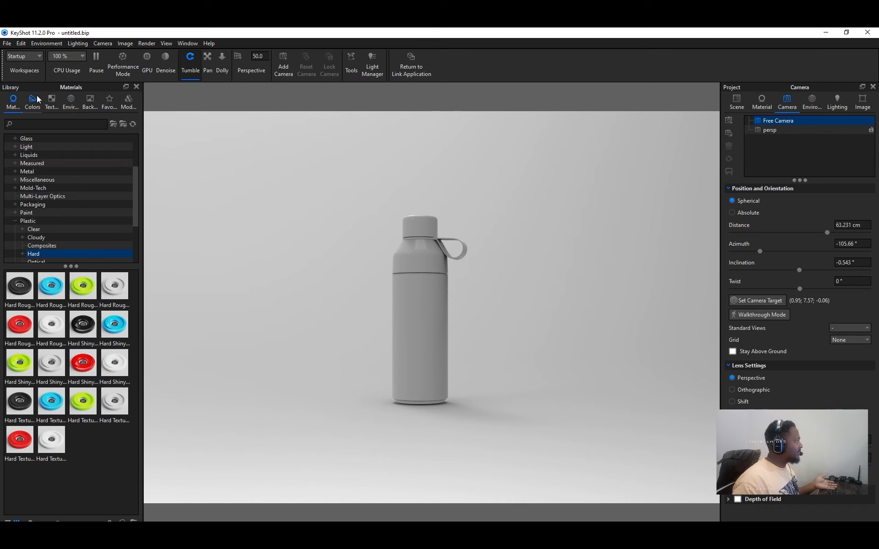
click(33, 100)
click(51, 101)
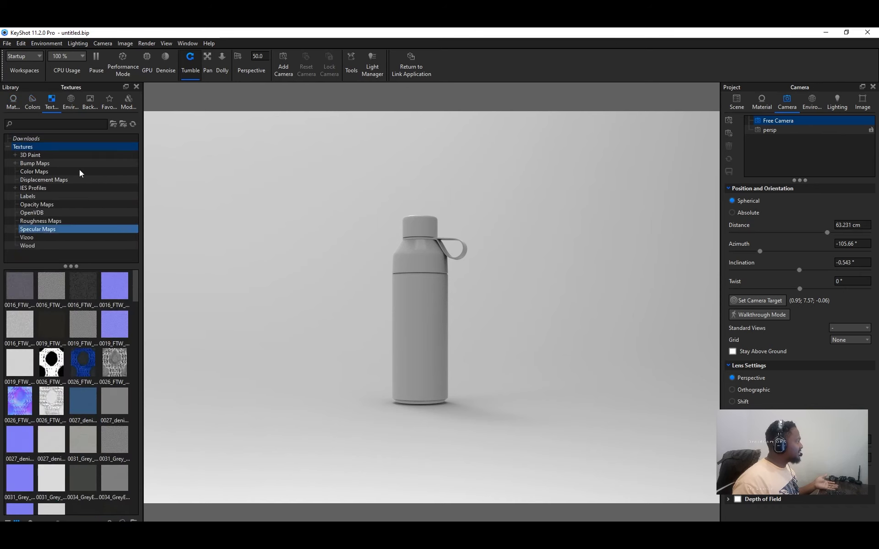
Try outdoor environments on the scene, including Aversis_City-alley-old_3k, Dosch-Design_Dirt-Lot_2k and hdrmaps-flume-fella-3K.
click(71, 101)
click(42, 164)
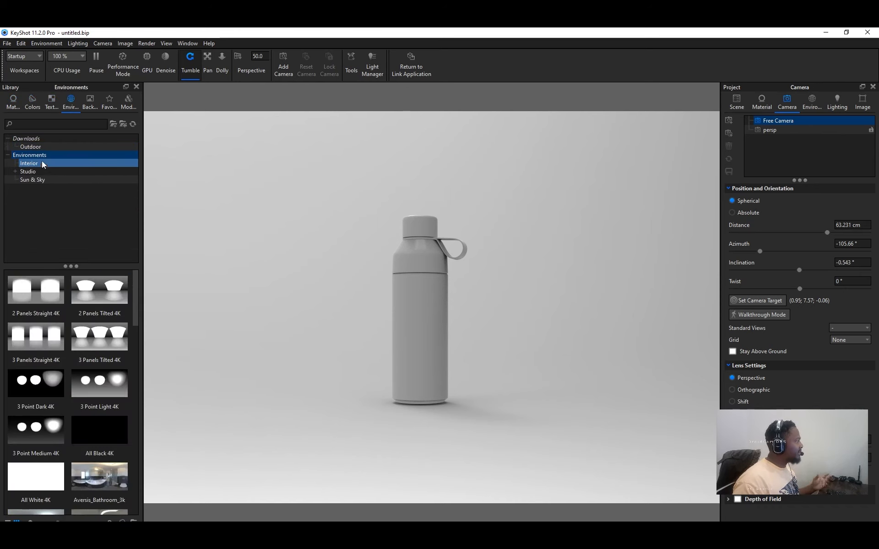
click(43, 147)
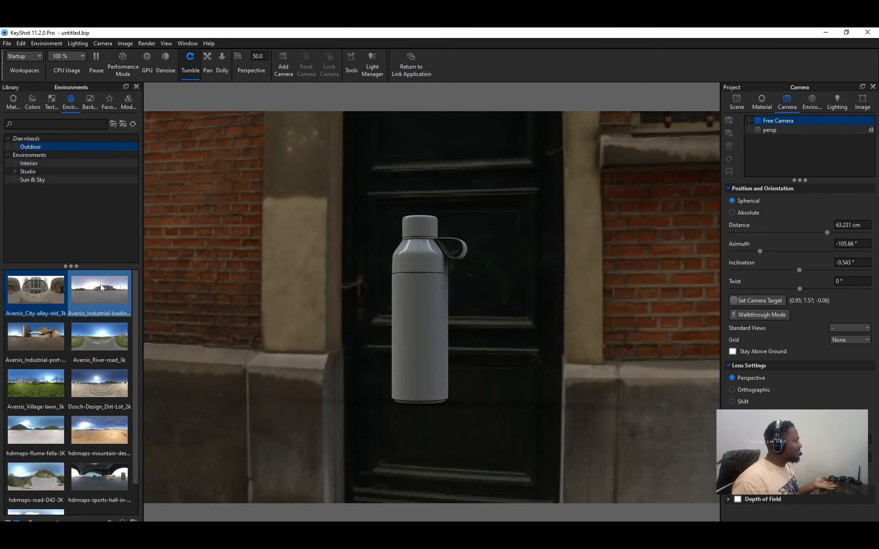
drag(101, 284, 257, 286)
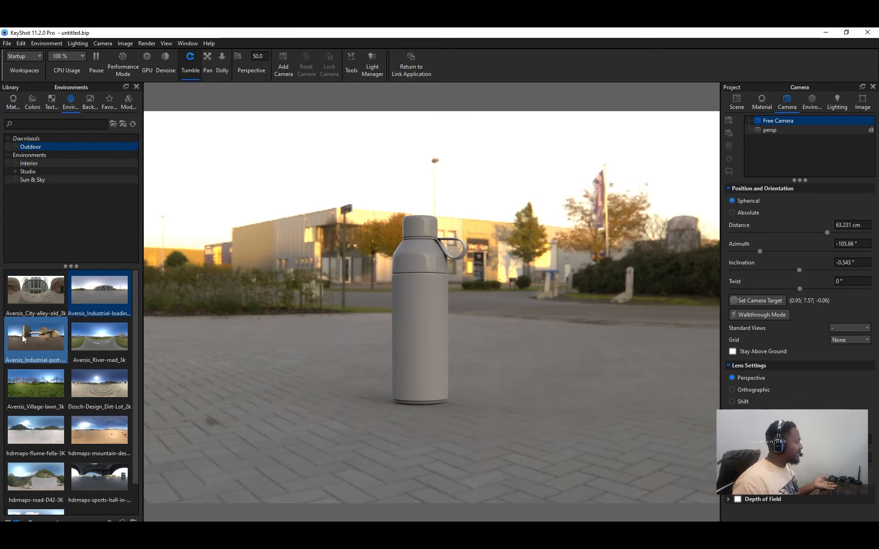
drag(100, 383, 231, 370)
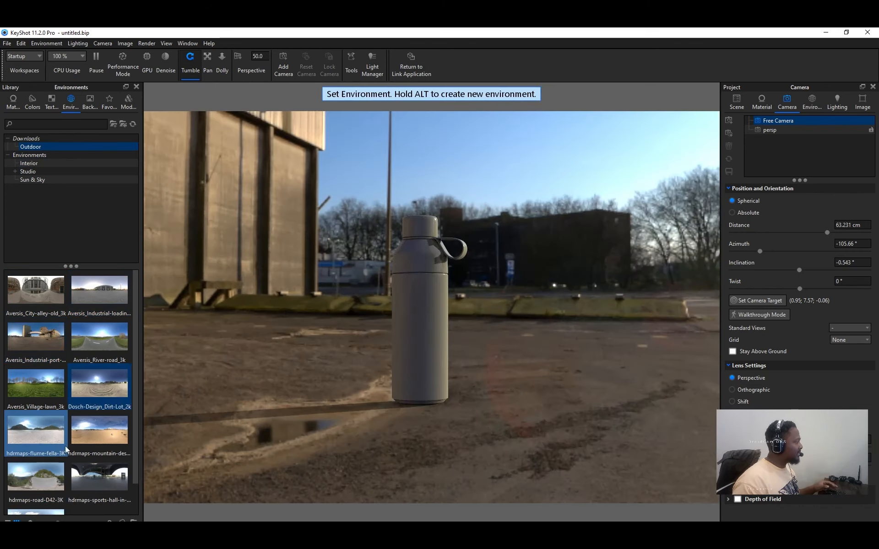
drag(65, 448, 291, 389)
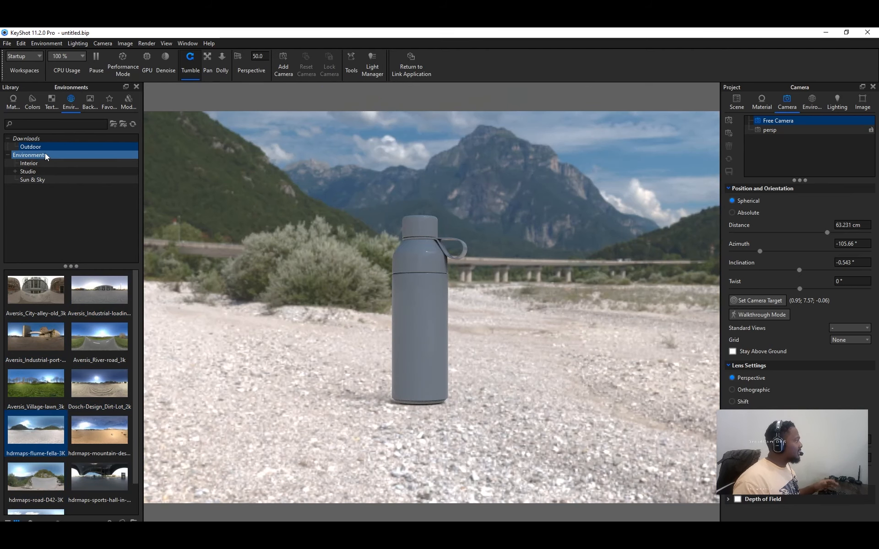
Try interior environments on the scene, including Dosch-Apartment_2k, ending with the hdrmaps rims environment.
click(46, 156)
click(29, 163)
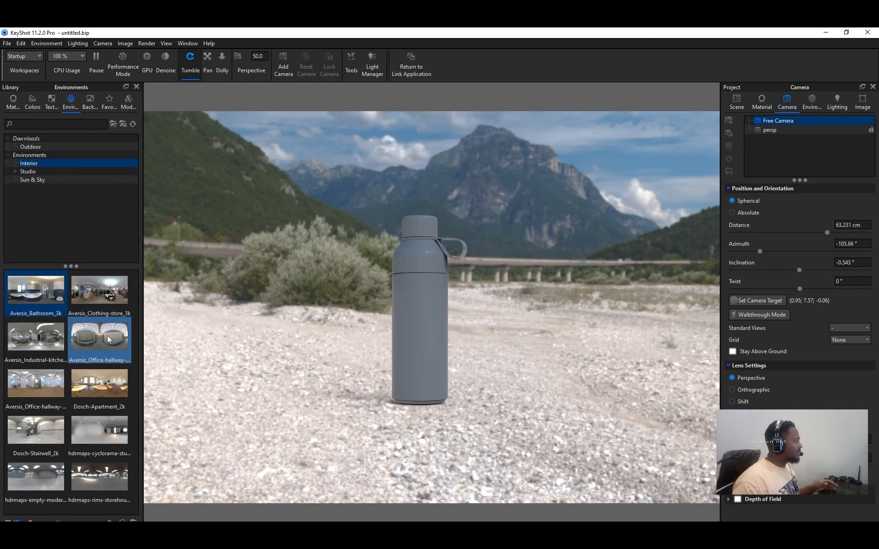
drag(108, 339, 237, 304)
drag(97, 391, 265, 341)
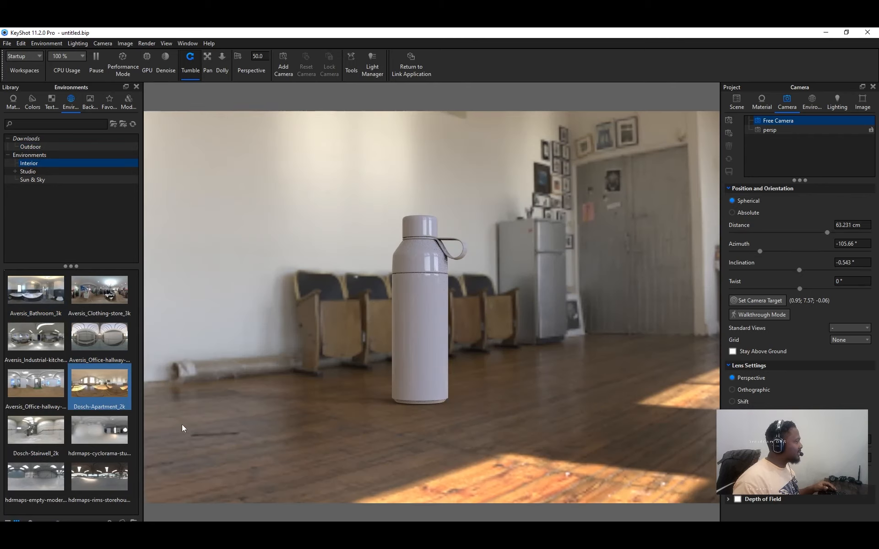
drag(99, 476, 281, 371)
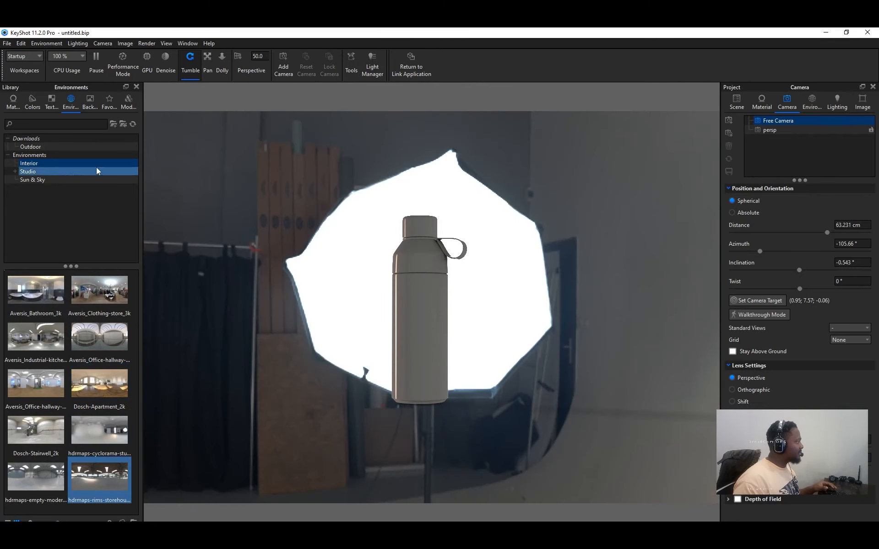
Try studio environments on the scene, including 2 Panels Tilted 4K, 3 Panels Tilted 4K, 3 Point Dark 4K and Basic 4K.
click(71, 179)
click(72, 164)
click(72, 172)
drag(93, 294, 288, 247)
drag(104, 338, 285, 336)
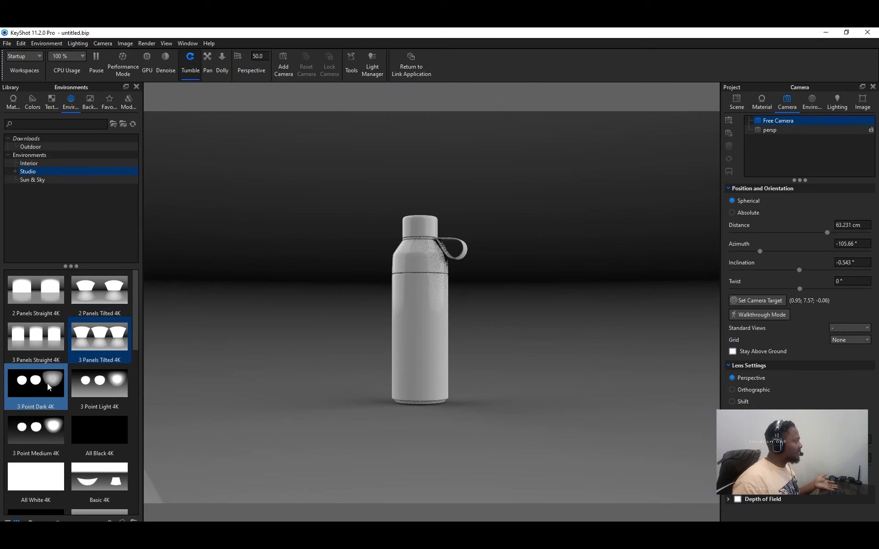
drag(47, 384, 265, 378)
drag(92, 476, 271, 435)
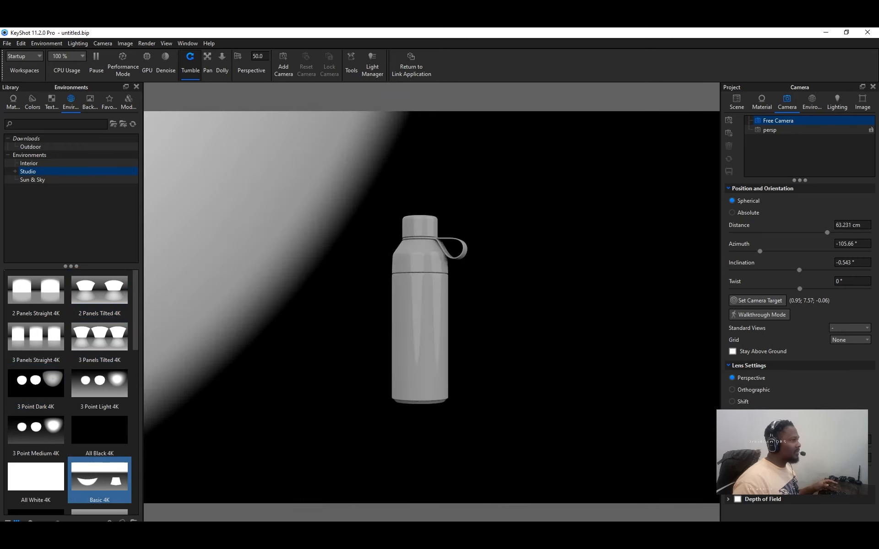
Place the blue bottle reference image beside the render and try the interior environment Aversis_Clothing-store_3k.
key(alt+Tab)
right_drag(418, 355, 717, 258)
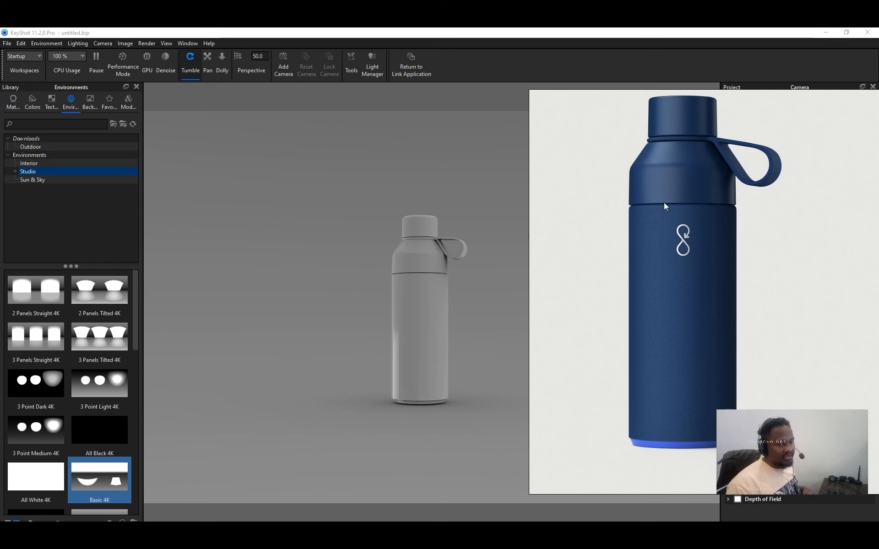
click(59, 163)
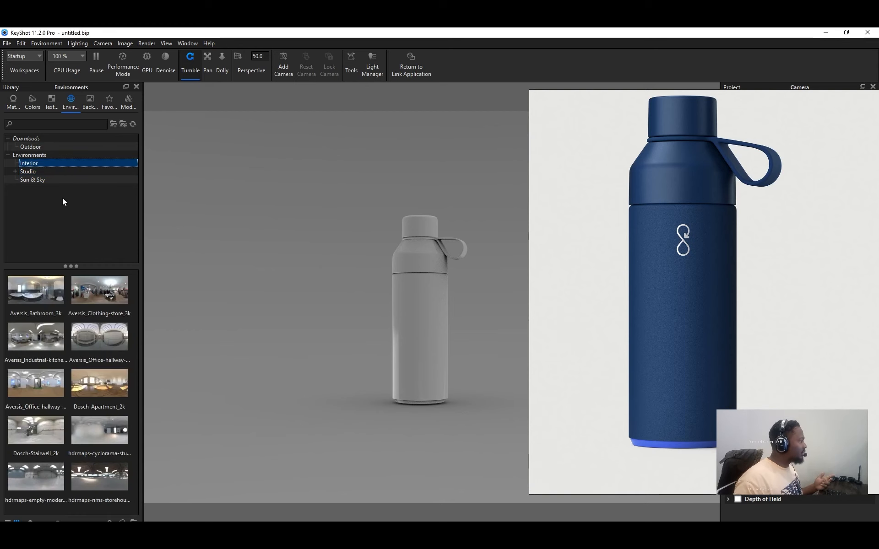
drag(99, 289, 407, 302)
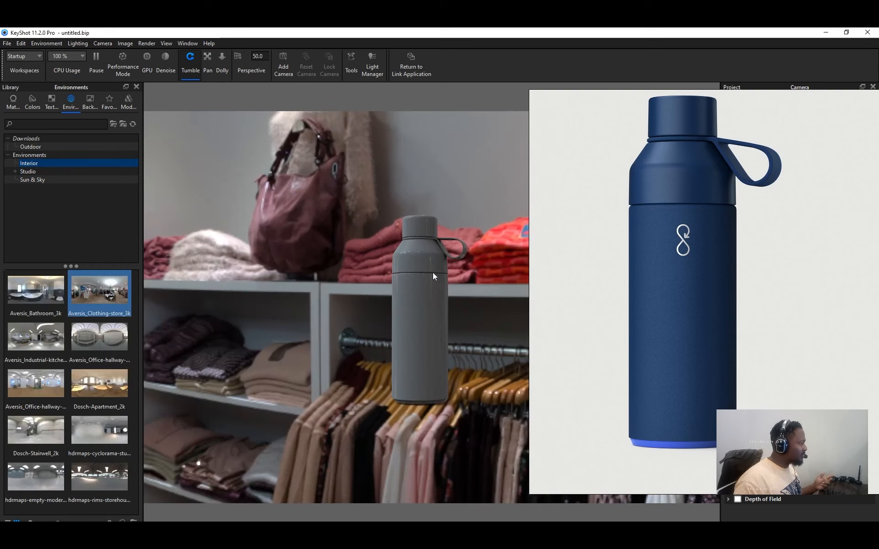
Light the bottle with the studio environment Startup Contrast 4K.
click(43, 172)
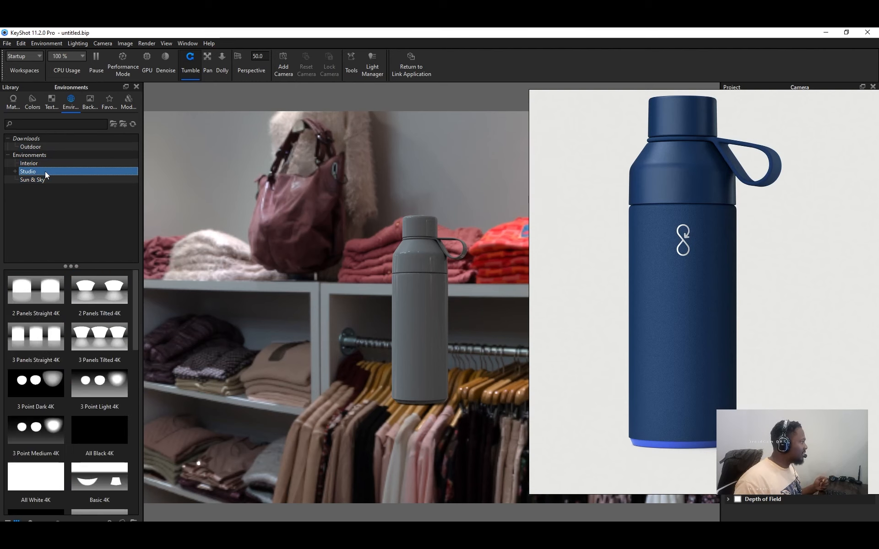
click(96, 436)
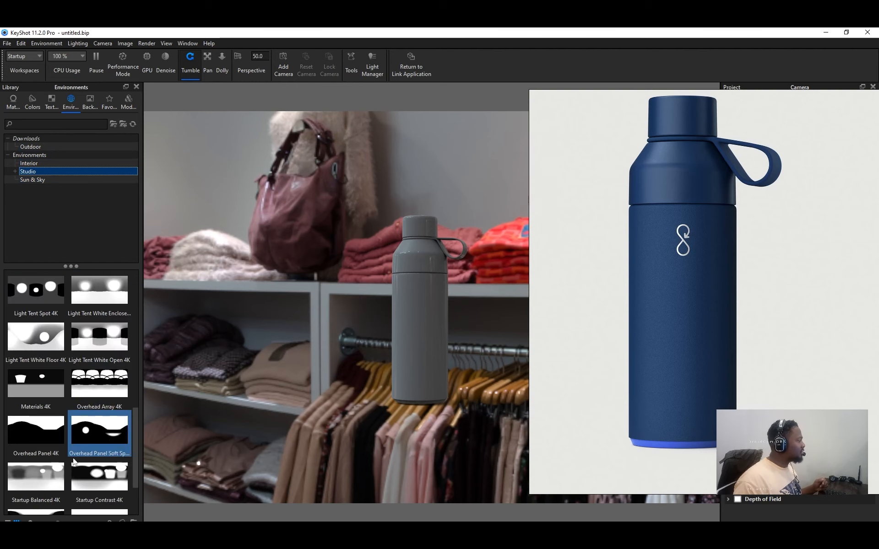
drag(100, 479, 267, 414)
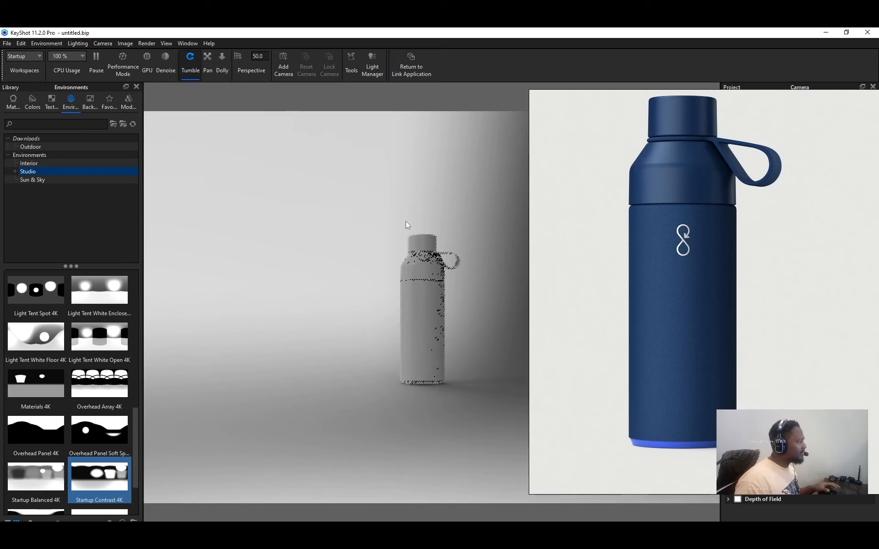
scroll(406, 224, up, 5)
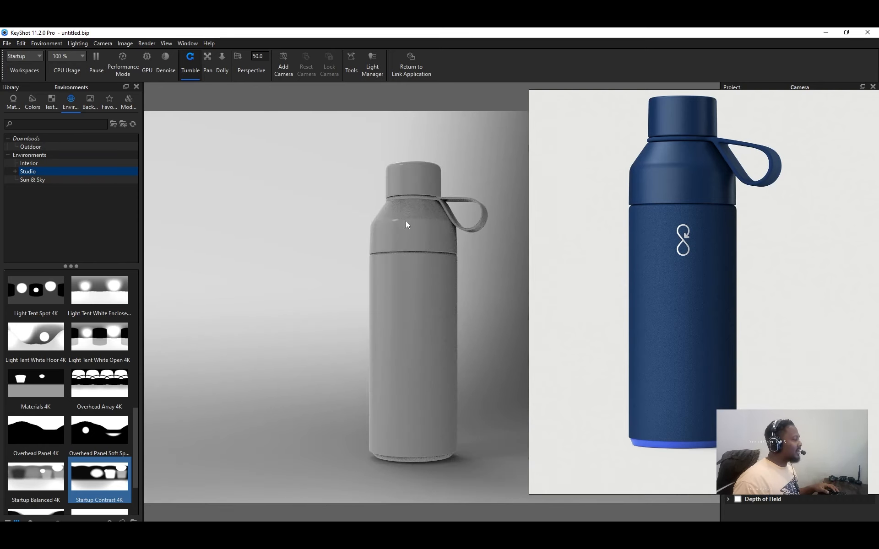
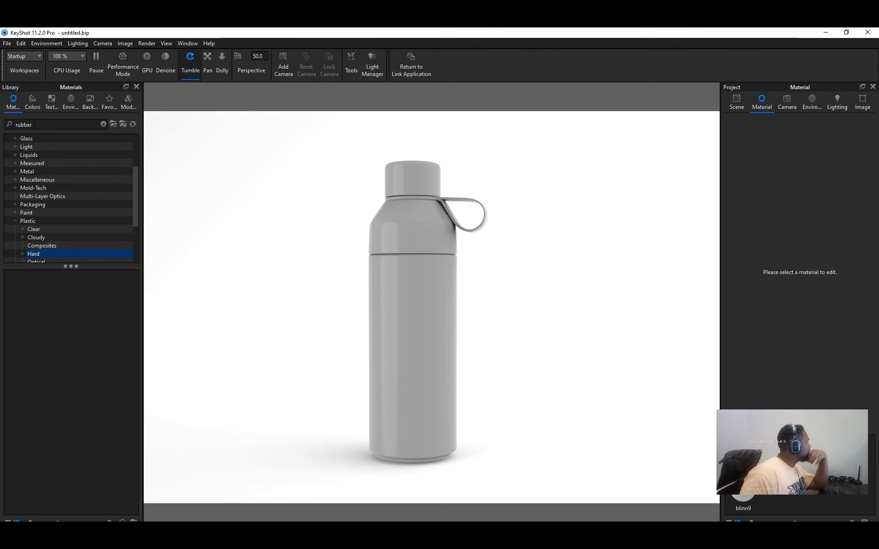
Search the whole material library for rubber and apply the Rubber material to the strap loop.
scroll(74, 248, down, 1)
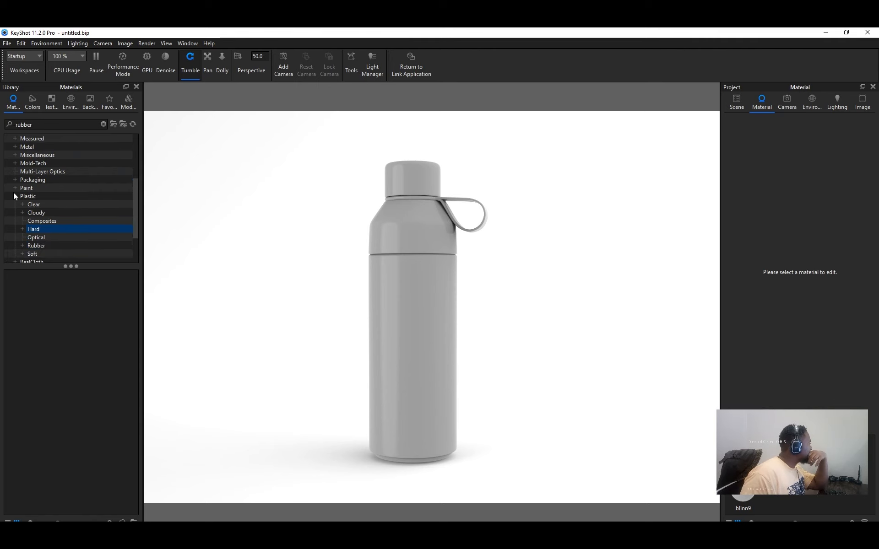
scroll(54, 152, up, 4)
click(53, 149)
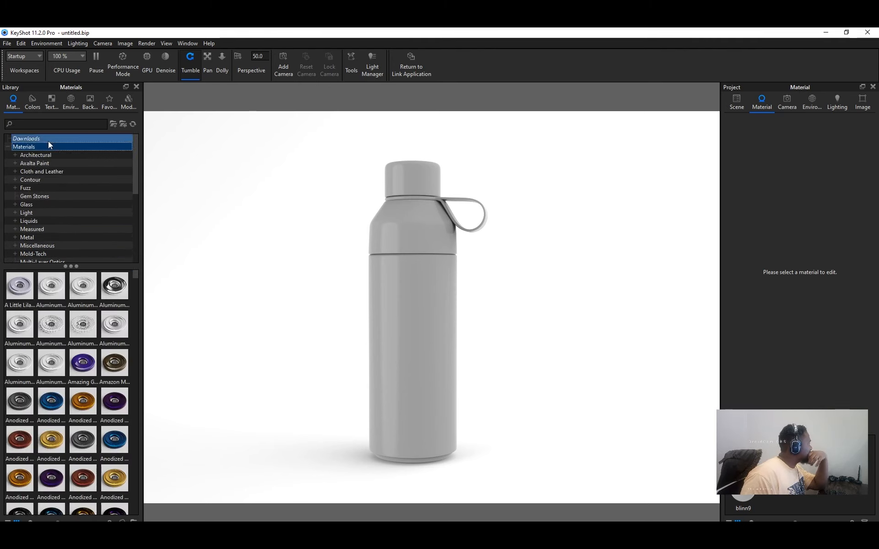
click(41, 125)
text(rubber)
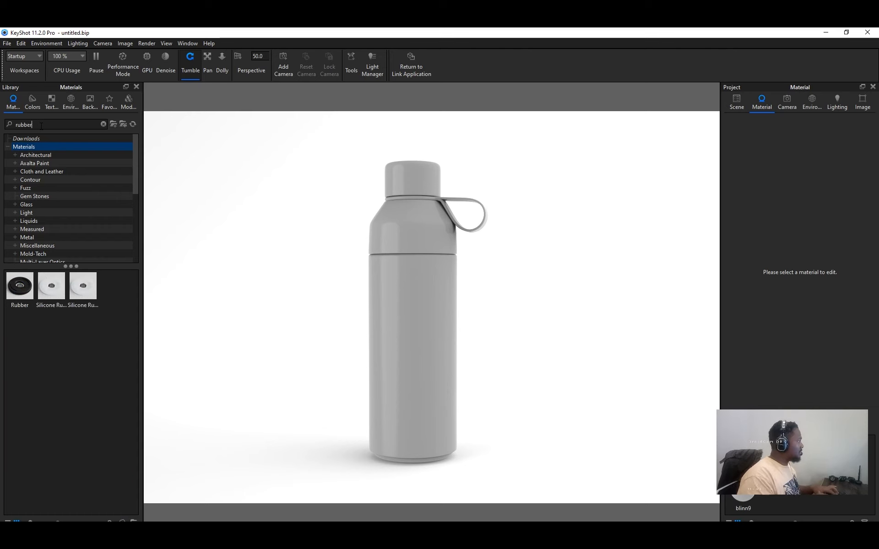
click(21, 288)
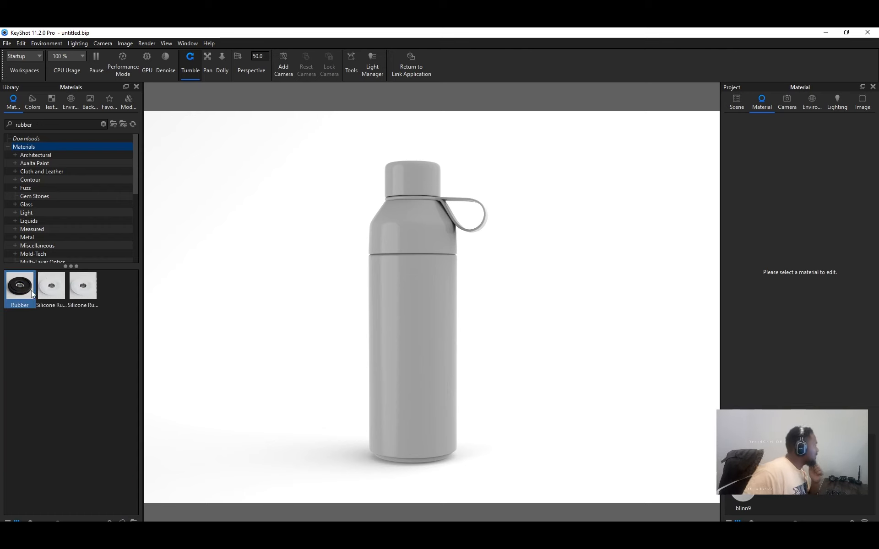
drag(20, 290, 477, 301)
Edit the strap's Rubber material and give it a violet-blue diffuse color, #6562CF.
scroll(574, 262, up, 5)
drag(574, 262, 525, 355)
scroll(563, 337, up, 6)
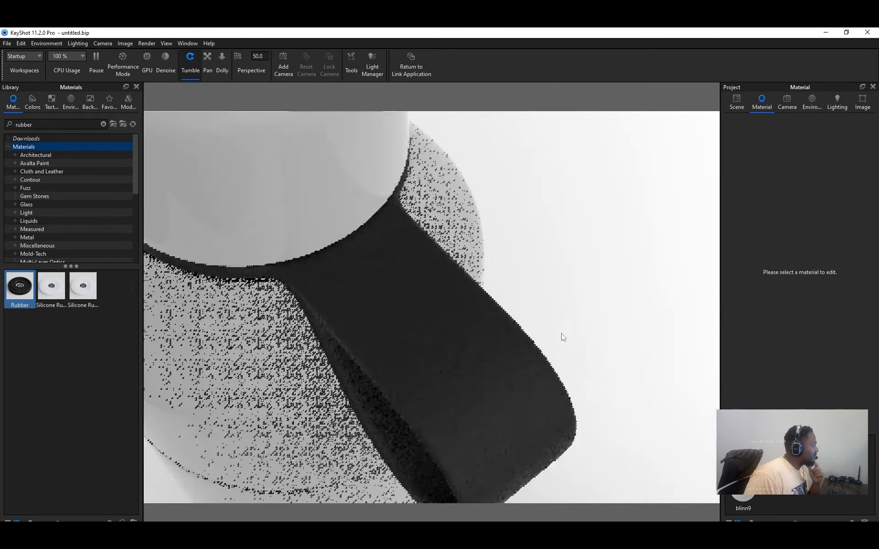
drag(640, 322, 614, 385)
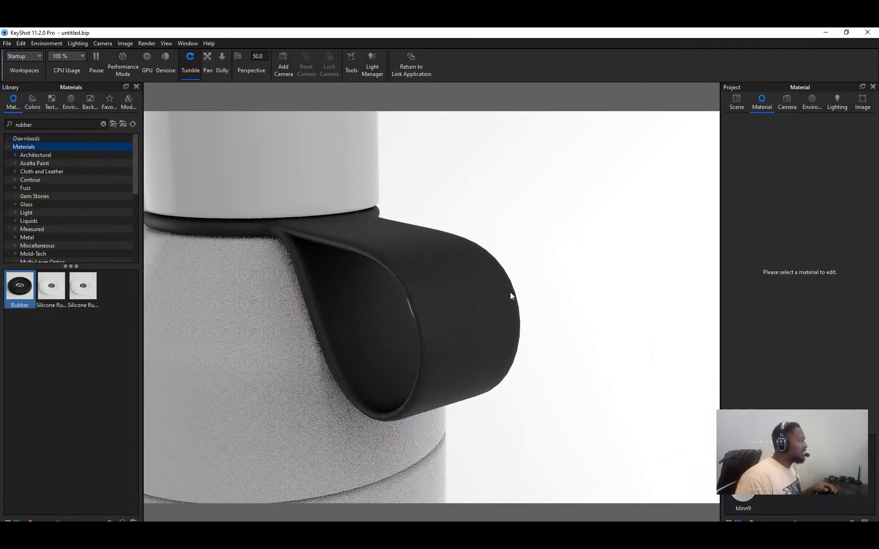
scroll(546, 288, up, 2)
scroll(546, 287, down, 2)
double_click(477, 300)
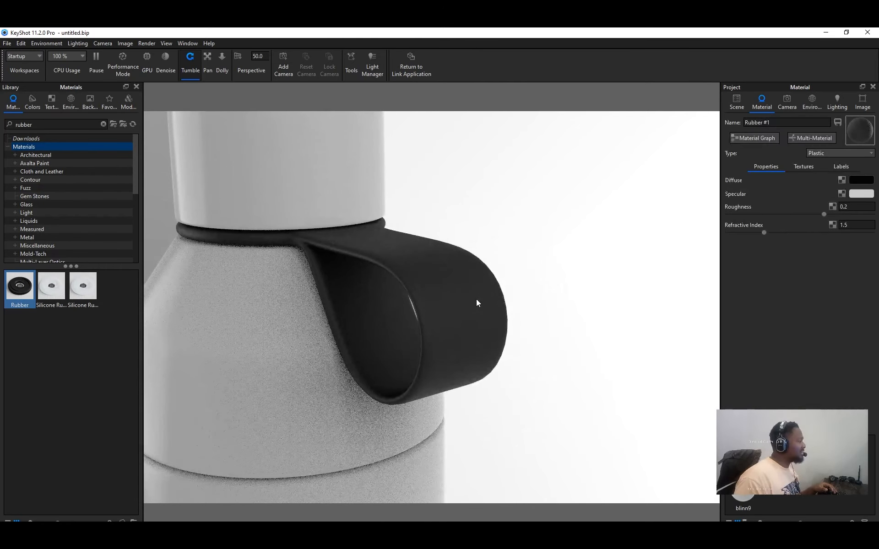
click(860, 181)
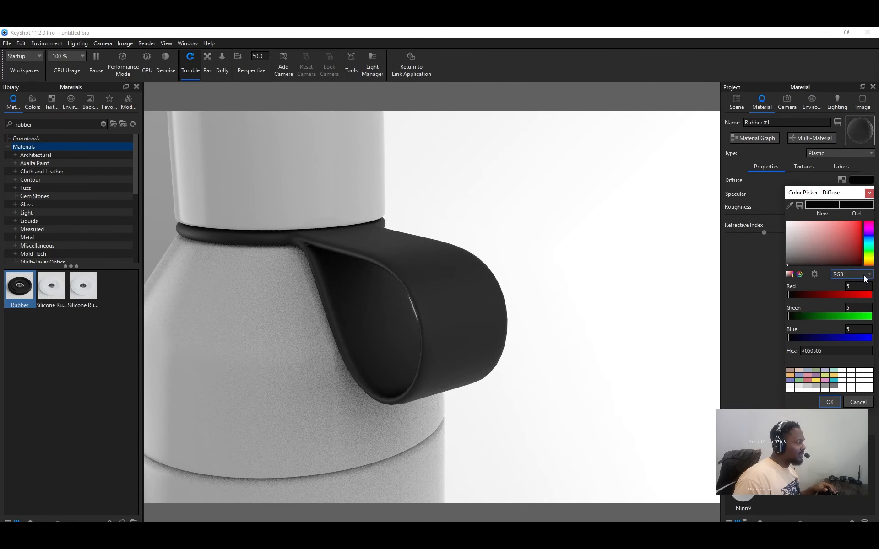
drag(832, 249, 845, 237)
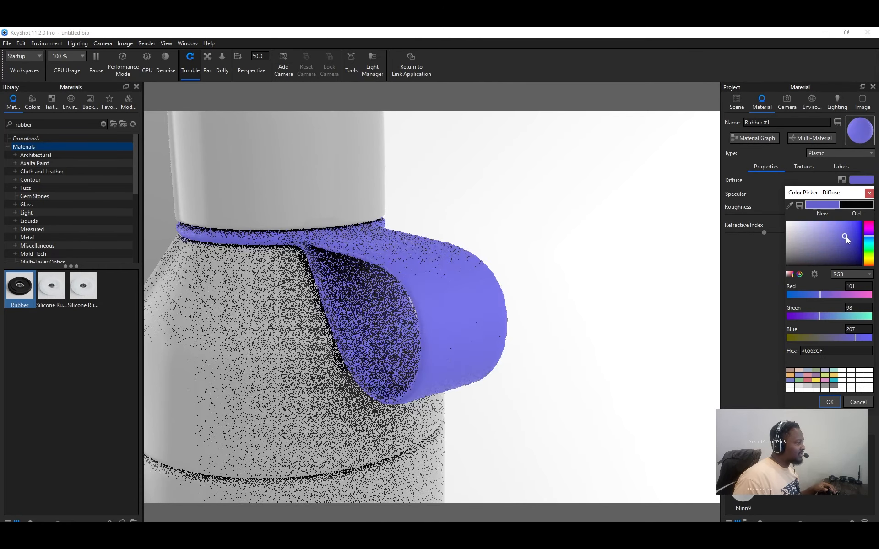
Shift the strap material's diffuse color to a bright blue, #4B72E9.
click(870, 242)
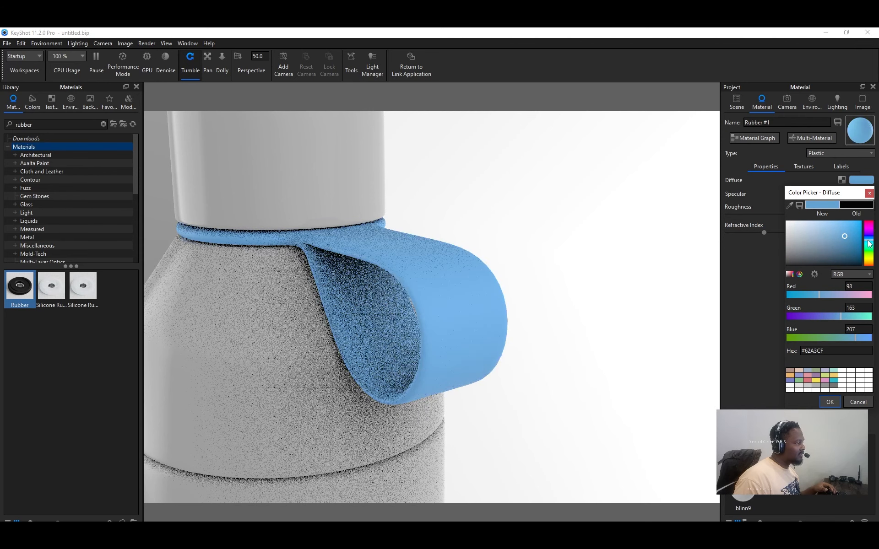
click(849, 231)
click(868, 235)
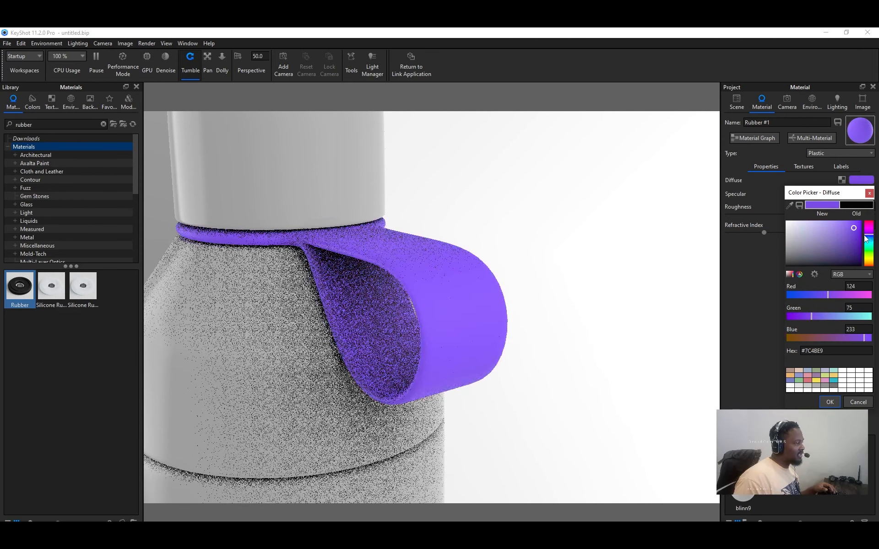
click(870, 242)
click(870, 239)
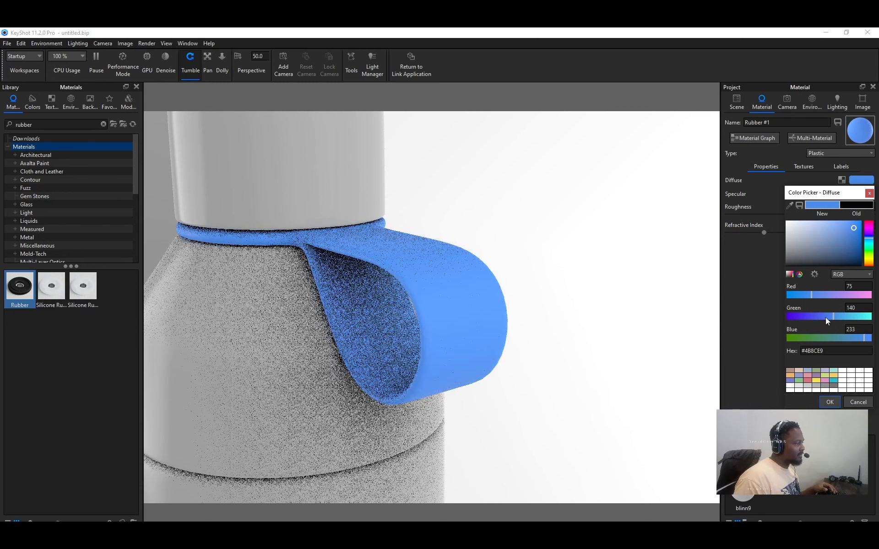
click(824, 316)
drag(545, 290, 585, 260)
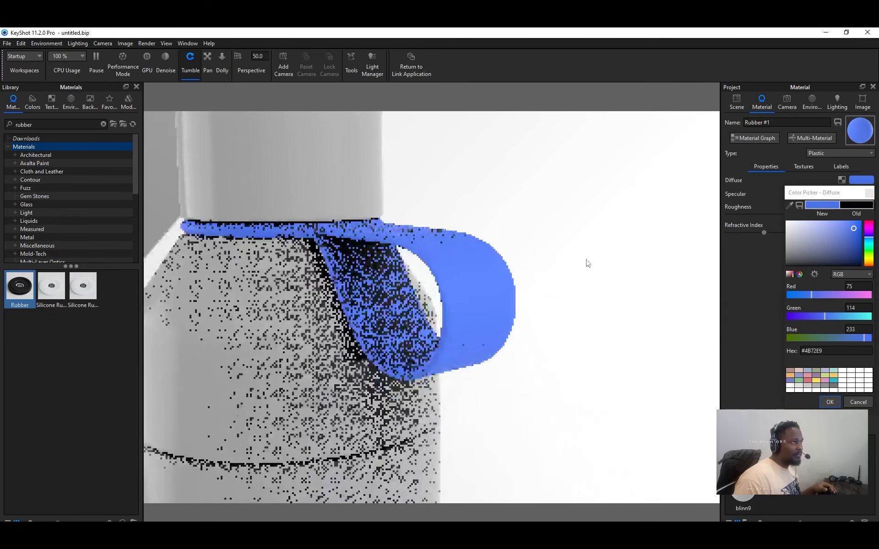
Darken the strap's diffuse color to navy, #22345C, to match the reference bottle, and accept it.
drag(852, 231, 852, 251)
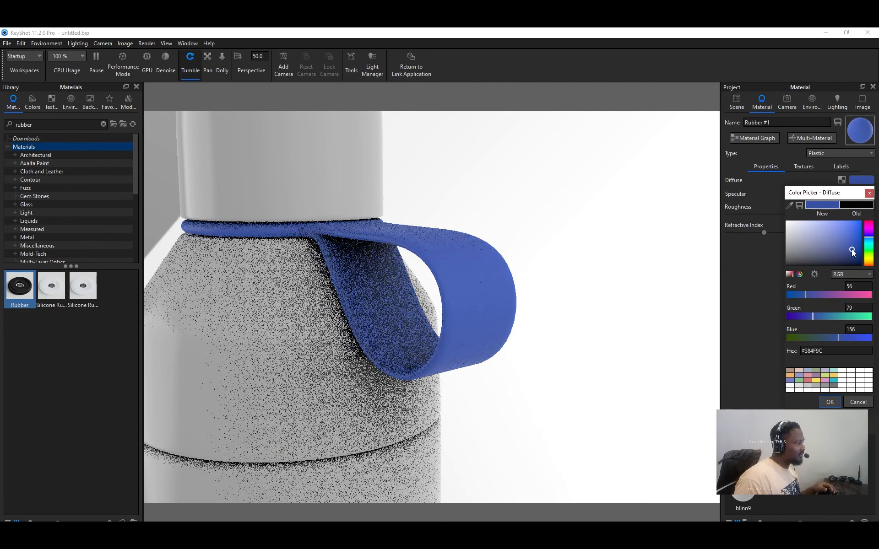
drag(805, 295, 797, 298)
drag(848, 258, 850, 260)
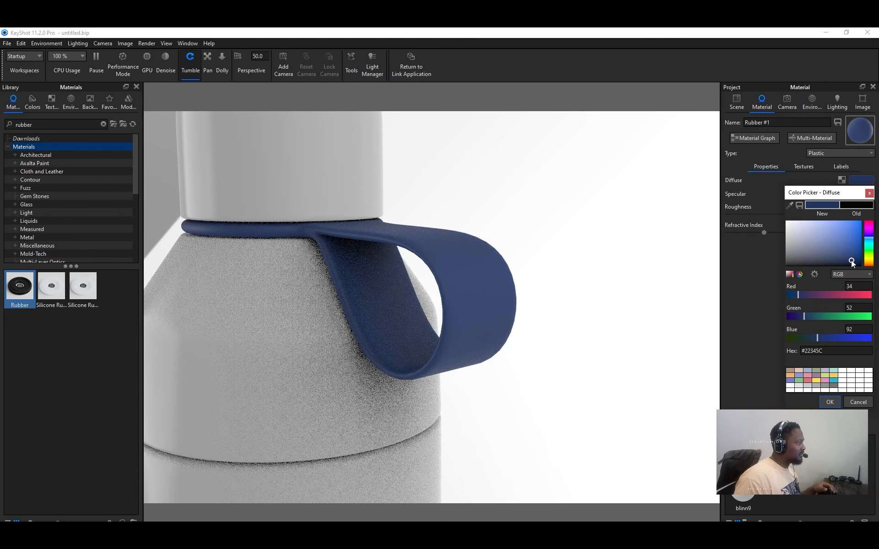
drag(563, 325, 495, 372)
scroll(528, 357, down, 8)
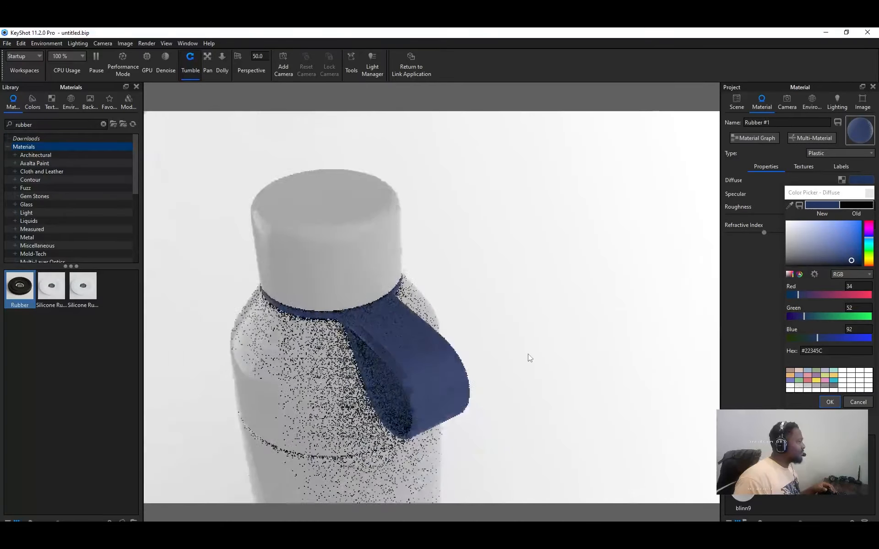
drag(588, 326, 613, 280)
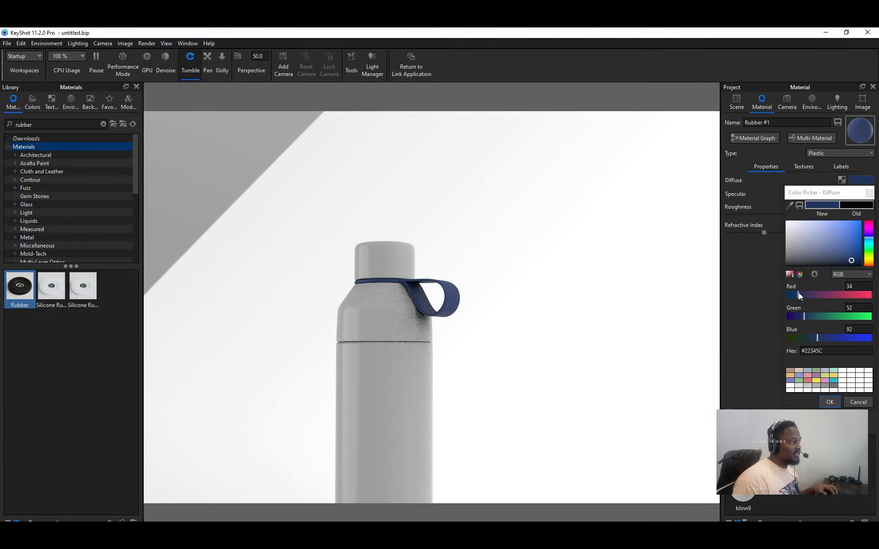
click(835, 405)
drag(565, 354, 613, 337)
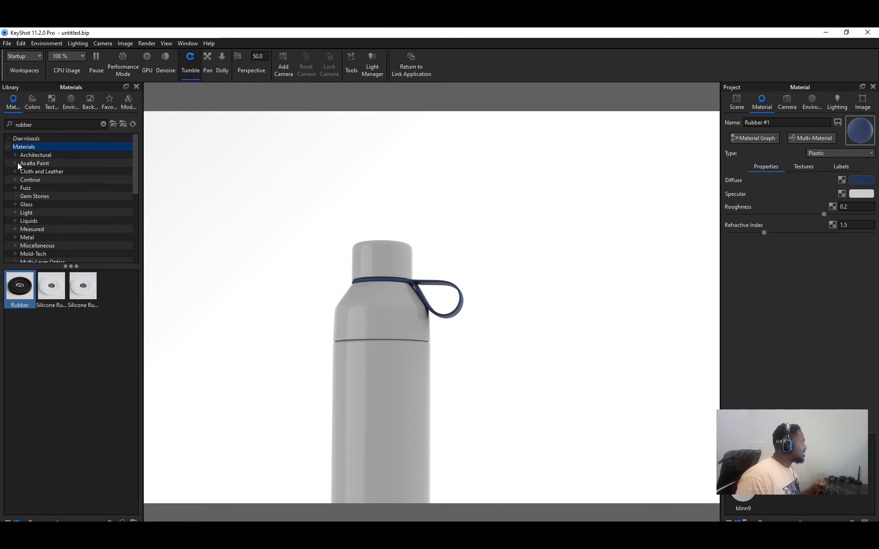
Browse the material library to the Anodized materials within the Metal category.
scroll(77, 232, down, 3)
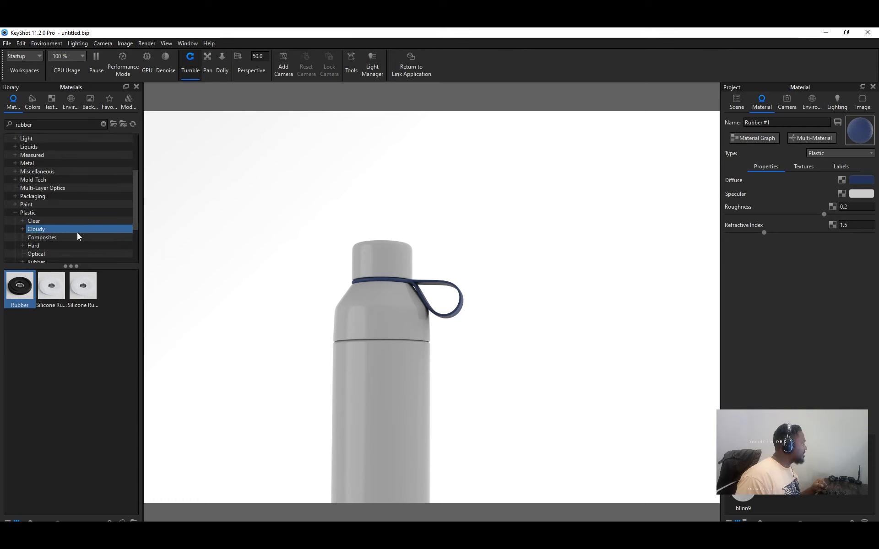
scroll(77, 233, up, 3)
scroll(77, 232, down, 3)
scroll(77, 232, up, 3)
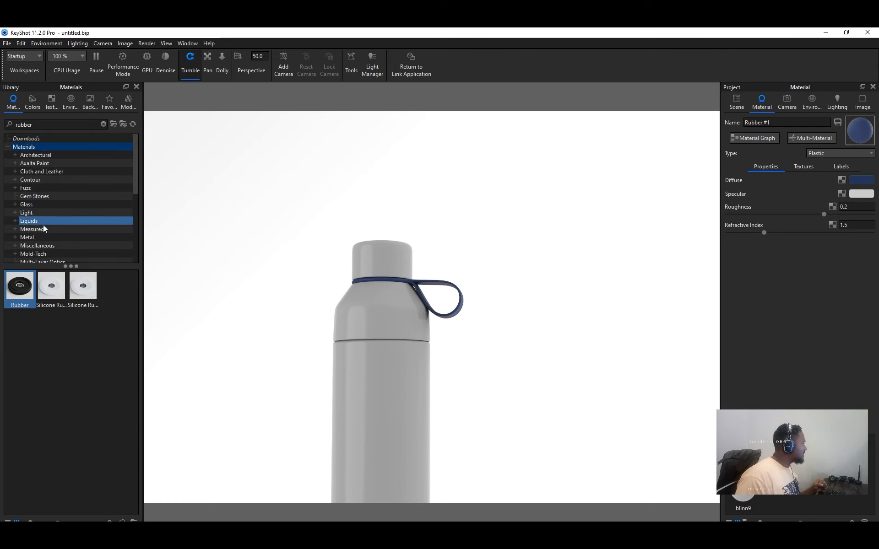
click(36, 238)
double_click(21, 238)
scroll(69, 224, down, 2)
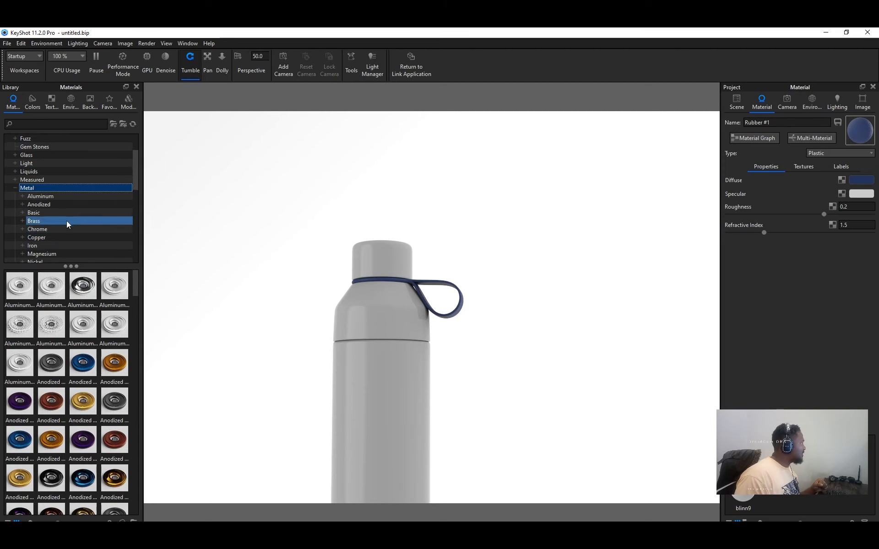
click(59, 197)
click(60, 206)
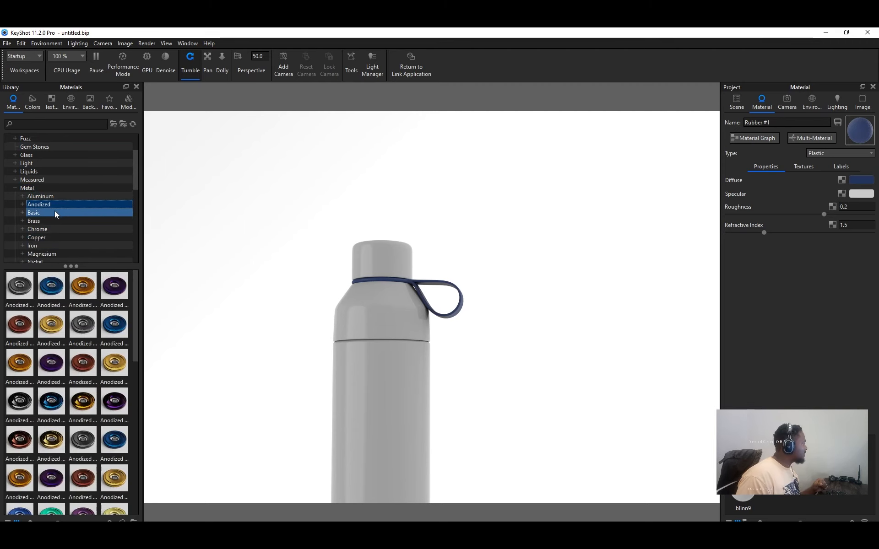
Apply the blue anodized metal material to the bottle's cap and neck.
drag(51, 286, 405, 308)
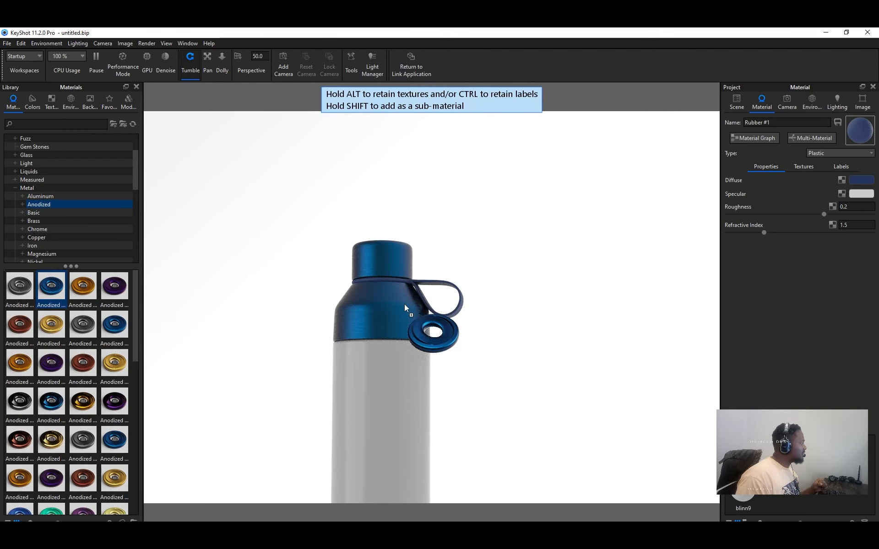
drag(405, 305, 404, 305)
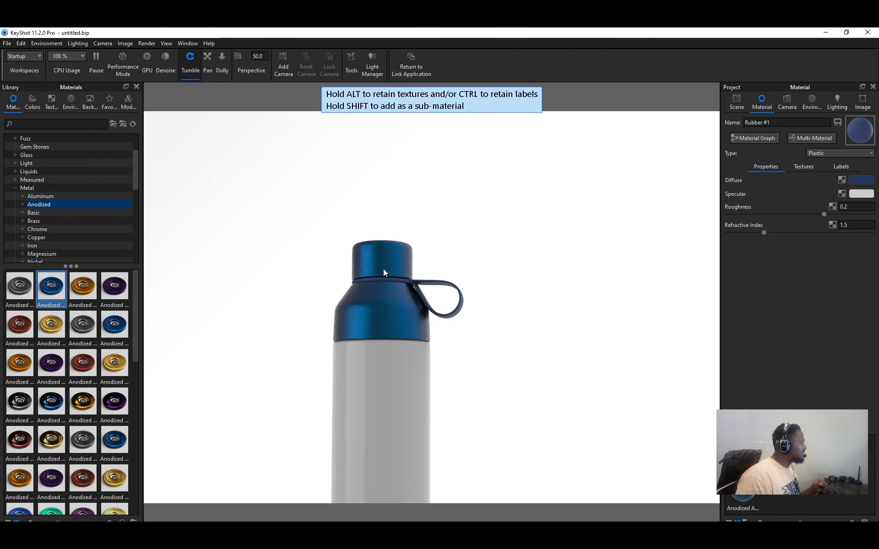
scroll(390, 293, down, 2)
scroll(395, 291, up, 1)
scroll(396, 293, up, 6)
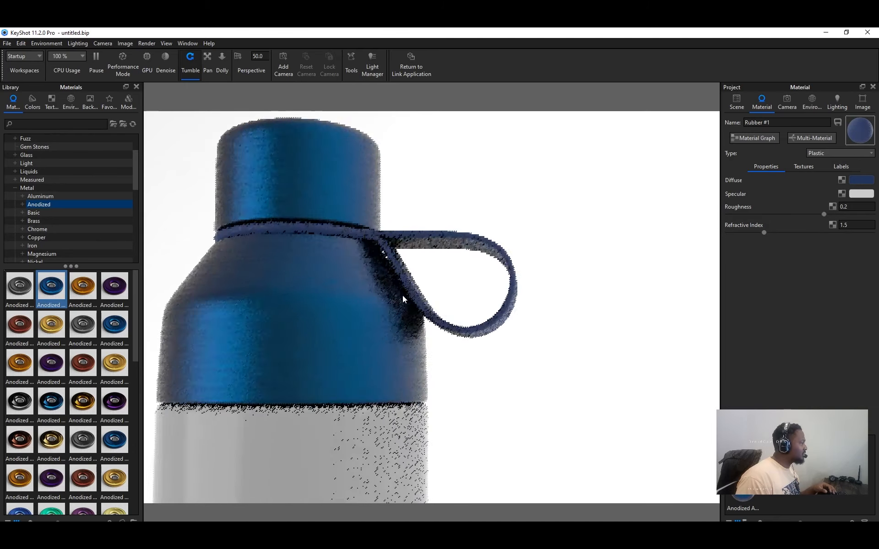
Try two other blue anodized metal finishes from the library on the bottle's cap and neck.
scroll(424, 310, down, 3)
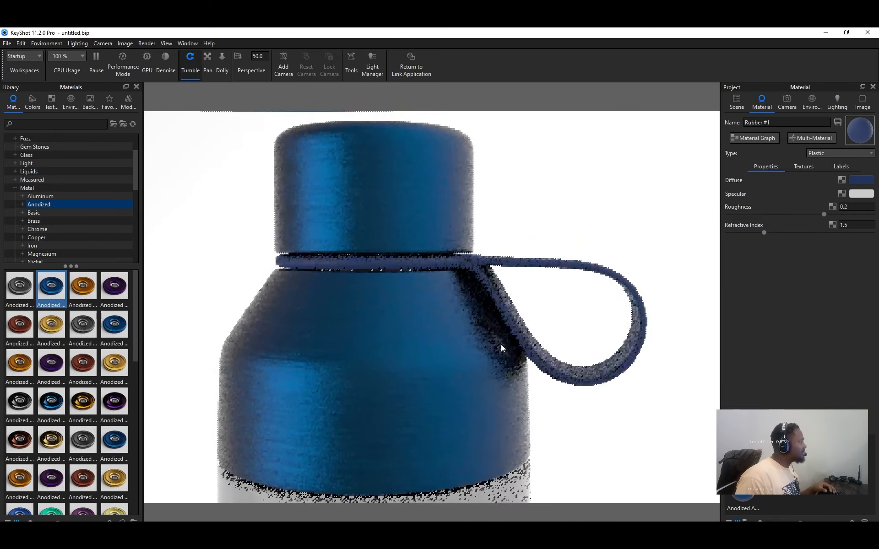
drag(116, 325, 300, 316)
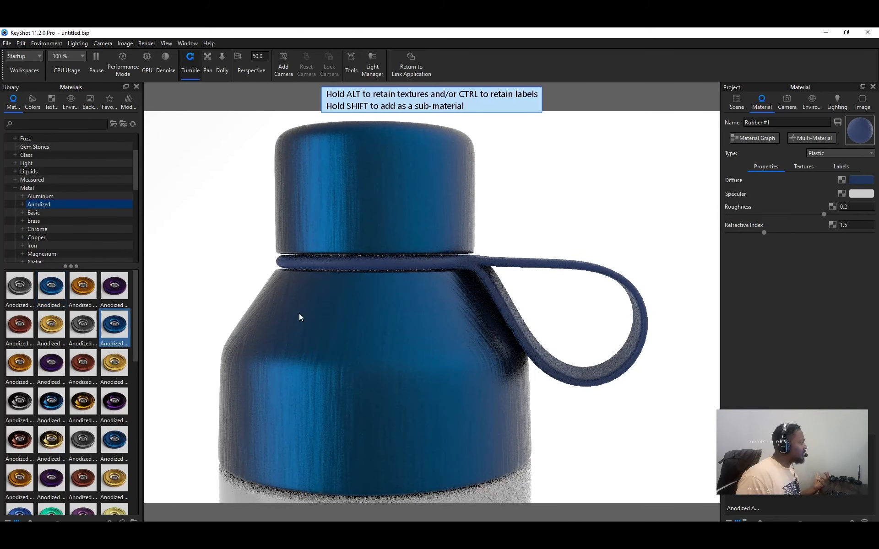
drag(52, 402, 267, 371)
drag(455, 367, 420, 352)
scroll(401, 344, down, 3)
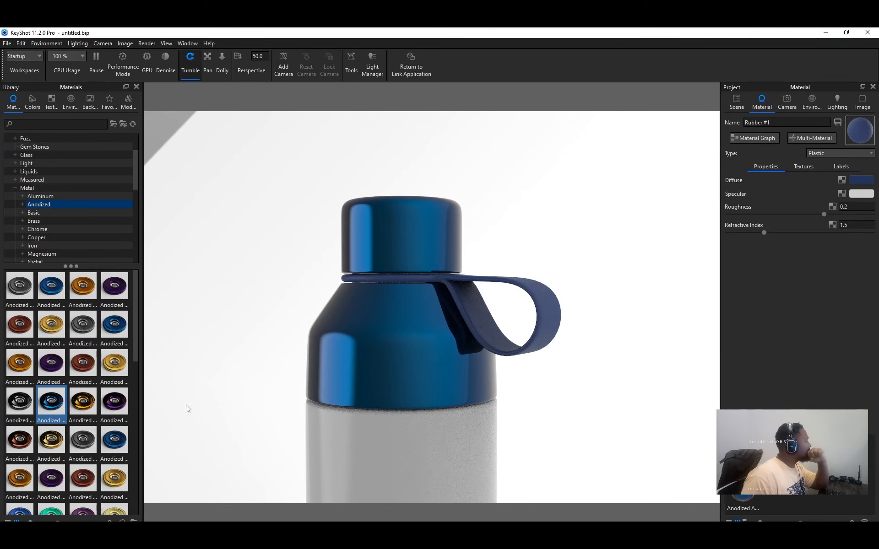
Apply the Anodized Aluminum Rough Blue material to the bottle's cap and neck.
drag(114, 442, 402, 361)
scroll(404, 362, up, 5)
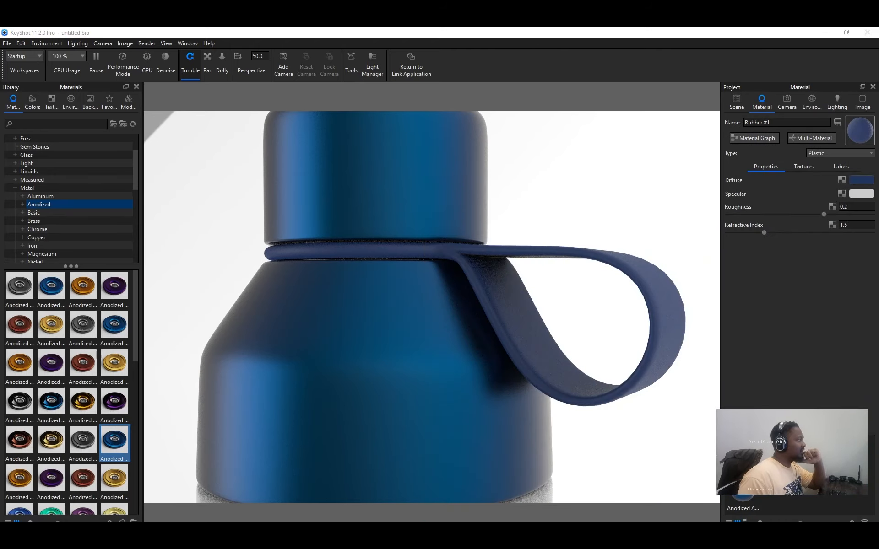
scroll(399, 341, up, 2)
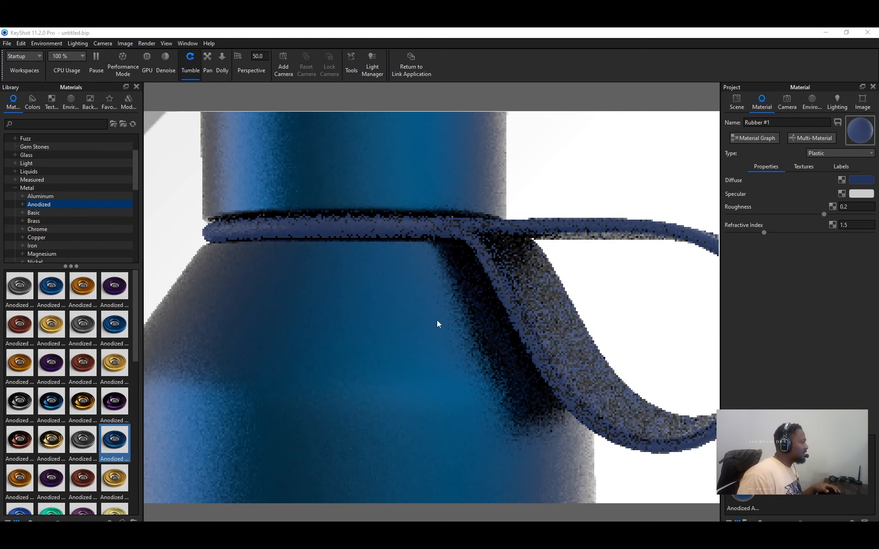
scroll(447, 334, up, 2)
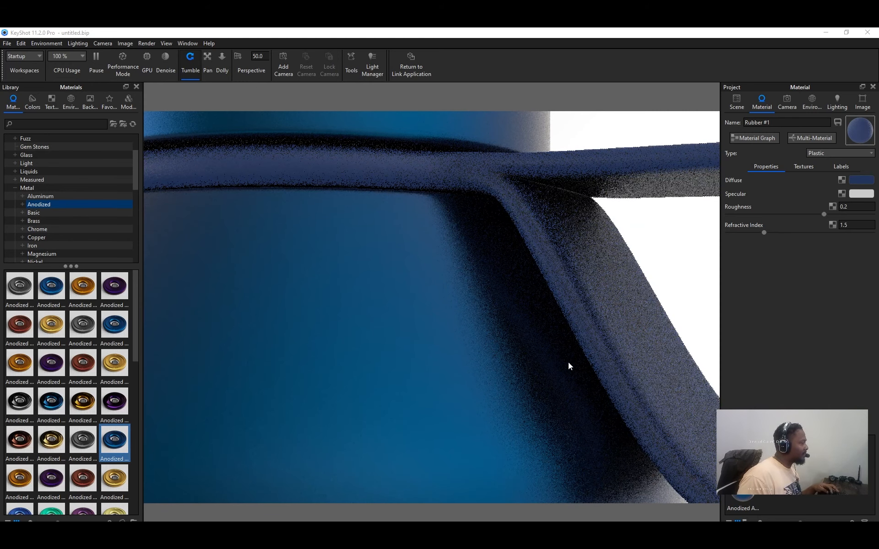
scroll(578, 363, down, 5)
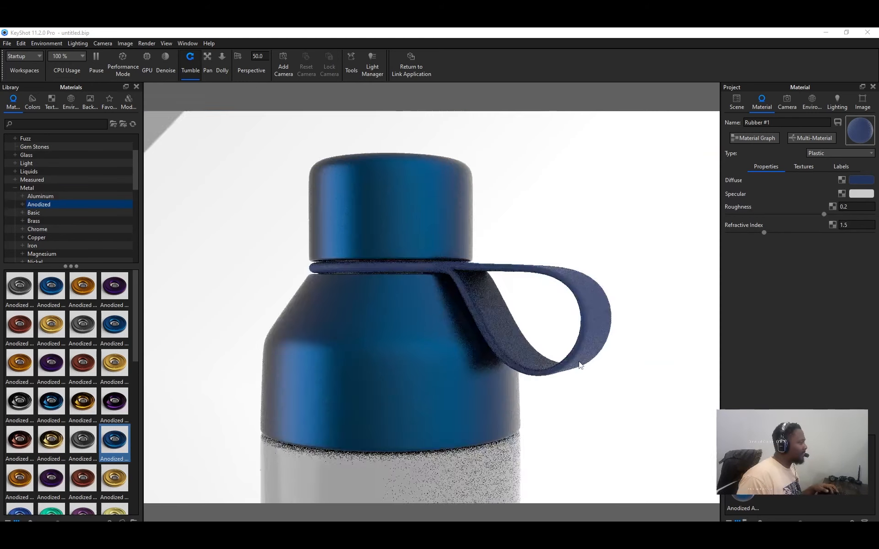
scroll(416, 350, up, 3)
Open the cap and neck's anodized material for editing and expand its roughness and anodized settings.
double_click(427, 362)
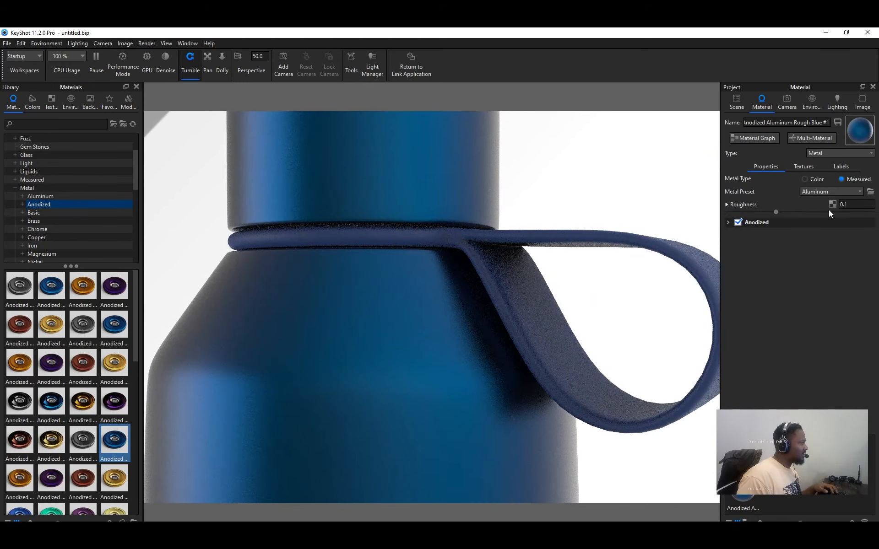
click(727, 205)
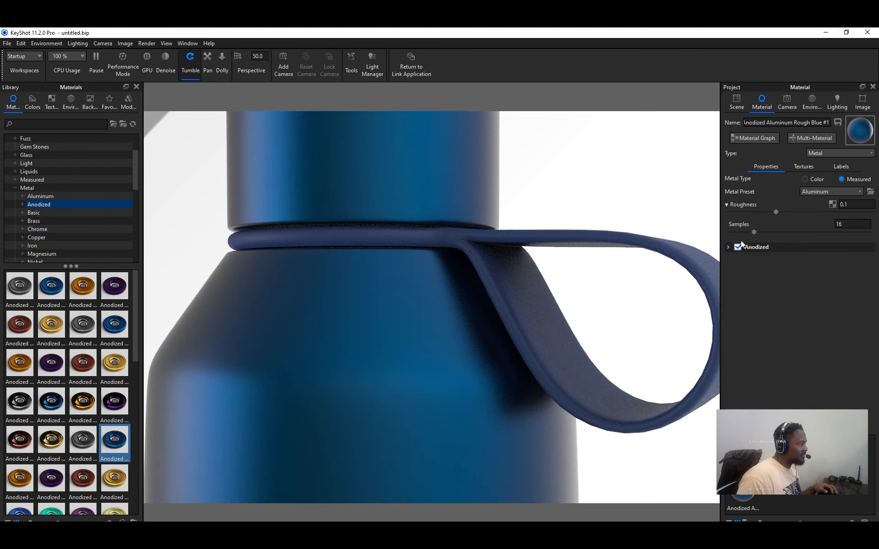
click(728, 248)
Try the Color metal type on the cap and neck material and switch it back to Measured.
click(813, 179)
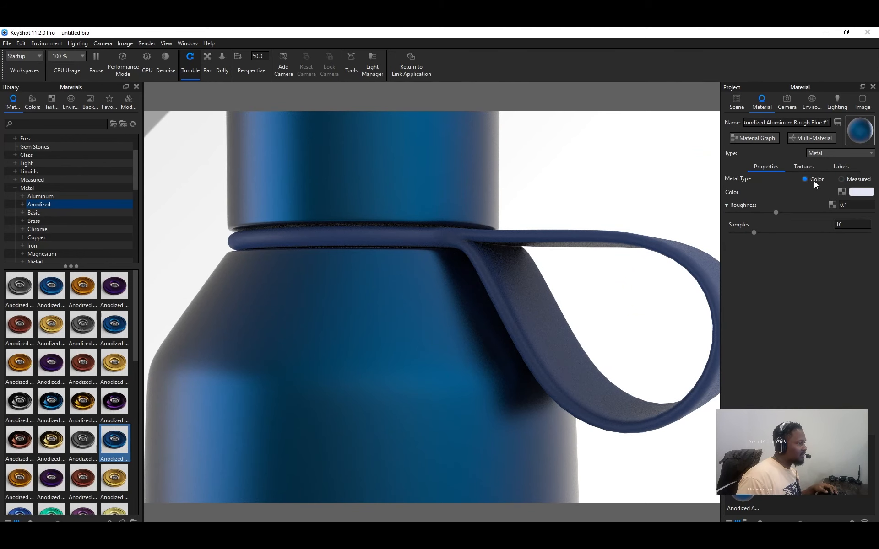
click(841, 179)
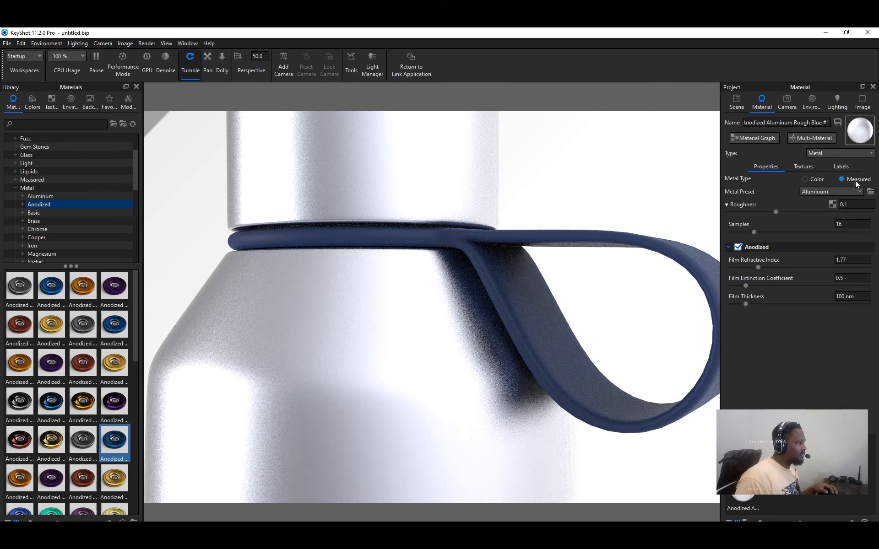
scroll(637, 231, down, 10)
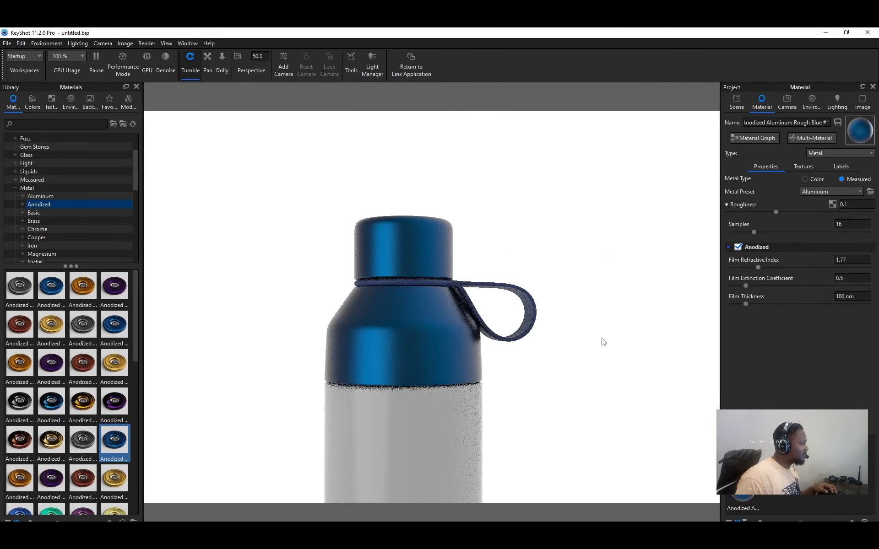
Raise the anodized cap and neck material's roughness to about 0.195.
scroll(603, 342, down, 3)
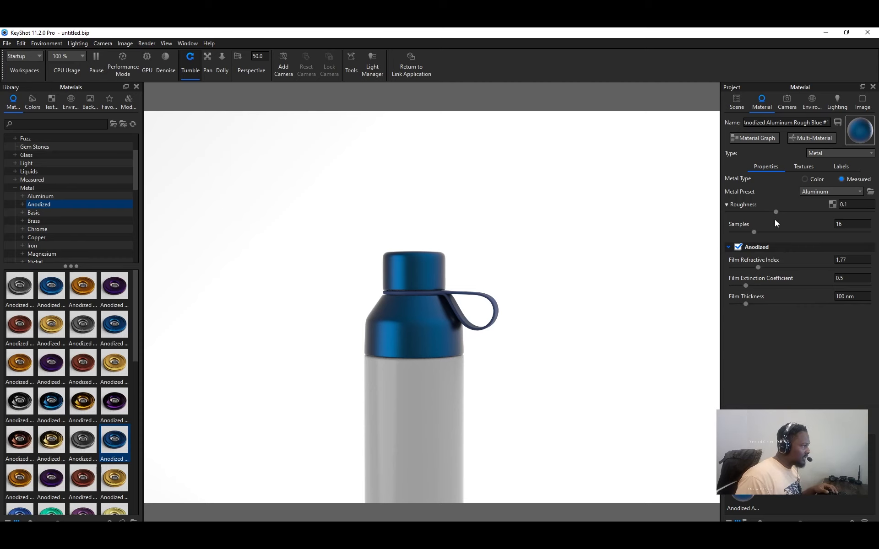
drag(778, 213, 820, 210)
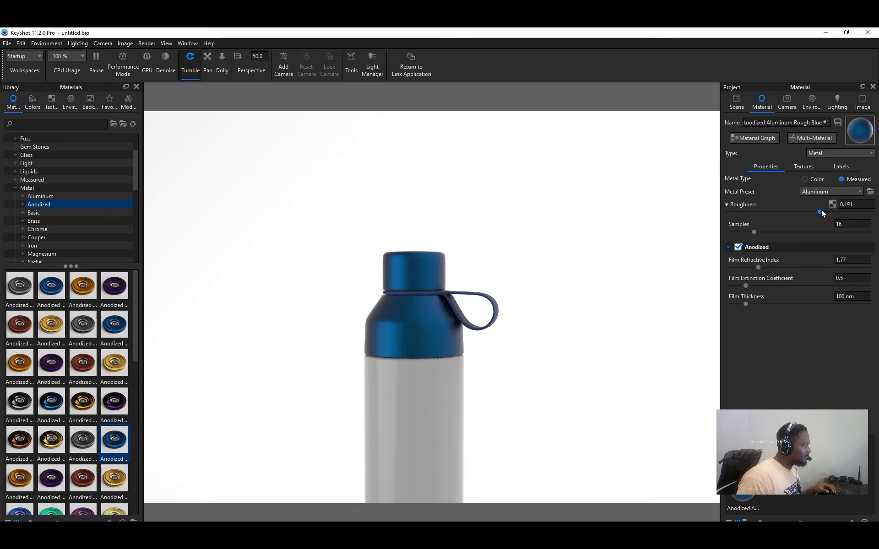
drag(821, 209, 822, 210)
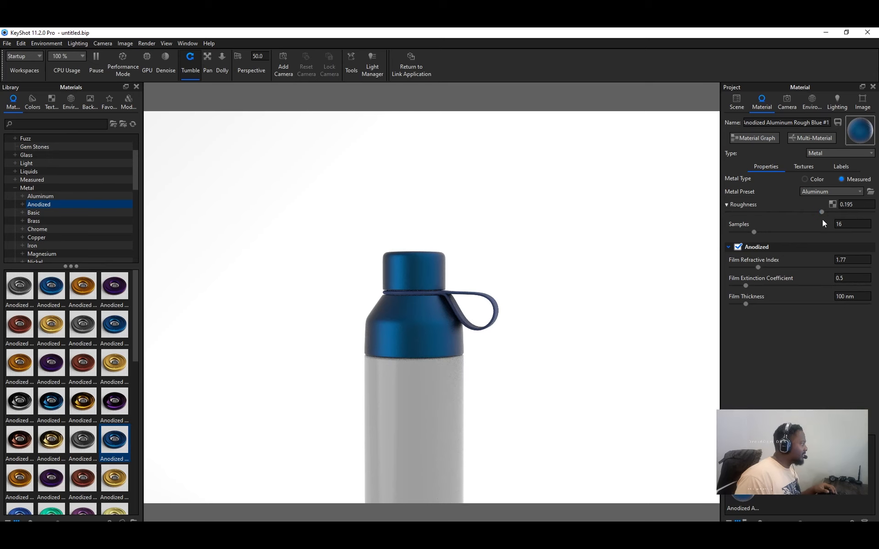
scroll(498, 301, down, 2)
scroll(453, 345, up, 6)
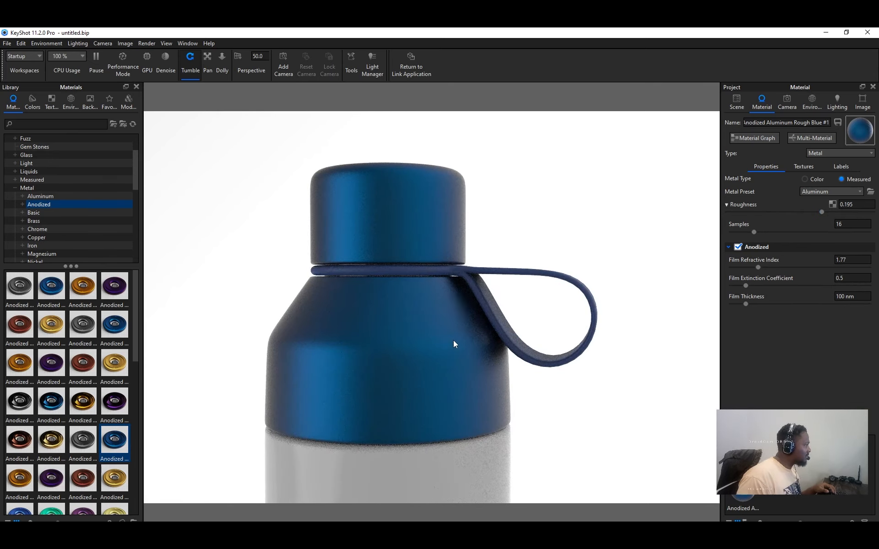
scroll(454, 344, up, 3)
scroll(455, 344, down, 5)
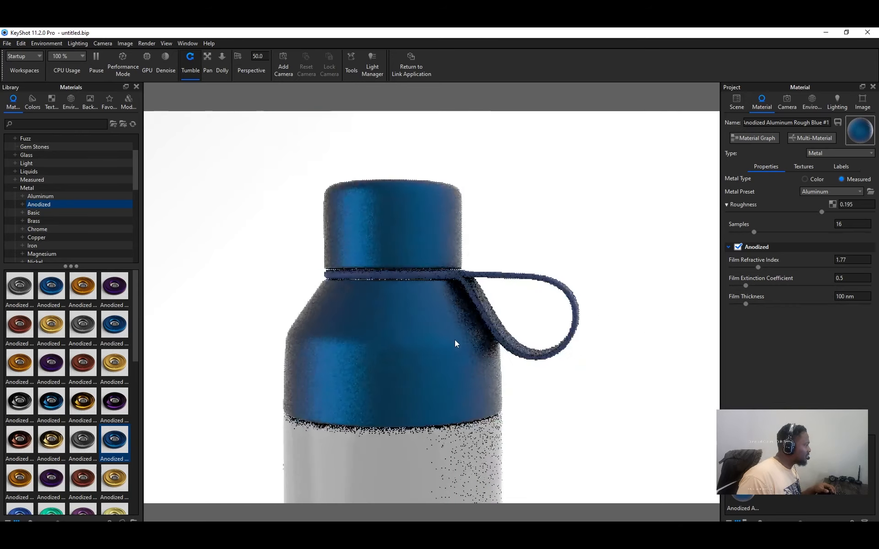
scroll(540, 397, down, 3)
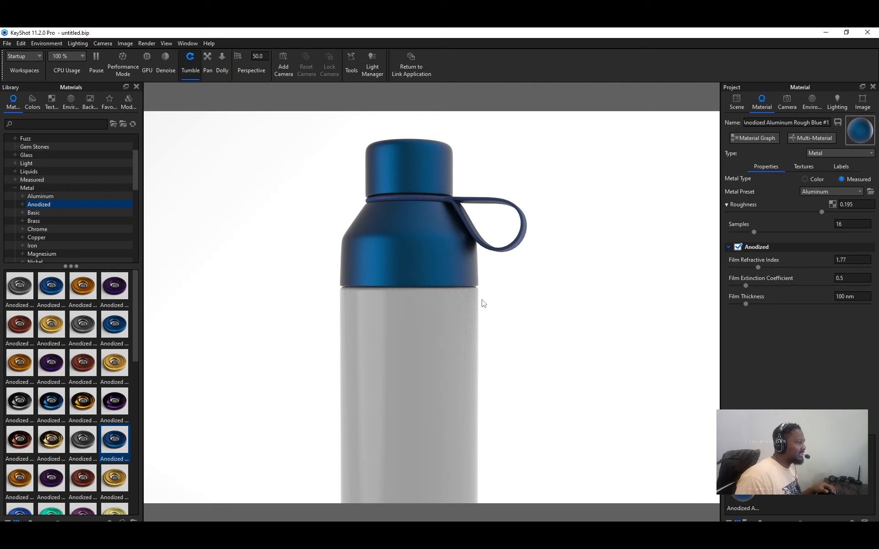
Apply the black Hard Rough Plastic from the library's Plastic Hard category to the bottle's body.
scroll(69, 226, down, 8)
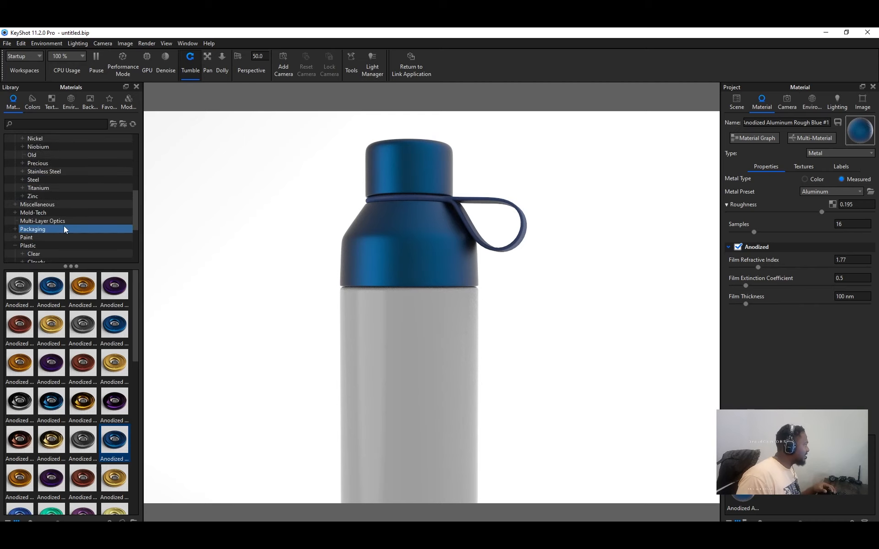
click(32, 147)
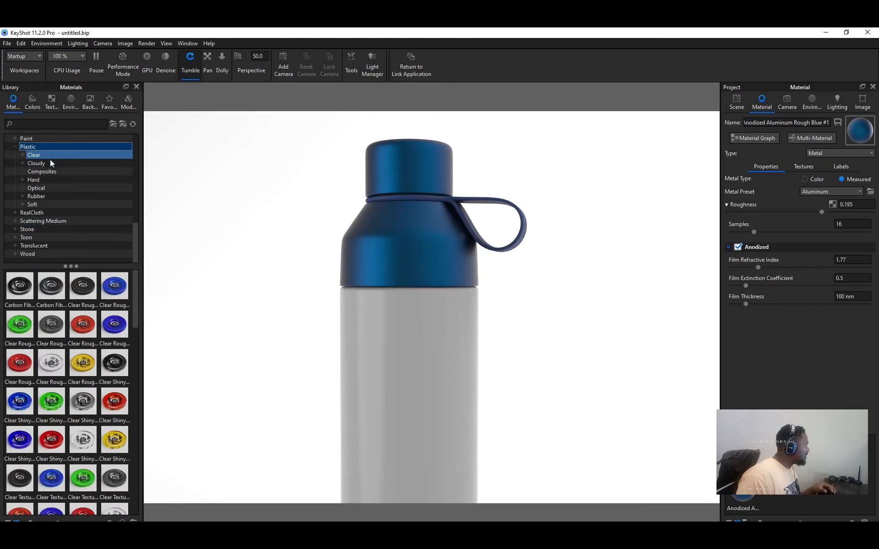
click(48, 173)
click(51, 180)
click(20, 304)
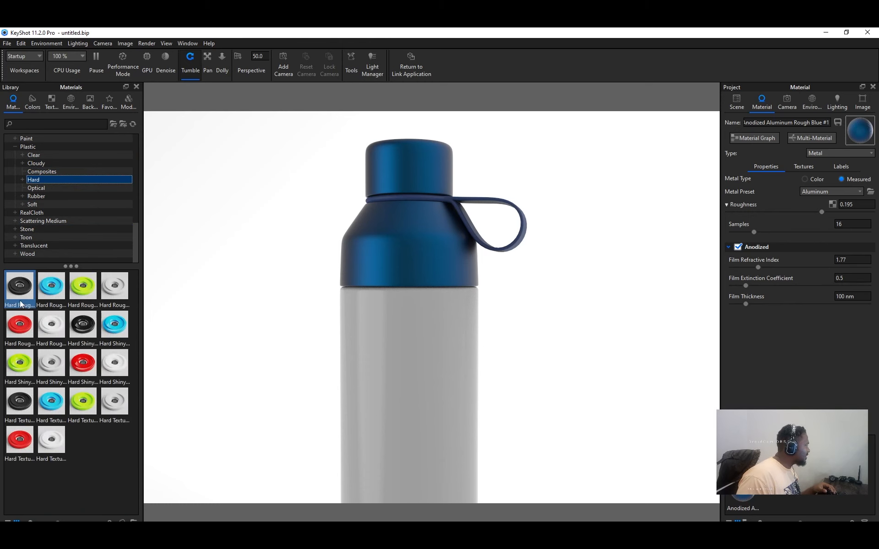
drag(20, 293, 410, 414)
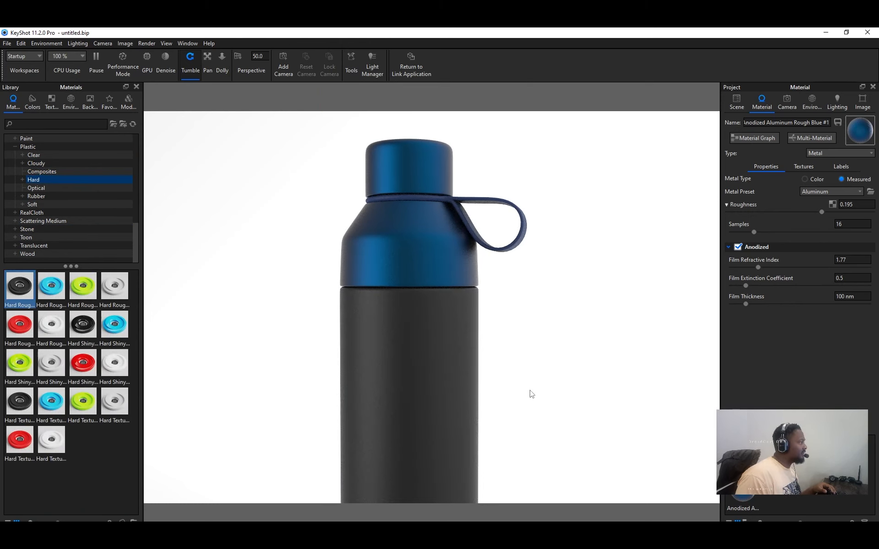
Set the body plastic's diffuse color to a dark blue, #093651, sampled from the bottle's neck.
middle_drag(530, 390, 537, 343)
double_click(436, 331)
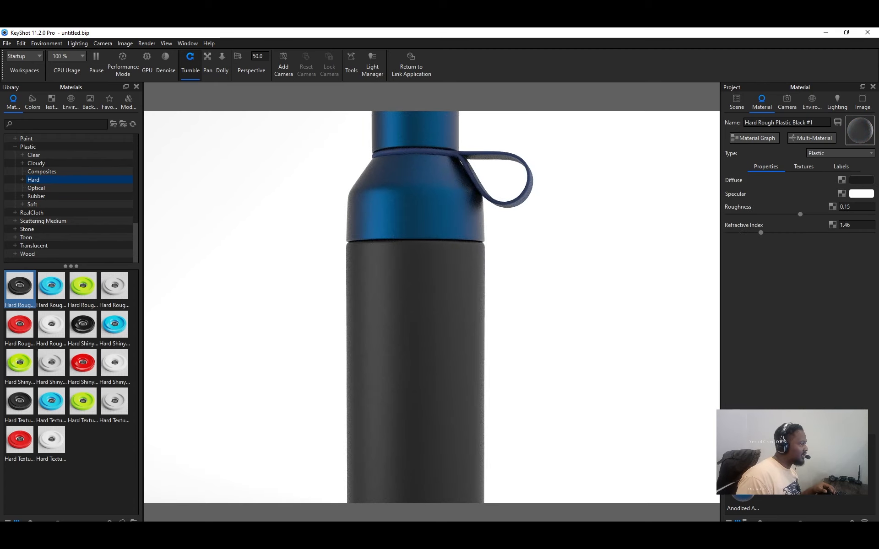
click(858, 181)
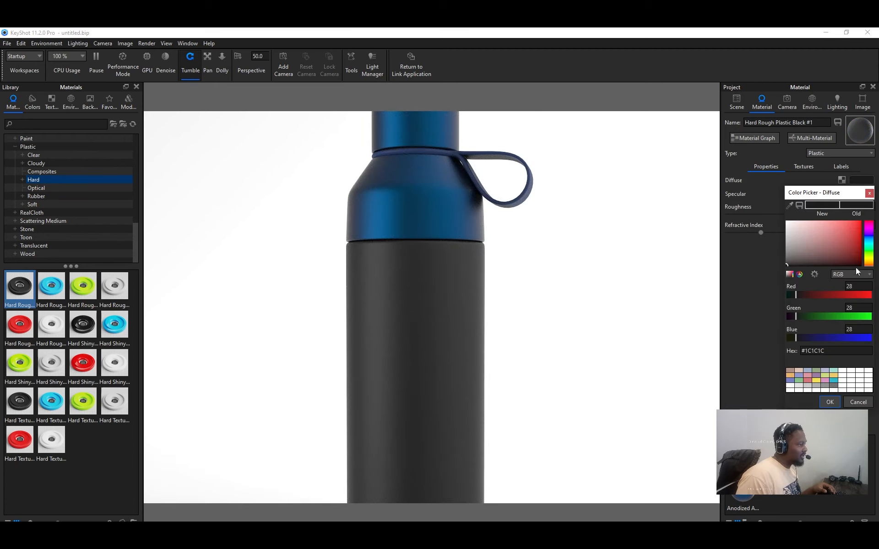
click(833, 381)
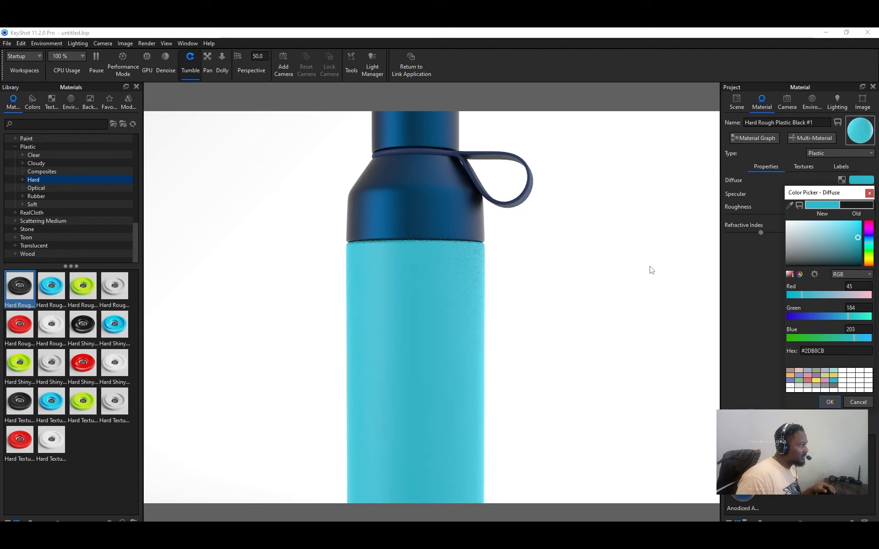
drag(866, 237, 871, 246)
click(790, 205)
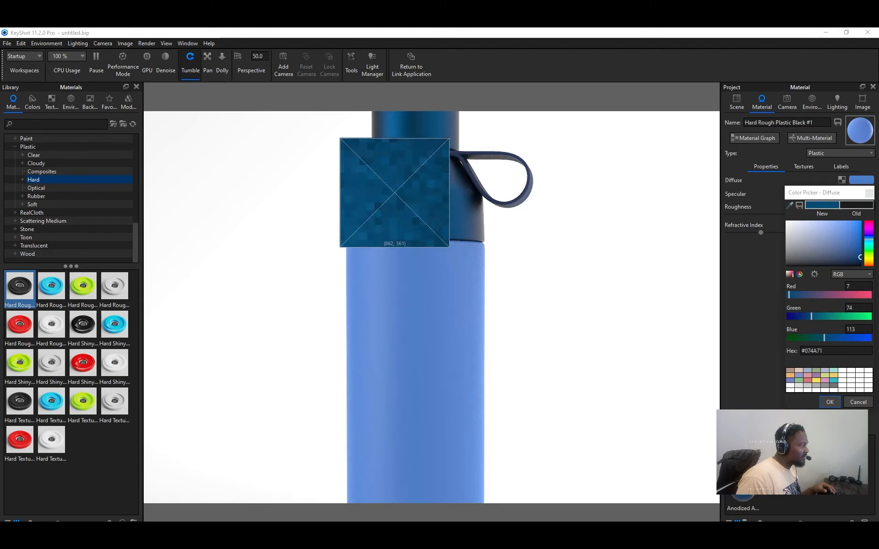
click(410, 211)
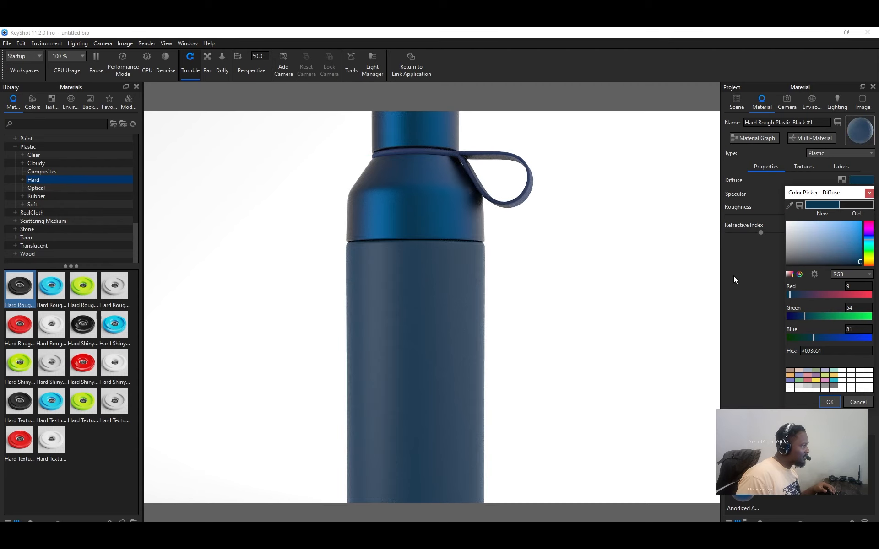
Fine-tune the body plastic's diffuse color to #09375C, with green 55 and blue 92, and accept it.
middle_drag(627, 296, 623, 321)
scroll(578, 321, up, 1)
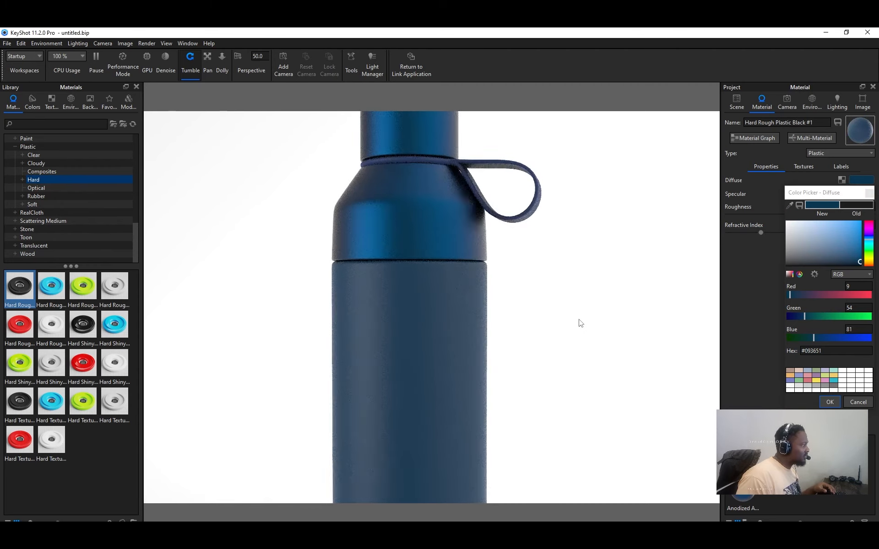
scroll(579, 321, down, 2)
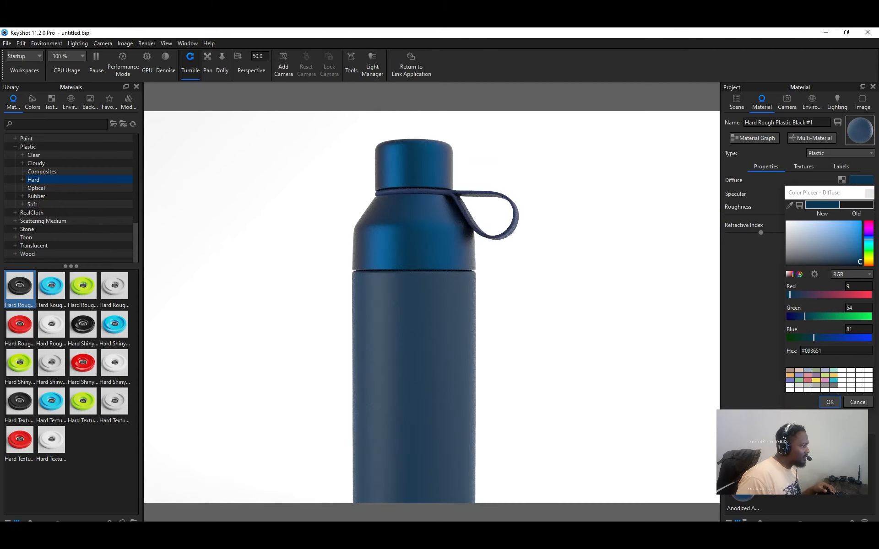
click(817, 338)
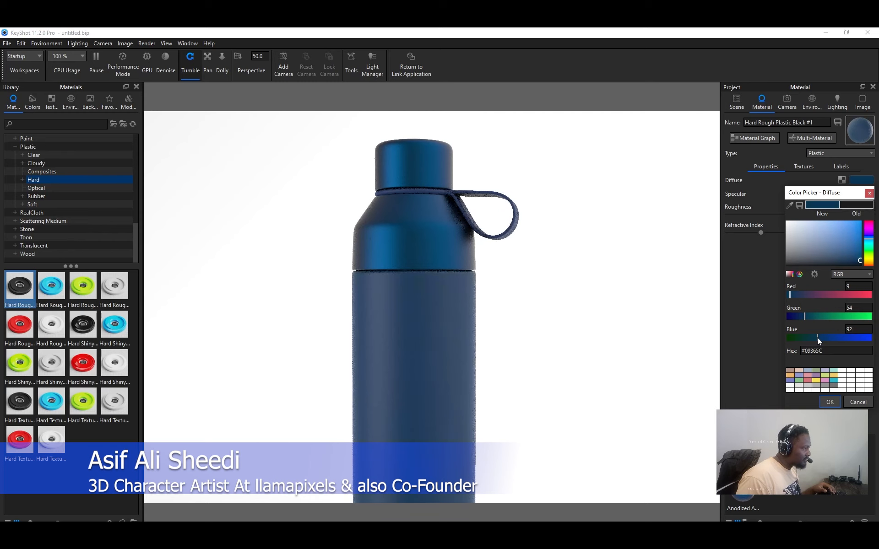
click(802, 316)
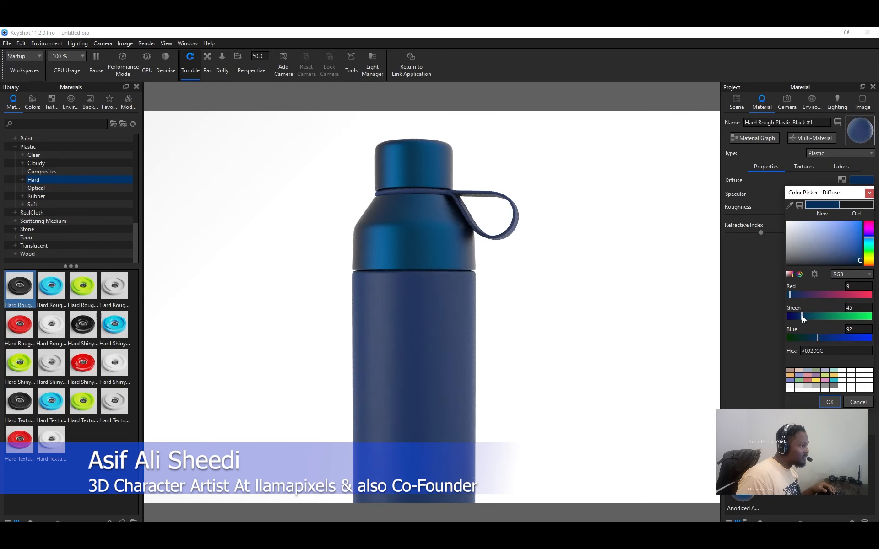
drag(802, 317, 805, 317)
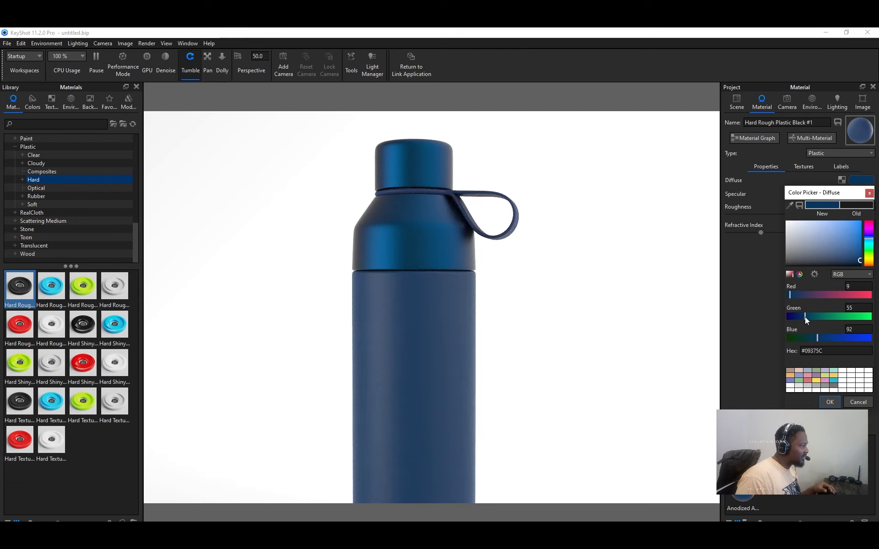
drag(818, 338, 817, 339)
mouse_move(549, 322)
mouse_down()
mouse_move(556, 309)
mouse_move(551, 320)
mouse_up()
scroll(552, 319, up, 3)
scroll(552, 318, down, 9)
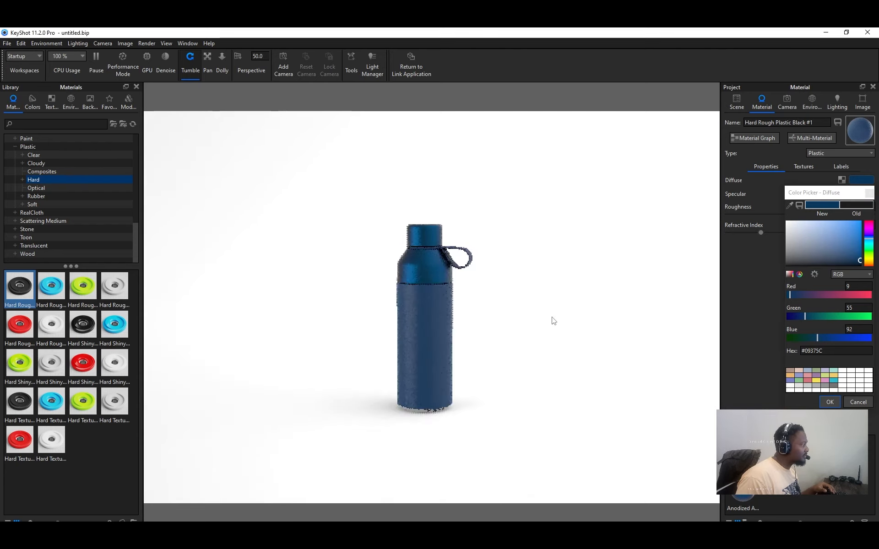
scroll(534, 300, down, 3)
scroll(534, 301, up, 6)
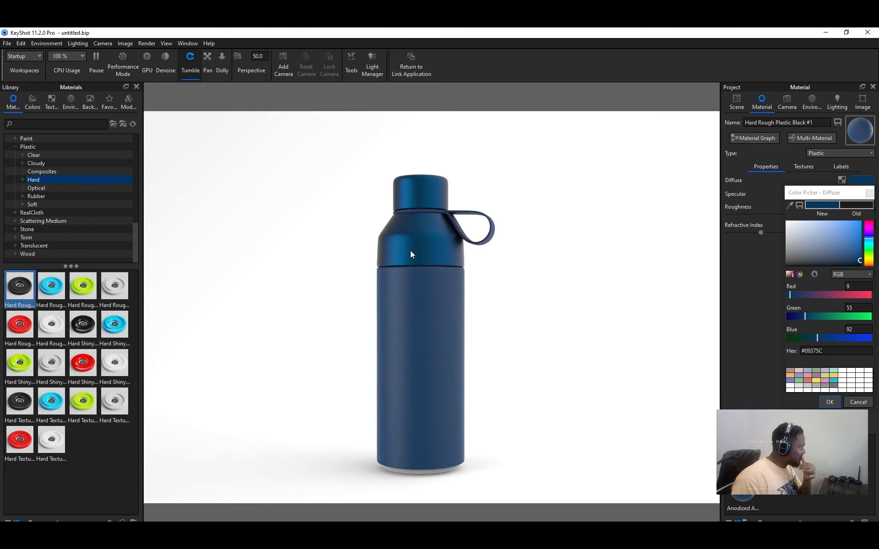
click(829, 402)
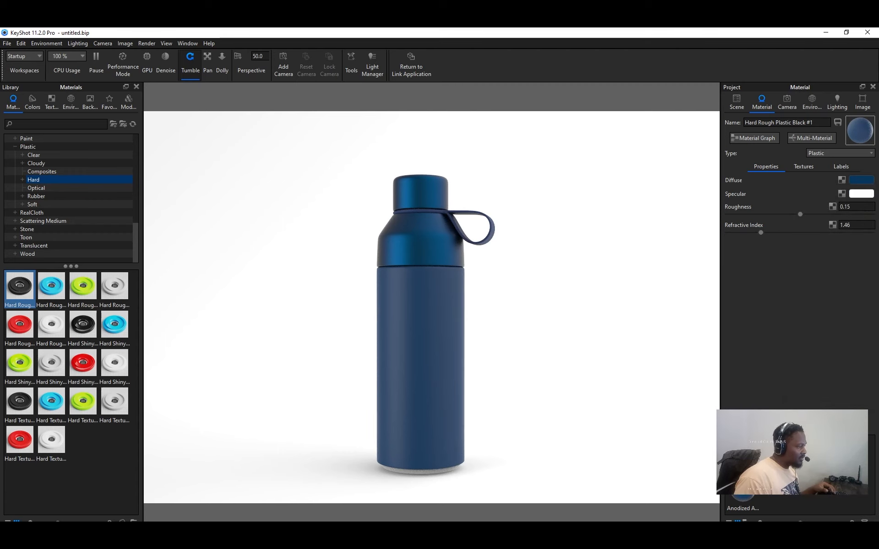
Paste the body's blue hard rough plastic material onto the bottle's neck section and cap.
double_click(412, 218)
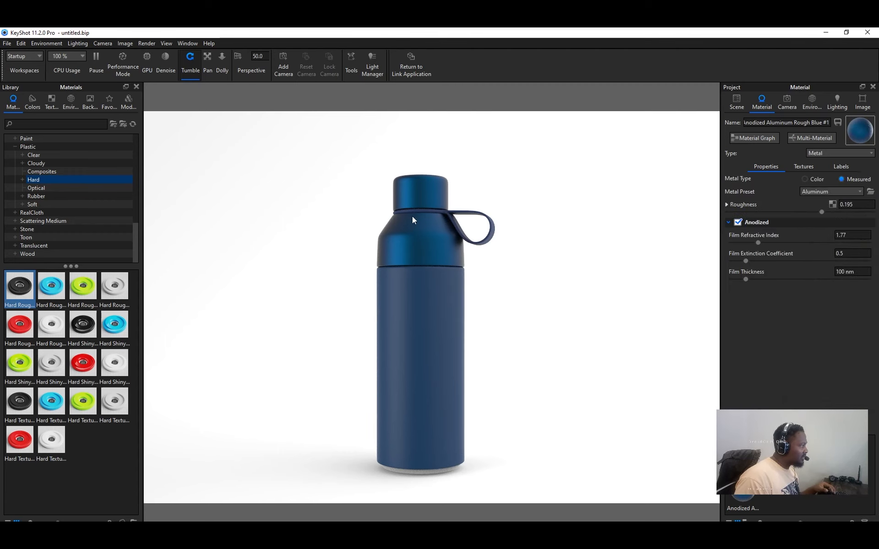
right_click(431, 240)
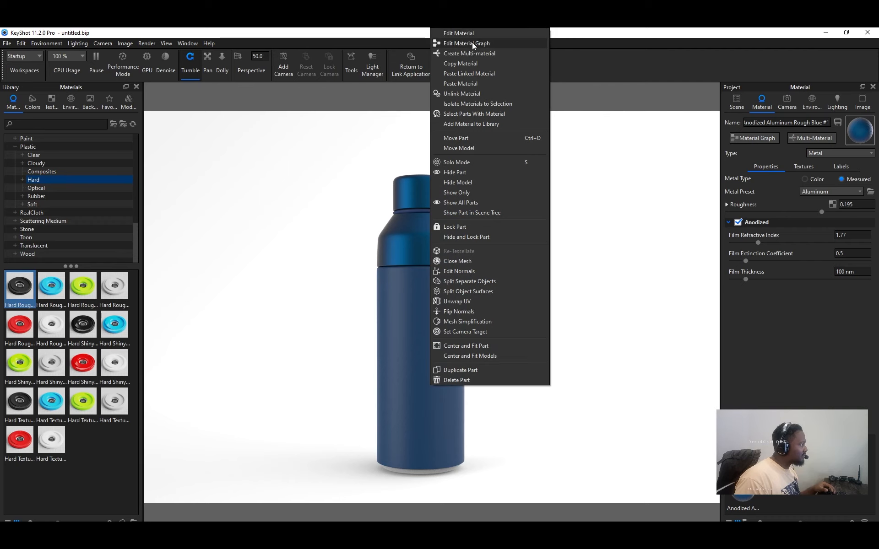
click(471, 84)
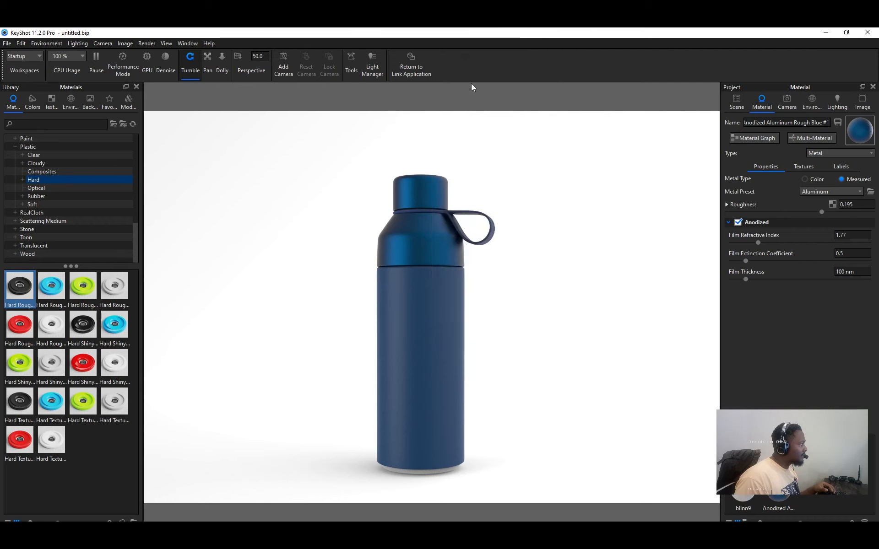
right_click(430, 186)
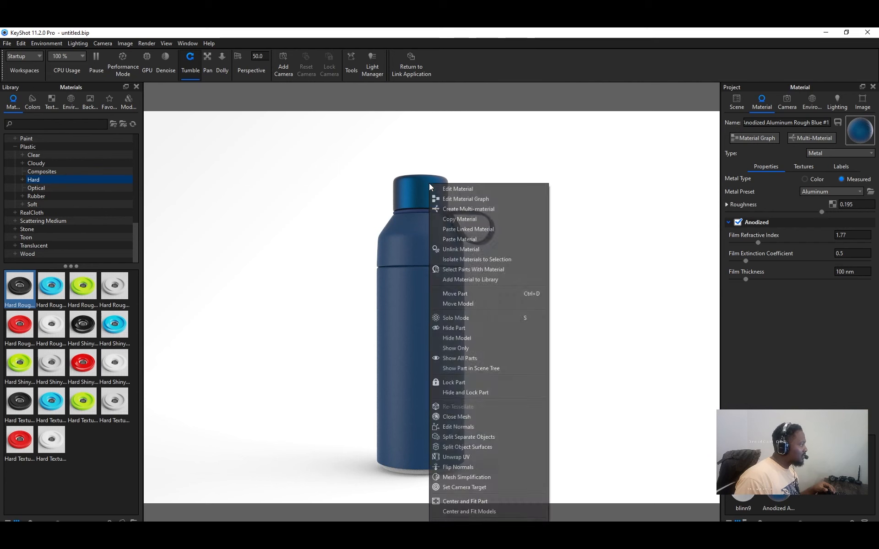
click(463, 239)
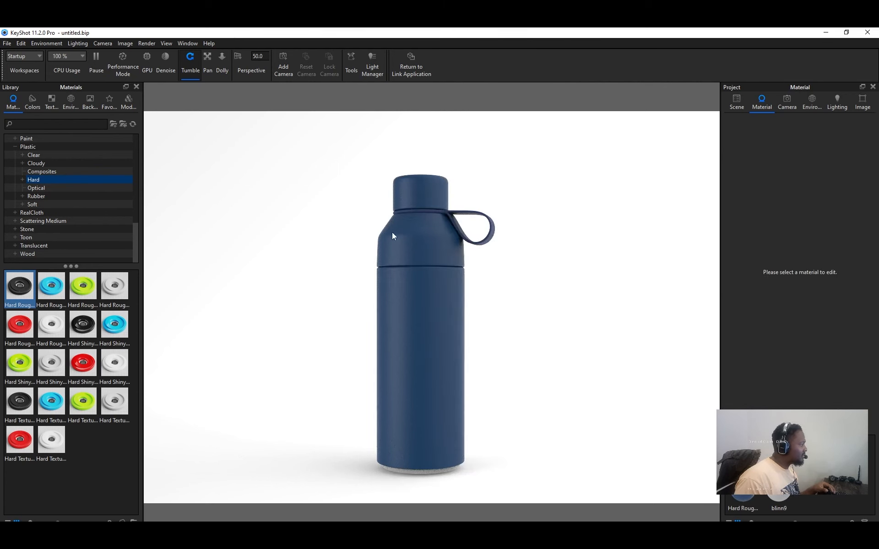
Lower the neck section plastic's roughness to about 0.055.
double_click(404, 247)
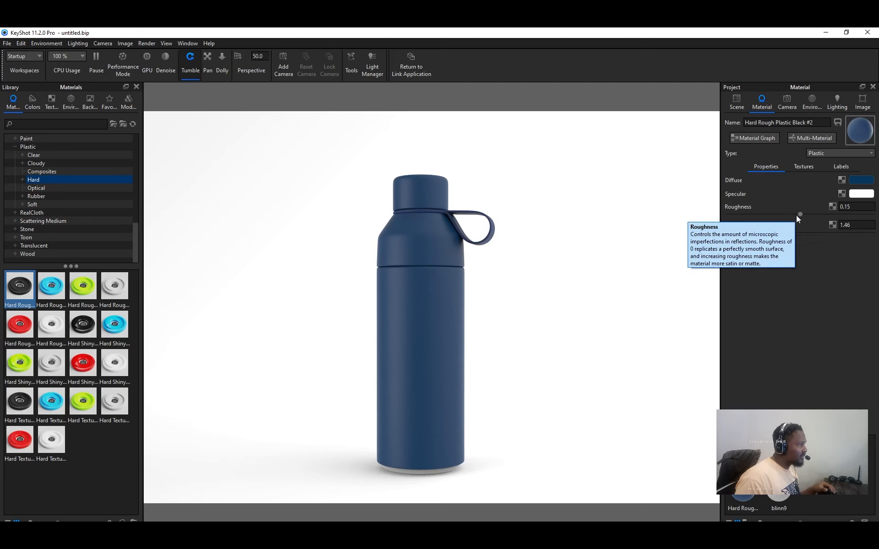
drag(800, 216, 763, 218)
scroll(763, 215, down, 10)
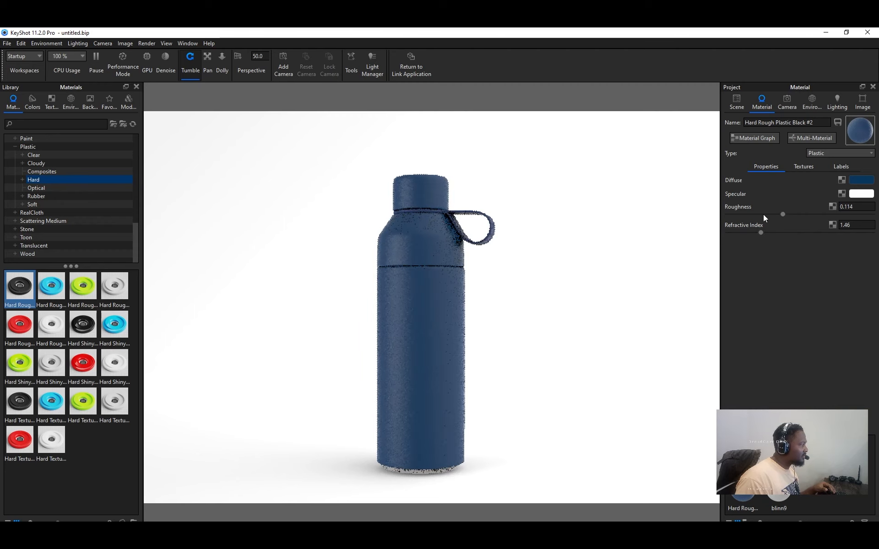
scroll(763, 215, down, 4)
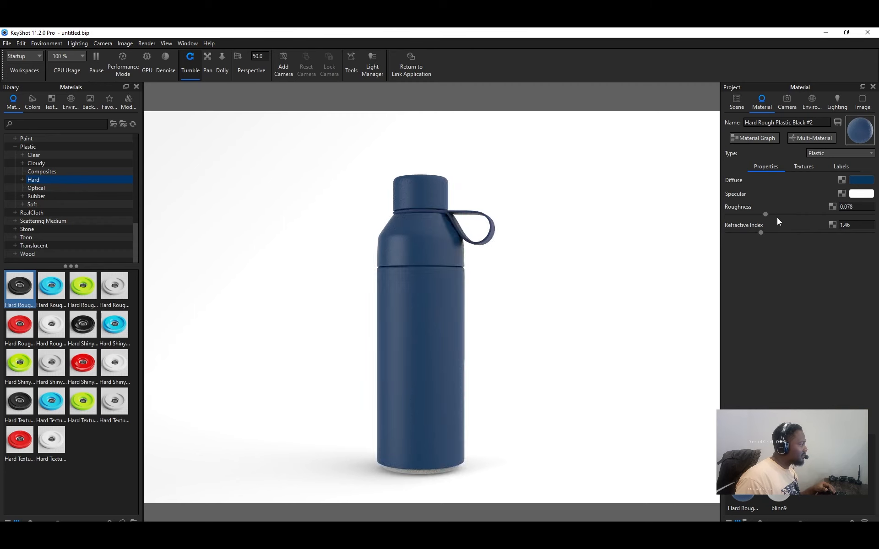
mouse_move(767, 215)
mouse_down()
mouse_move(726, 216)
mouse_move(752, 215)
mouse_up()
drag(757, 215, 754, 215)
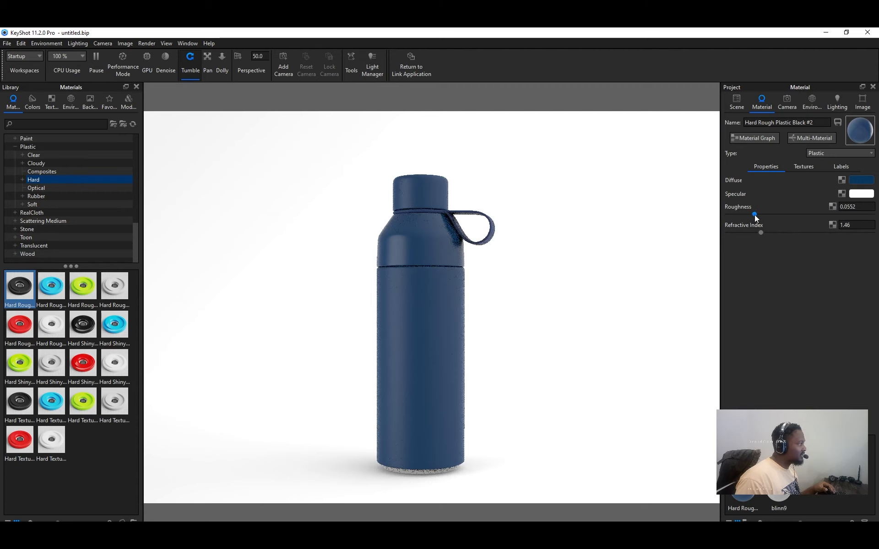
scroll(472, 261, up, 3)
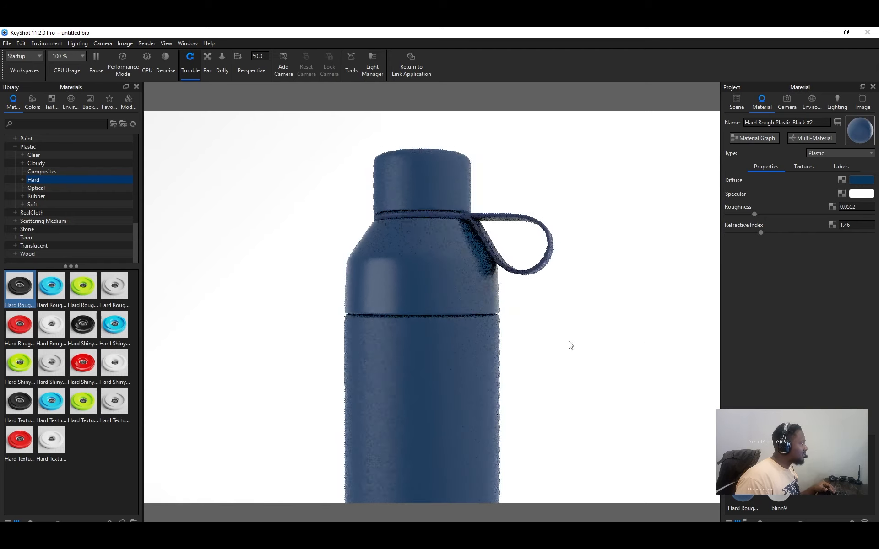
Copy the neck section's smoother plastic material and paste it onto the cap.
right_click(477, 287)
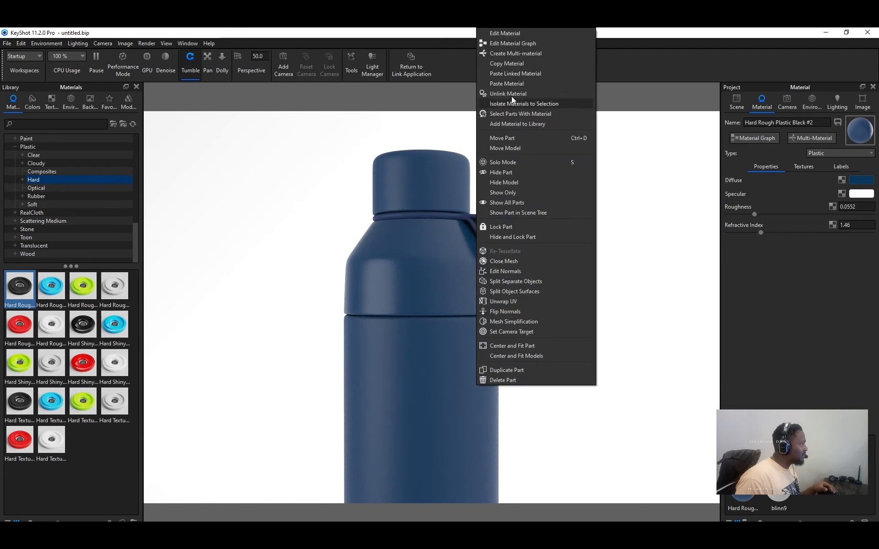
click(504, 63)
right_click(433, 160)
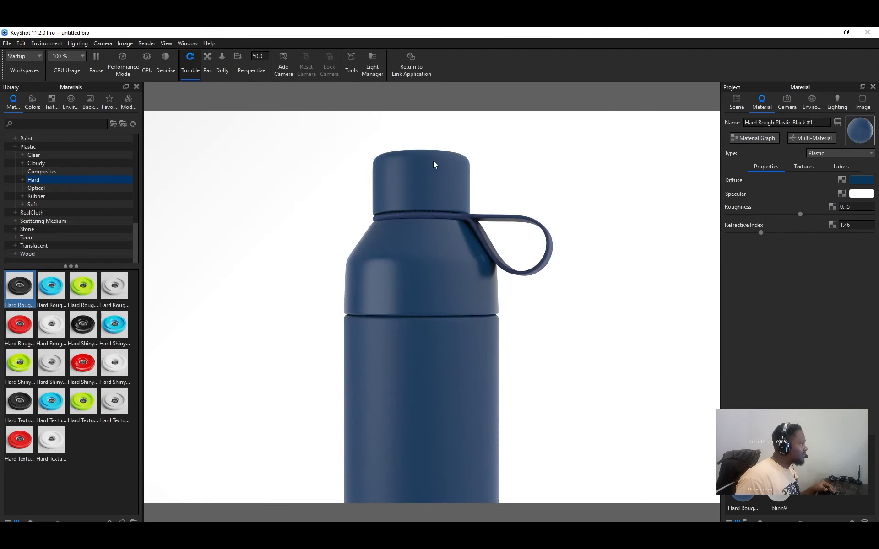
click(487, 206)
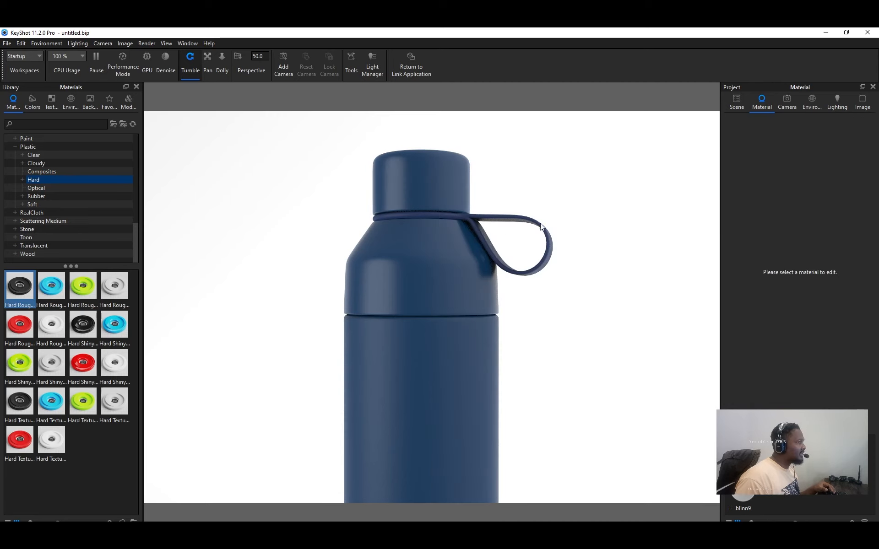
Apply the light blue Hard Shiny Plastic from the library's Plastic Hard category to the ring at the bottle's base.
scroll(574, 388, down, 2)
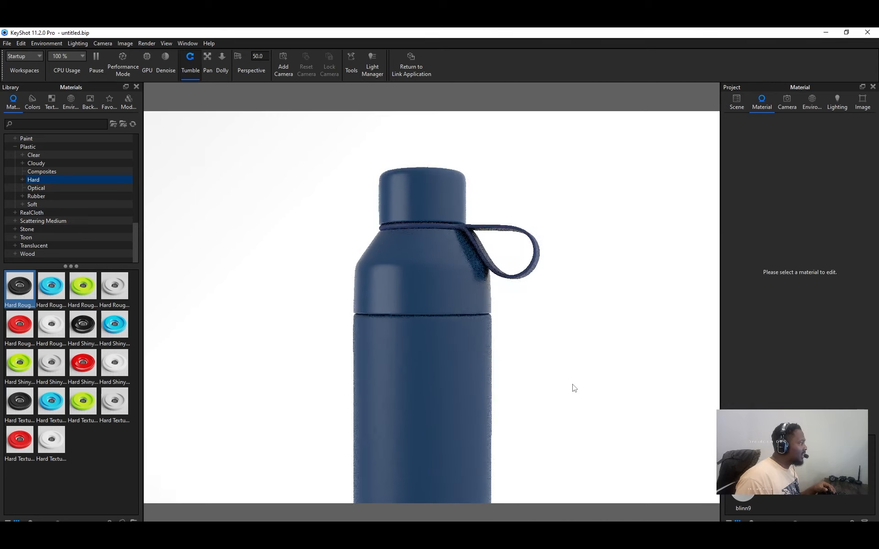
scroll(573, 385, down, 2)
scroll(573, 385, up, 2)
scroll(572, 385, down, 2)
middle_drag(572, 385, 585, 315)
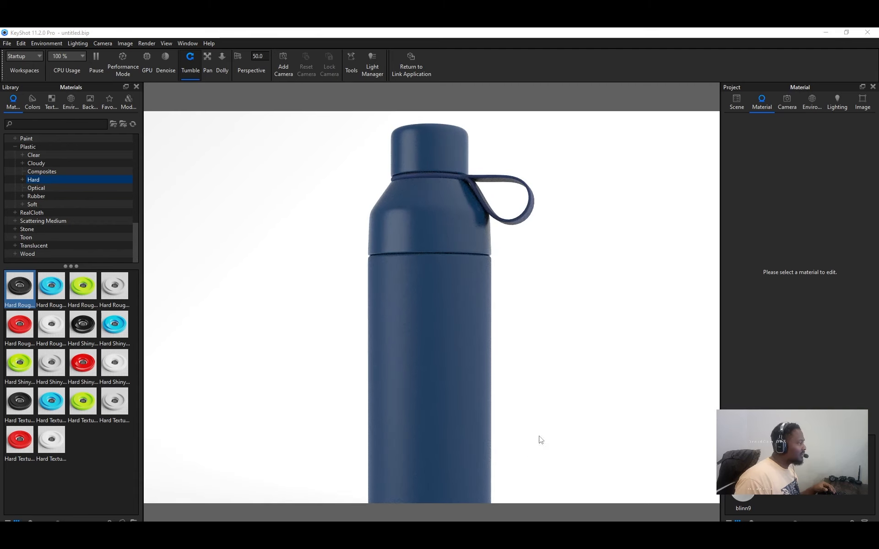
middle_drag(540, 440, 555, 285)
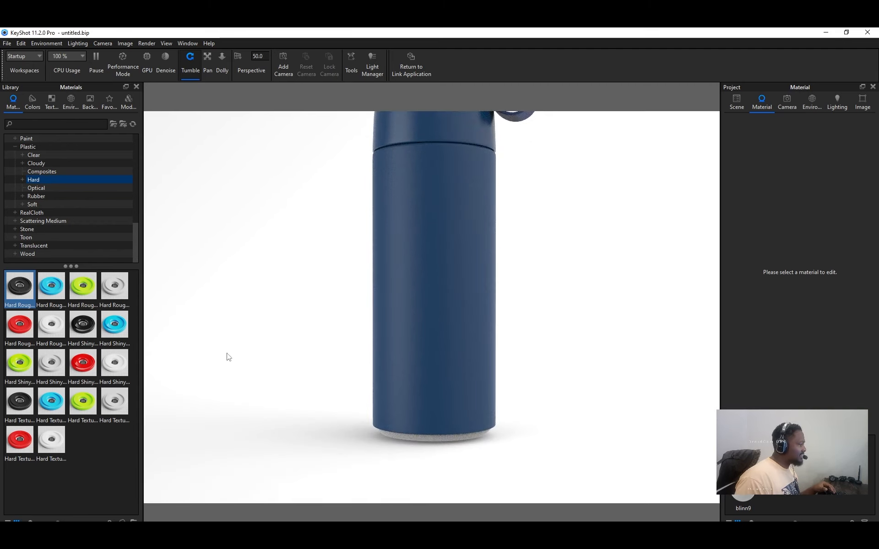
click(43, 187)
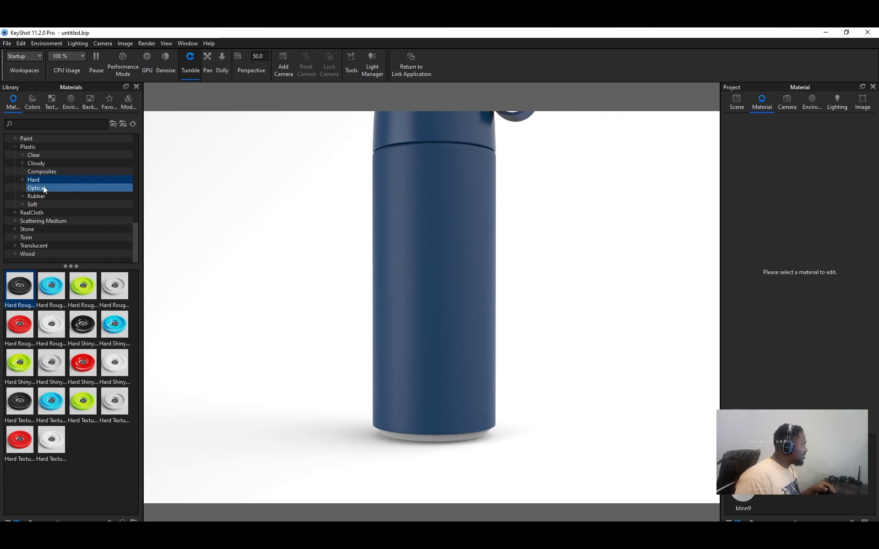
click(46, 196)
click(48, 179)
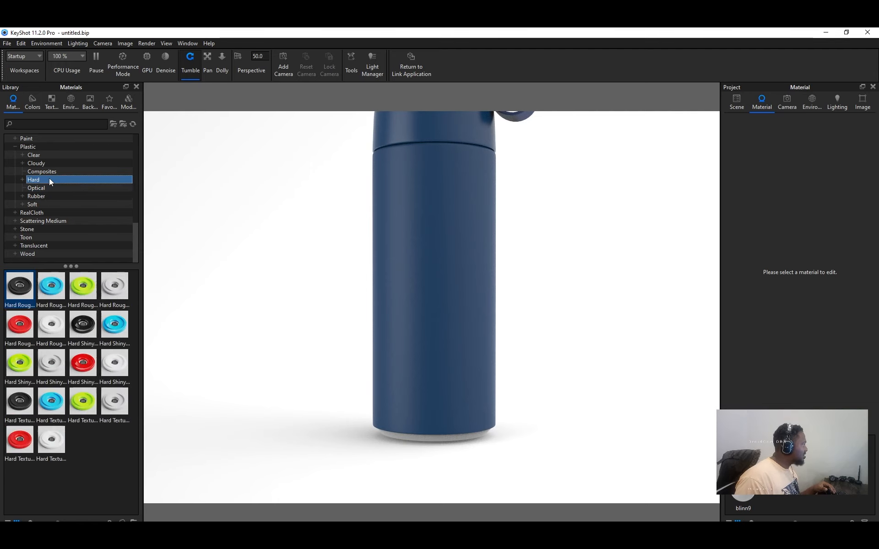
drag(114, 324, 421, 438)
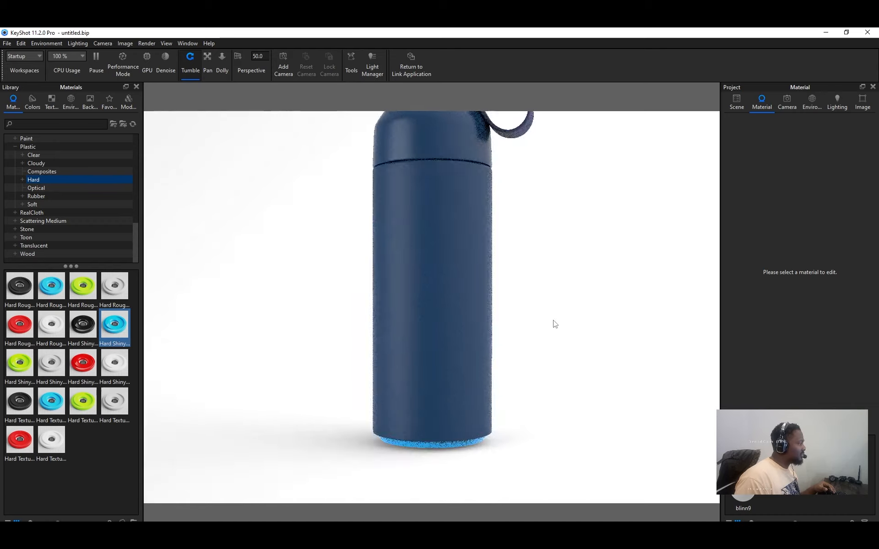
mouse_move(526, 354)
mouse_down()
mouse_move(792, 362)
mouse_move(542, 347)
mouse_up()
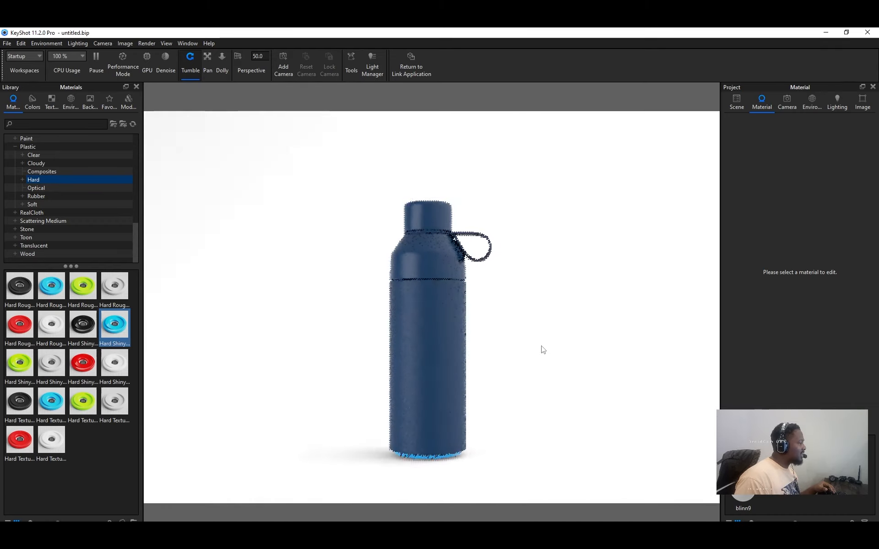
key(alt+Tab)
right_drag(493, 292, 878, 229)
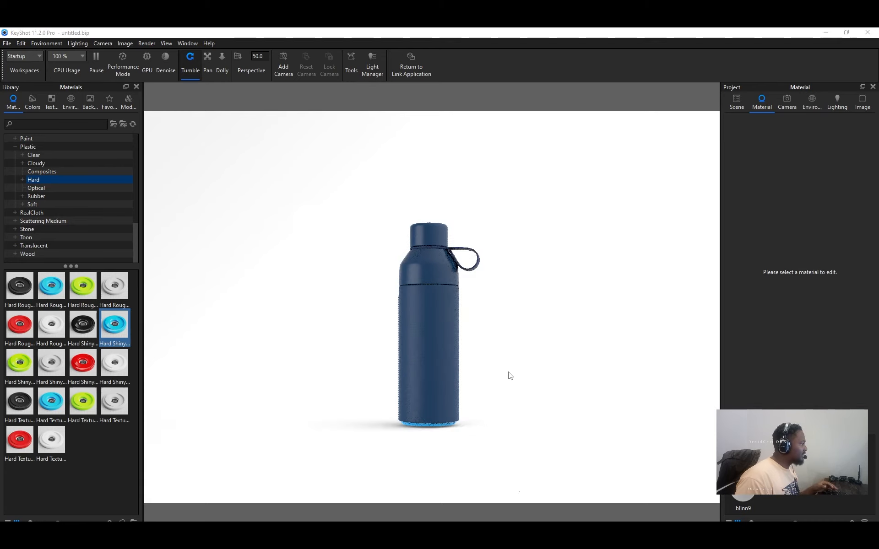
scroll(510, 375, up, 3)
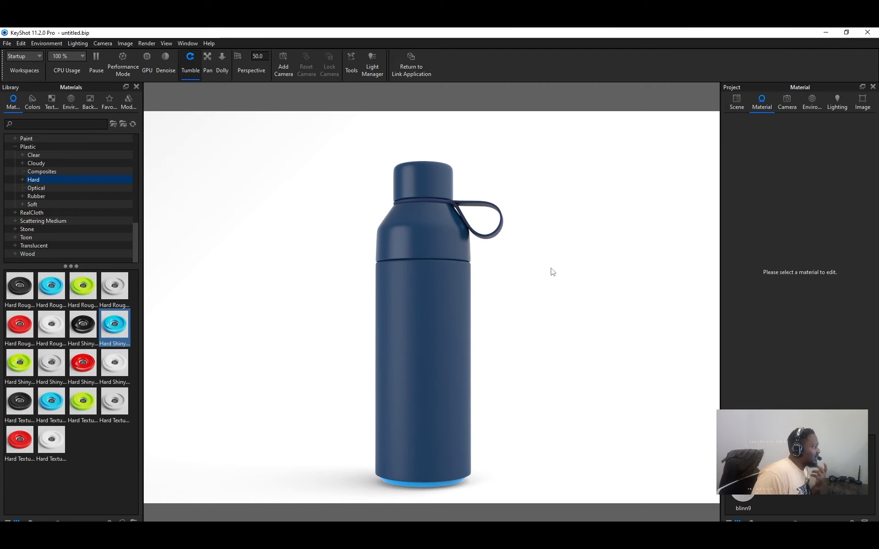
click(787, 102)
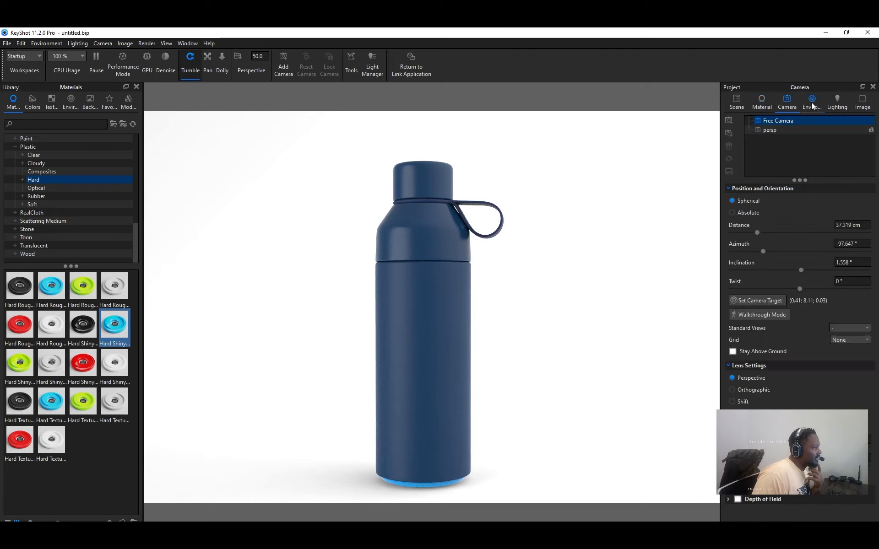
click(811, 102)
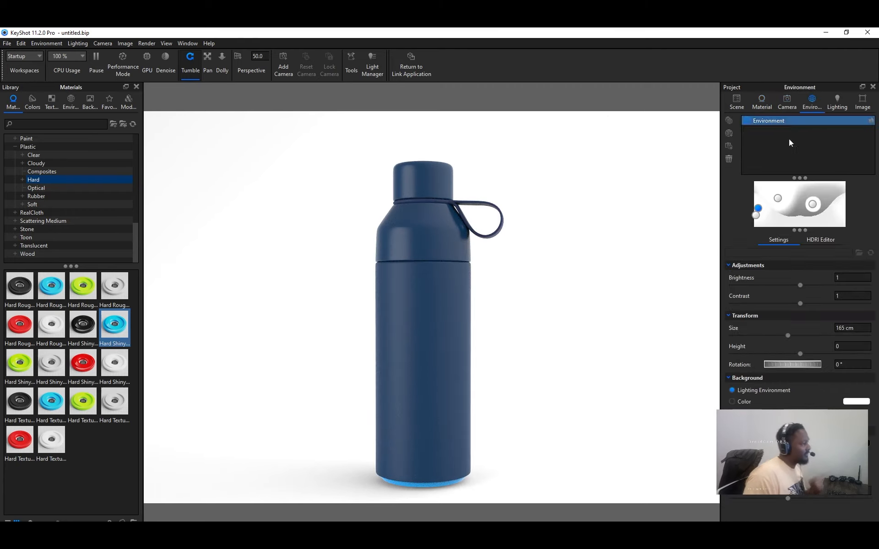
click(47, 46)
click(201, 124)
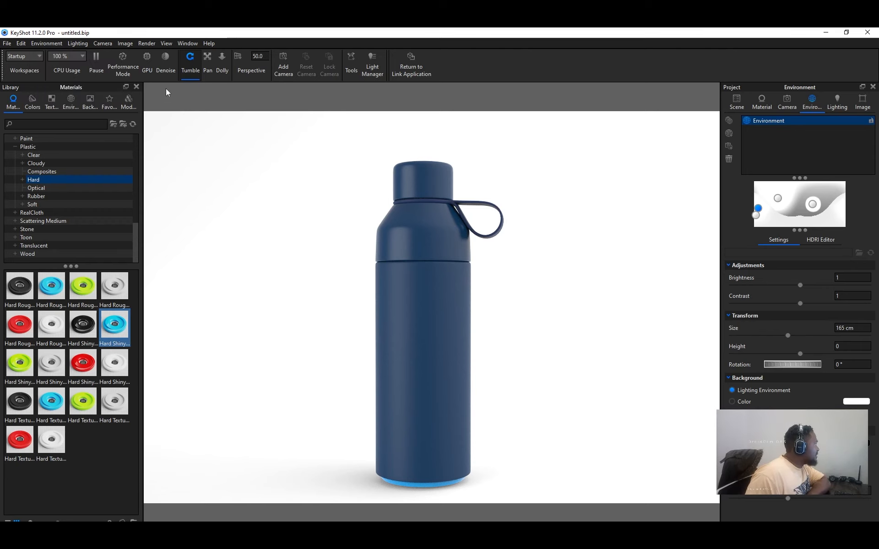
Switch the real-time view to GPU rendering and turn off denoising.
click(149, 74)
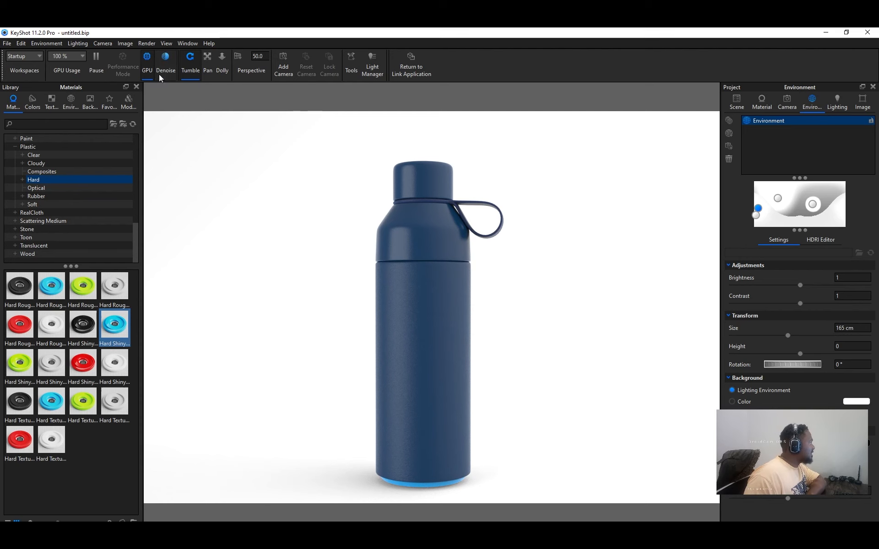
click(161, 73)
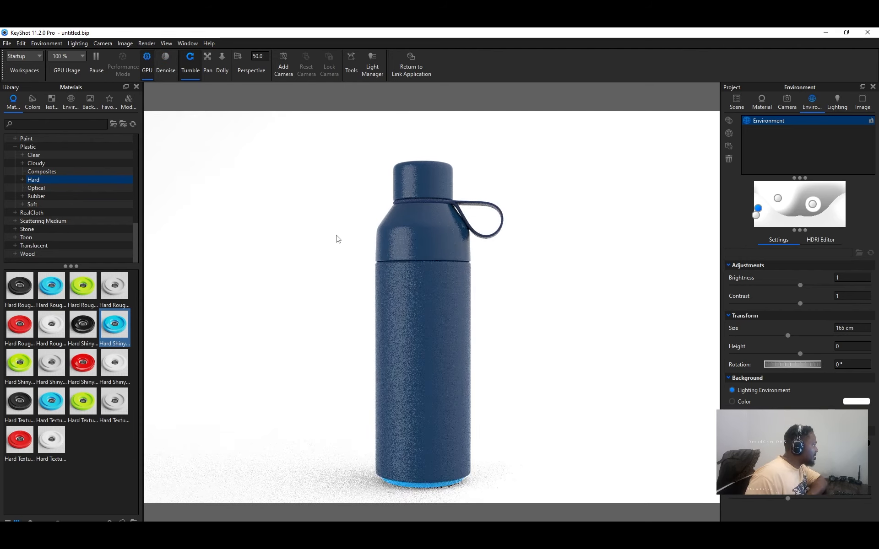
Enable Occlusion Ground Shadows for the environment and check the shadow under the bottle.
click(21, 43)
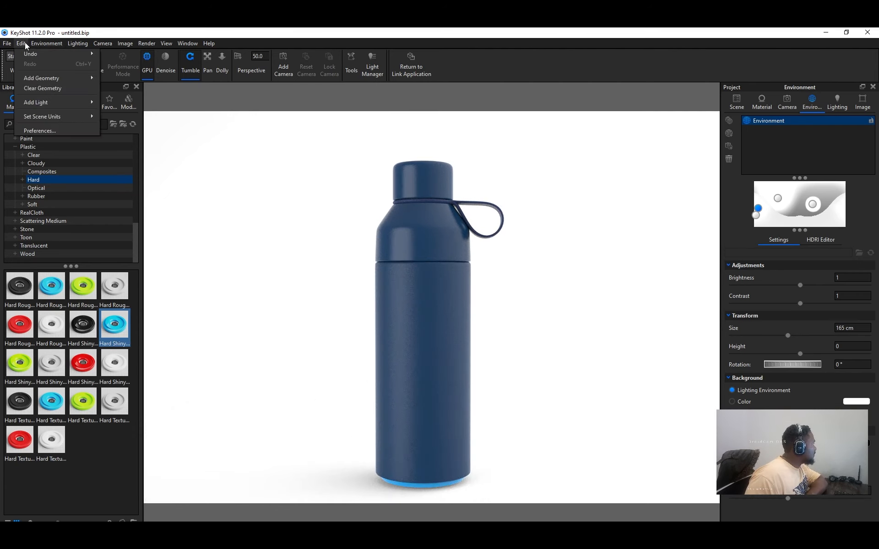
mouse_move(48, 43)
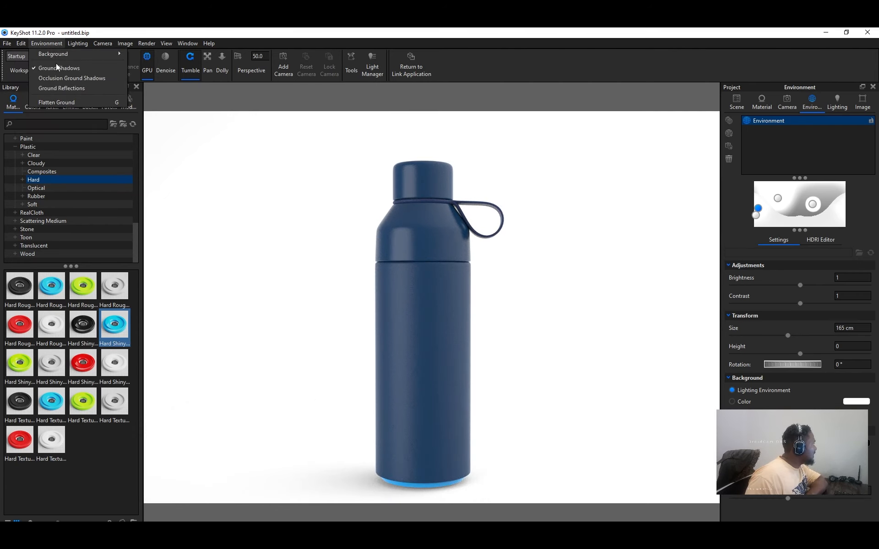
click(78, 79)
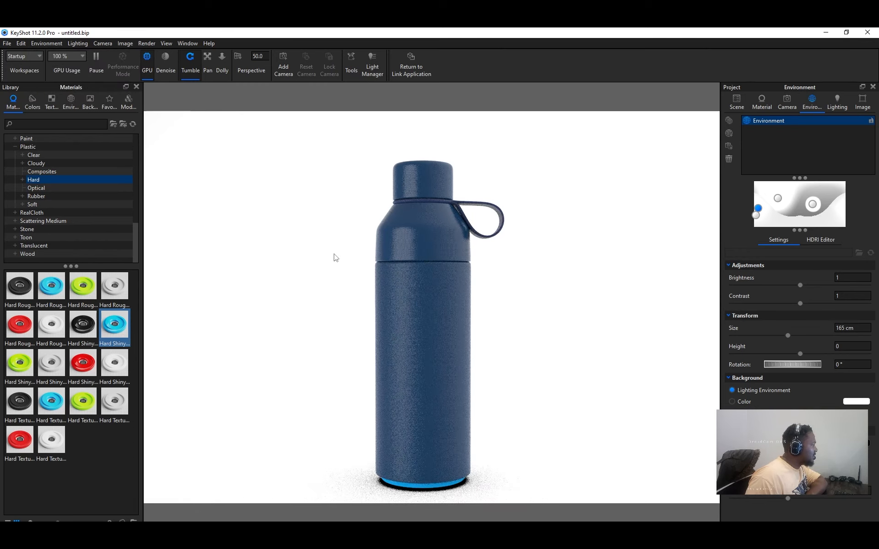
middle_drag(334, 255, 361, 249)
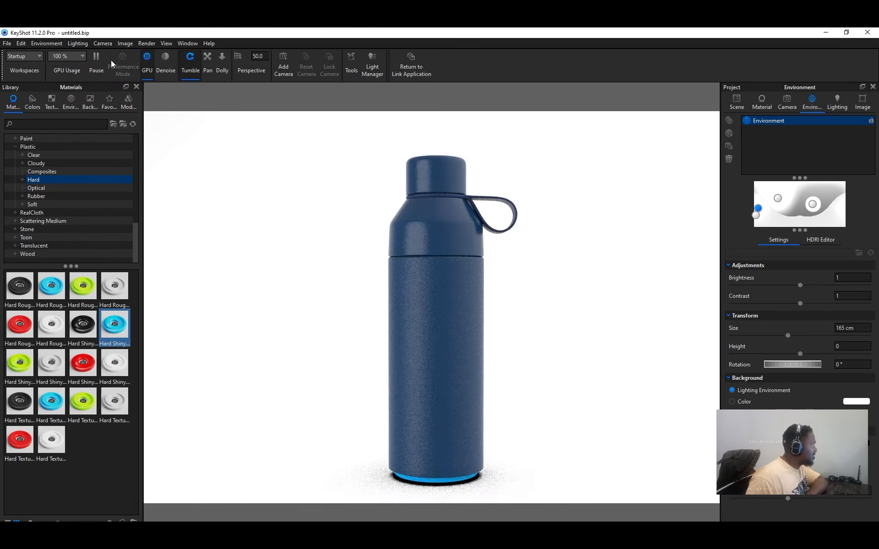
Enable Ground Illumination in the scene's lighting options.
click(79, 43)
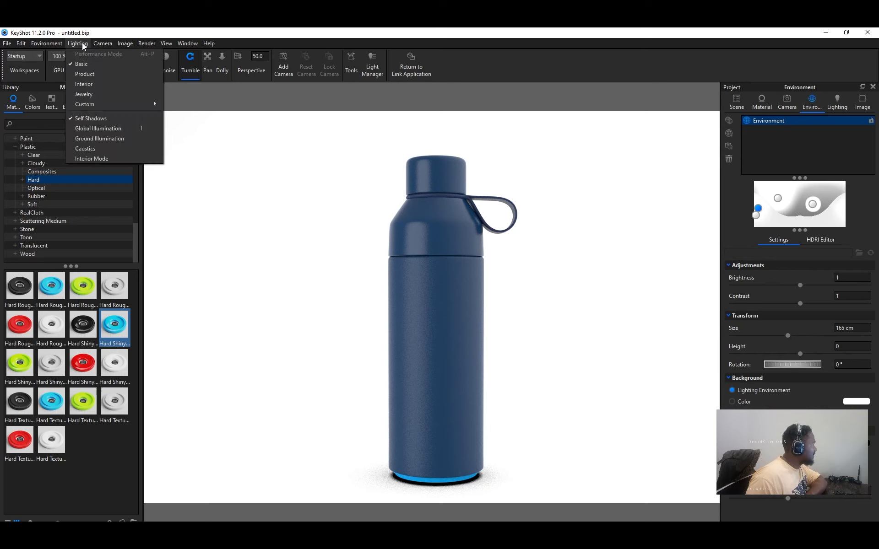
click(112, 136)
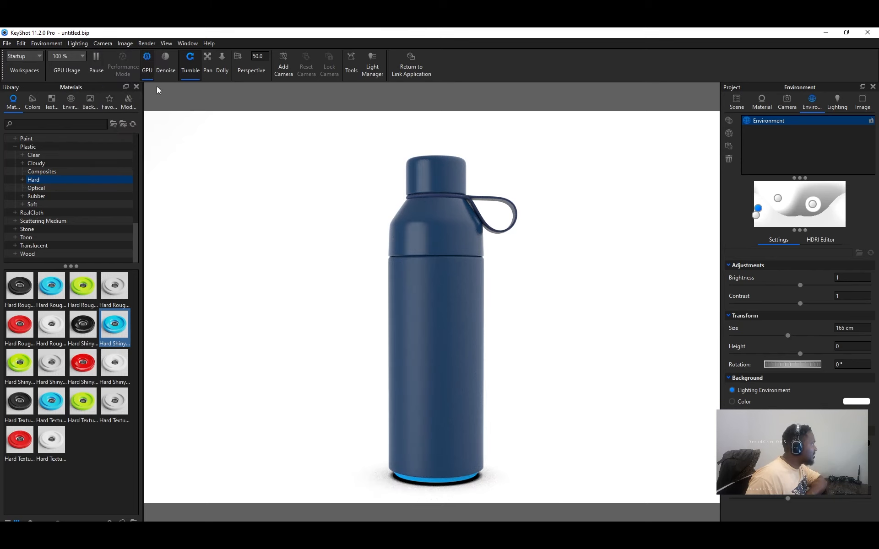
click(102, 43)
click(340, 211)
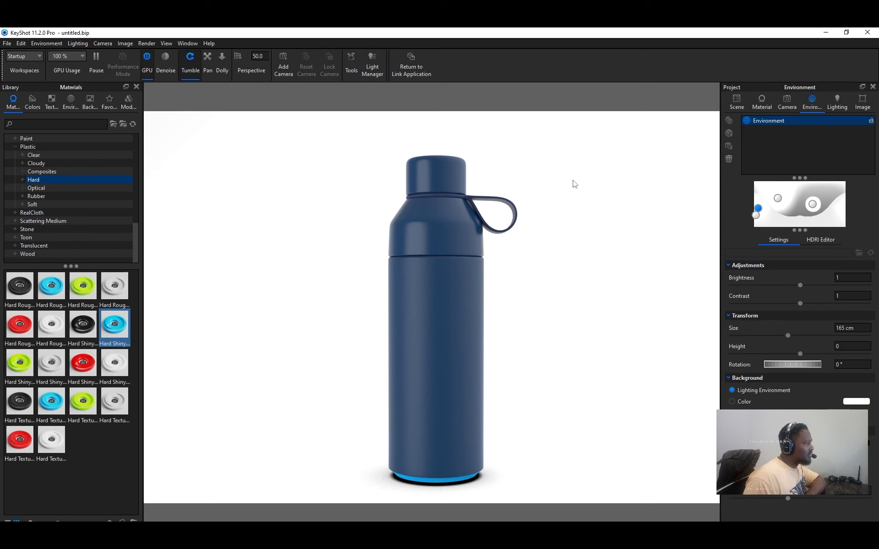
Add a new camera to the scene and name it render_Cam.
click(787, 103)
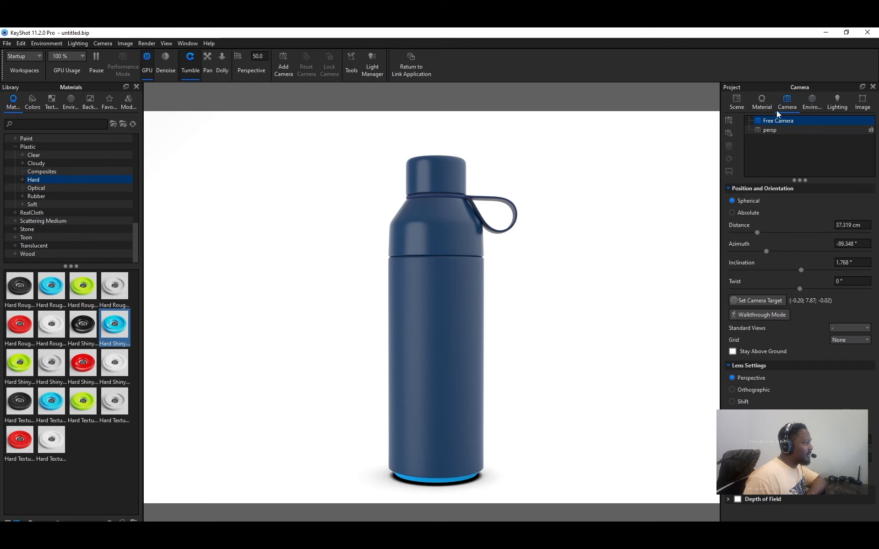
click(729, 120)
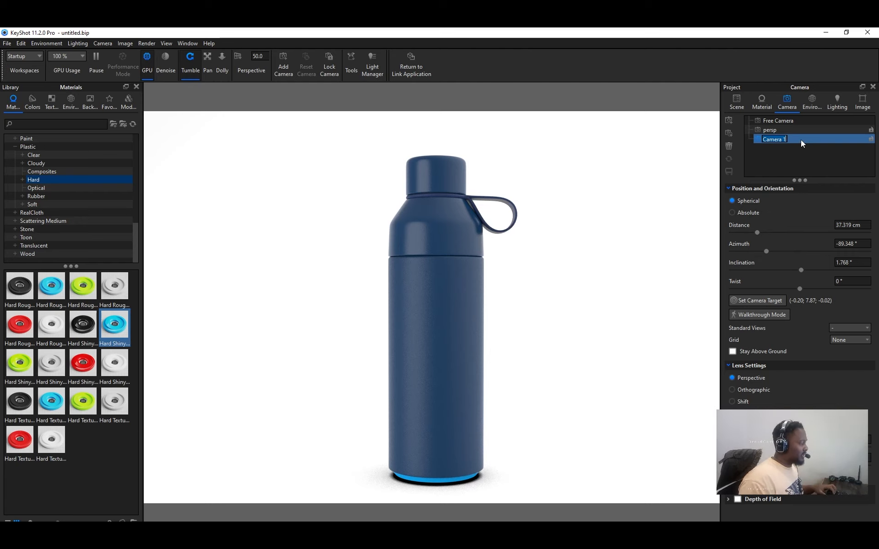
text(render C)
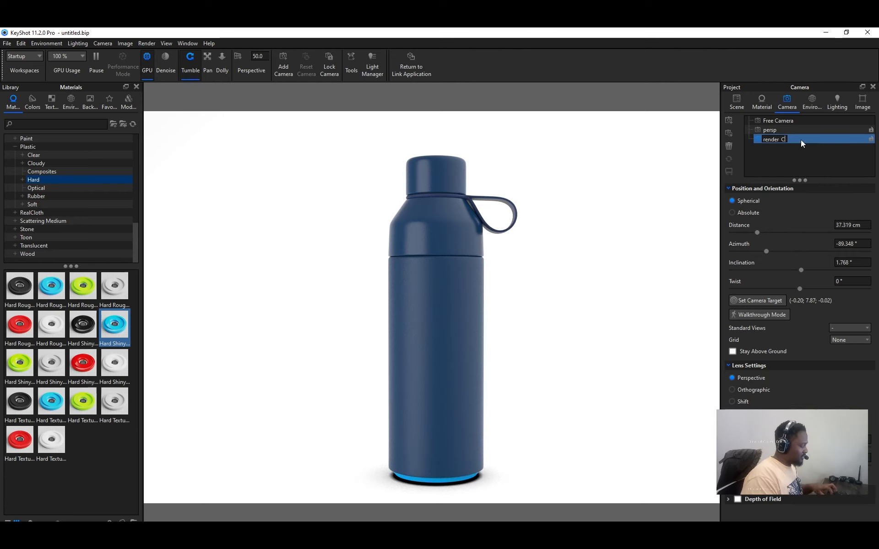
text(am)
key(Return)
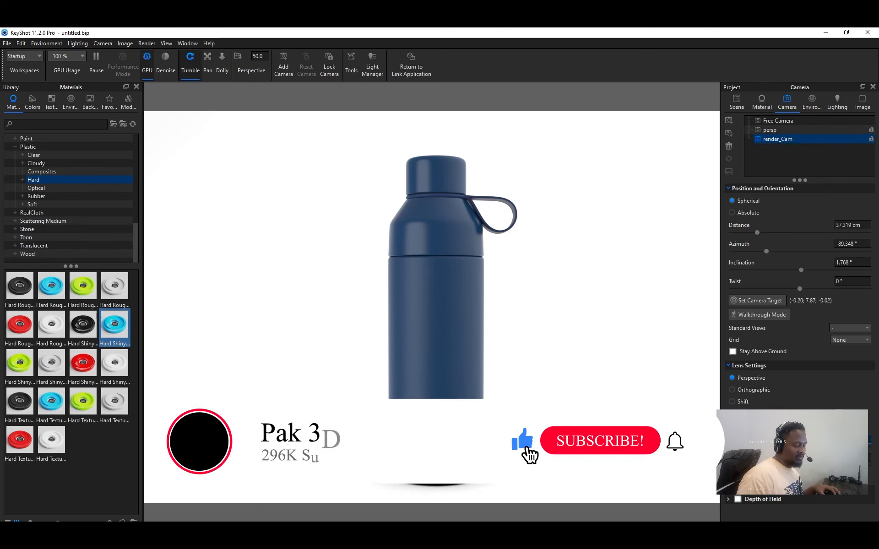
Set the render_Cam perspective focal length to 90 and reframe the camera so the whole bottle fills the image height.
text(90)
key(Return)
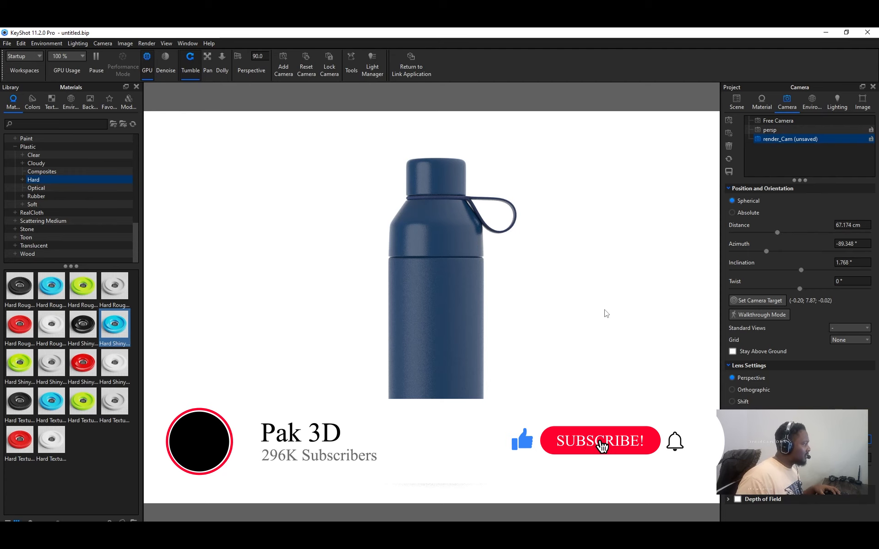
scroll(606, 308, down, 3)
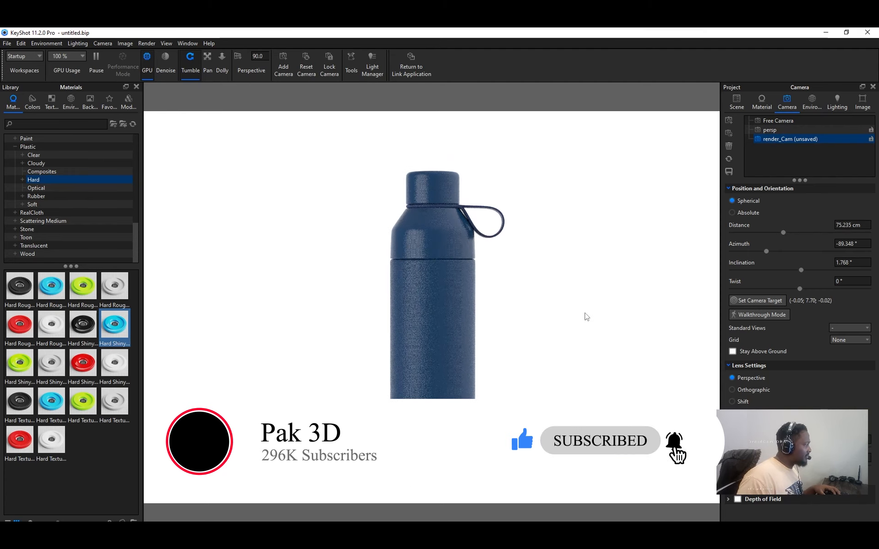
scroll(587, 317, up, 3)
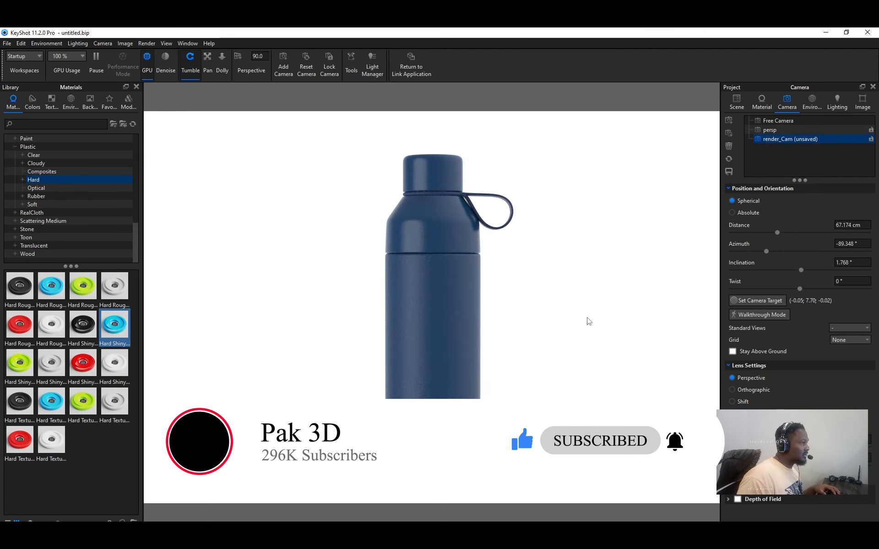
scroll(588, 321, up, 3)
middle_drag(592, 324, 591, 308)
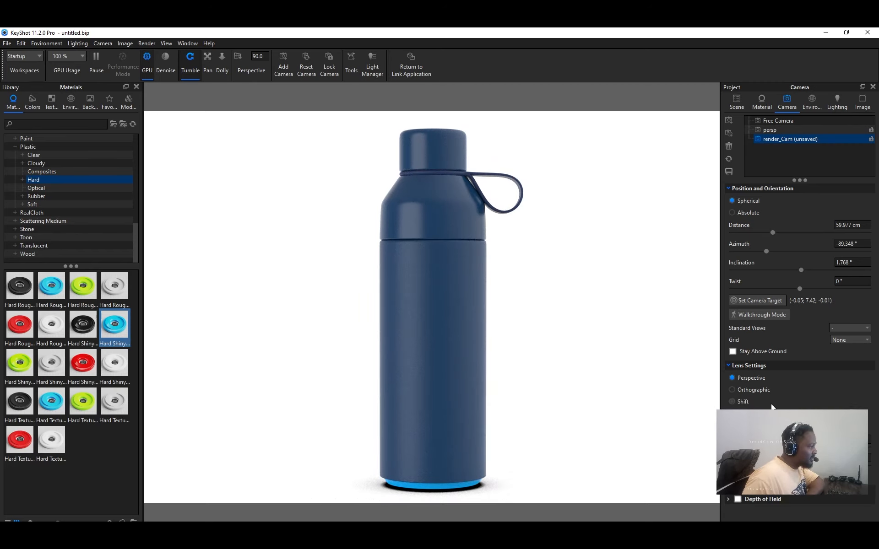
Switch the environment background from the lighting environment to a solid color.
click(813, 99)
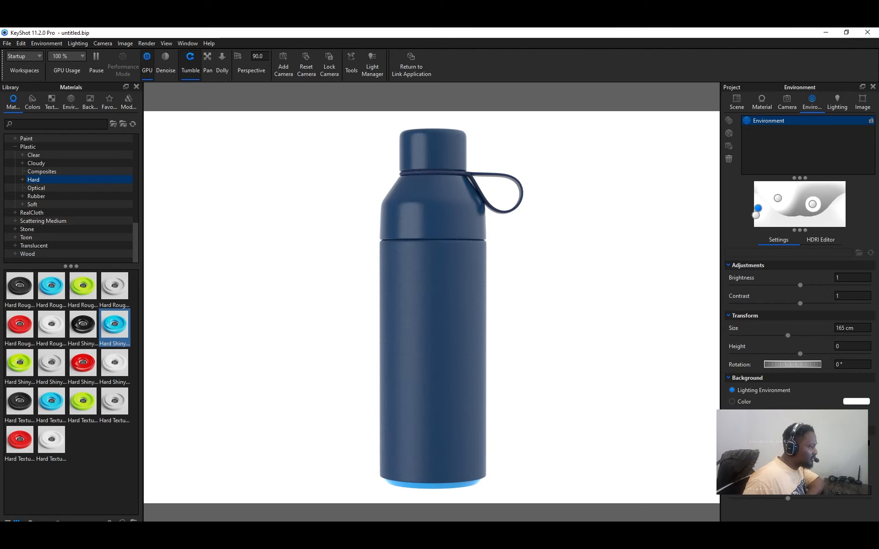
click(739, 402)
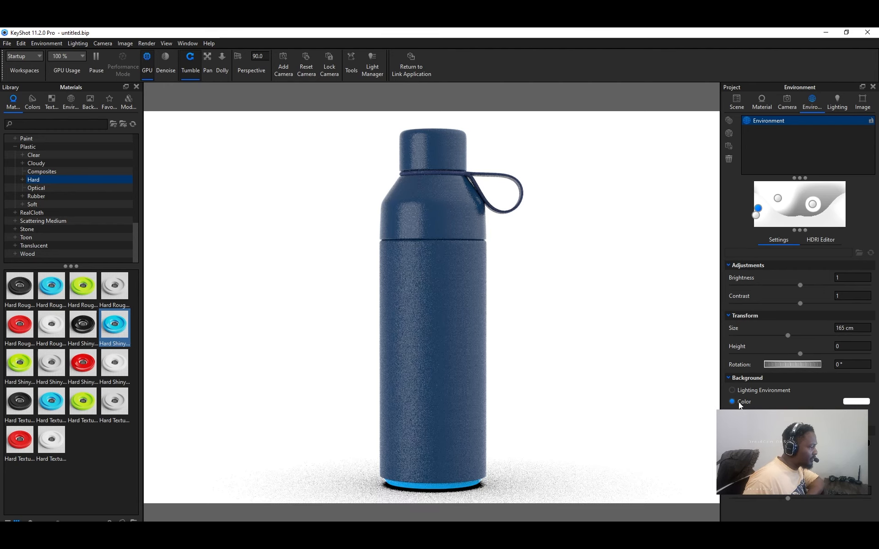
Try a light violet-blue background color (#9095F6) and restore it to white (#FFFFFF).
click(856, 401)
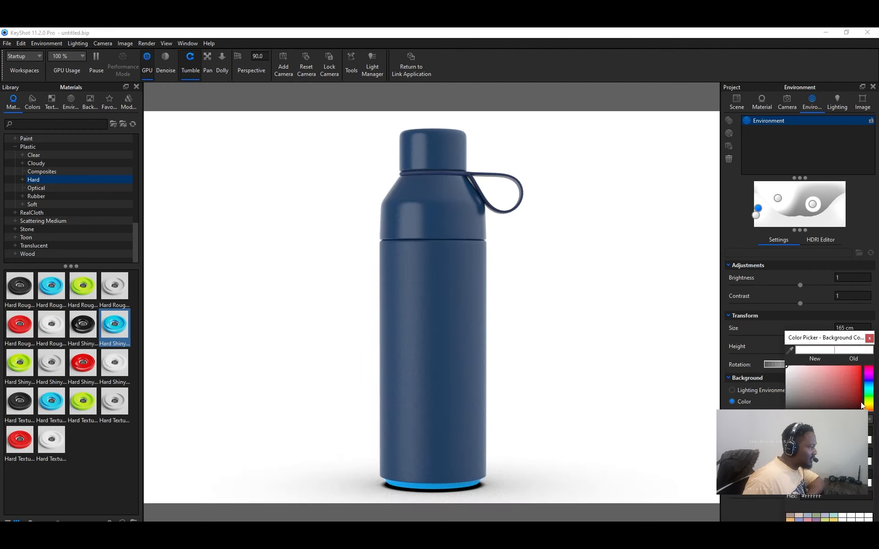
click(786, 397)
mouse_move(777, 396)
mouse_down()
mouse_move(835, 387)
mouse_move(795, 394)
mouse_move(830, 399)
mouse_move(868, 381)
mouse_up()
click(841, 382)
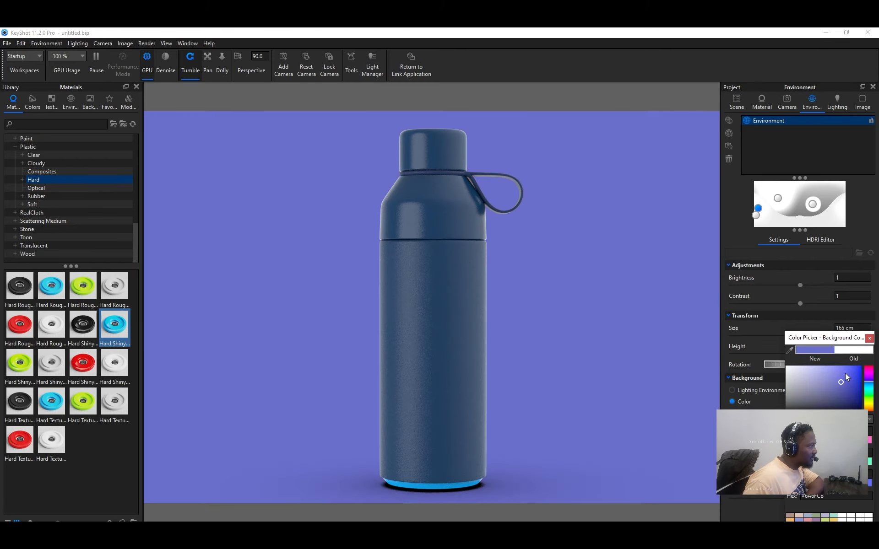
click(828, 372)
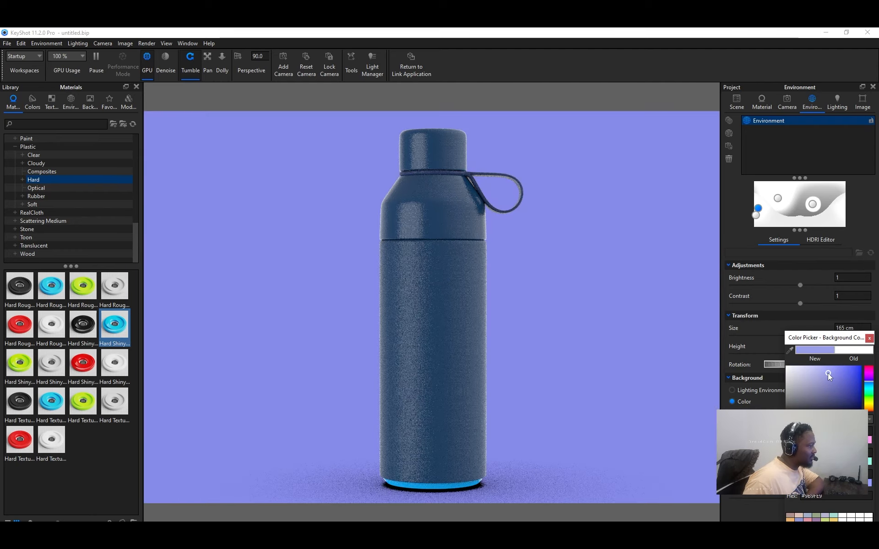
click(835, 369)
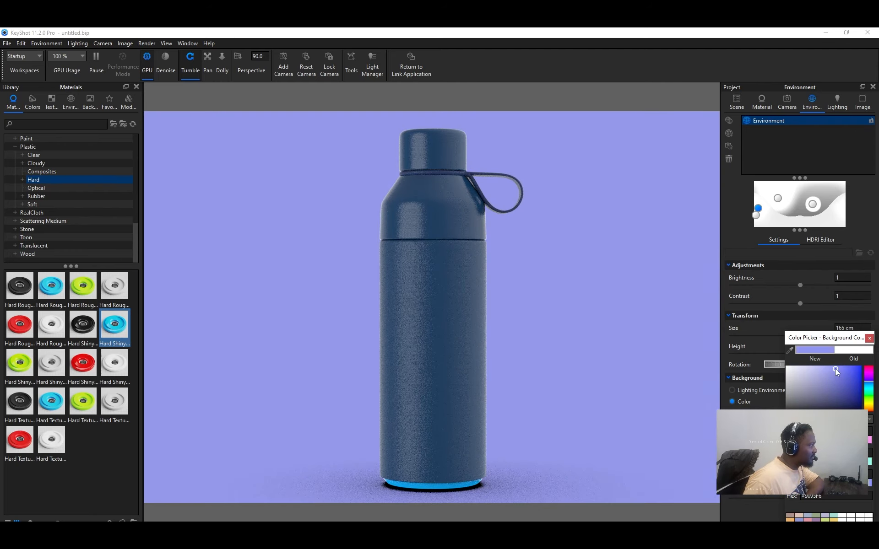
click(772, 401)
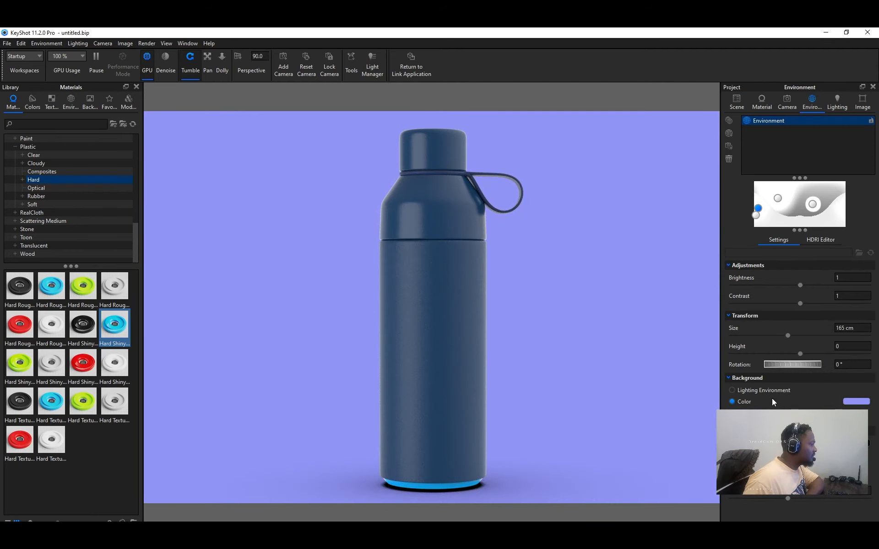
click(842, 401)
drag(799, 399, 760, 341)
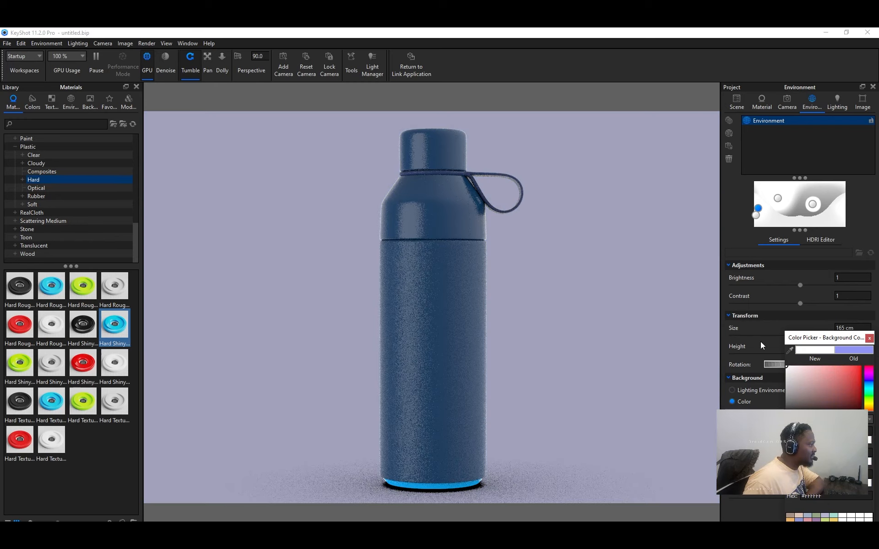
key(Escape)
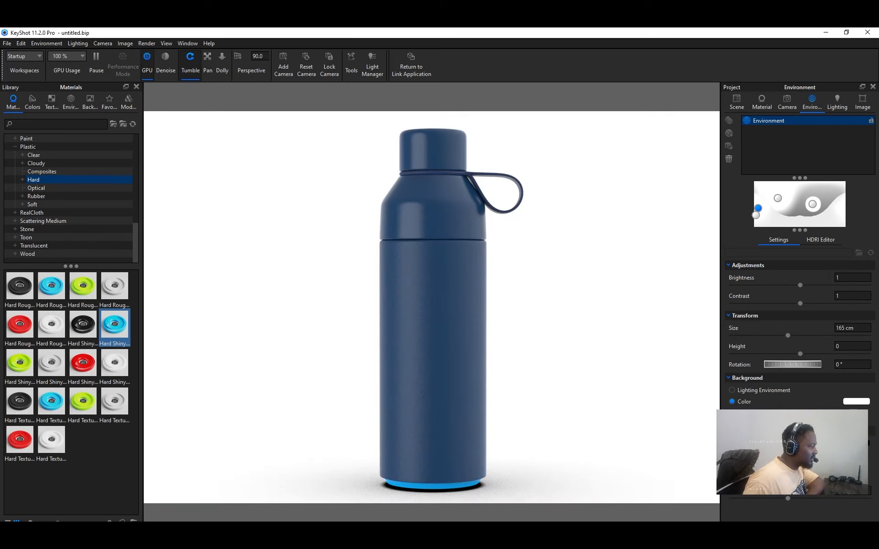
Turn off the ground shadow under the bottle and rotate the environment to 259°.
click(732, 443)
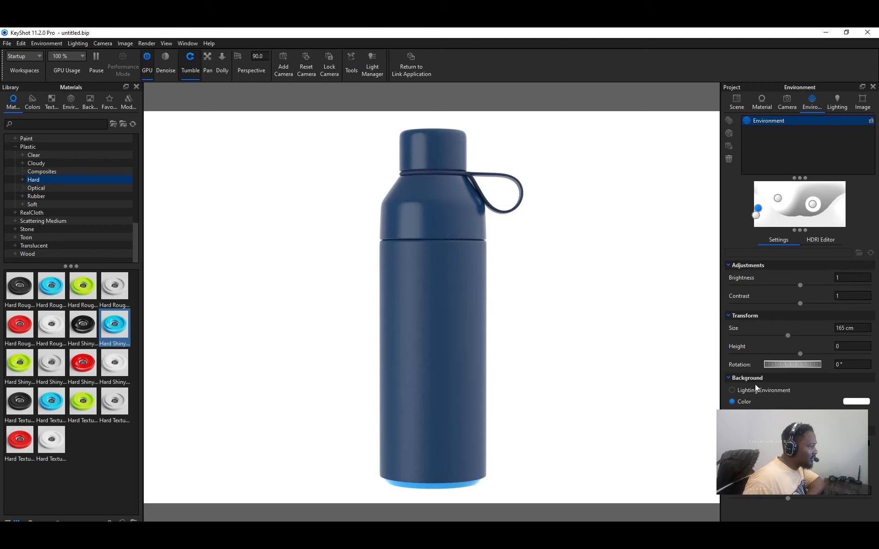
drag(804, 368, 878, 379)
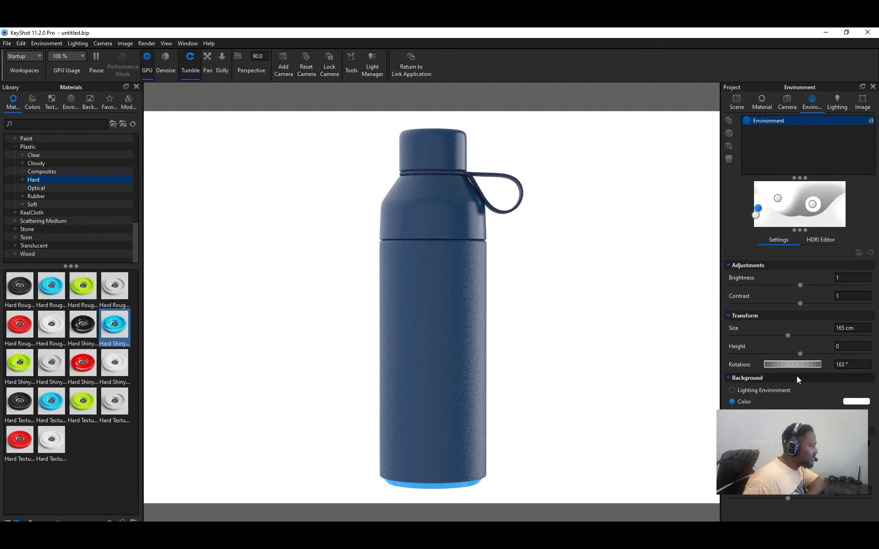
drag(774, 365, 843, 376)
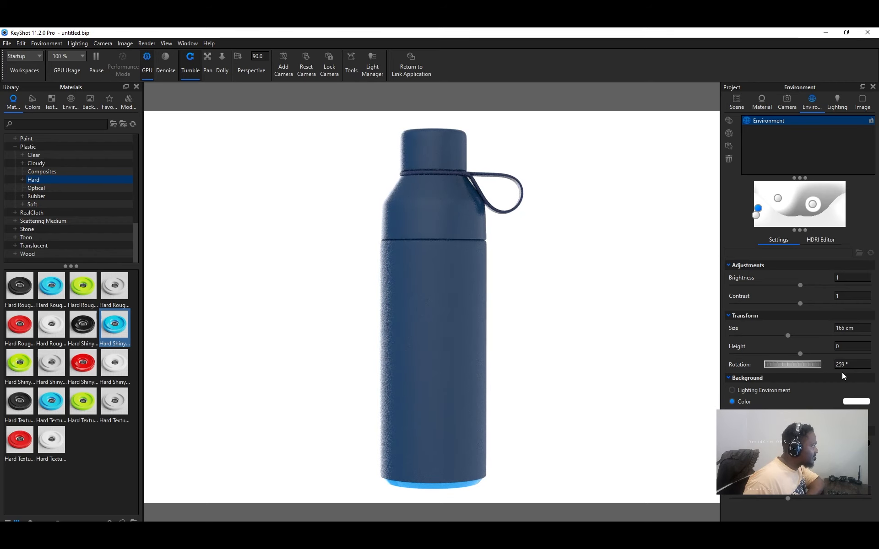
Try the Studio environments 2 Panels Straight 4K, 2 Panels Tilted 4K, 3 Panels Straight 4K and 3 Panels Tilted 4K on the bottle.
click(71, 102)
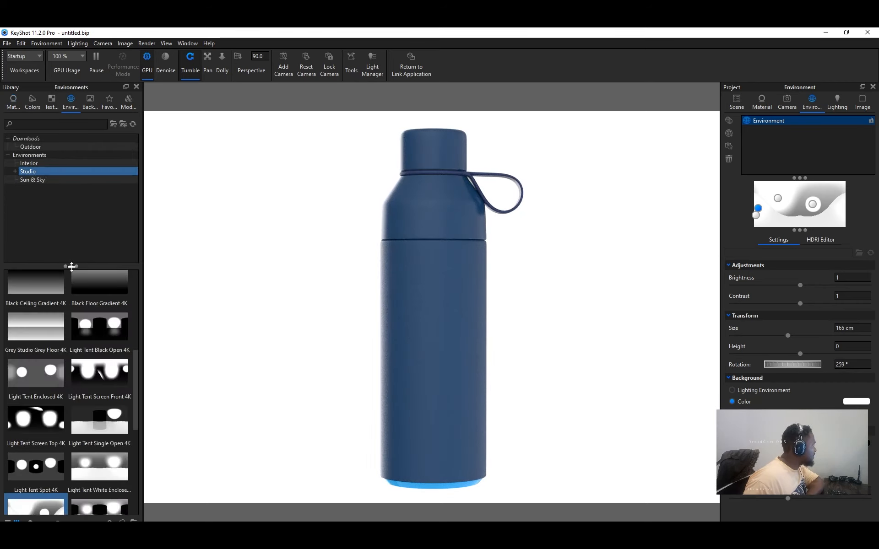
click(50, 294)
scroll(53, 295, up, 5)
drag(57, 293, 219, 292)
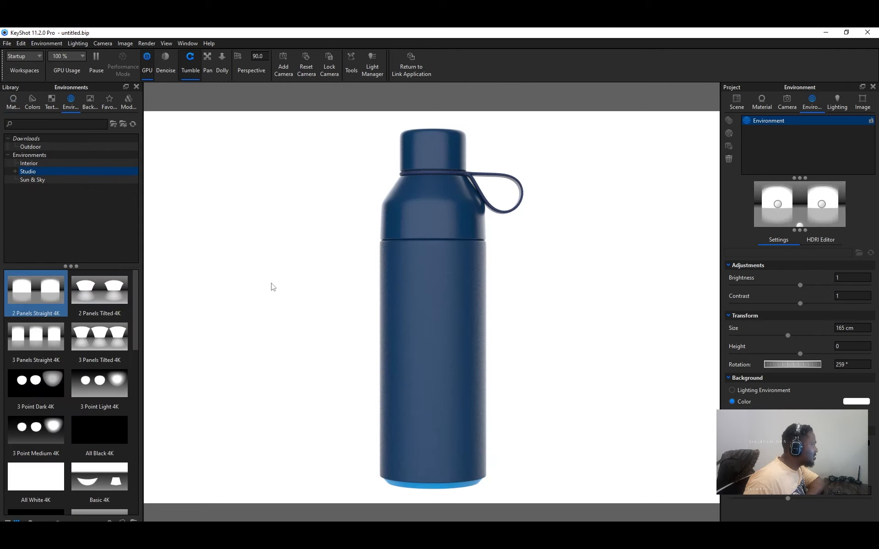
drag(809, 371, 809, 371)
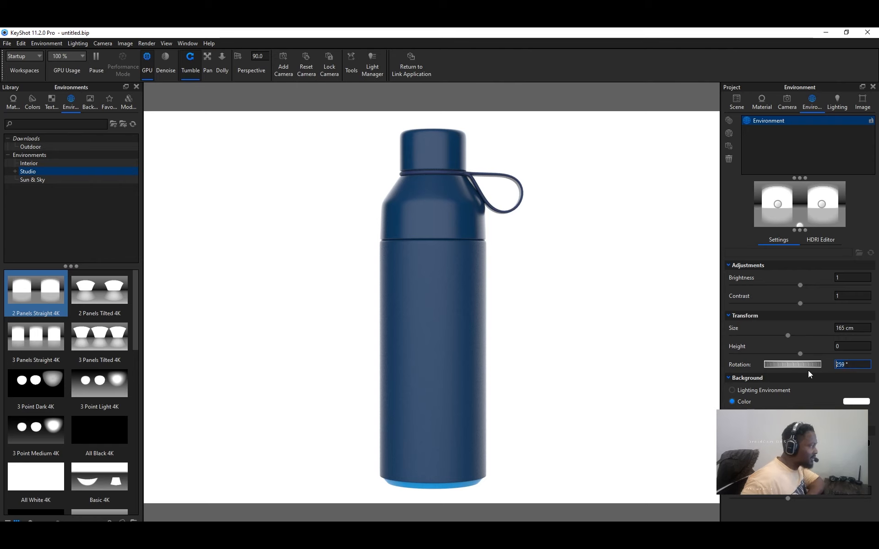
drag(101, 288, 210, 262)
drag(46, 332, 168, 322)
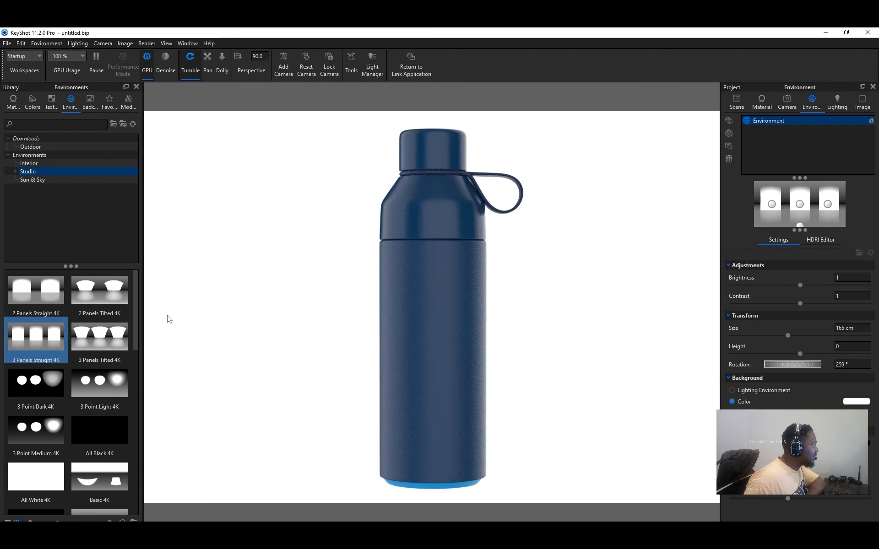
drag(99, 336, 211, 330)
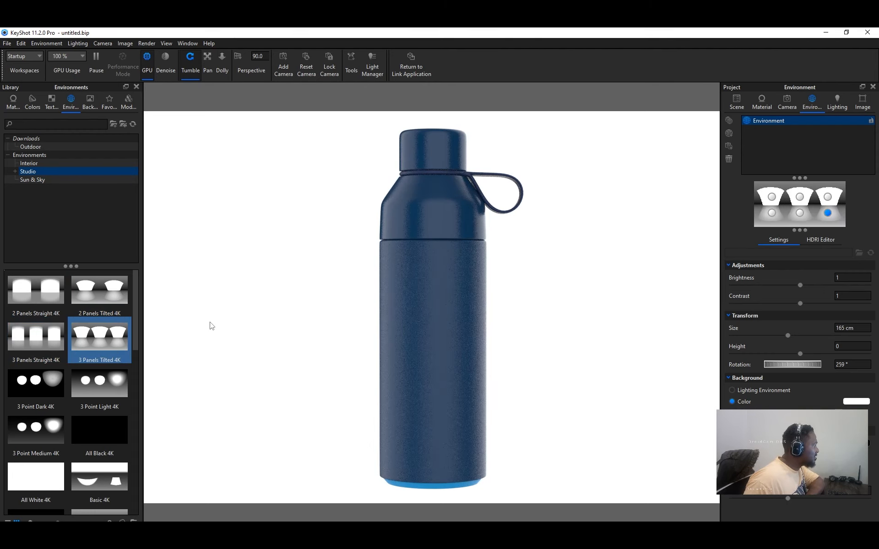
Try the Studio environments 3 Point Dark 4K, 3 Point Light 4K and 3 Point Medium 4K on the bottle.
drag(46, 387, 183, 353)
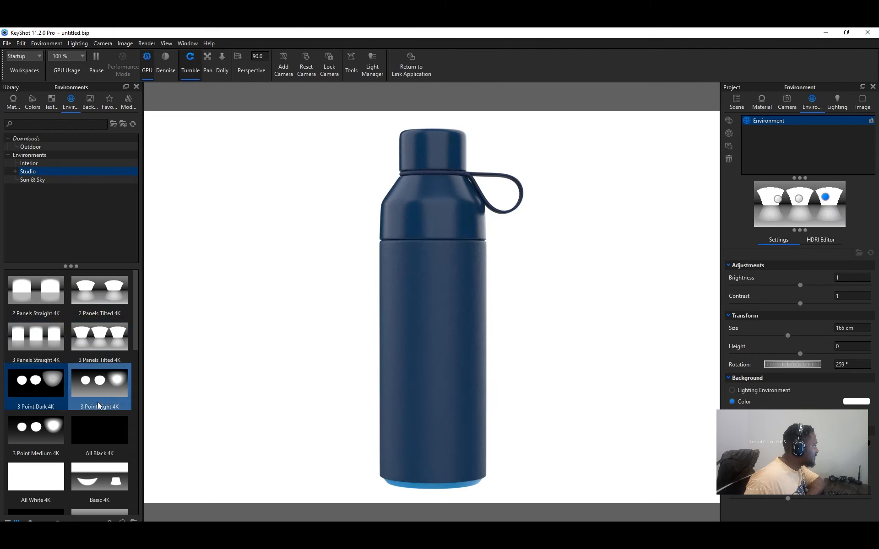
drag(101, 394, 222, 391)
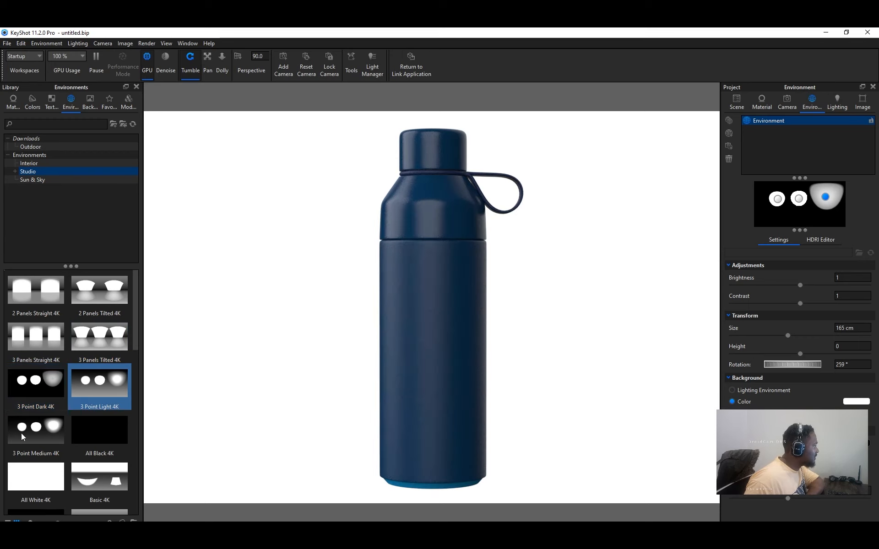
drag(37, 434, 225, 389)
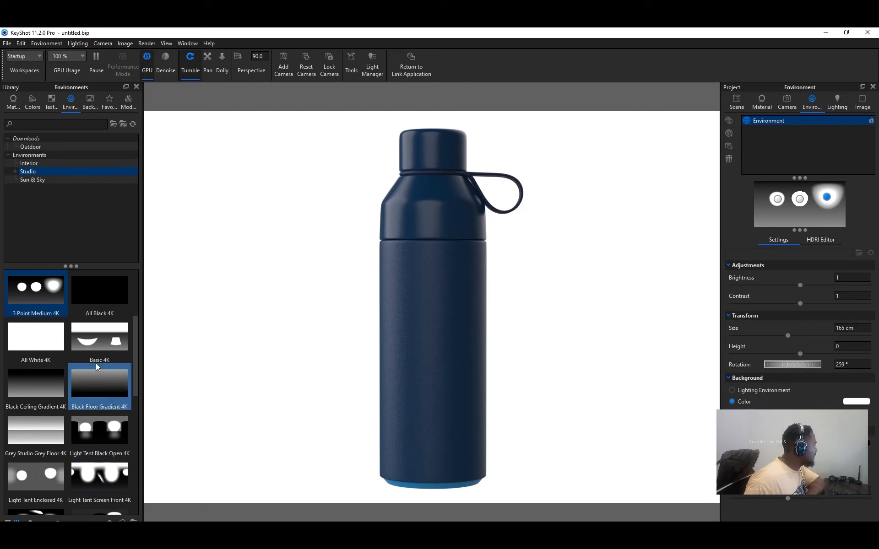
Try the Basic 4K, Black Floor Gradient 4K, Light Tent Black Open 4K and Light Tent Enclosed 4K environments.
drag(96, 345, 243, 328)
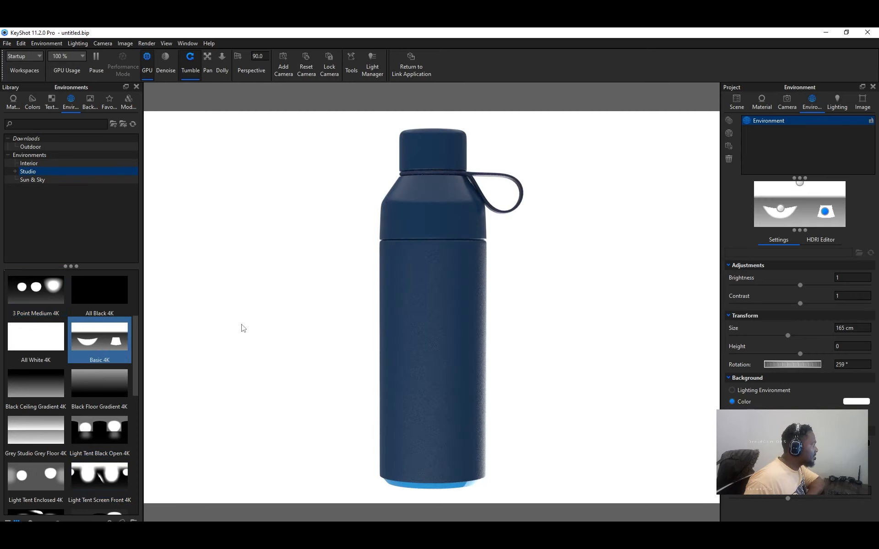
drag(99, 384, 161, 368)
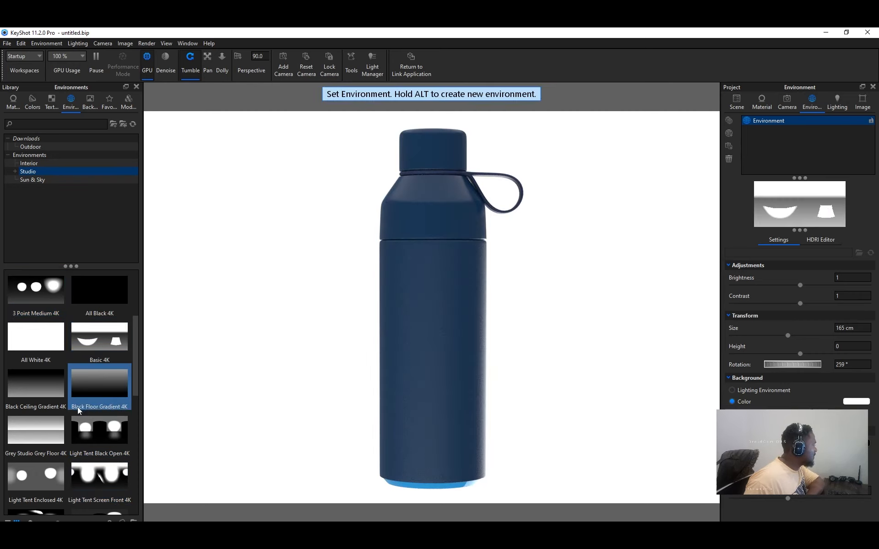
drag(102, 431, 172, 417)
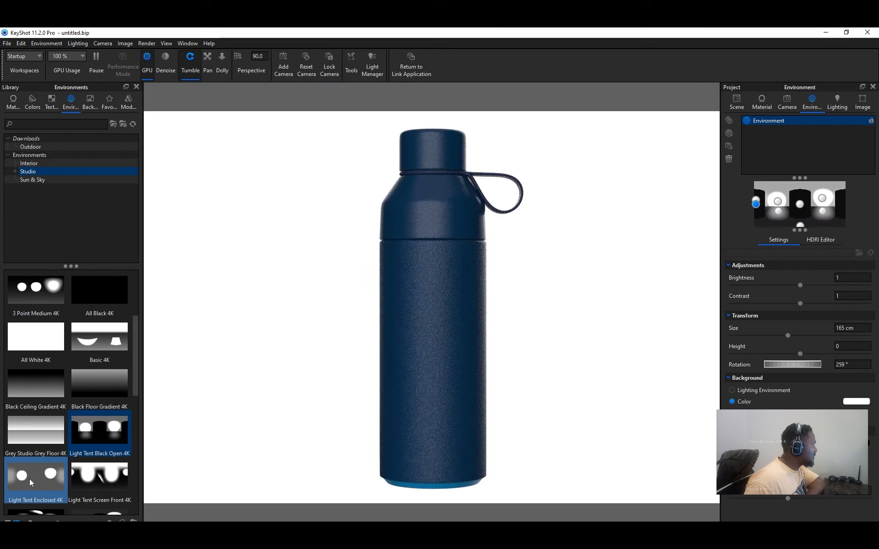
drag(30, 479, 241, 402)
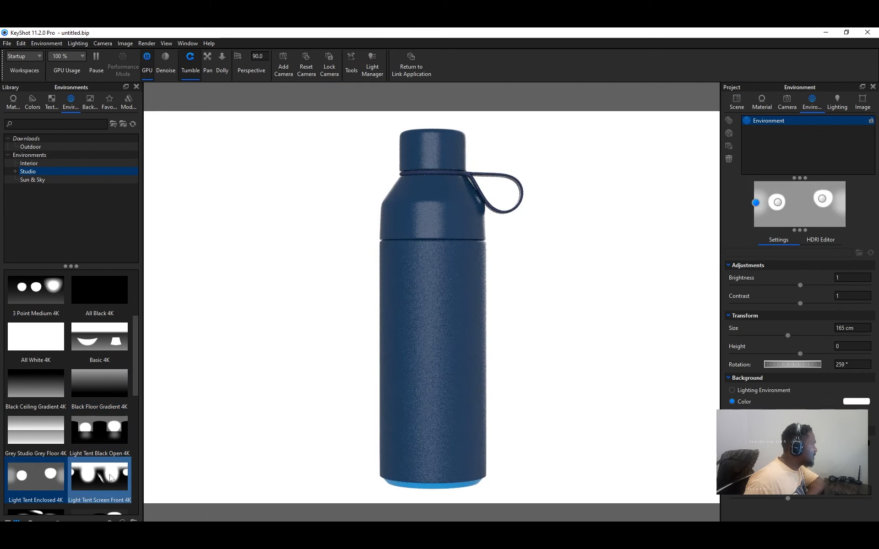
Apply the Light Tent Screen Front 4K studio environment to the bottle and reset its rotation to 0°.
drag(100, 476, 263, 372)
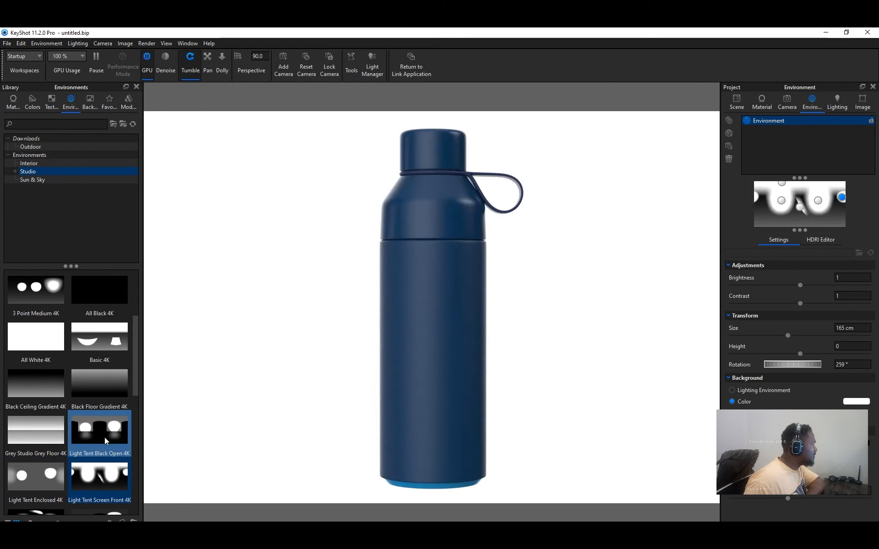
mouse_move(104, 438)
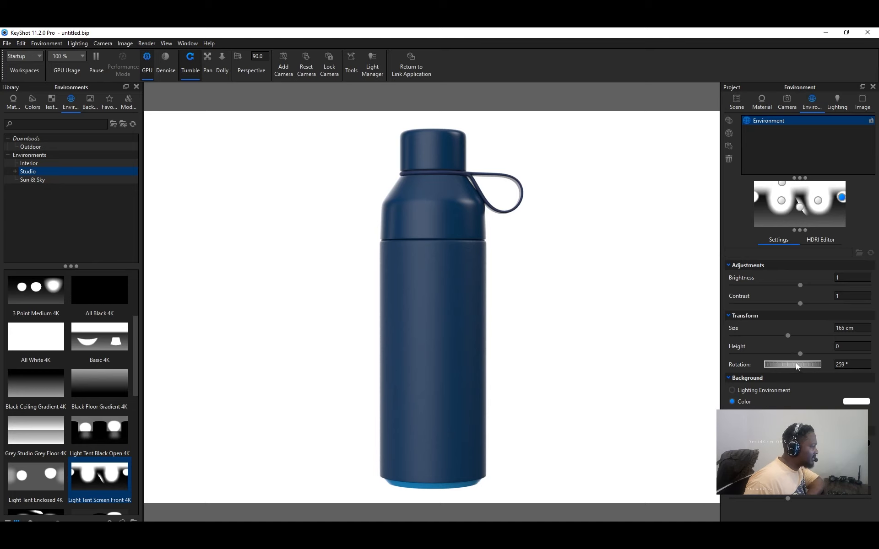
double_click(858, 365)
text(2)
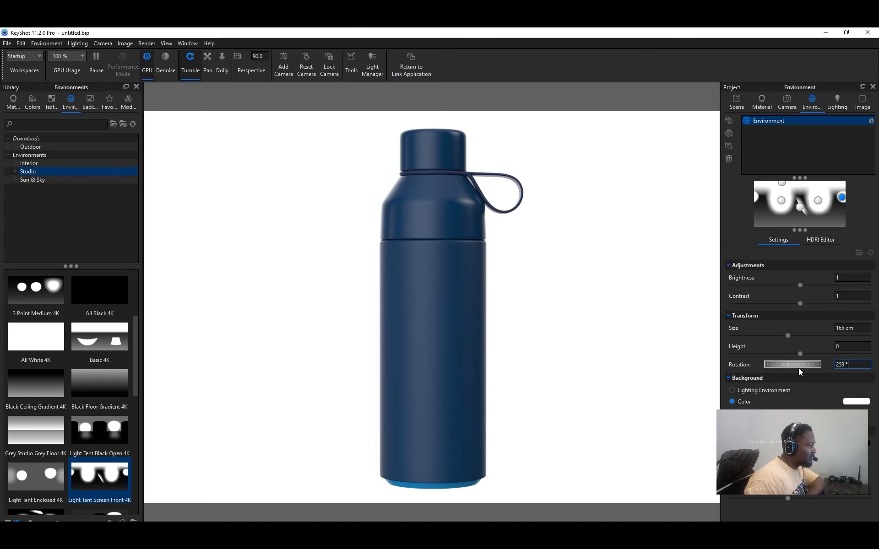
key(BackSpace)
text(0)
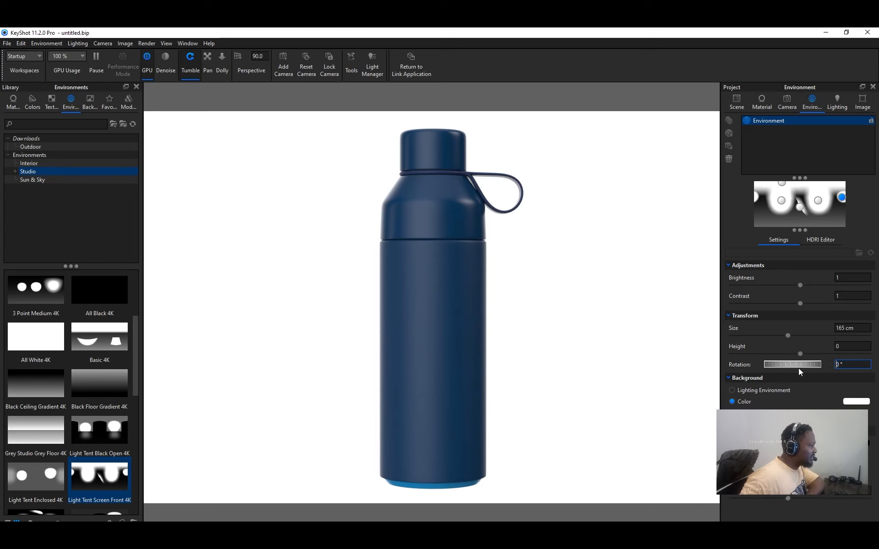
Try several rotations of the environment around the bottle, resetting to 0° once, and leave the rotation at 4°.
drag(784, 364, 820, 365)
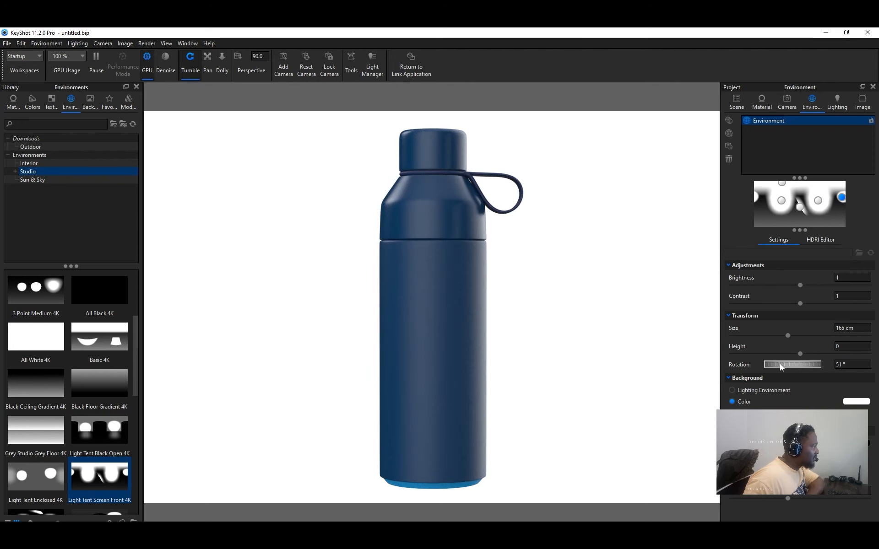
drag(771, 364, 795, 365)
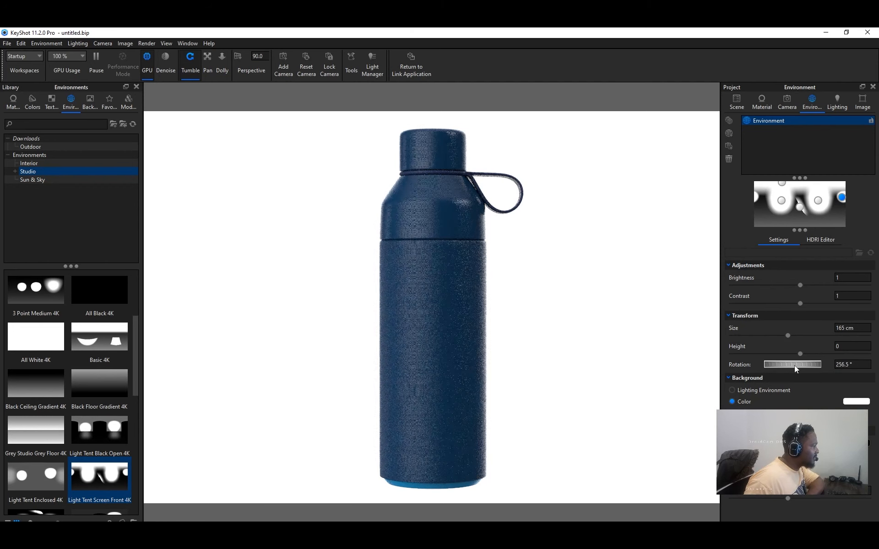
double_click(850, 365)
text(0)
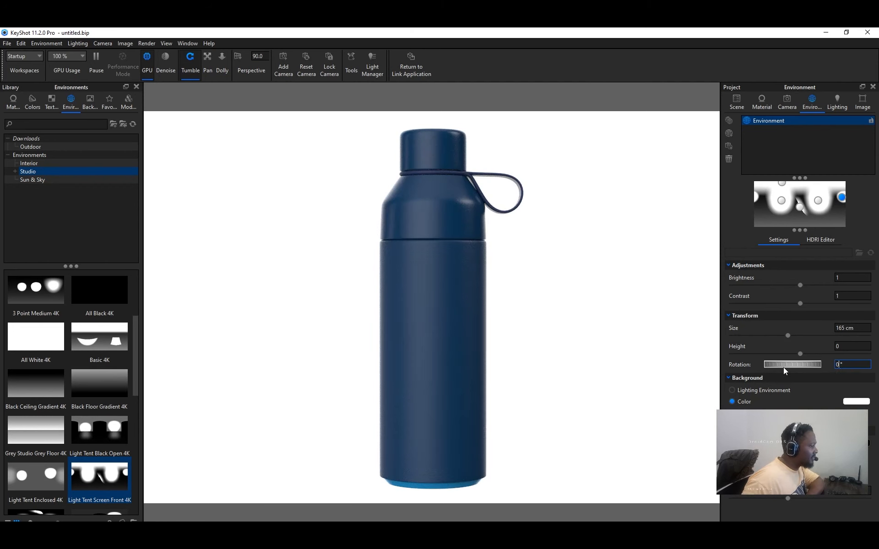
key(Return)
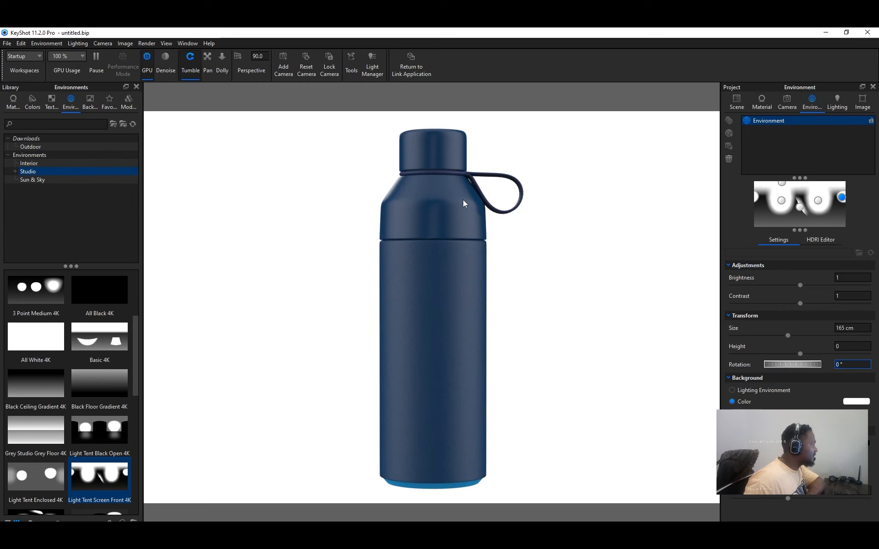
drag(789, 364, 729, 364)
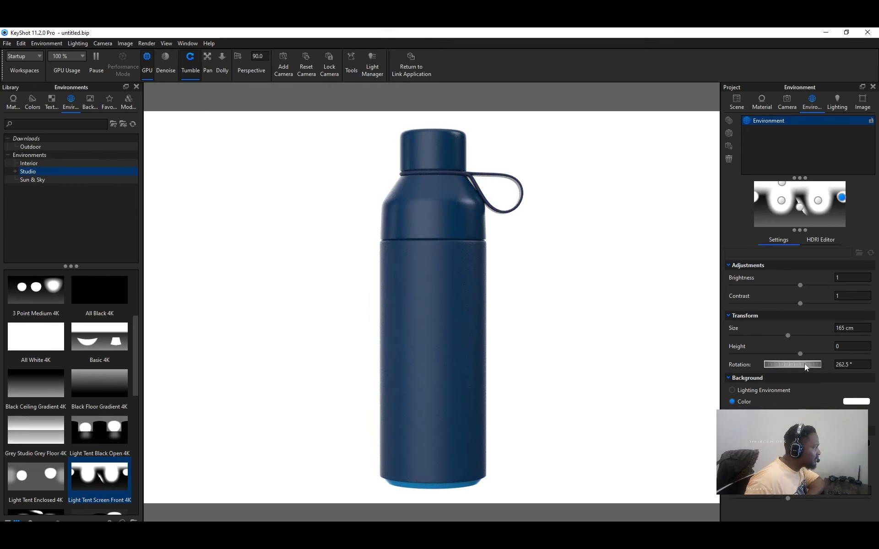
drag(804, 364, 746, 364)
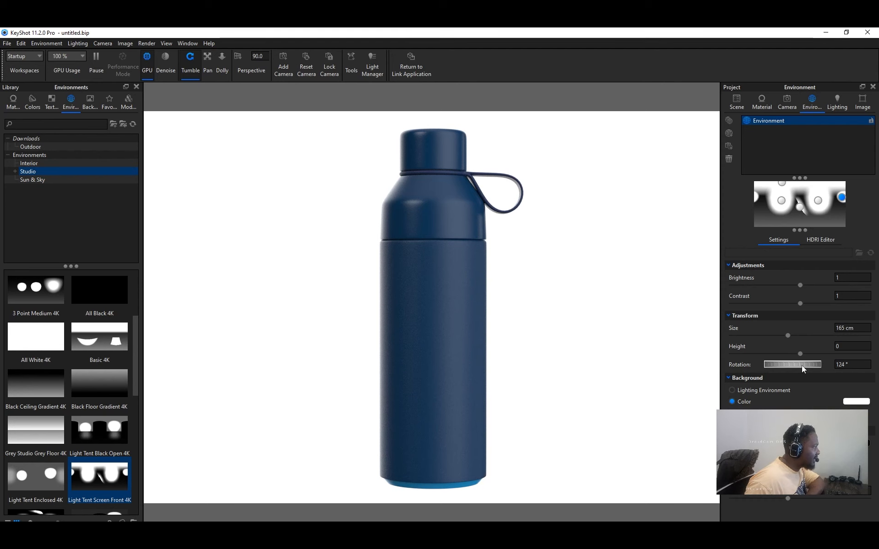
drag(800, 365, 722, 362)
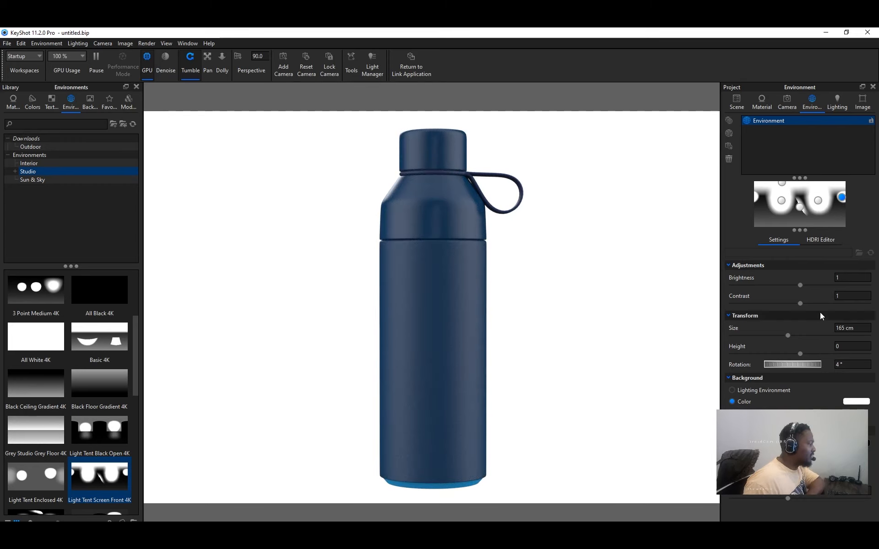
Try environment brightness values of 2, 1 and 1.1 on the bottle.
drag(845, 278, 789, 278)
text(2)
key(Return)
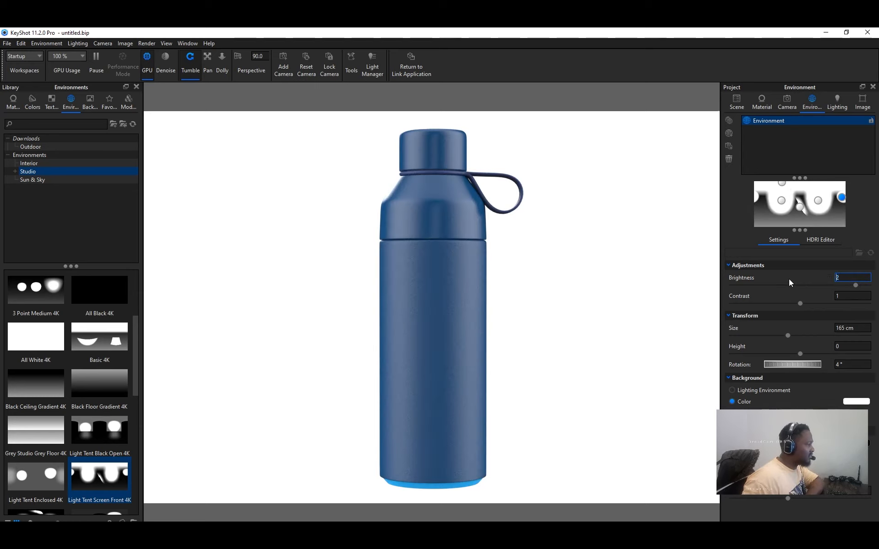
text(1)
key(Return)
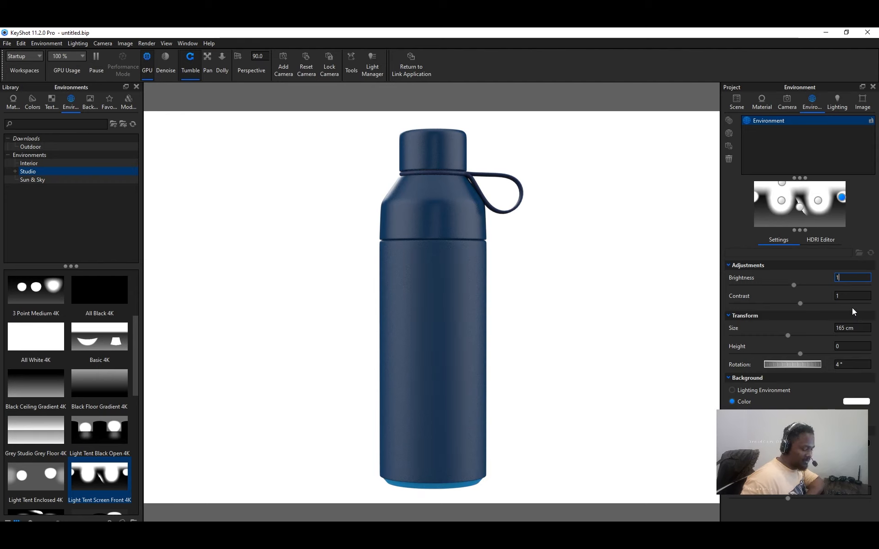
text(1.1)
key(Return)
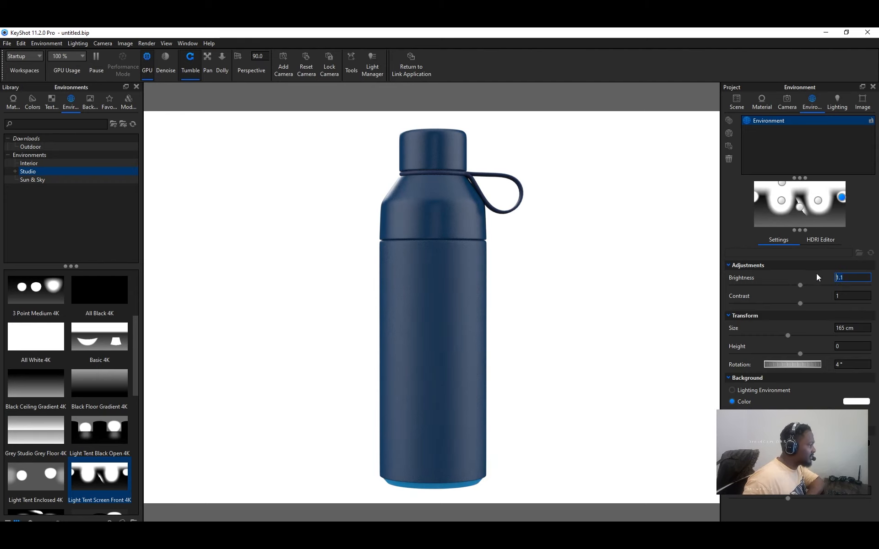
Set the environment brightness to 1.3.
text(1)
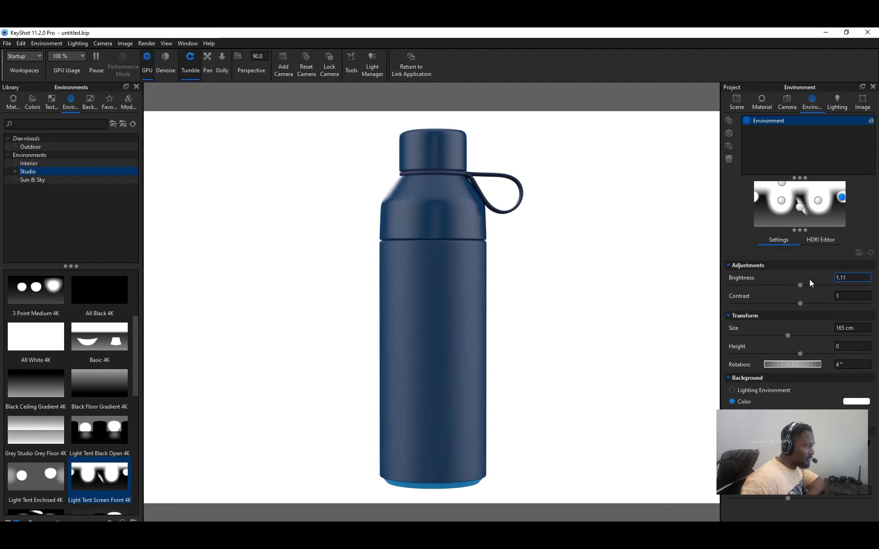
key(BackSpace)
key(BackSpace)
key(BackSpace)
text(.3)
key(Return)
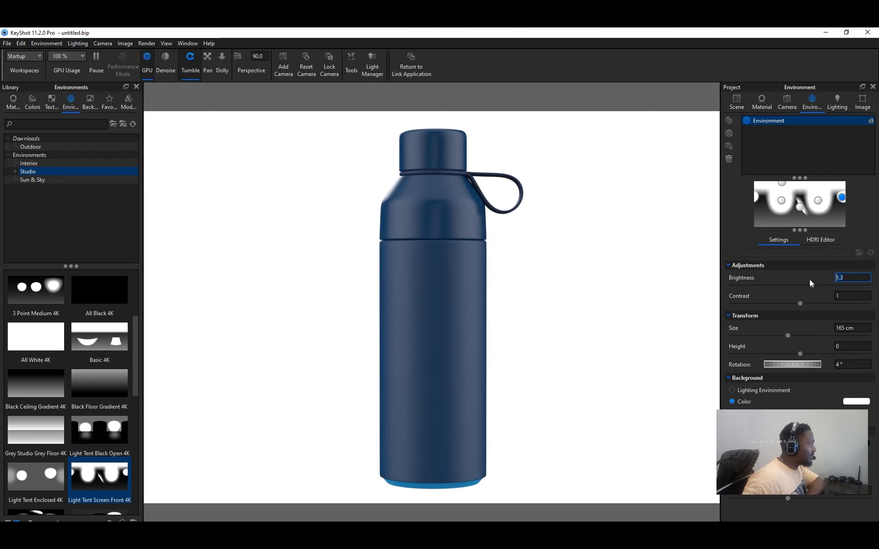
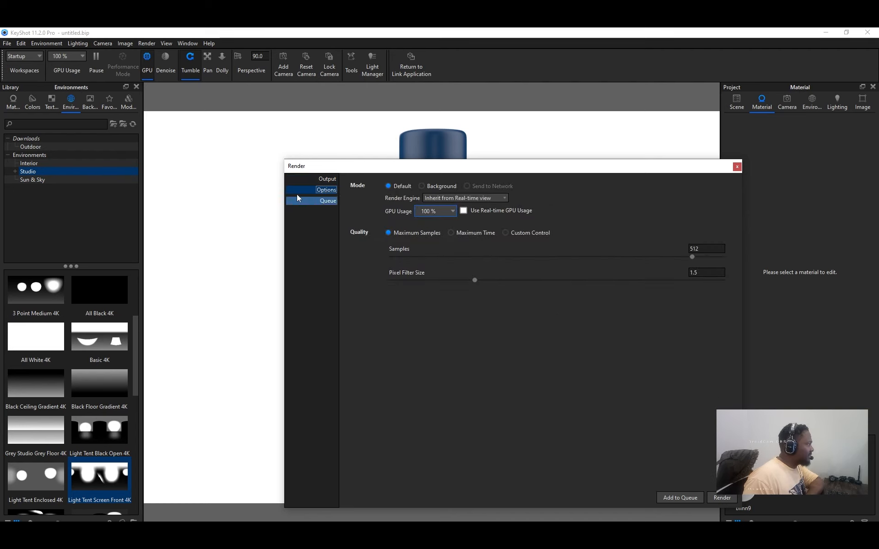
Review the render queue, options and output settings, and render the still image with the unsaved render_Cam position as it is.
click(327, 200)
click(327, 190)
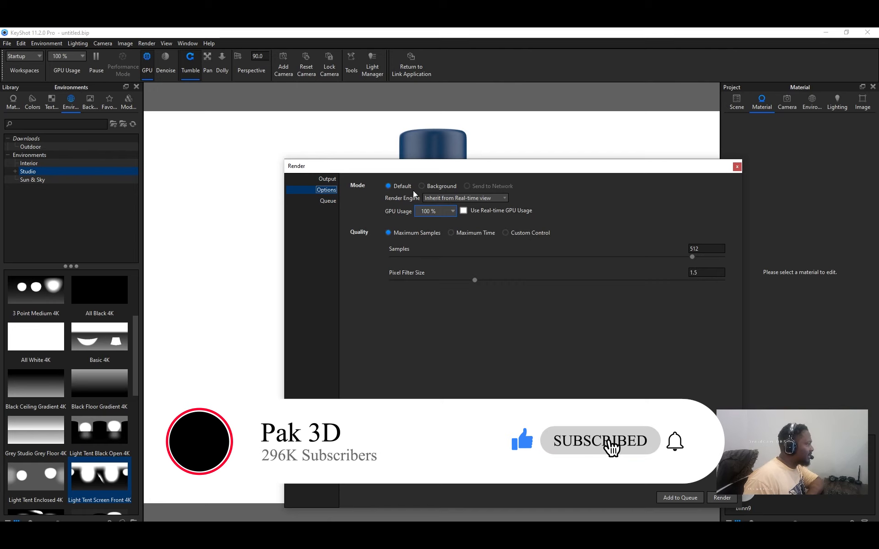
click(327, 180)
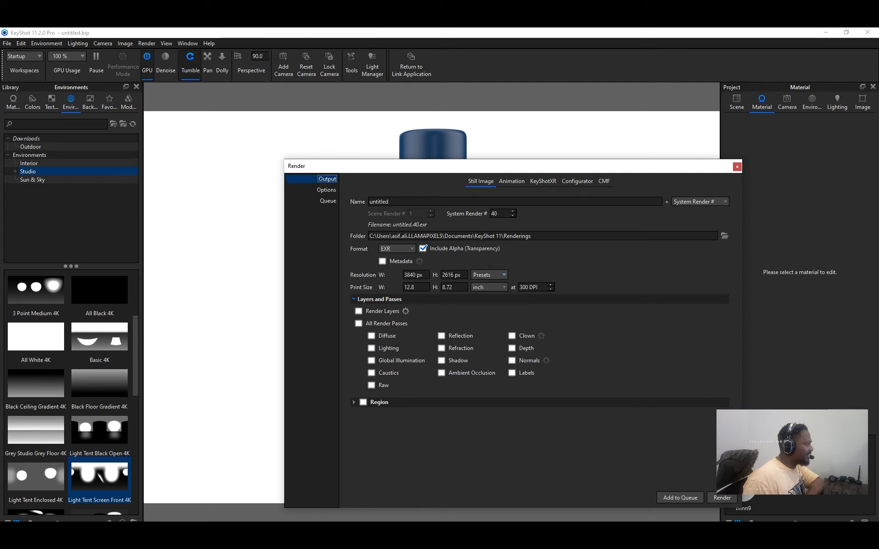
click(721, 498)
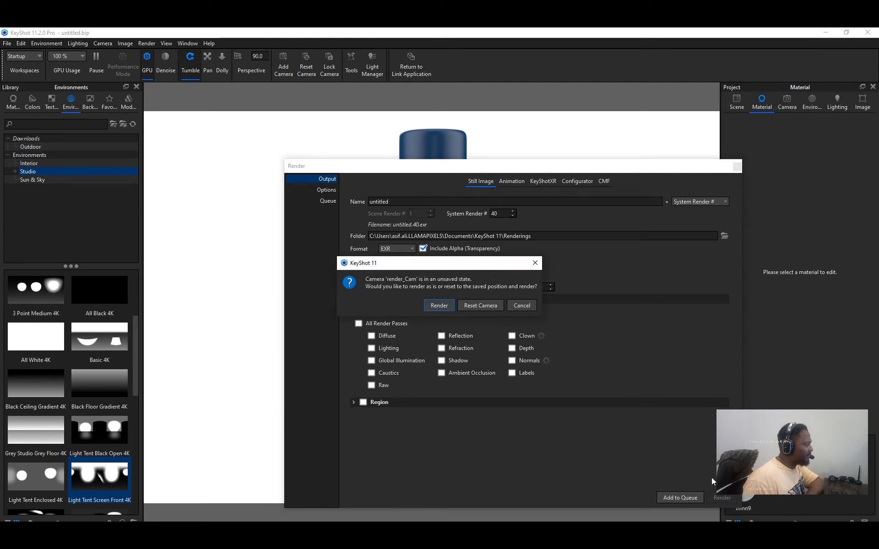
click(439, 306)
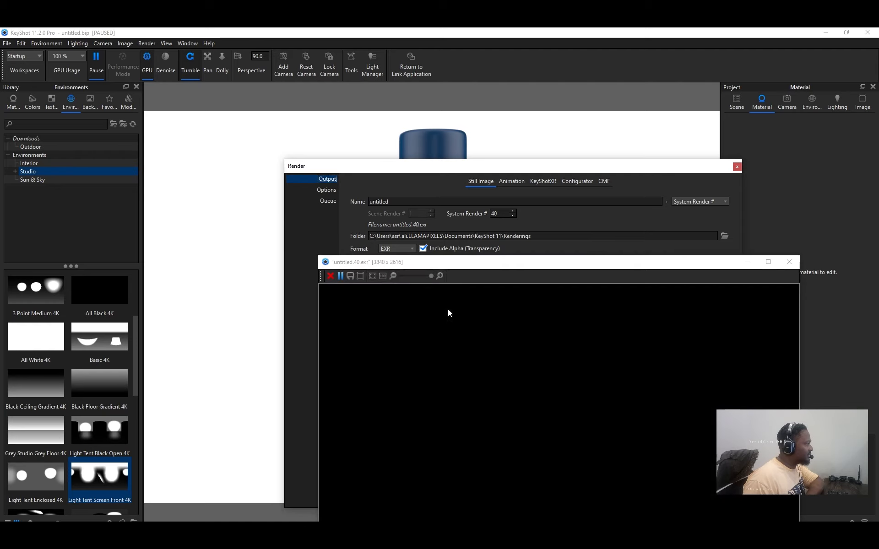
Inspect the rendered bottle as a whole and up close, save the finished render and leave the render settings for the camera settings.
drag(444, 265, 292, 111)
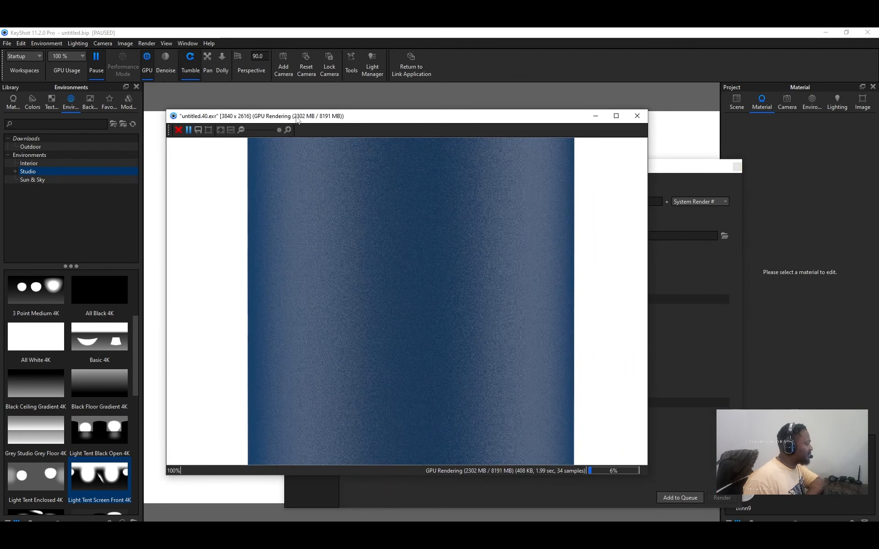
scroll(589, 171, down, 5)
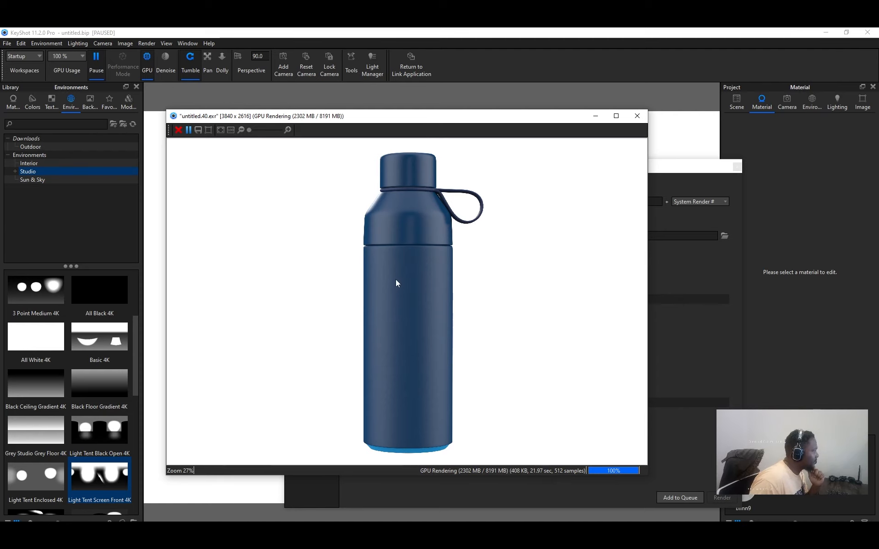
scroll(396, 282, up, 2)
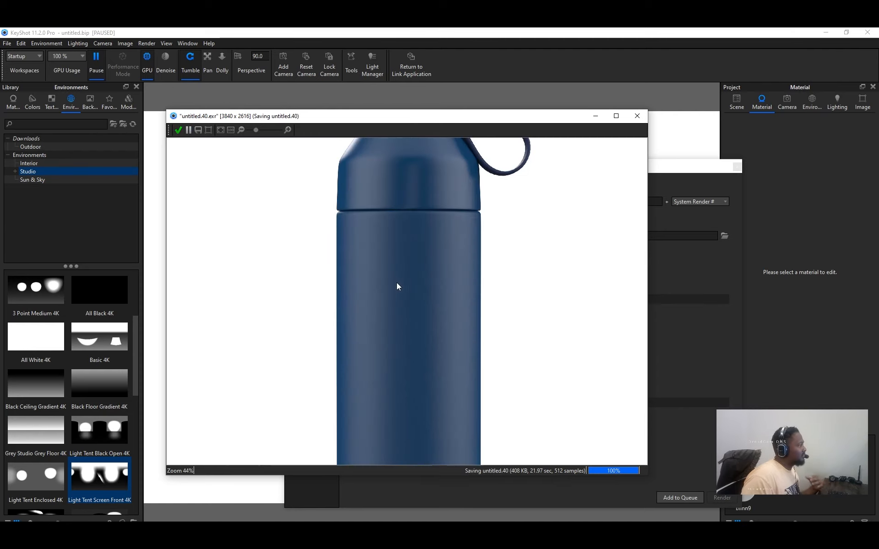
scroll(444, 248, down, 1)
scroll(444, 248, down, 3)
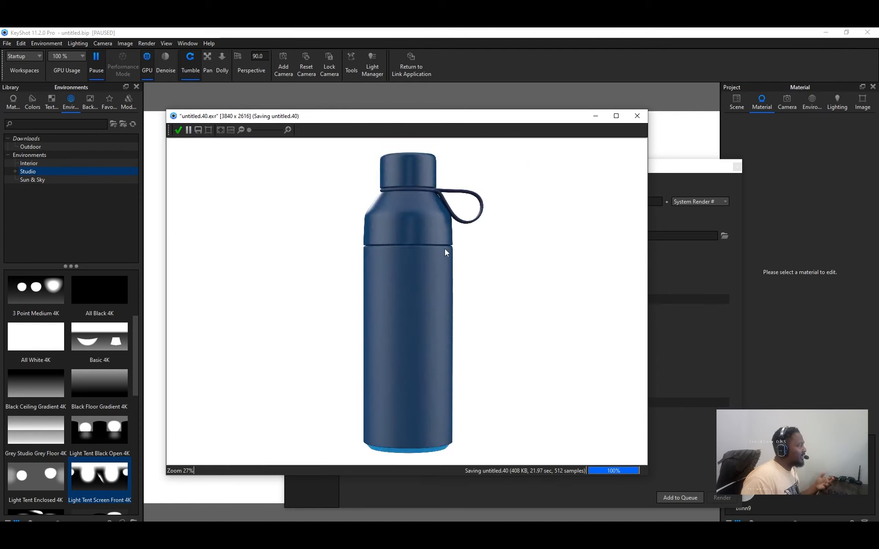
scroll(444, 249, up, 3)
click(177, 130)
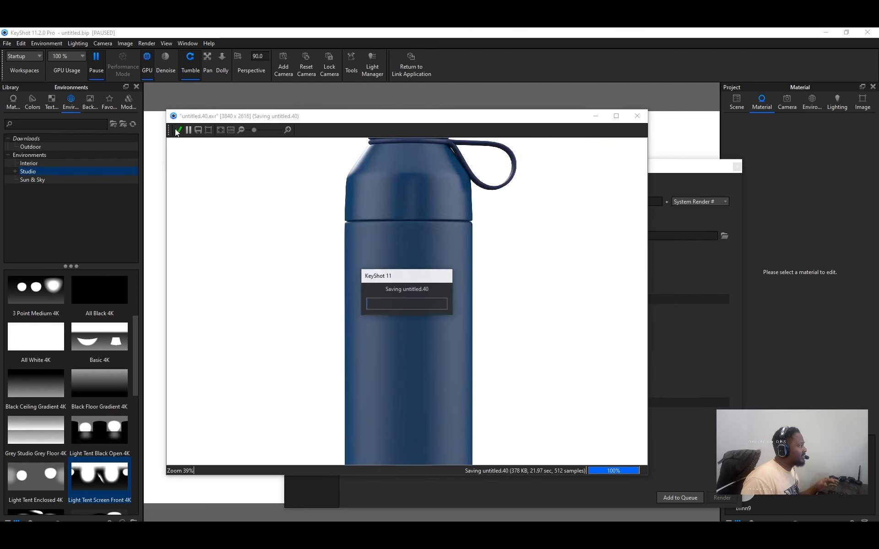
click(737, 167)
click(787, 101)
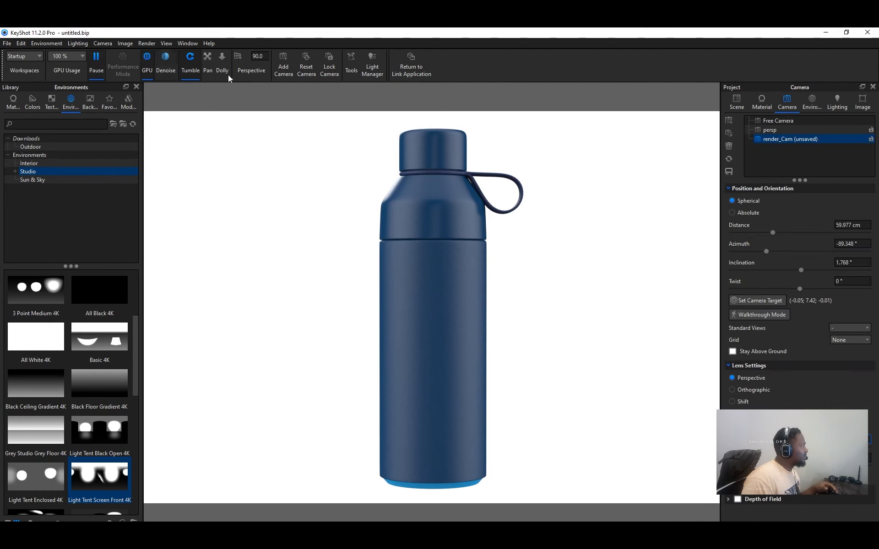
Launch Adobe Photoshop 2020 and minimize the KeyShot and Maya windows to reveal the desktop.
key(super)
text(pho)
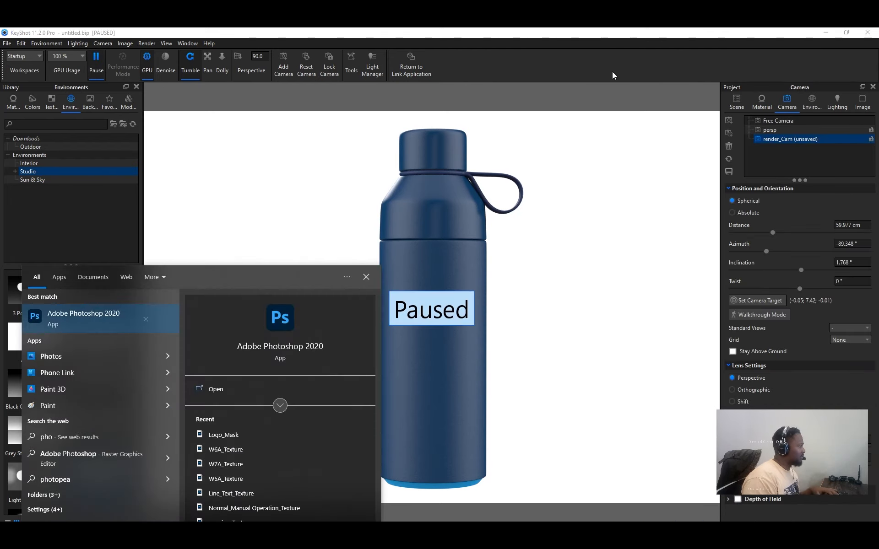
key(Return)
click(825, 33)
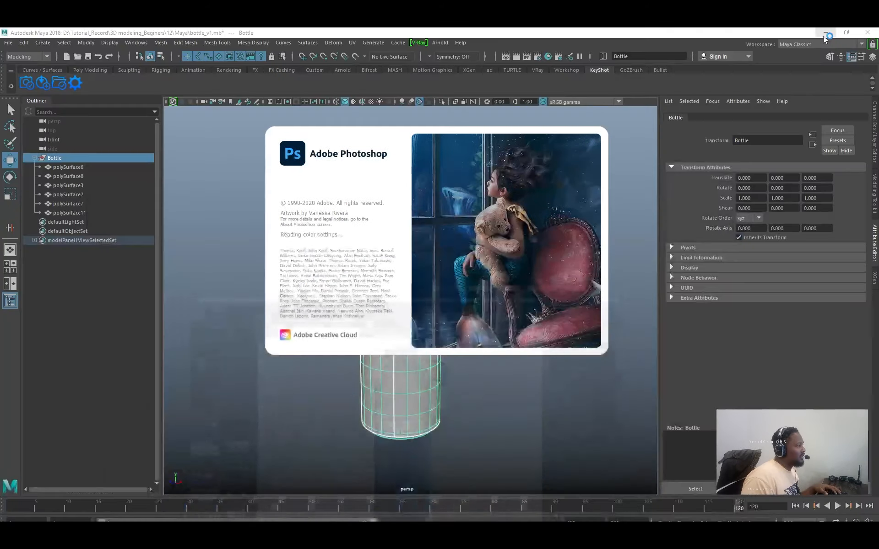
click(825, 33)
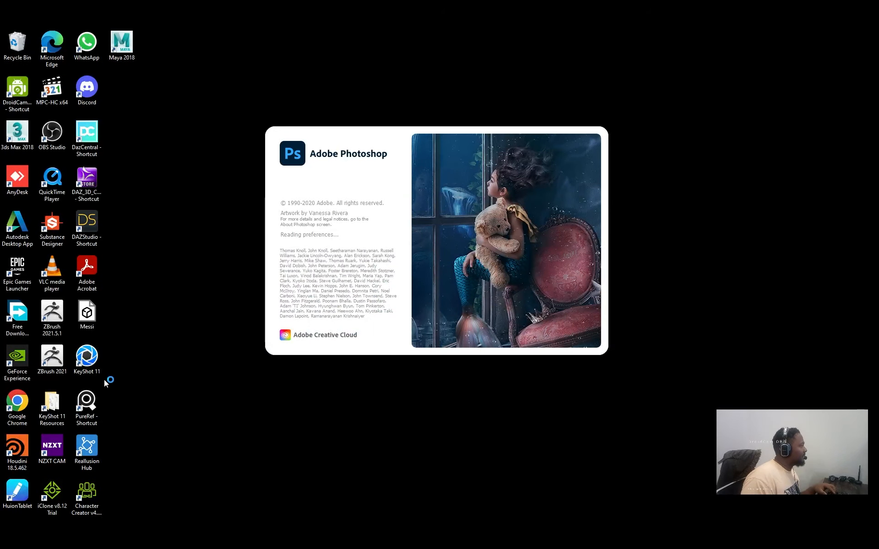
Open the Renderings folder inside KeyShot 11 Resources, find the untitled.40 EXR file and maximize the folder window.
key(super)
key(super)
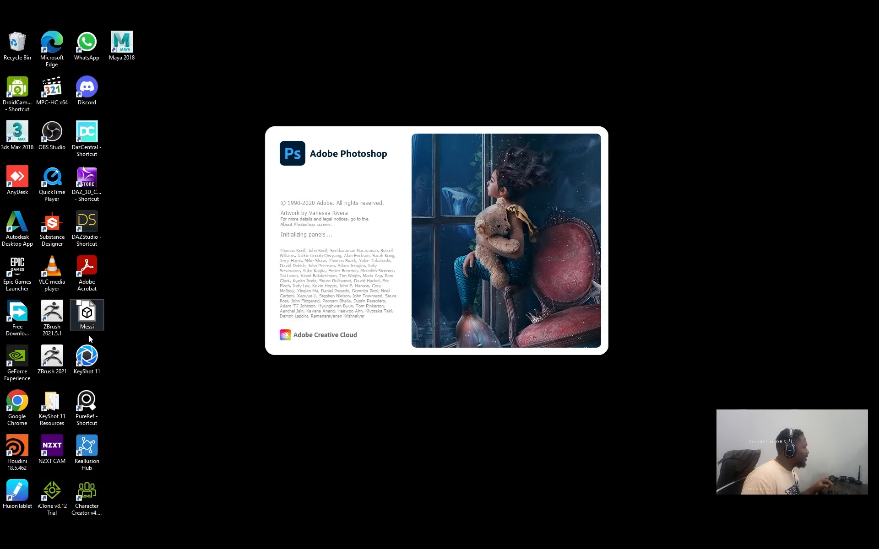
double_click(52, 405)
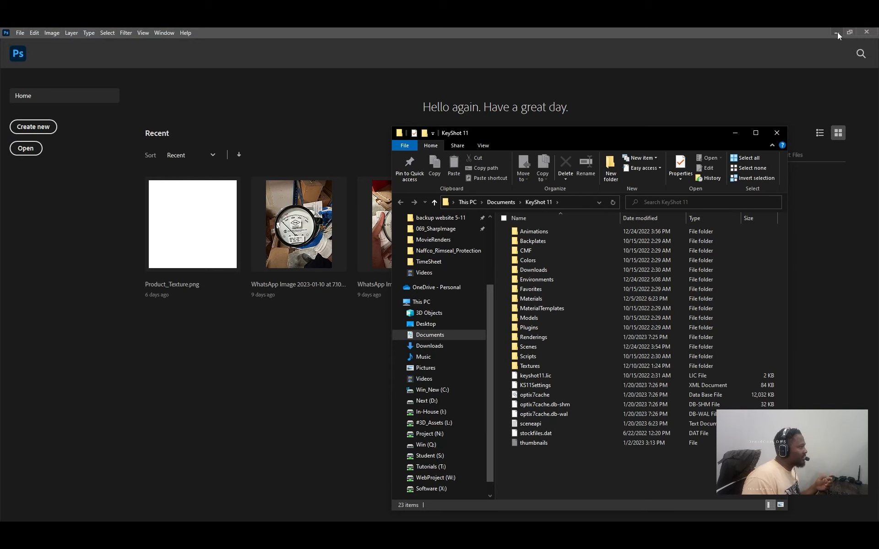
double_click(549, 337)
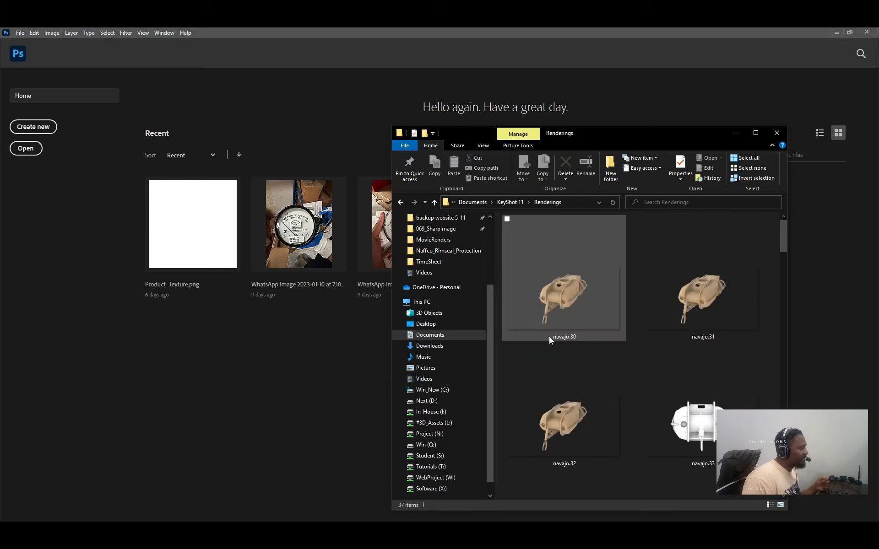
scroll(561, 347, down, 5)
scroll(562, 352, down, 5)
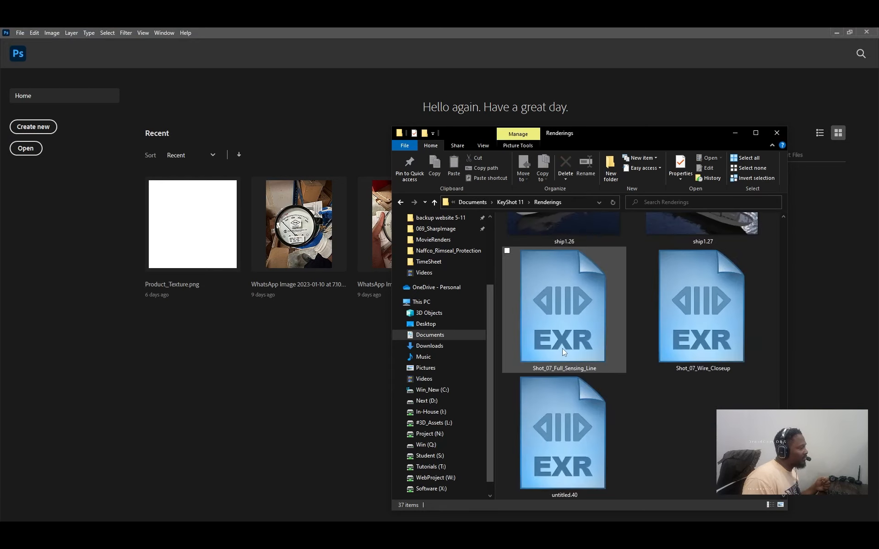
scroll(691, 259, up, 3)
click(756, 133)
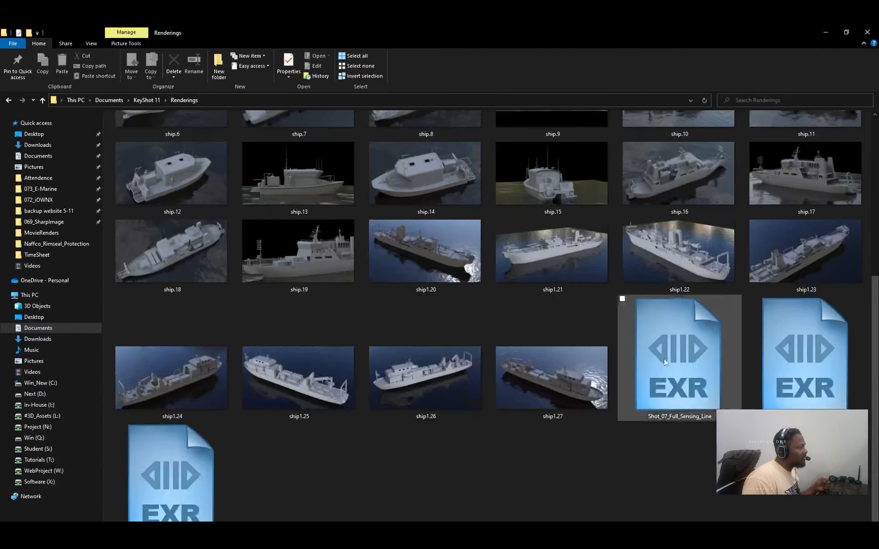
Preview the untitled.40 EXR file in Pdplayer, examine the bottle and its alpha up close, and close the preview.
double_click(207, 466)
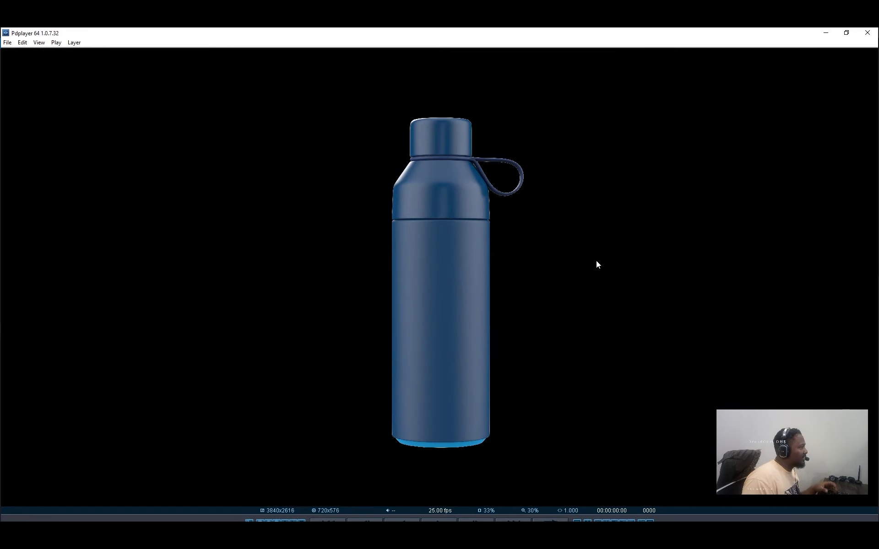
scroll(501, 185, up, 2)
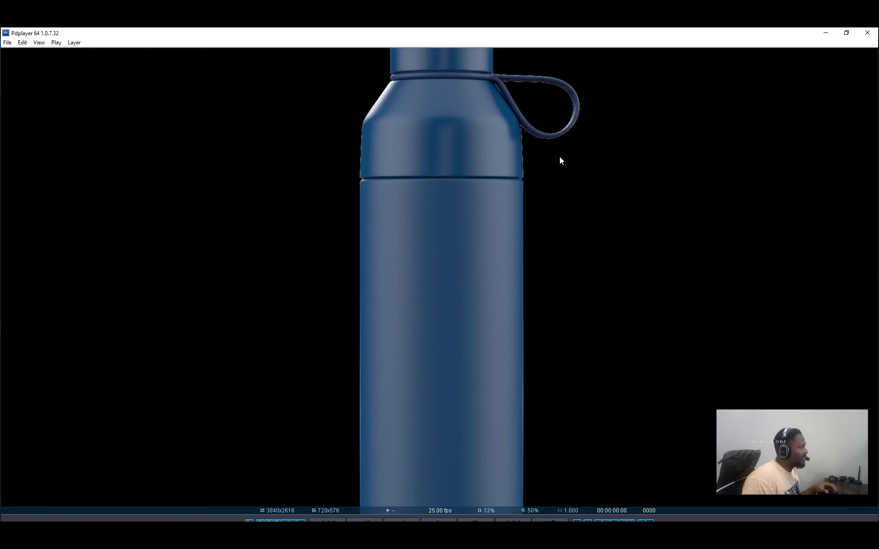
key(a)
click(865, 37)
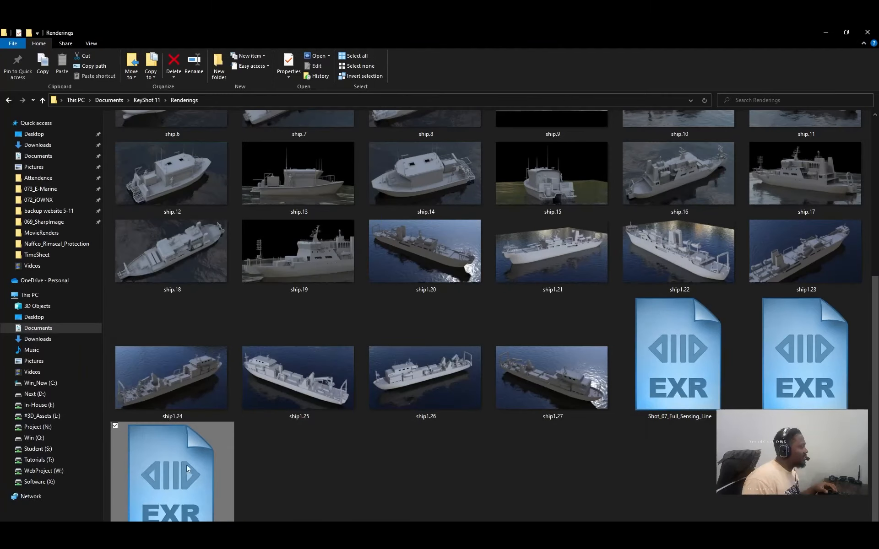
Try to open the untitled.40 EXR file in Photoshop.
drag(172, 471, 381, 94)
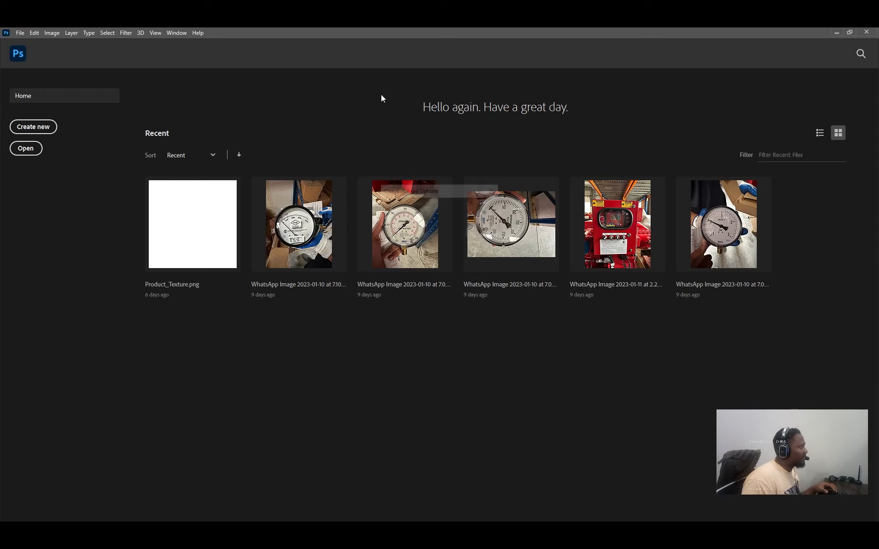
click(472, 209)
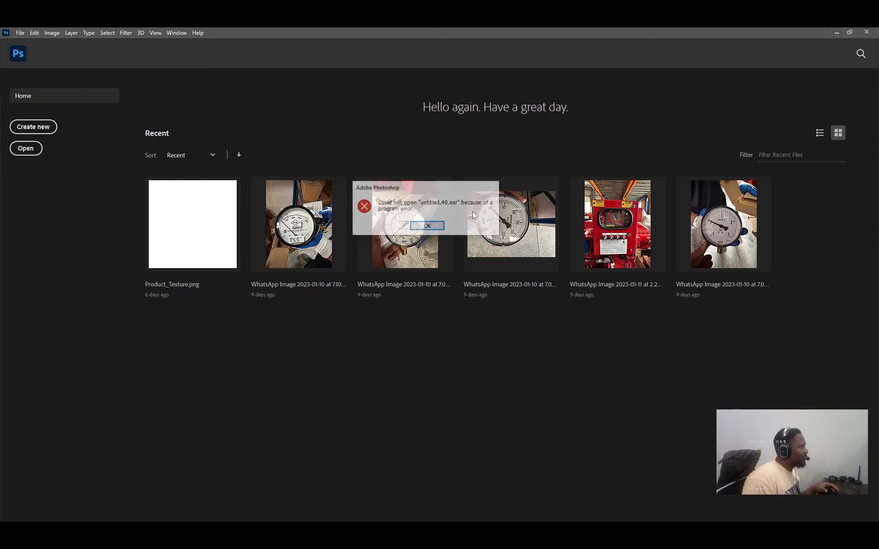
click(424, 227)
Create a new 4096 x 4096 px RGB document at 72 ppi.
click(34, 35)
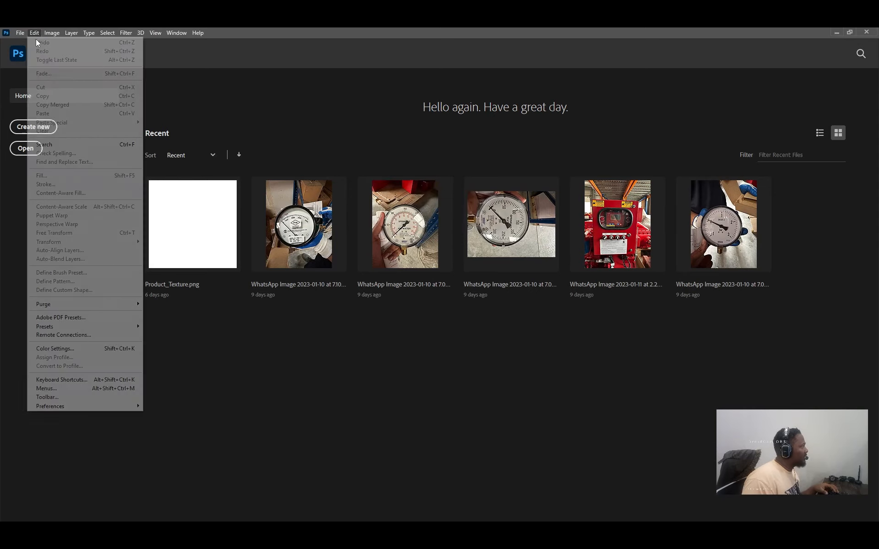
click(32, 45)
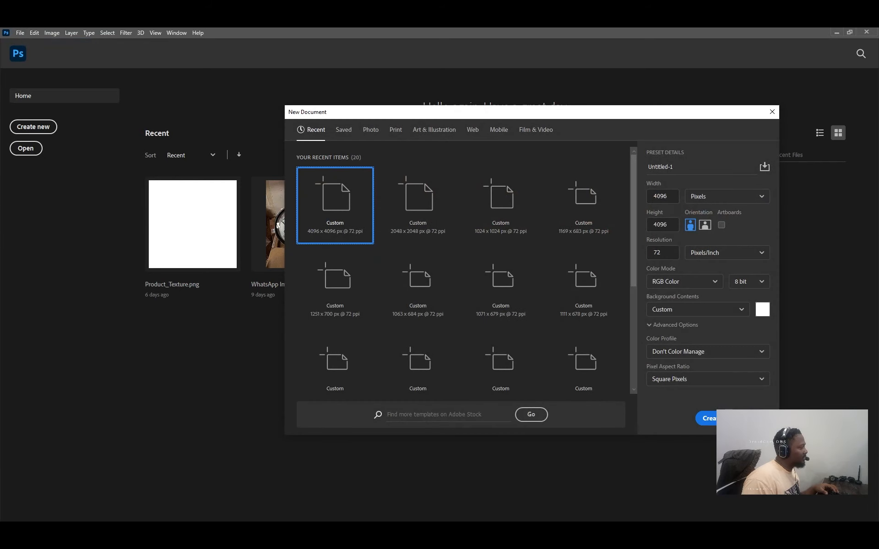
click(721, 418)
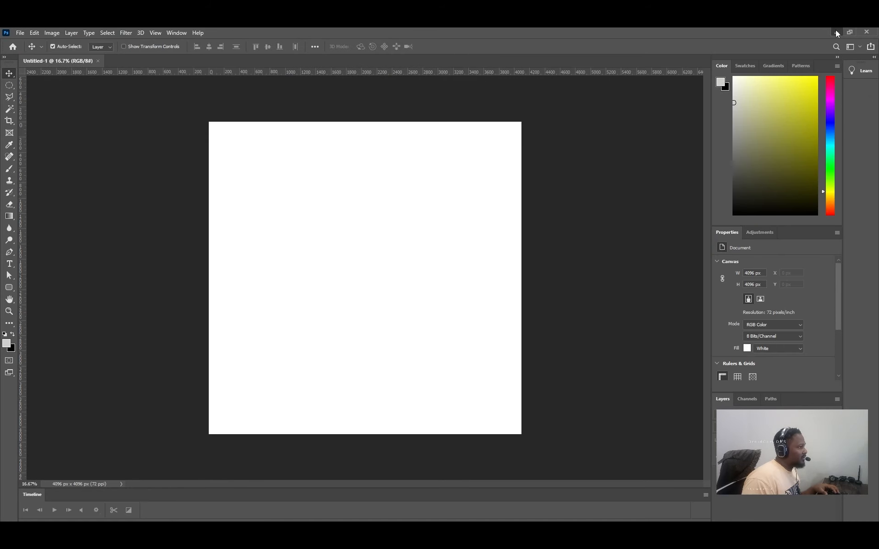
Try to open the untitled.40 EXR file from the Renderings folder again, beside the new Photoshop document.
click(835, 30)
key(alt+Tab)
drag(172, 476, 252, 60)
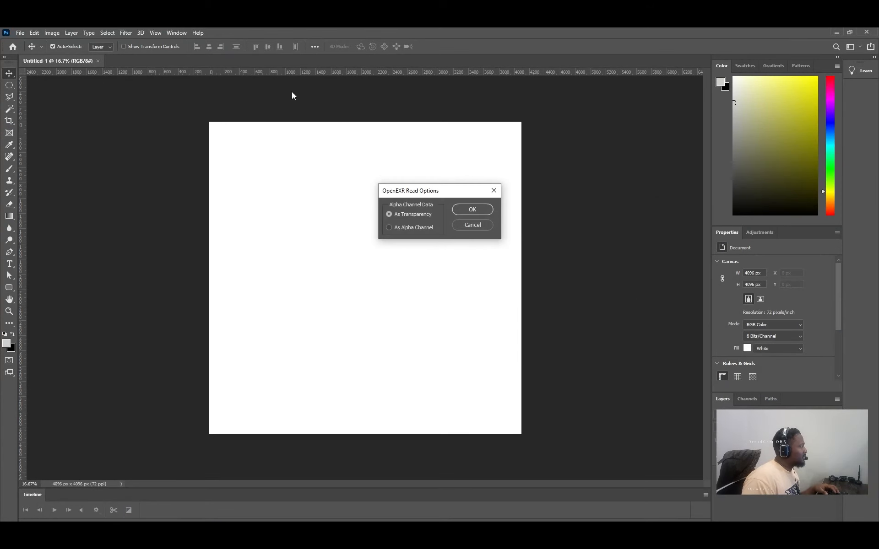
click(476, 224)
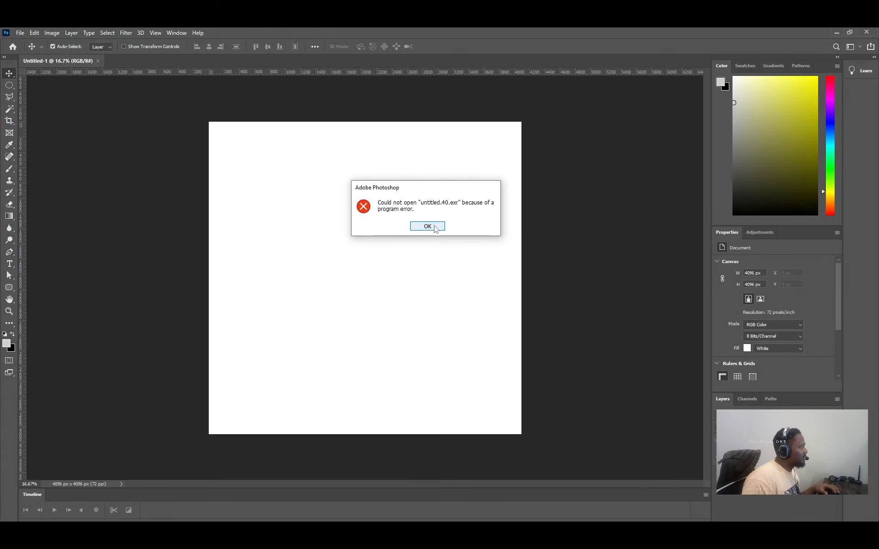
click(427, 227)
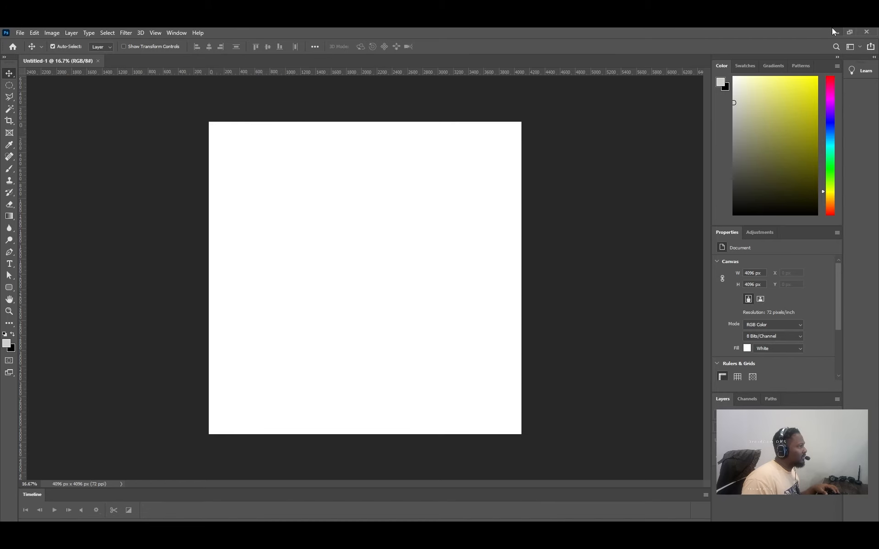
Rename the untitled.40 EXR file in the Renderings folder as bottle and try to open it in Photoshop.
click(835, 31)
click(198, 492)
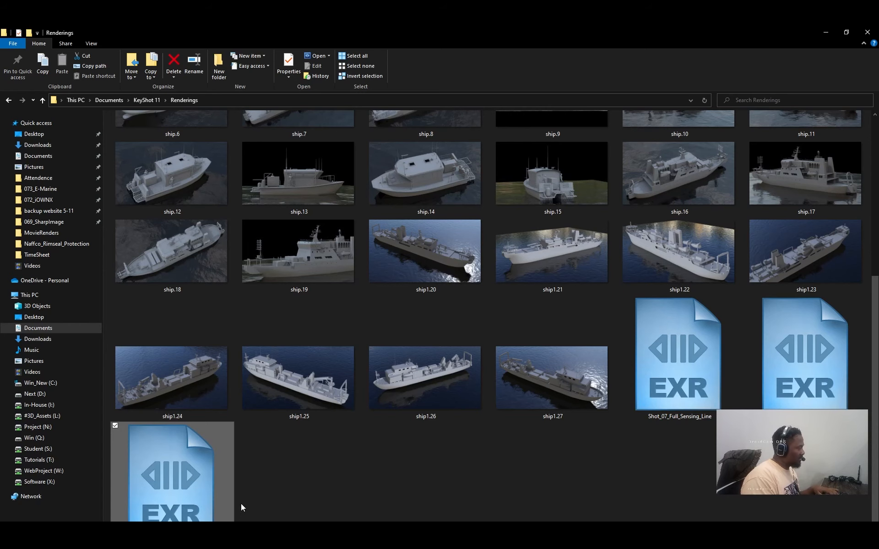
key(Return)
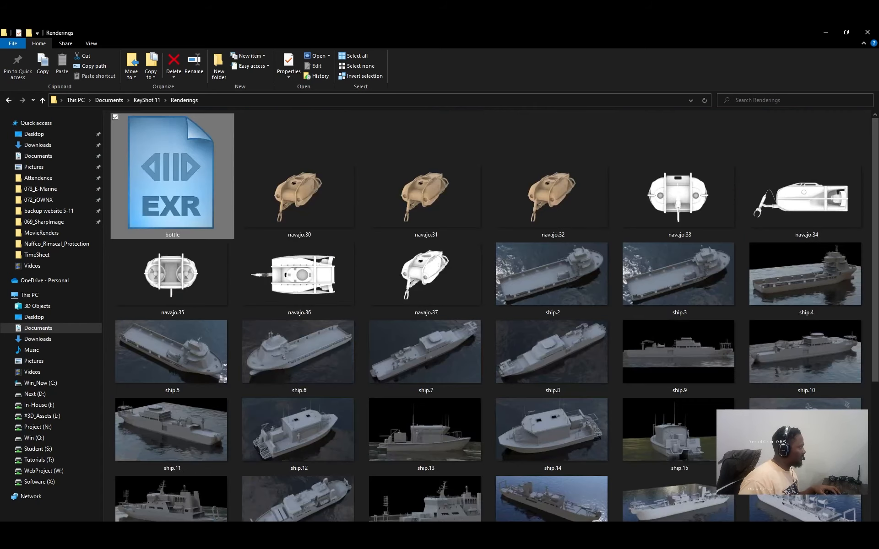
key(Return)
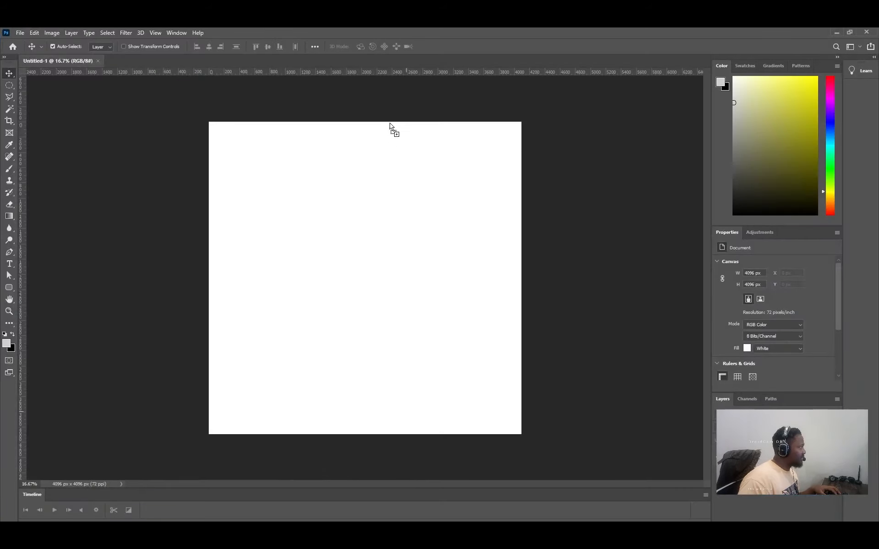
click(471, 207)
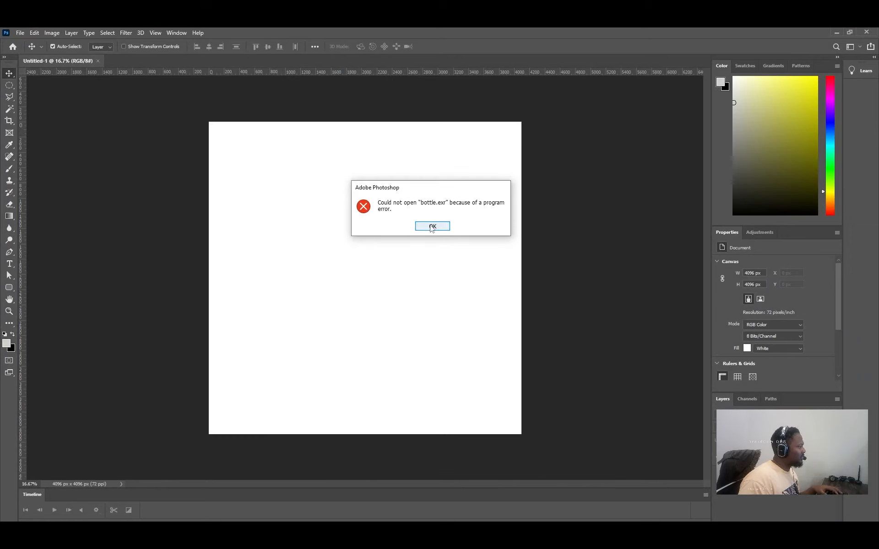
click(431, 227)
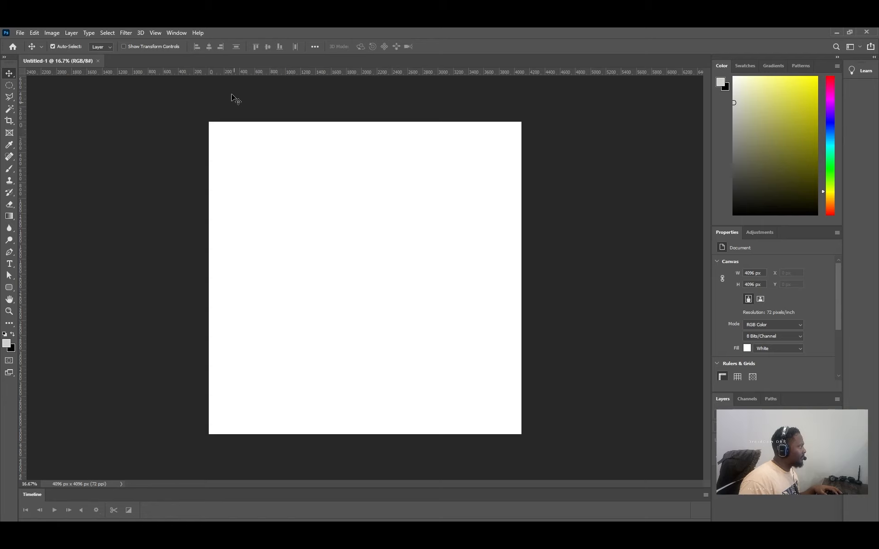
Switch to KeyShot, resume the paused real-time view and set the still image output format to PNG.
click(834, 32)
key(alt+Tab)
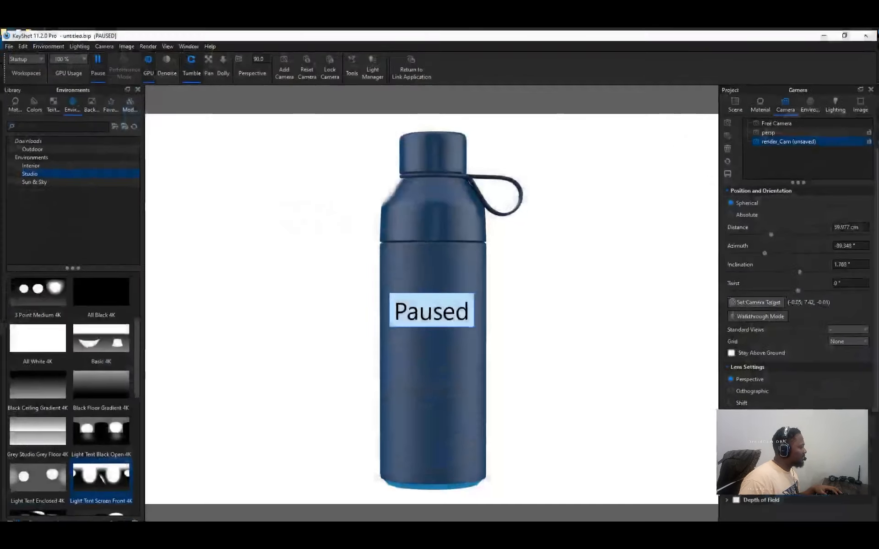
click(95, 57)
key(ctrl+p)
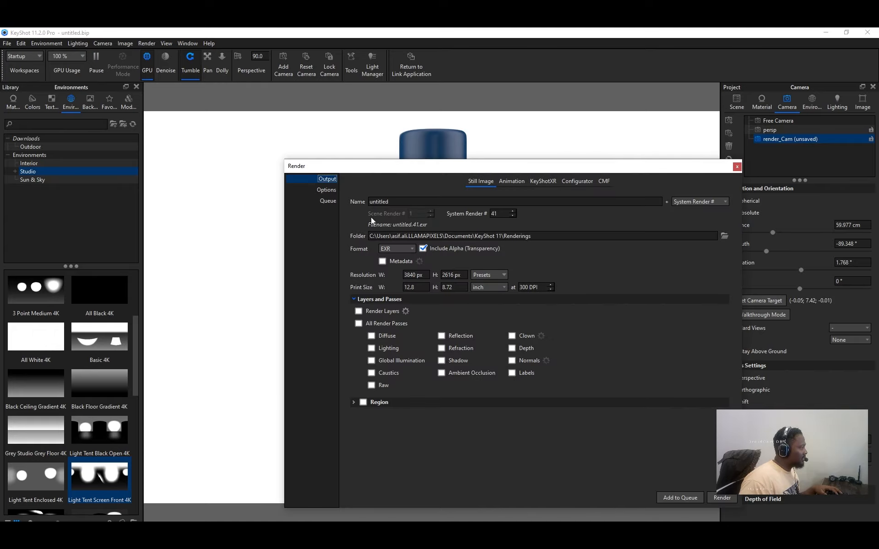
click(411, 250)
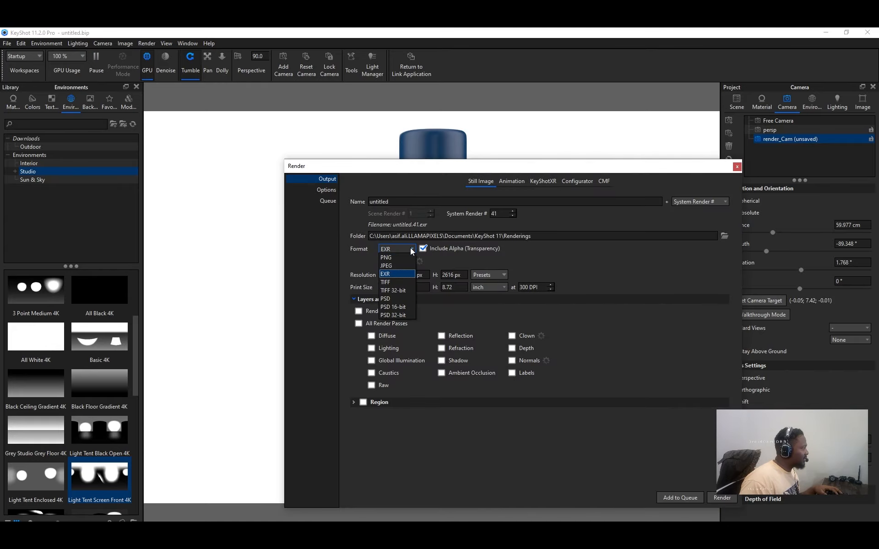
click(399, 258)
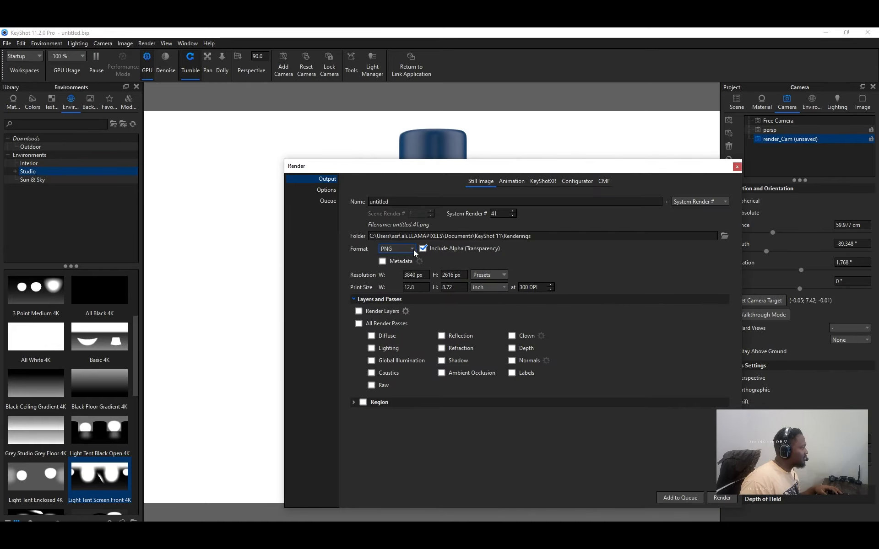
Render the PNG still image with the unsaved render_Cam position as is, and maximize the render output window.
click(722, 498)
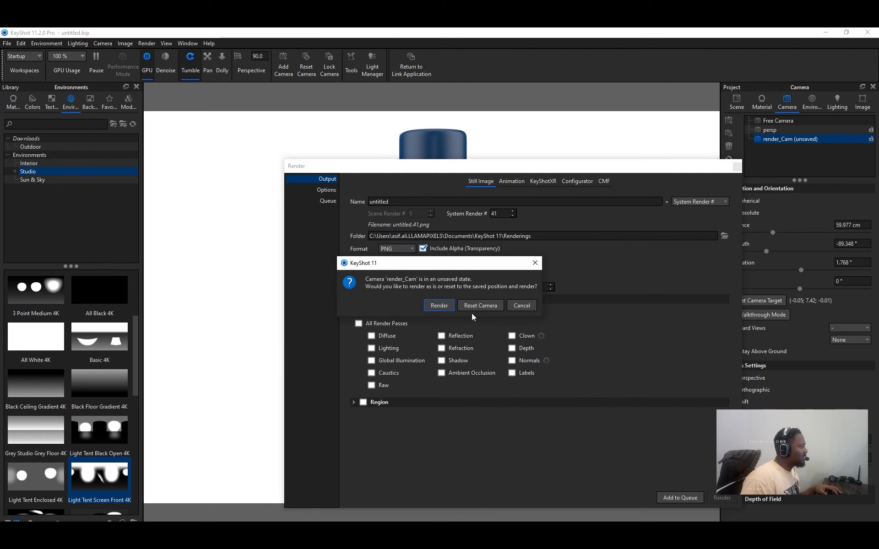
click(442, 306)
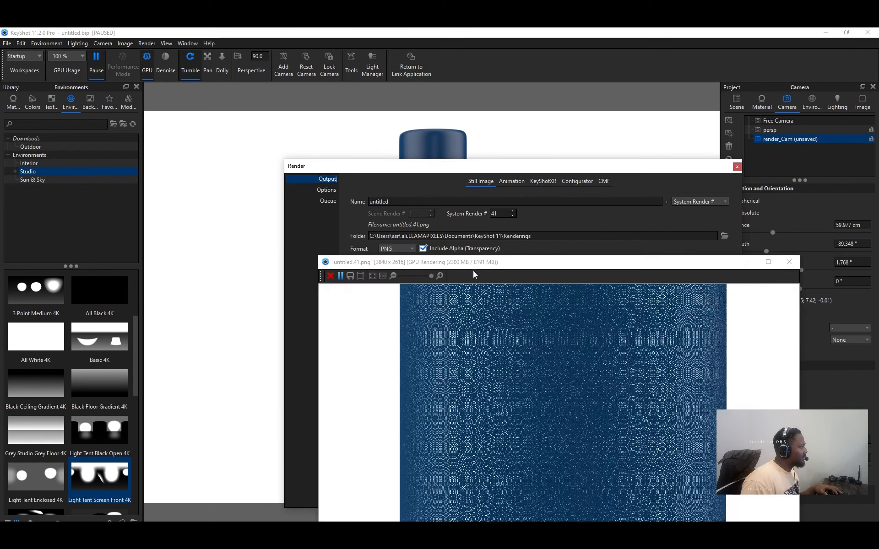
drag(484, 261, 375, 105)
double_click(375, 106)
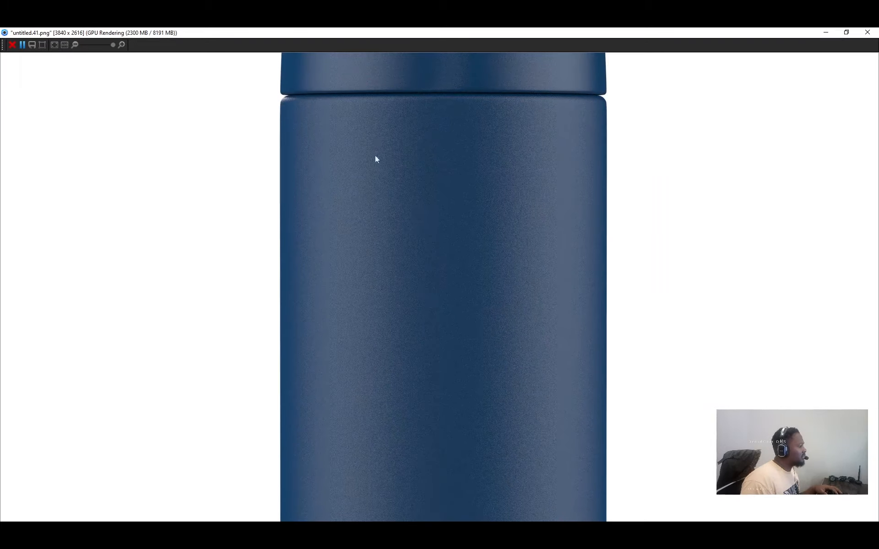
Inspect the PNG render of the bottle as a whole and up close, save it and leave the render settings.
scroll(427, 311, down, 4)
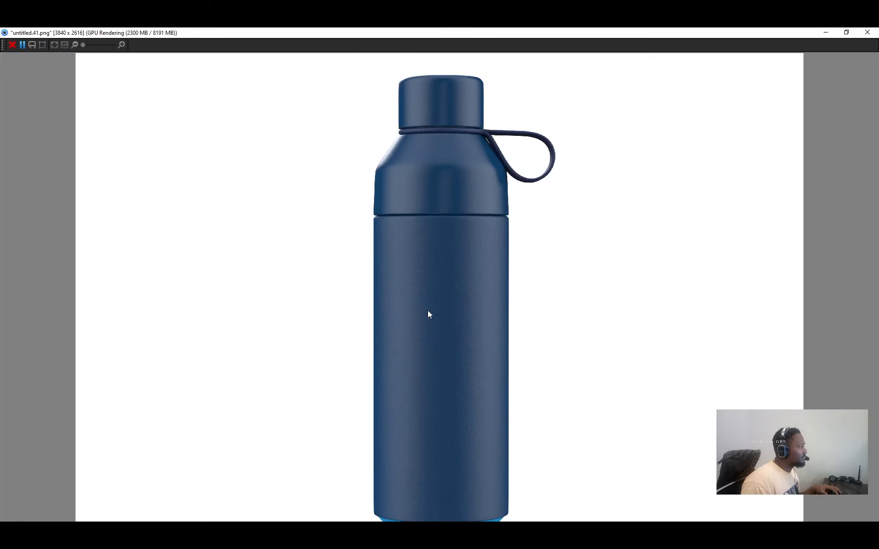
scroll(427, 310, up, 1)
scroll(428, 311, up, 2)
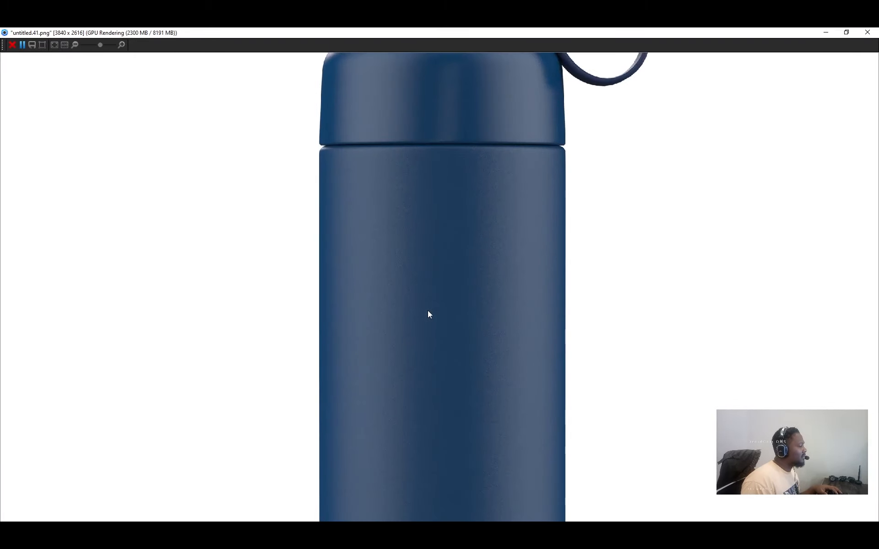
scroll(440, 332, down, 3)
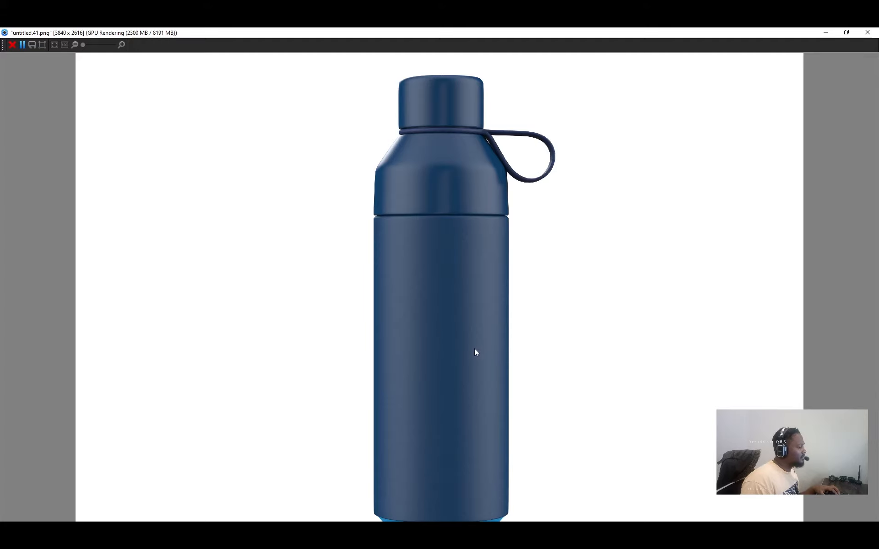
scroll(430, 354, up, 3)
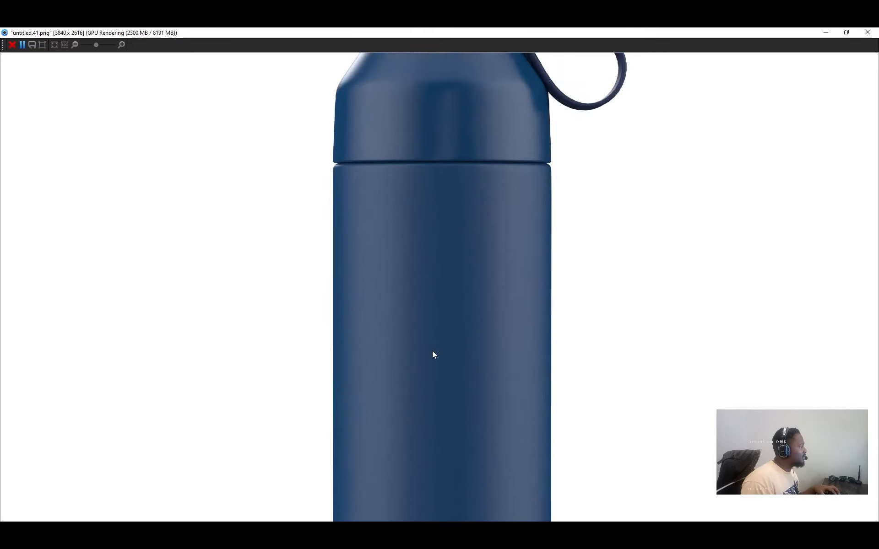
scroll(433, 354, down, 3)
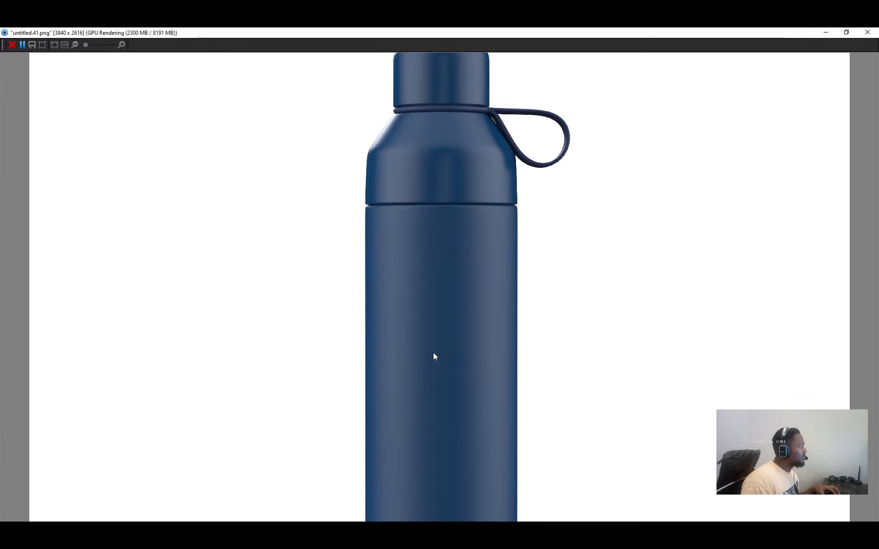
scroll(429, 361, down, 1)
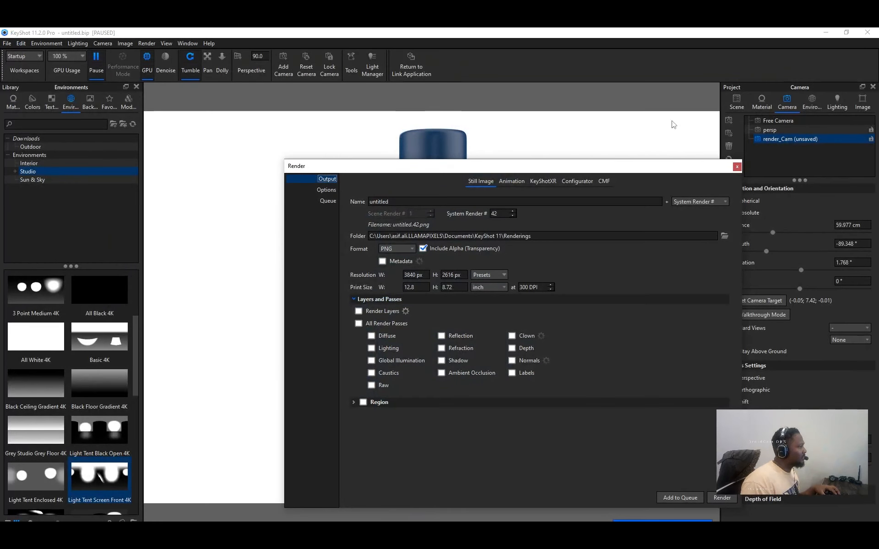
click(737, 168)
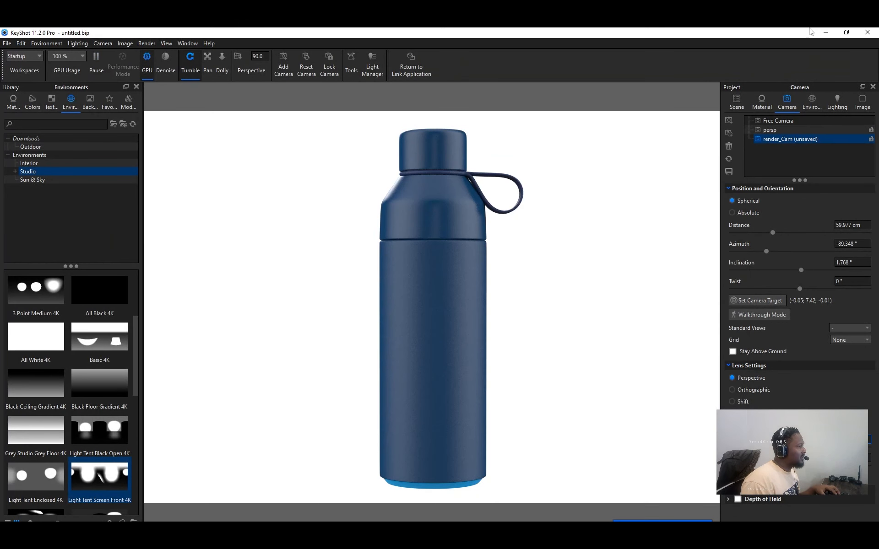
Find the untitled.41 PNG in the Renderings folder and open it in Photoshop as a separate document.
click(822, 30)
scroll(627, 356, down, 3)
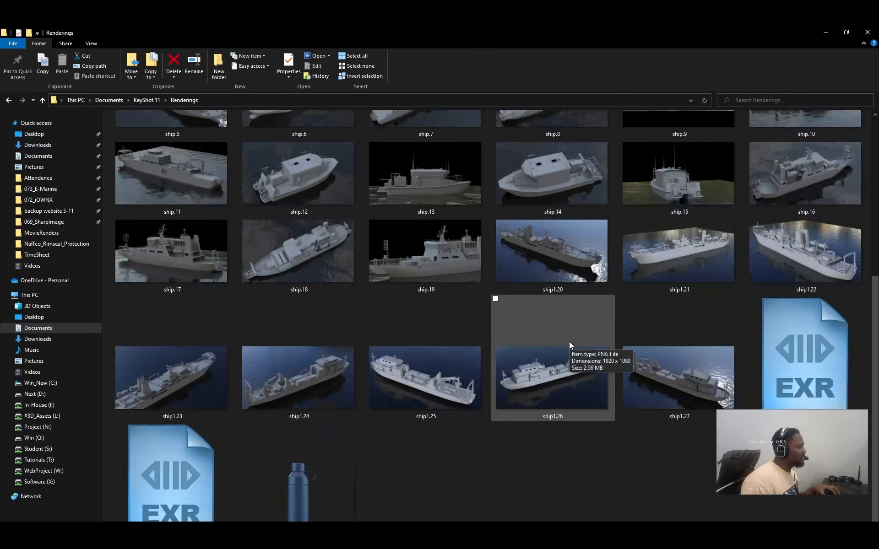
click(311, 487)
key(alt+Tab)
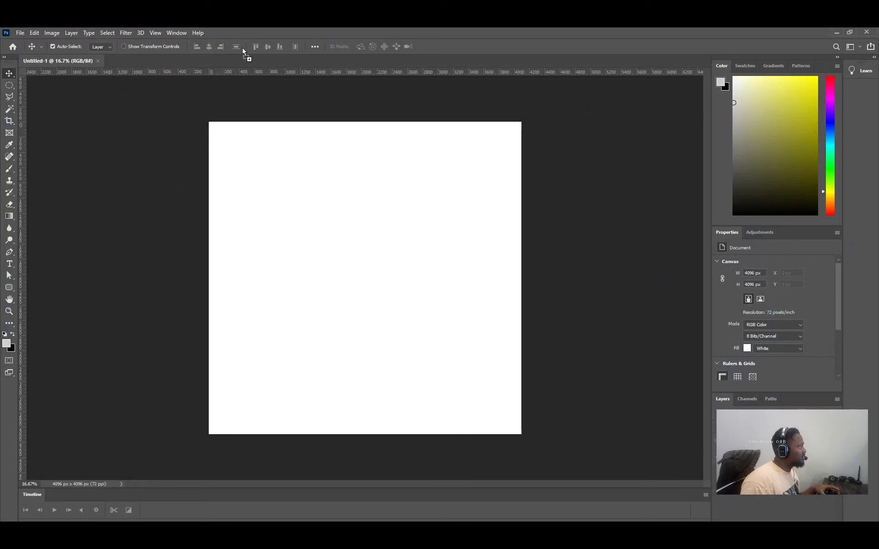
drag(243, 49, 242, 63)
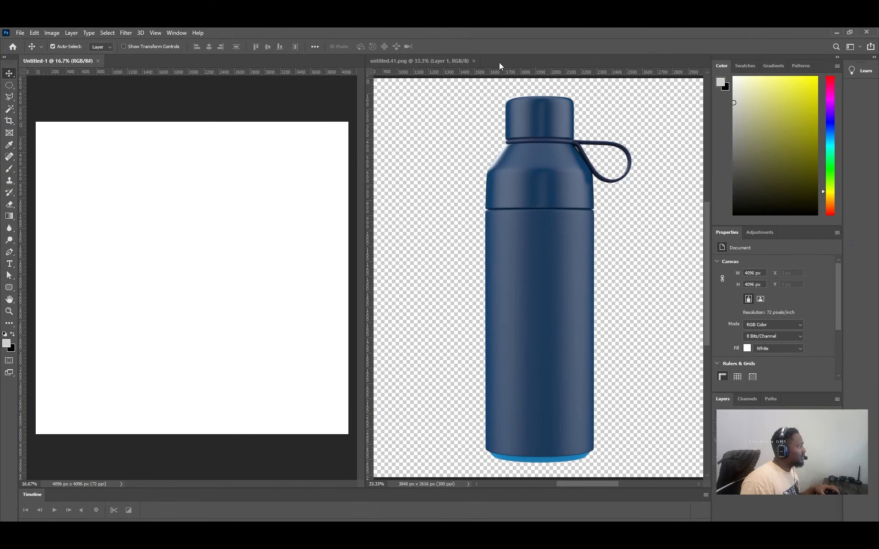
Float untitled.41.png in its own maximized window and examine the bottle's body up close.
drag(435, 61, 298, 76)
double_click(298, 75)
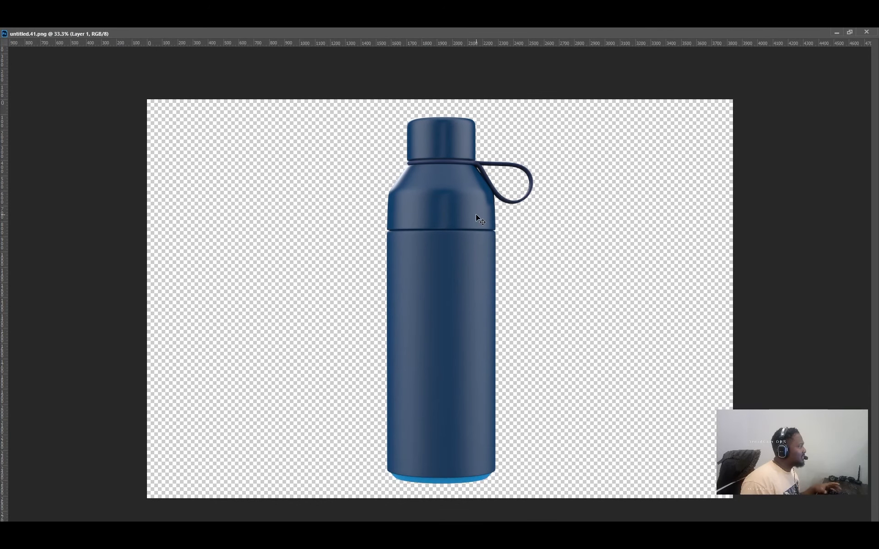
alt+scroll(460, 224, up, 2)
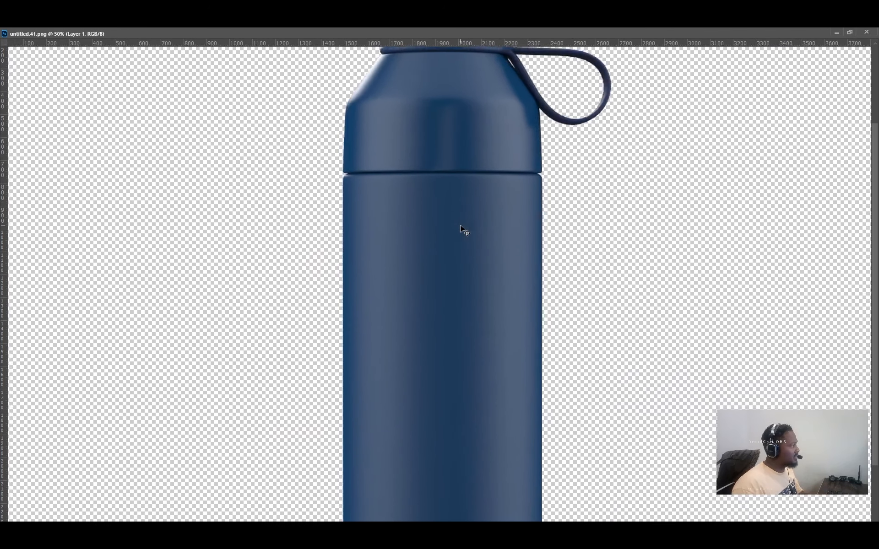
Examine the bottle's cap and the strap loop in the render as a whole and up close.
drag(522, 177, 457, 308)
alt+scroll(488, 220, up, 6)
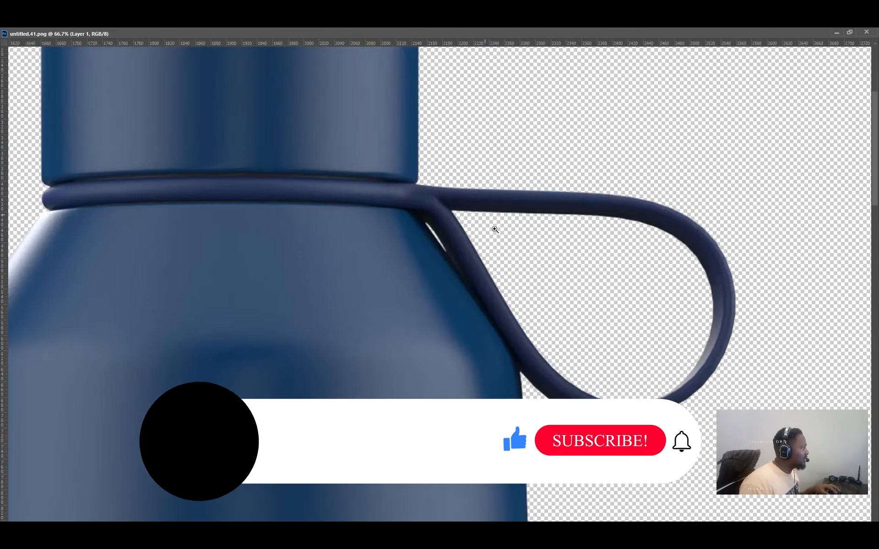
alt+scroll(574, 305, down, 10)
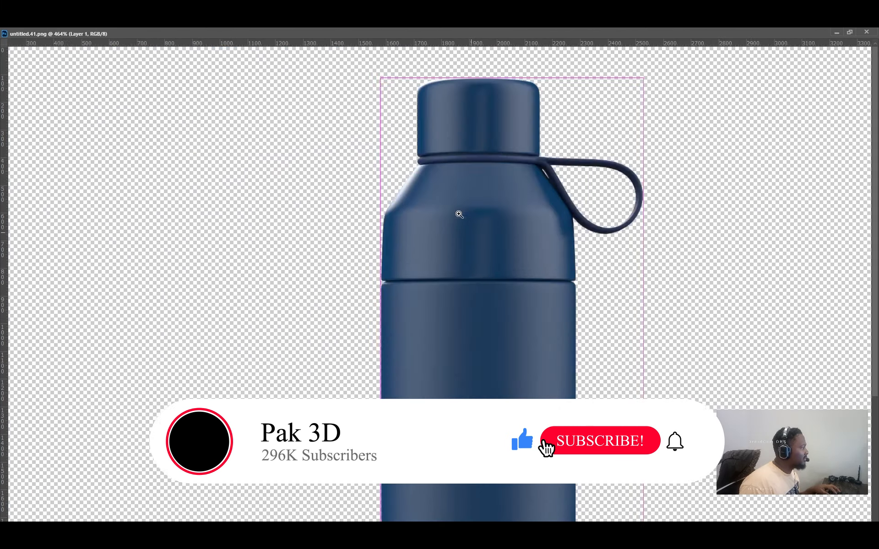
alt+scroll(472, 206, up, 12)
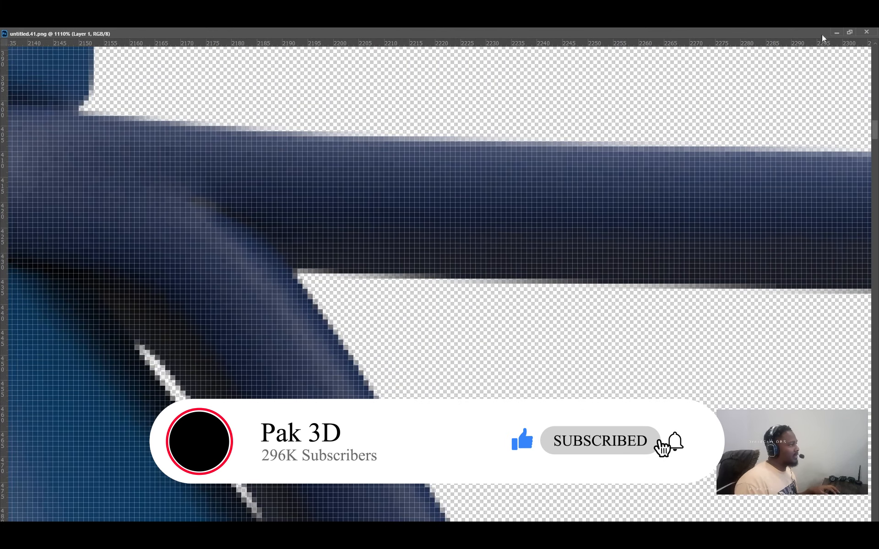
Restore untitled.41.png to a smaller floating window, show the whole bottle and place the window over the Untitled-1 canvas.
click(850, 32)
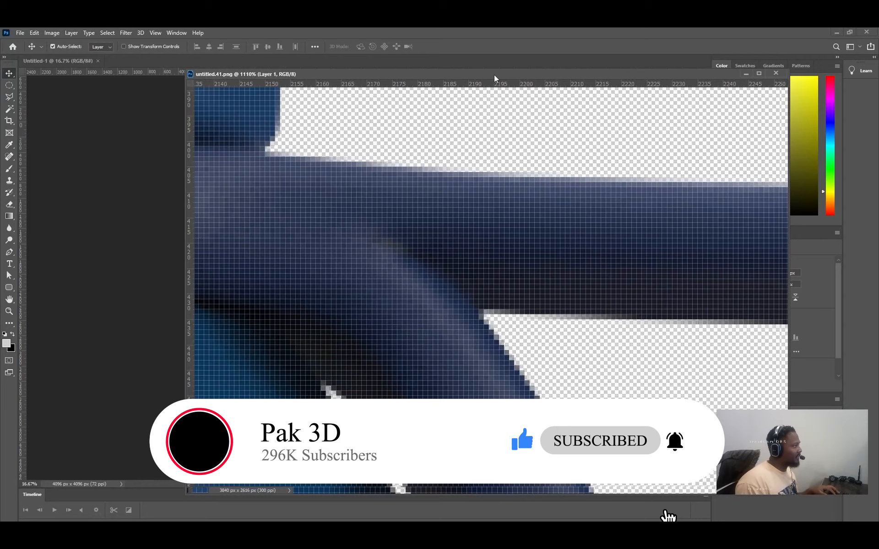
drag(527, 77, 493, 75)
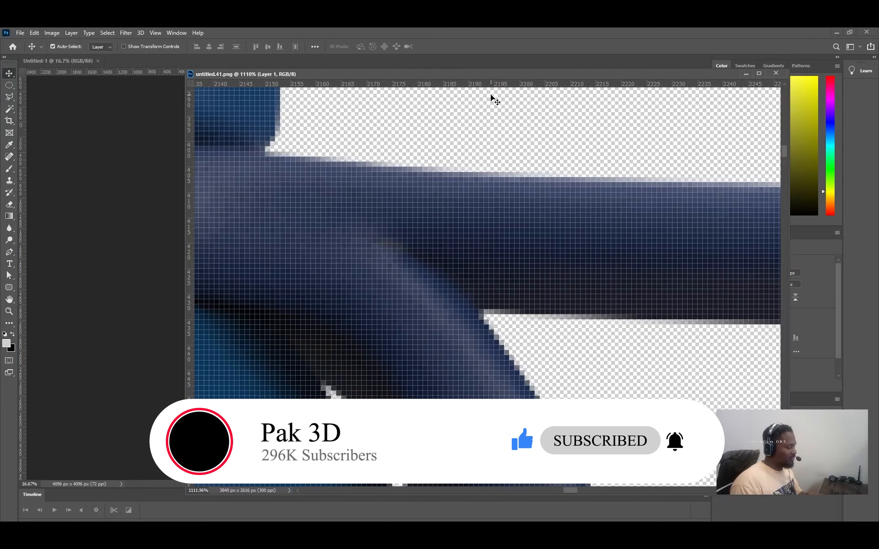
alt+scroll(491, 102, down, 3)
alt+scroll(440, 279, down, 6)
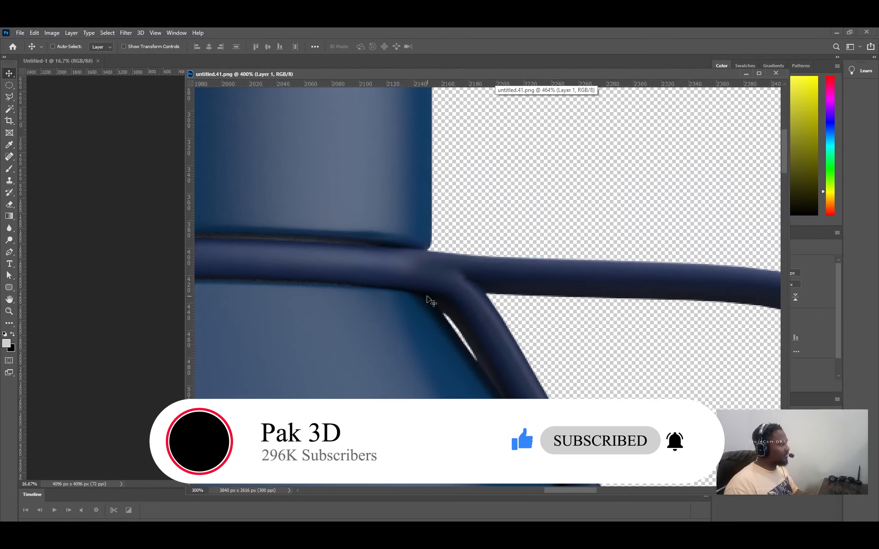
alt+scroll(430, 290, down, 4)
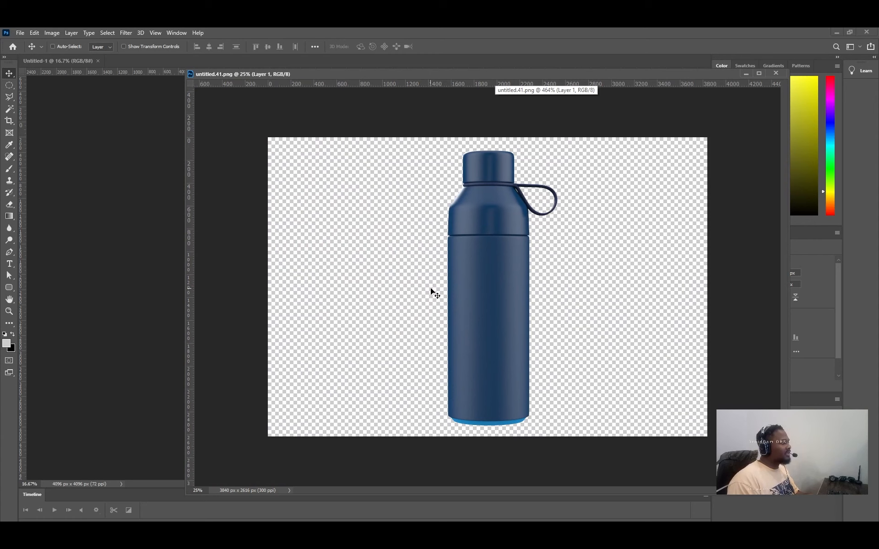
drag(551, 74, 435, 86)
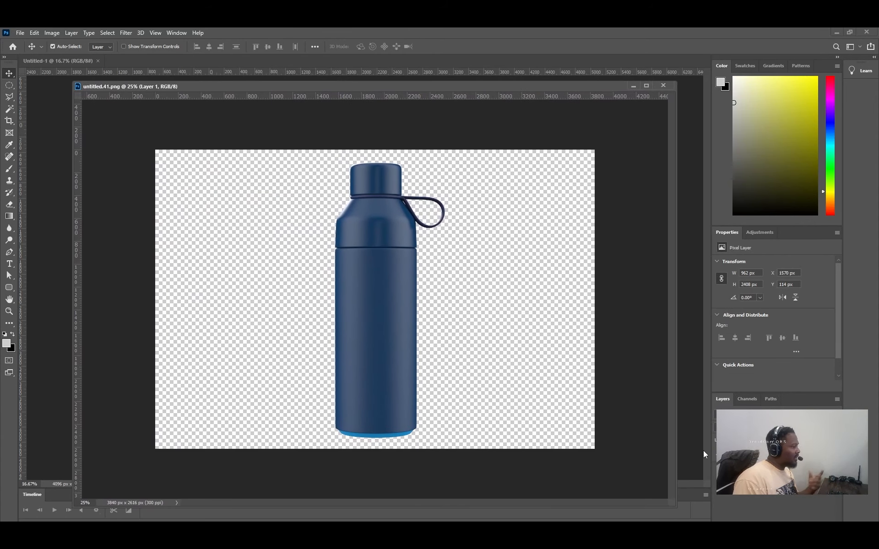
Add a new layer behind the bottle and fill it with a linear gradient from light grey to black.
key(ctrl+alt+shift+n)
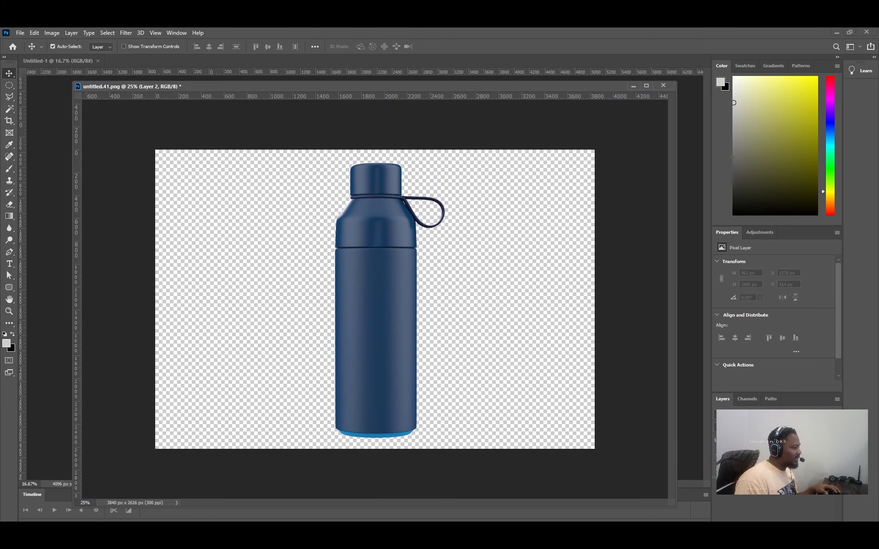
click(16, 219)
drag(259, 249, 417, 379)
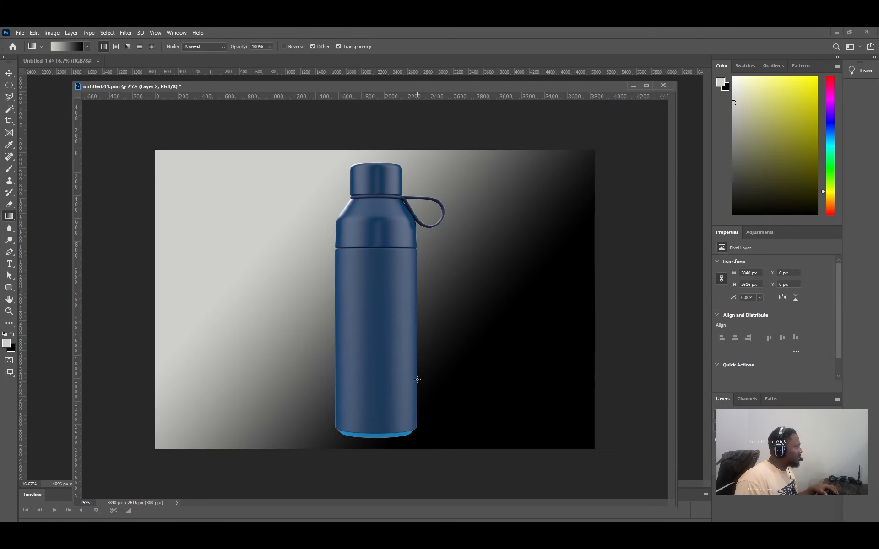
drag(506, 186, 573, 370)
drag(562, 472, 562, 471)
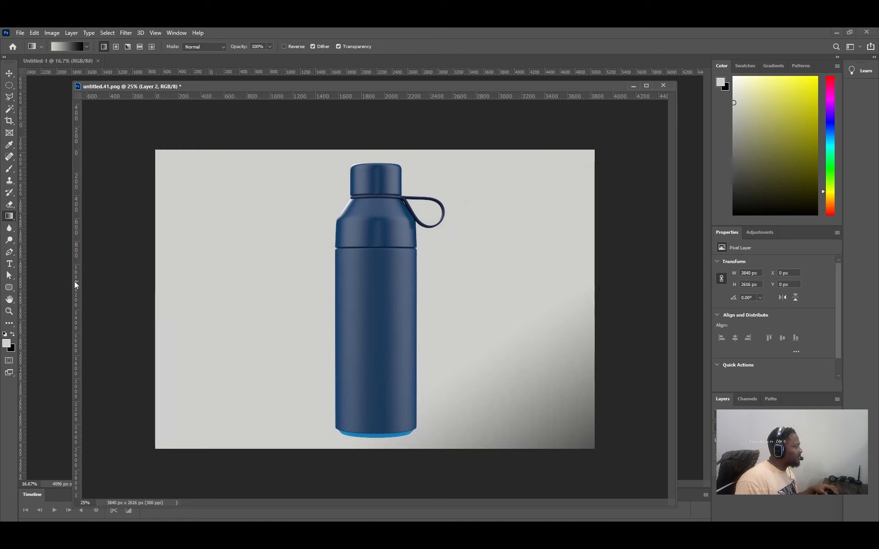
Sample the bottle's blues as gradient colours: foreground #29415f and background #51637c.
click(7, 344)
click(374, 295)
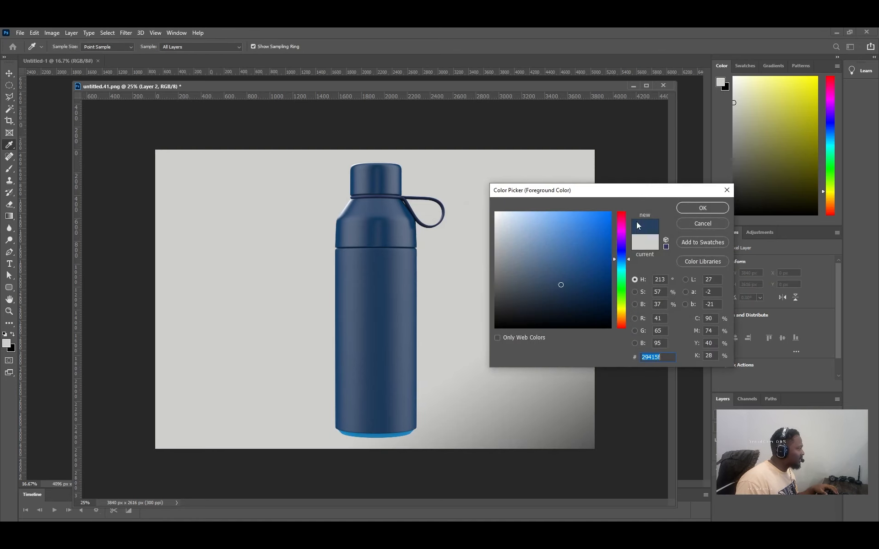
click(702, 207)
click(10, 348)
click(359, 273)
click(351, 267)
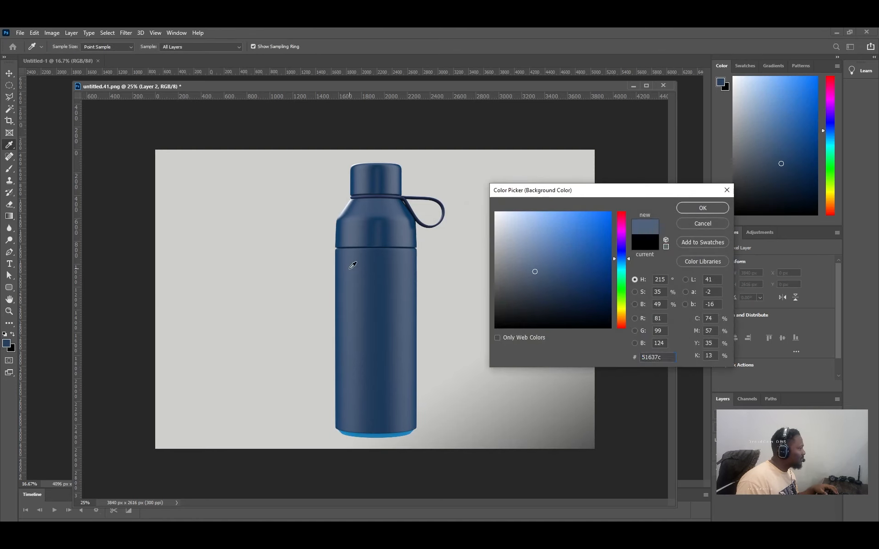
click(711, 210)
Try linear gradients in the two sampled blues across the background layer, diagonally and vertically.
drag(413, 300, 340, 268)
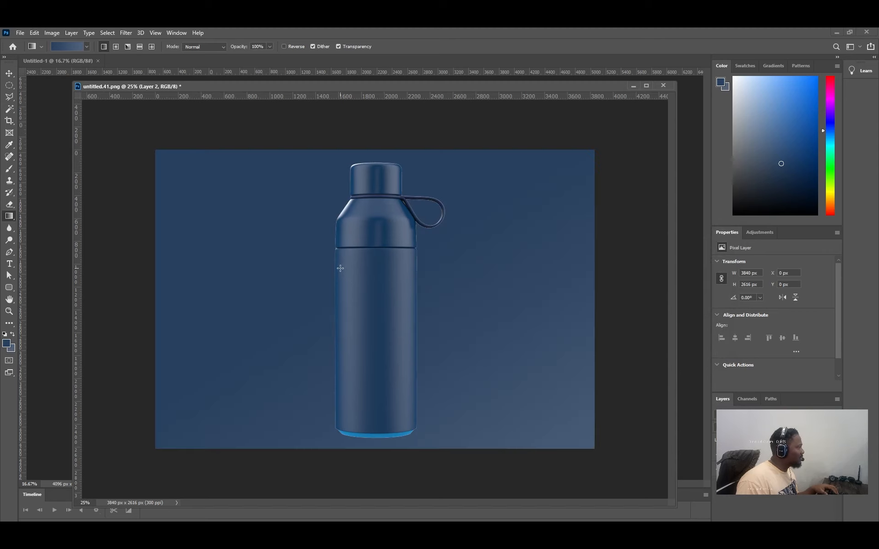
drag(378, 253, 391, 473)
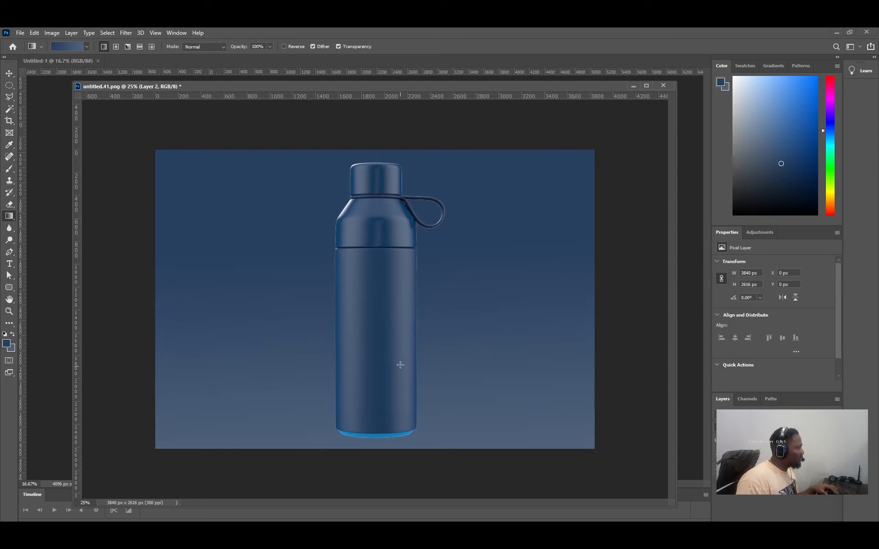
drag(384, 413, 390, 489)
drag(373, 434, 385, 328)
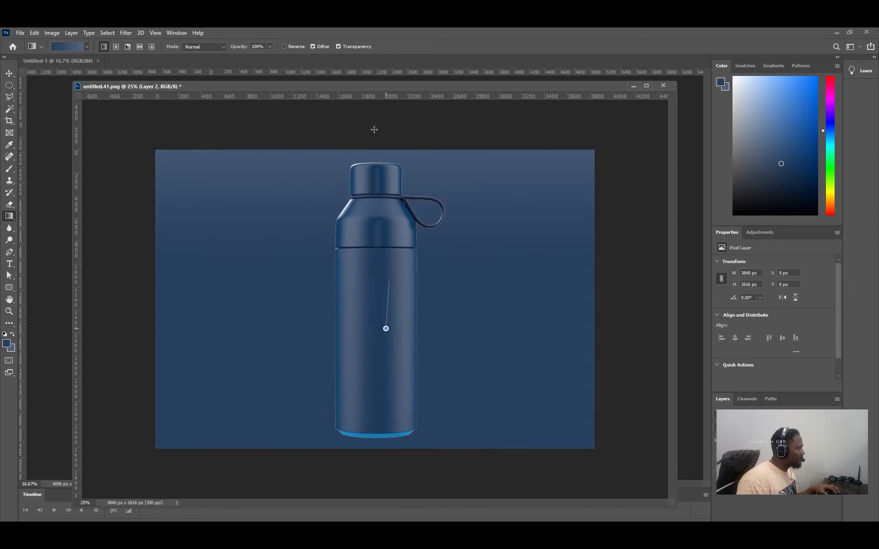
click(40, 46)
click(69, 46)
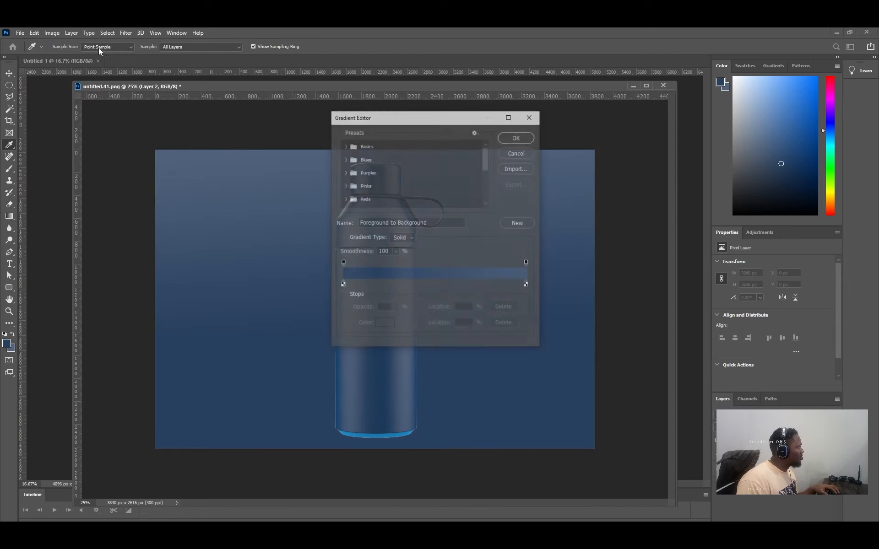
click(508, 151)
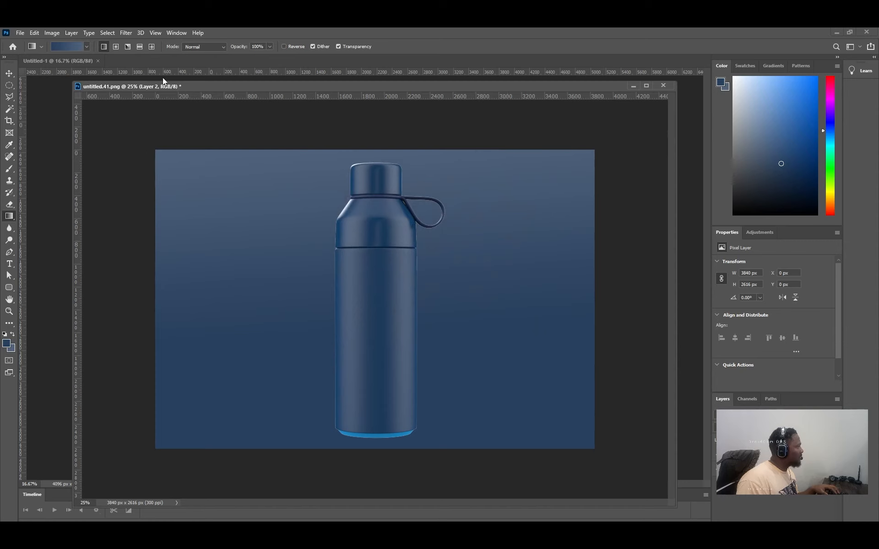
Switch the gradient type to radial and fill the background with a dark blue glow centred behind the bottle.
click(117, 48)
drag(430, 357, 479, 406)
drag(377, 239, 364, 456)
drag(379, 279, 361, 498)
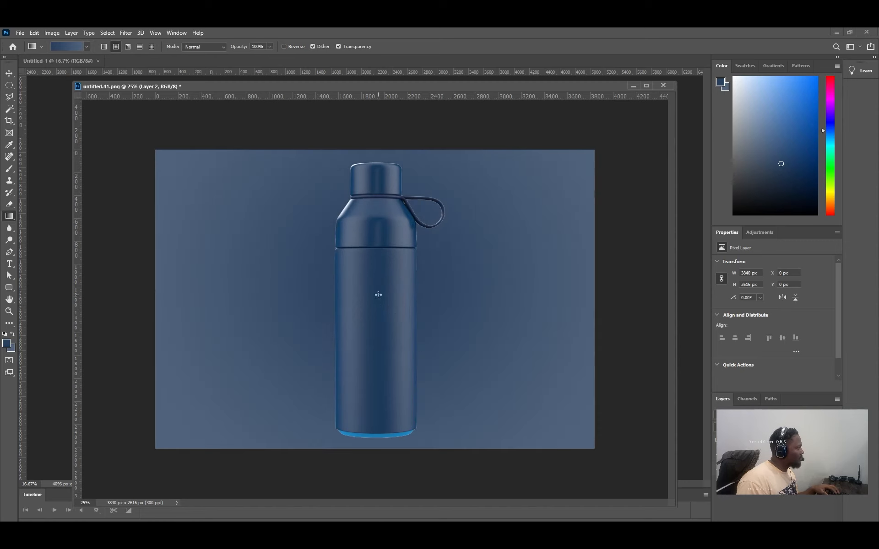
drag(378, 296, 377, 498)
Examine the bottle's body and edges against the dark blue radial background, up close and as a whole.
key(ctrl+plus)
key(ctrl+plus)
key(ctrl+plus)
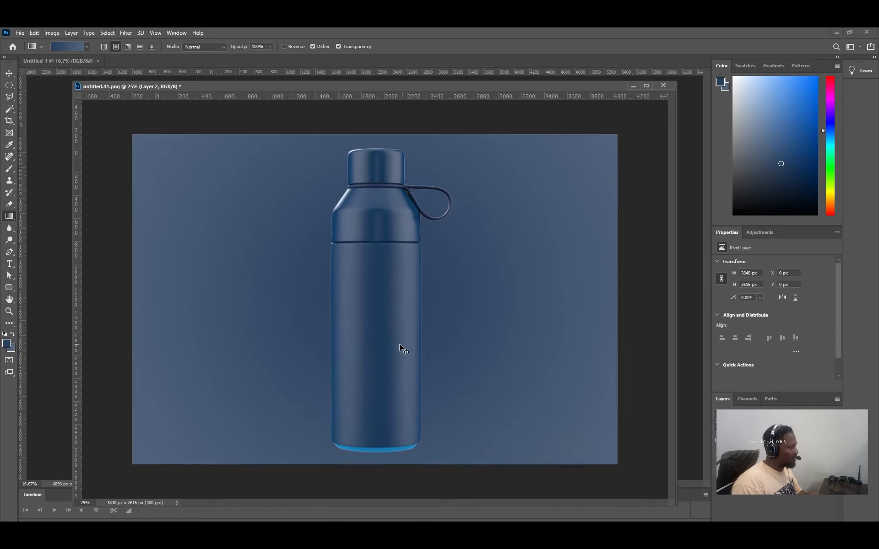
alt+scroll(416, 343, down, 4)
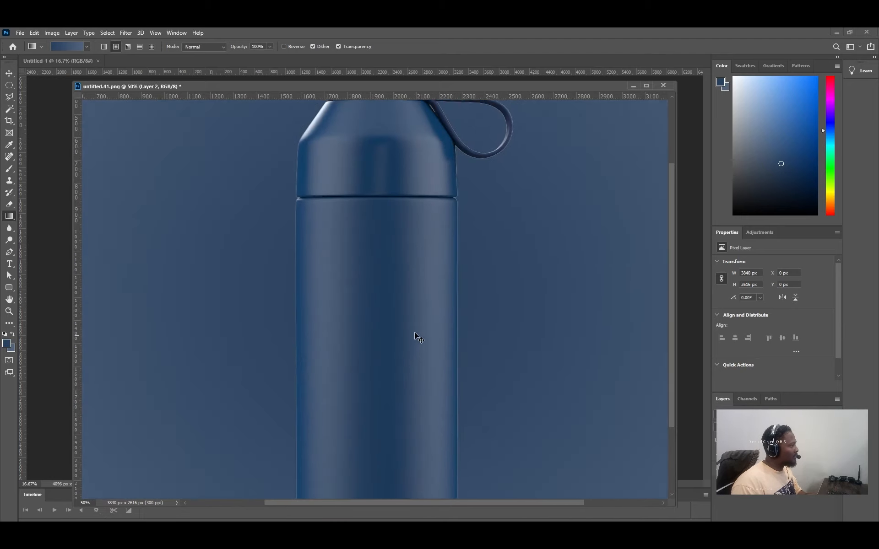
alt+scroll(459, 162, up, 3)
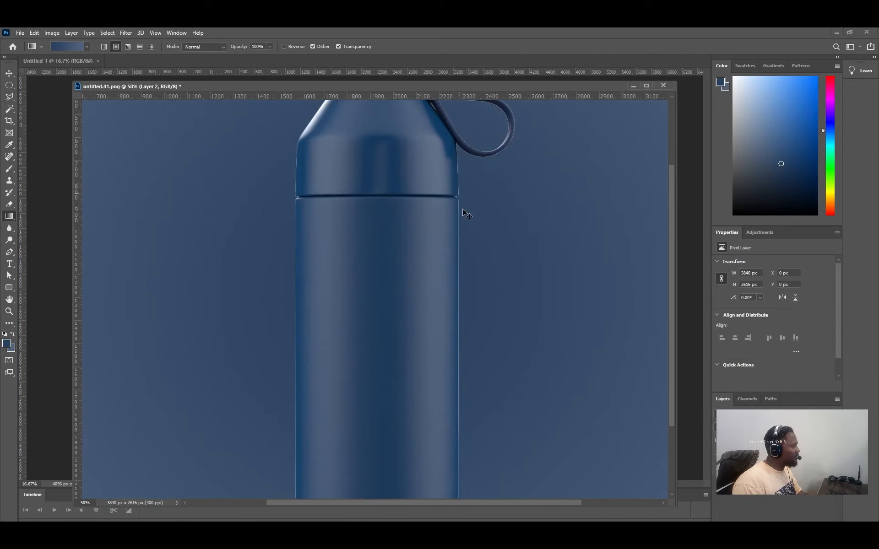
alt+scroll(471, 249, down, 1)
alt+scroll(462, 232, up, 2)
drag(463, 228, 348, 414)
ctrl+drag(386, 246, 471, 405)
drag(310, 356, 573, 304)
ctrl+drag(463, 287, 425, 265)
key(ctrl+z)
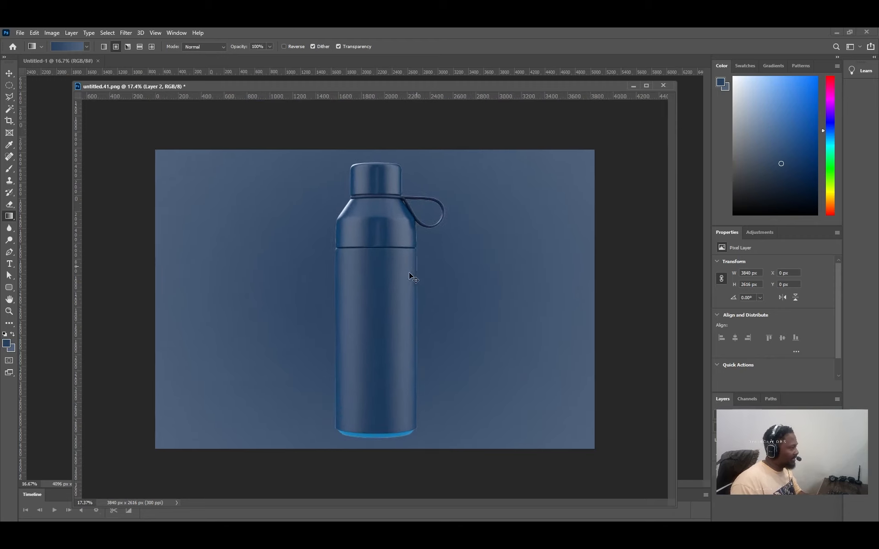
Set the foreground colour to a light blue for the background gradient.
key(ctrl+plus)
click(6, 343)
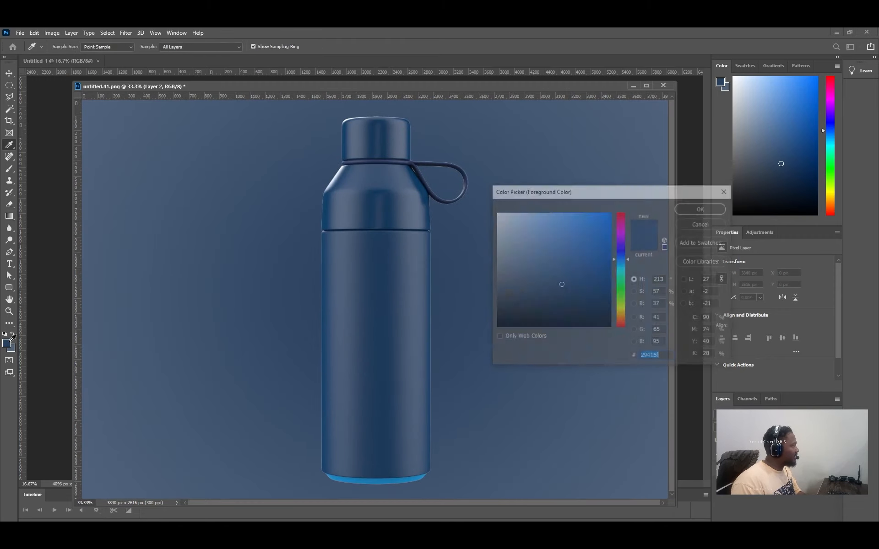
click(495, 227)
drag(496, 227, 529, 223)
click(702, 208)
key(g)
Redraw the radial gradient in light blue fading to slate blue until the glow is centred behind the bottle.
drag(424, 210, 541, 338)
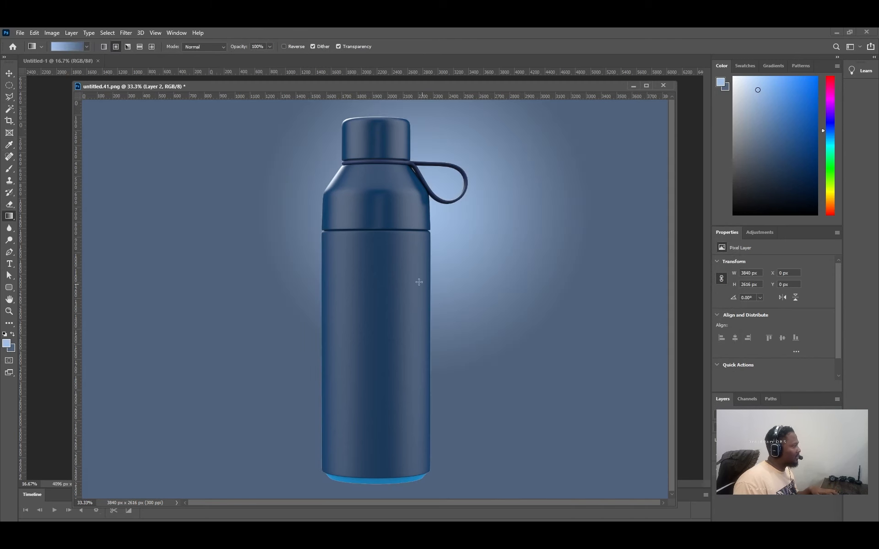
drag(369, 169, 590, 374)
drag(325, 202, 565, 477)
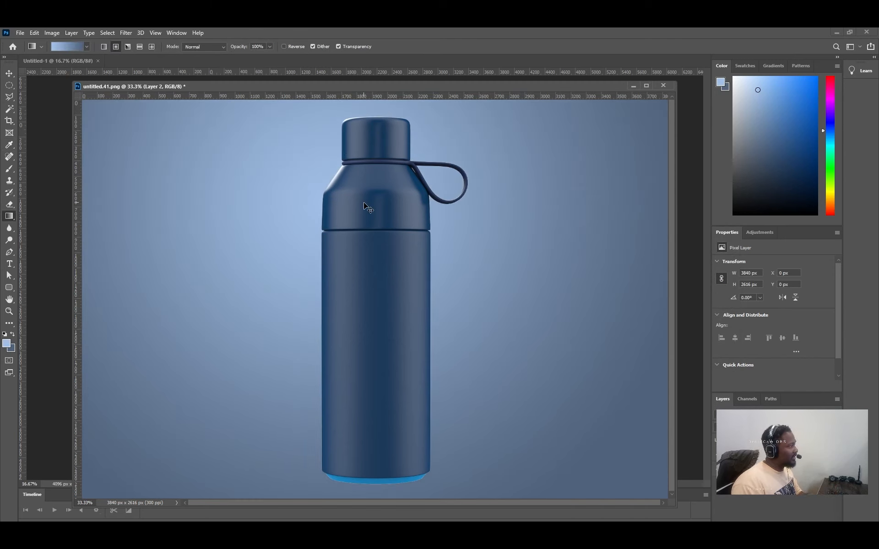
key(ctrl+minus)
drag(370, 203, 450, 415)
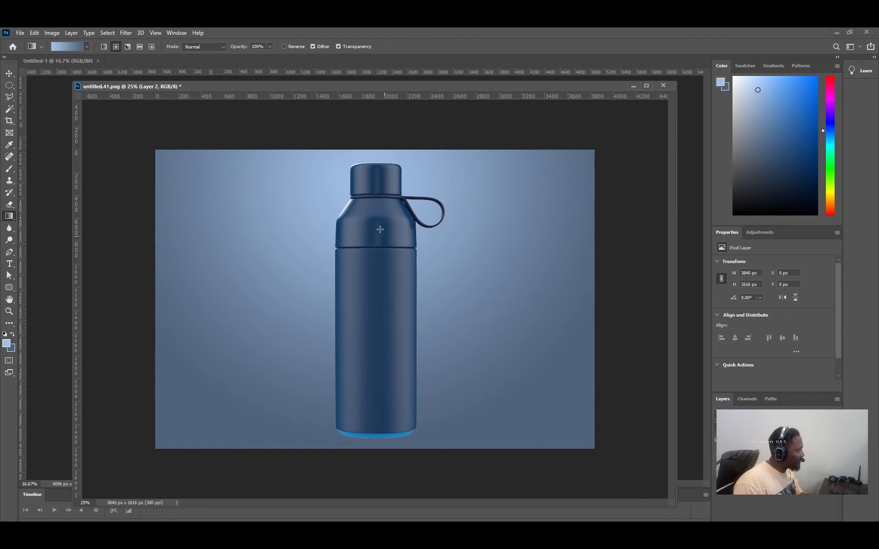
drag(355, 198, 470, 470)
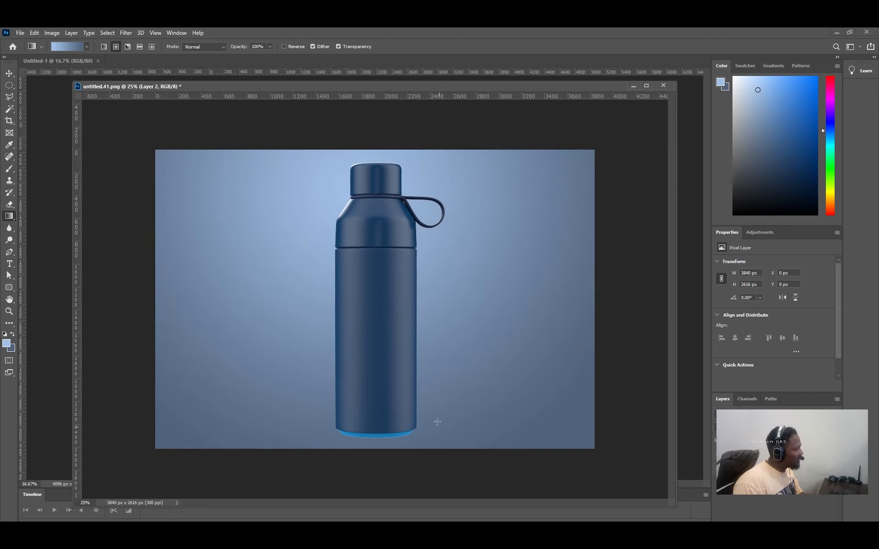
drag(363, 170, 430, 351)
drag(366, 220, 403, 307)
drag(377, 245, 414, 369)
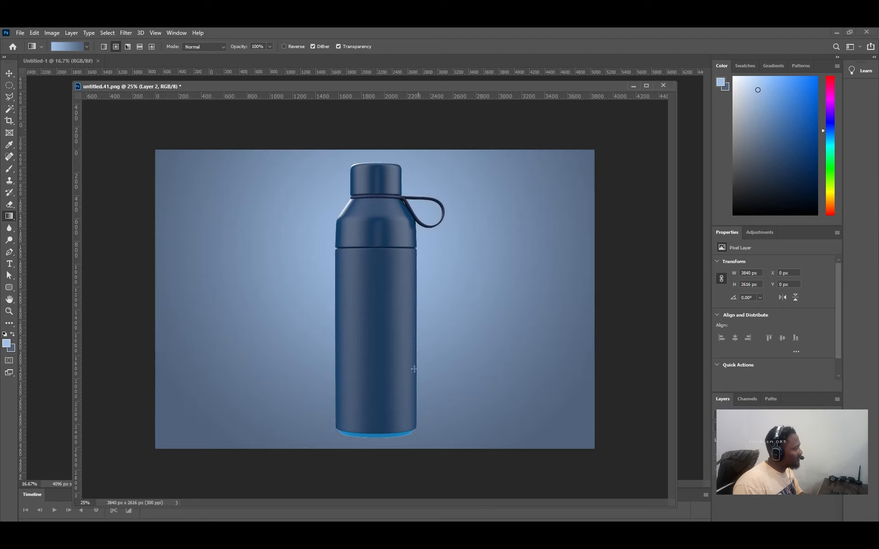
Crop both sides of the canvas to a 1320 x 2616 px portrait frame around the bottle and review the image.
click(9, 120)
drag(158, 300, 232, 295)
drag(525, 303, 454, 314)
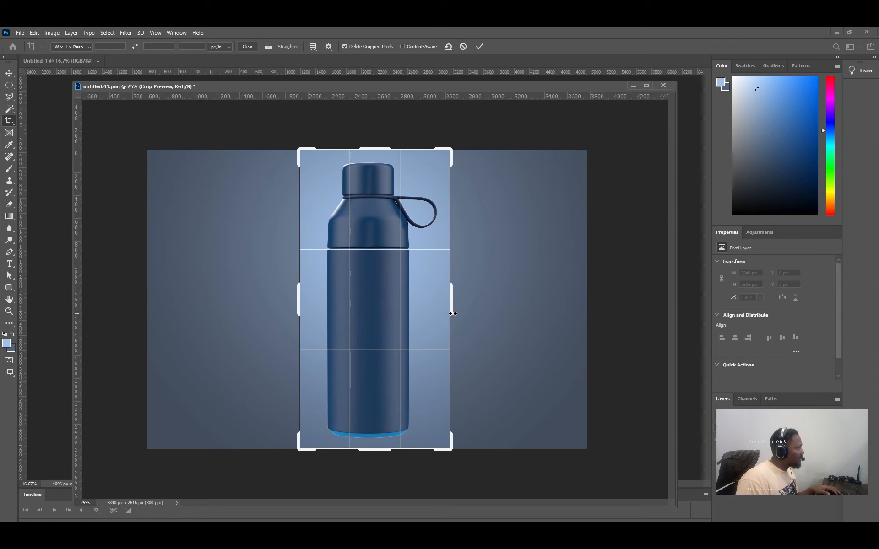
key(Return)
ctrl+drag(402, 253, 413, 297)
key(ctrl+minus)
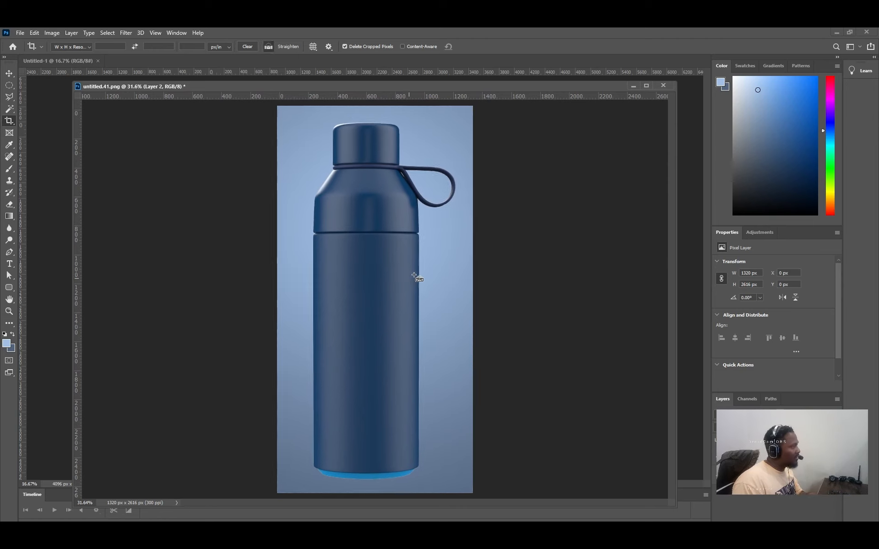
key(ctrl+plus)
key(ctrl+plus)
key(ctrl+plus)
drag(405, 194, 398, 296)
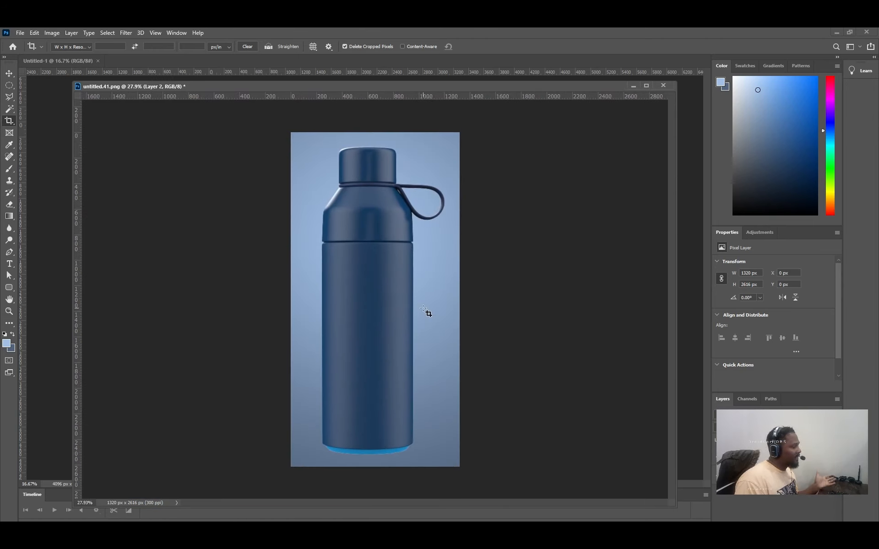